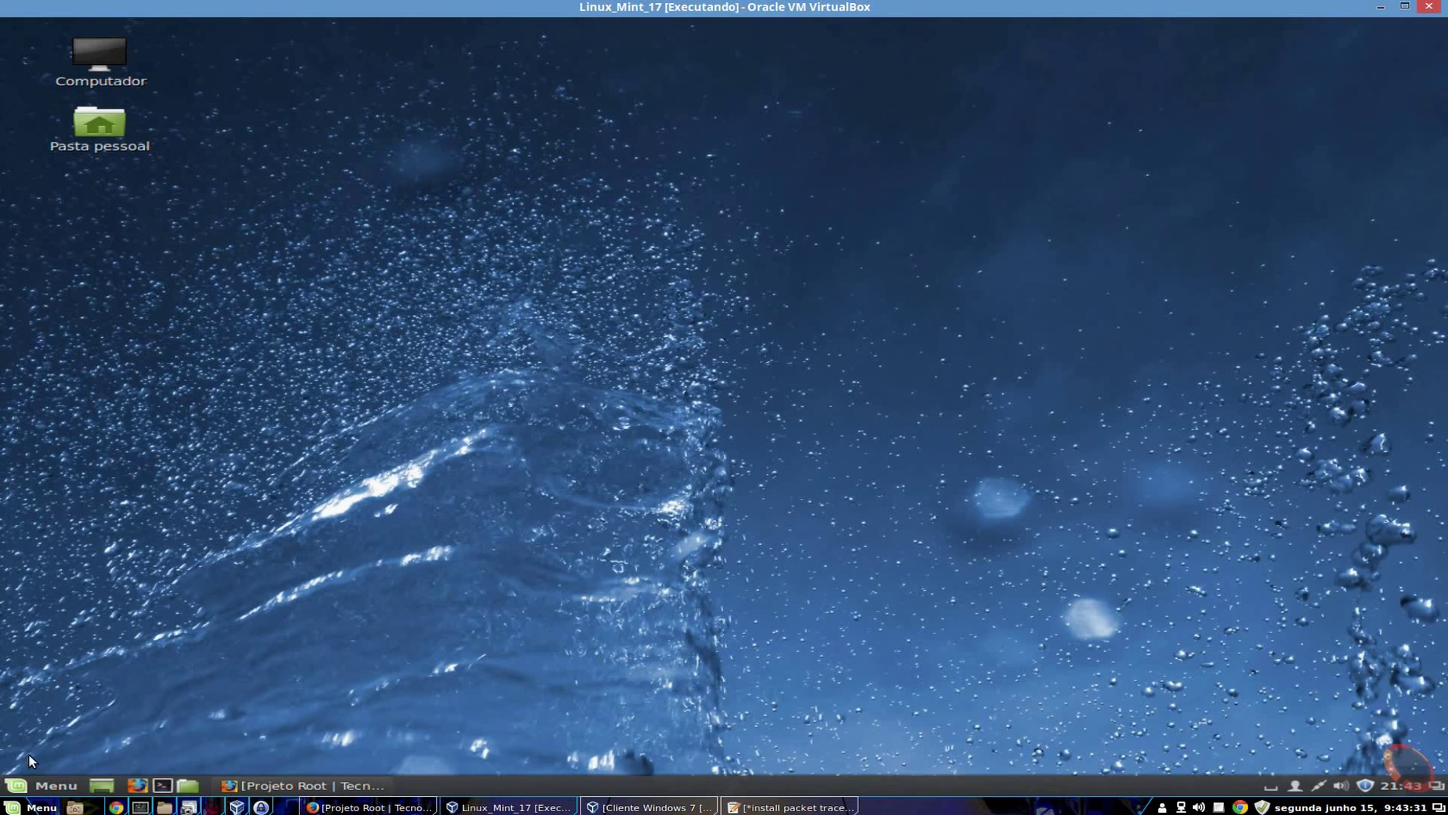
# Open a maximized terminal and switch to the root account with su, entering the root password.
pyautogui.click(39, 777)
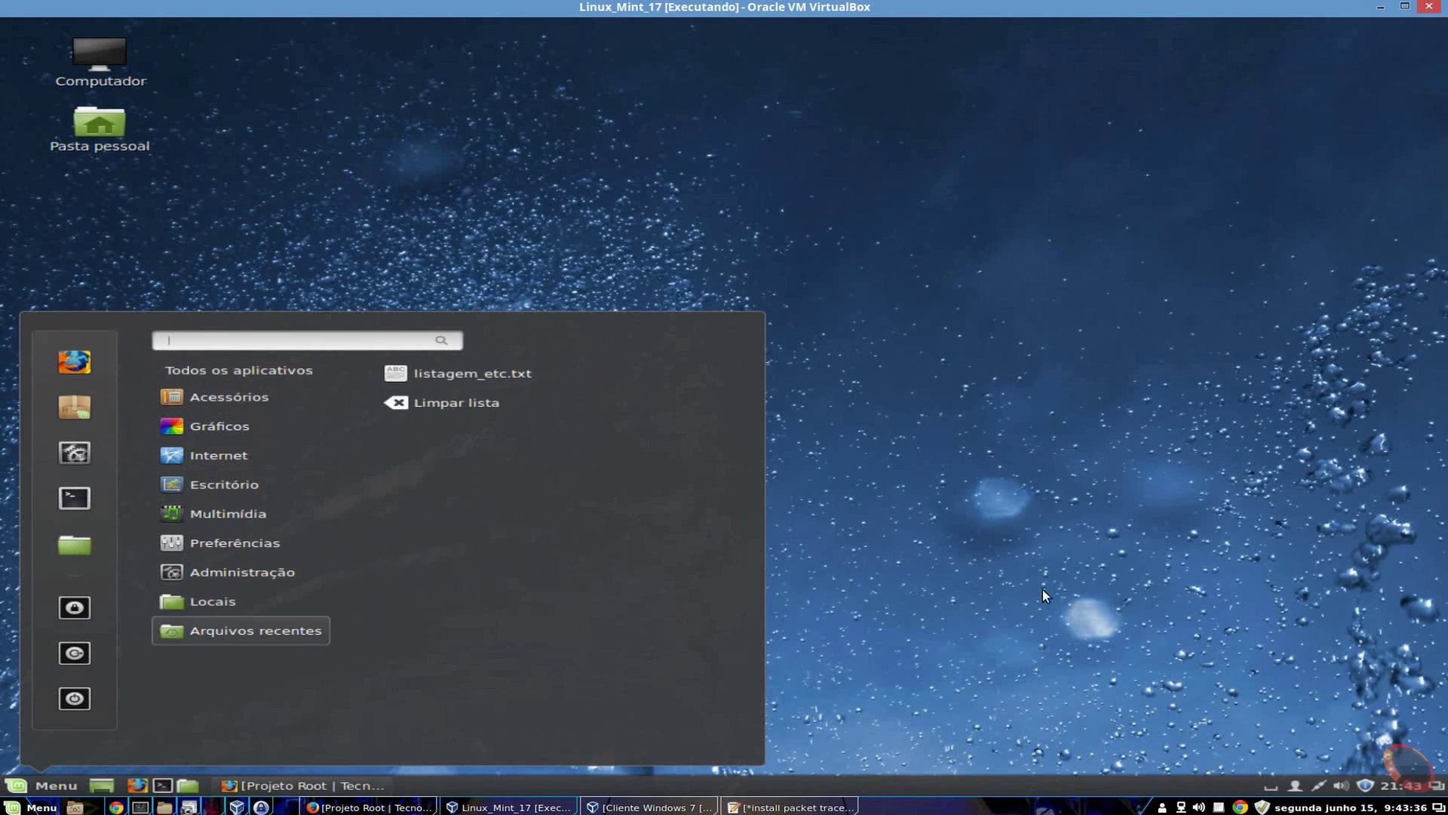
pyautogui.click(163, 785)
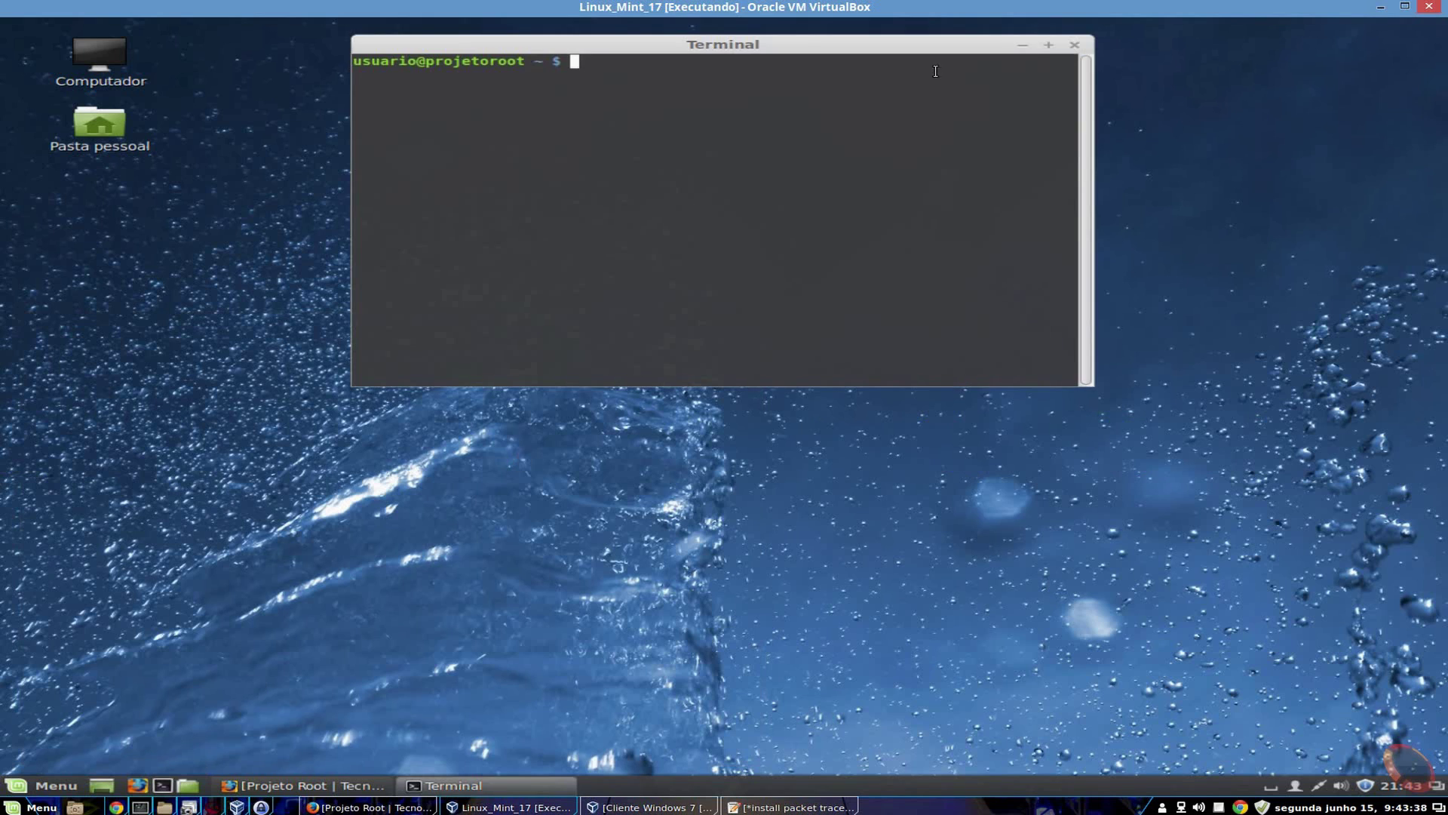
pyautogui.click(1048, 45)
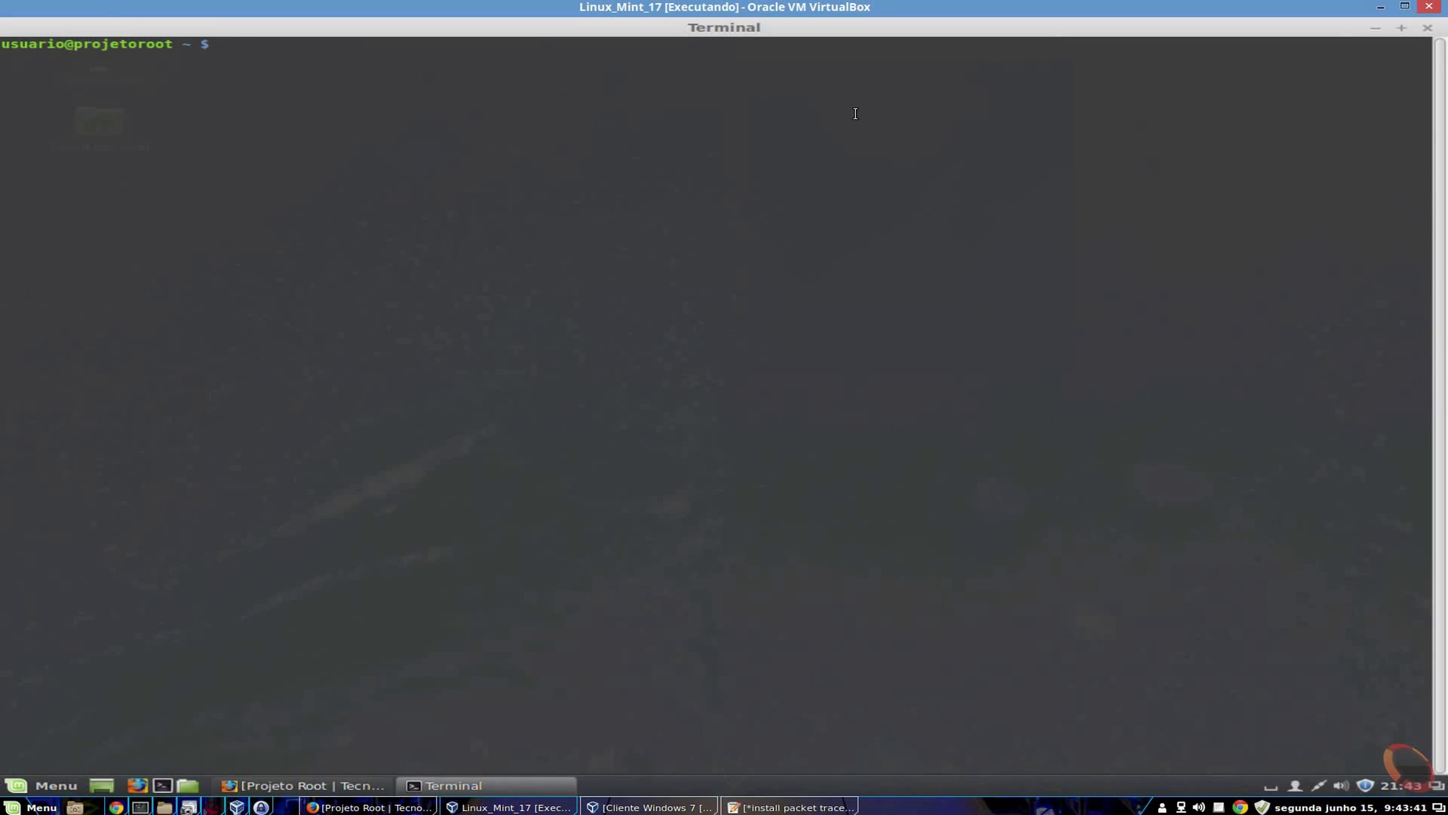
pyautogui.write('su')
pyautogui.press('Return')
pyautogui.press('Return')
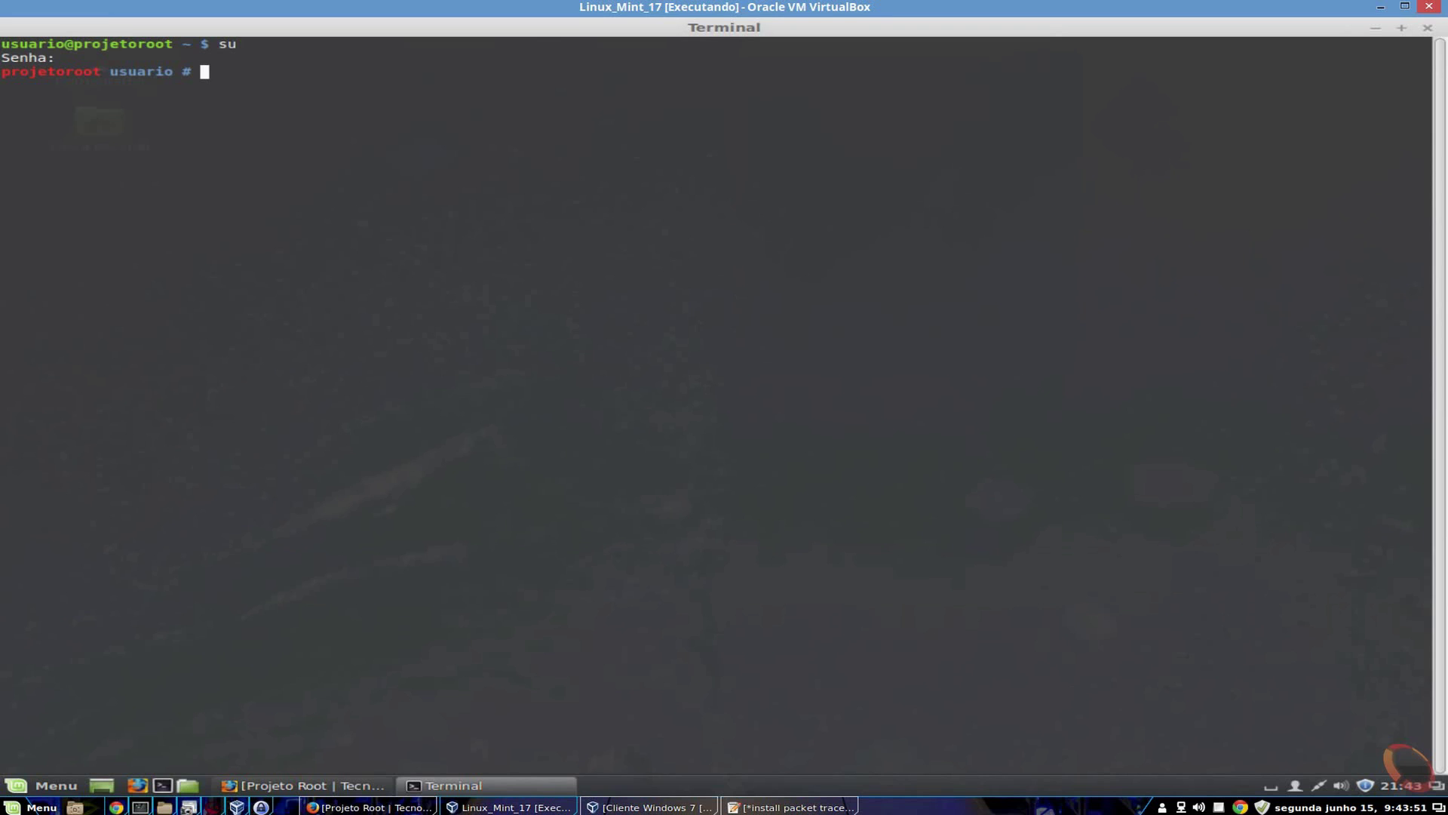
# Go to the /opt directory and list its contents.
pyautogui.write('cd /opt')
pyautogui.press('Return')
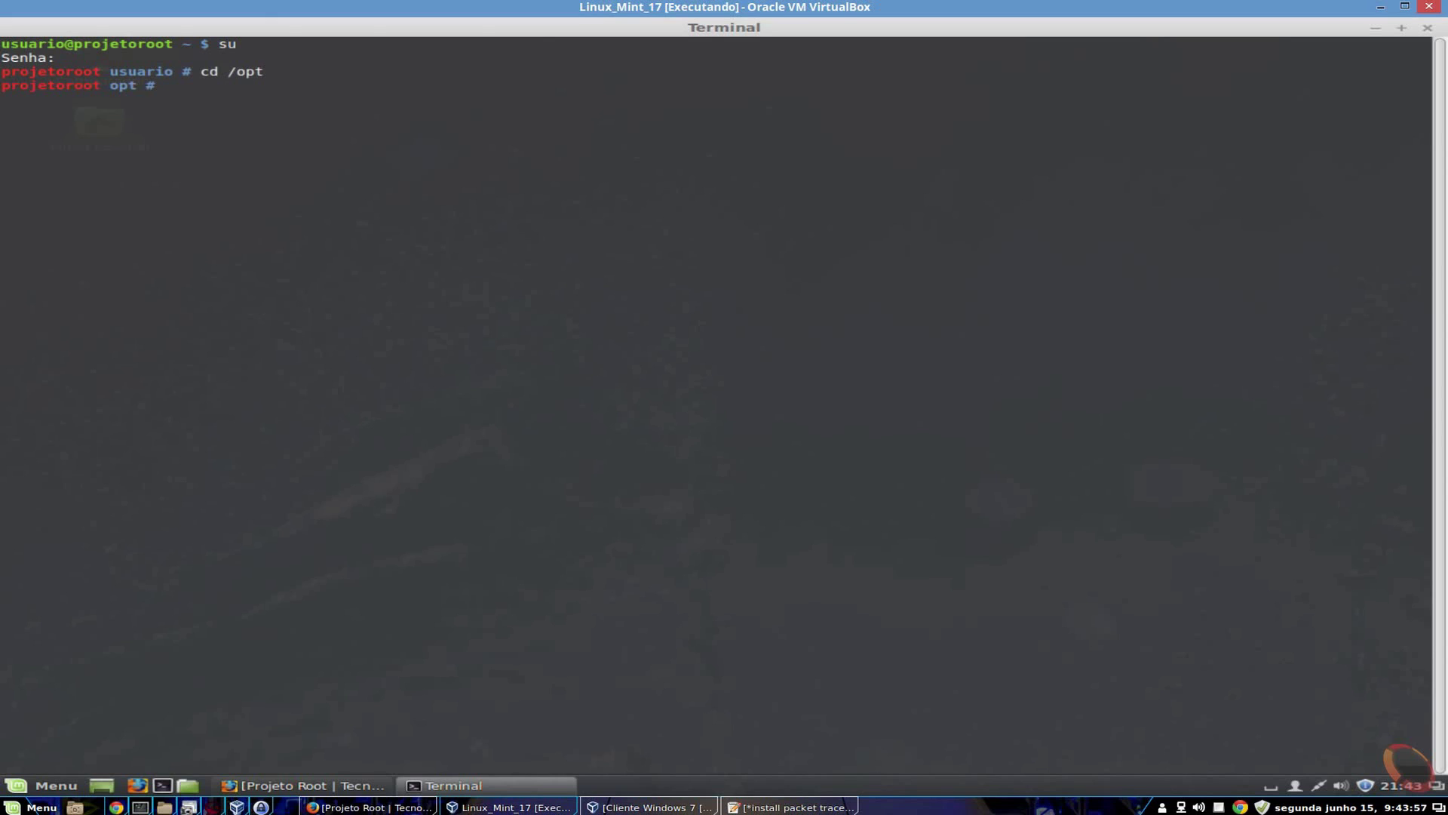
pyautogui.write('ls')
pyautogui.press('Return')
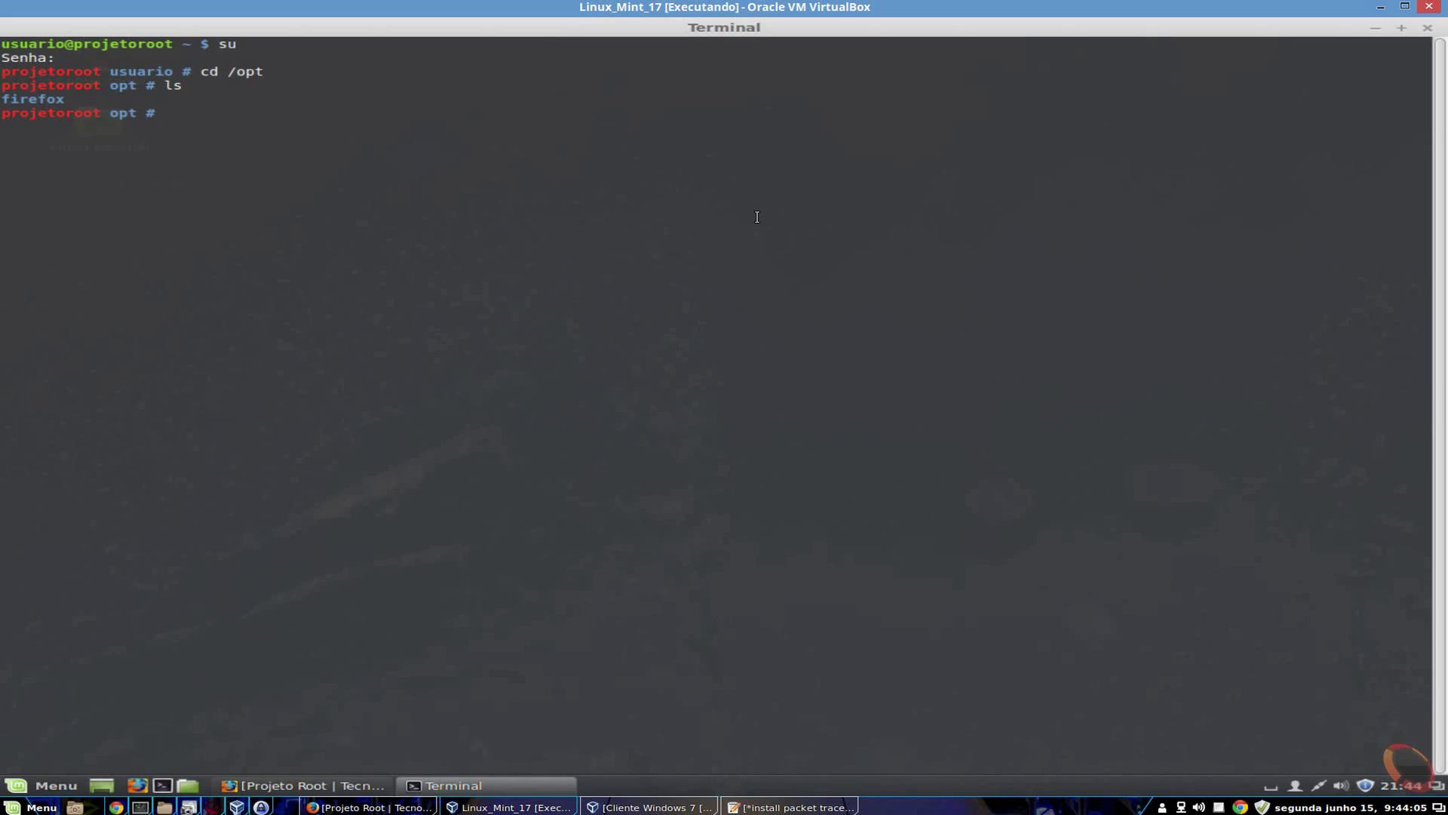
# Switch to Firefox and copy the link of "Cisco Packet Tracer 620 Student (Linux tar.gz)" from the Projeto Root Ferramentas page, then minimize the browser.
pyautogui.click(305, 786)
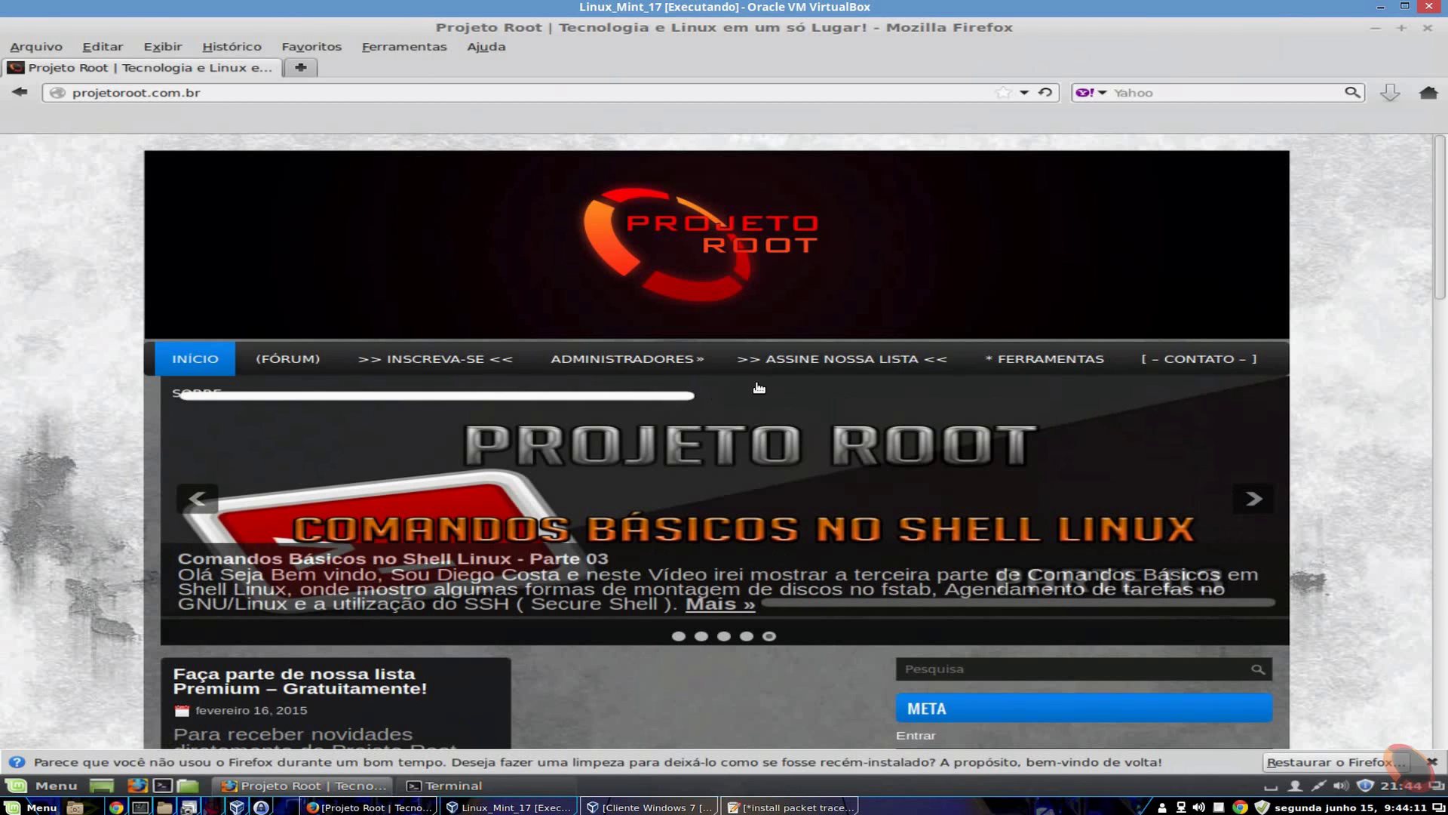
pyautogui.click(1027, 364)
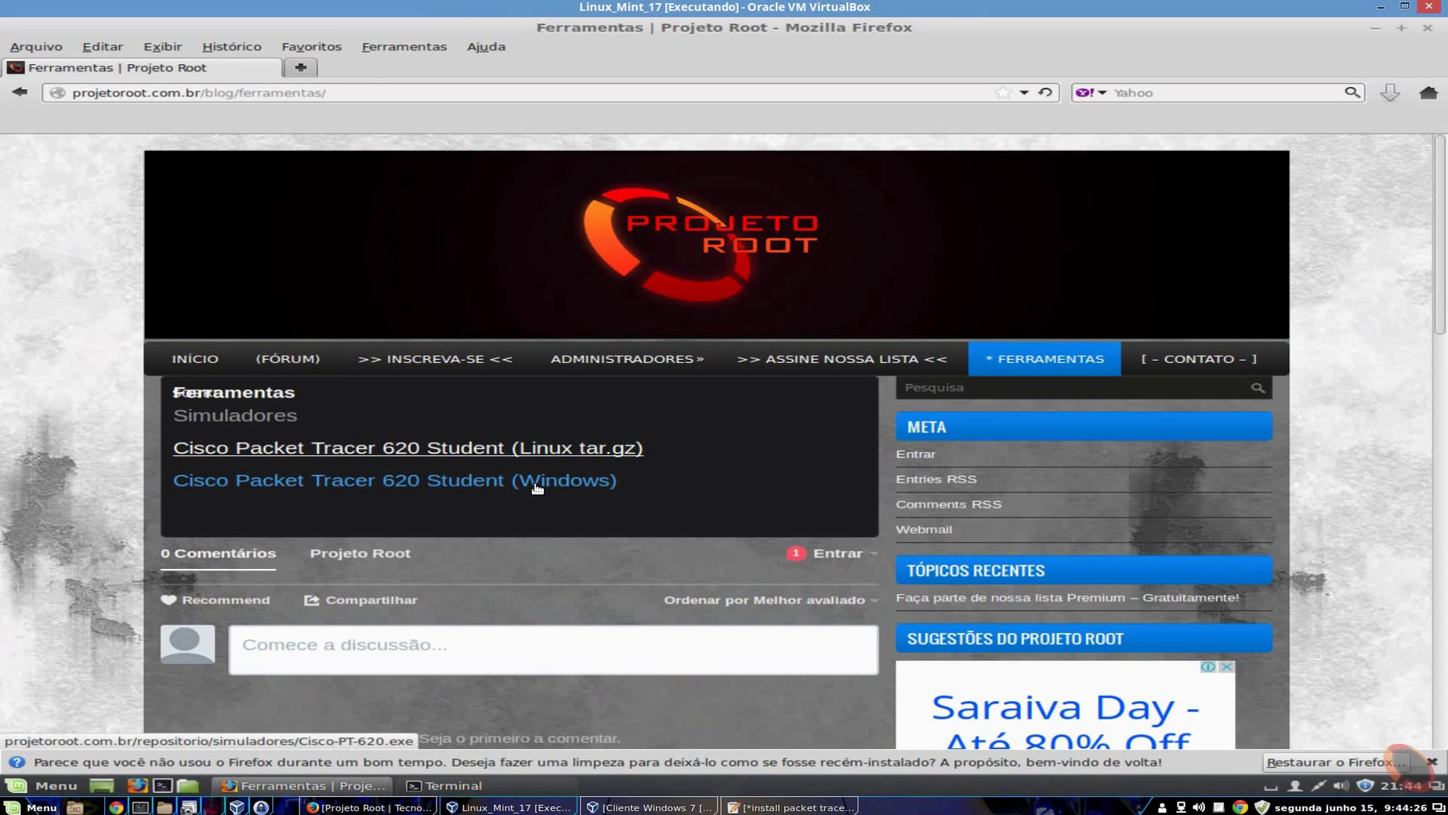
pyautogui.click(1433, 762)
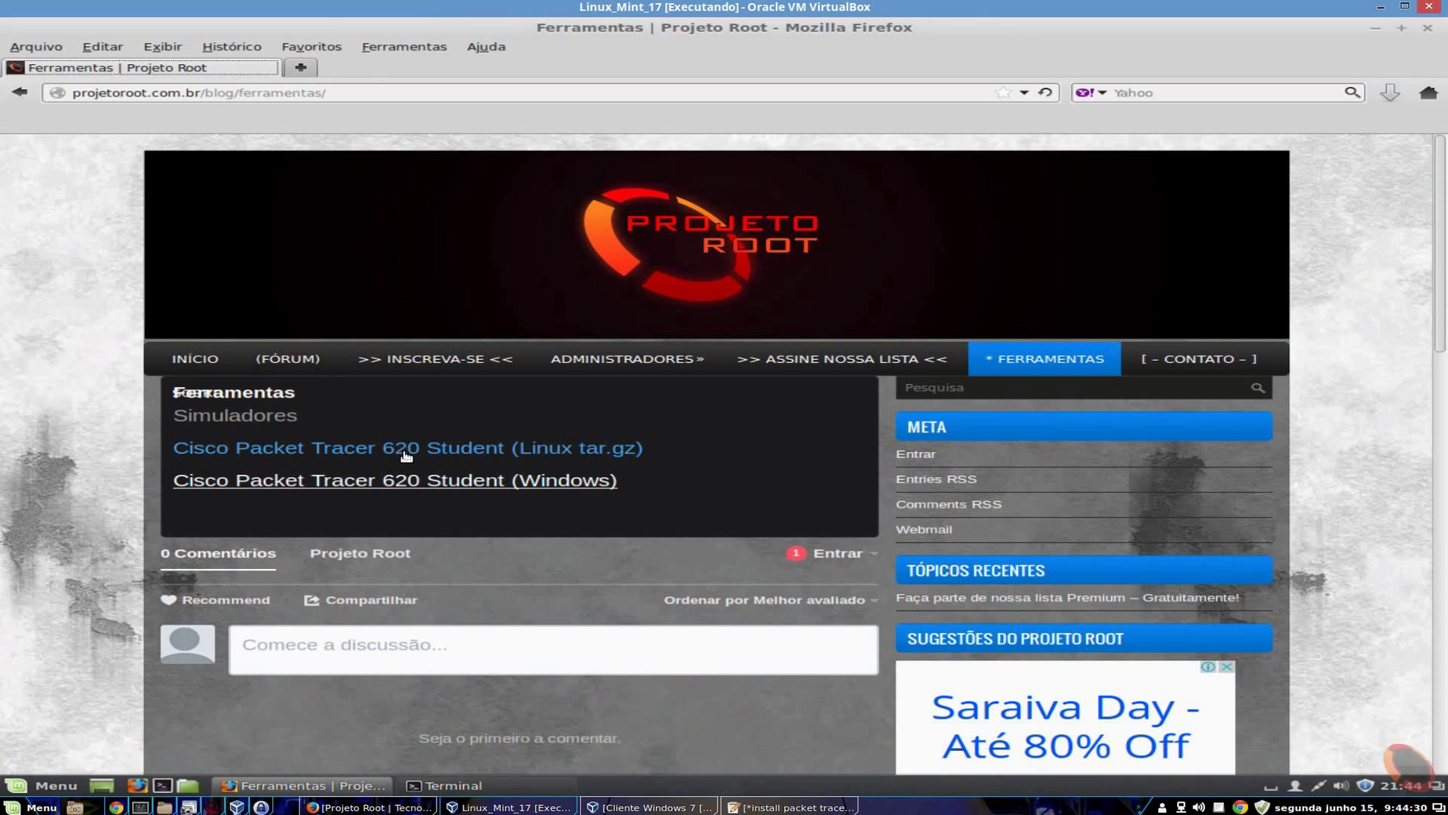
pyautogui.rightClick(402, 450)
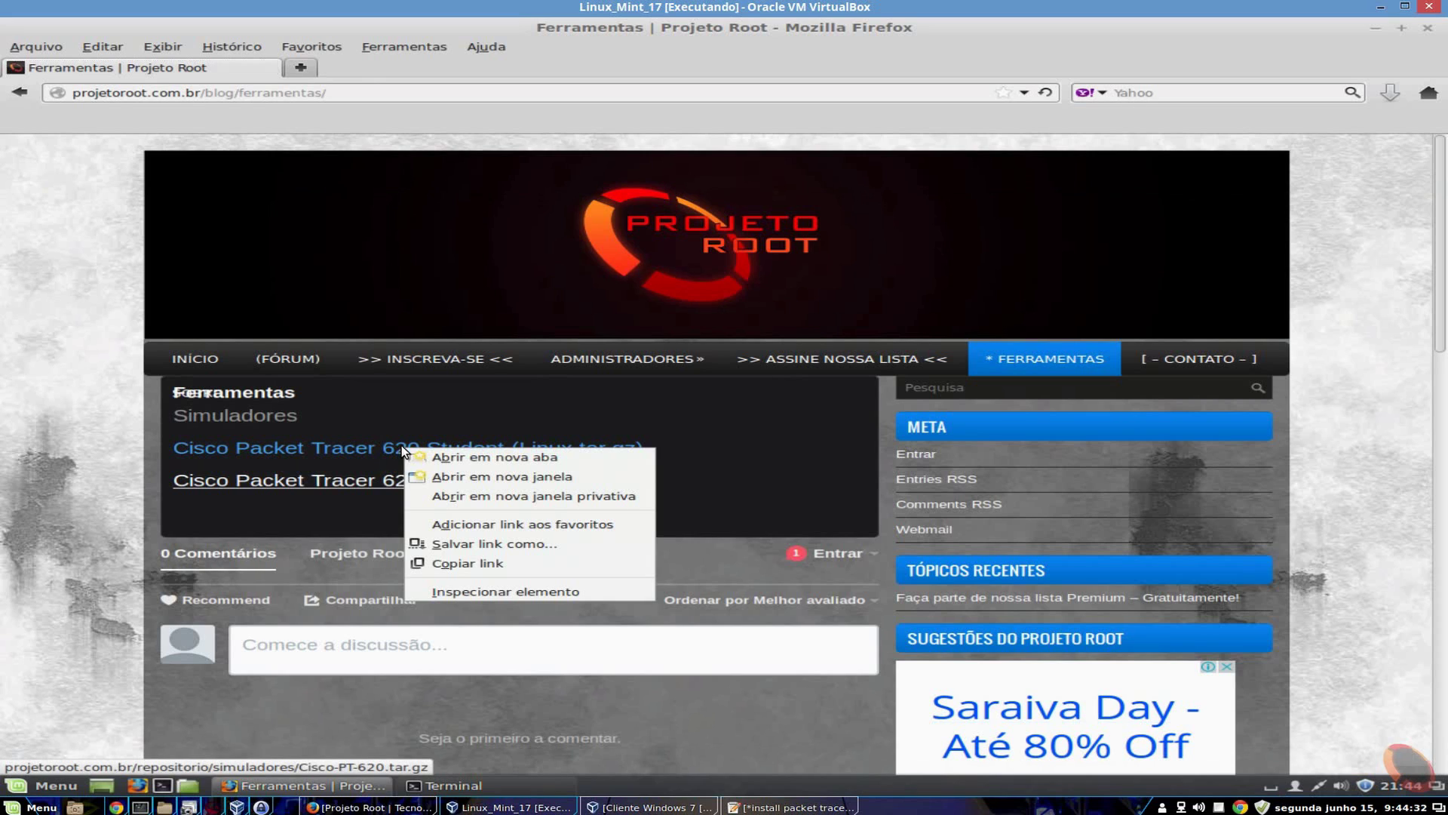
pyautogui.click(487, 568)
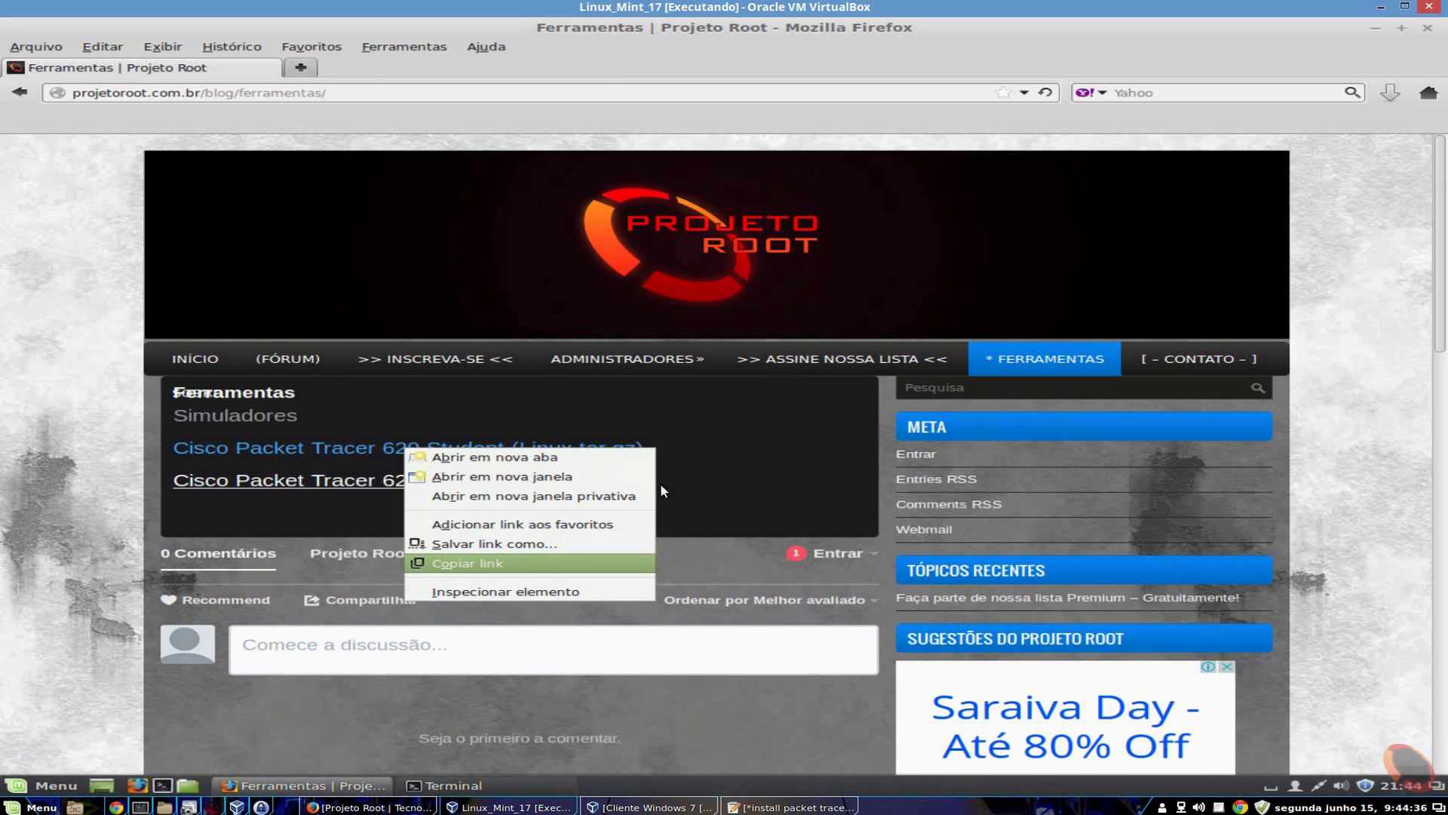
pyautogui.click(1376, 29)
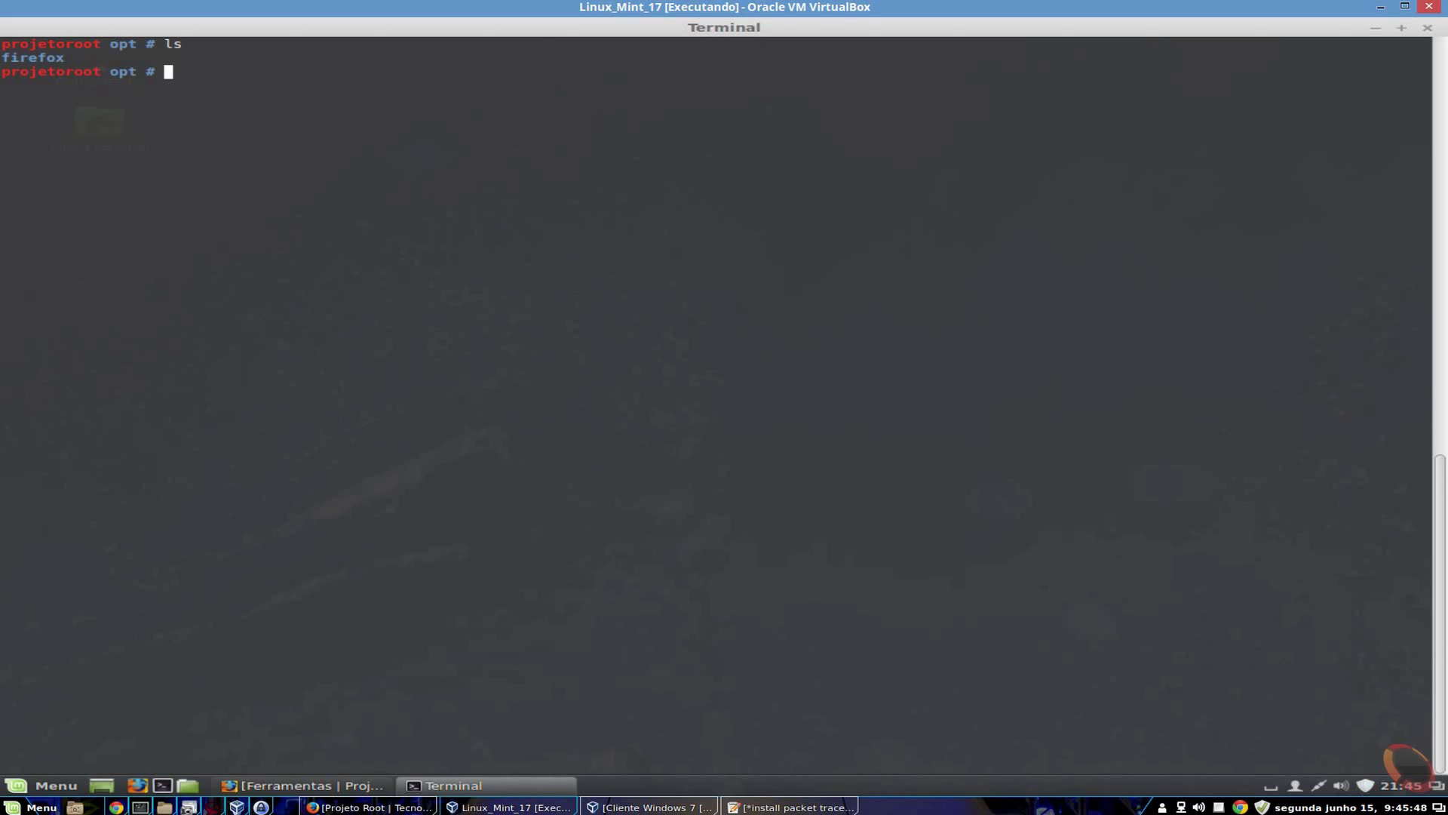
# Change the terminal's working directory to /root/ and list its contents.
pyautogui.write('cd /root/')
pyautogui.press('Return')
pyautogui.write('ls')
pyautogui.press('Return')
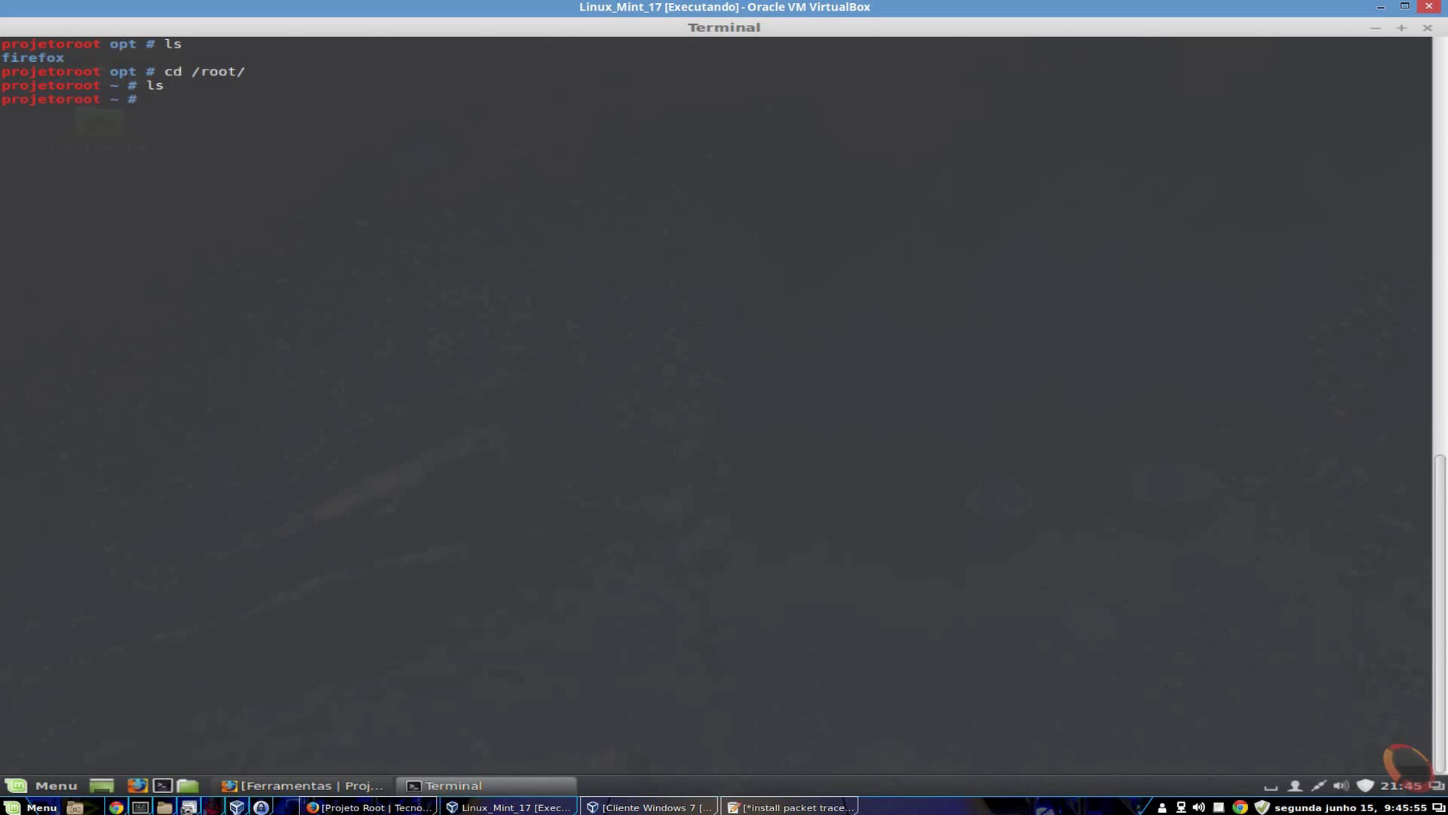
# Download Cisco-PT-620.tar.gz with wget from the copied link and list the directory in detail with ls -lah.
pyautogui.write('wget')
pyautogui.rightClick(435, 150)
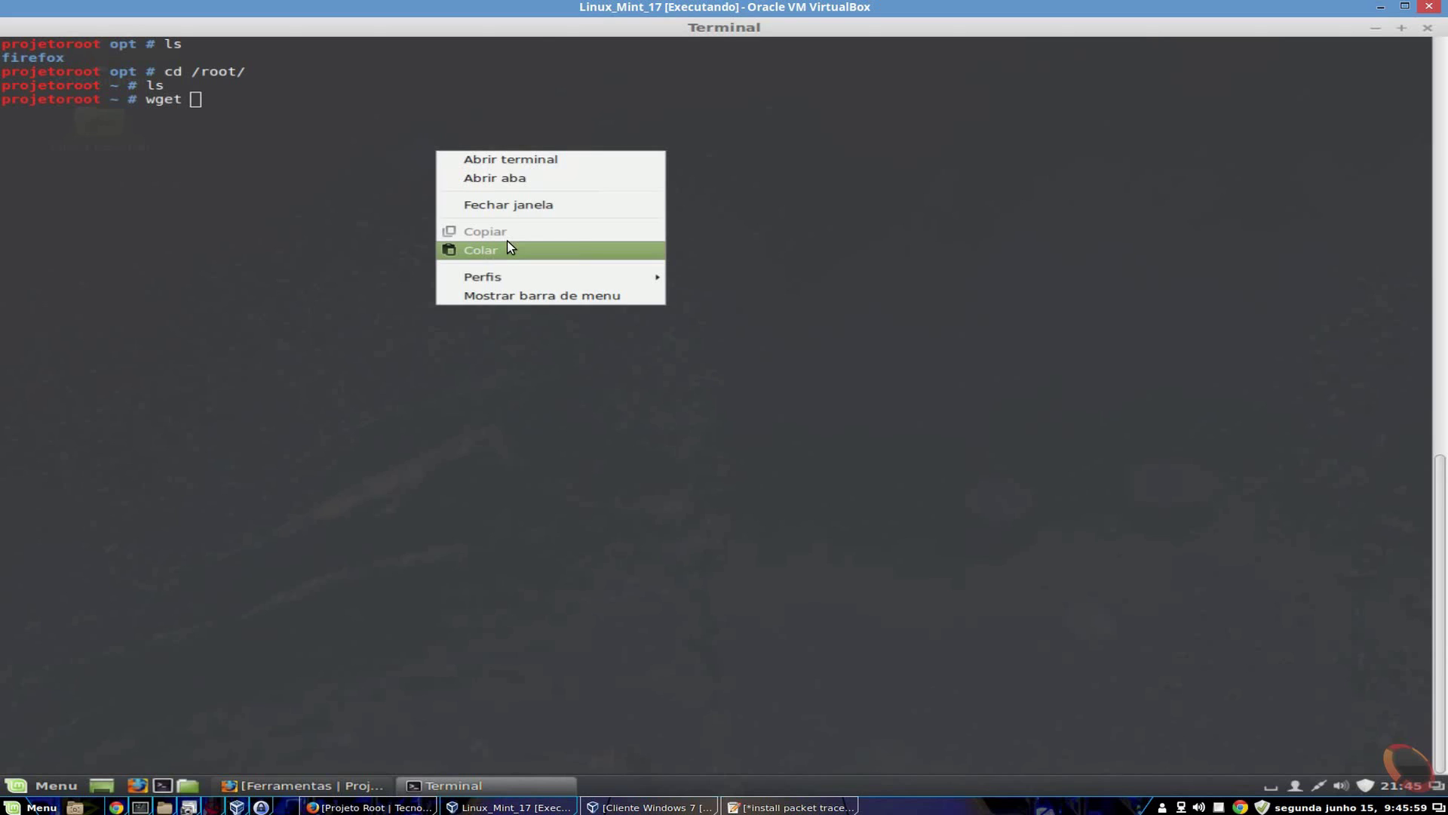
pyautogui.click(507, 250)
pyautogui.press('Return')
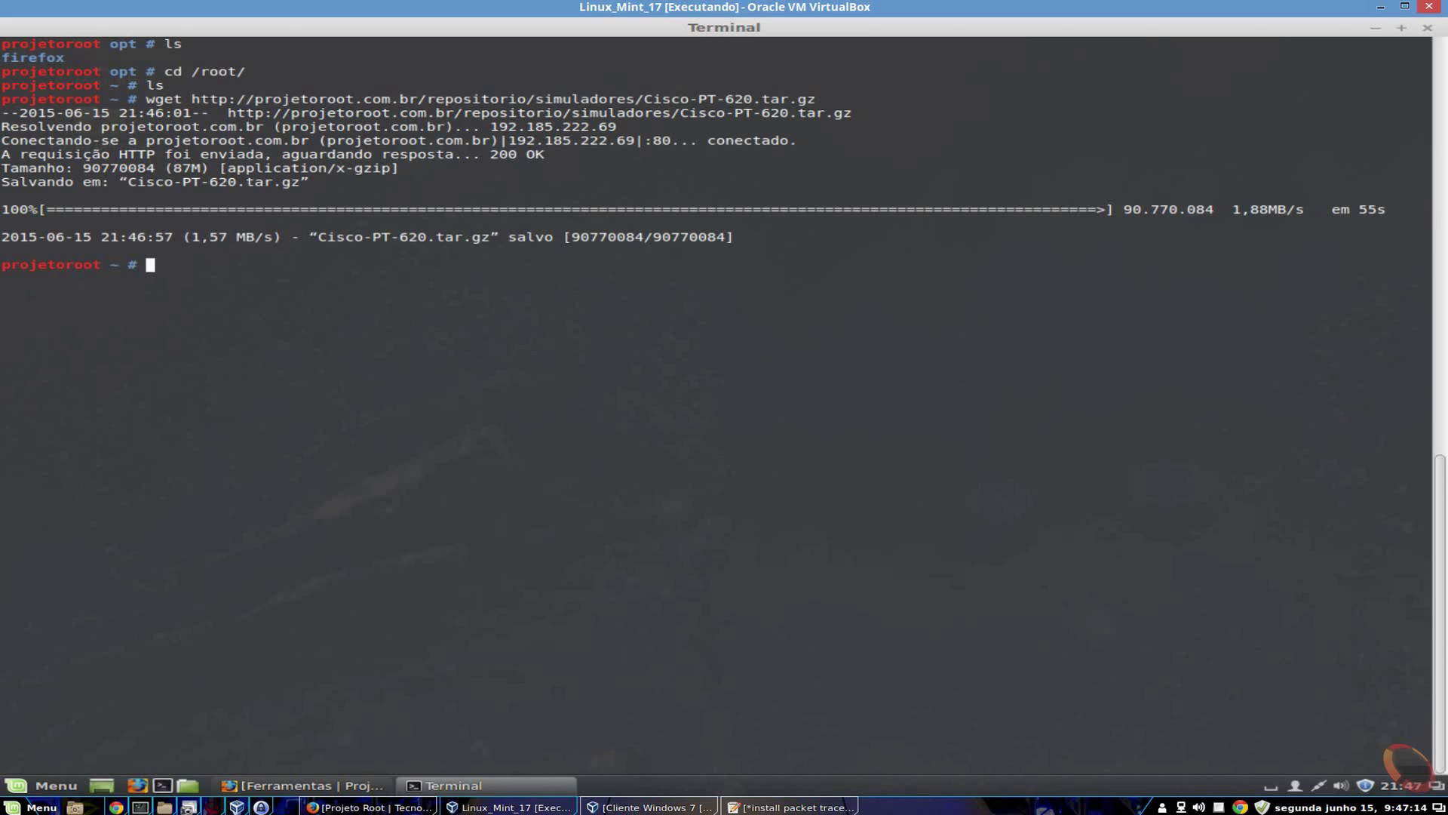
pyautogui.write('ls -lah')
pyautogui.press('Return')
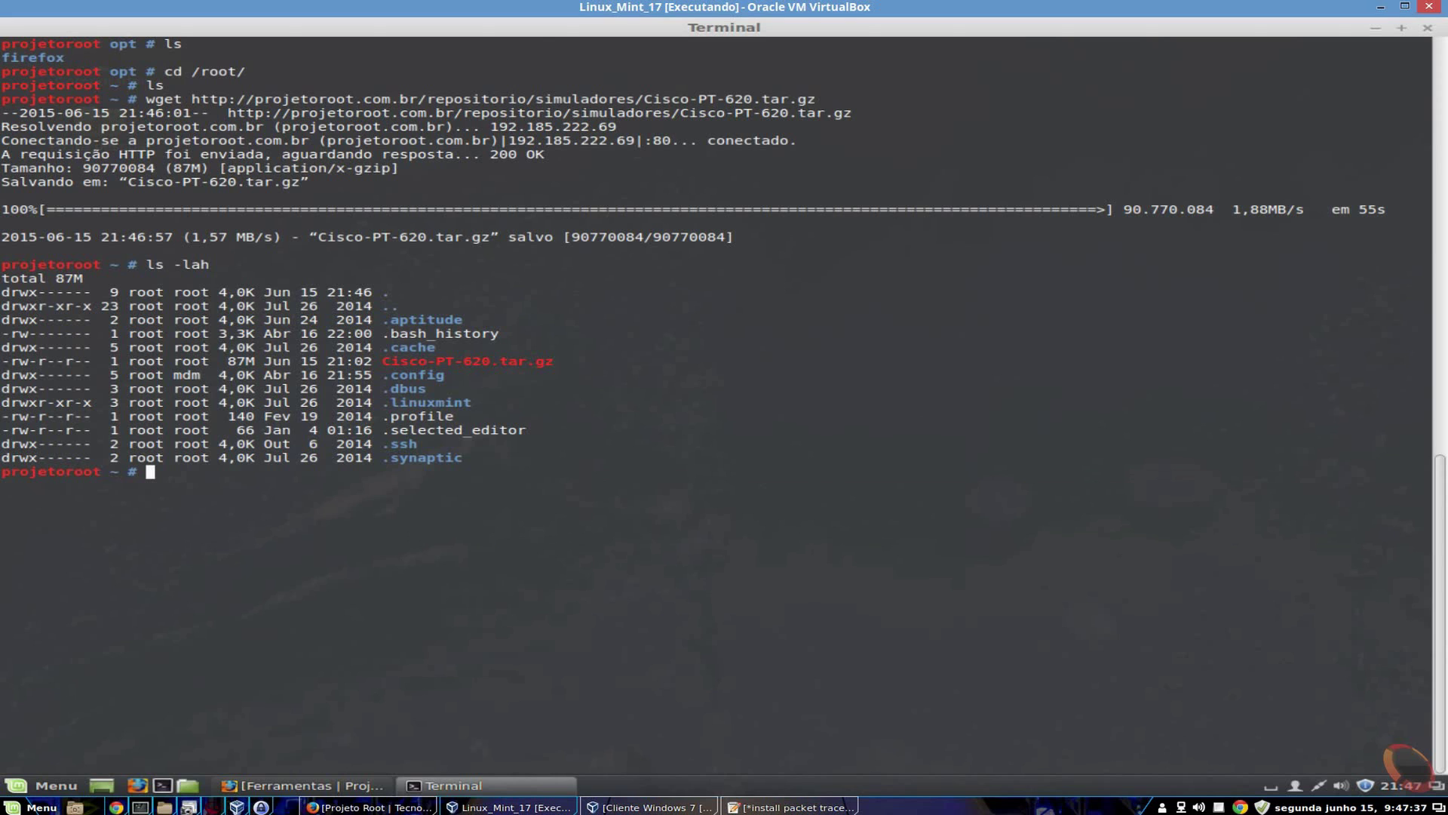
# Switch to gedit and review the wget and tar -xvzf commands in the install packet tracer.txt notes.
pyautogui.click(792, 807)
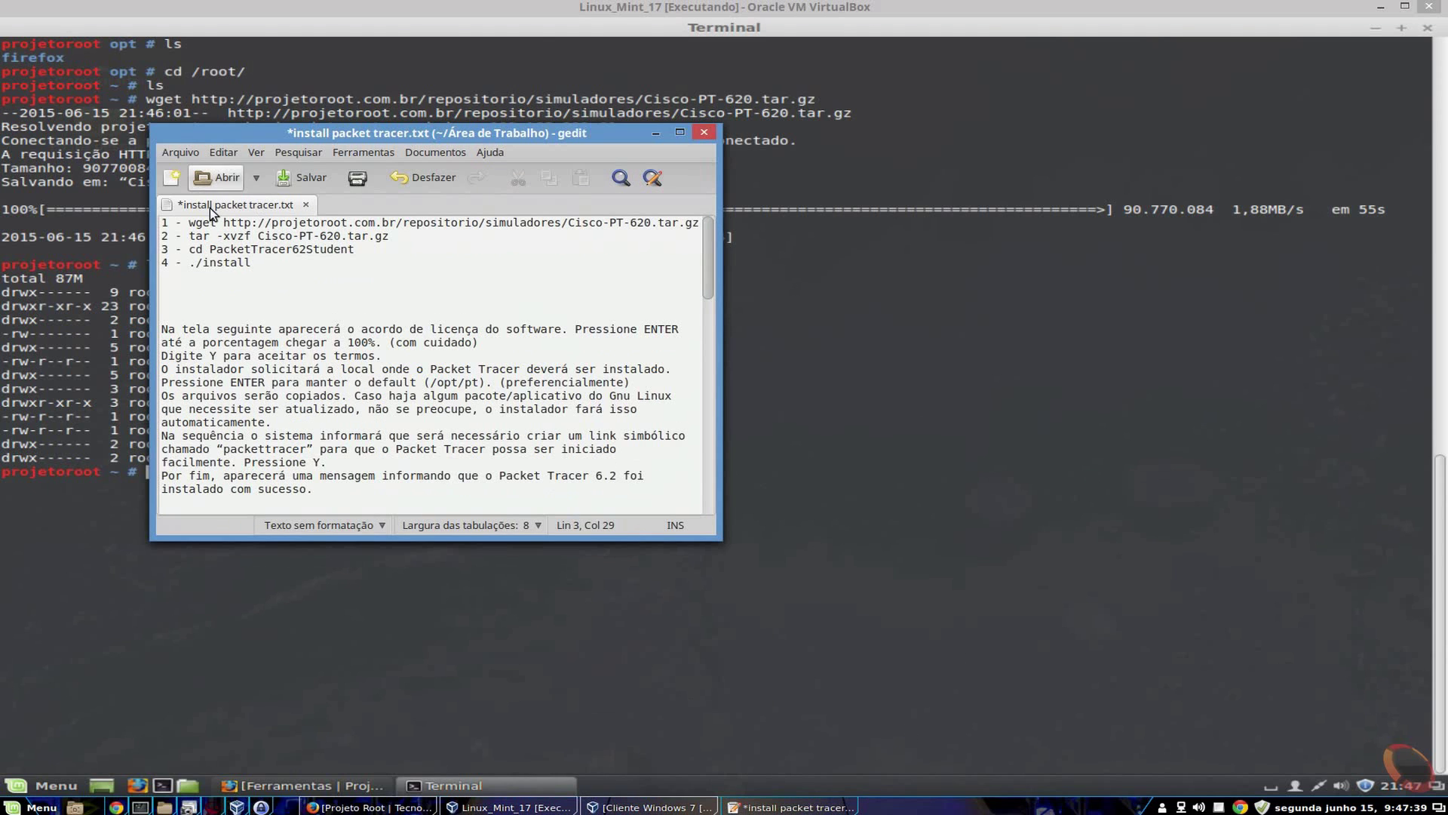
pyautogui.moveTo(161, 222); pyautogui.dragTo(713, 224)
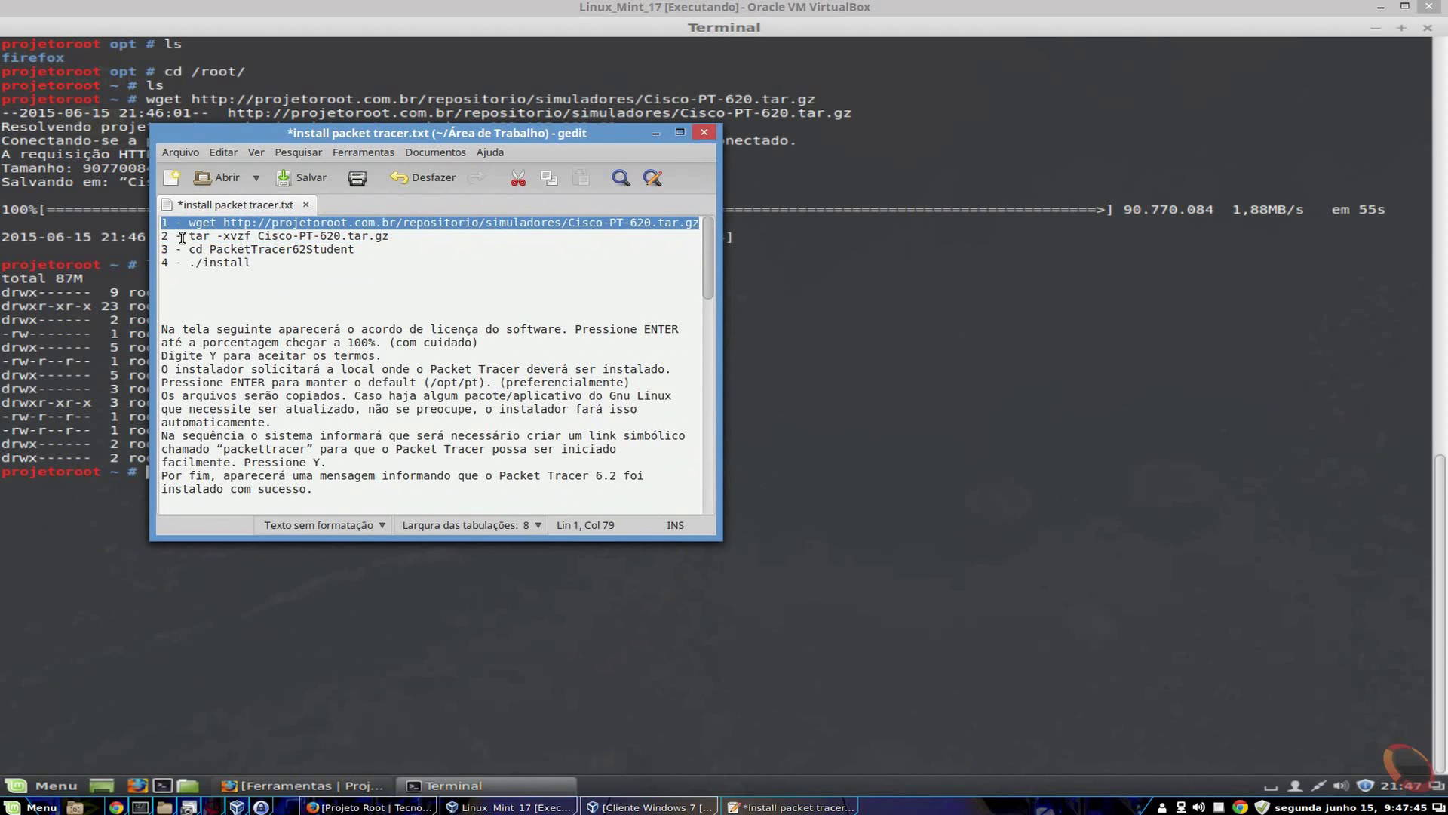
pyautogui.moveTo(187, 236); pyautogui.dragTo(242, 237)
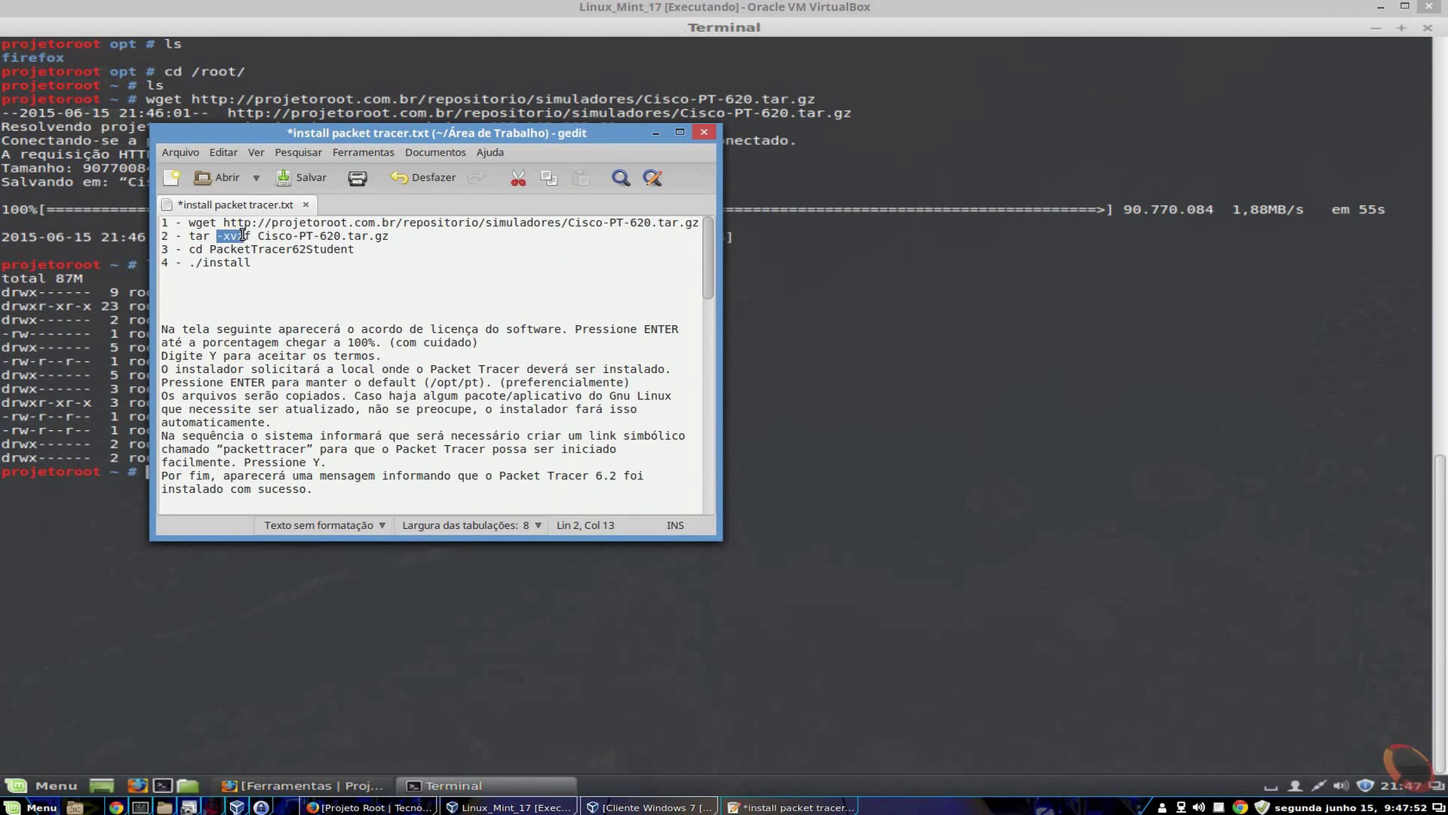
pyautogui.click(218, 237)
pyautogui.moveTo(258, 236); pyautogui.dragTo(391, 236)
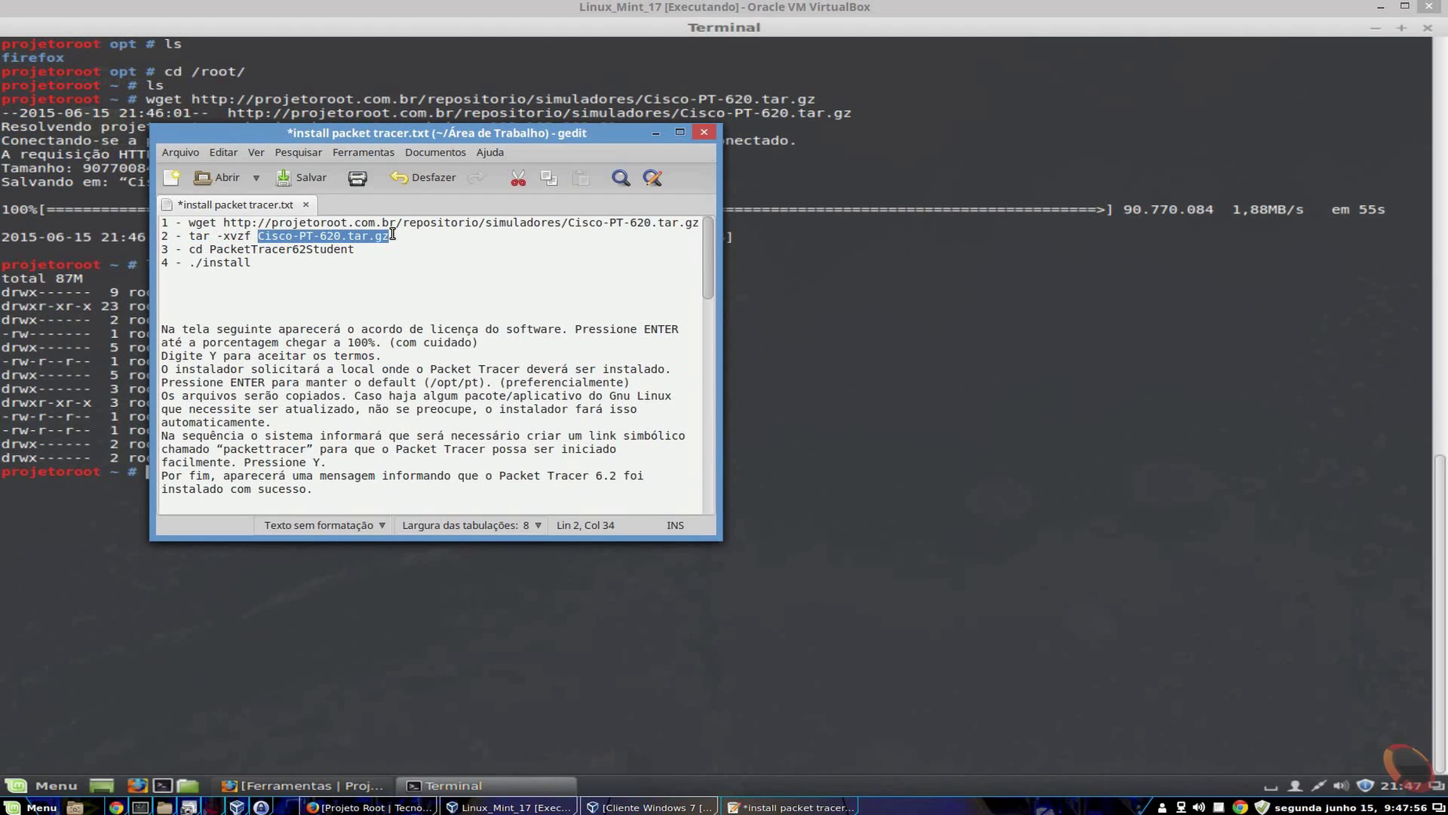
pyautogui.click(114, 529)
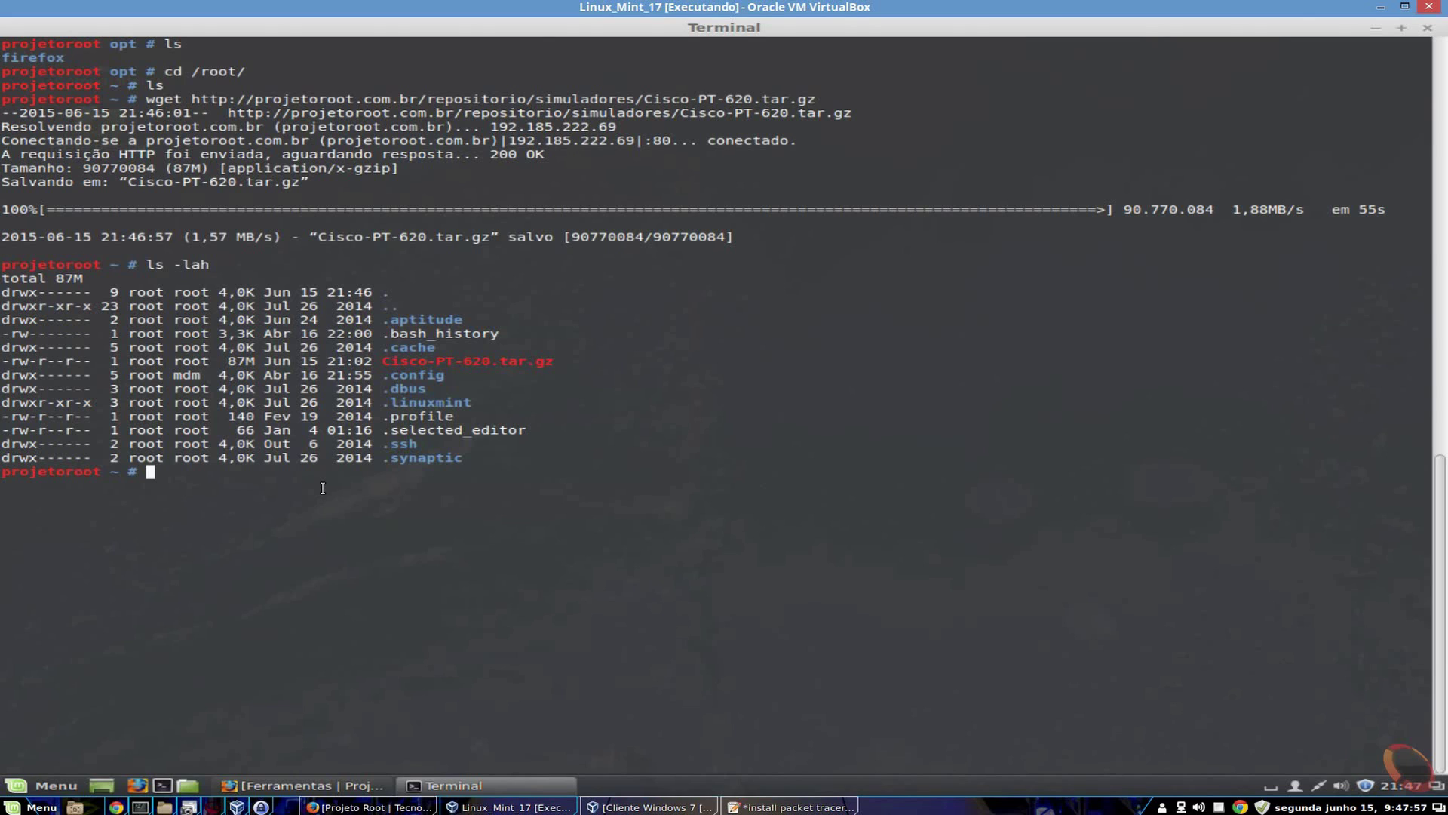
# Extract Cisco-PT-620.tar.gz with tar -xvzf and list the contents of the root home directory.
pyautogui.write('tar -xv')
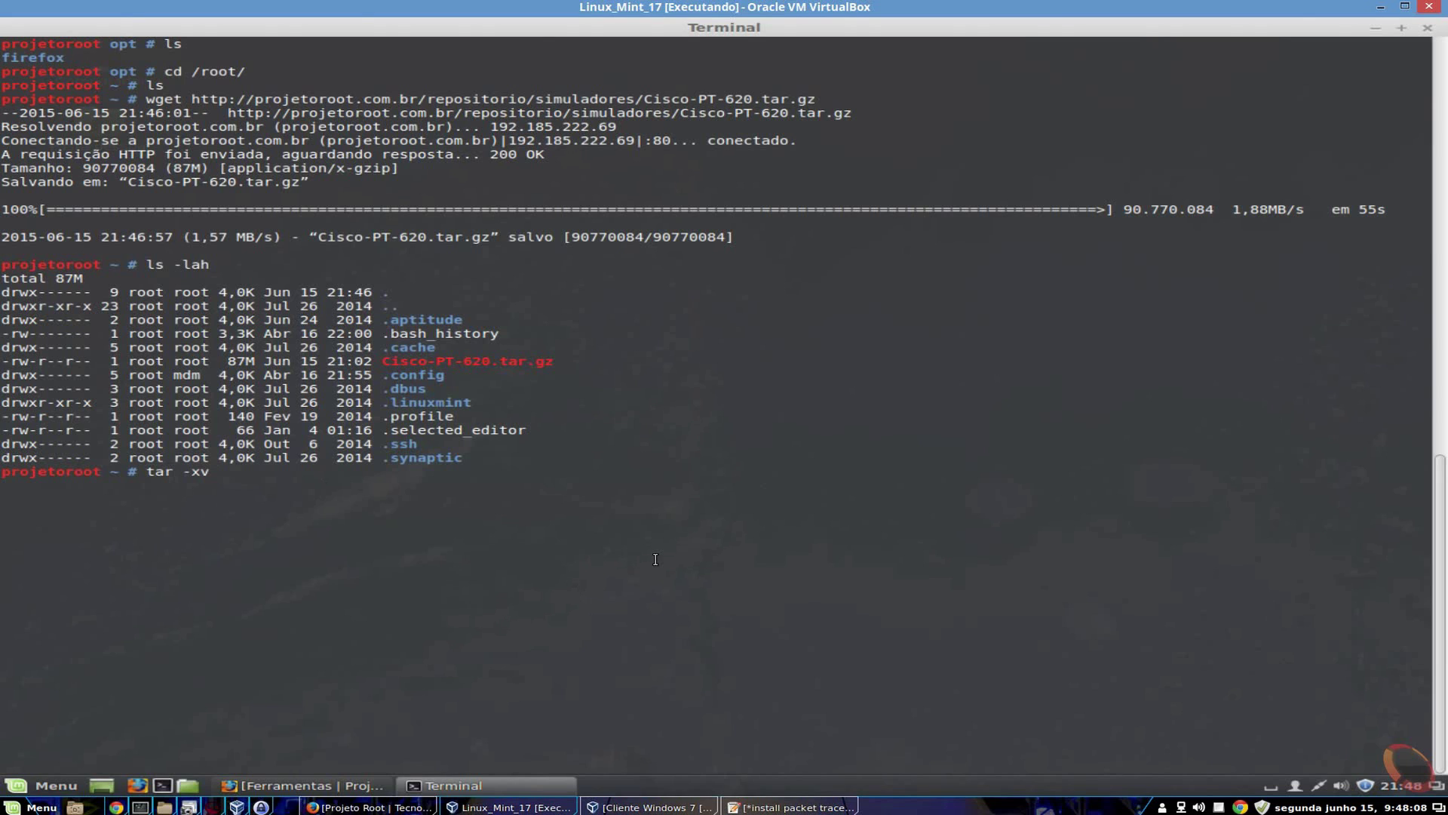
pyautogui.write('zf Ci')
pyautogui.press('Tab')
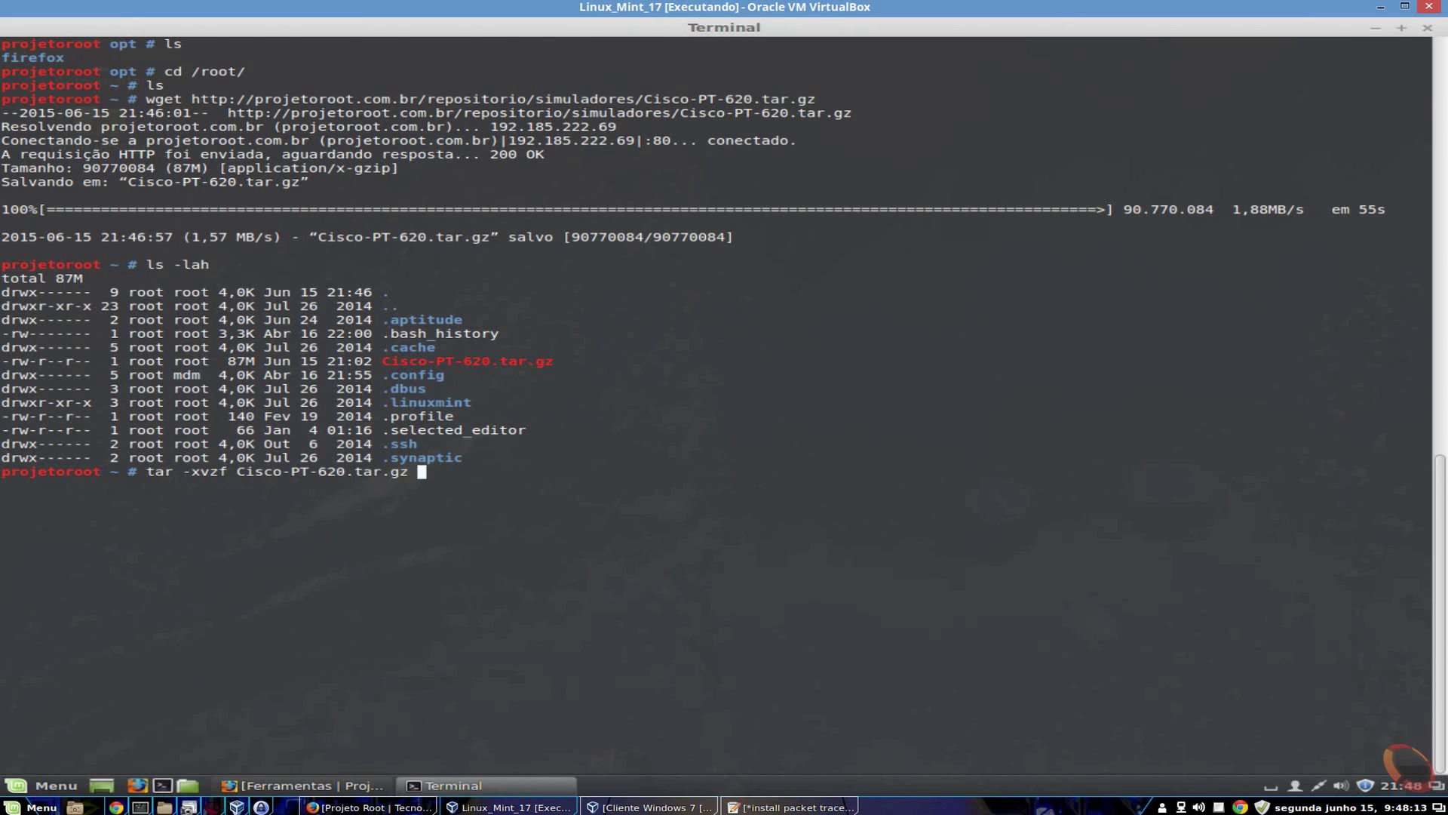
pyautogui.press('Return')
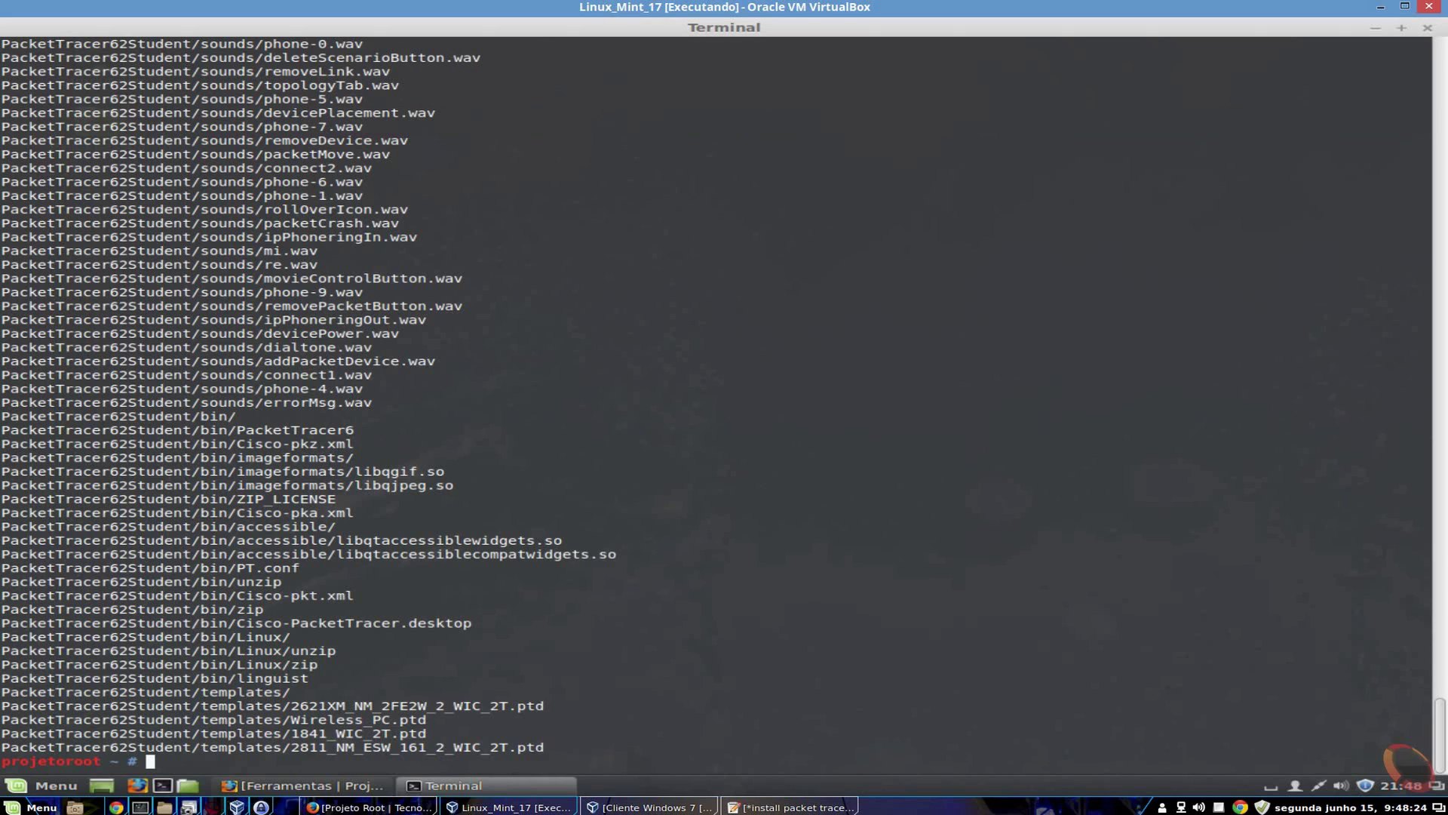
pyautogui.write('ls')
pyautogui.press('Return')
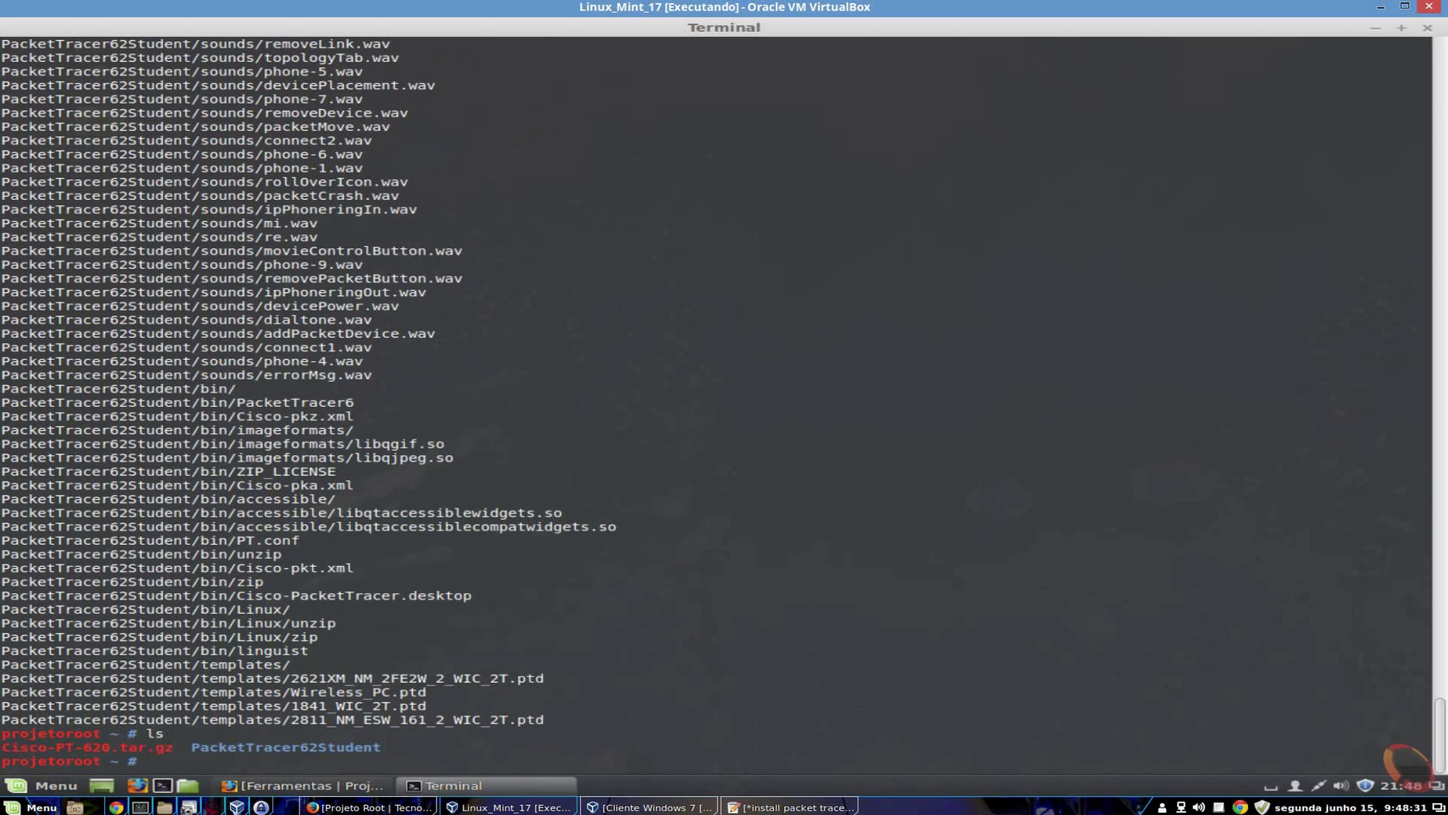
# Enter the PacketTracer62Student directory, list its files and highlight the install script.
pyautogui.write('cd')
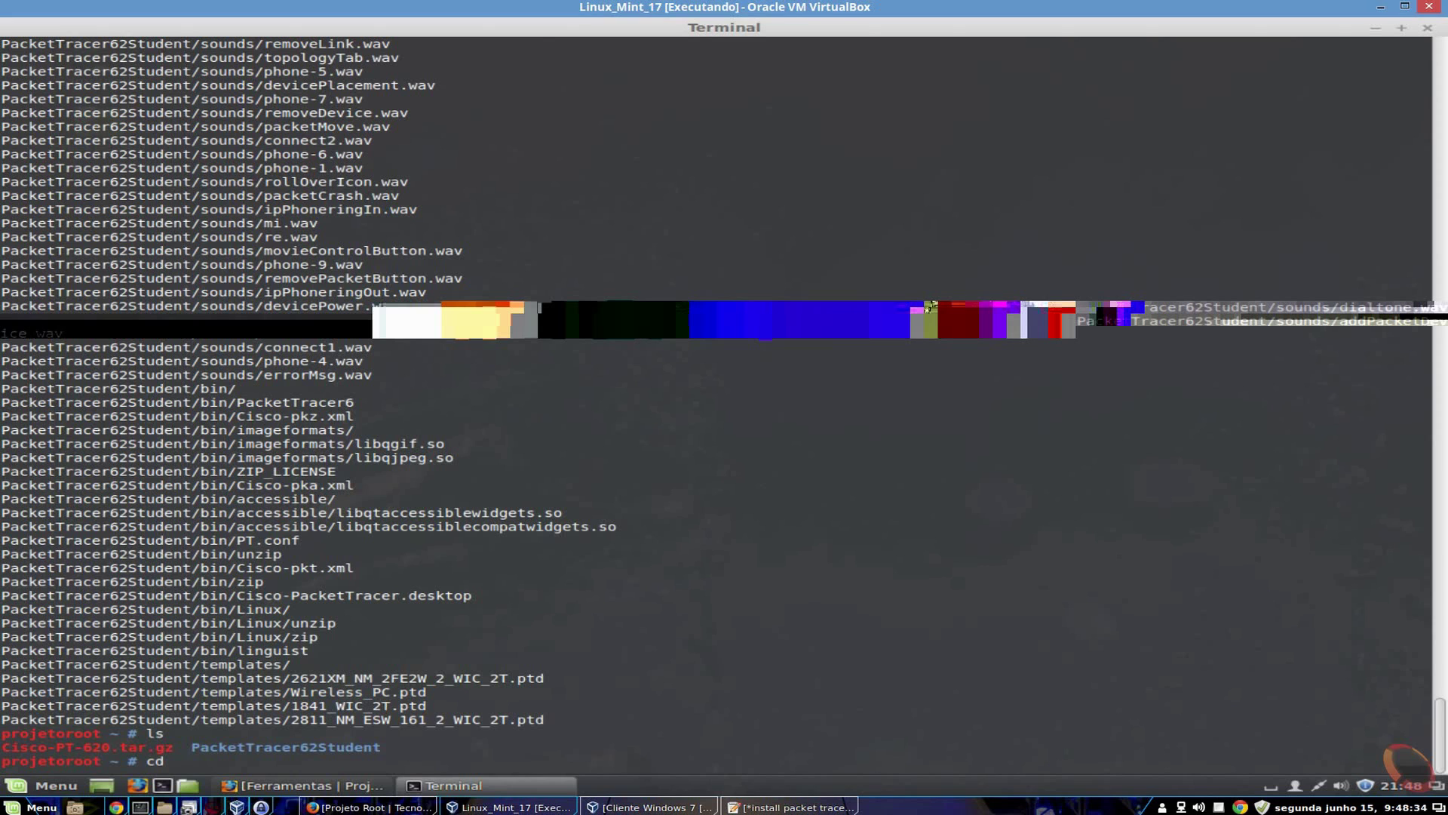
pyautogui.write(' Pa')
pyautogui.press('Tab')
pyautogui.press('Return')
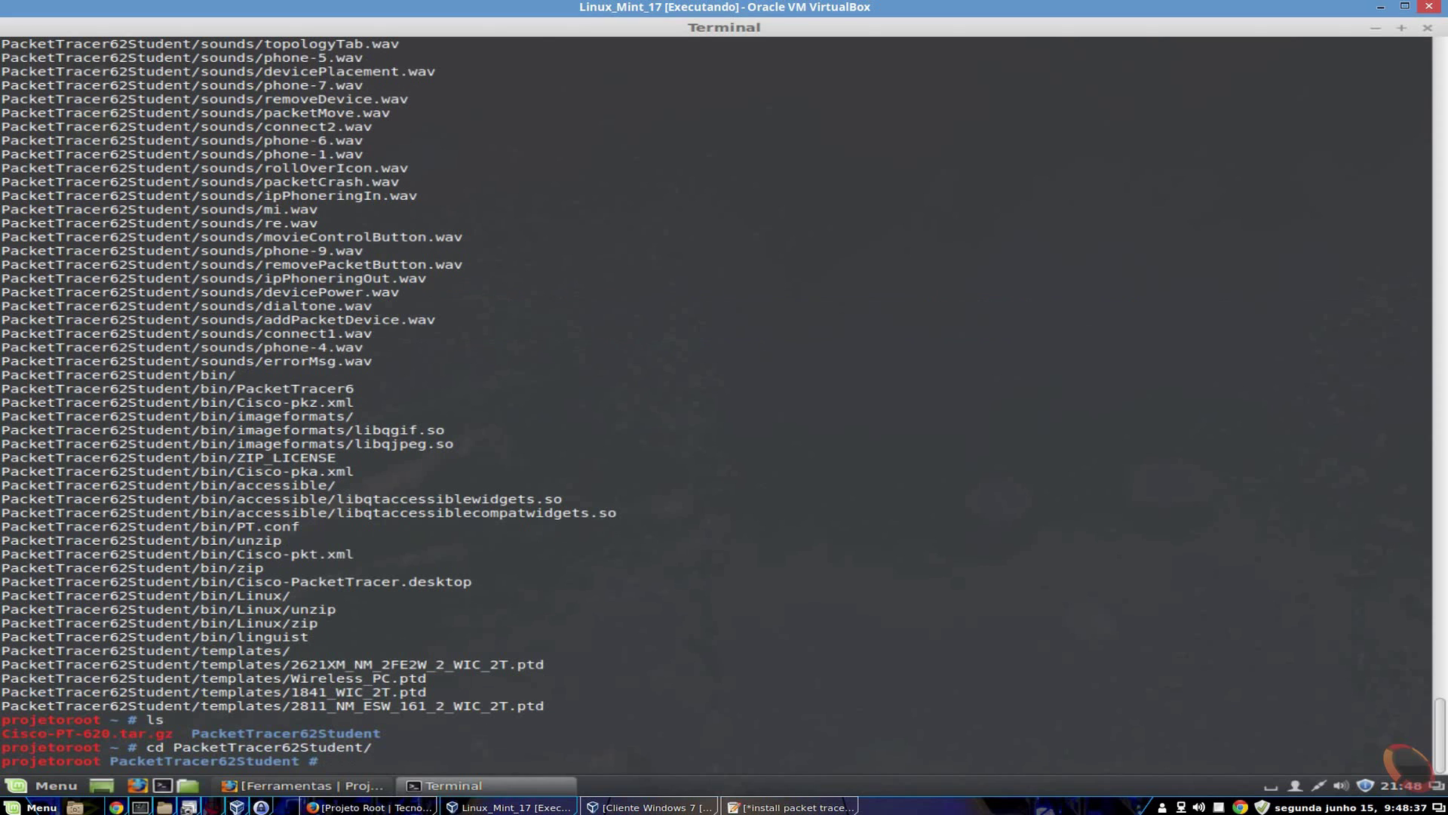
pyautogui.write('ls')
pyautogui.press('Return')
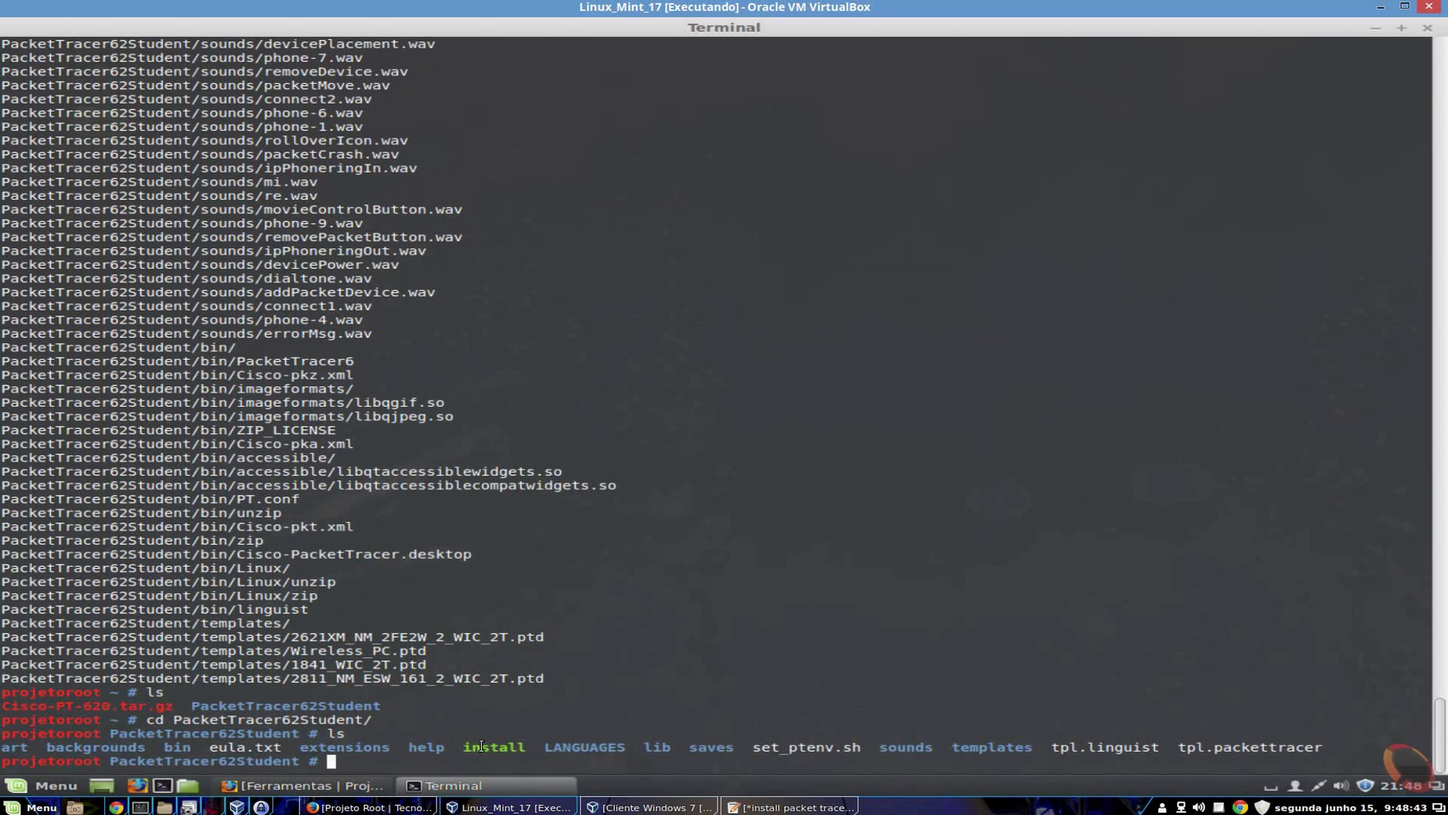
pyautogui.moveTo(467, 747); pyautogui.dragTo(523, 747)
# Switch to gedit and review the cd PacketTracer62Student and ./install commands in the notes.
pyautogui.click(792, 808)
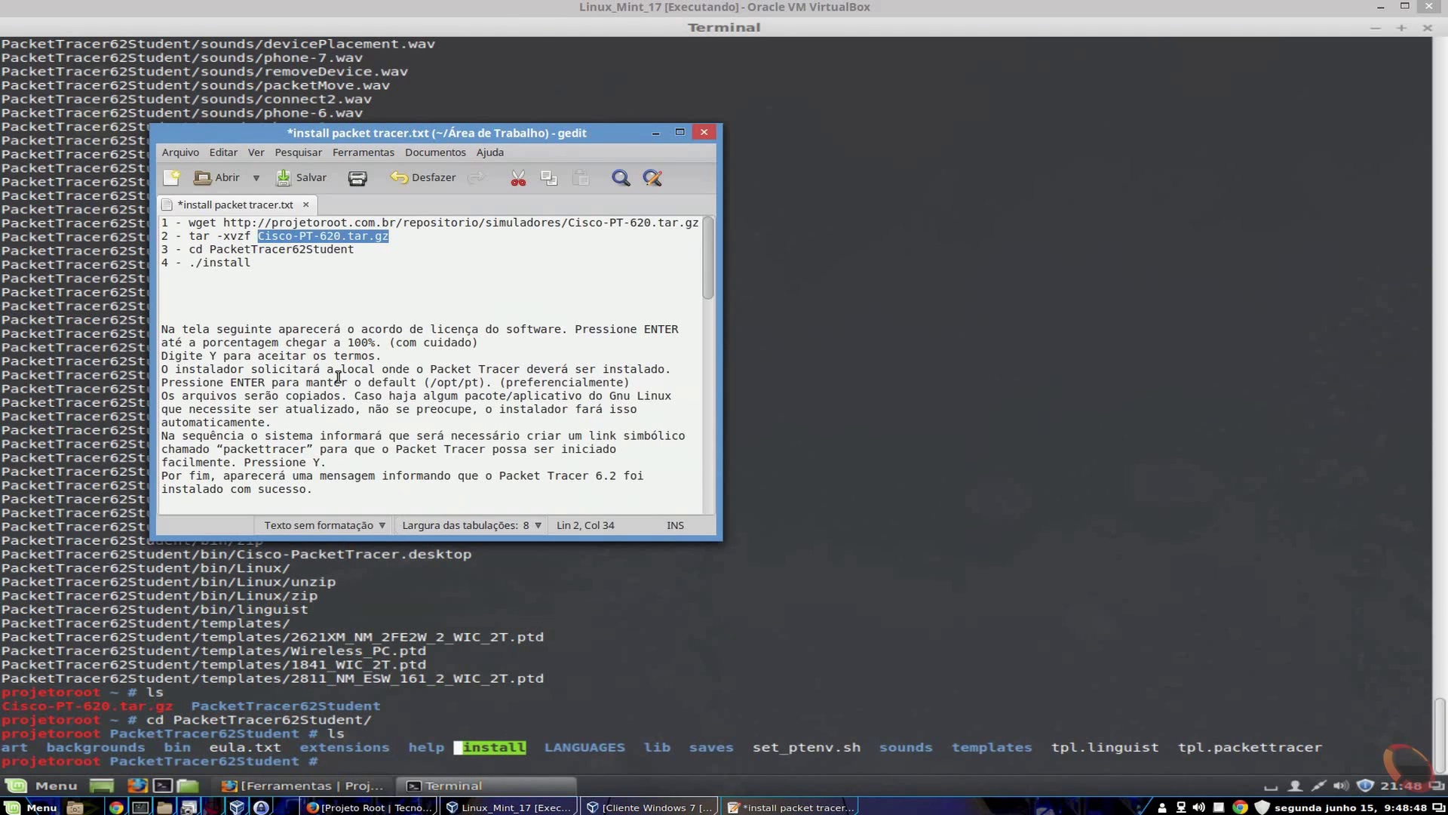
pyautogui.moveTo(181, 249); pyautogui.dragTo(358, 248)
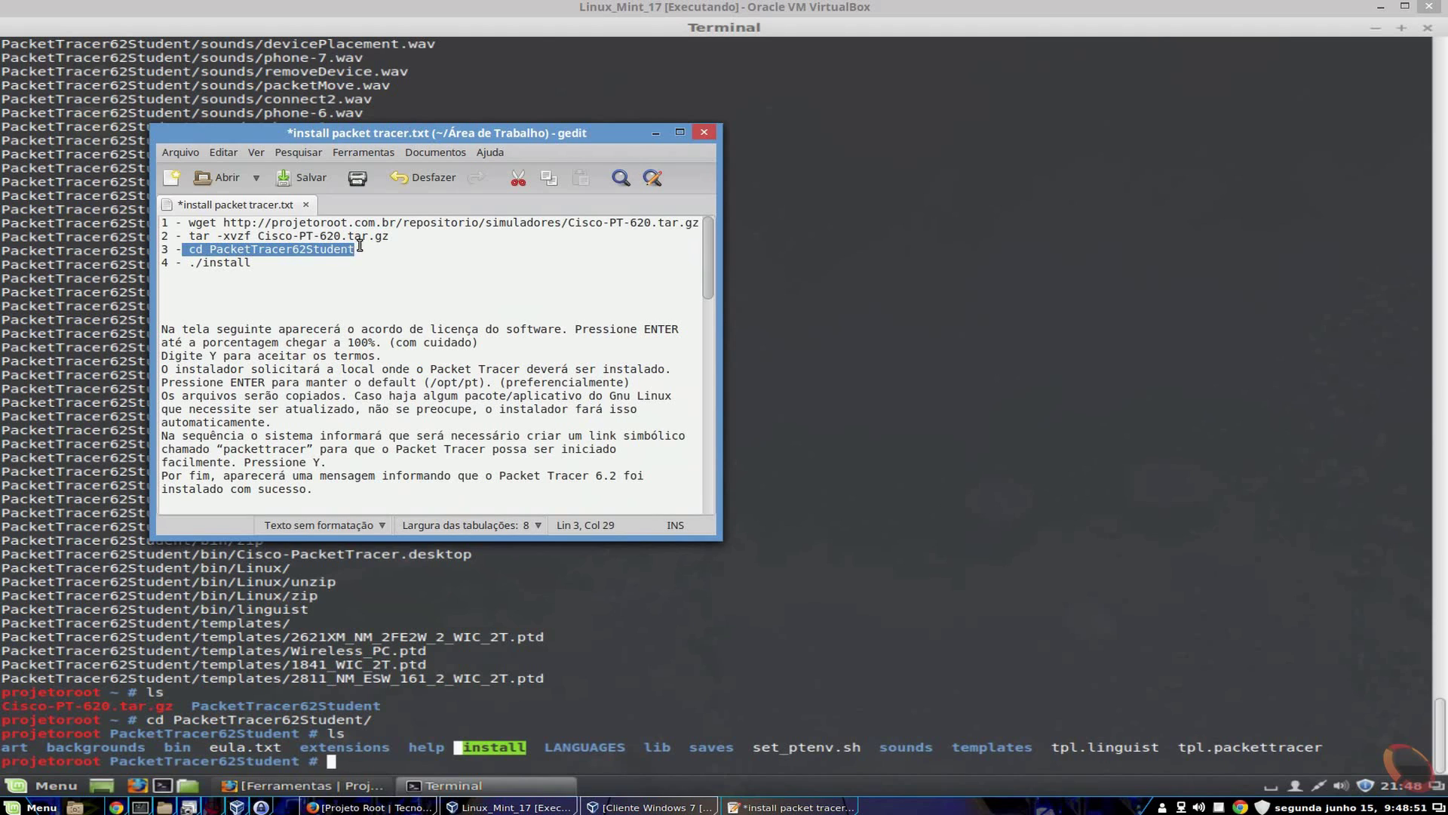
pyautogui.click(181, 266)
pyautogui.moveTo(189, 264)
pyautogui.mouseDown()
pyautogui.moveTo(260, 261)
pyautogui.moveTo(172, 258)
pyautogui.moveTo(189, 263)
pyautogui.mouseUp()
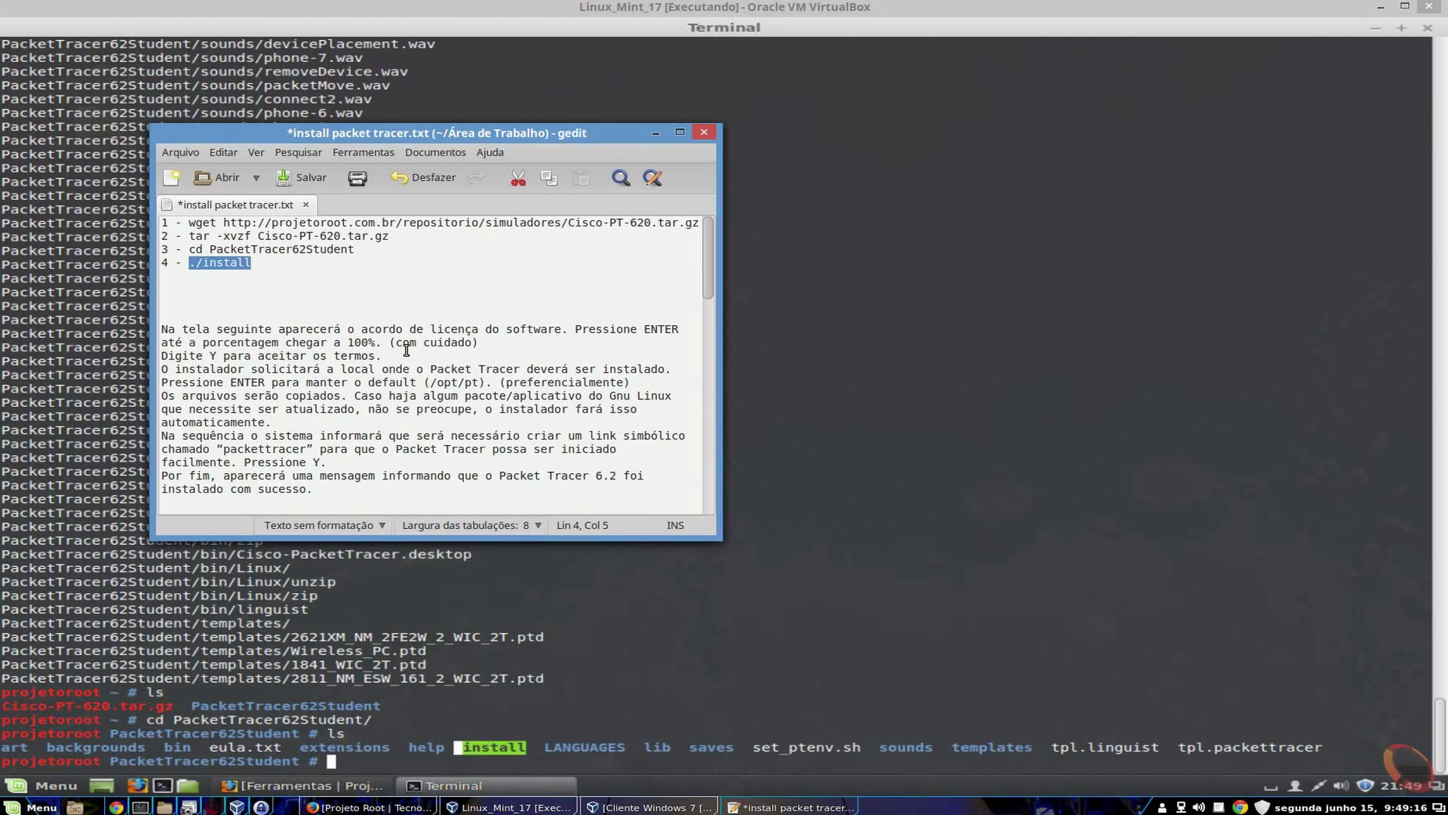
# Examine the notes on paging through the licence, accepting its terms and keeping the default /opt/pt location, and return to the terminal.
pyautogui.moveTo(394, 342); pyautogui.dragTo(473, 343)
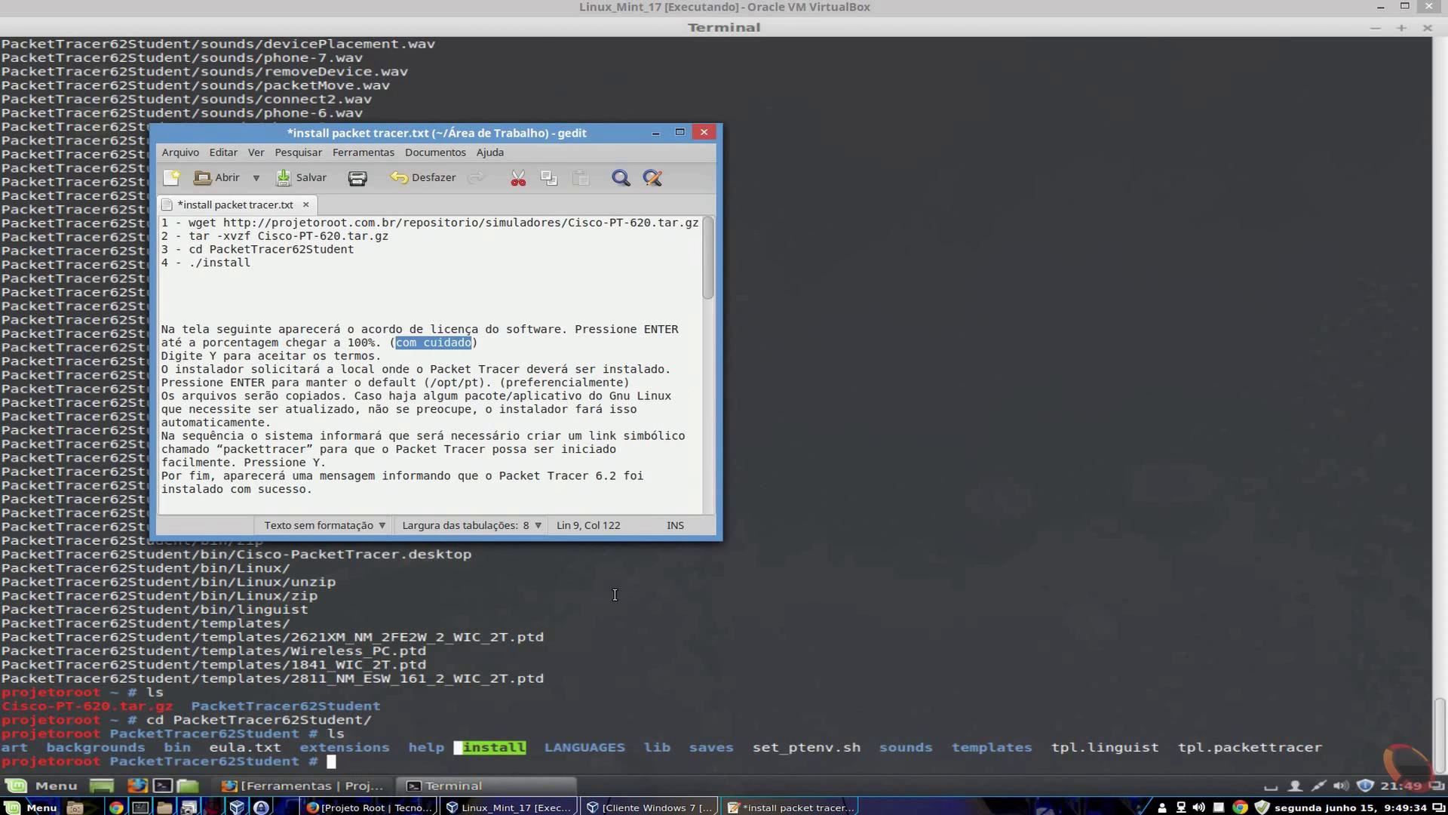
pyautogui.doubleClick(212, 356)
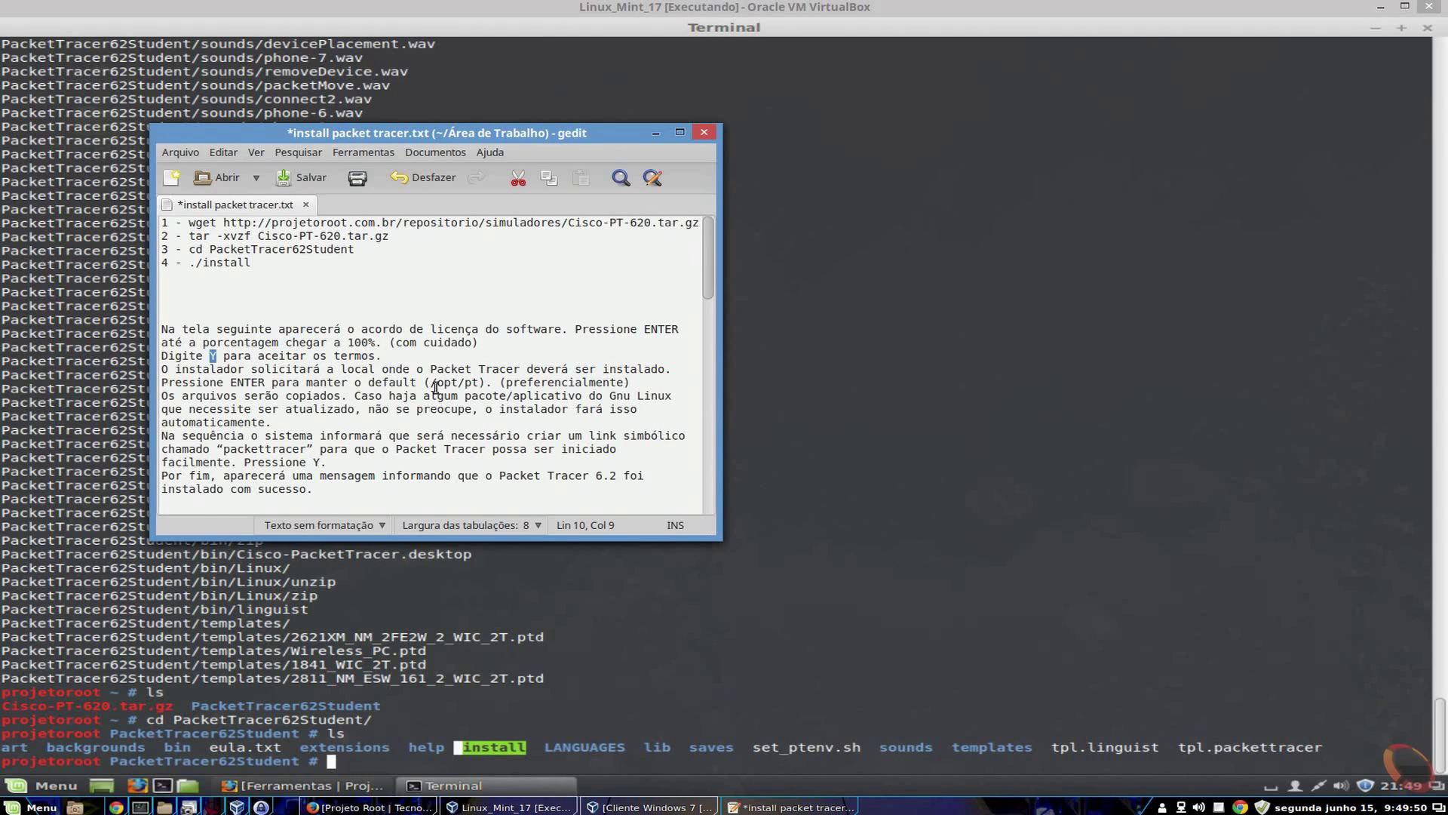
pyautogui.moveTo(428, 385); pyautogui.dragTo(458, 385)
pyautogui.click(463, 385)
pyautogui.doubleClick(471, 382)
pyautogui.moveTo(389, 344); pyautogui.dragTo(479, 343)
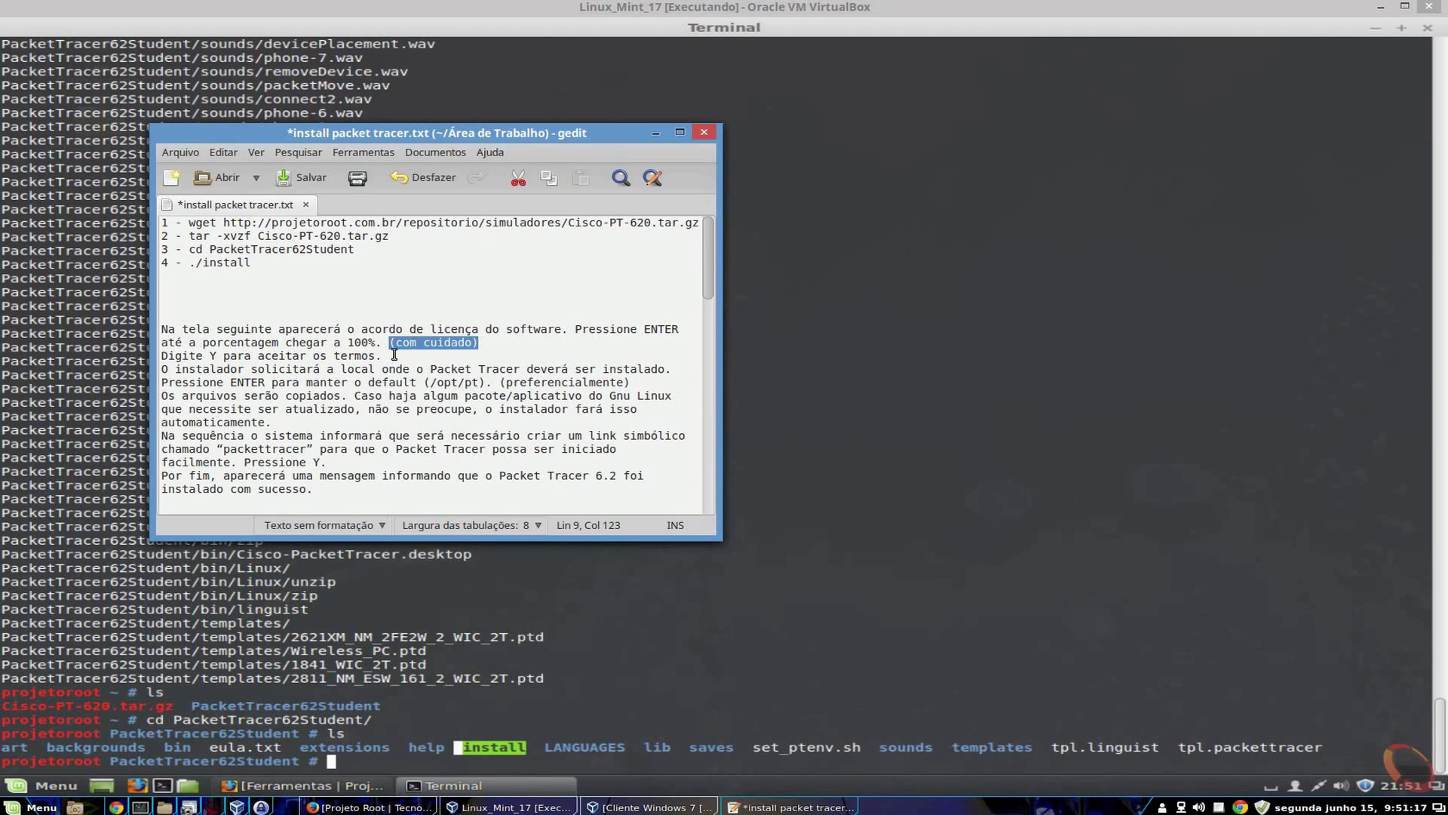
pyautogui.moveTo(390, 343); pyautogui.dragTo(490, 340)
pyautogui.click(633, 678)
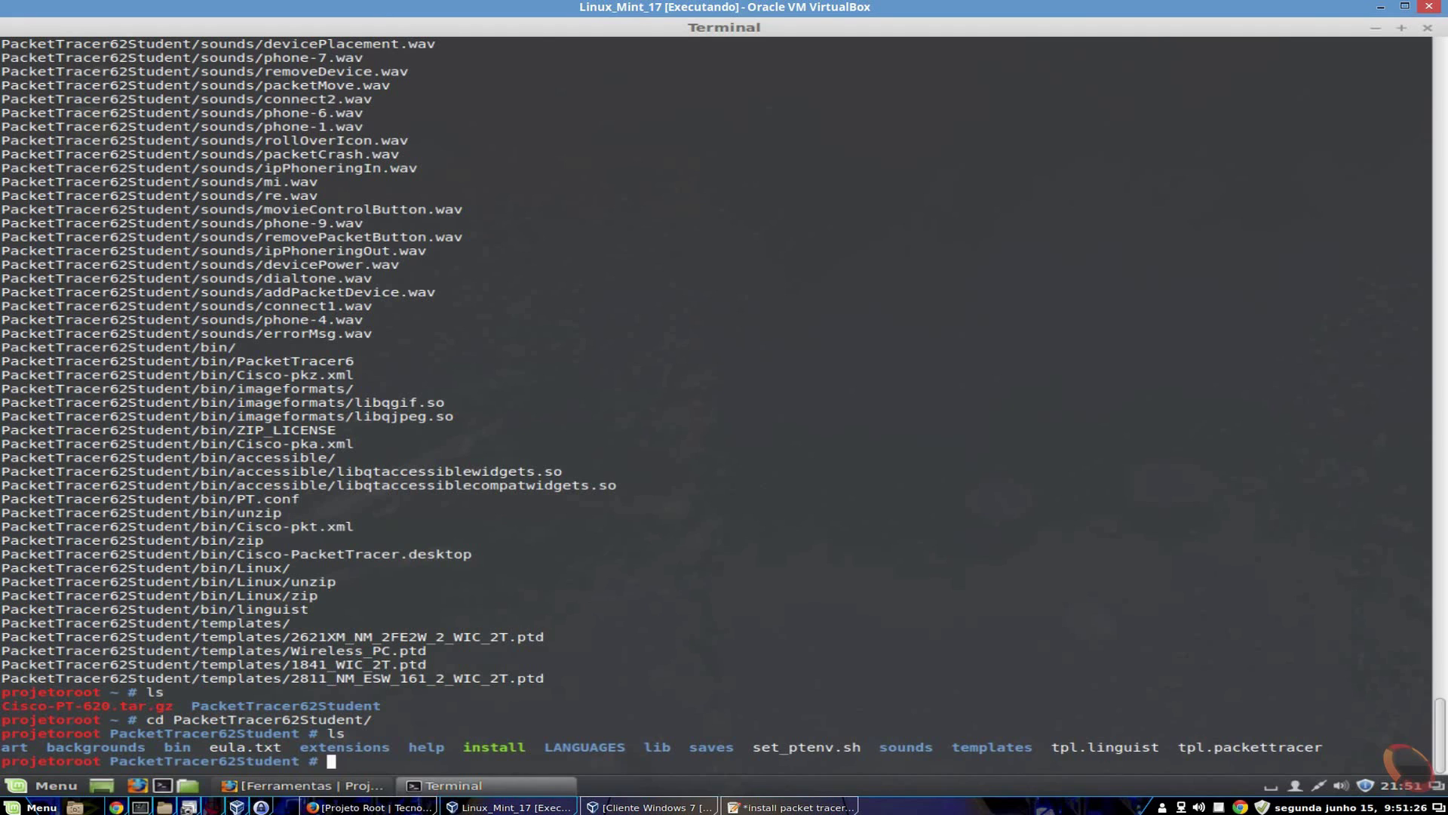
# Run the ./install script in PacketTracer62Student and open the End User License Agreement for reading.
pyautogui.write('./in')
pyautogui.press('Tab')
pyautogui.press('Return')
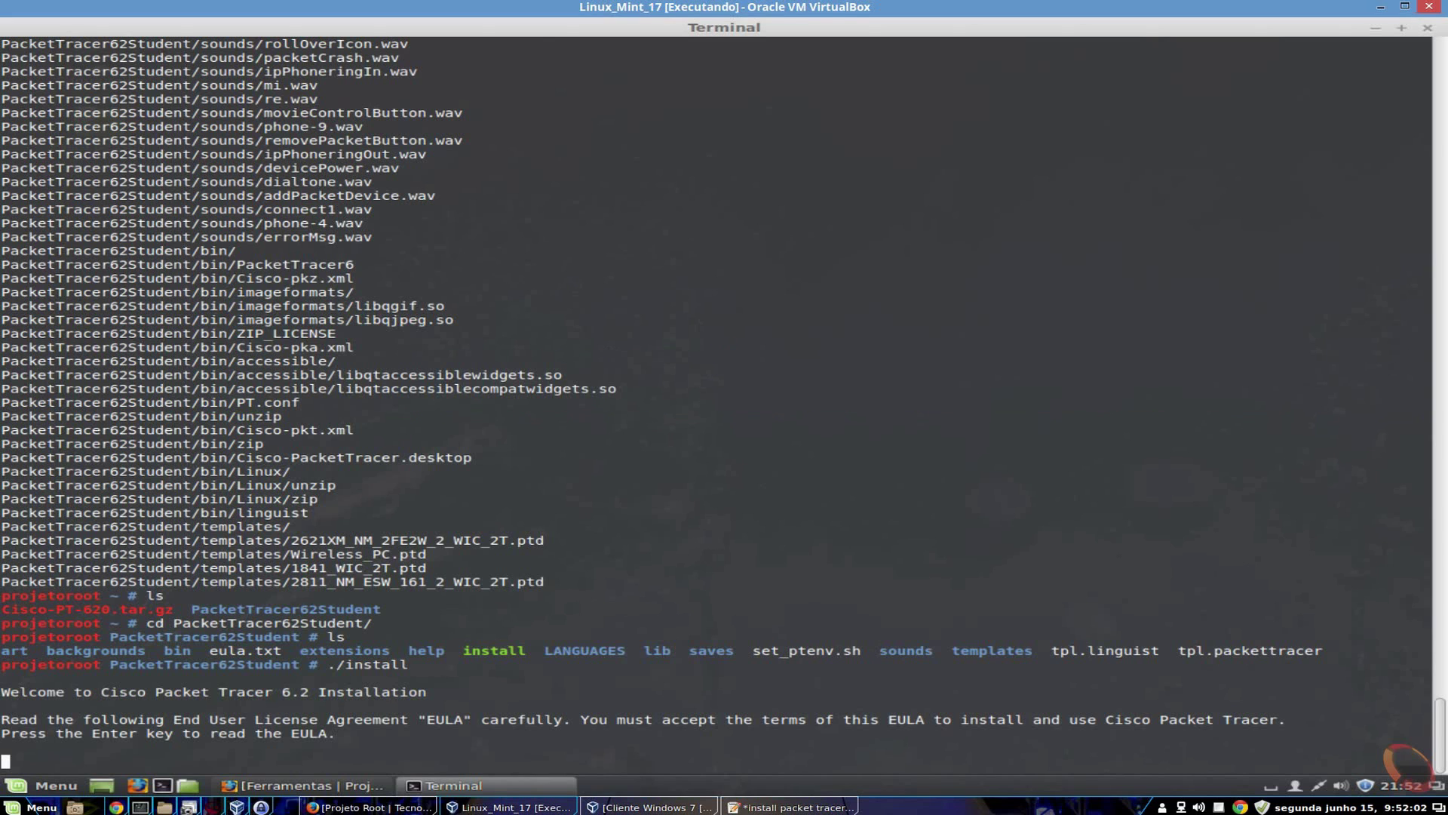
pyautogui.press('Return')
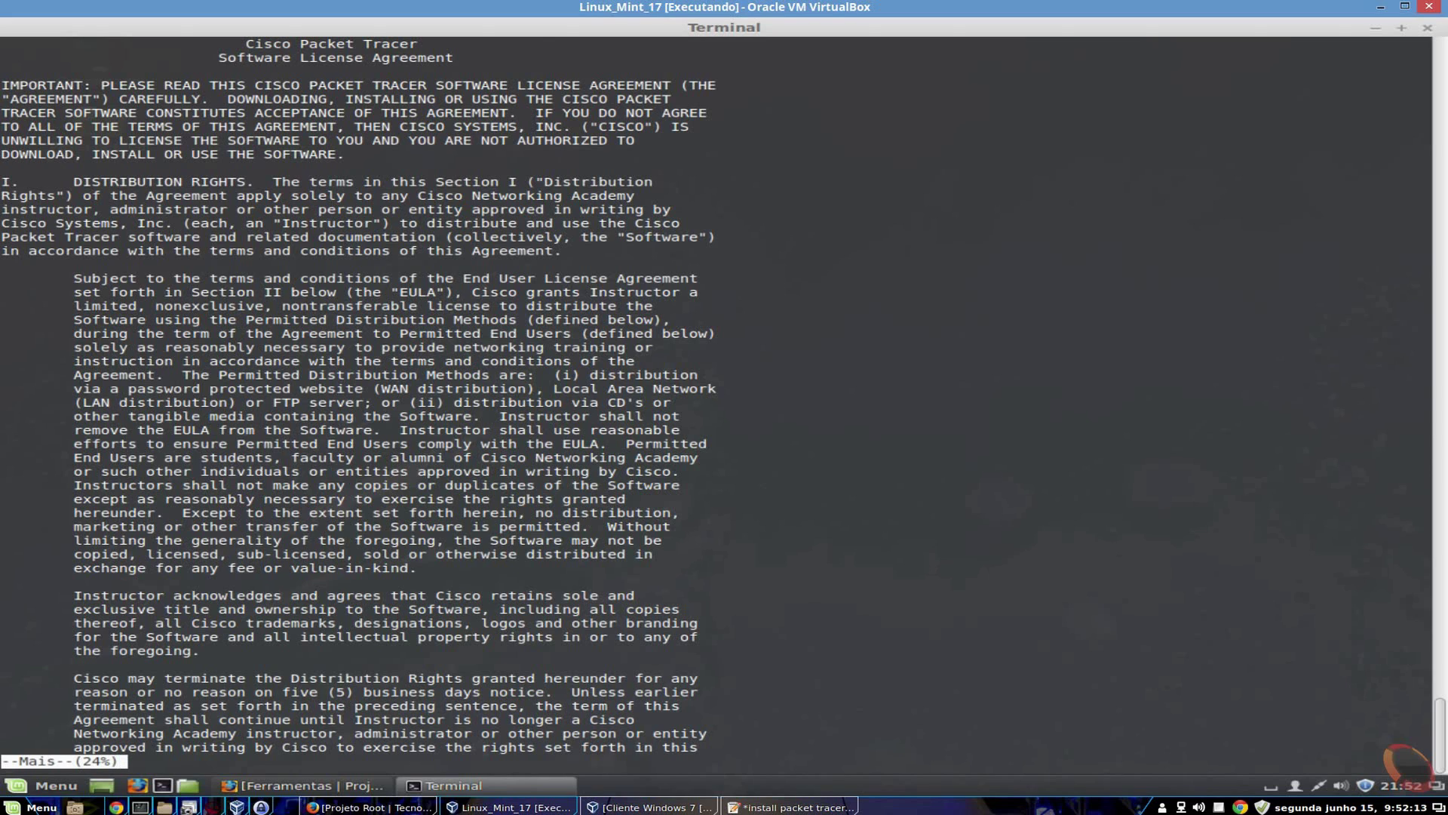
# Advance carefully line by line through the Cisco Packet Tracer license agreement to its end.
pyautogui.press('Return')
pyautogui.press('Return')
pyautogui.press('Return')
pyautogui.press('Return')
pyautogui.press('Return')
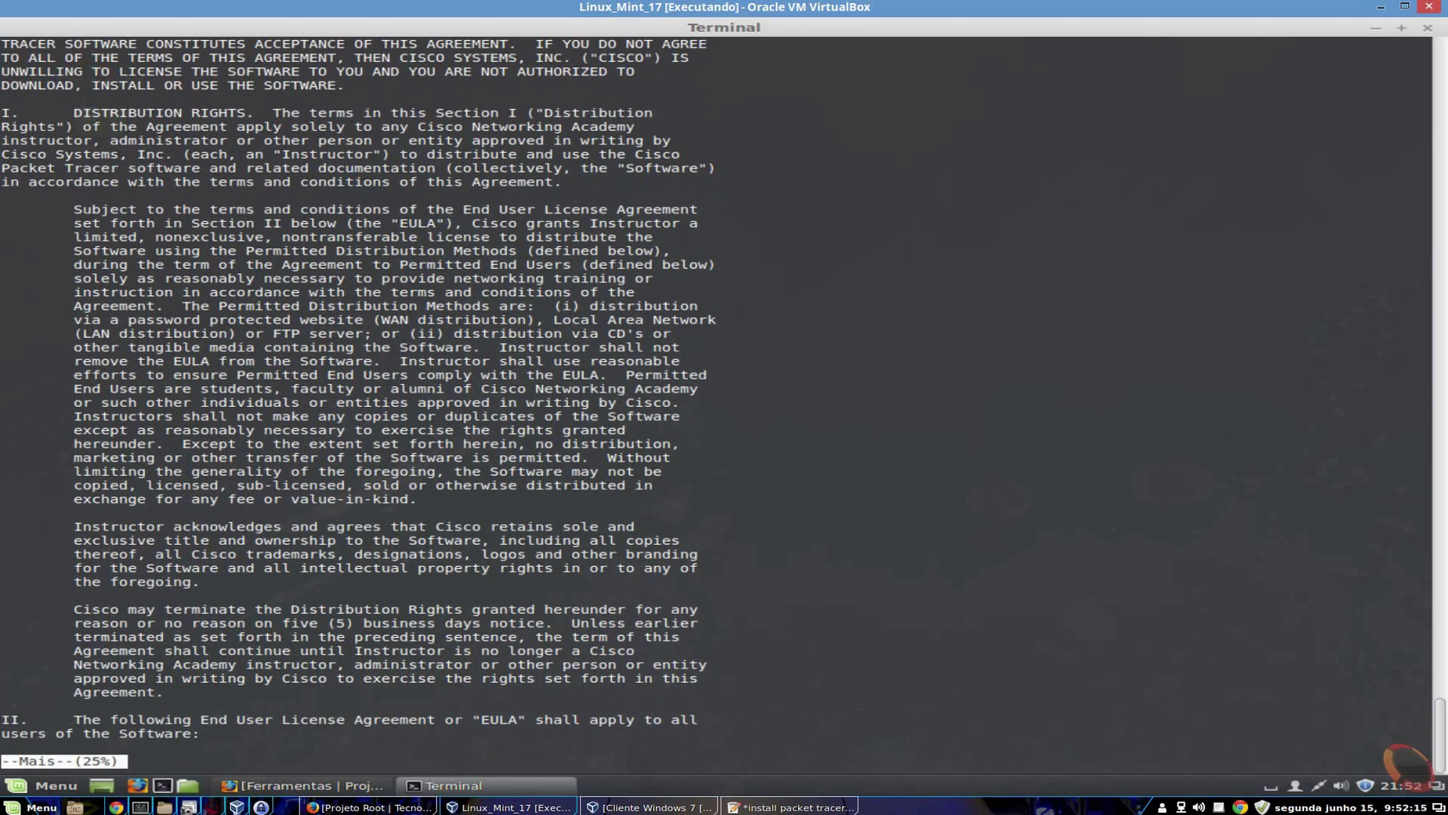
pyautogui.press('Return')
pyautogui.press('Return')
pyautogui.press('Return')
pyautogui.press('Return')
pyautogui.press('Return')
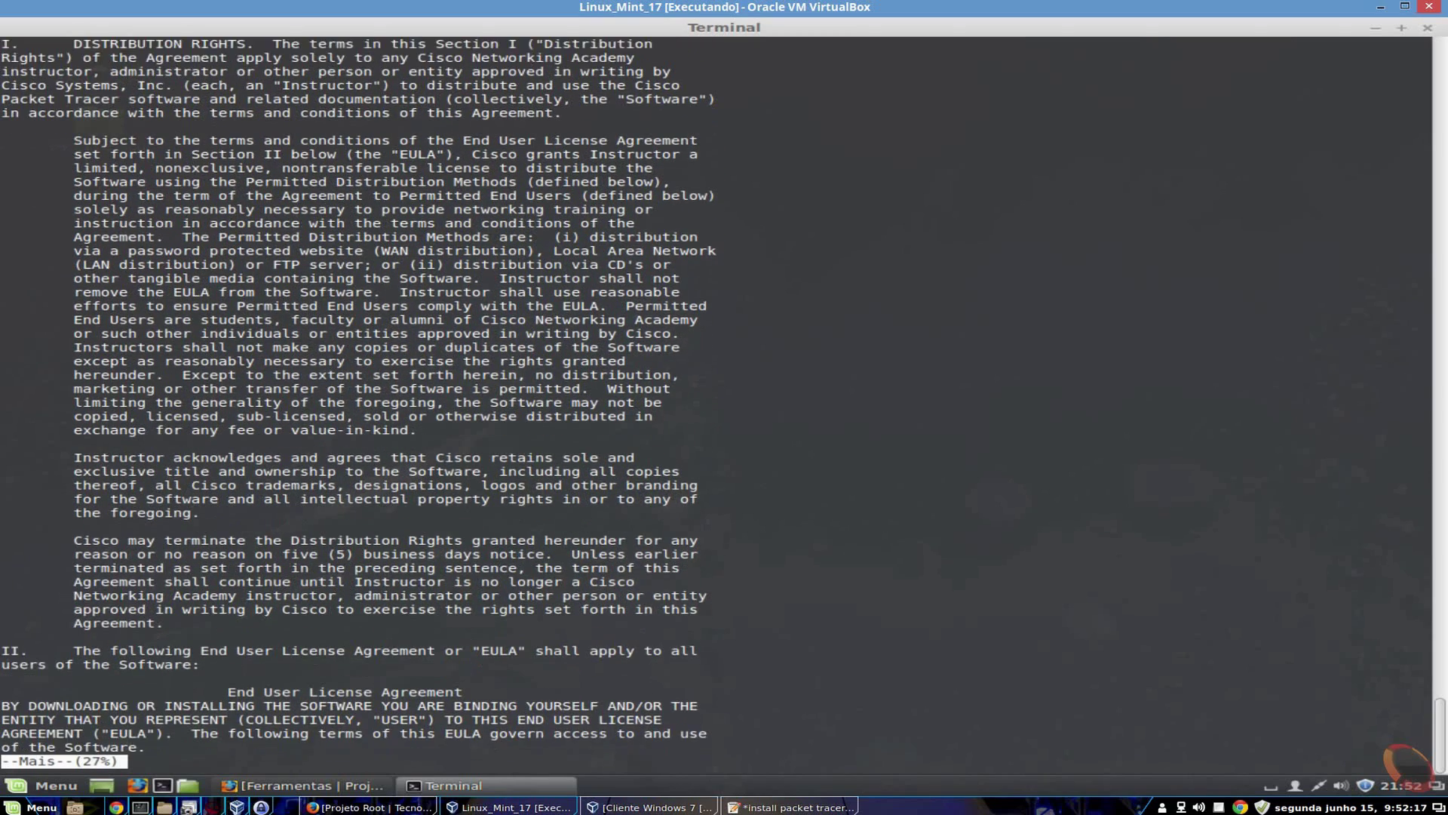
pyautogui.press('Return')
pyautogui.press('Return')
pyautogui.press('Return')
pyautogui.press('Return')
pyautogui.press('Return')
pyautogui.press('Return')
pyautogui.press('Return')
pyautogui.press('Return')
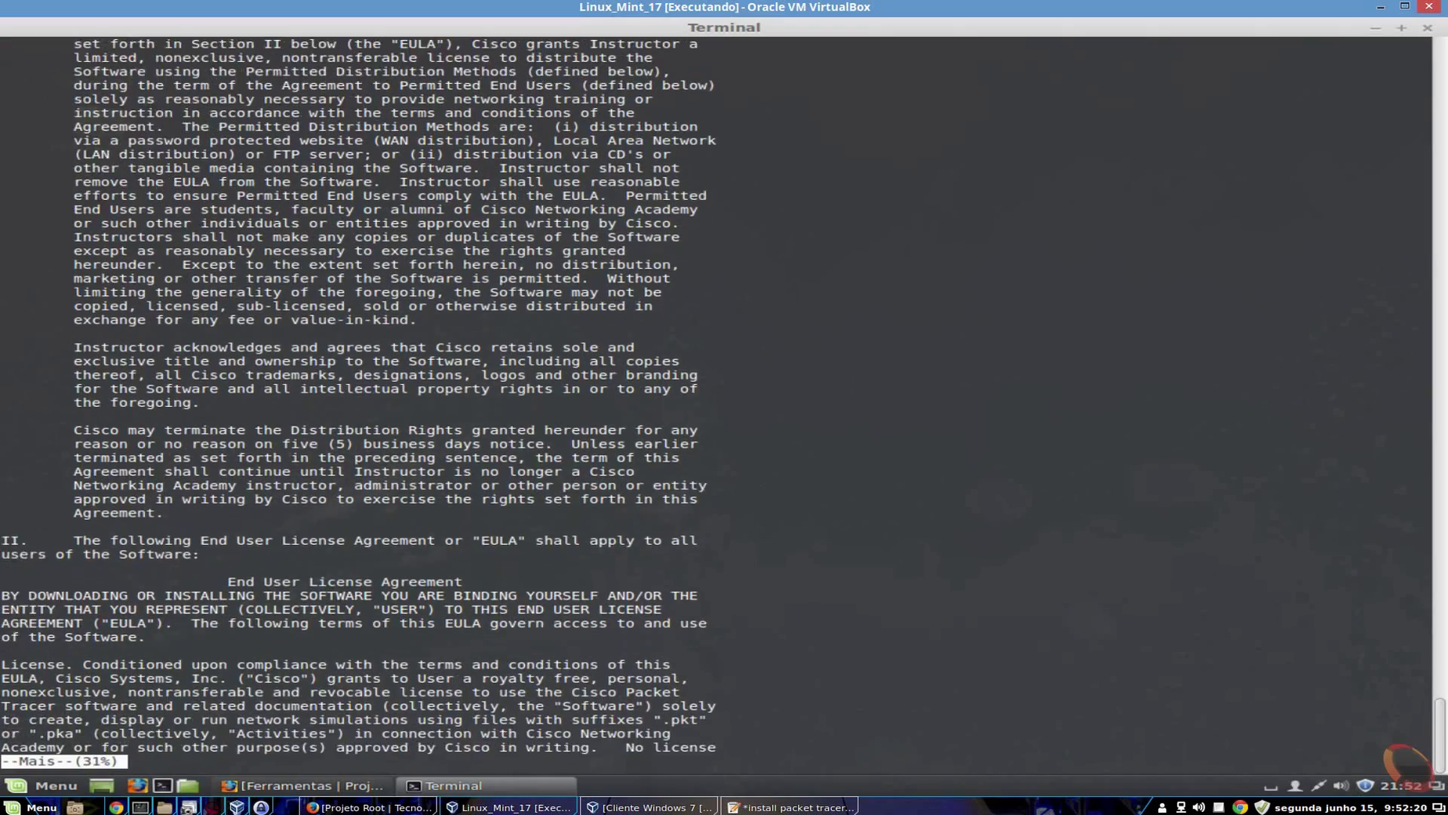
pyautogui.press('Return')
pyautogui.press('Return')
pyautogui.press('Return')
pyautogui.press('Return')
pyautogui.press('Return')
pyautogui.press('Return')
pyautogui.press('Return')
pyautogui.press('Return')
pyautogui.press('Return')
pyautogui.press('Return')
pyautogui.press('Return')
pyautogui.press('Return')
pyautogui.press('Return')
pyautogui.press('Return')
pyautogui.press('Return')
pyautogui.press('Return')
pyautogui.press('Return')
pyautogui.press('Return')
pyautogui.press('Return')
pyautogui.press('Return')
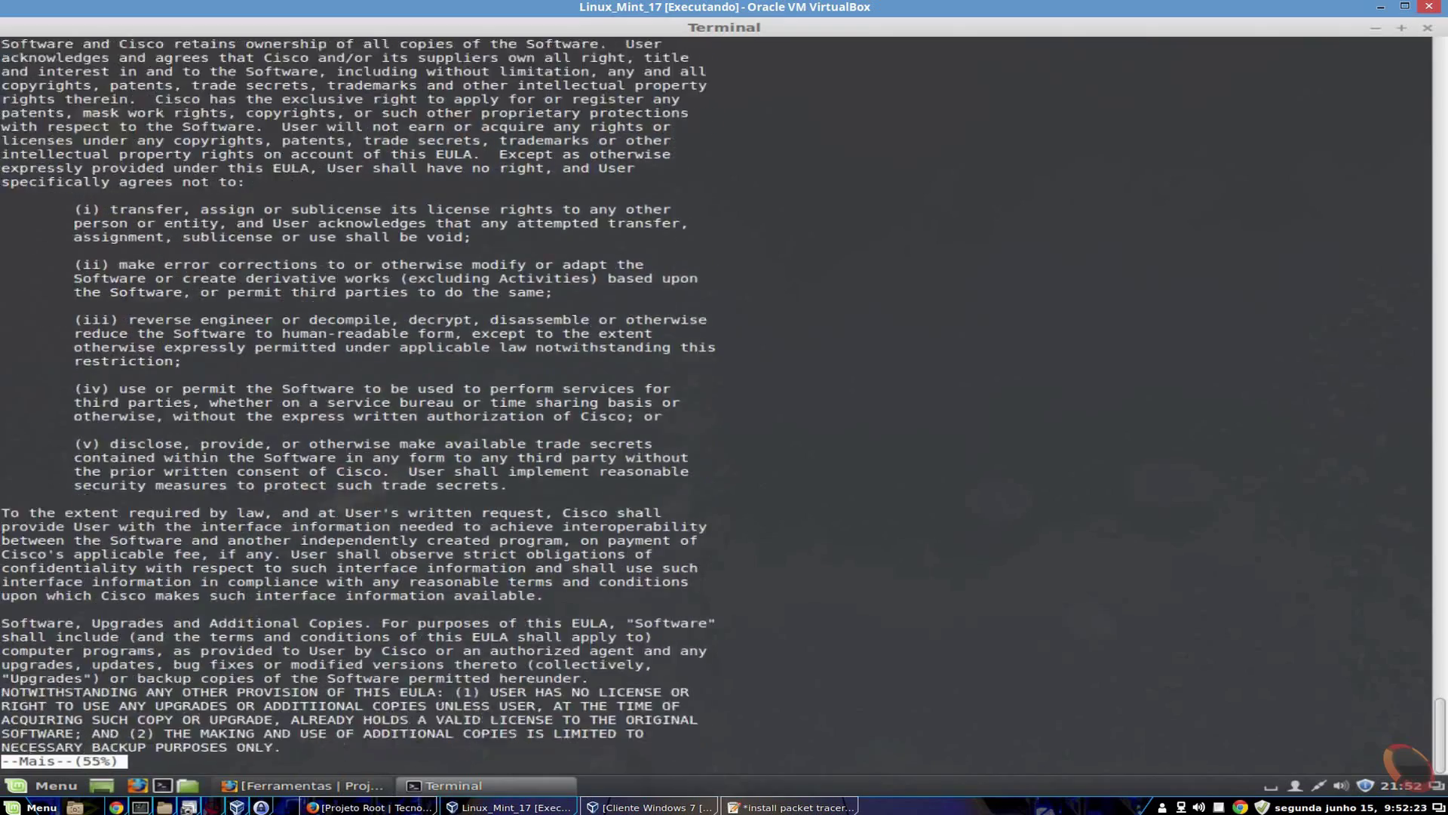
pyautogui.press('Return')
pyautogui.press('Return')
pyautogui.press('Return')
pyautogui.press('Return')
pyautogui.press('Return')
pyautogui.press('Return')
pyautogui.press('Return')
pyautogui.press('Return')
pyautogui.press('Return')
pyautogui.press('Return')
pyautogui.press('Return')
pyautogui.press('Return')
pyautogui.press('Return')
pyautogui.press('Return')
pyautogui.press('Return')
pyautogui.press('Return')
pyautogui.press('Return')
pyautogui.press('Return')
pyautogui.press('Return')
pyautogui.press('Return')
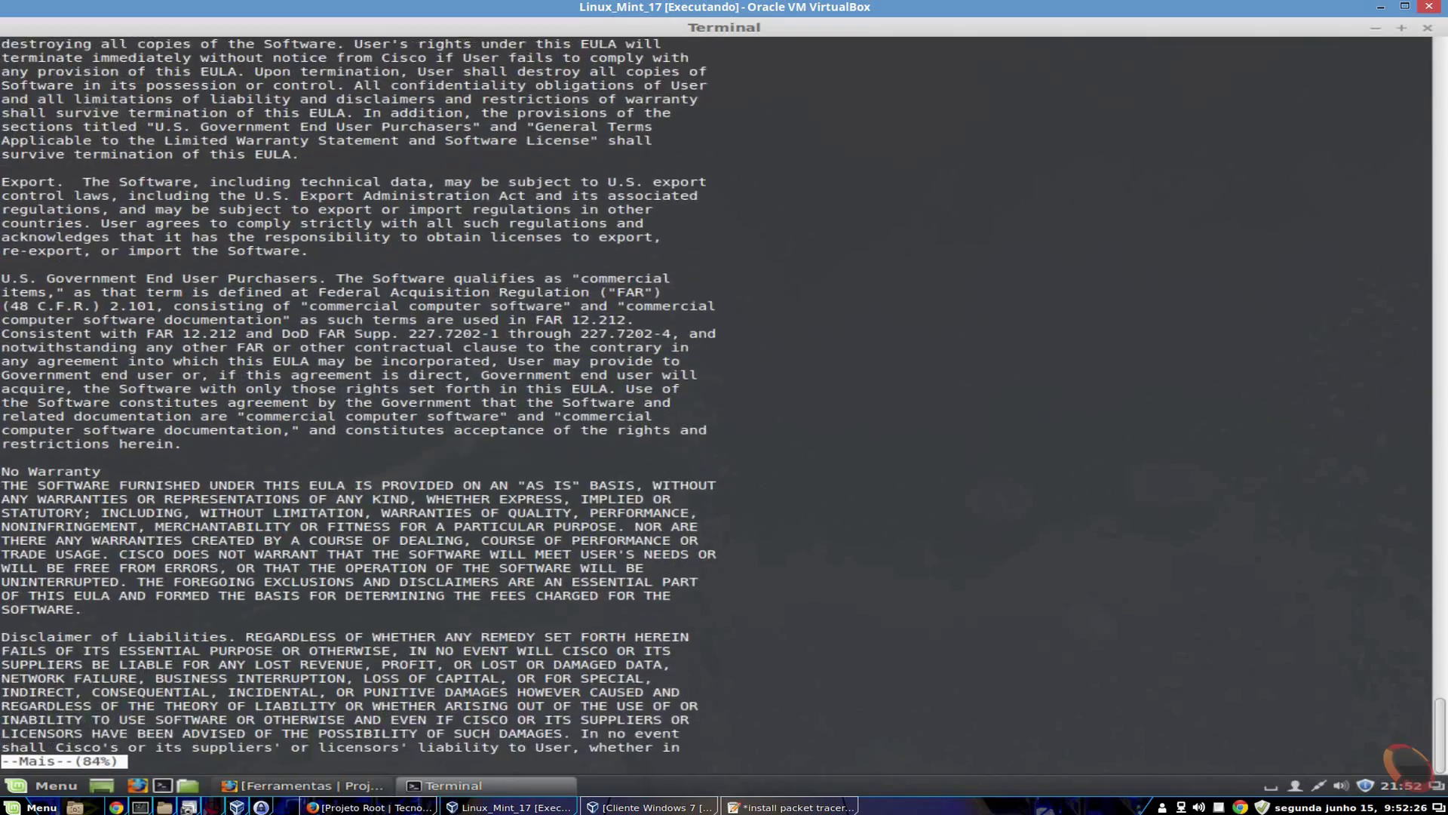
pyautogui.press('Return')
pyautogui.press('Return')
pyautogui.press('Return')
pyautogui.press('Return')
pyautogui.press('Return')
pyautogui.press('Return')
pyautogui.press('Return')
pyautogui.press('Return')
pyautogui.press('Return')
pyautogui.press('Return')
pyautogui.press('Return')
pyautogui.press('Return')
pyautogui.press('Return')
pyautogui.press('Return')
pyautogui.press('Return')
pyautogui.press('Return')
pyautogui.press('Return')
pyautogui.press('Return')
pyautogui.press('Return')
pyautogui.press('Return')
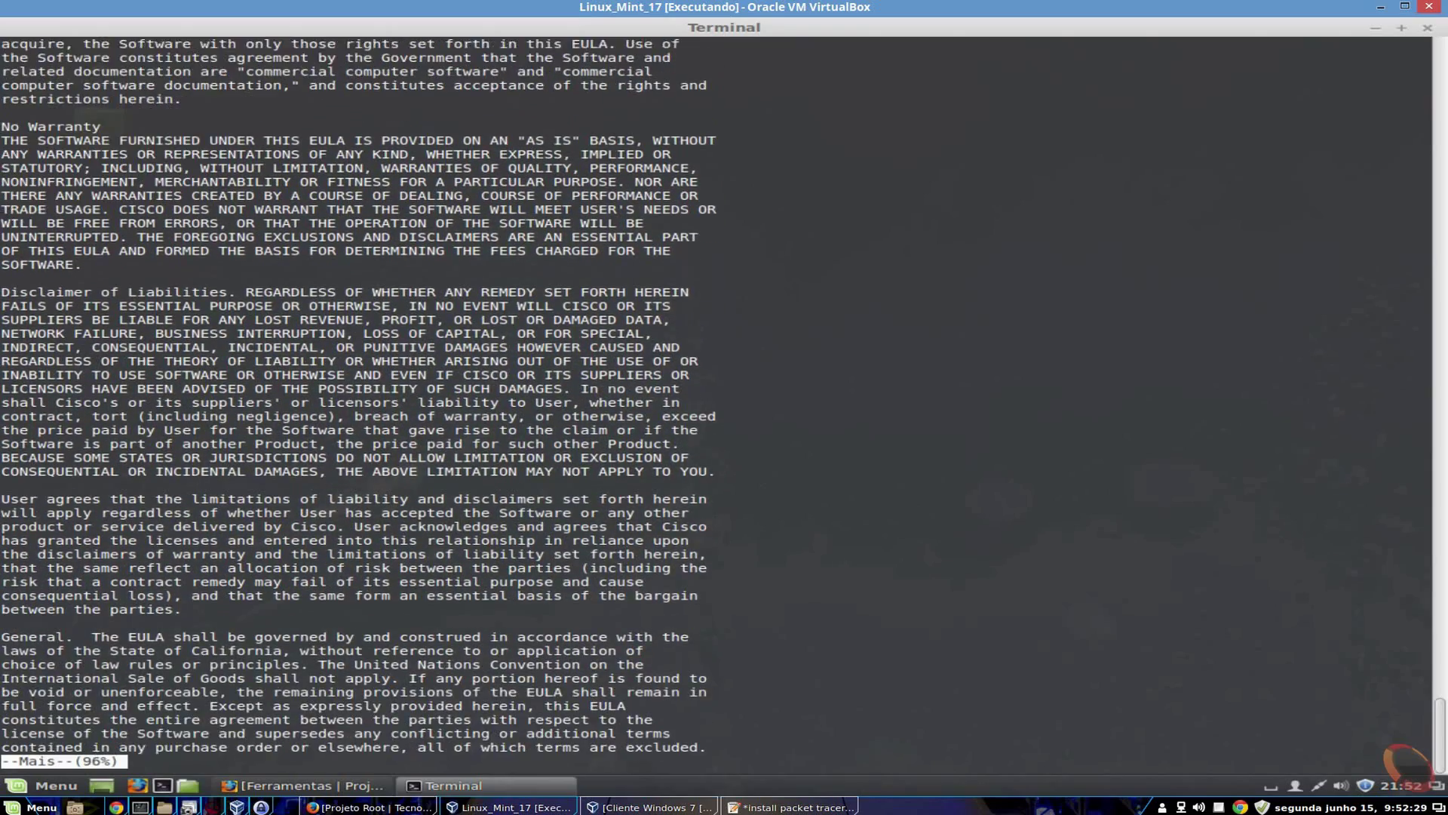
pyautogui.press('Return')
pyautogui.press('Return')
pyautogui.press('Return')
pyautogui.press('Return')
pyautogui.press('Return')
pyautogui.press('Return')
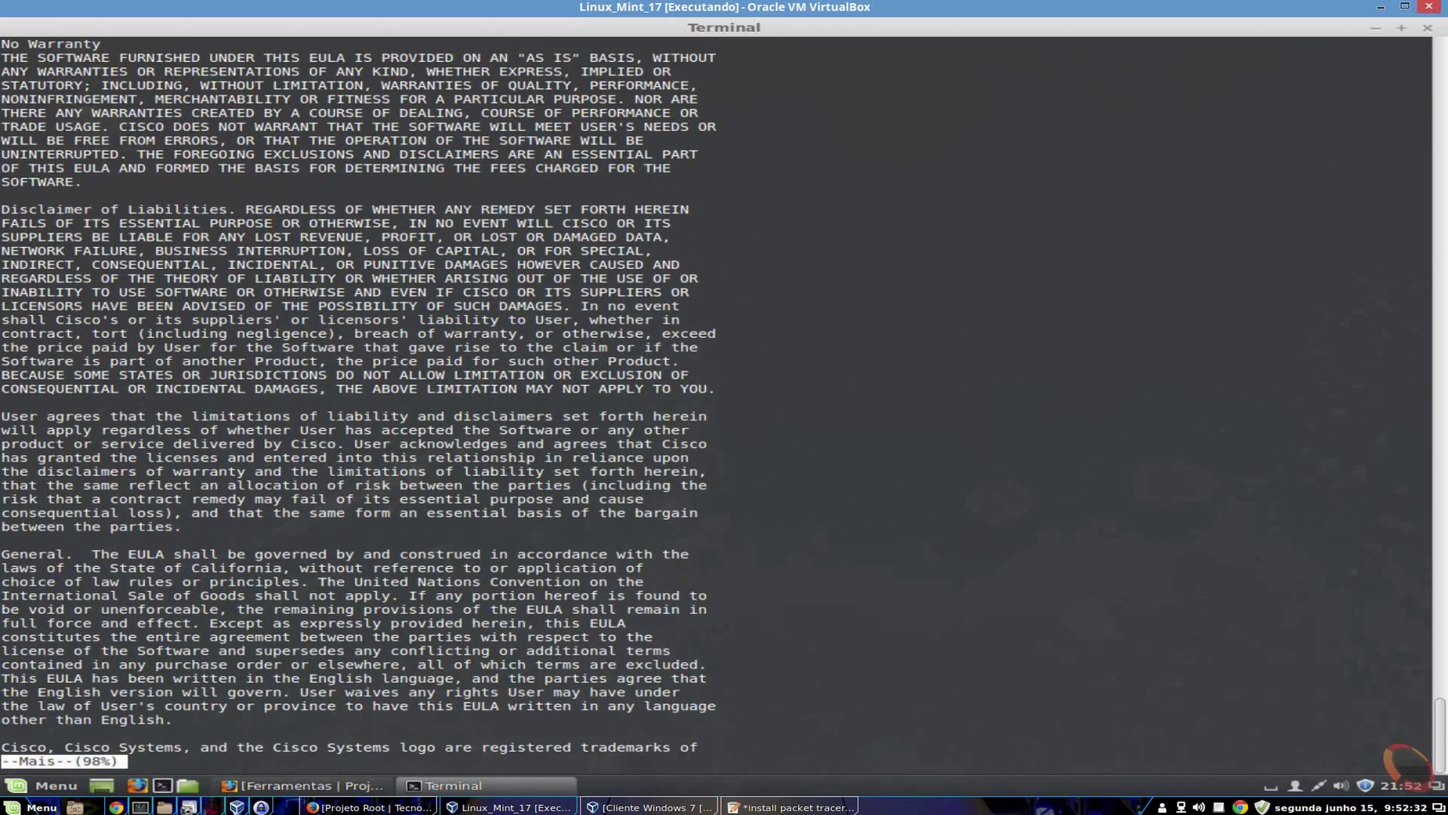
pyautogui.press('Return')
pyautogui.press('Return')
pyautogui.press('Return')
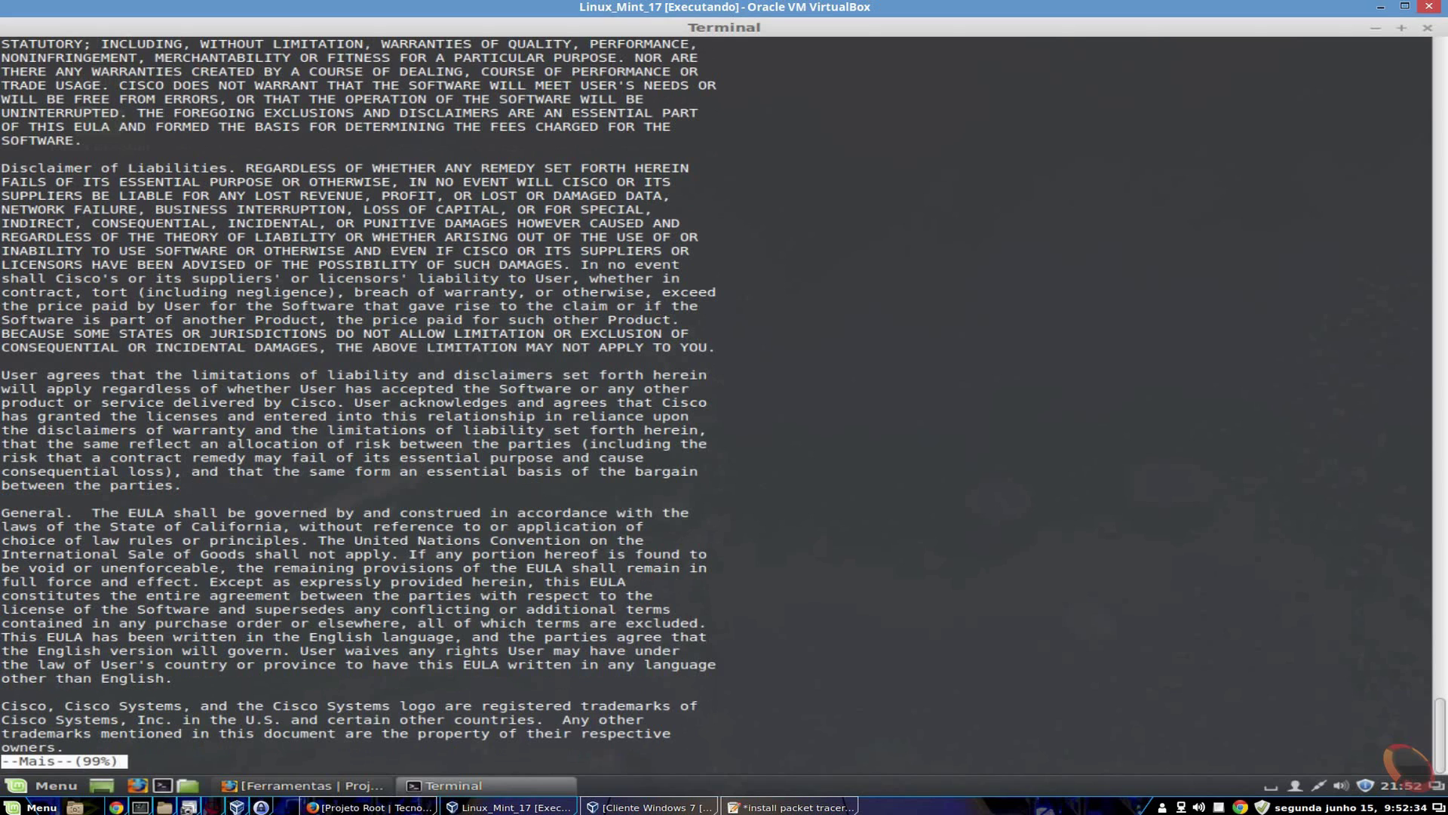
pyautogui.press('Return')
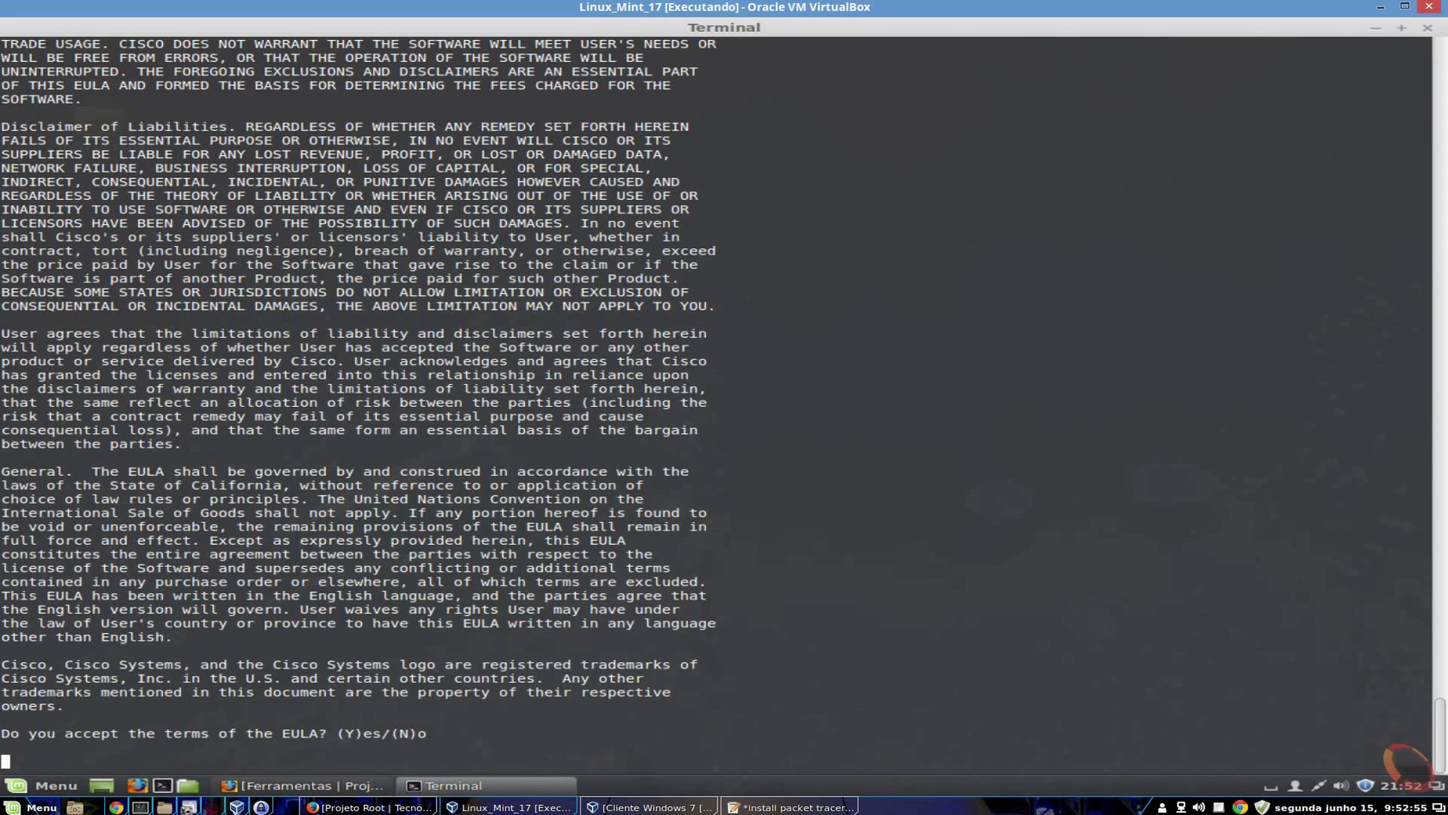
# Accept the EULA terms and keep the default installation location /opt/pt.
pyautogui.write('y')
pyautogui.press('Return')
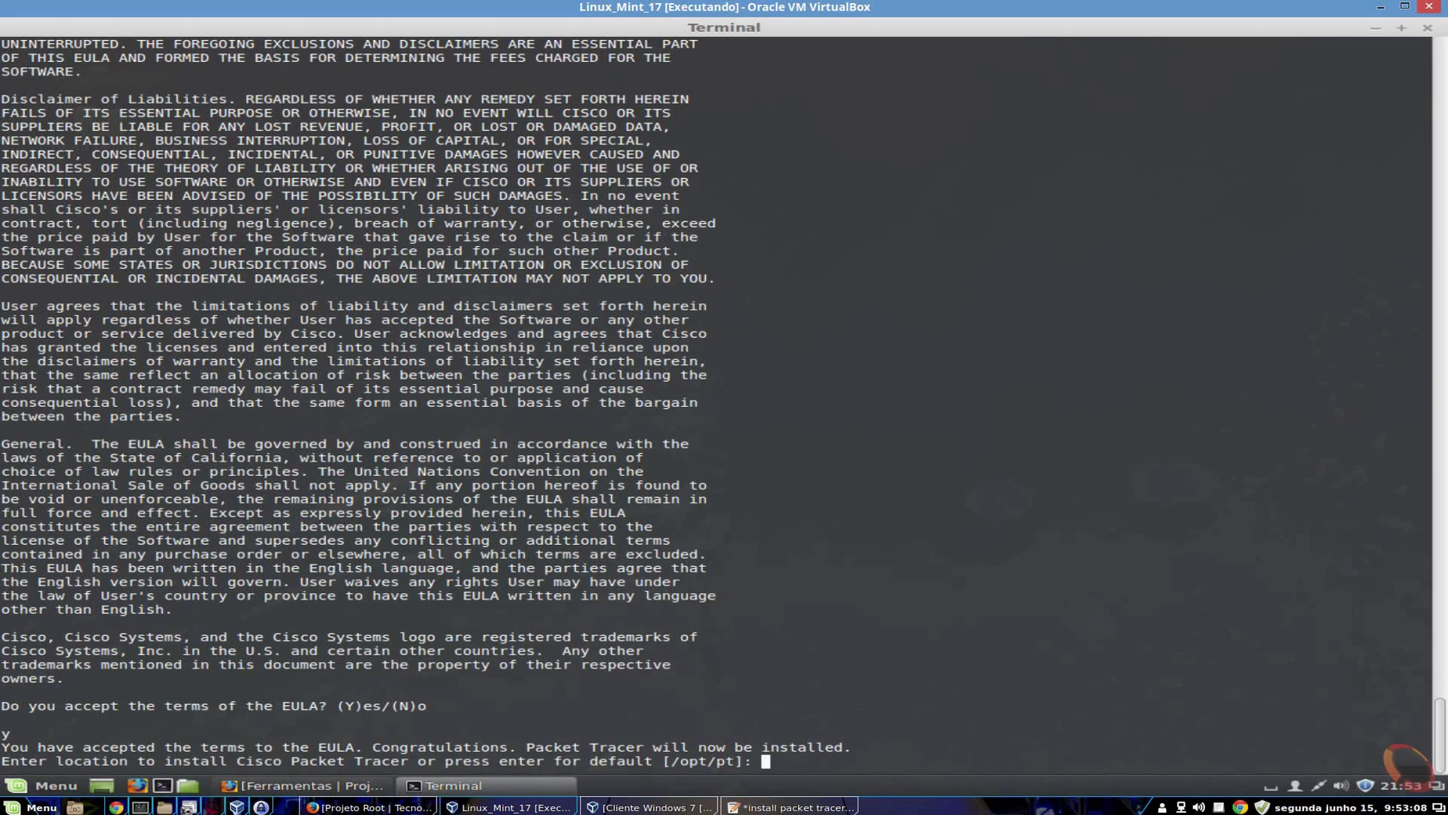
pyautogui.press('Return')
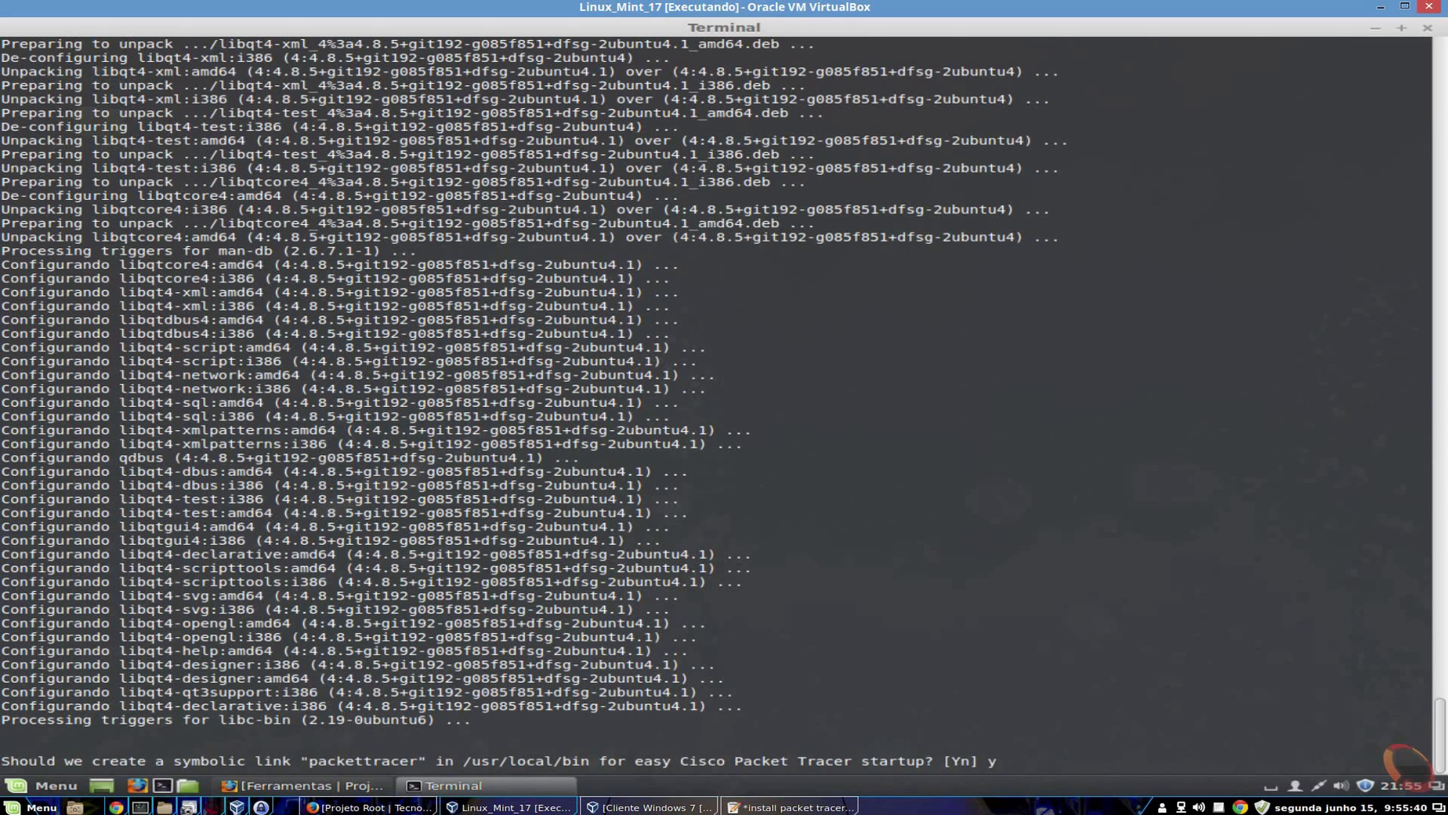
# Agree to create the symbolic link "packettracer" in /usr/local/bin.
pyautogui.write('y')
pyautogui.press('Return')
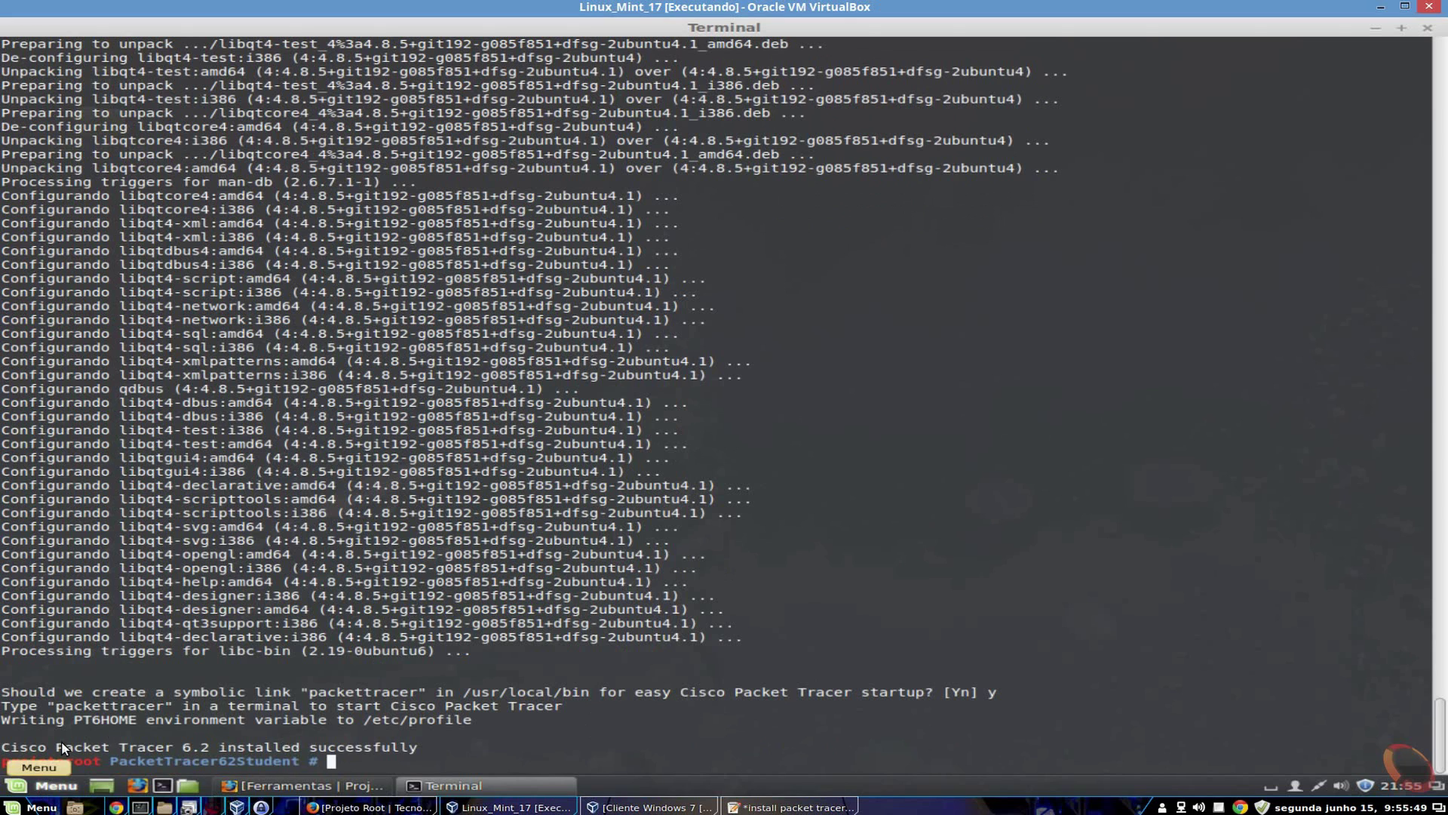
# Look through the Linux Mint application categories for a Packet Tracer entry and return to the terminal.
pyautogui.click(46, 785)
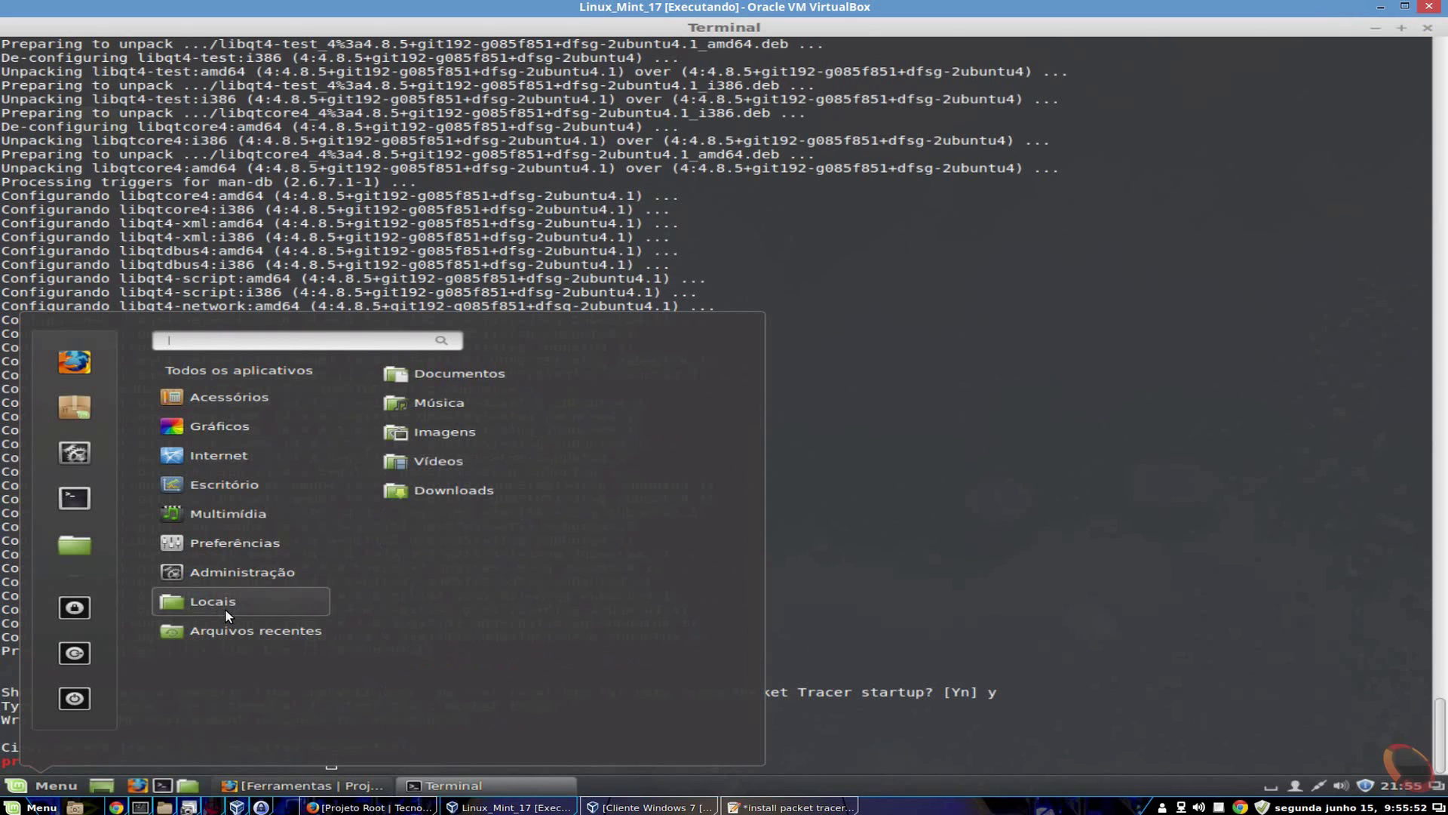
pyautogui.moveTo(233, 566)
pyautogui.scroll(-3, 486, 646)
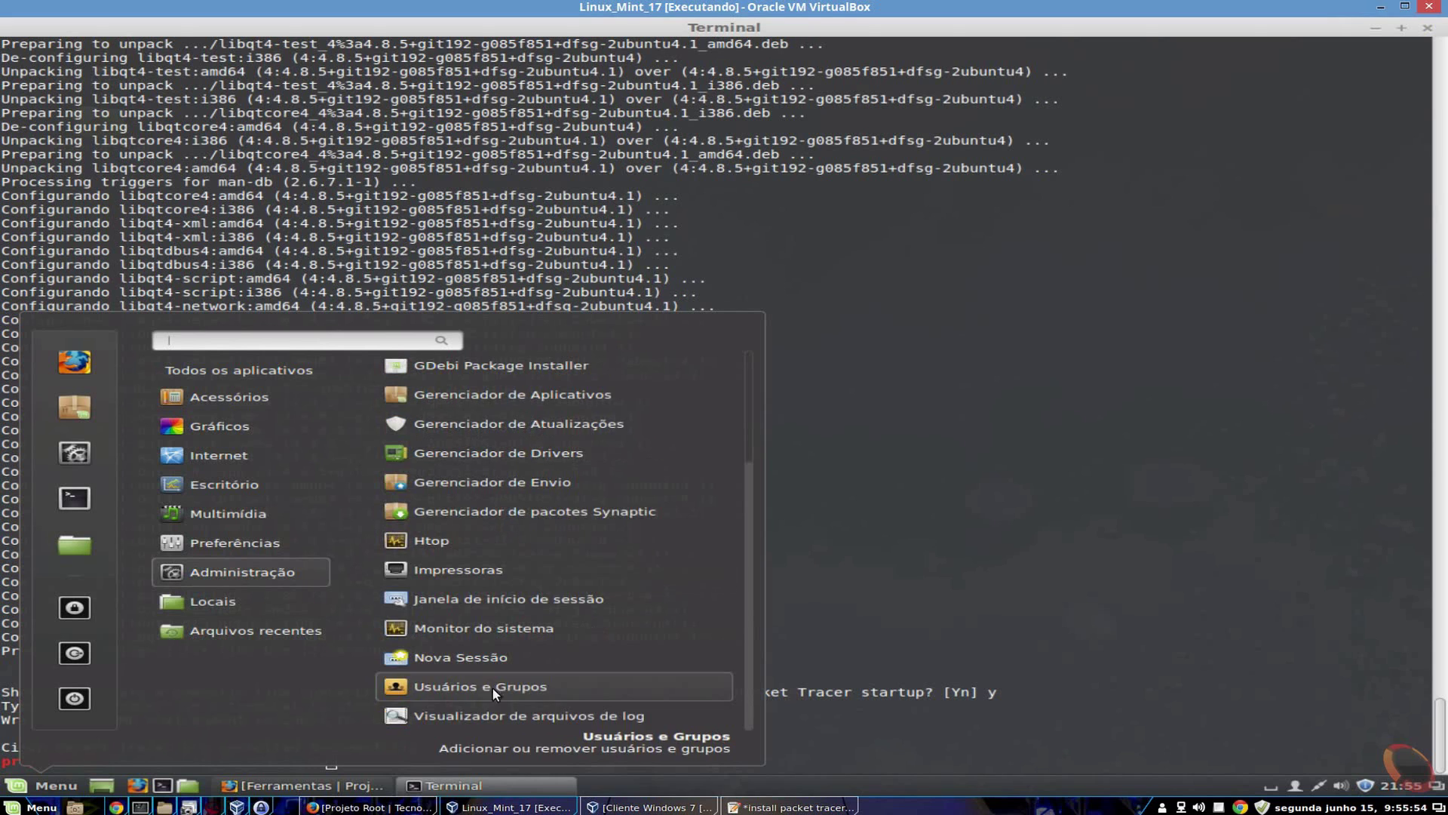
pyautogui.scroll(-6, 527, 573)
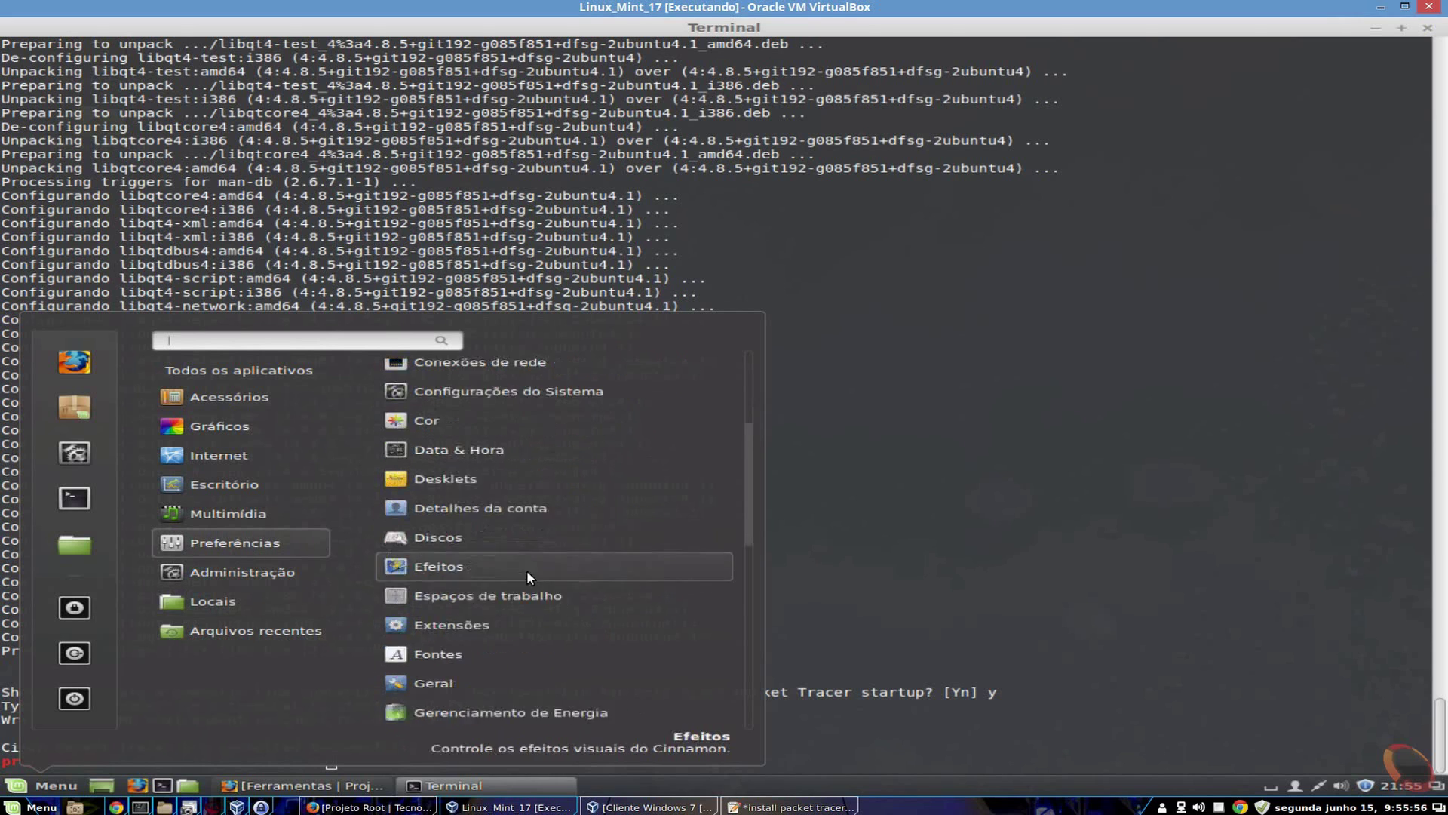
pyautogui.scroll(-4, 524, 616)
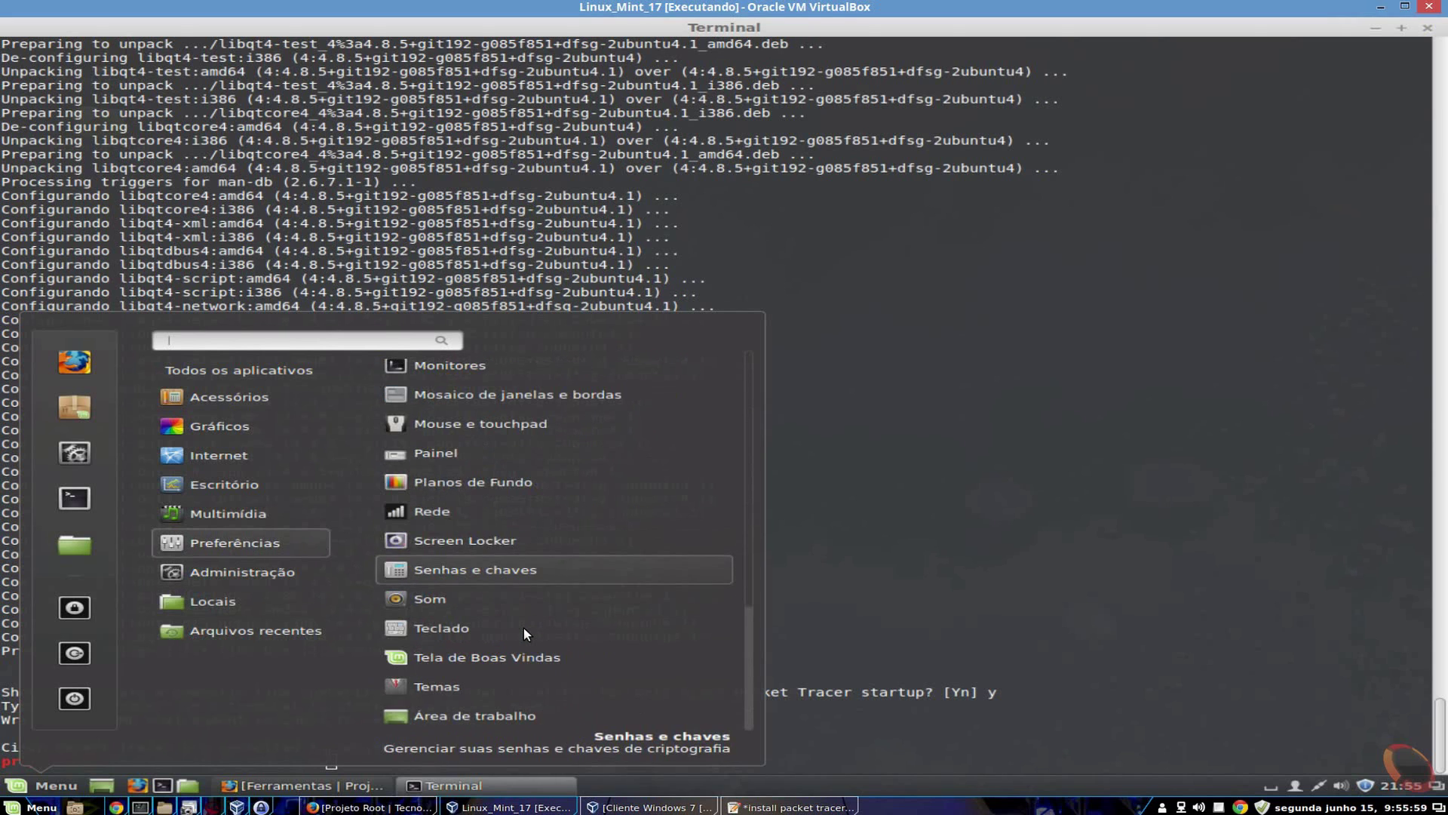
pyautogui.scroll(10, 539, 669)
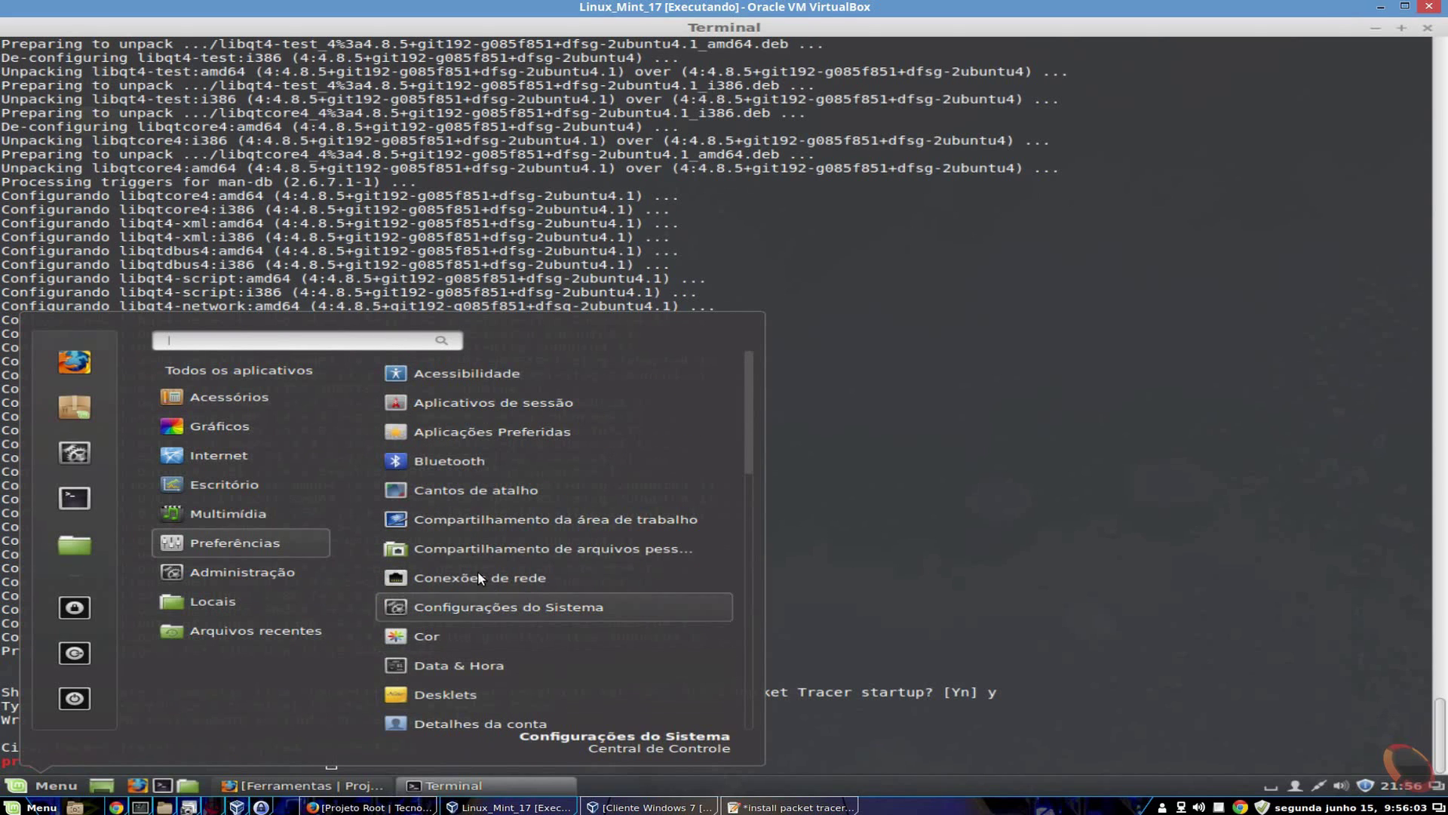
pyautogui.moveTo(259, 516)
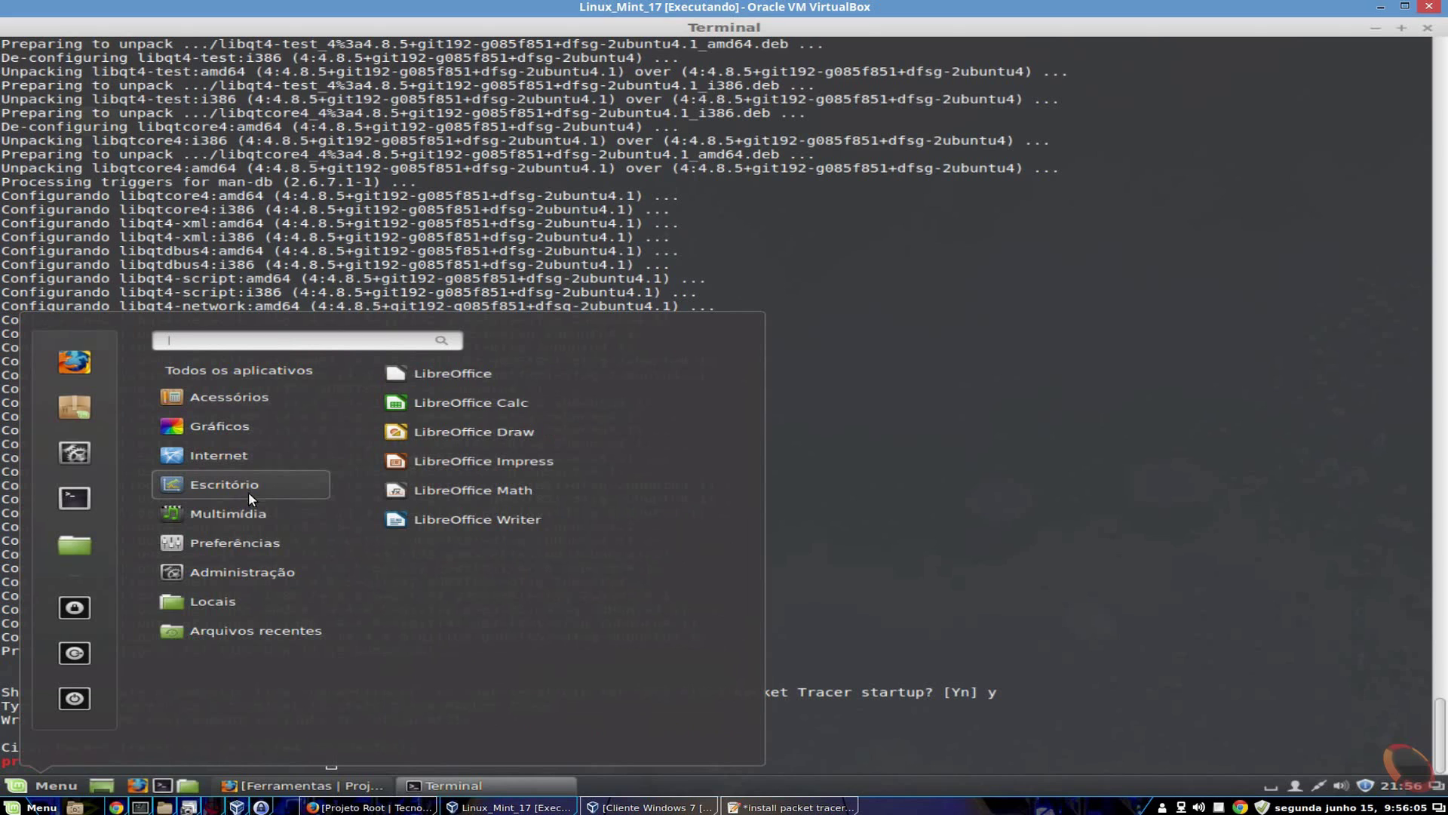
pyautogui.moveTo(240, 452)
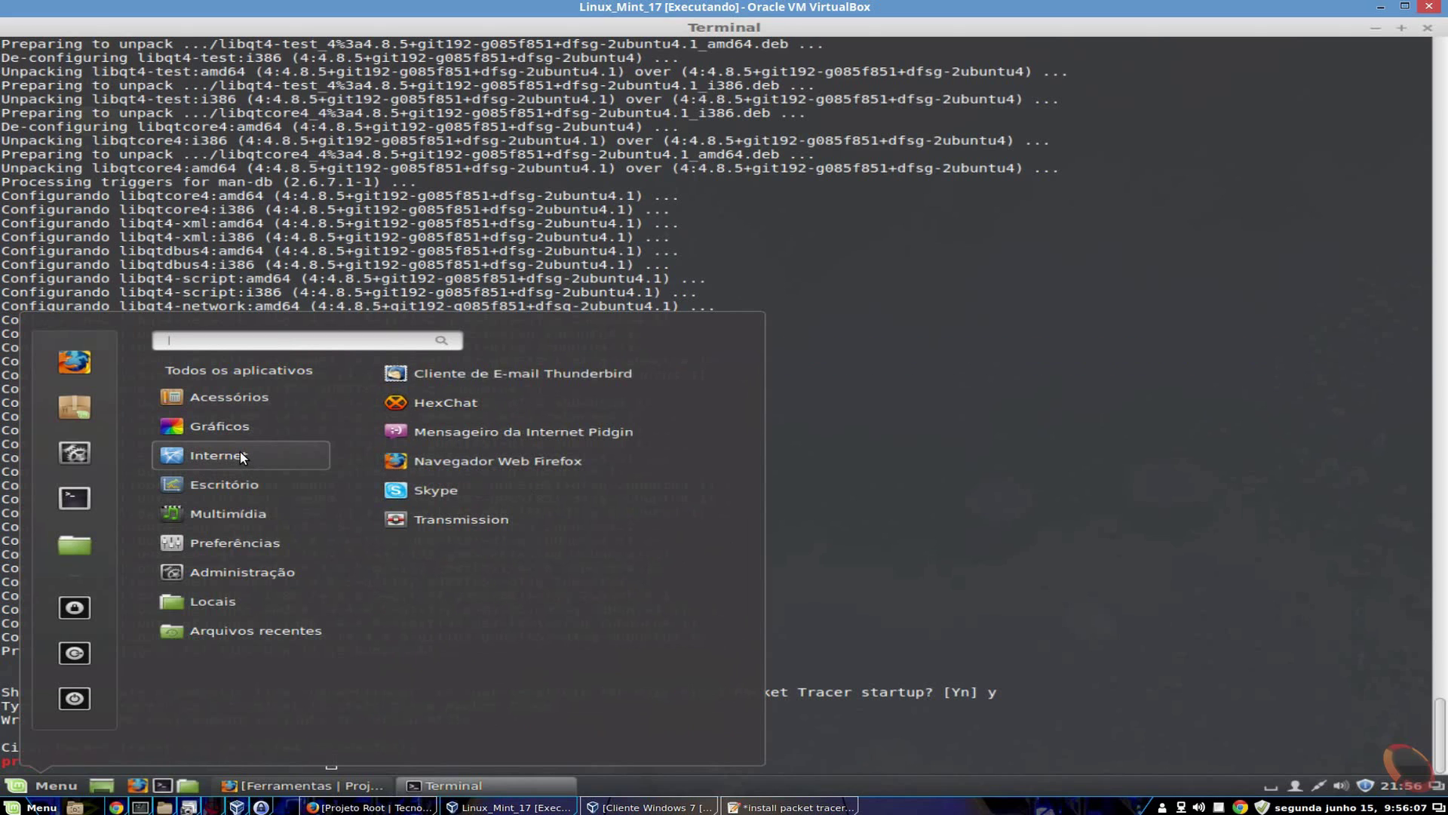
pyautogui.moveTo(229, 401)
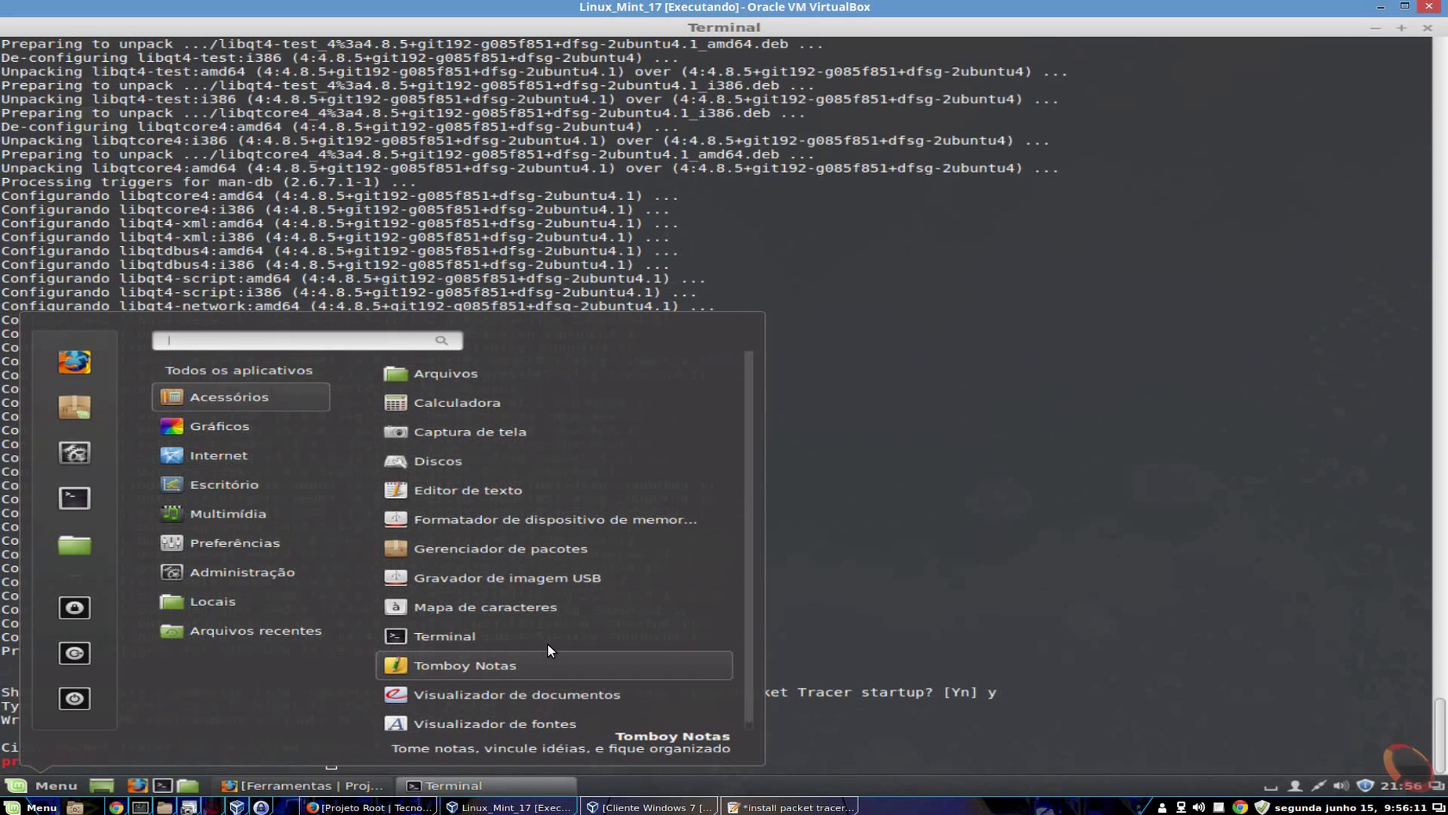
pyautogui.click(993, 535)
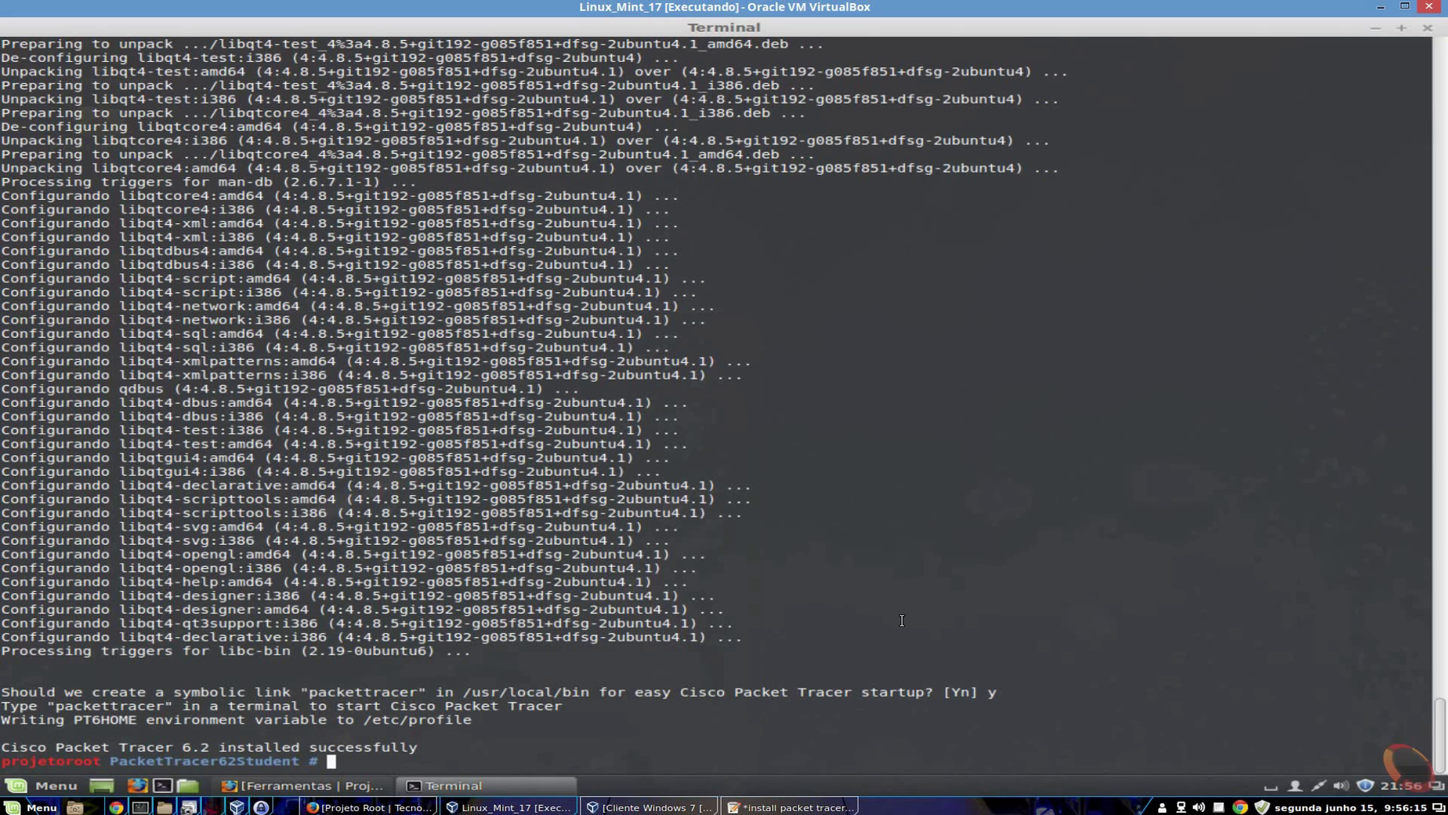
# Check the shortcut notes in gedit and start a new file /home/usuario/Área de Trabalho/Packet-Tracer.desktop with nano in the terminal.
pyautogui.click(754, 805)
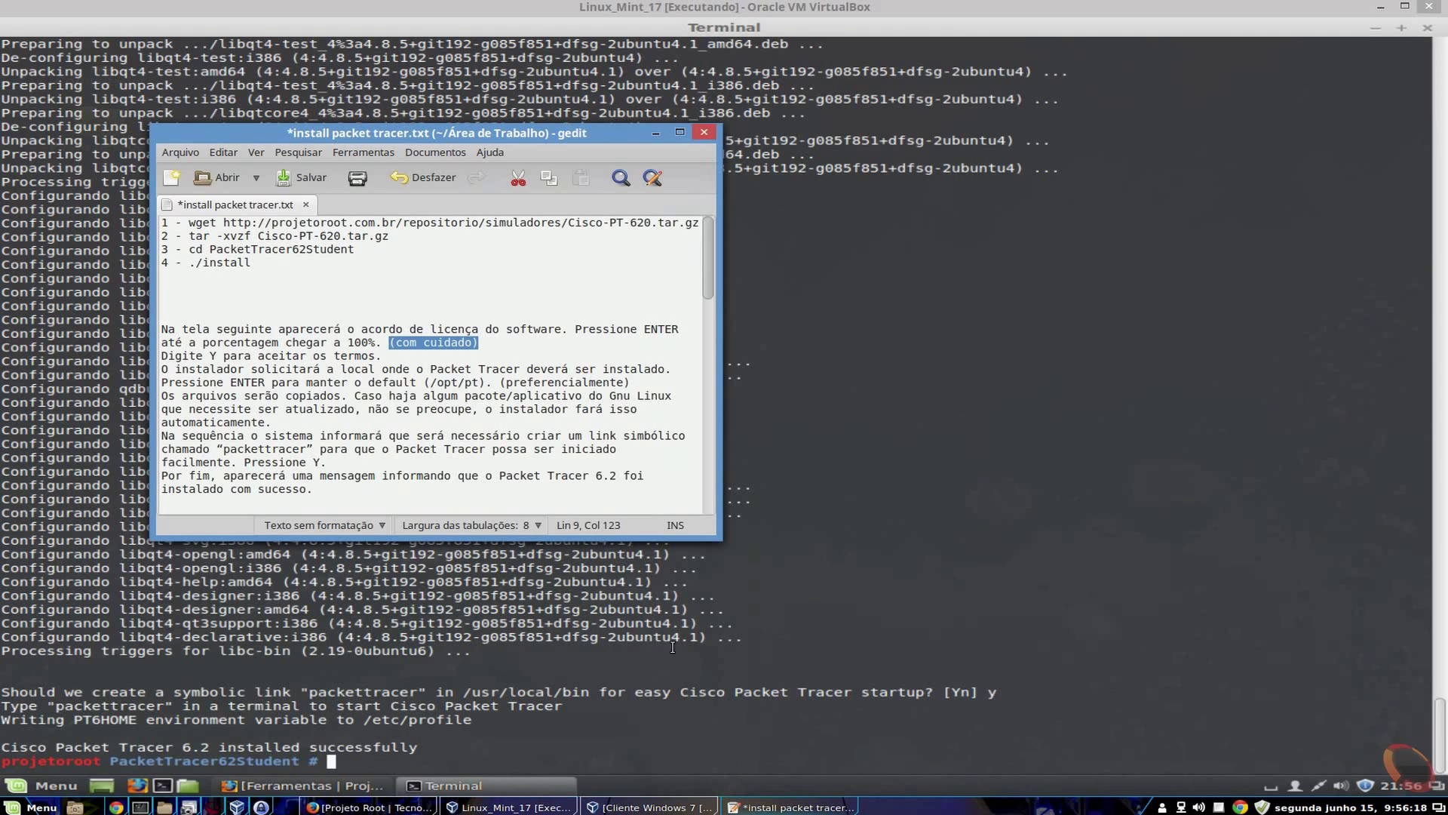
pyautogui.moveTo(709, 275); pyautogui.dragTo(1132, 421)
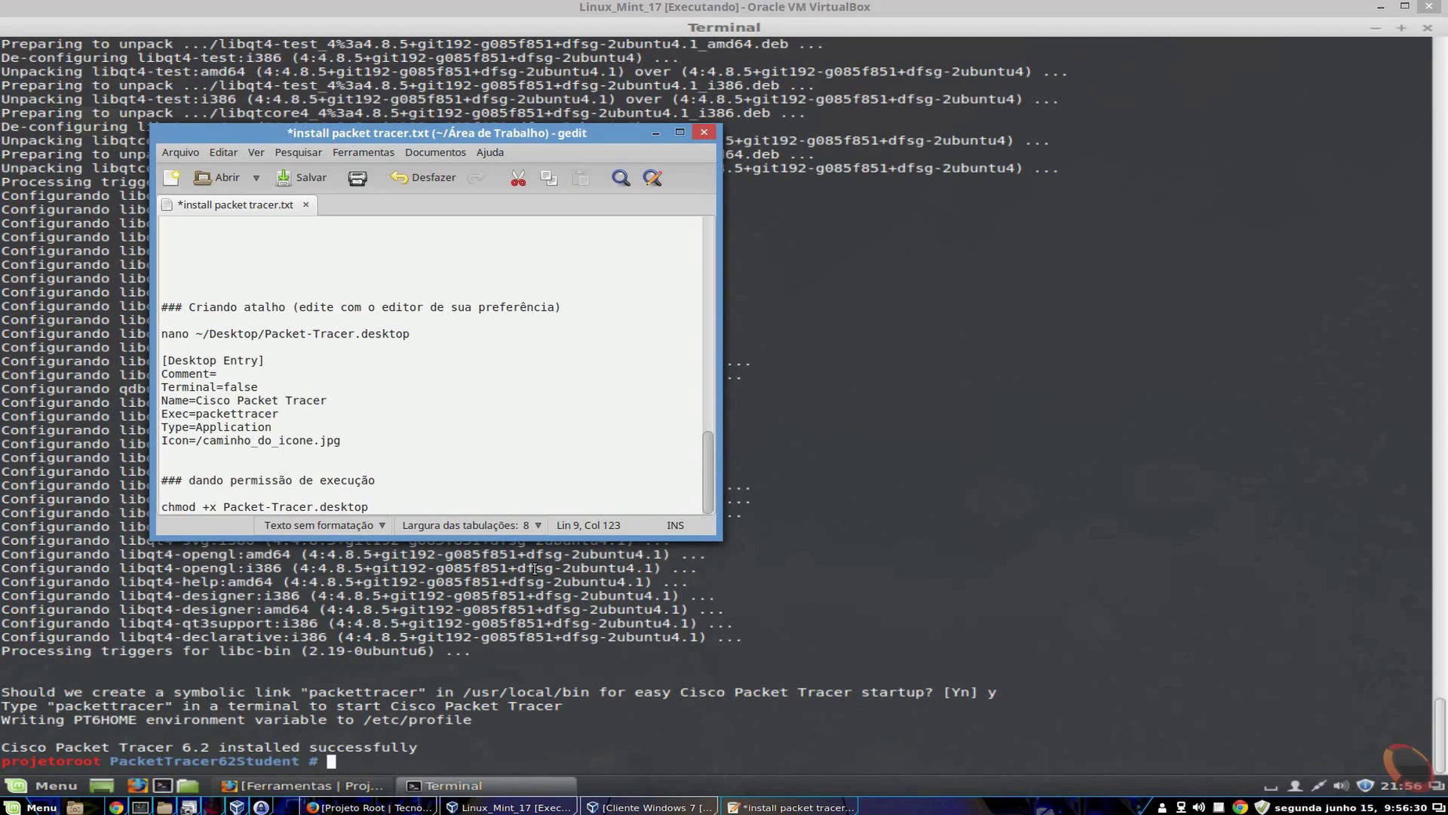
pyautogui.click(638, 617)
pyautogui.write('nano')
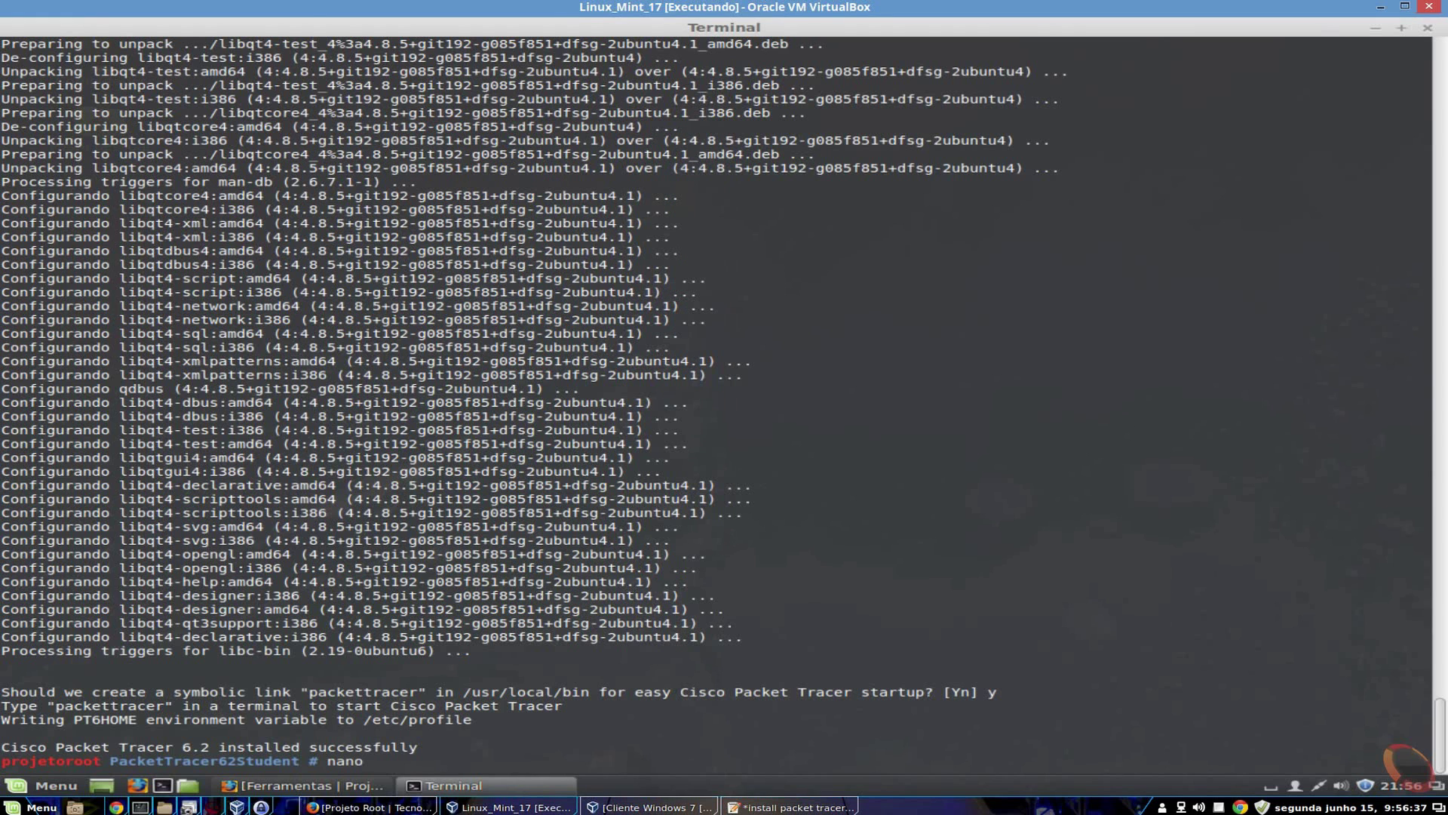
pyautogui.write(' /h')
pyautogui.press('Tab')
pyautogui.write('u')
pyautogui.press('Tab')
pyautogui.write('Á')
pyautogui.press('Tab')
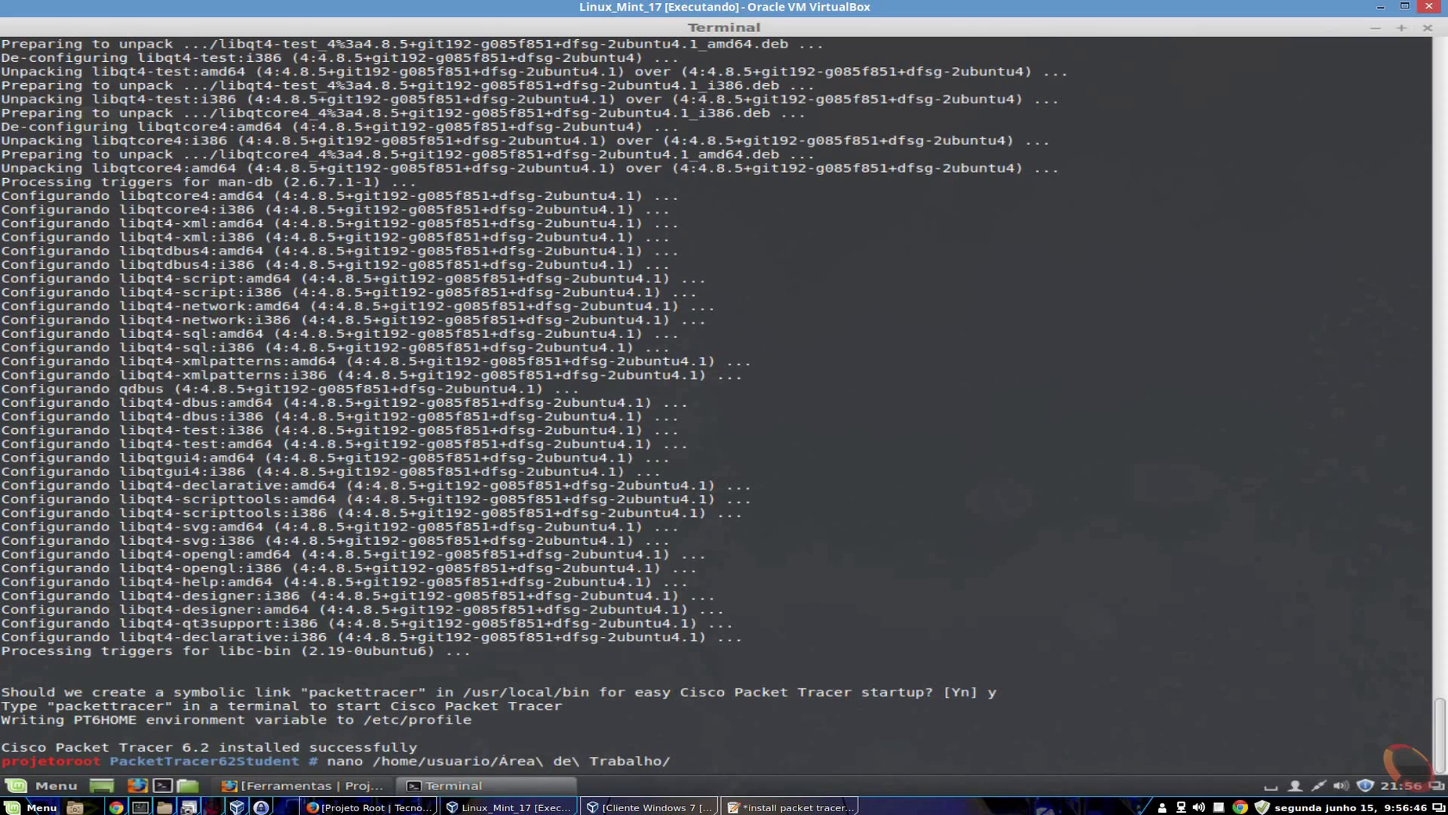
pyautogui.write('Packet-Tracer.desktop')
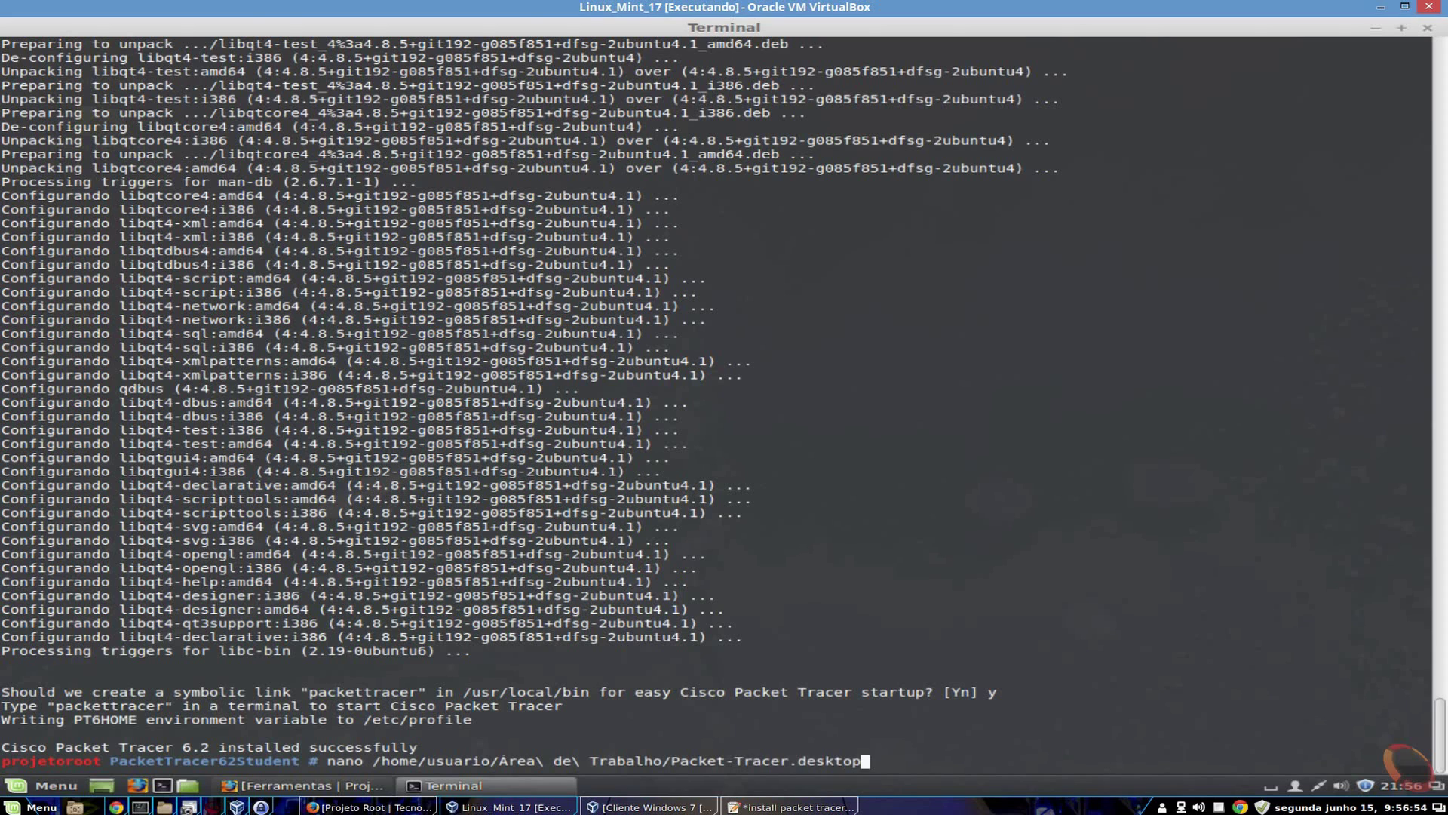
pyautogui.press('Return')
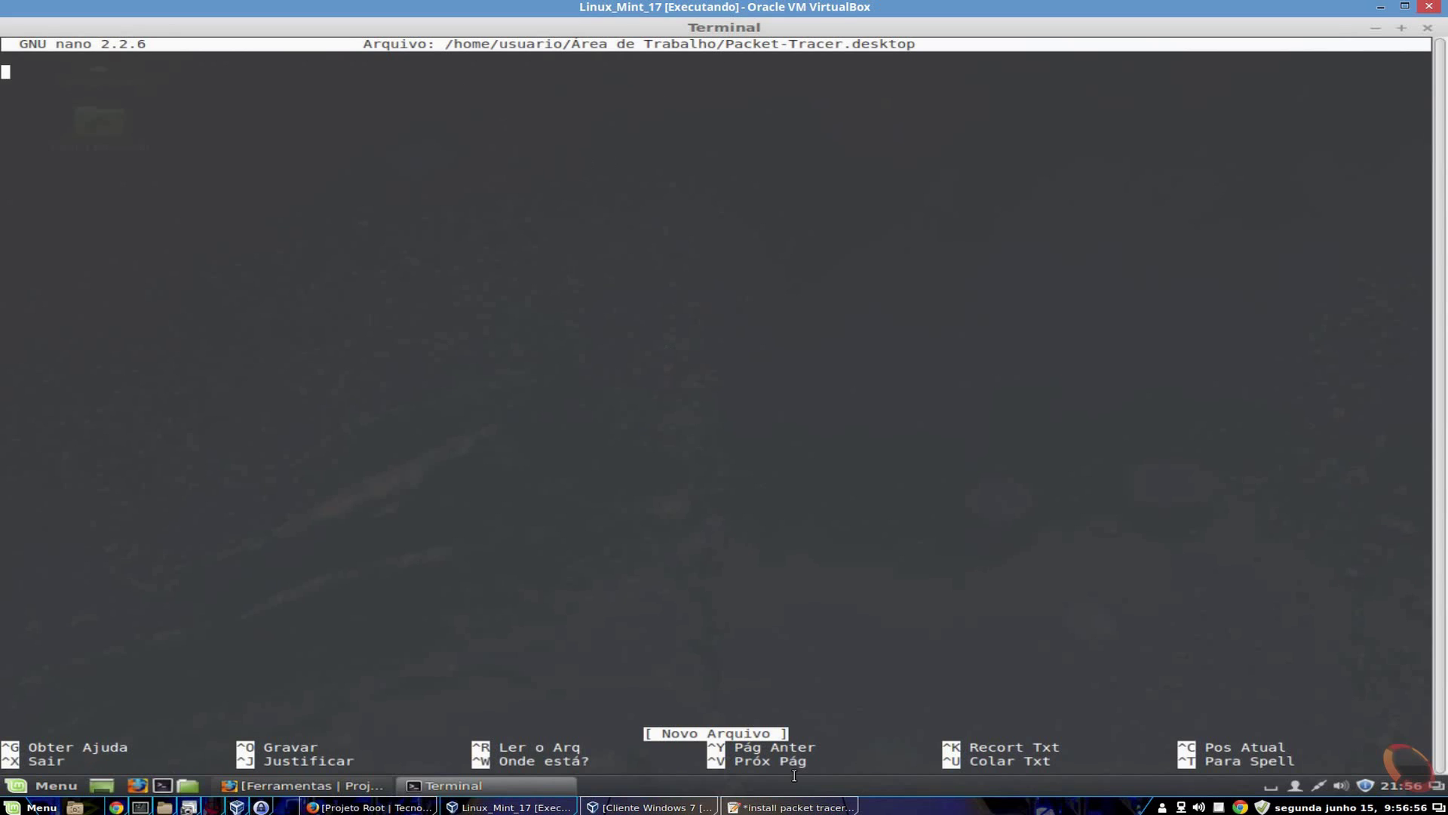
# Arrange the windows side by side, with the gedit notes on the right half and the Linux_Mint_17 virtual machine on the left half.
pyautogui.click(793, 807)
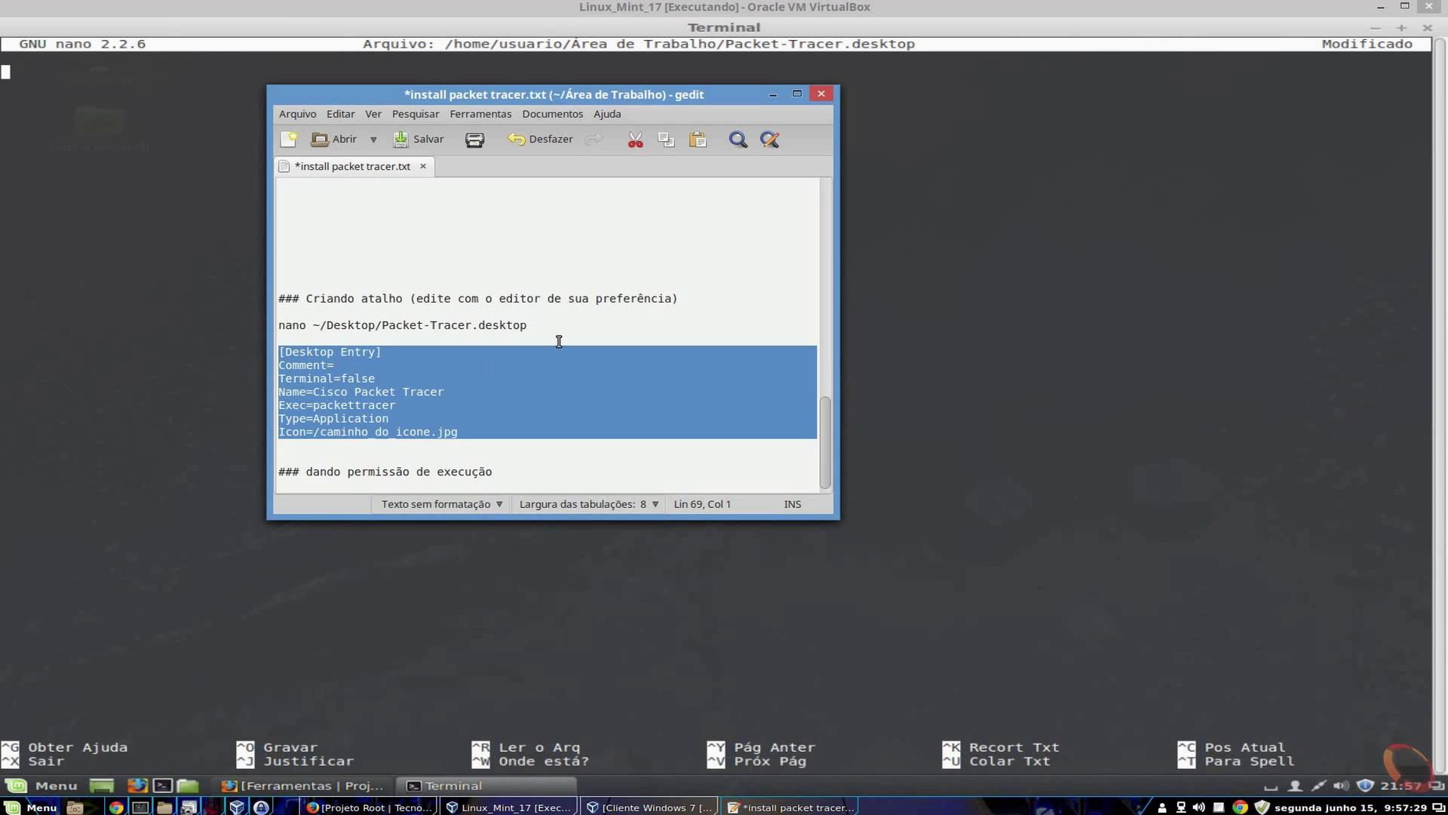
pyautogui.click(258, 381)
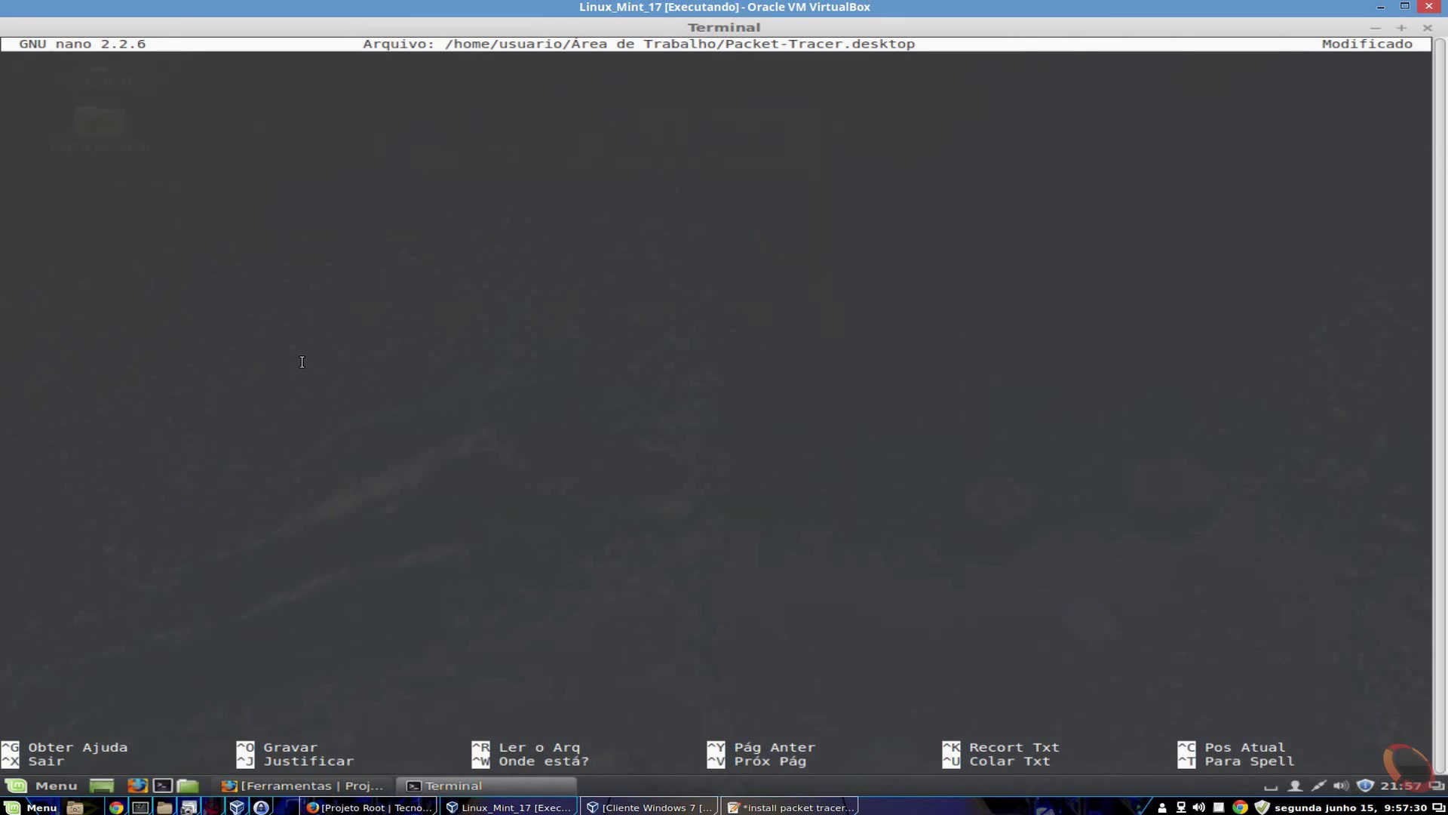
pyautogui.click(792, 808)
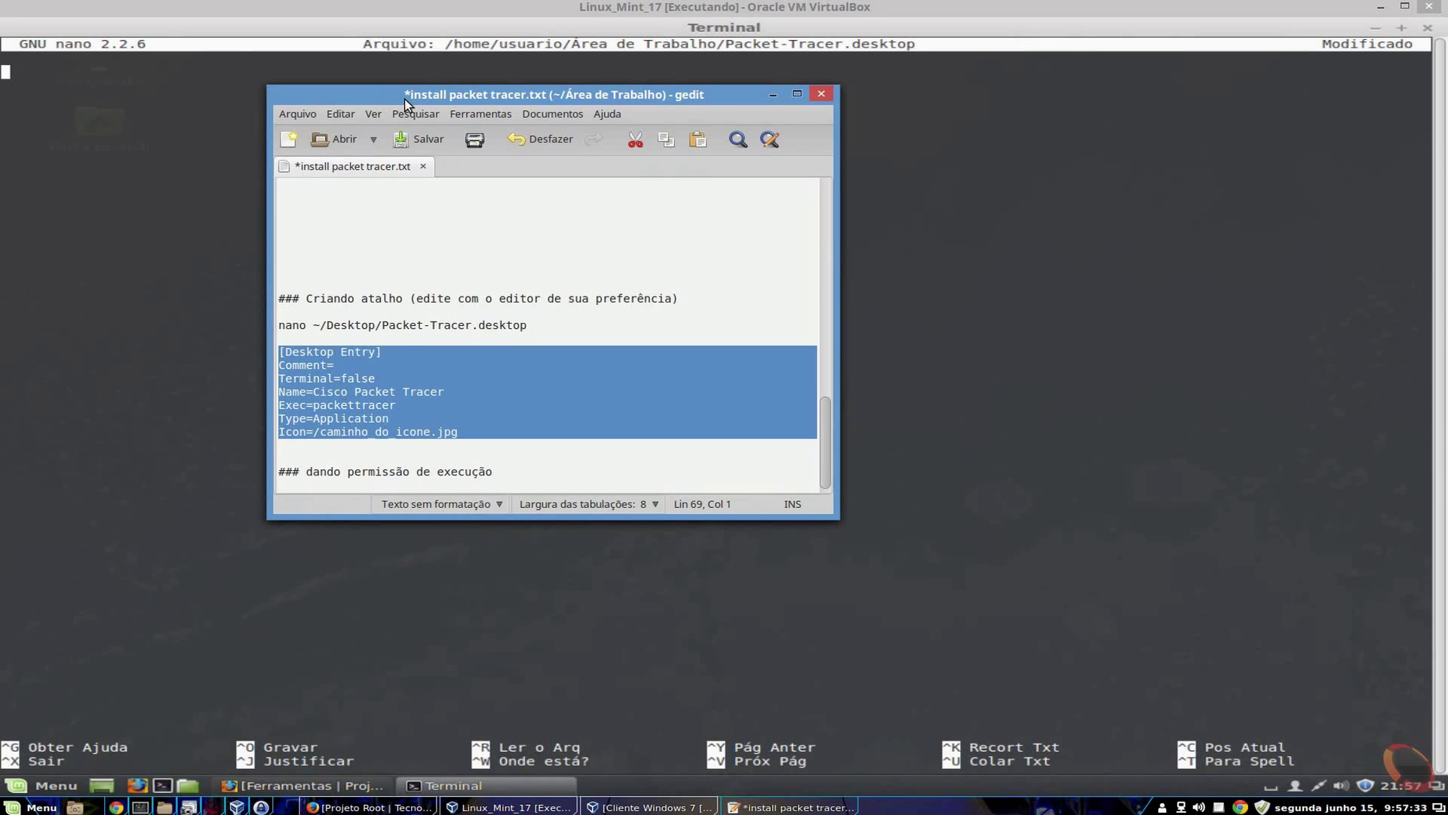
pyautogui.moveTo(404, 98); pyautogui.dragTo(1447, 151)
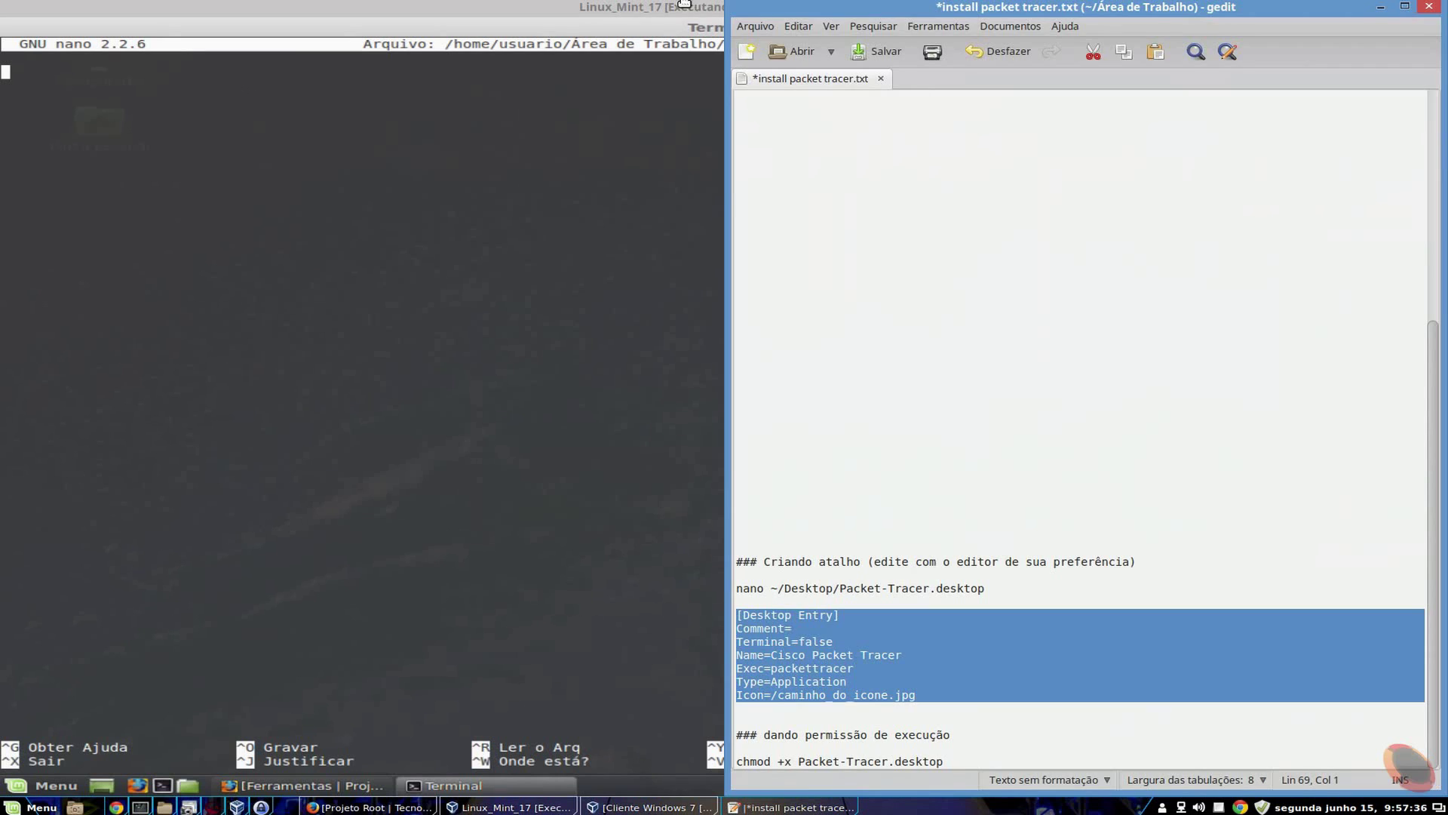
pyautogui.click(481, 18)
pyautogui.doubleClick(481, 19)
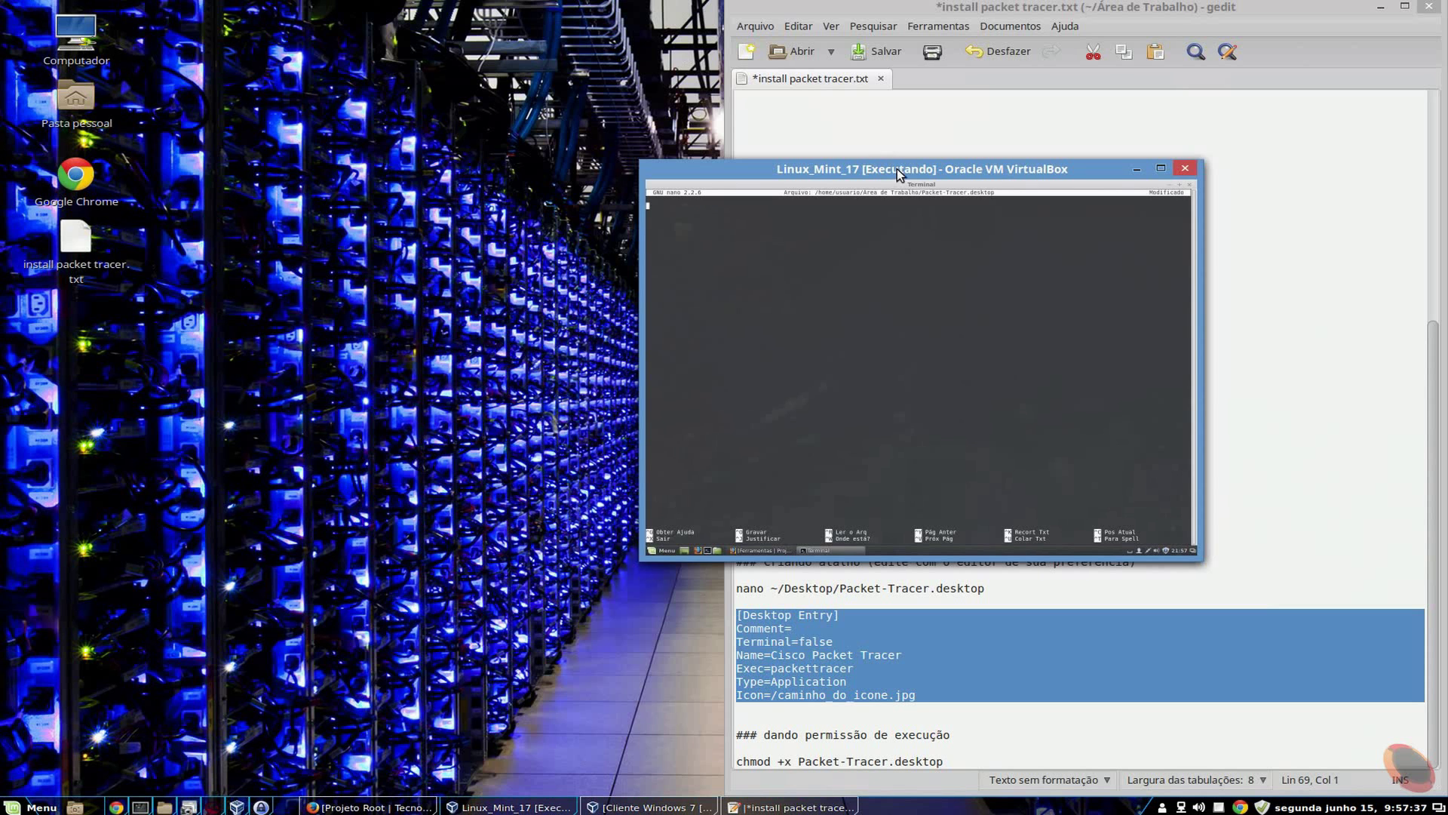
pyautogui.moveTo(898, 169); pyautogui.dragTo(2, 169)
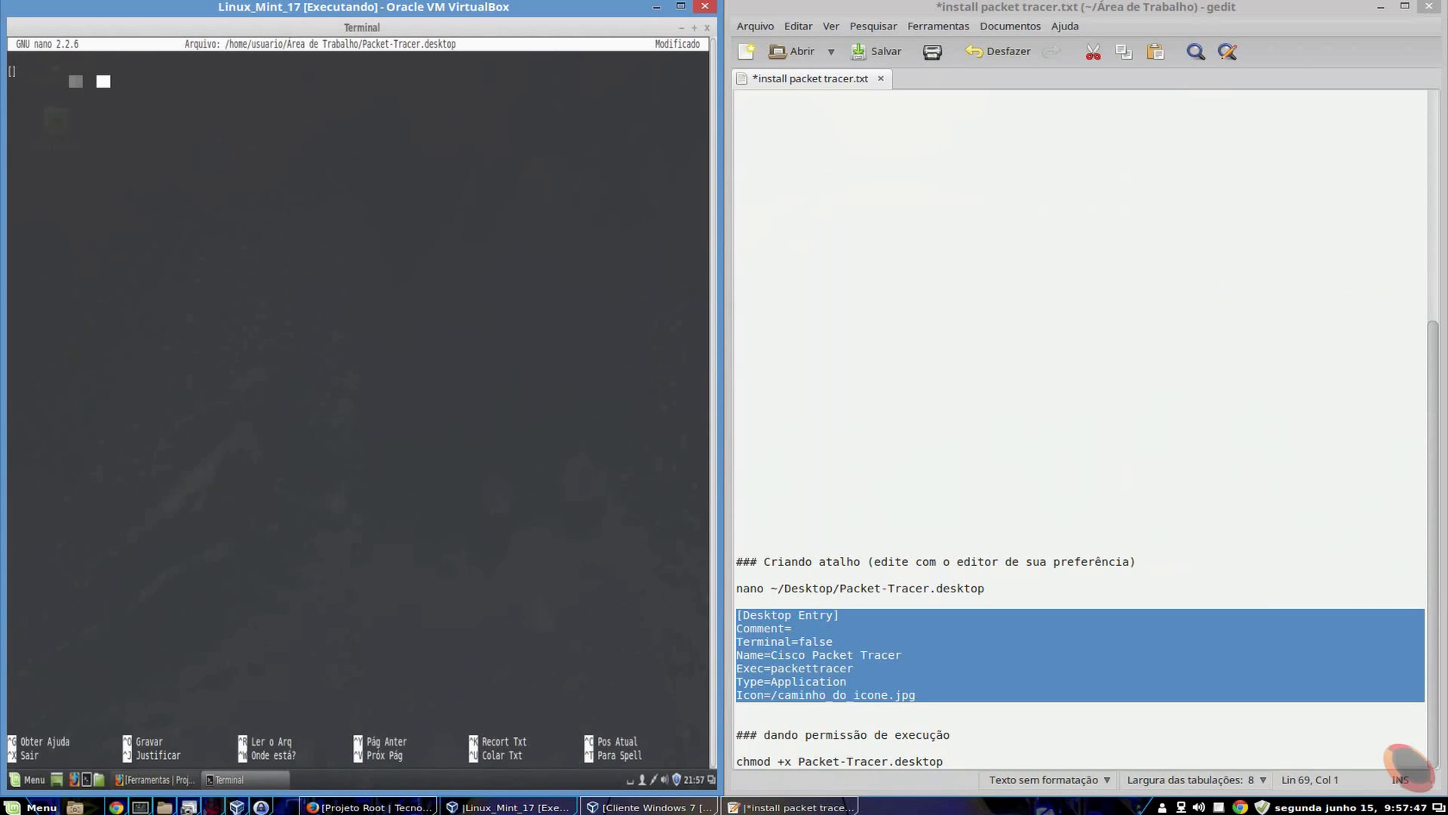
# Write the header [Desktop Entry] and the line "Comment= Ferramenta de Simulacao de Rede" in Packet-Tracer.desktop.
pyautogui.write('Des')
pyautogui.write('ktop')
pyautogui.write('Entry]')
pyautogui.press('Return')
pyautogui.write('Comment= "')
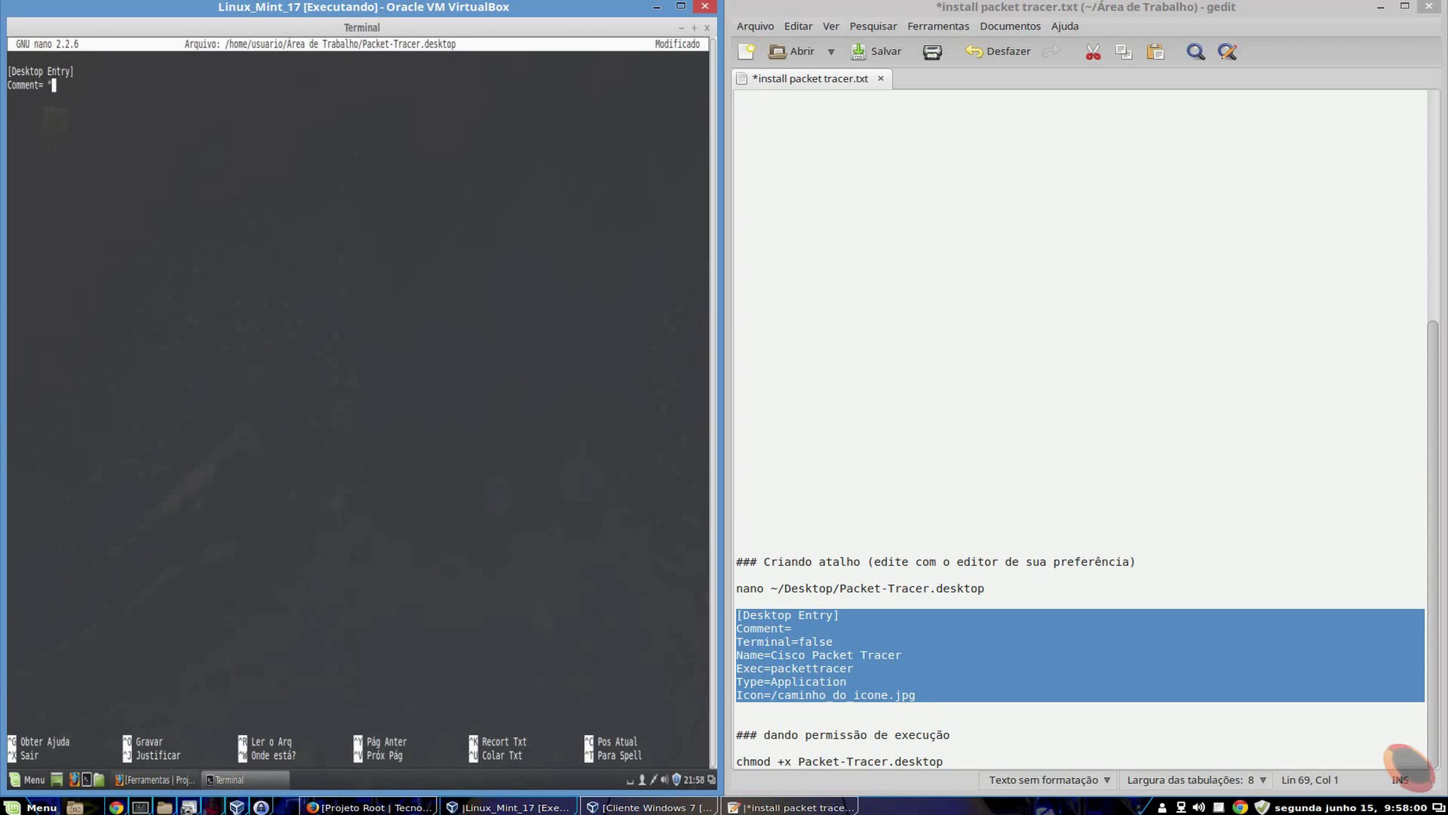
pyautogui.press('BackSpace')
pyautogui.write('Ferramenta de Simulac')
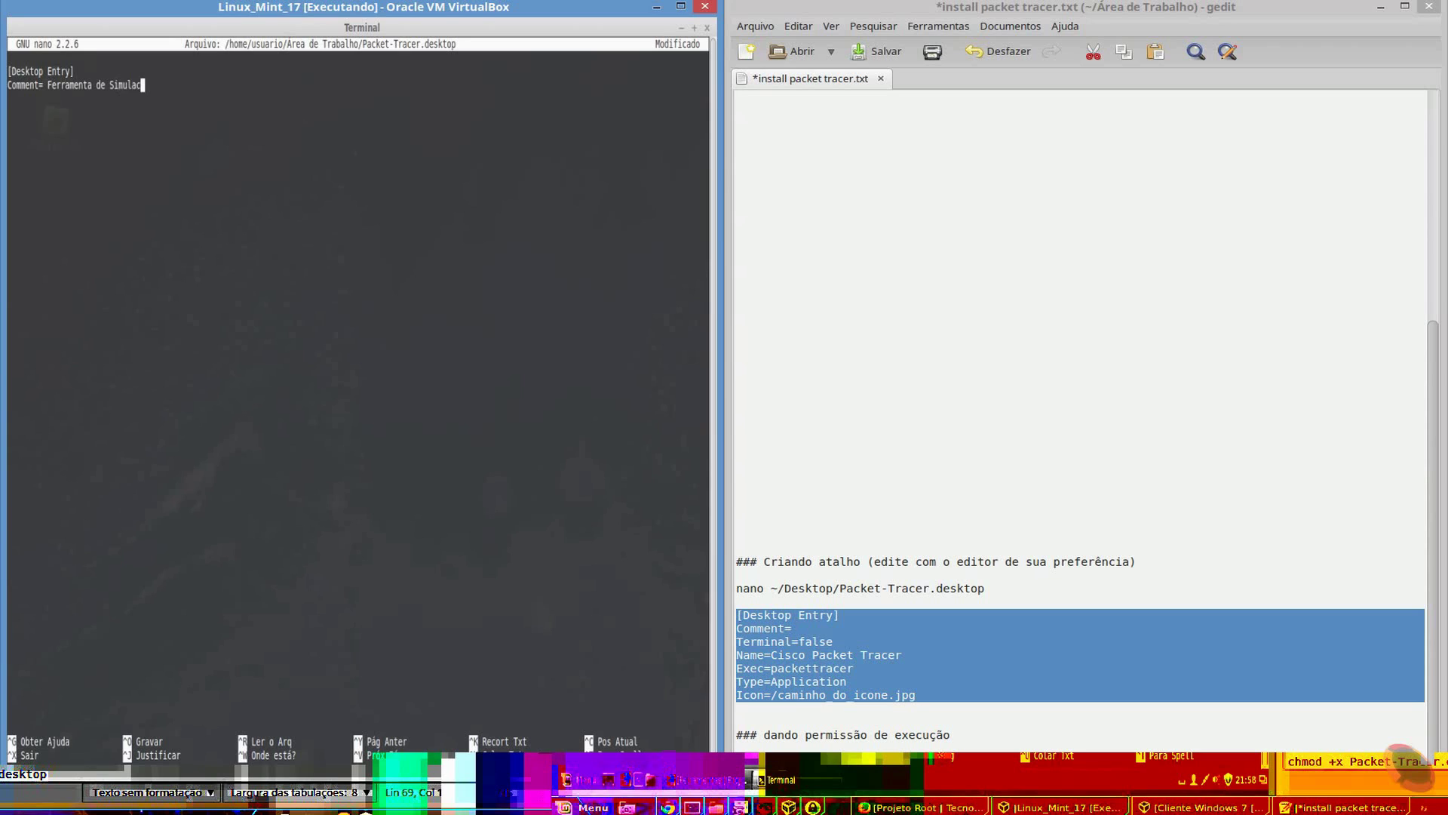
pyautogui.write('ao de Redd')
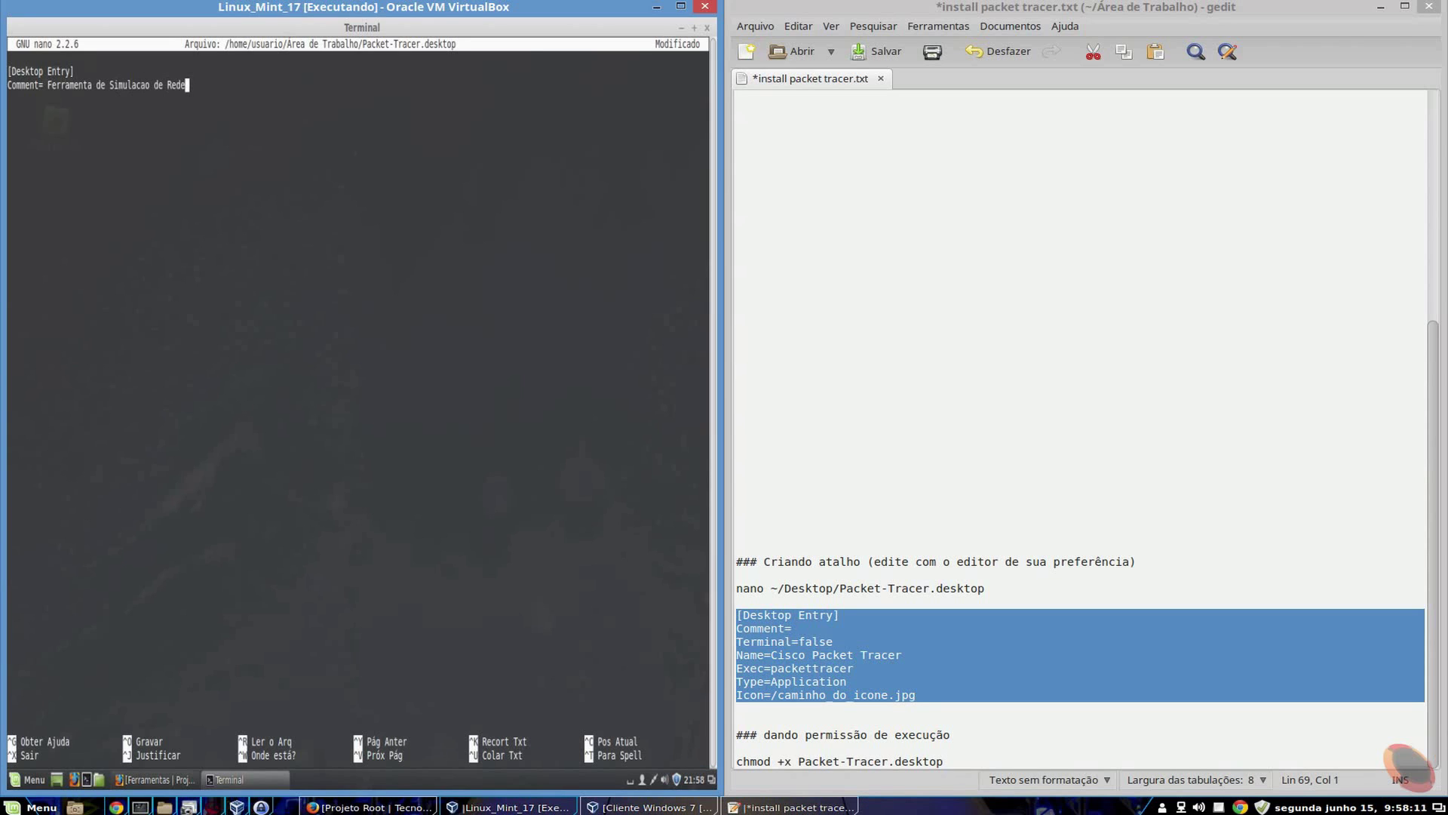
pyautogui.press('Return')
# Add the lines "Terminal=false" and "Name=Cisco Packet Tracer" to the desktop entry.
pyautogui.write('Terminal')
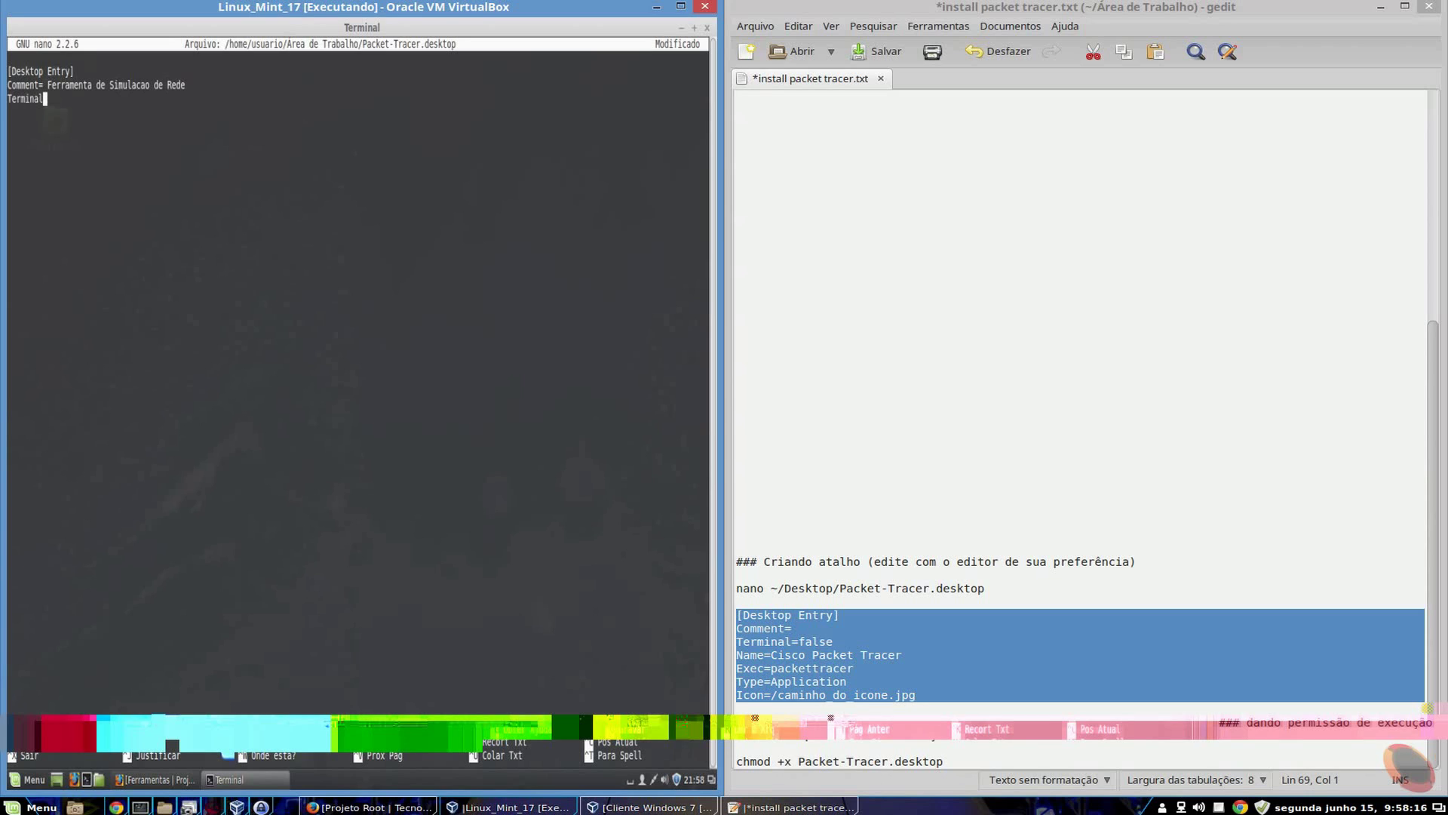
pyautogui.write('=false')
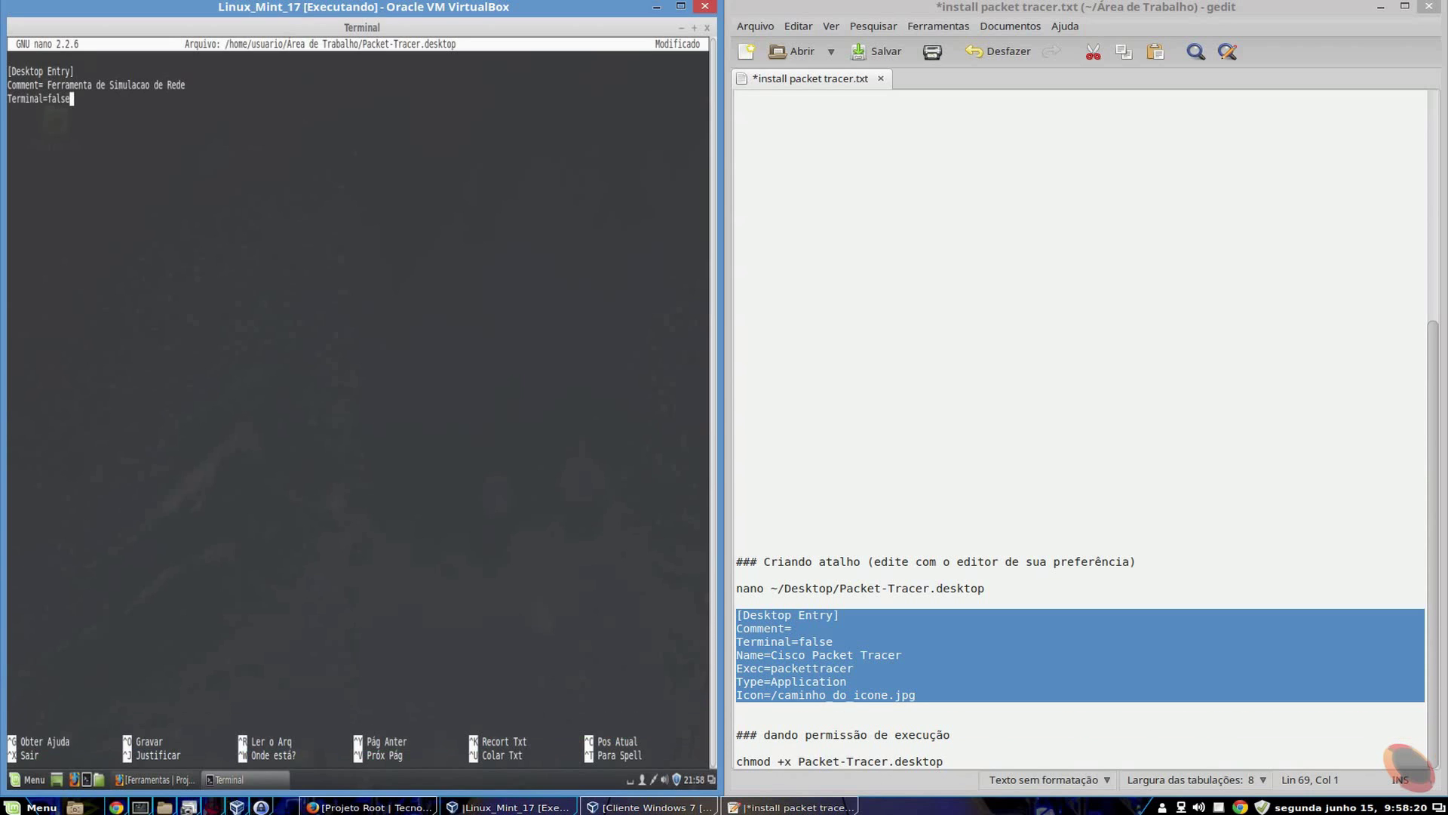
pyautogui.press('Return')
pyautogui.write('Name=Cisco Packet Tracer')
pyautogui.press('Return')
# Add the lines "Exec=packettracer" and "Type=Application" to the desktop entry.
pyautogui.write('E')
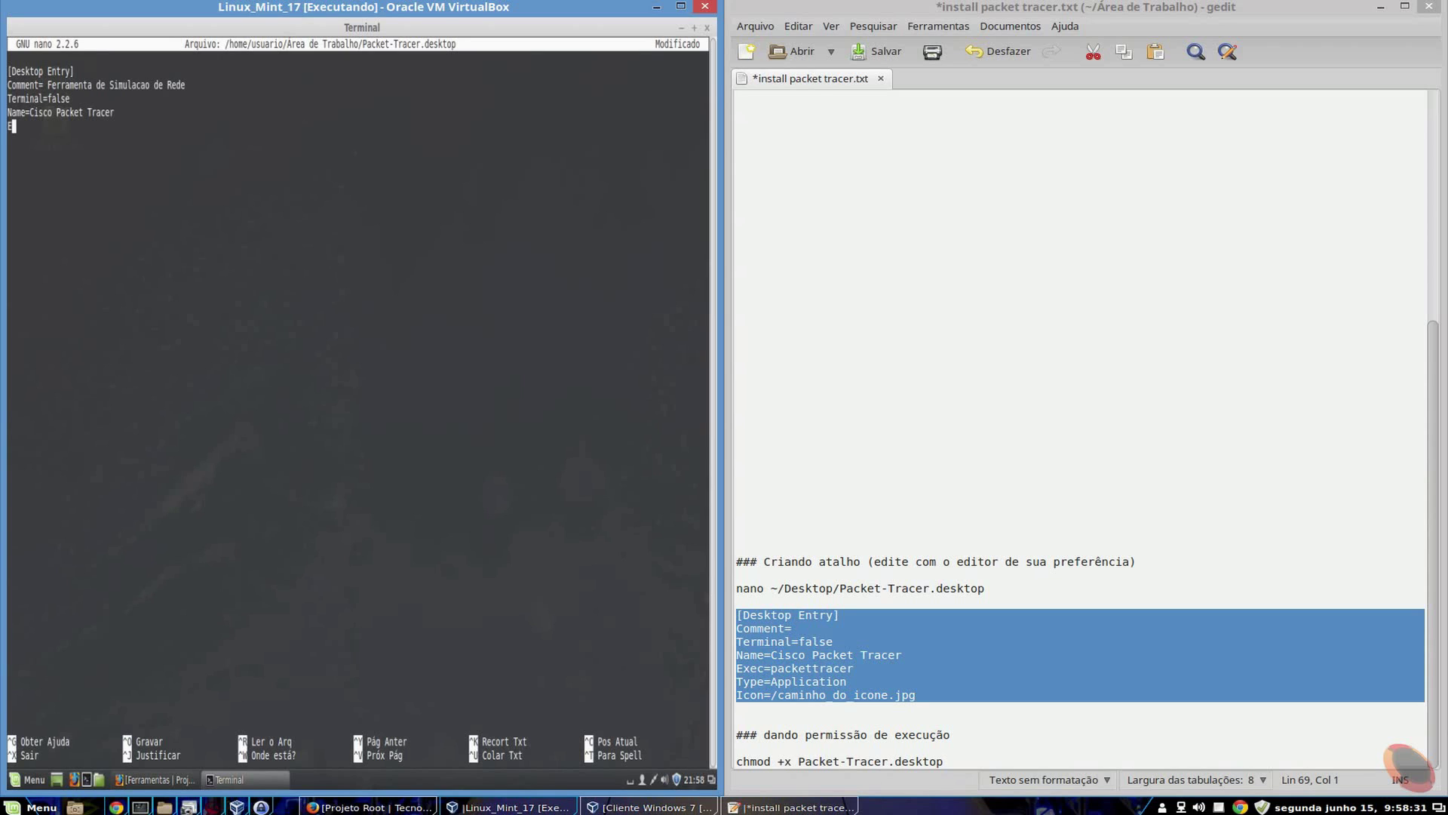
pyautogui.write('xec=packettracer')
pyautogui.press('Return')
pyautogui.write('Type=Appli')
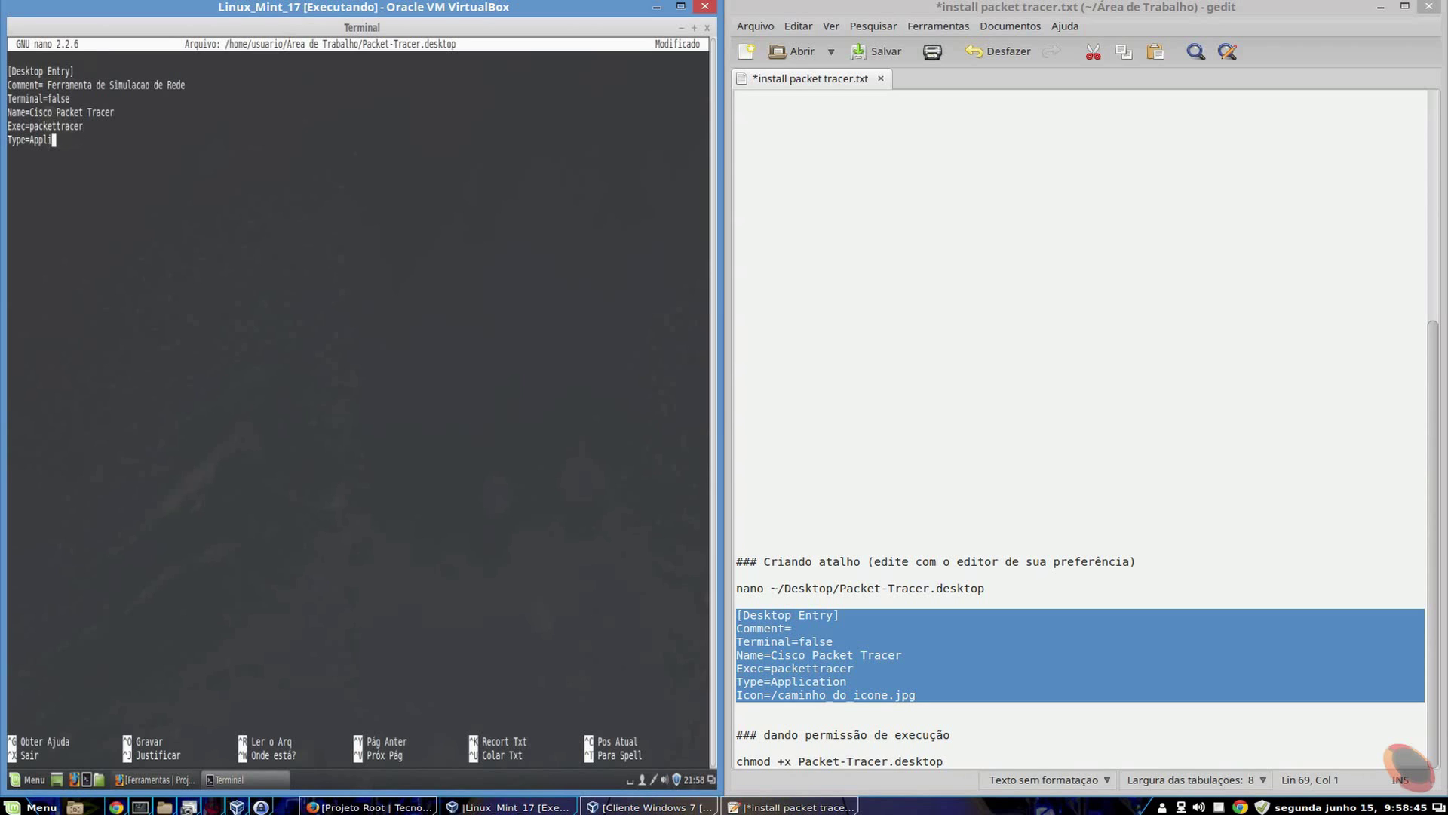
pyautogui.write('cation')
pyautogui.press('Return')
pyautogui.write('Icon=/')
pyautogui.press('BackSpace')
pyautogui.press('BackSpace')
pyautogui.press('BackSpace')
pyautogui.press('BackSpace')
pyautogui.press('BackSpace')
pyautogui.press('BackSpace')
# Save Packet-Tracer.desktop under its existing name and exit nano.
pyautogui.hotkey('ctrl', 'x')
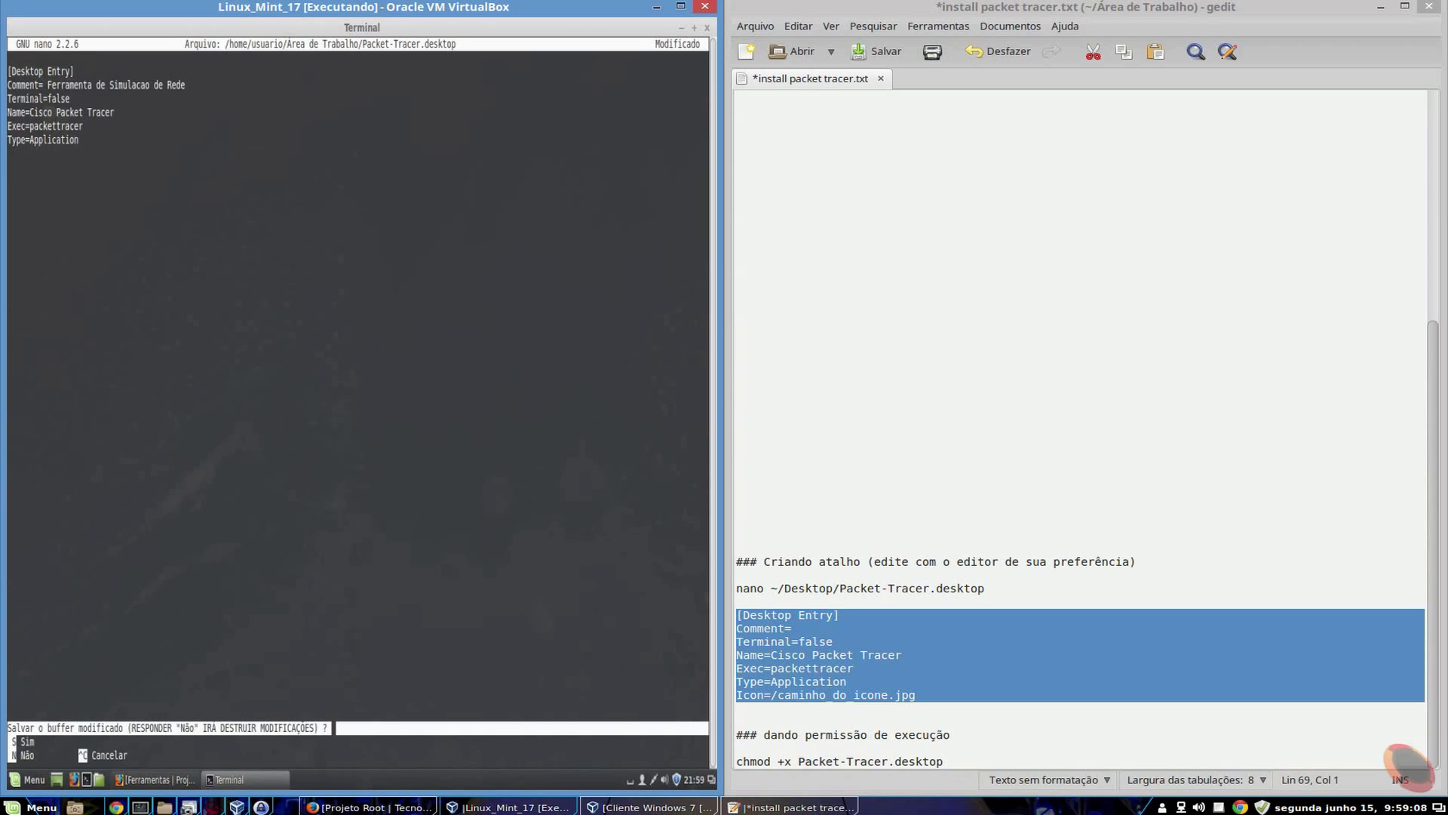
pyautogui.press('s')
pyautogui.press('Return')
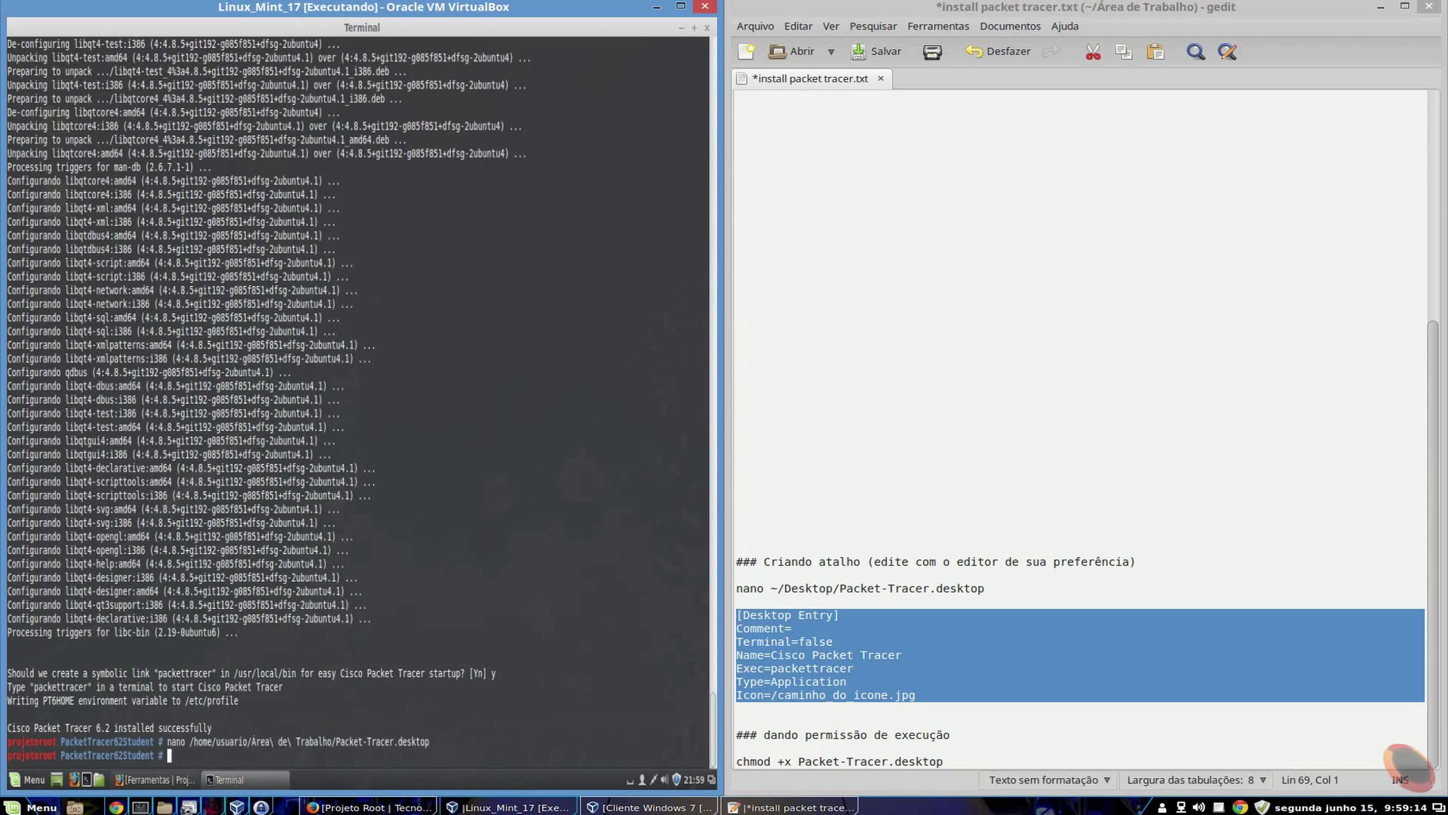
# Maximize the virtual machine window and run chmod +x on /home/usuario/Área de Trabalho/Packet-Tracer.desktop.
pyautogui.write('chmod +x /h')
pyautogui.press('Tab')
pyautogui.click(682, 6)
pyautogui.write('u')
pyautogui.press('Tab')
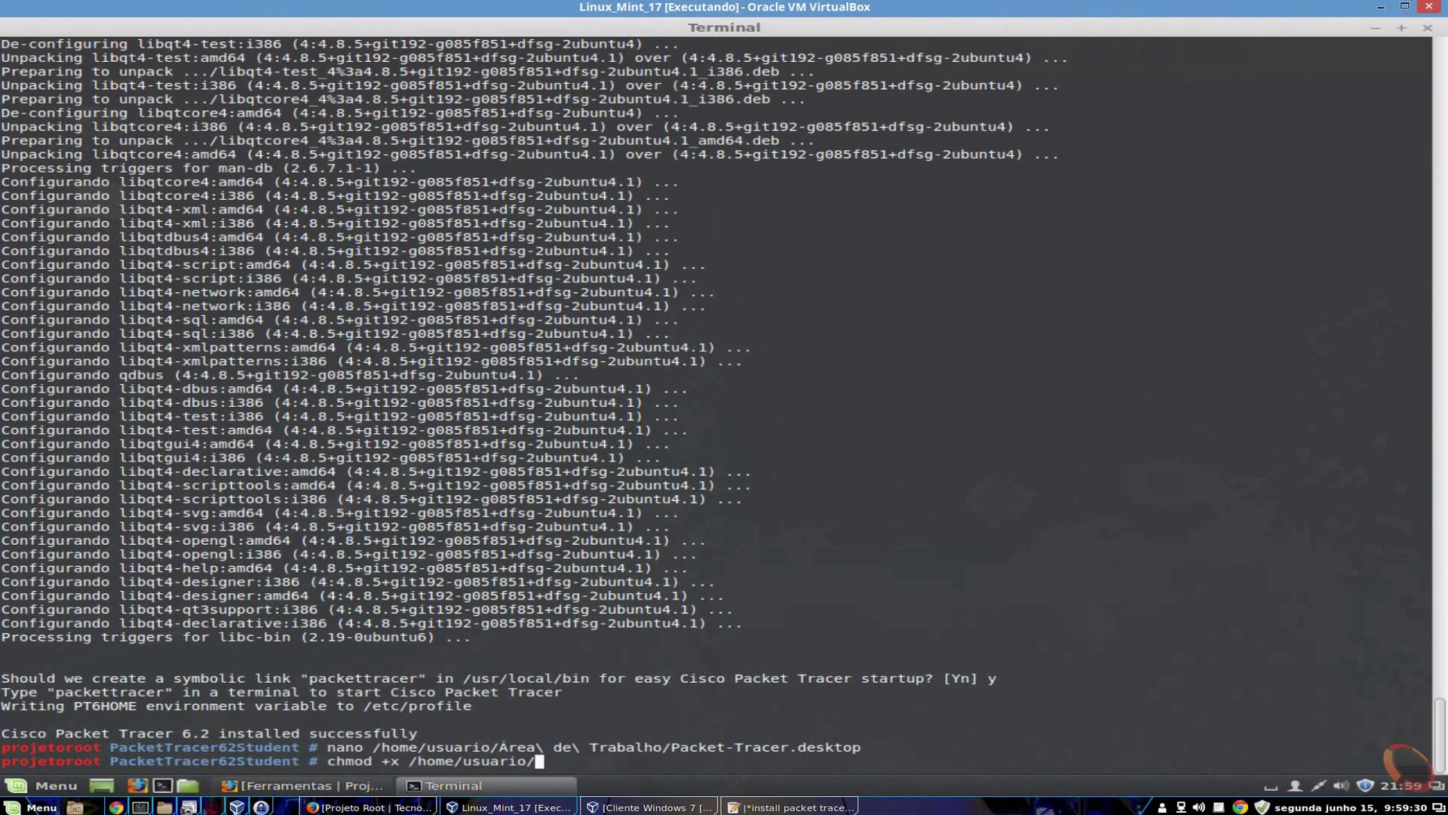
pyautogui.write('Á')
pyautogui.press('Tab')
pyautogui.write('Pa')
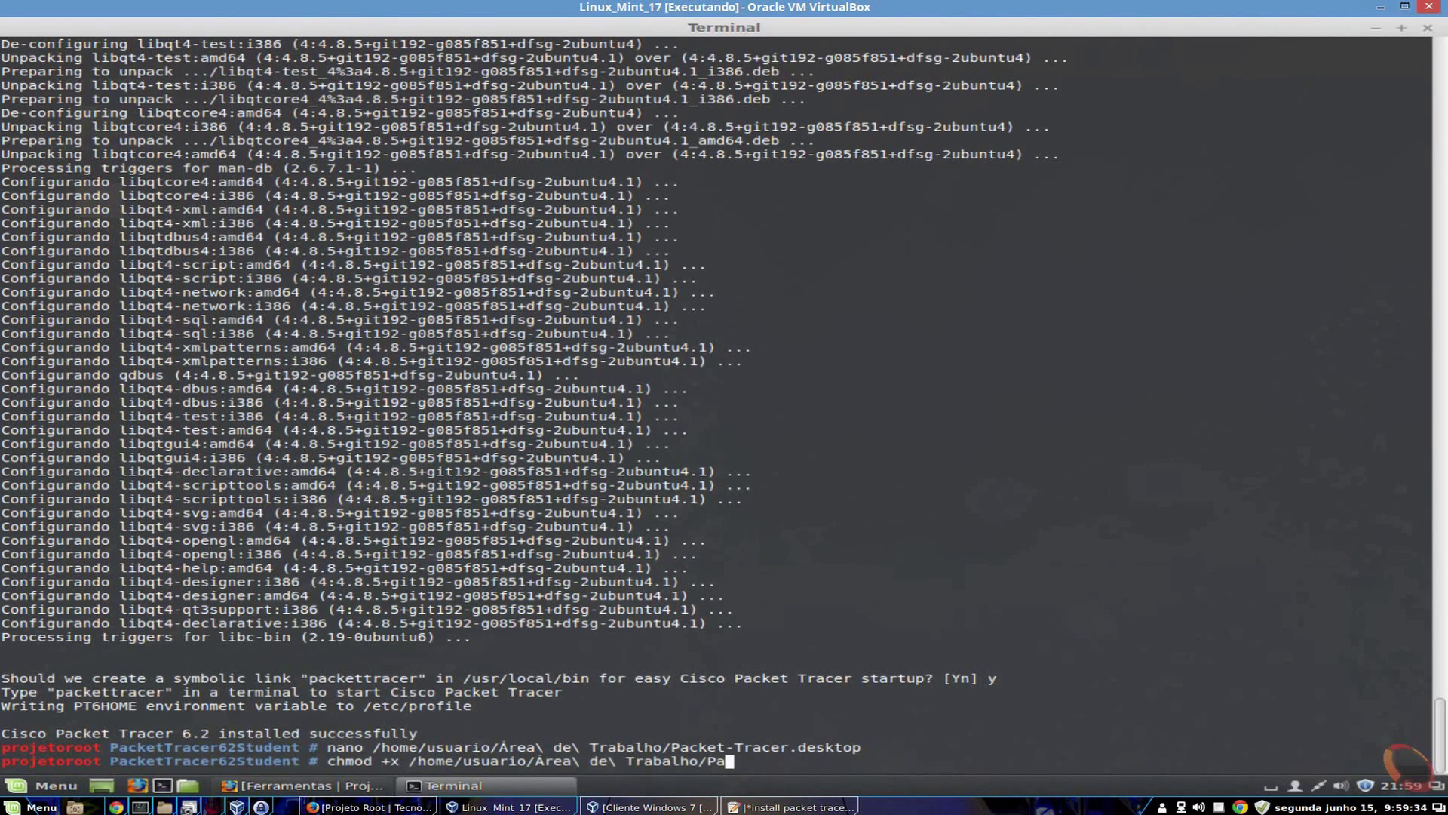
pyautogui.press('Tab')
pyautogui.press('Return')
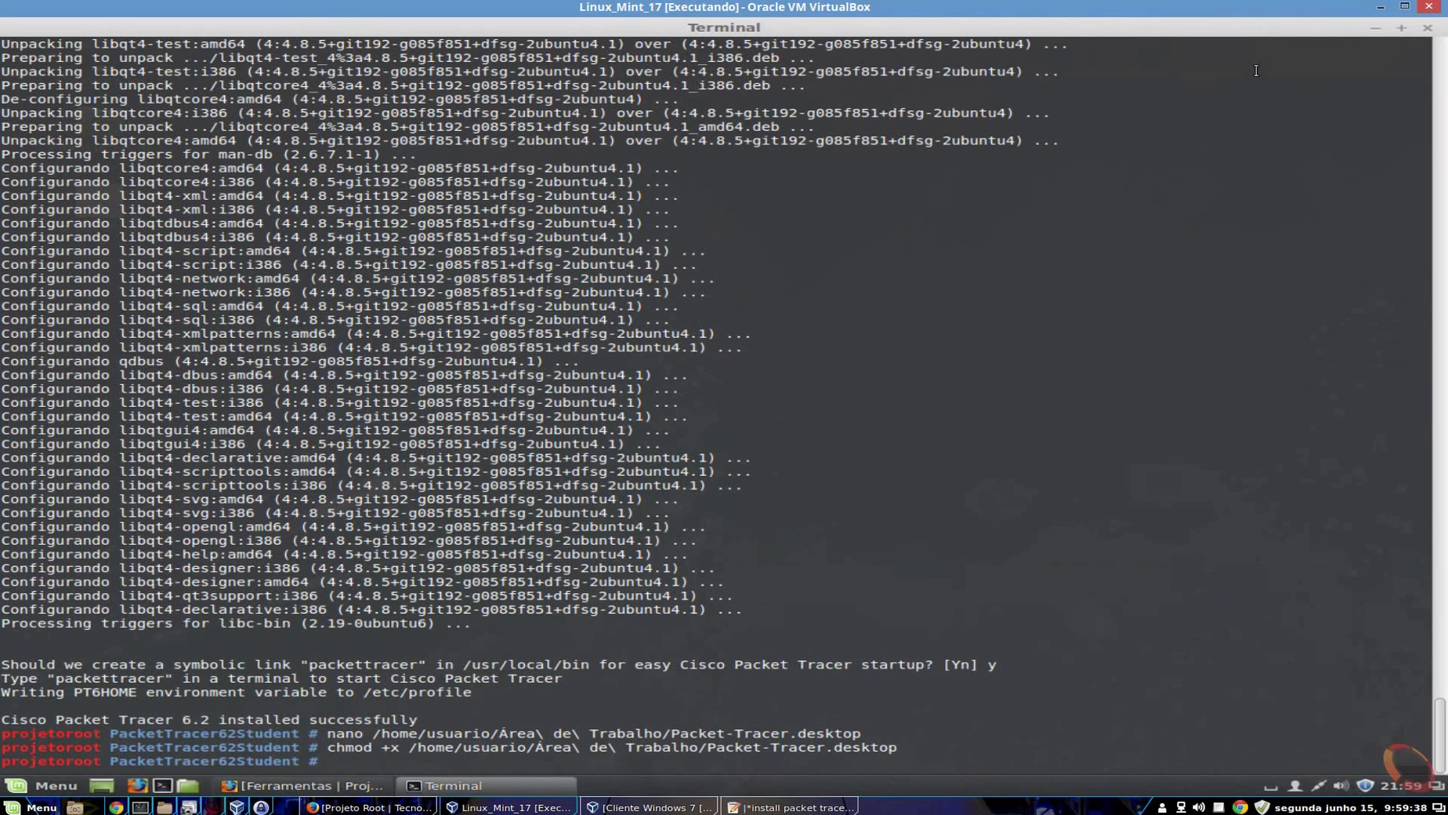
# Try to give the Cisco Packet Tracer desktop shortcut the custom icon cab_extract.png from /usr/share/icons.
pyautogui.click(1372, 28)
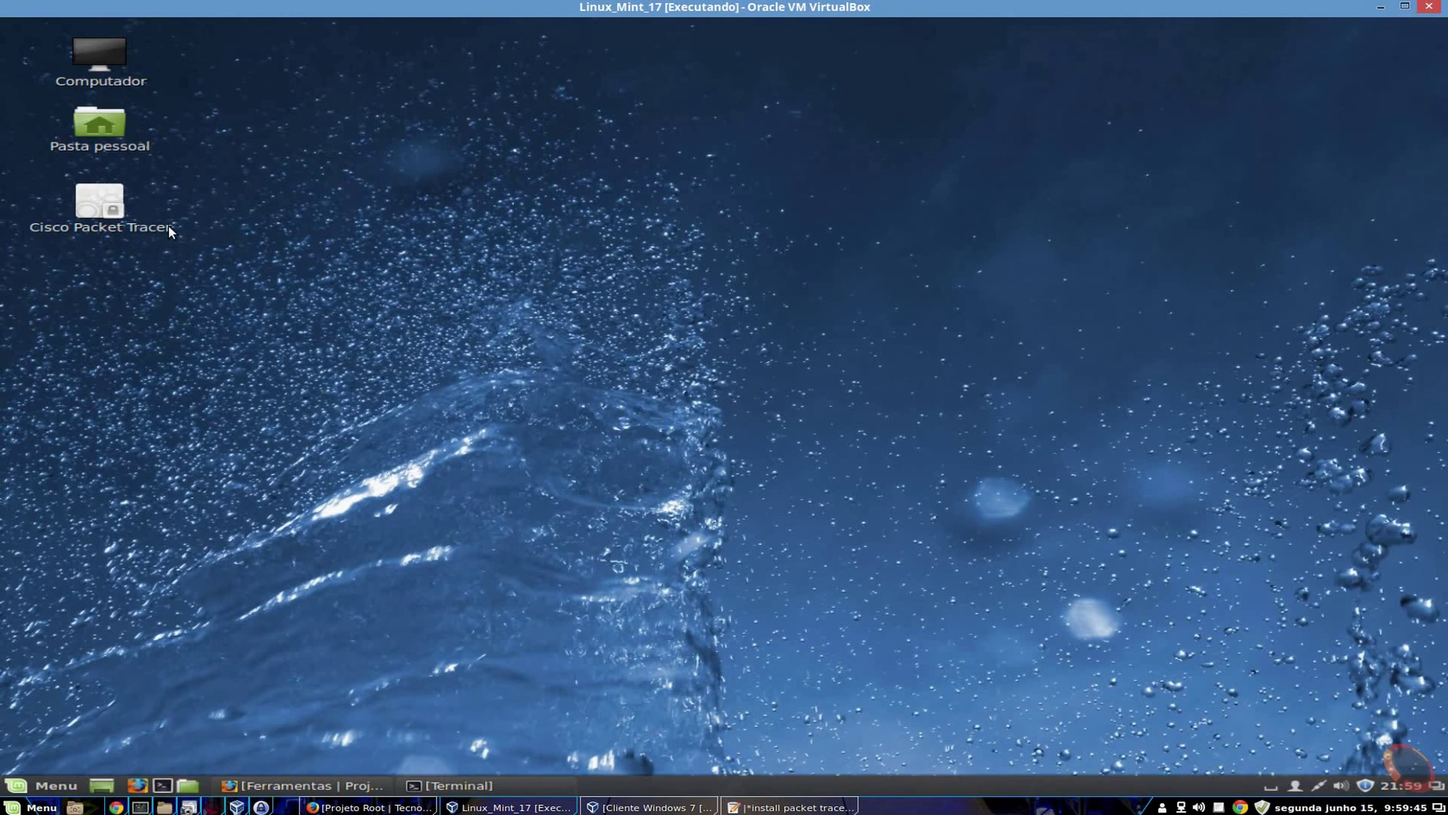
pyautogui.click(129, 224)
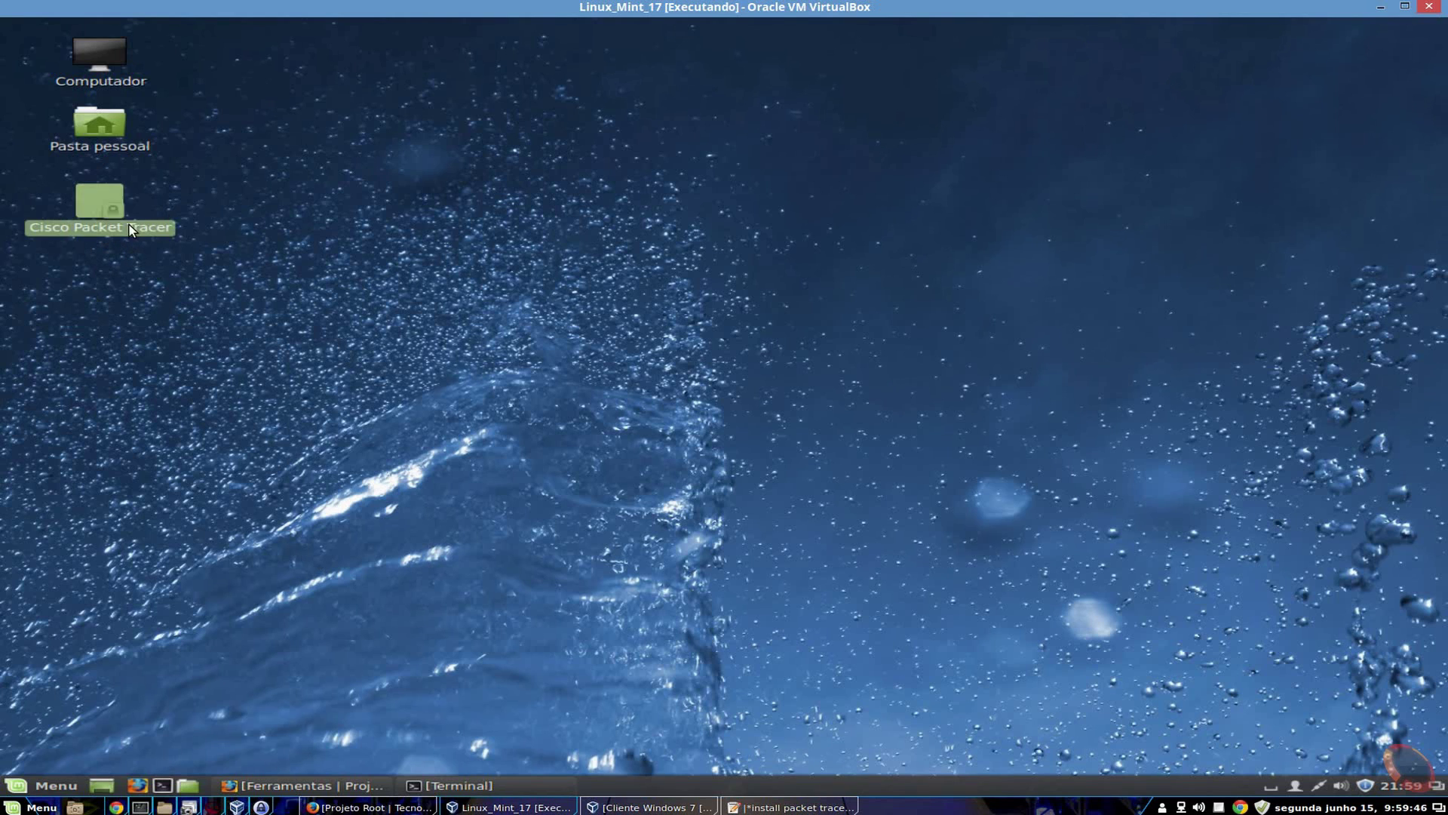
pyautogui.rightClick(94, 206)
pyautogui.click(133, 552)
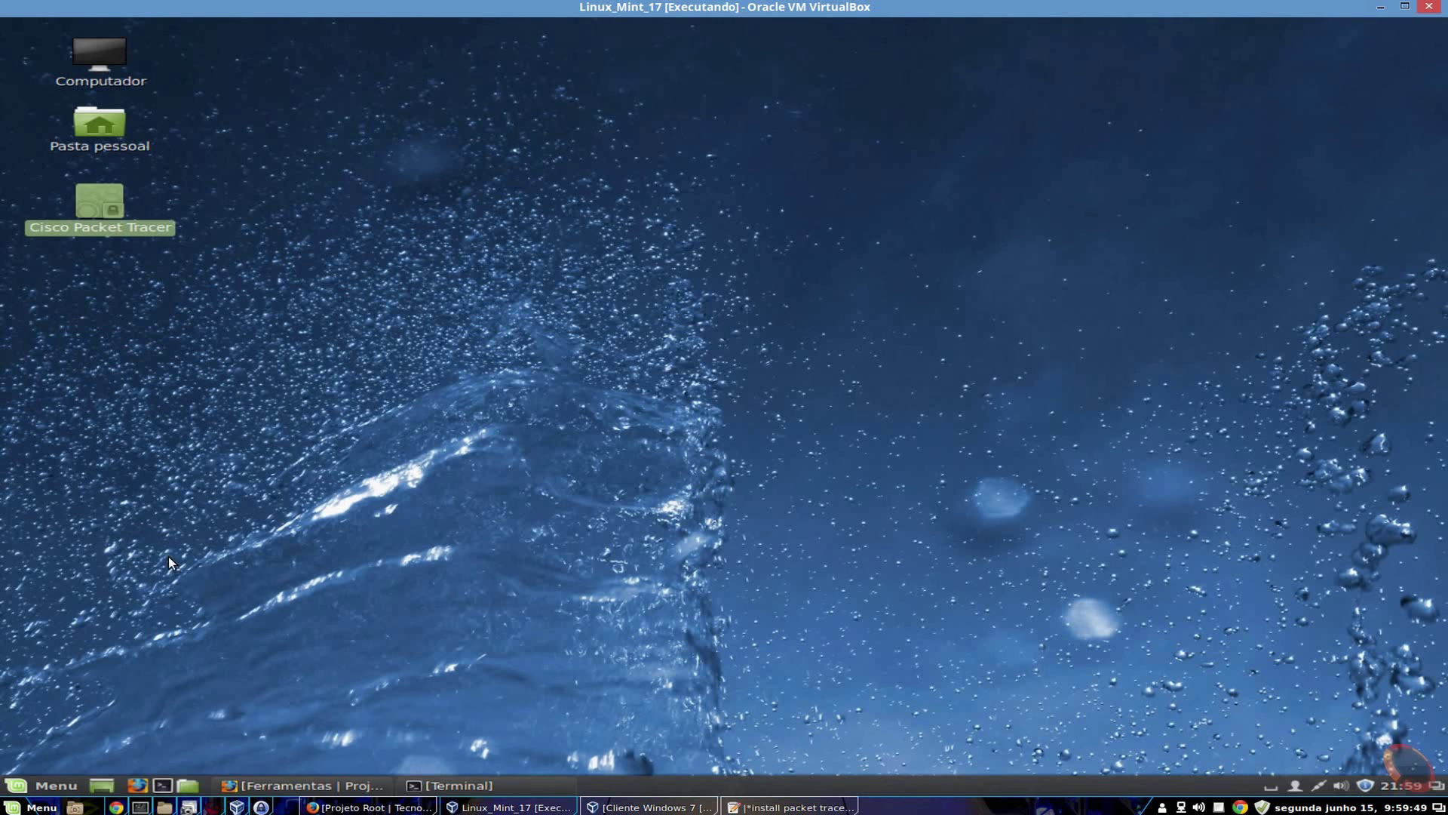
pyautogui.click(521, 306)
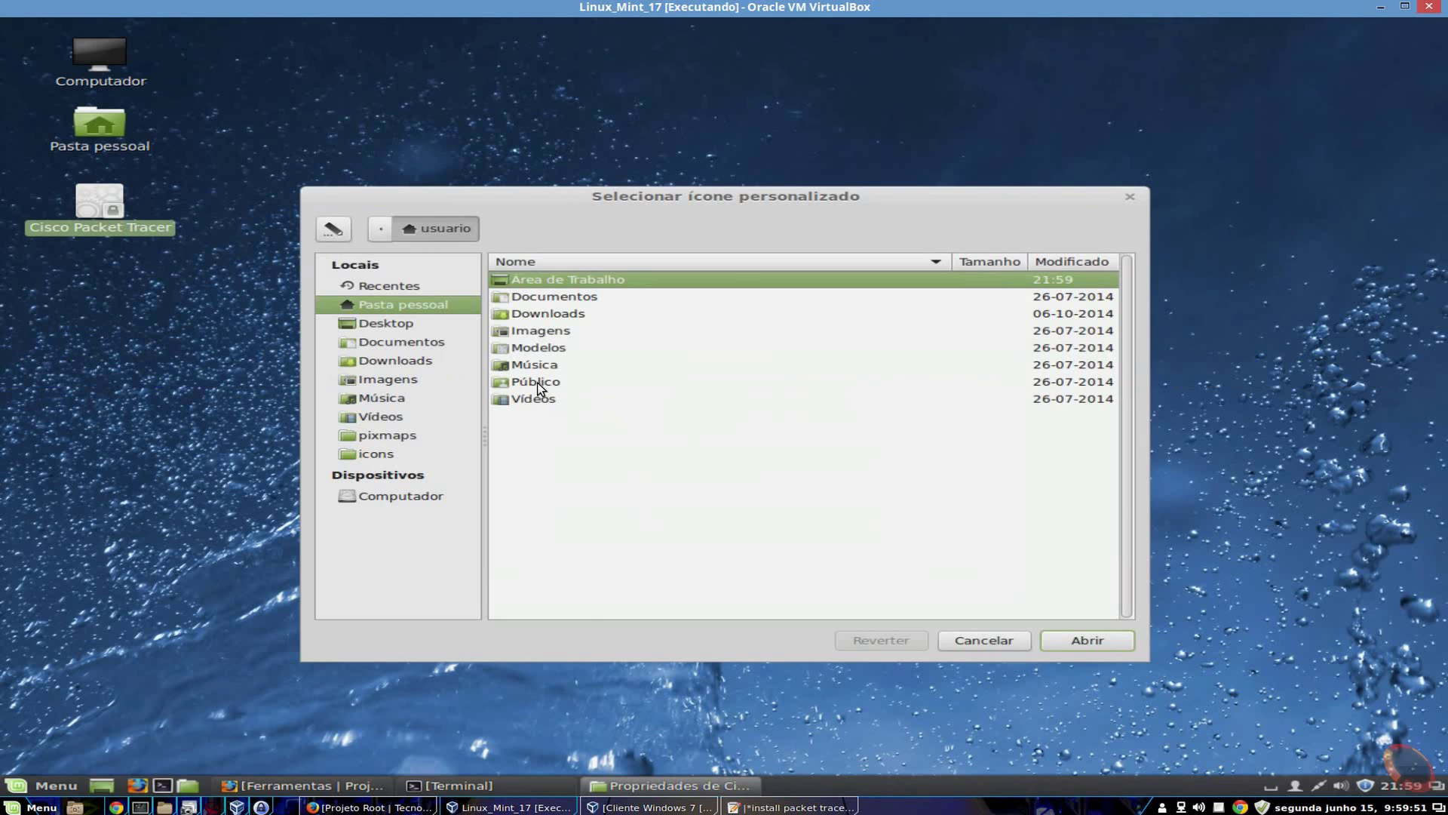
pyautogui.click(377, 454)
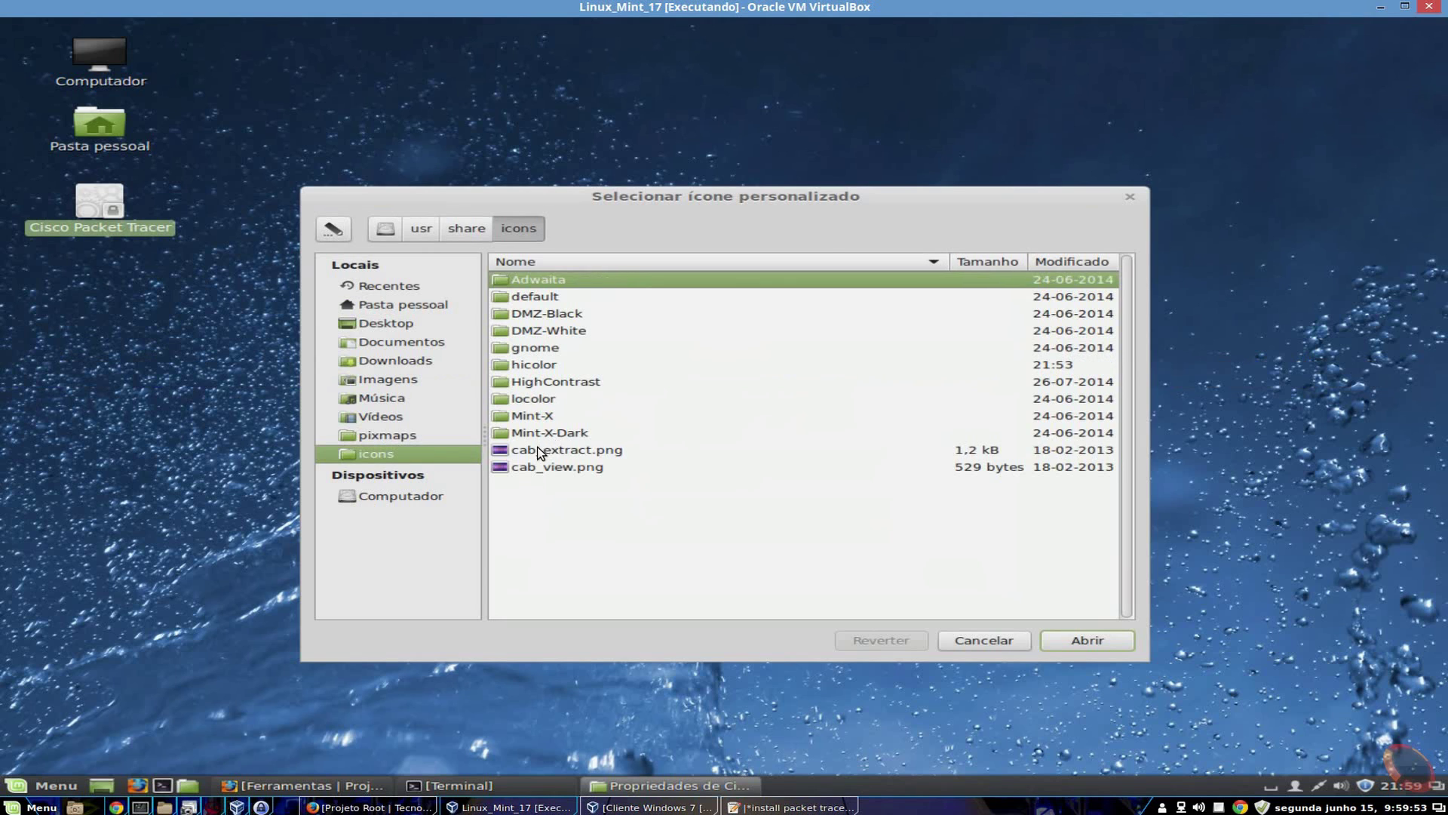
pyautogui.click(540, 451)
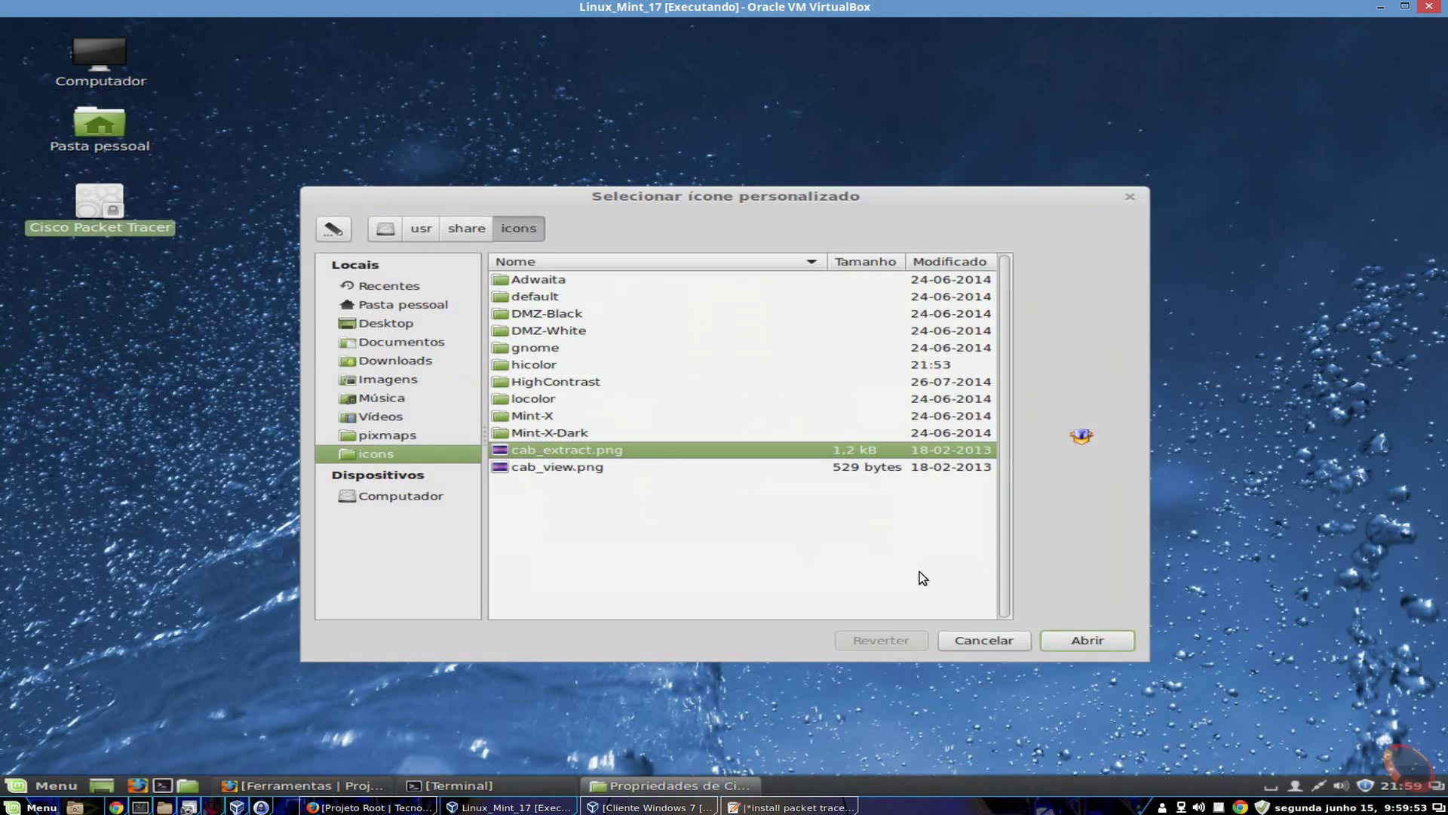
pyautogui.click(1091, 640)
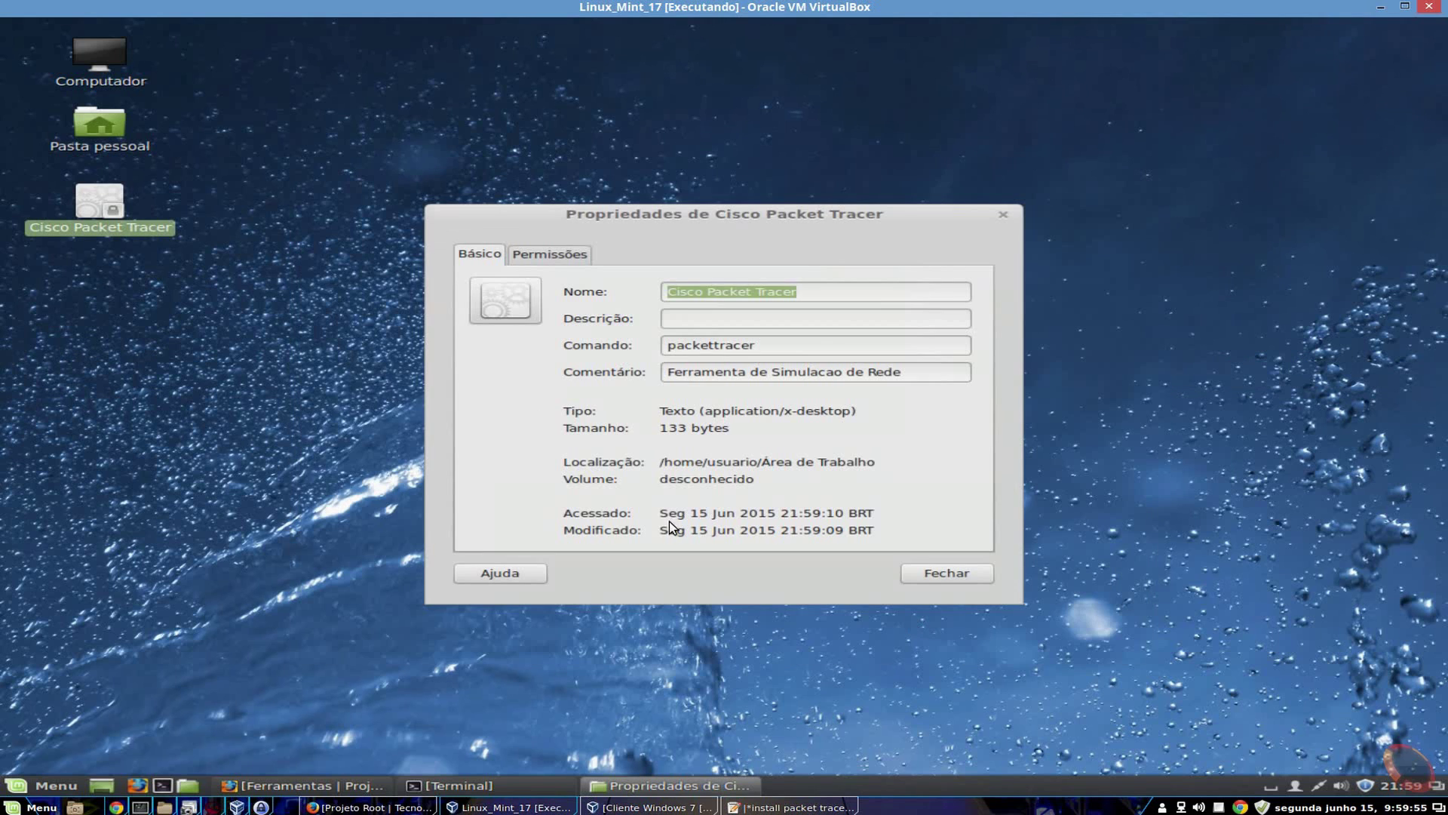
pyautogui.click(947, 573)
pyautogui.click(256, 369)
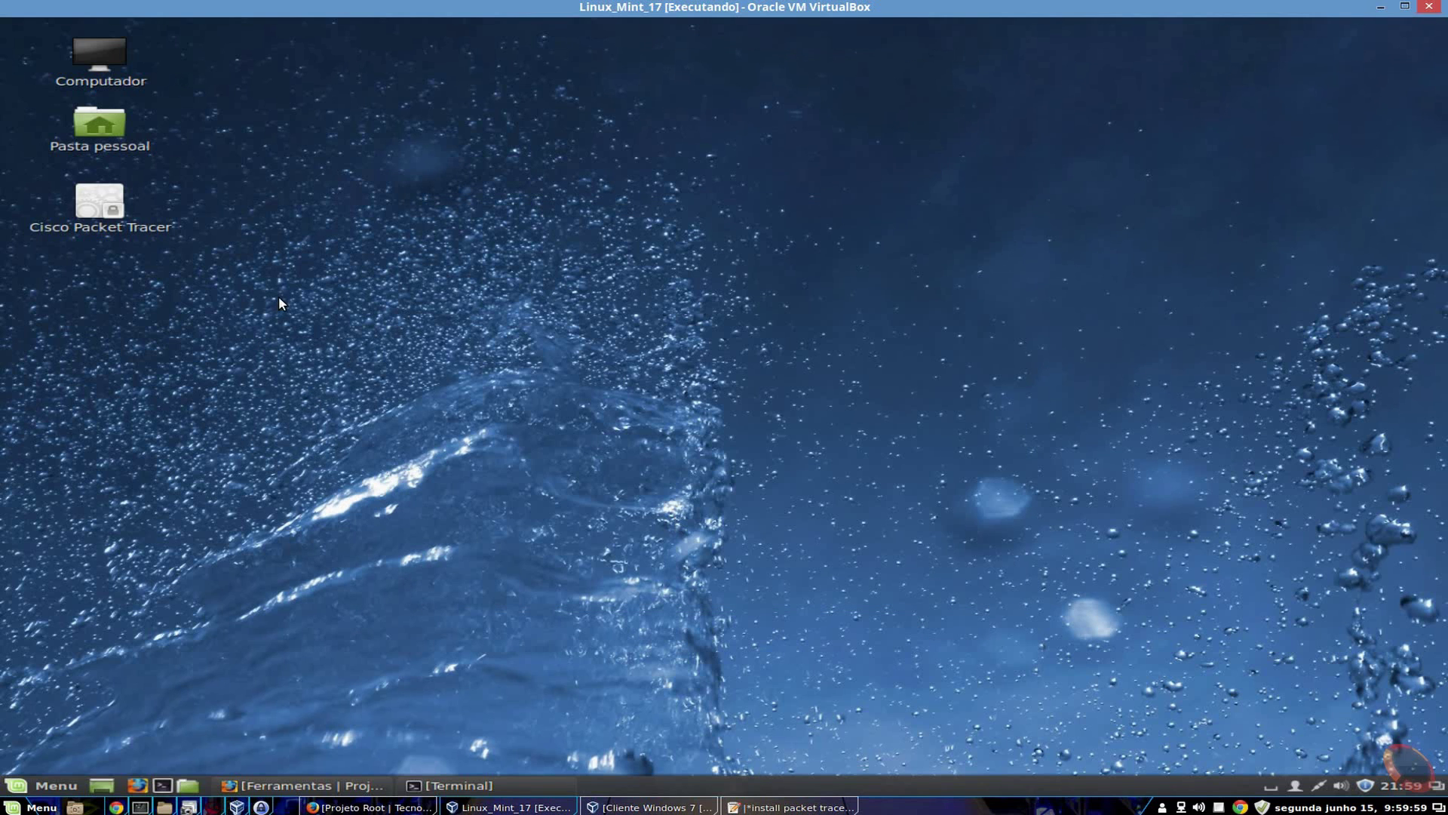
# Retry the cab_extract.png icon in the Cisco Packet Tracer shortcut's properties and check the file's permissions.
pyautogui.rightClick(283, 301)
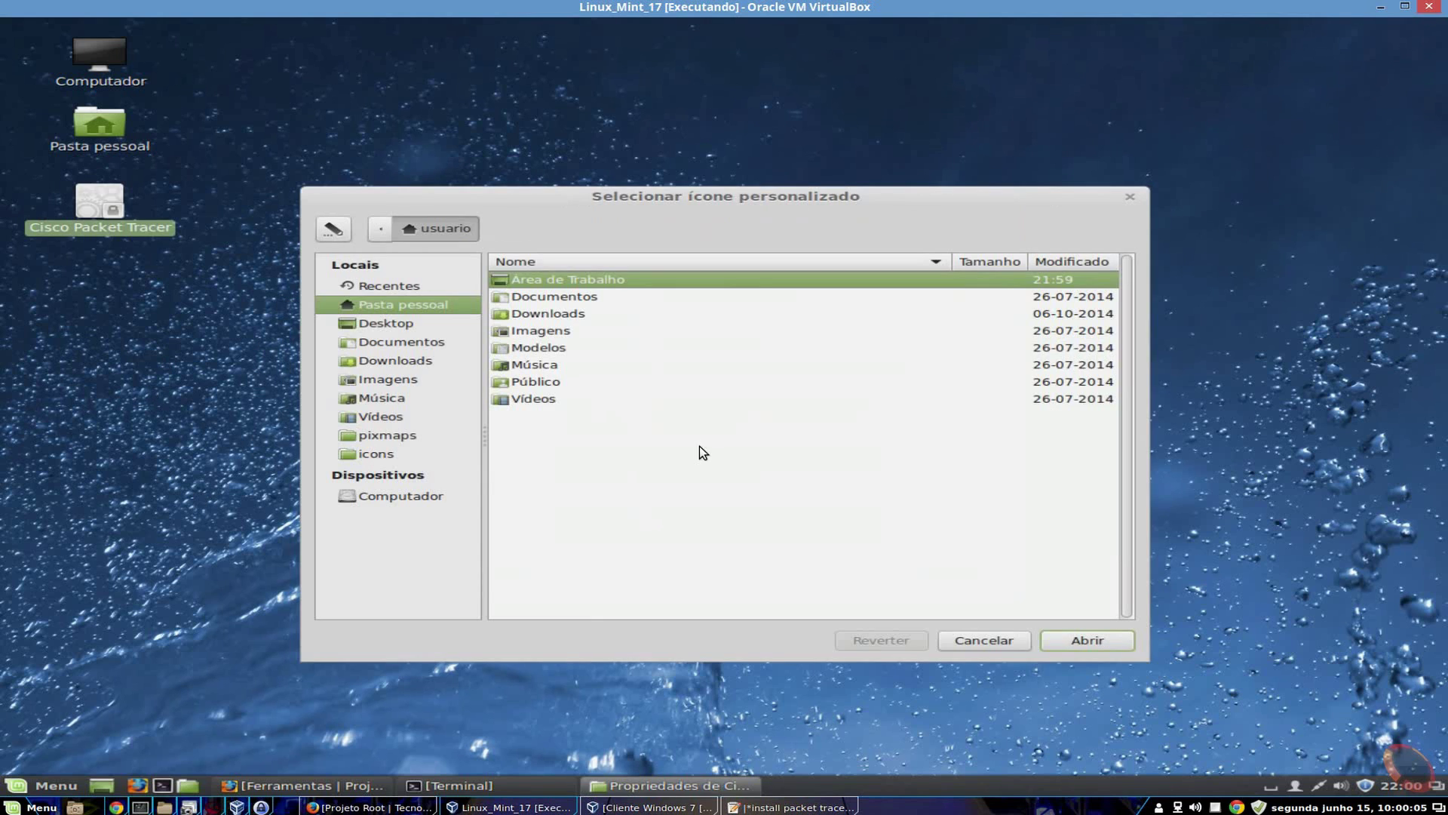
pyautogui.click(377, 453)
pyautogui.click(552, 465)
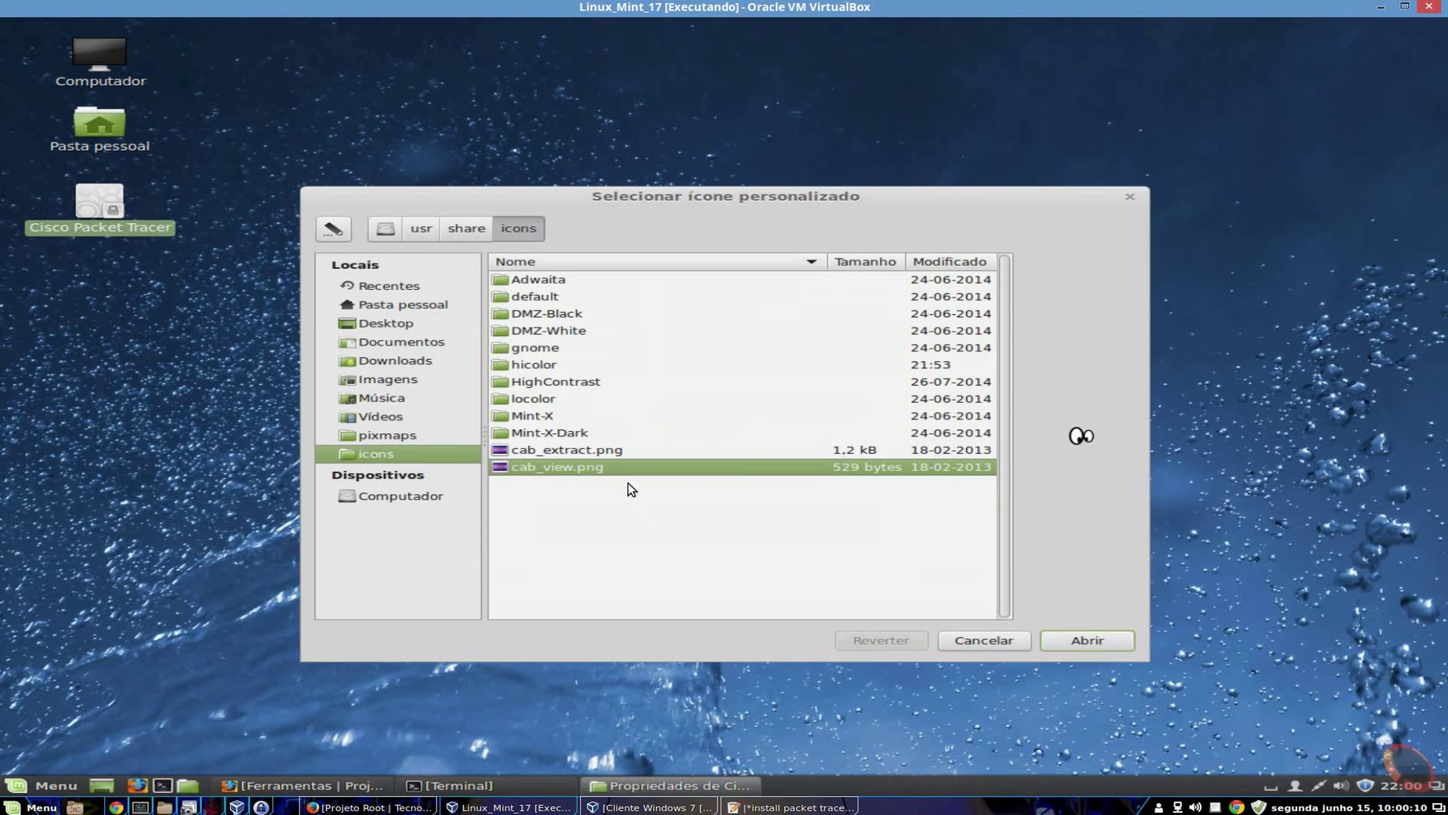
pyautogui.doubleClick(573, 451)
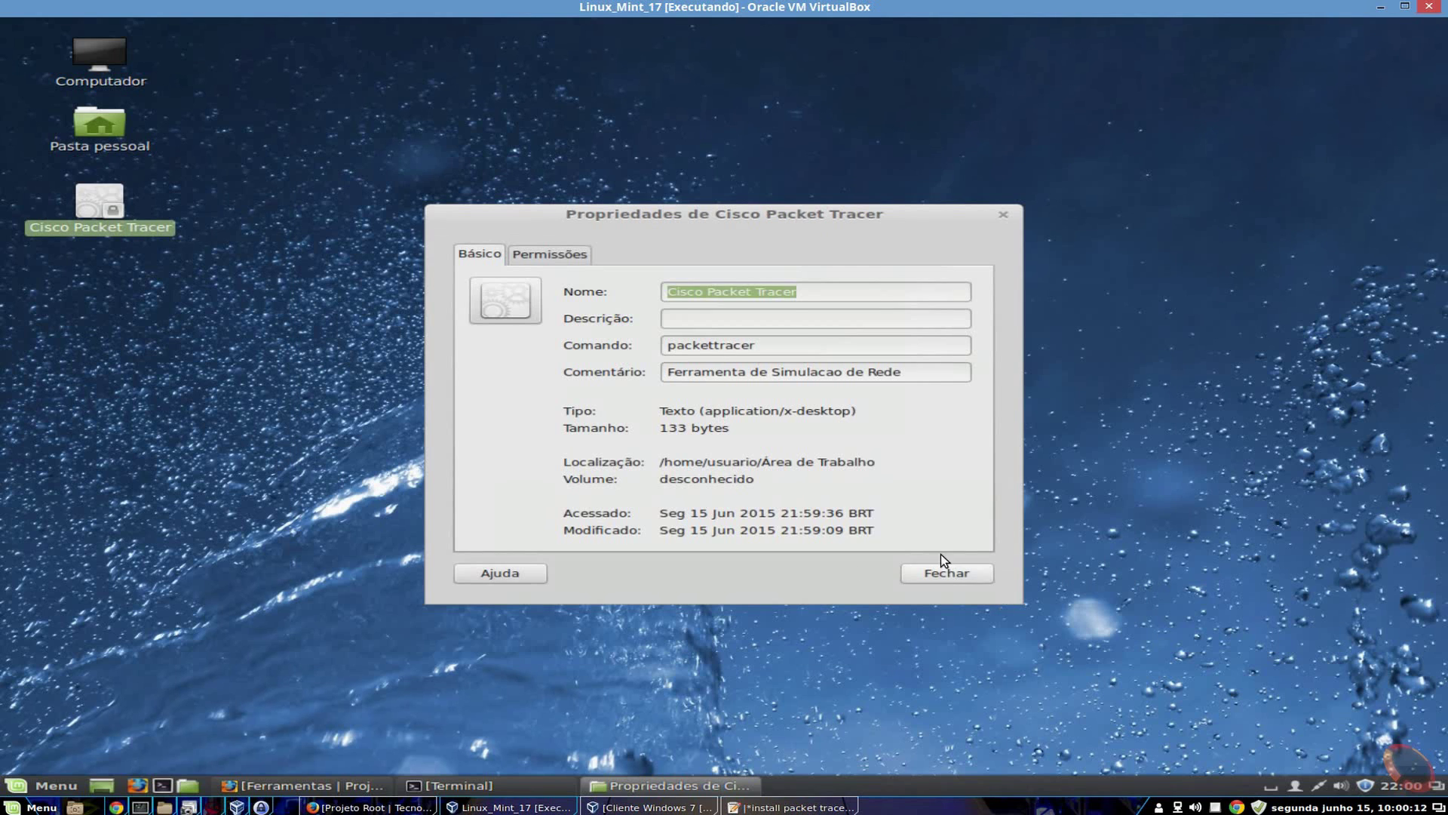
pyautogui.click(567, 260)
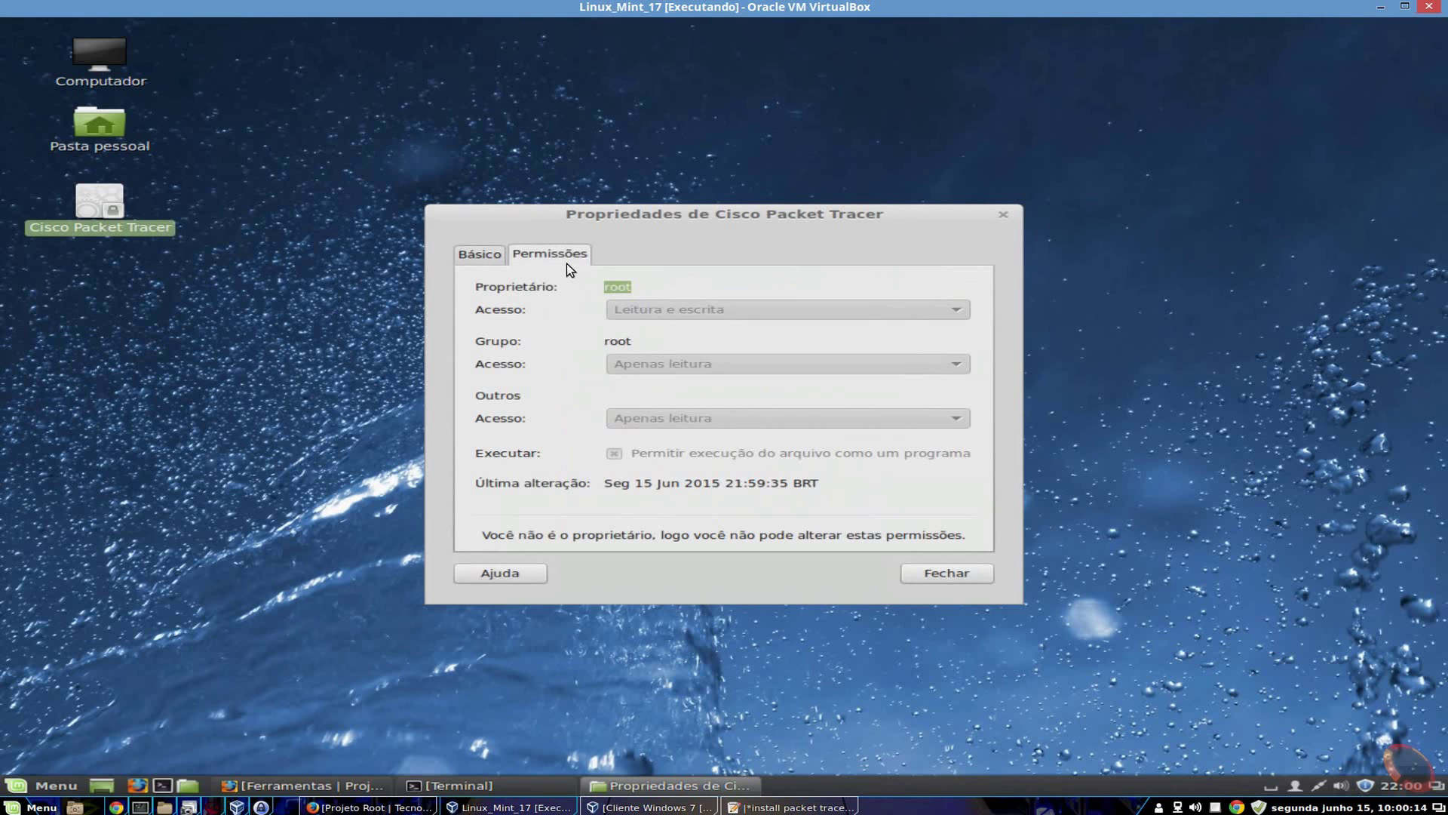
pyautogui.click(948, 574)
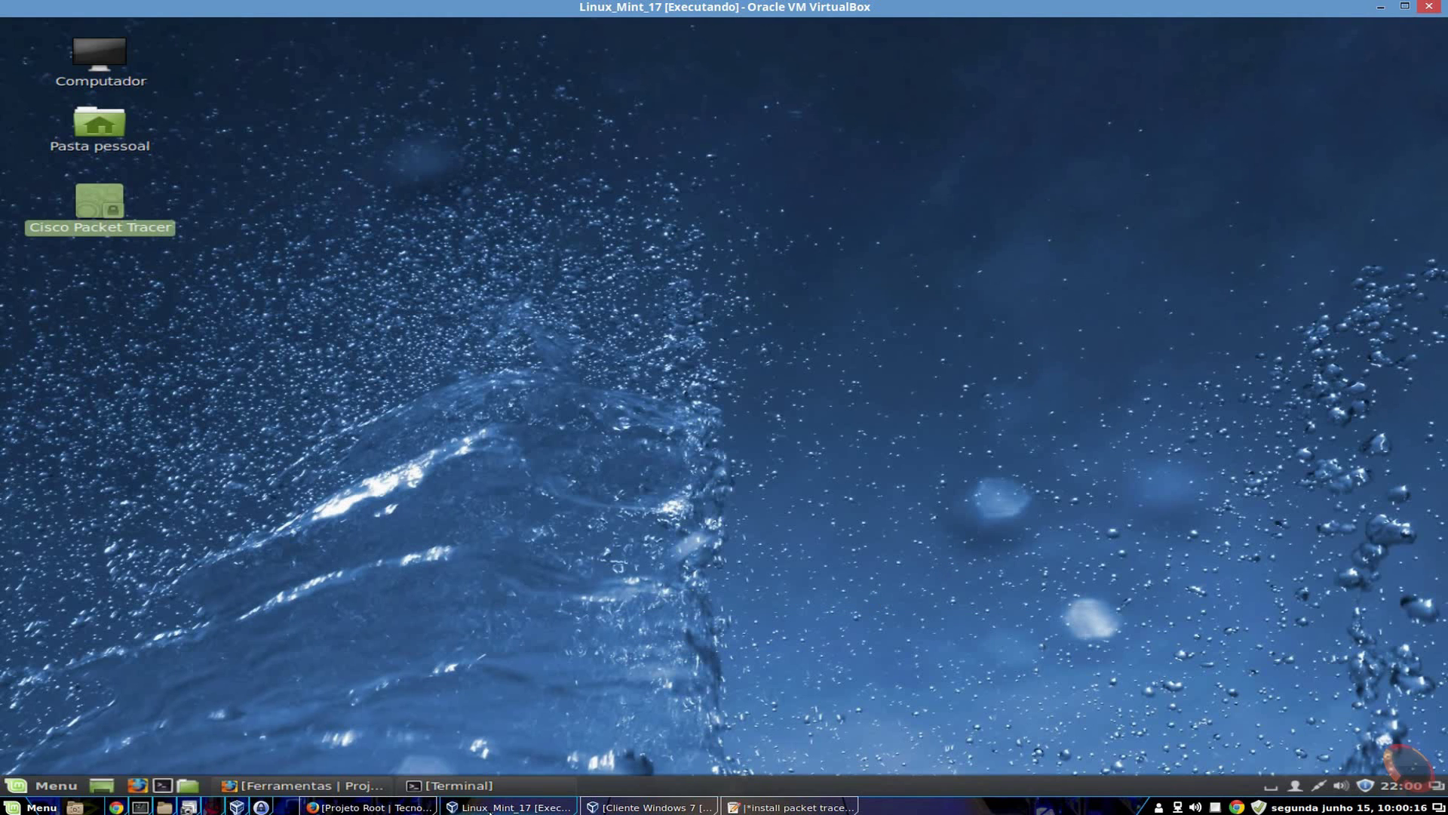
# Rerun the previous chmod command in the terminal on Packet-Tracer.desktop with mode 777 in place of +x.
pyautogui.click(504, 782)
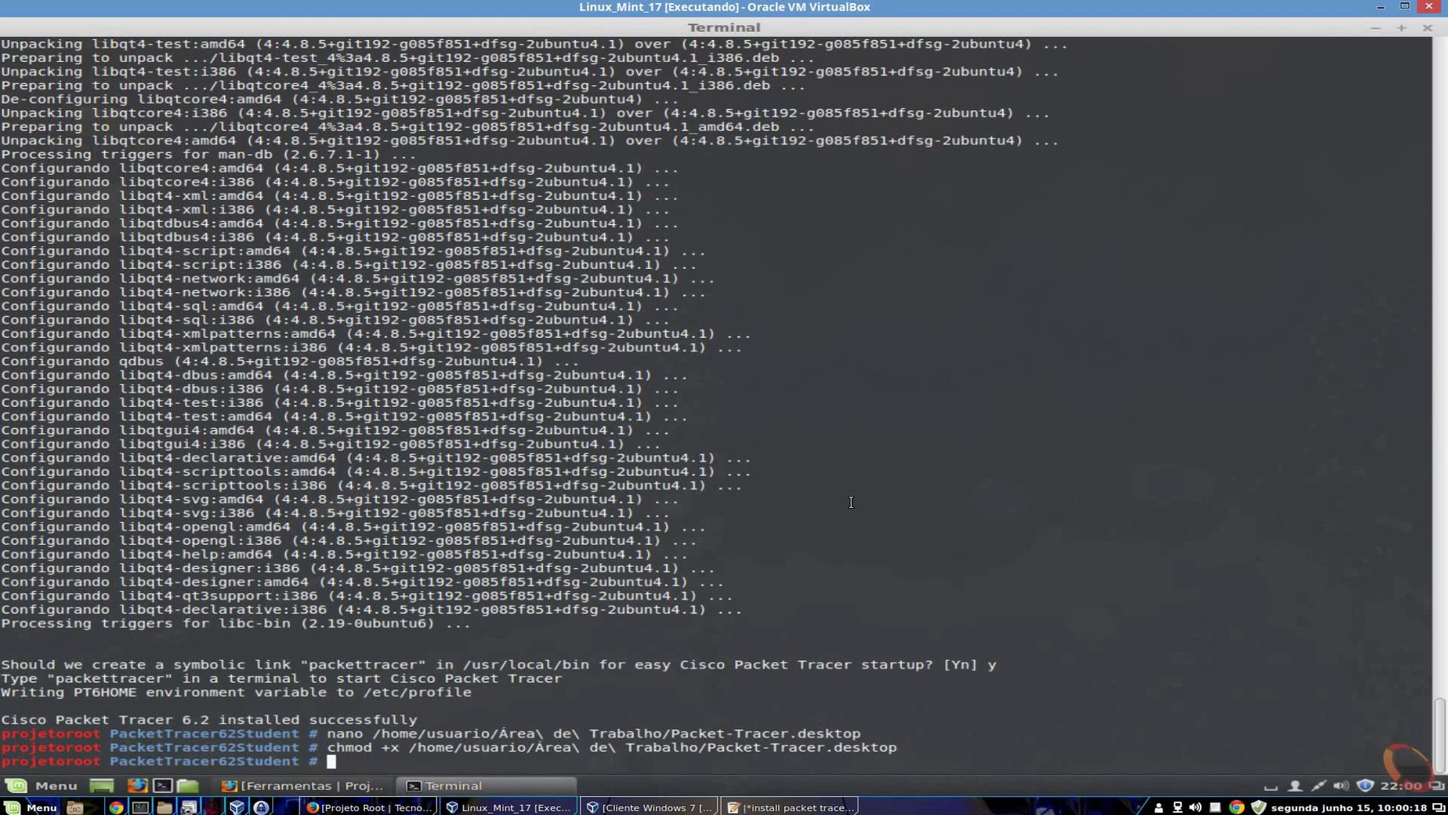
pyautogui.press('Up')
pyautogui.press('Left')
pyautogui.press('Left')
pyautogui.press('Left')
pyautogui.press('Left')
pyautogui.press('Left')
pyautogui.press('Left')
pyautogui.press('Left')
pyautogui.press('Left')
pyautogui.press('Left')
pyautogui.press('Left')
pyautogui.press('Left')
pyautogui.press('Left')
pyautogui.press('Left')
pyautogui.press('Left')
pyautogui.press('Left')
pyautogui.press('Left')
pyautogui.press('Left')
pyautogui.press('Left')
pyautogui.press('Left')
pyautogui.press('Left')
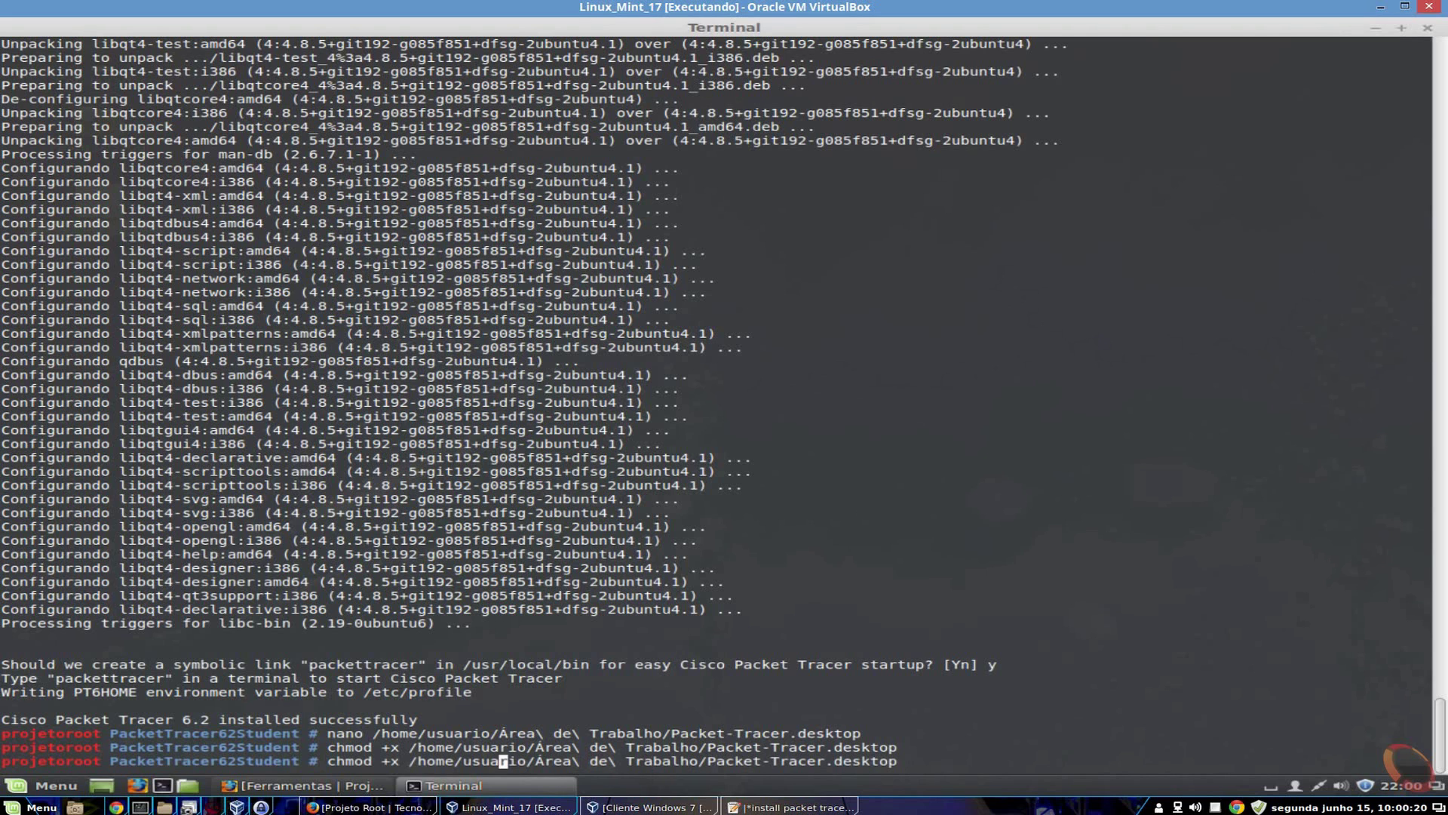
pyautogui.press('Delete')
pyautogui.press('BackSpace')
pyautogui.write('777')
pyautogui.press('Return')
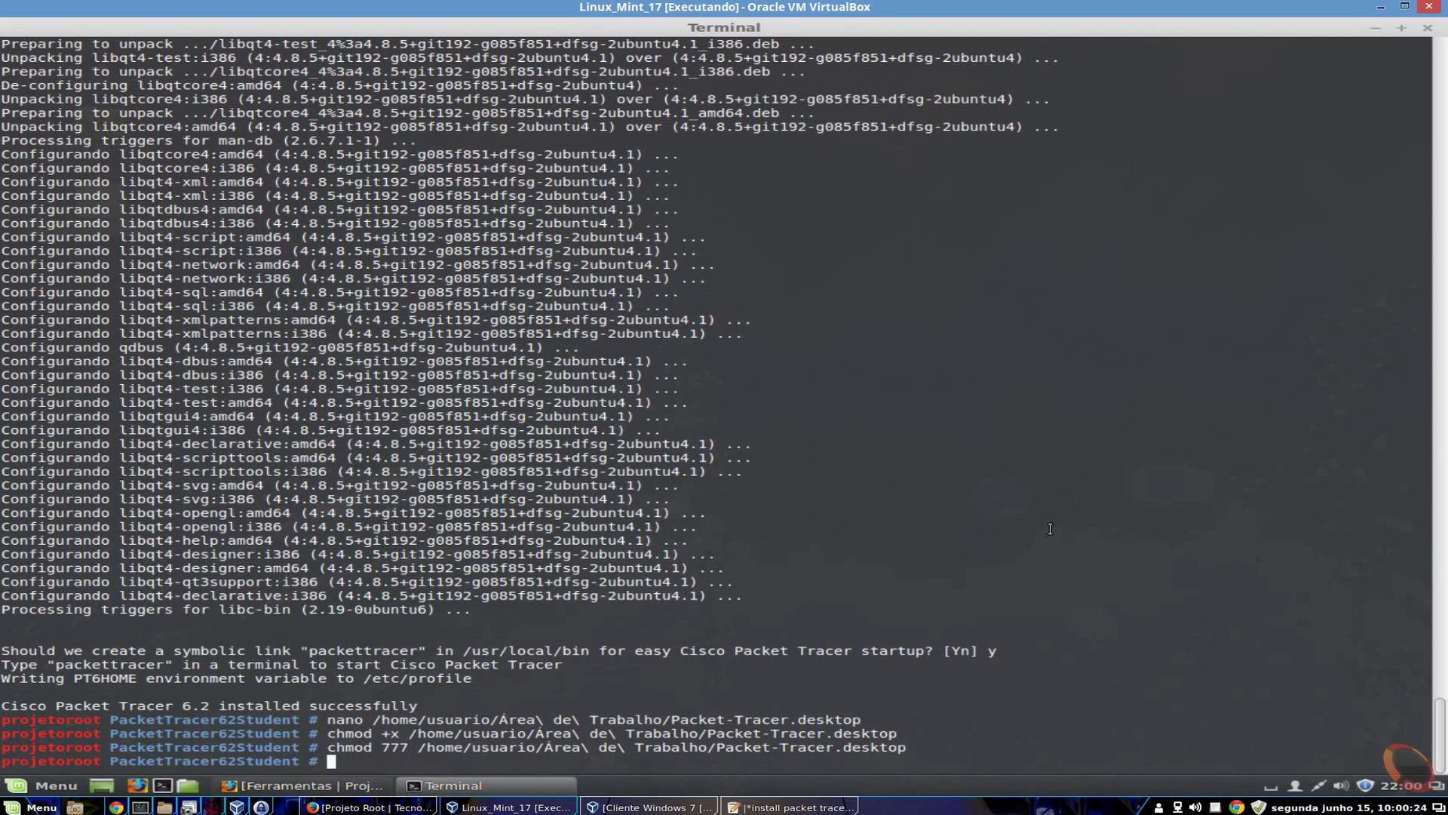
# Set the Cisco Packet Tracer shortcut's icon to cab_extract.png from /usr/share/icons and review its permissions.
pyautogui.click(1376, 28)
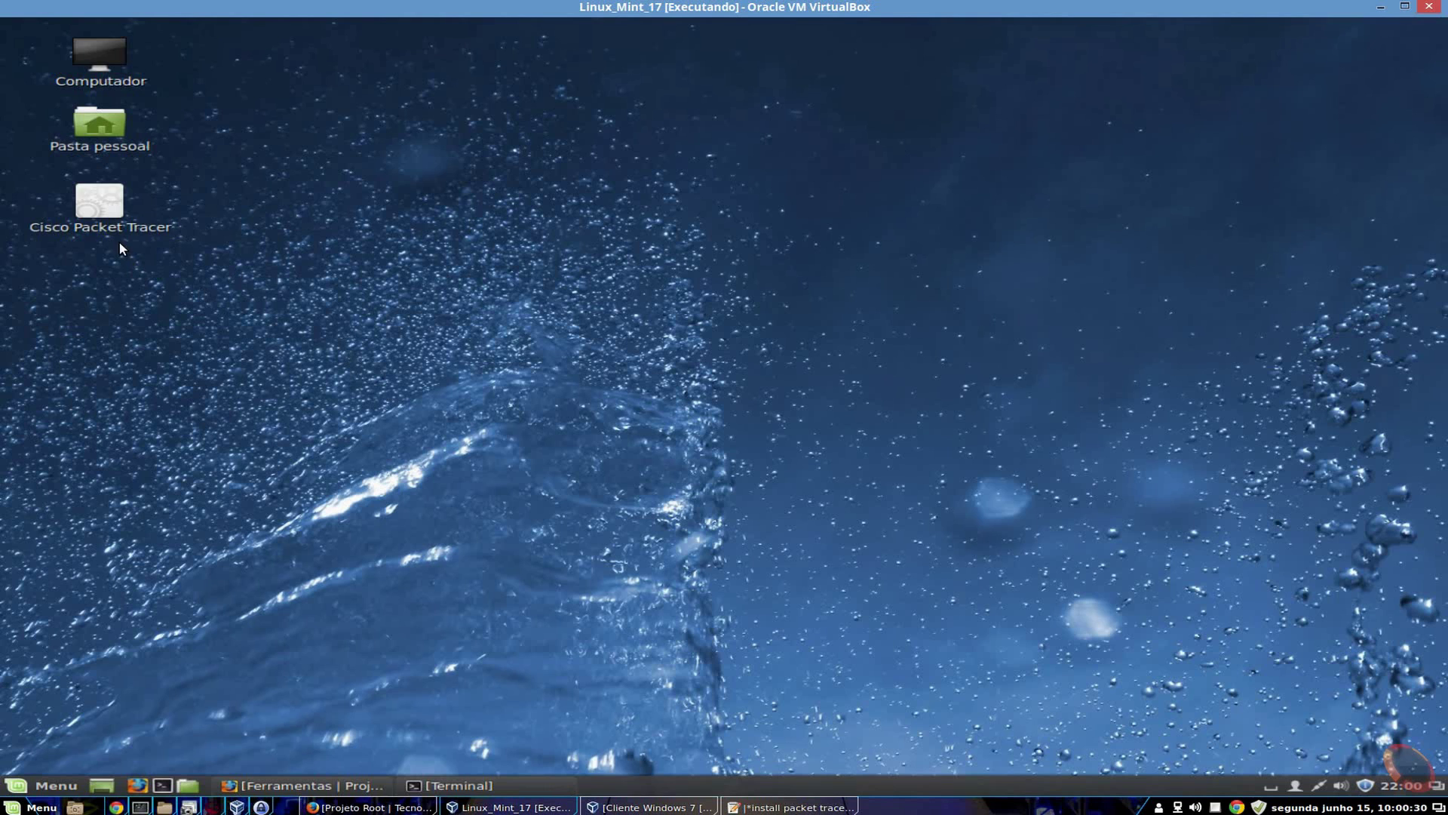
pyautogui.rightClick(88, 198)
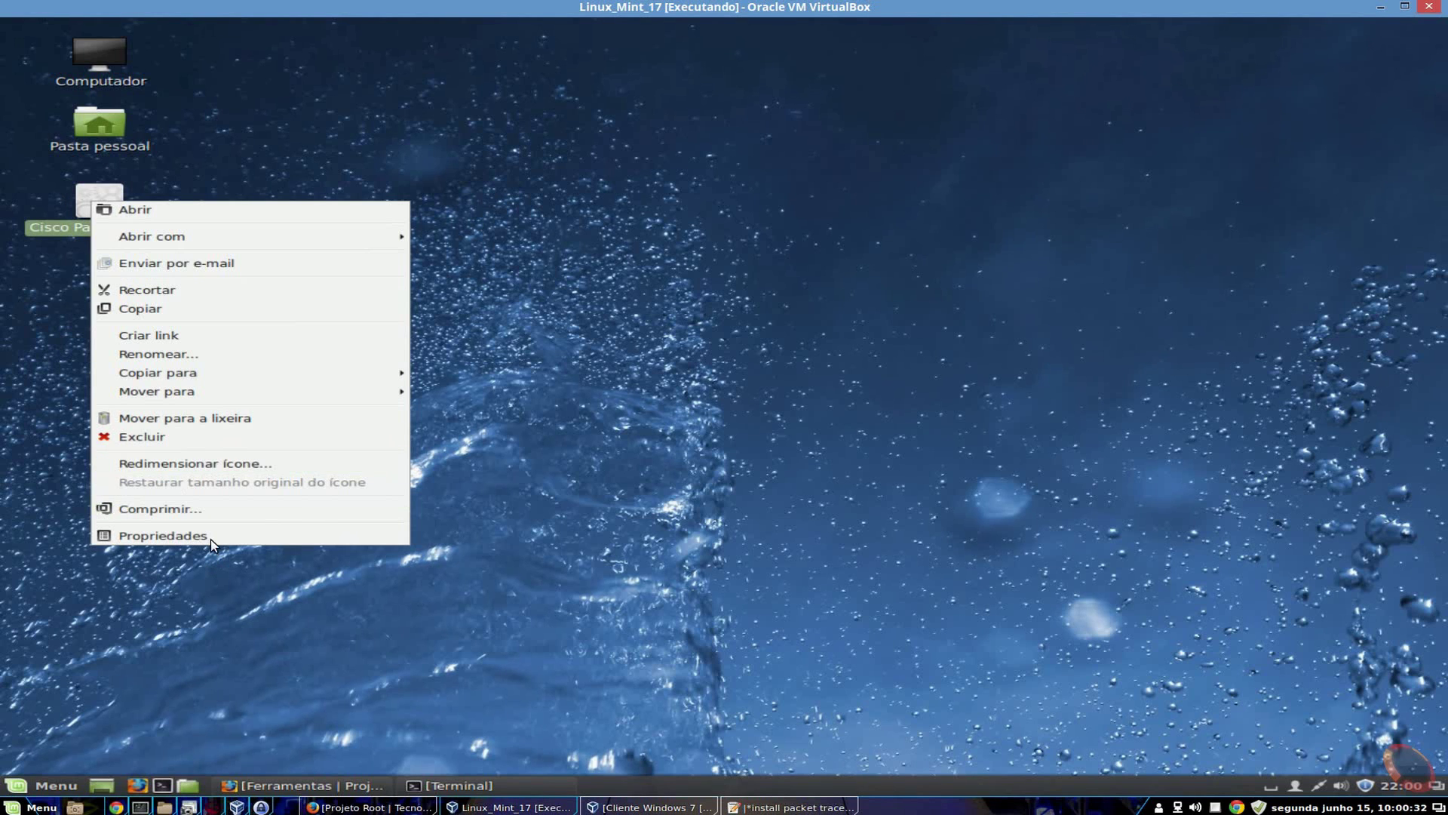
pyautogui.click(162, 536)
pyautogui.click(519, 310)
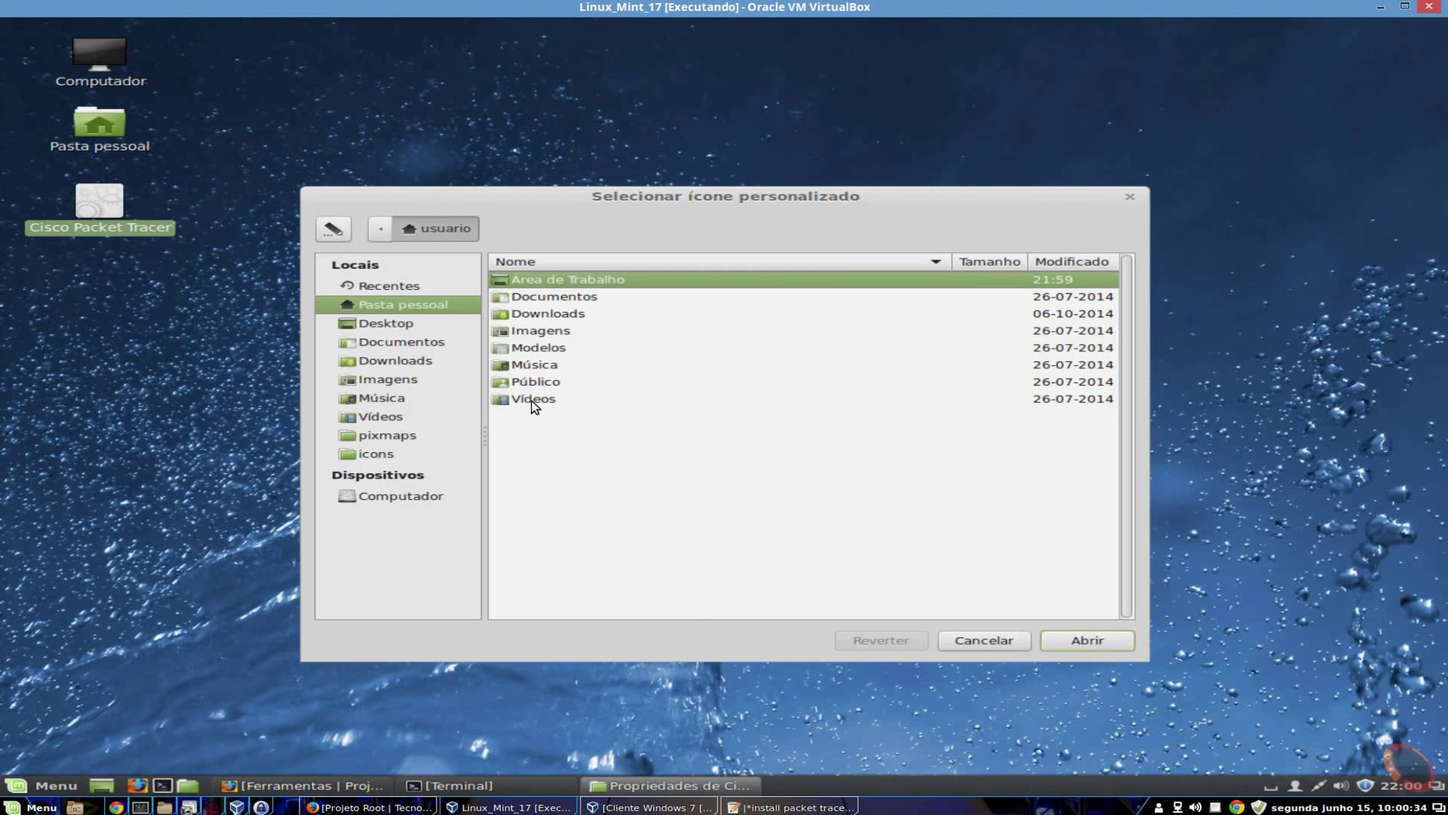
pyautogui.click(376, 454)
pyautogui.click(578, 468)
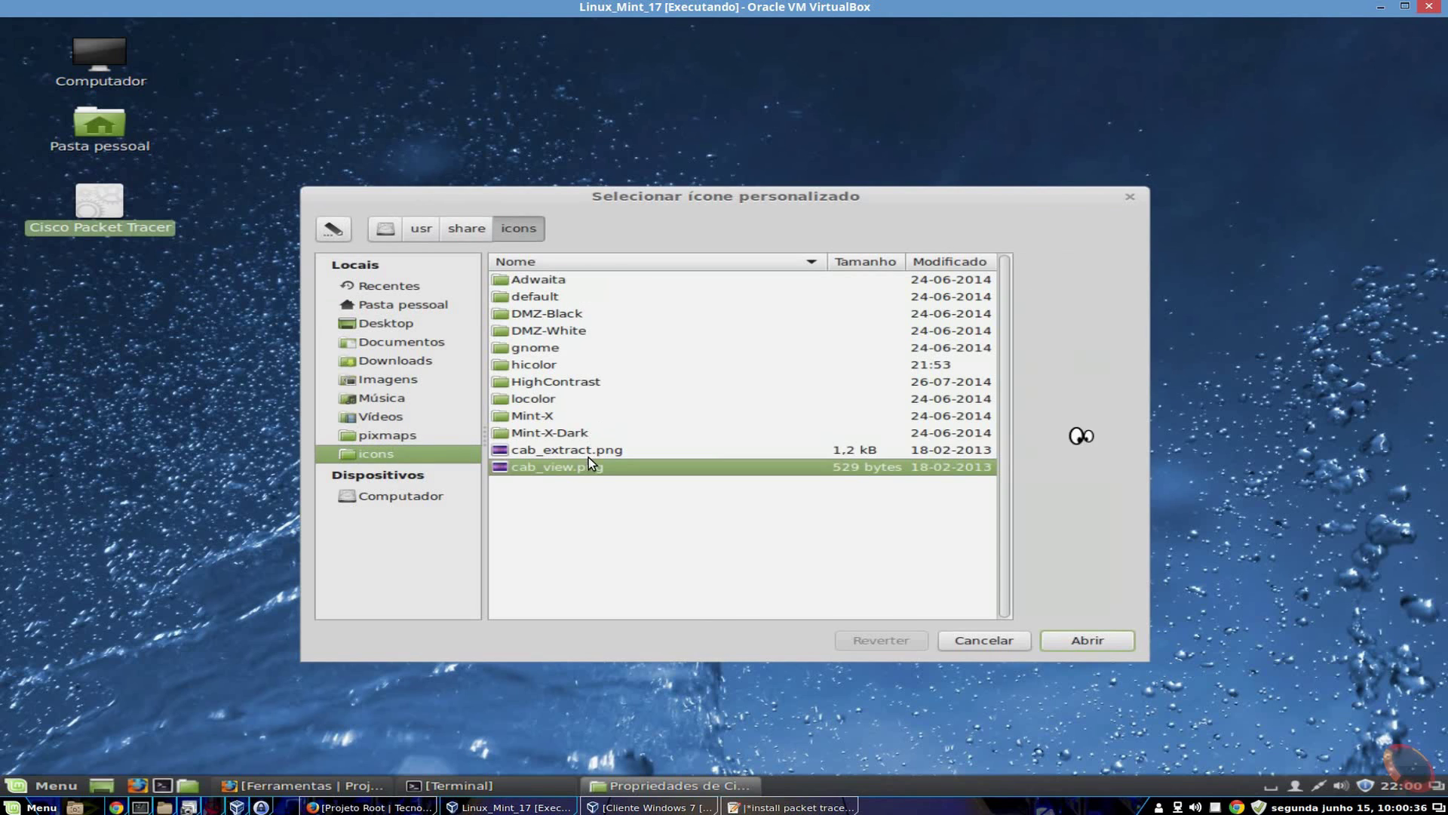
pyautogui.click(589, 453)
pyautogui.click(1086, 640)
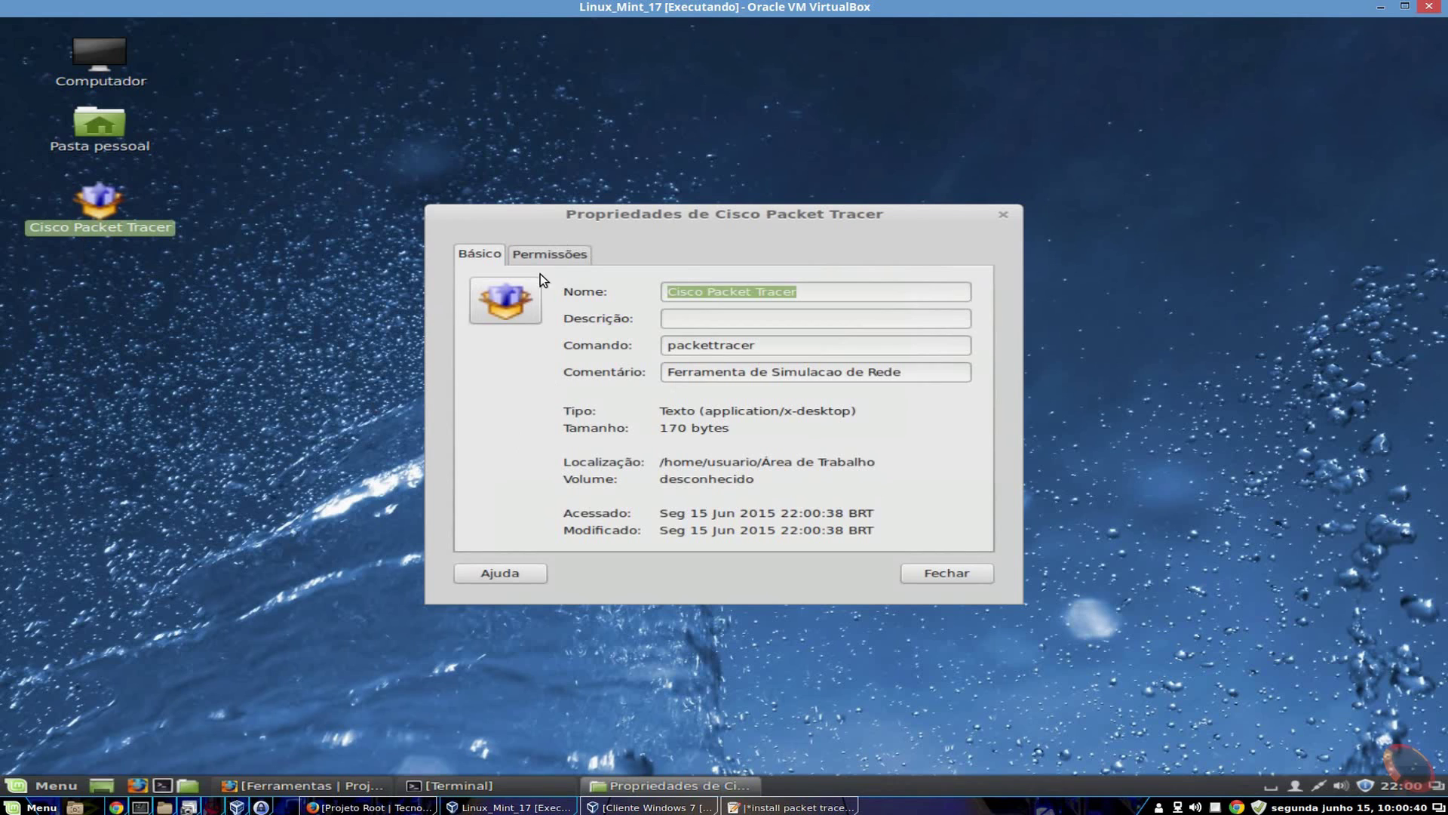
pyautogui.click(554, 257)
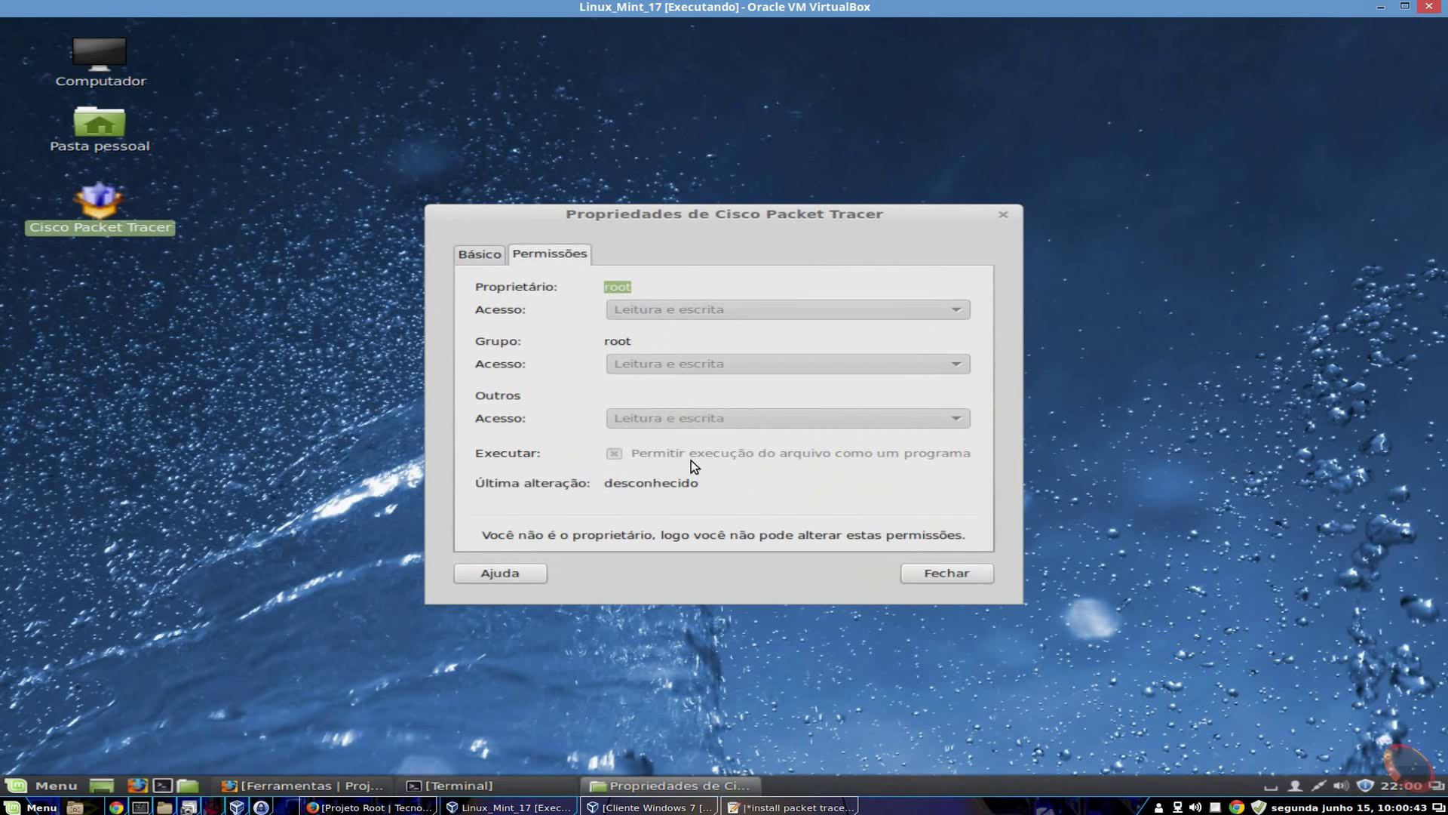
pyautogui.click(955, 575)
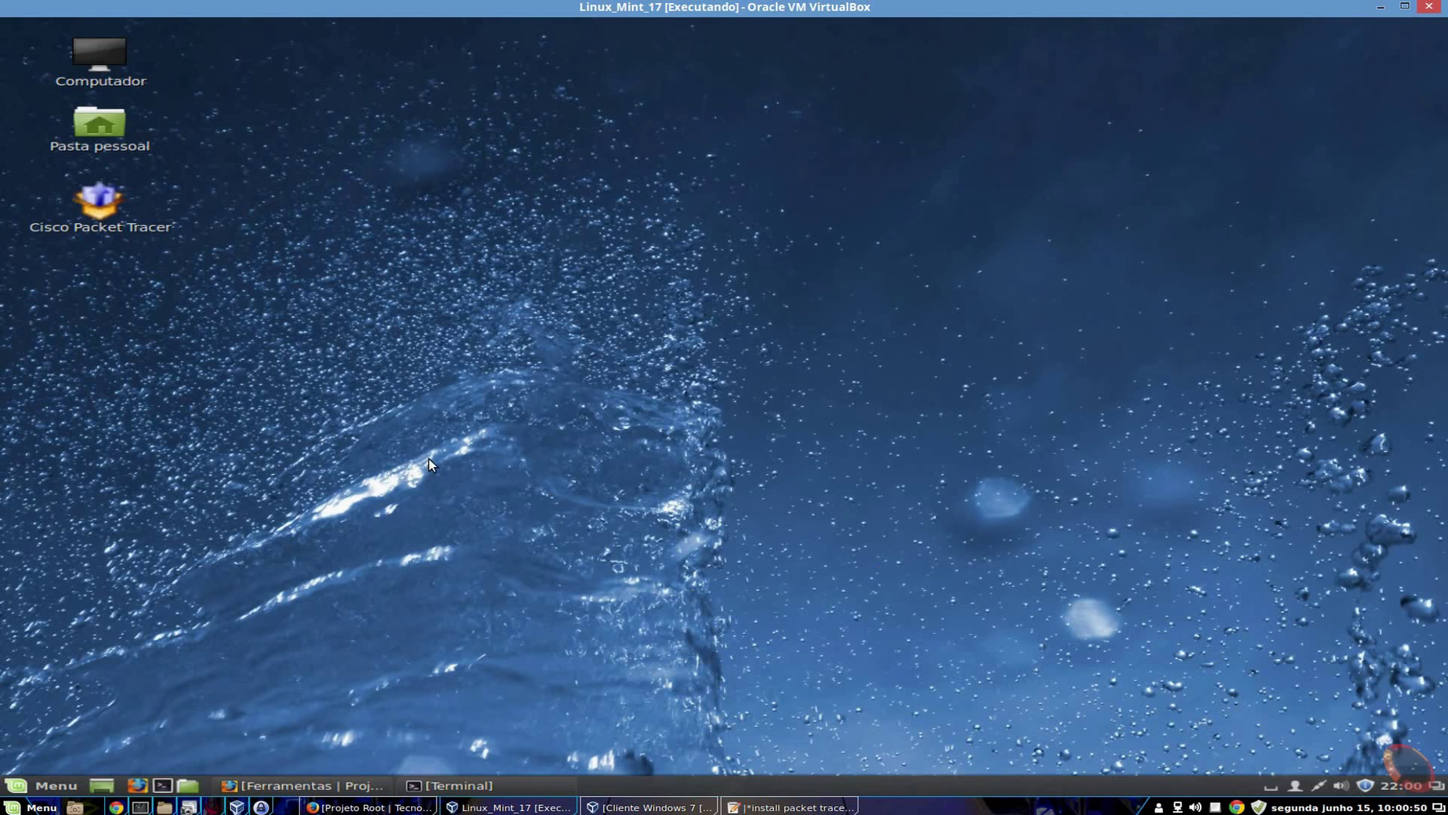
# Launch Cisco Packet Tracer from its desktop shortcut and accept /home/usuario/pt as the folder for user files.
pyautogui.doubleClick(110, 200)
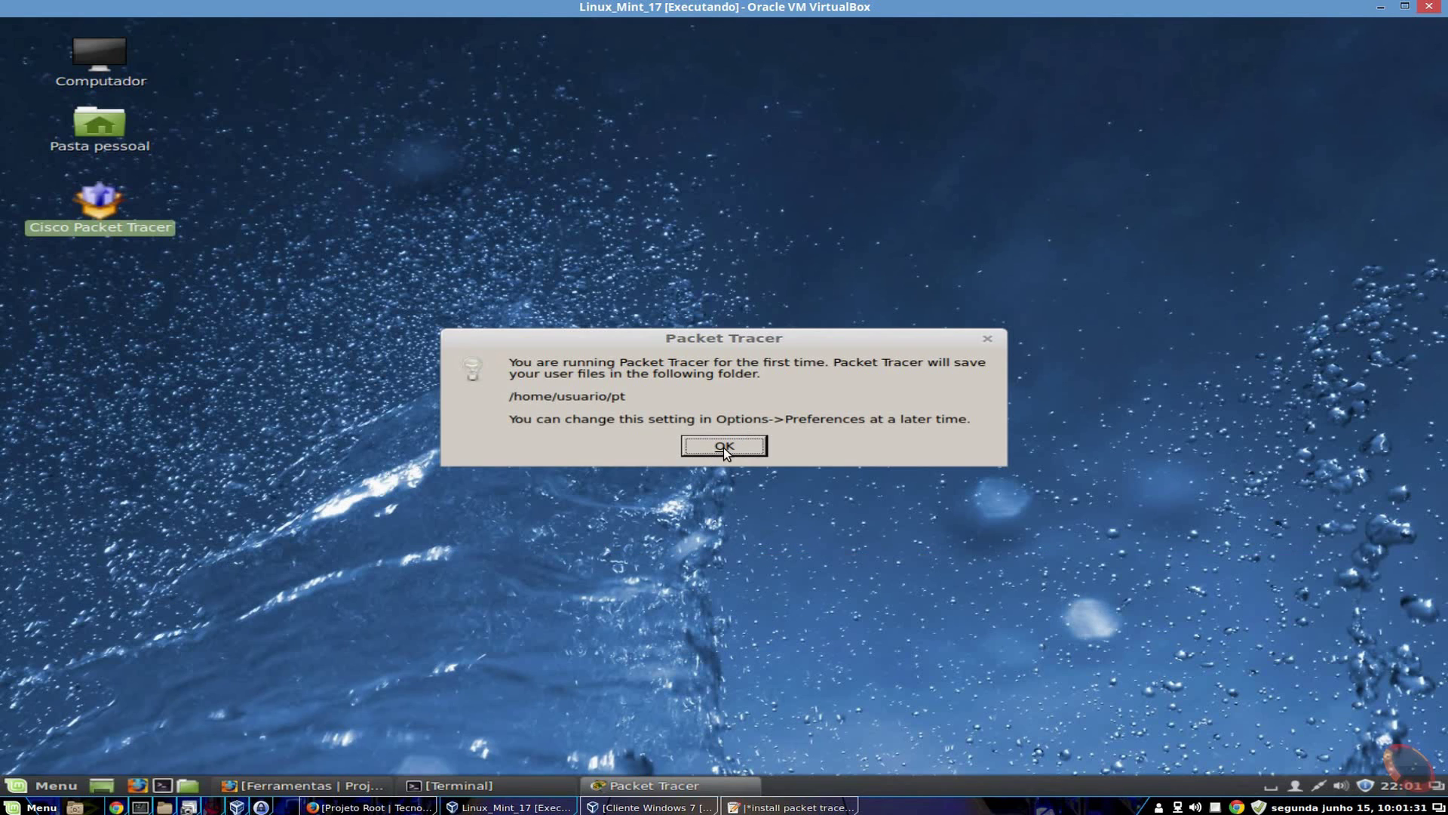
pyautogui.click(722, 446)
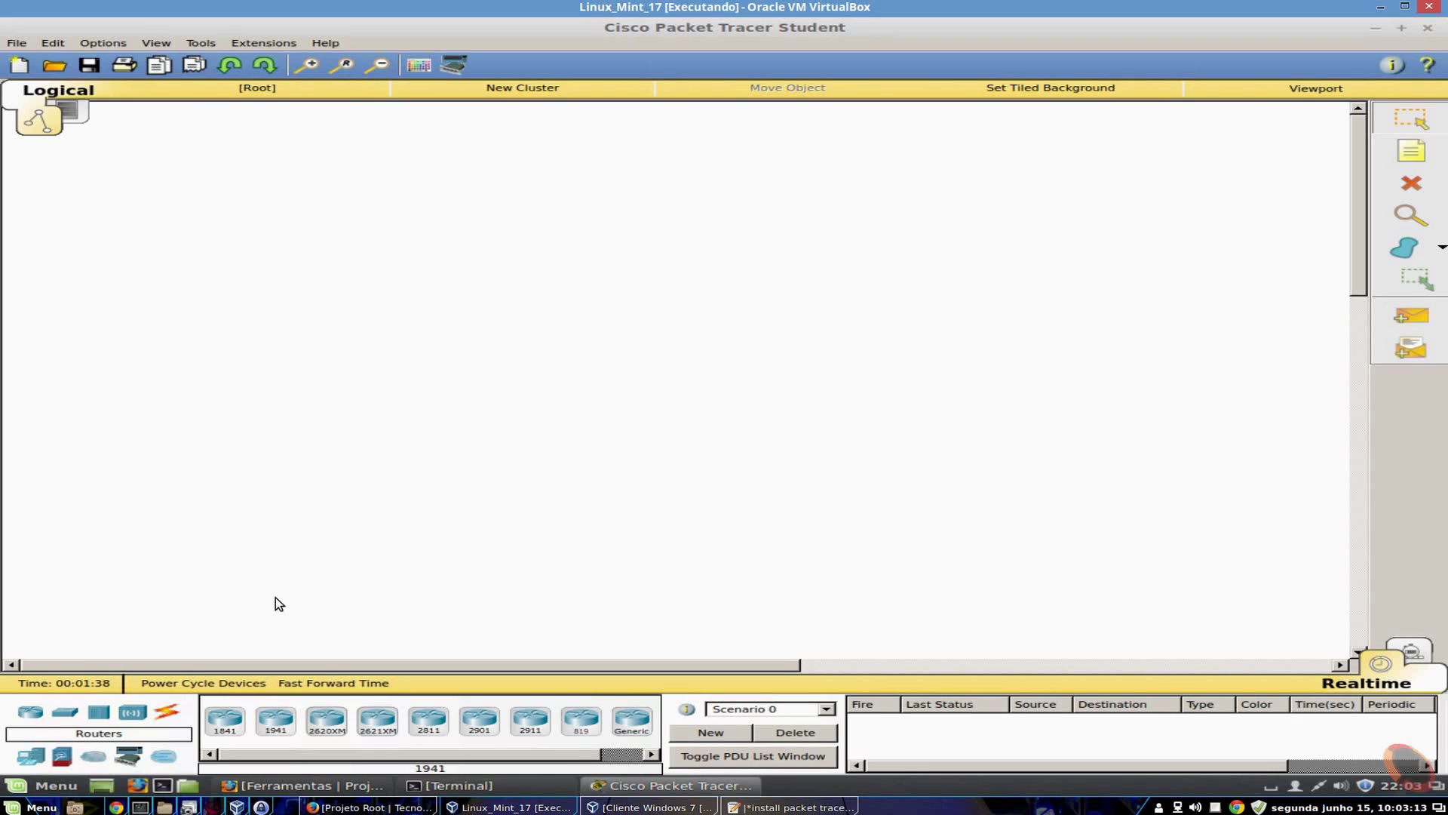
# Place a 2960 switch in the upper-left part of the empty logical workspace.
pyautogui.click(64, 715)
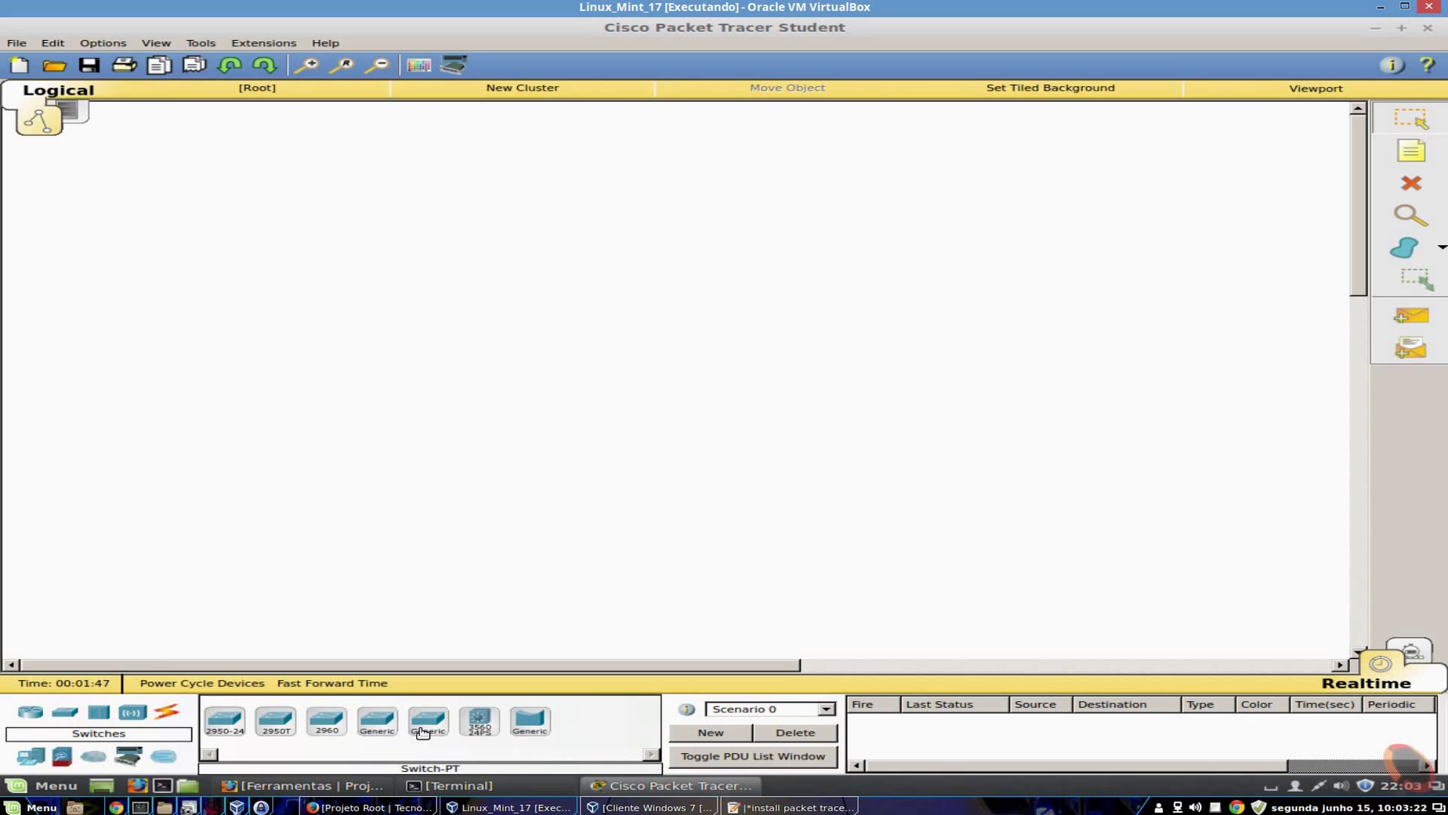
pyautogui.click(341, 725)
pyautogui.click(332, 726)
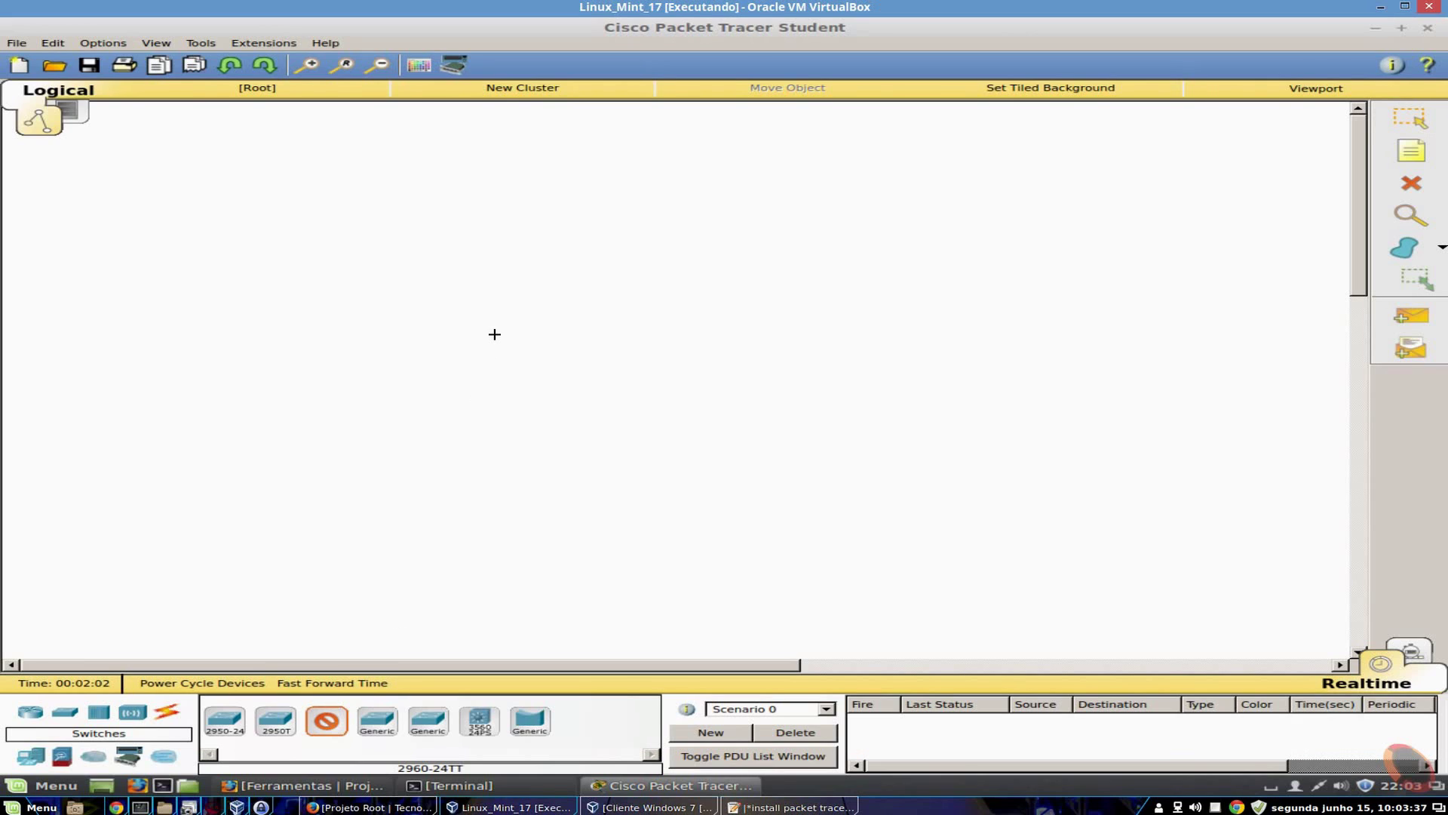
pyautogui.click(463, 305)
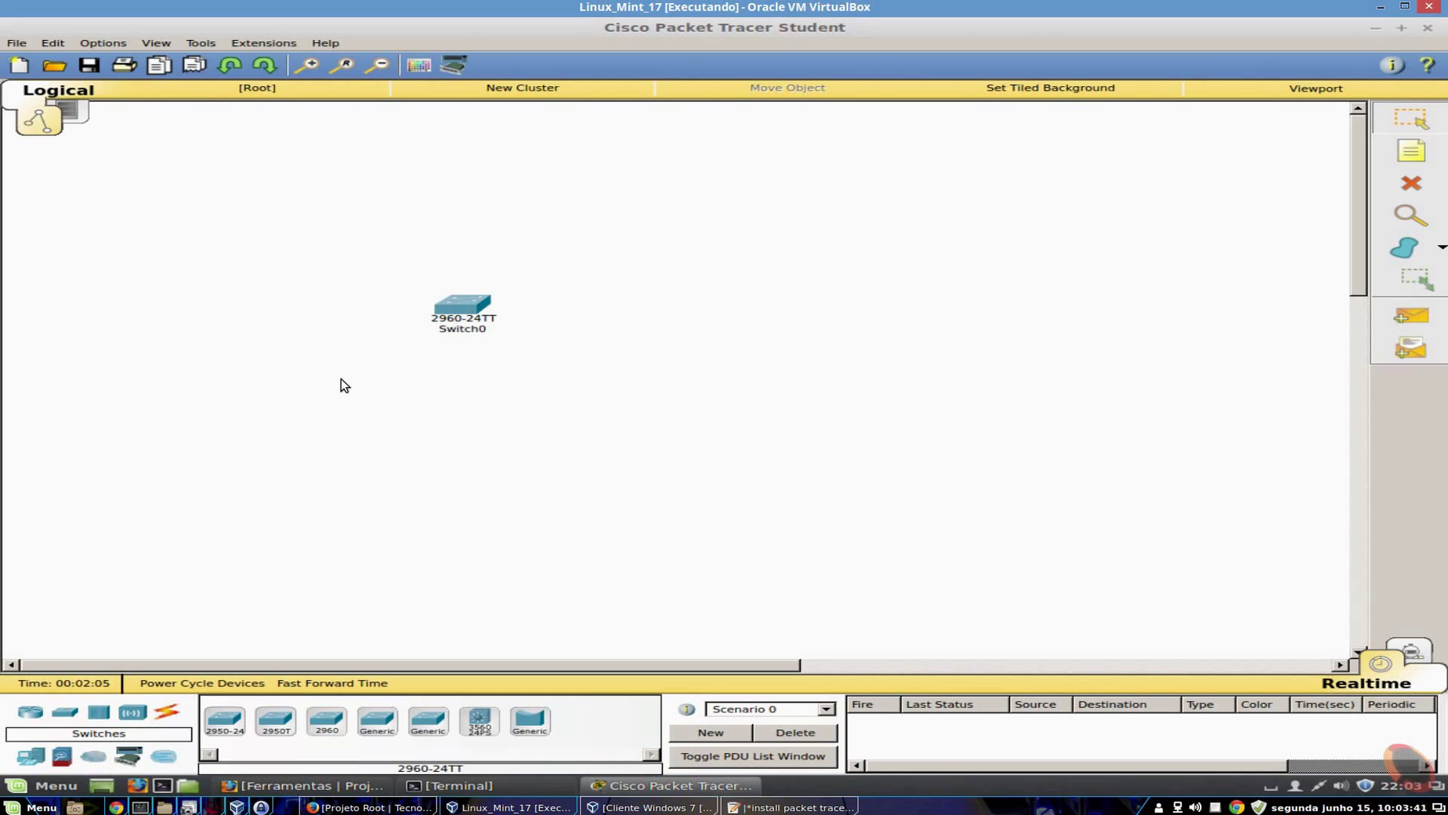
# Rename the 2960 switch as "Switch da TI".
pyautogui.click(474, 329)
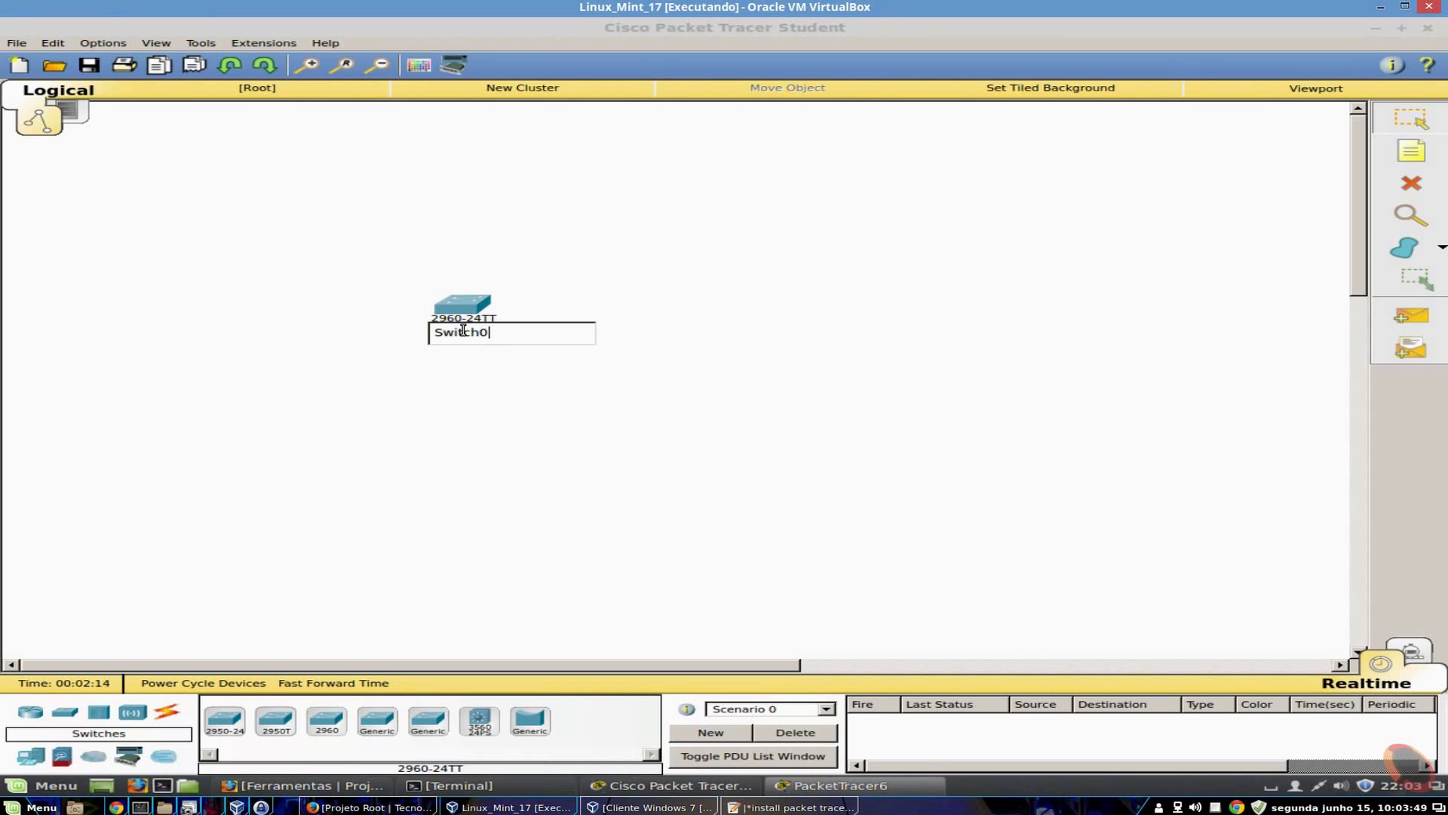
pyautogui.moveTo(490, 332); pyautogui.dragTo(416, 334)
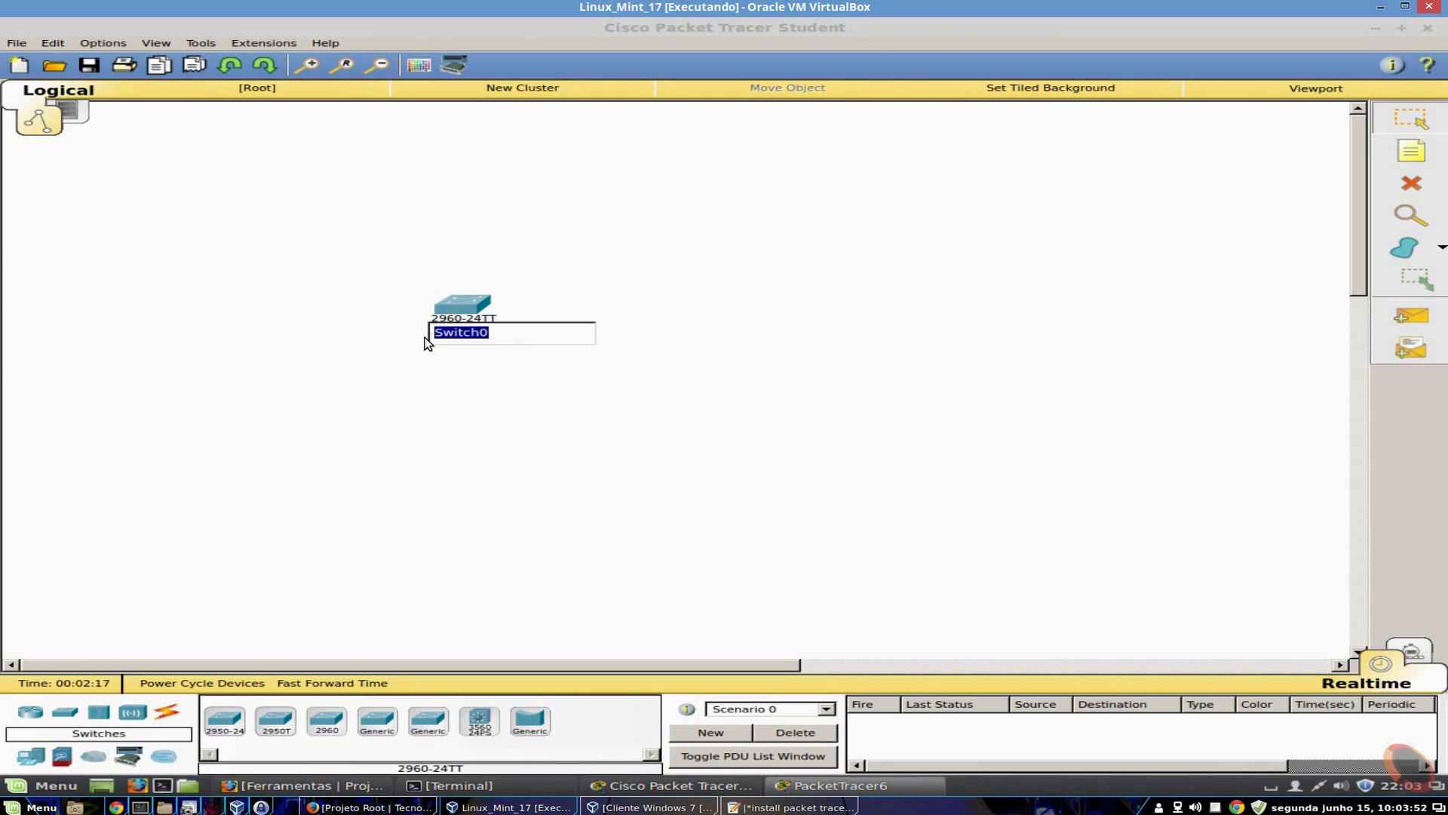
pyautogui.press('Right')
pyautogui.press('BackSpace')
pyautogui.write('da TI')
pyautogui.click(482, 403)
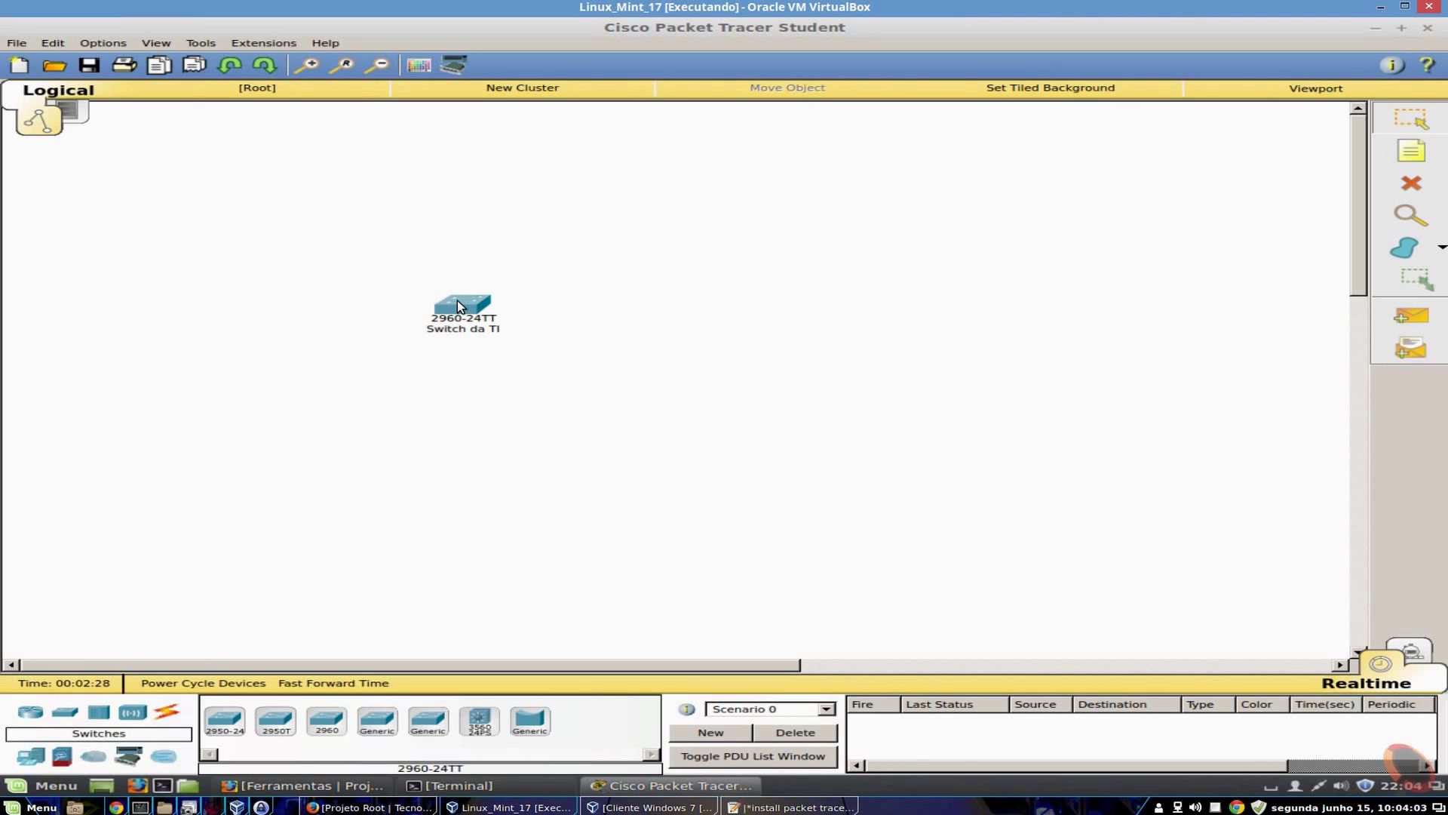
# Examine the physical device view of Switch da TI enlarged and at original size, including its ports along the full width.
pyautogui.moveTo(458, 306)
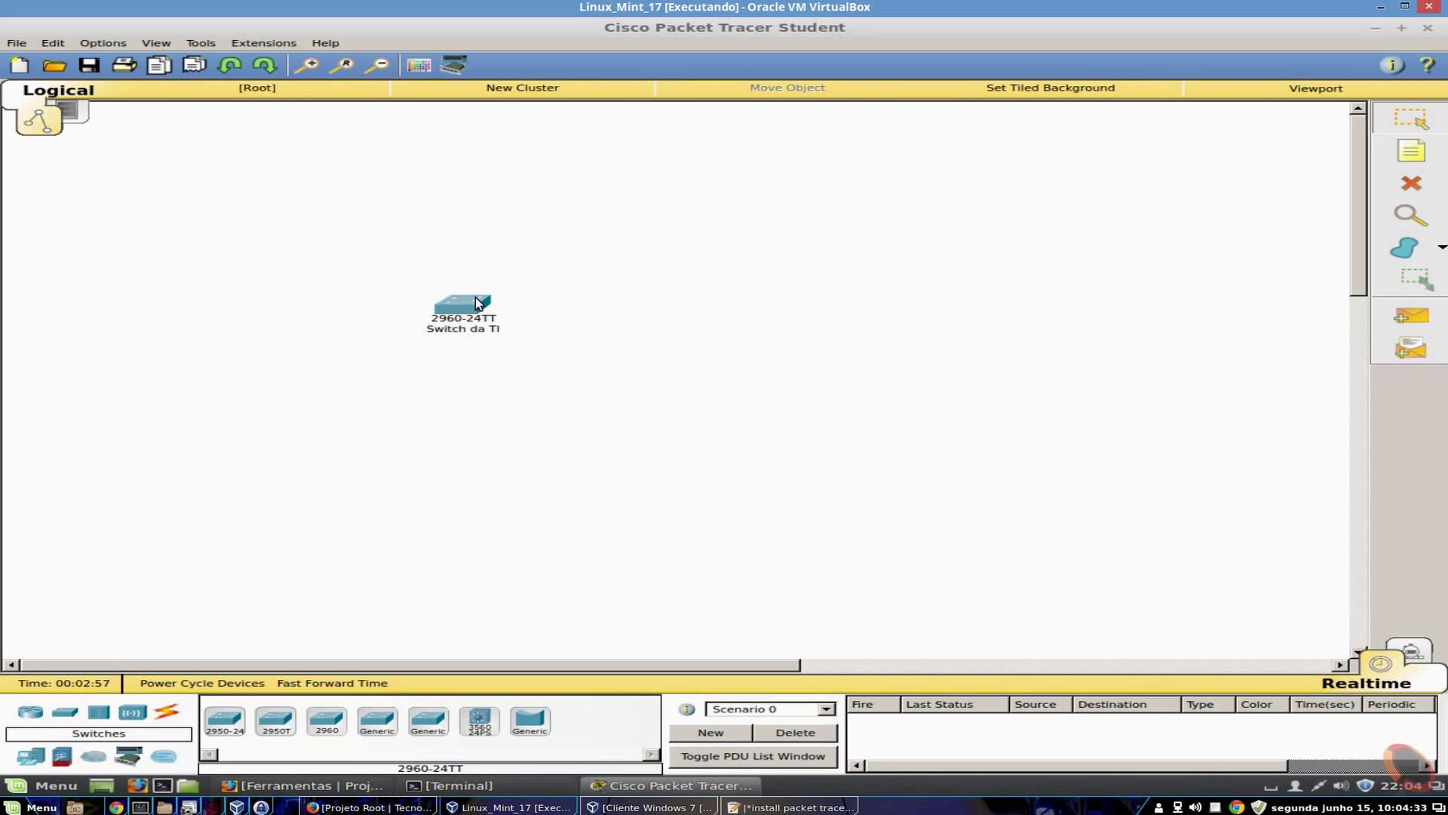
pyautogui.click(463, 304)
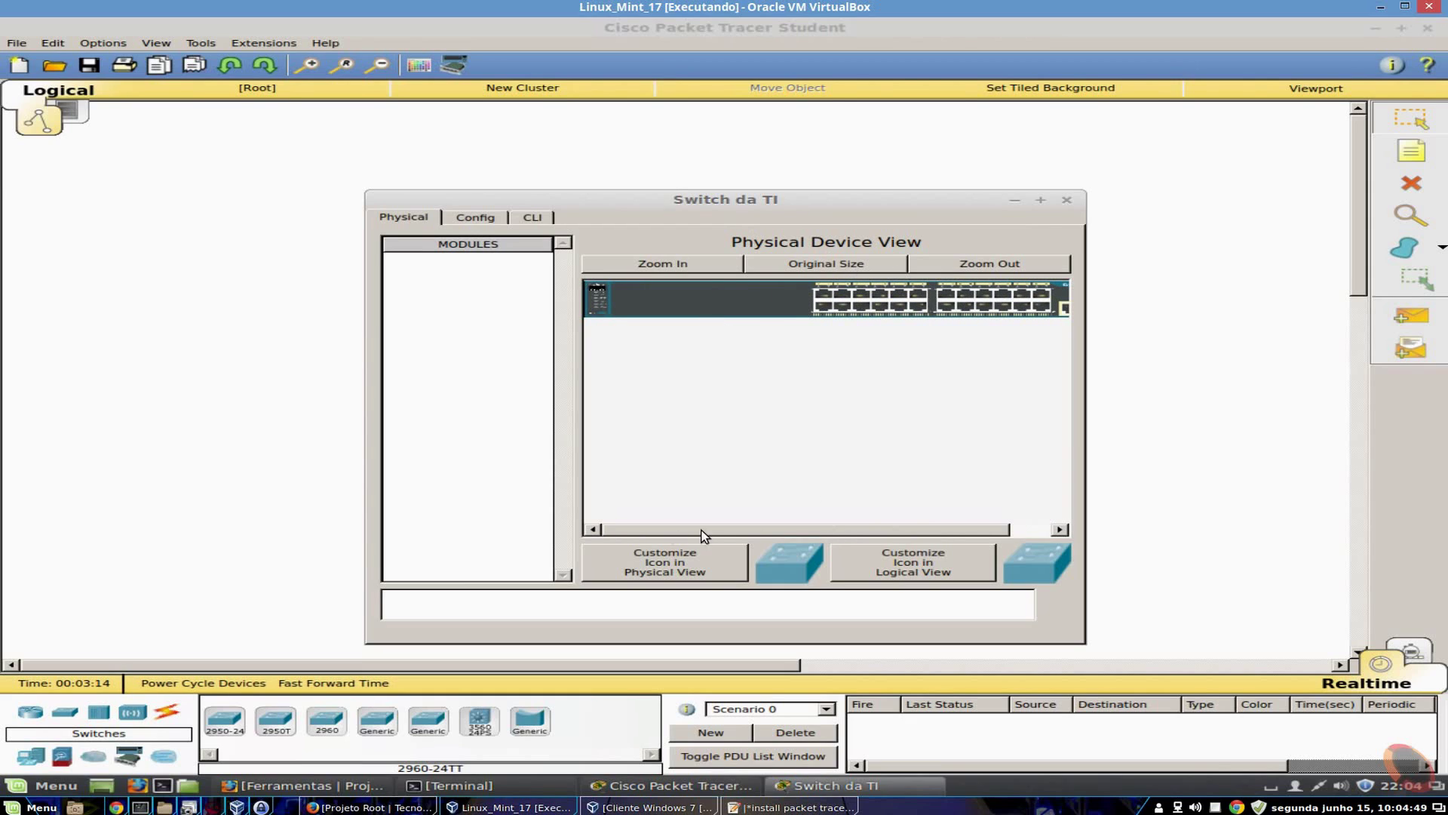
pyautogui.click(672, 266)
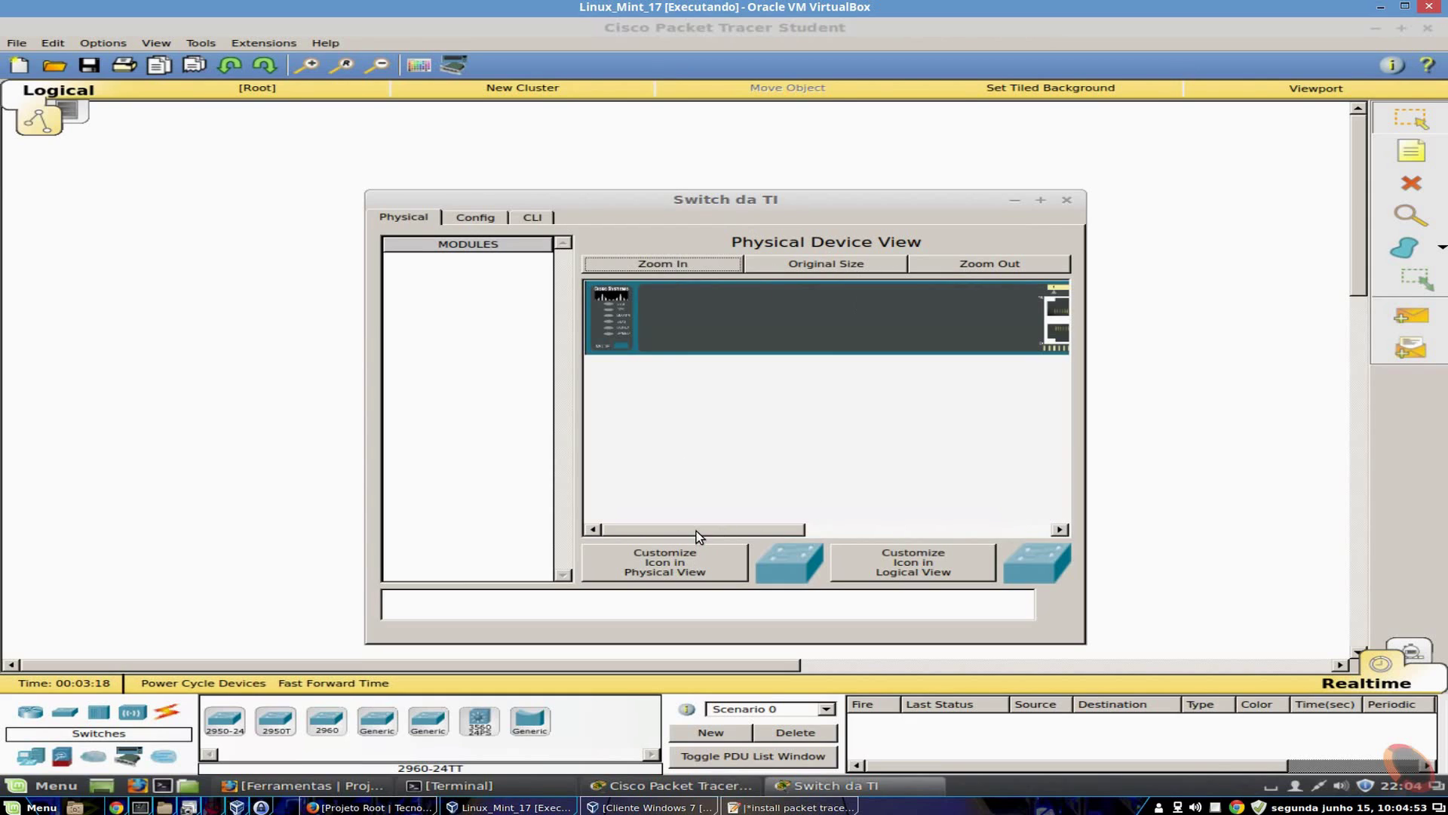
pyautogui.moveTo(696, 532); pyautogui.dragTo(600, 541)
pyautogui.click(829, 266)
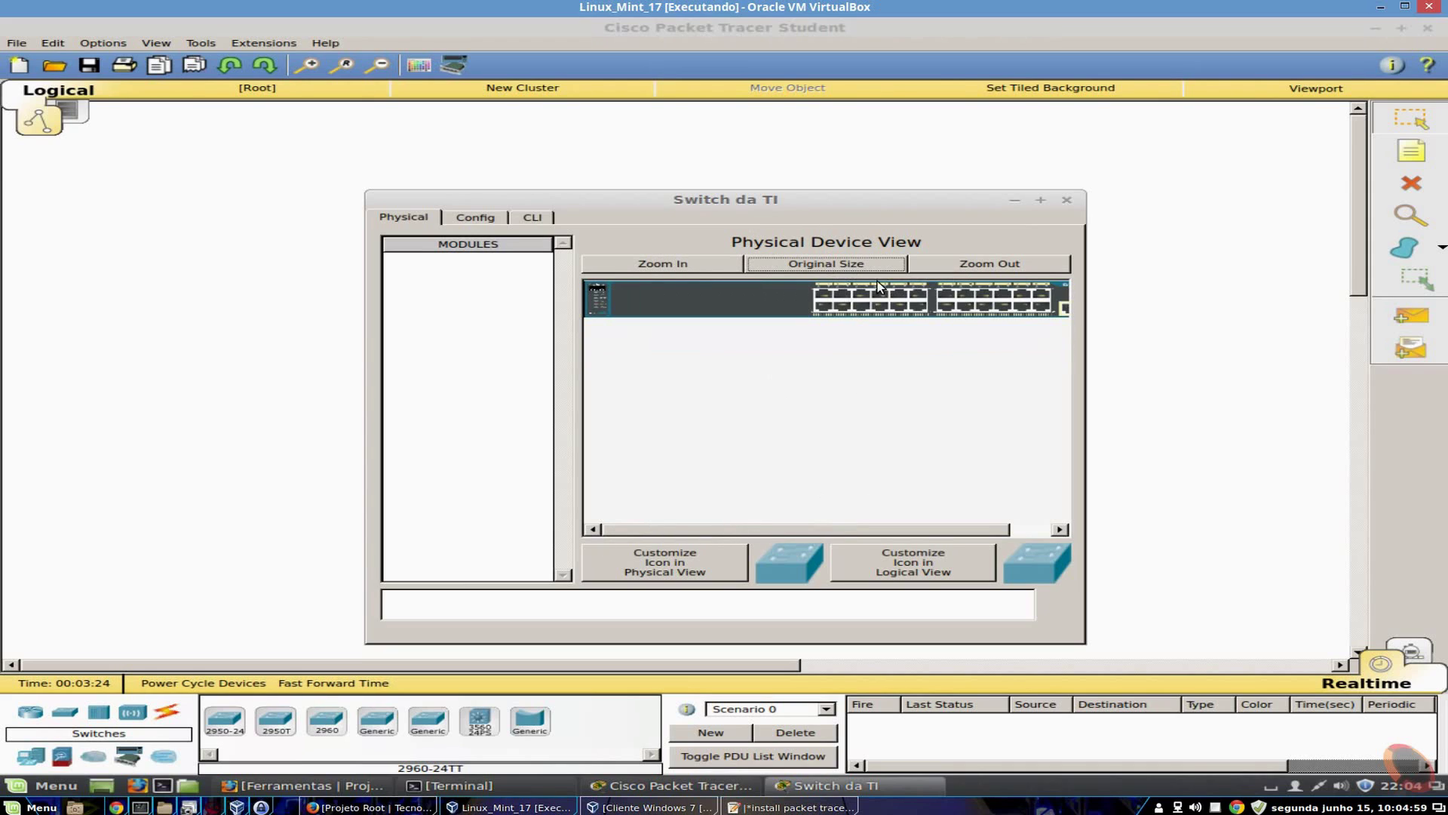
pyautogui.moveTo(885, 528); pyautogui.dragTo(914, 531)
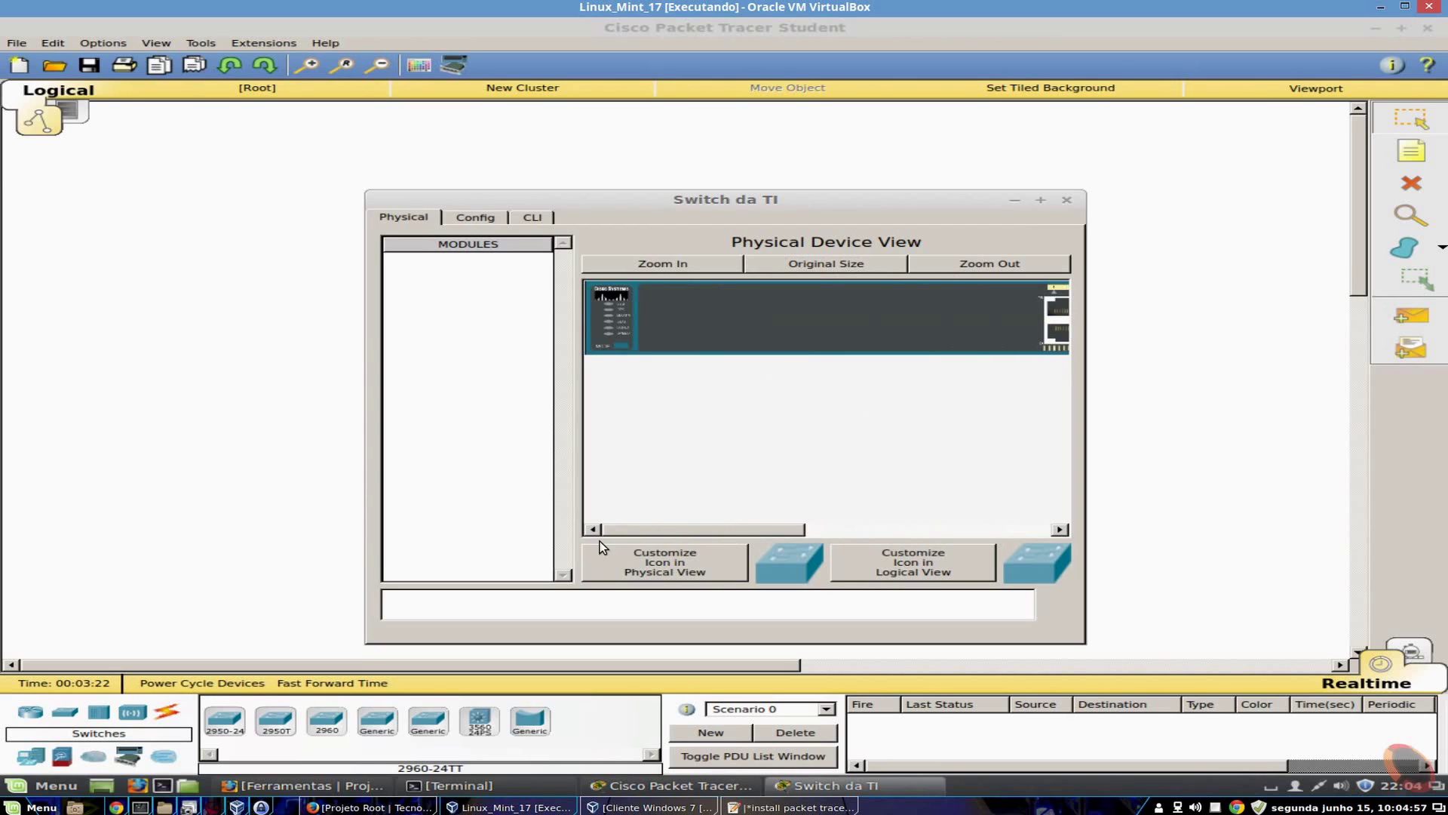
pyautogui.click(830, 265)
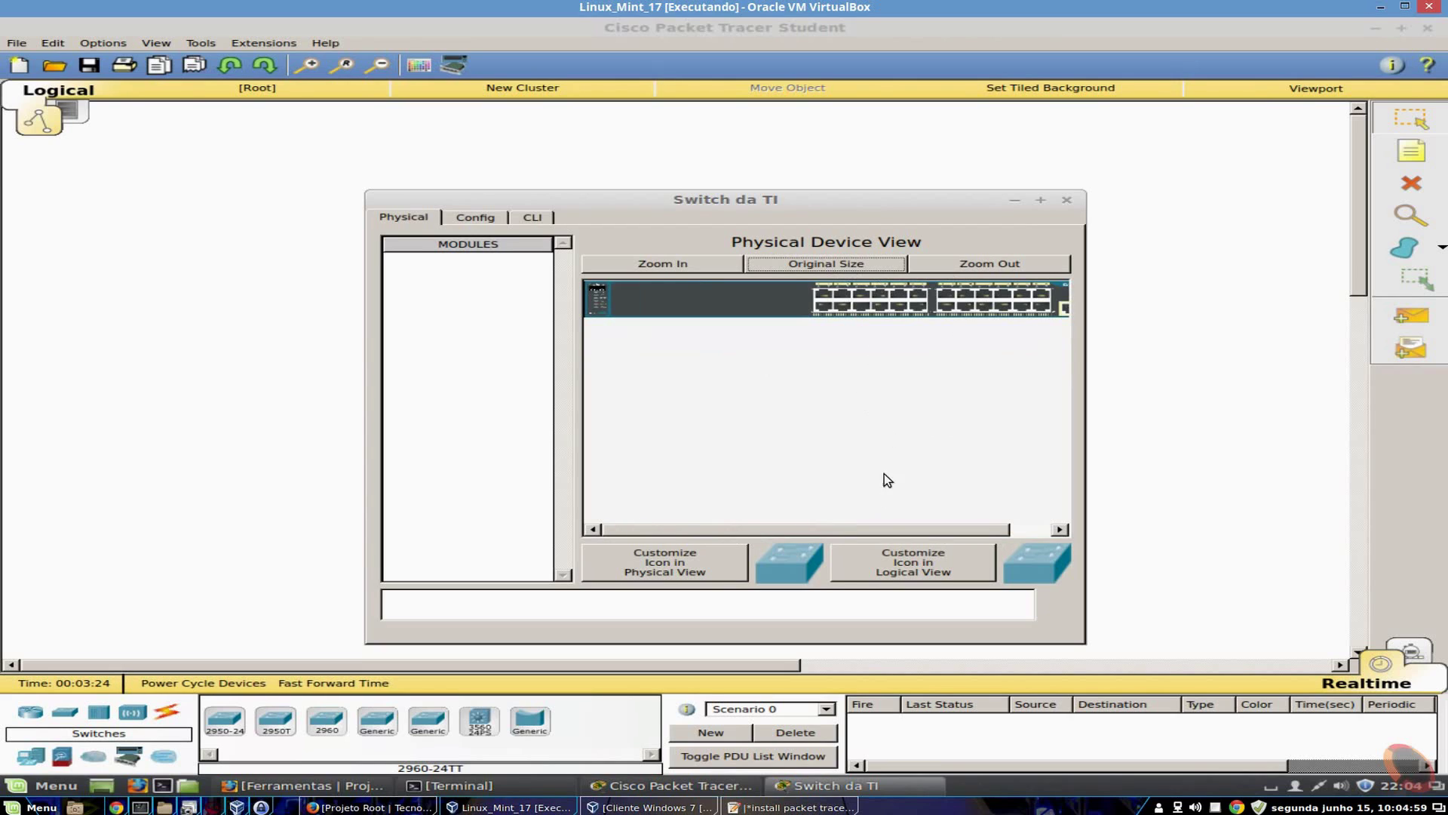
pyautogui.moveTo(886, 530)
pyautogui.mouseDown()
pyautogui.moveTo(975, 530)
pyautogui.moveTo(915, 531)
pyautogui.mouseUp()
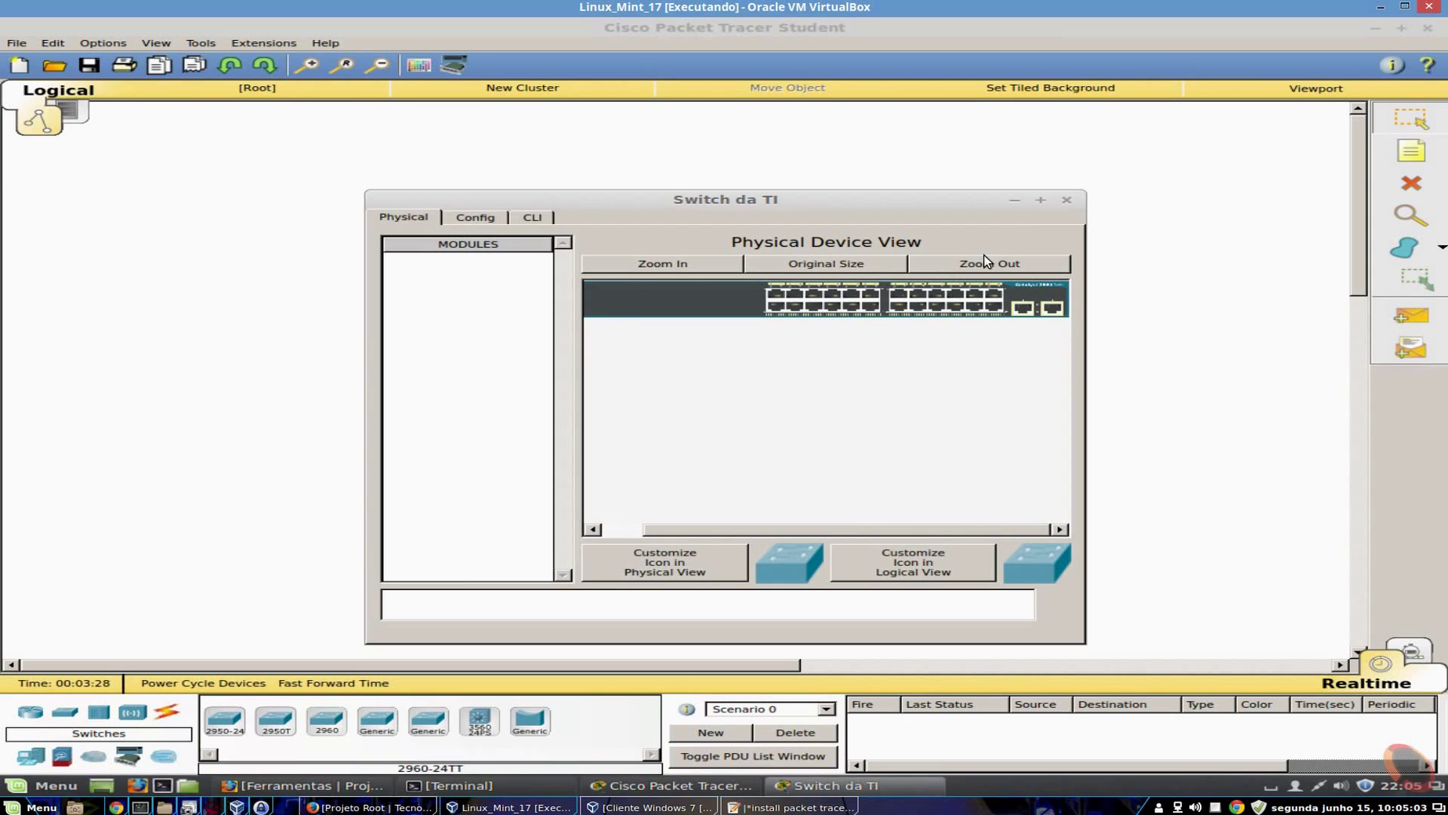
pyautogui.click(826, 264)
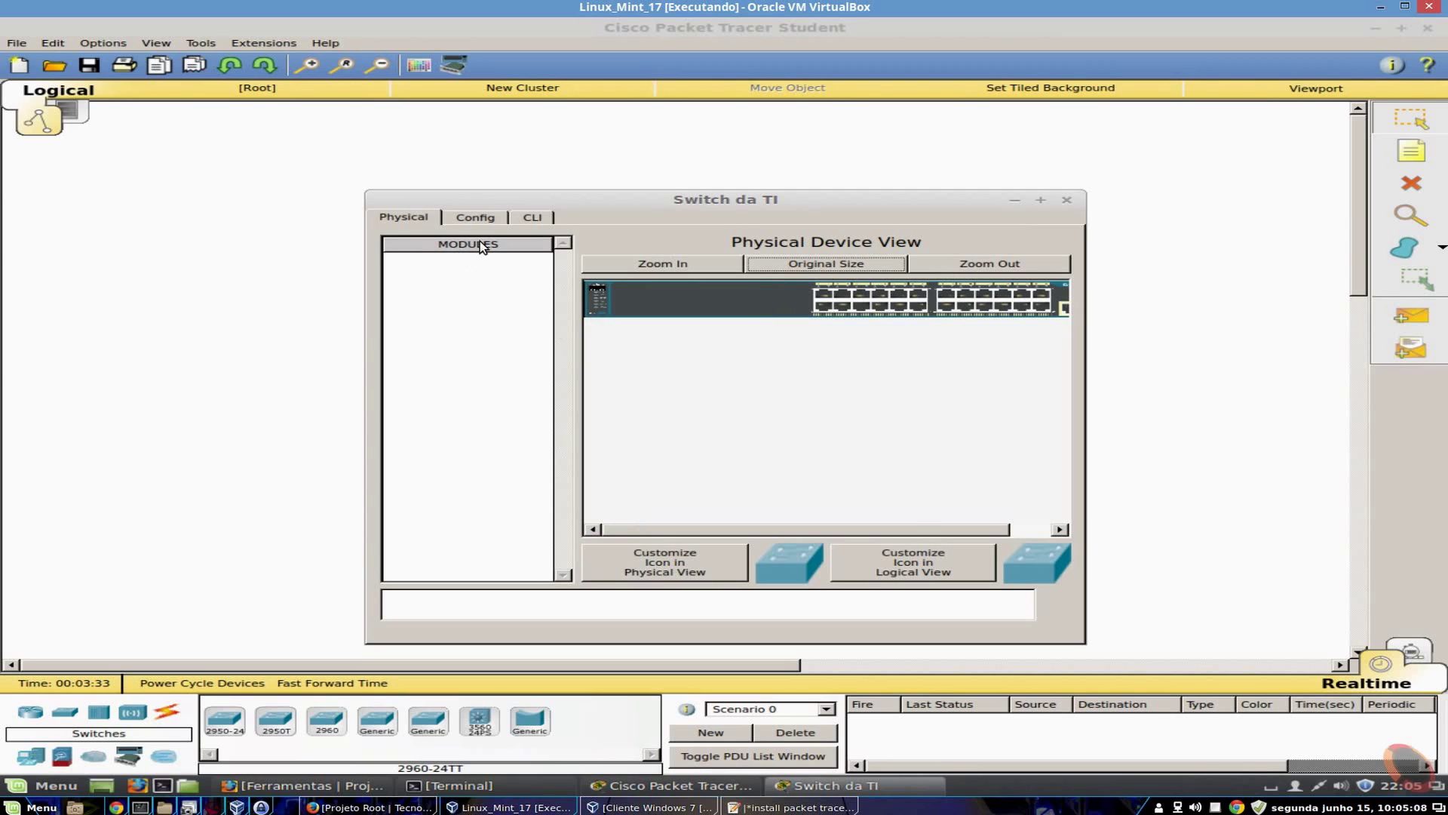
# Review the global configuration settings of Switch da TI and its full list of interfaces.
pyautogui.click(475, 217)
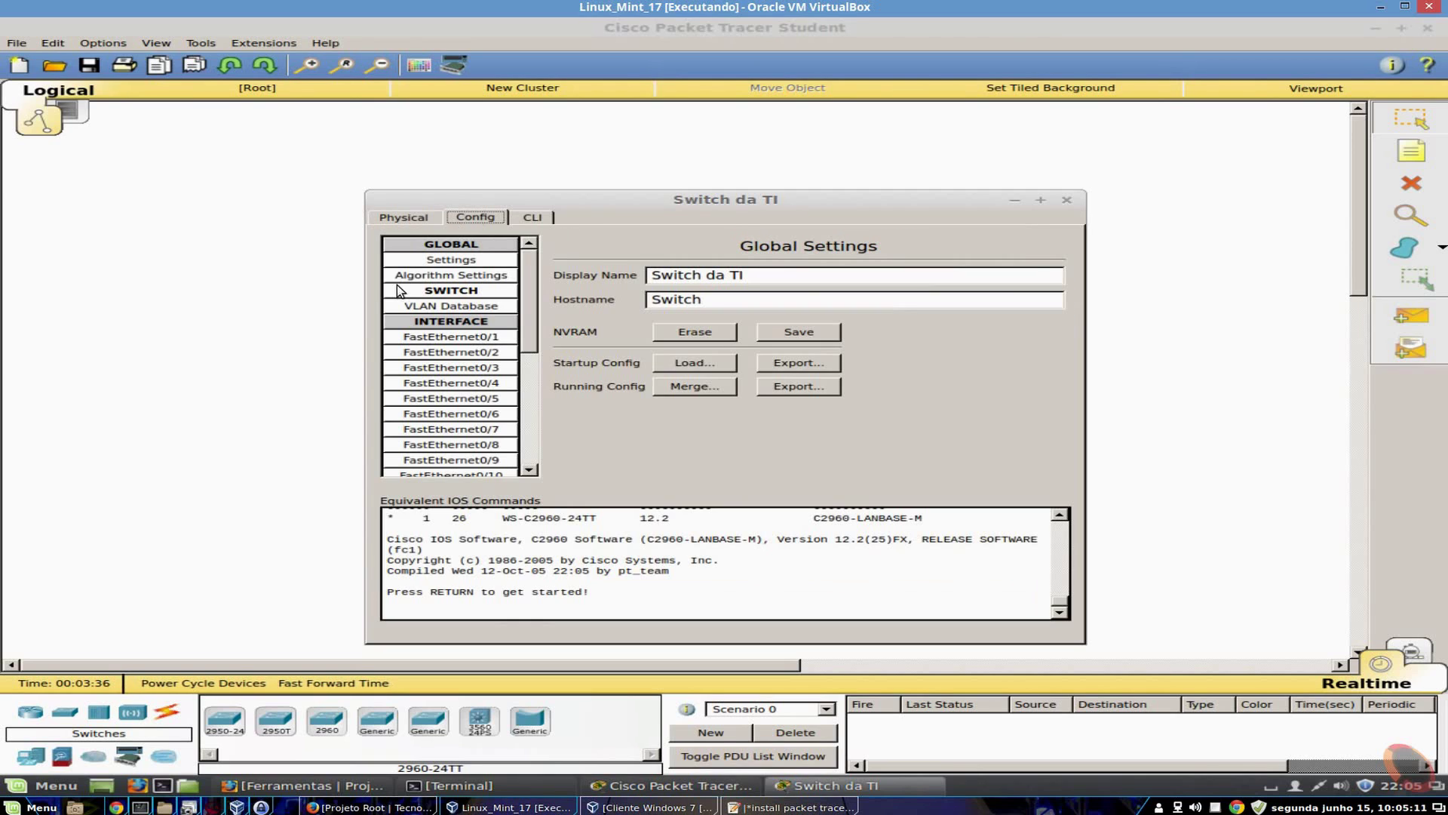
pyautogui.click(403, 217)
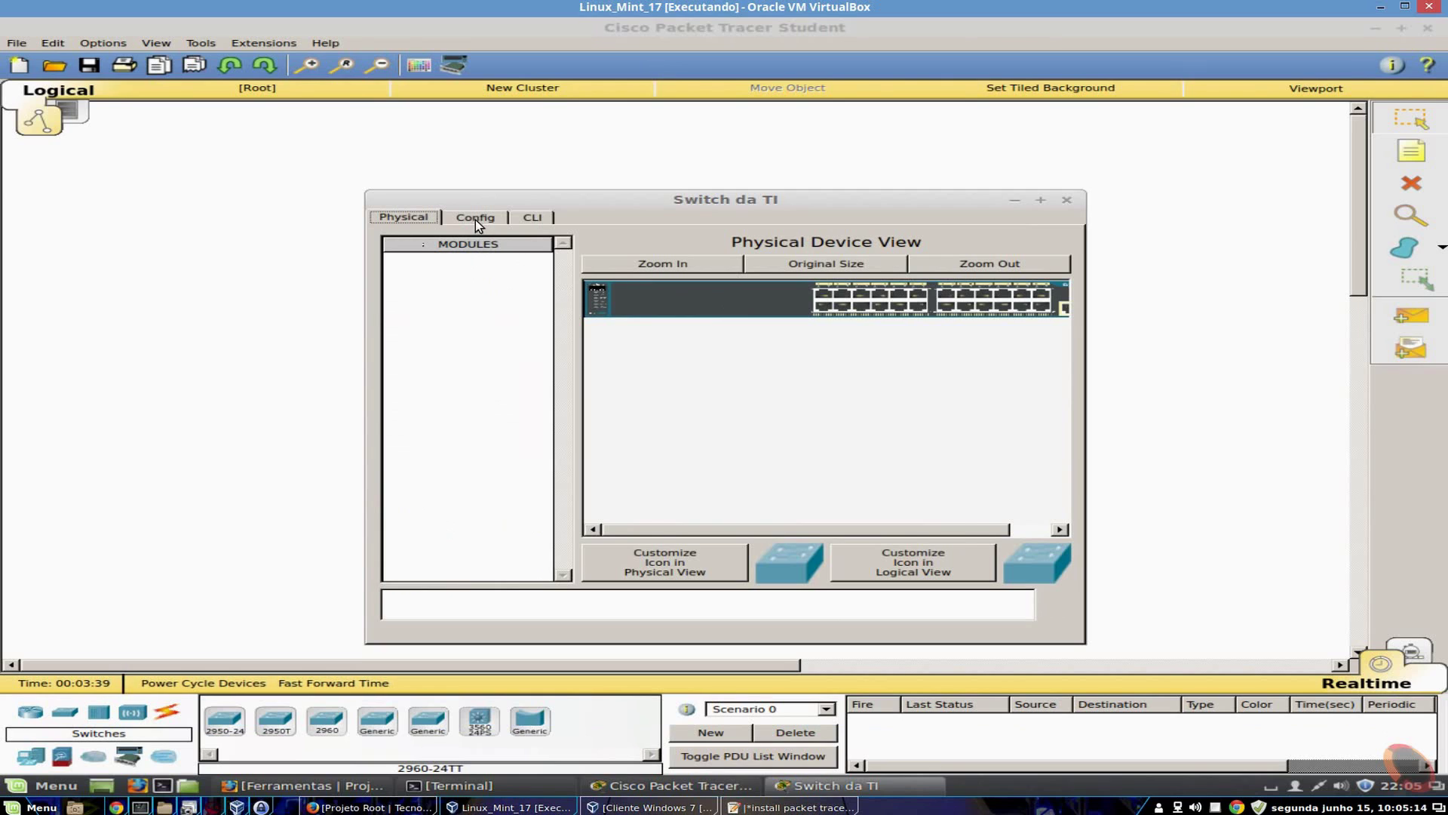
pyautogui.click(475, 218)
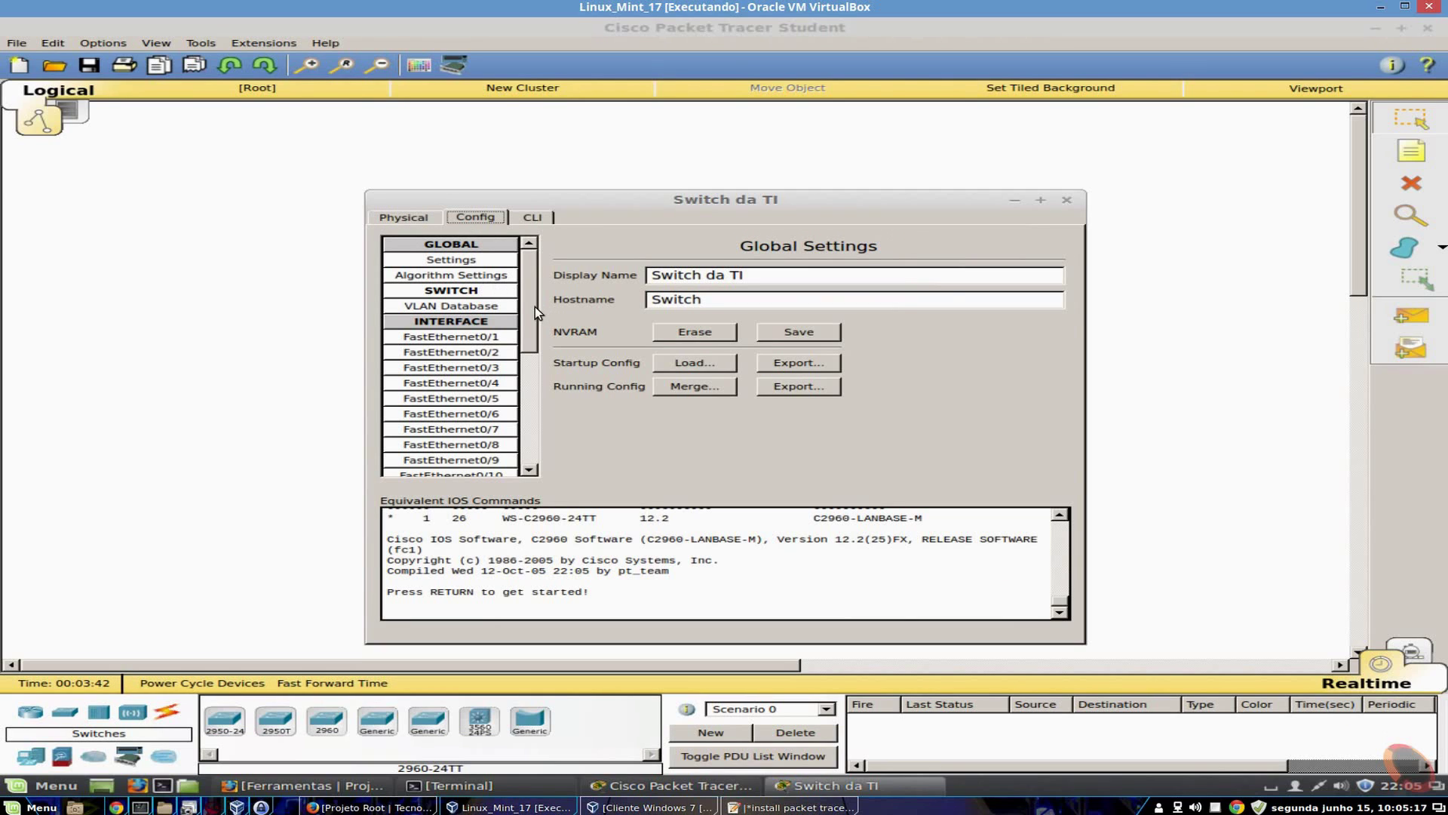
pyautogui.moveTo(536, 307); pyautogui.dragTo(518, 456)
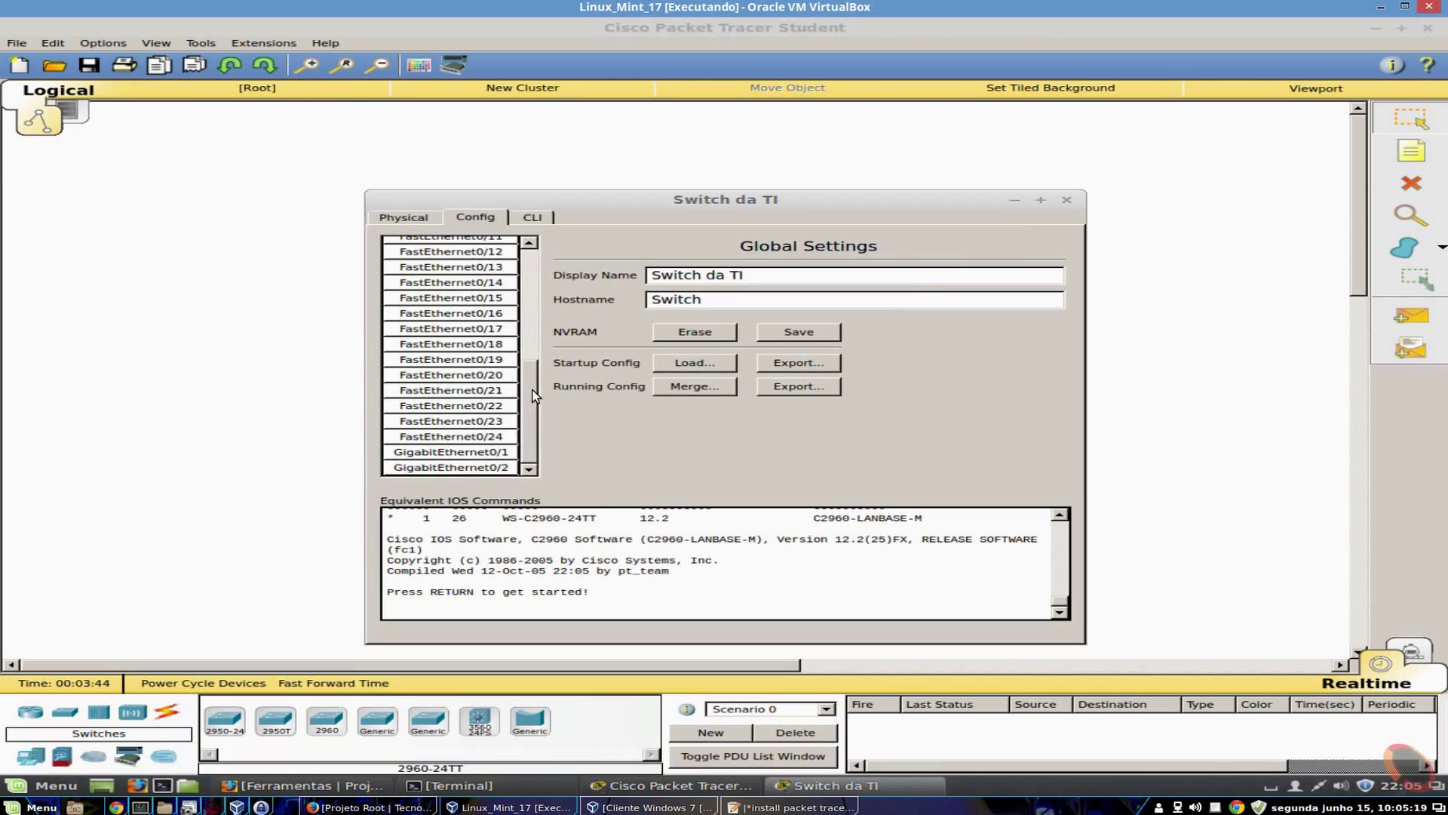
pyautogui.moveTo(534, 396); pyautogui.dragTo(491, 273)
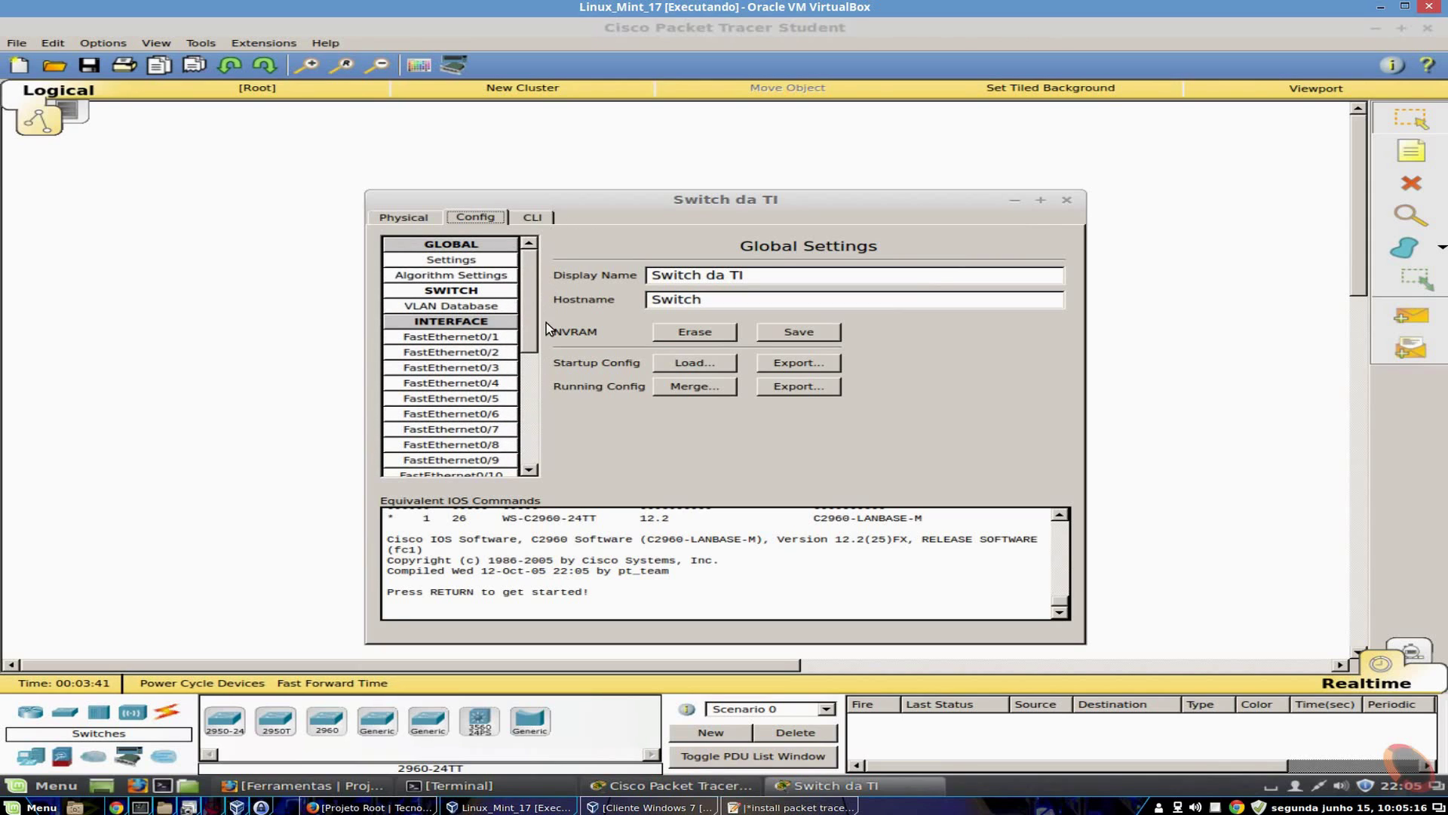
pyautogui.moveTo(536, 306); pyautogui.dragTo(528, 343)
pyautogui.moveTo(526, 280)
pyautogui.mouseDown()
pyautogui.moveTo(529, 323)
pyautogui.moveTo(543, 255)
pyautogui.moveTo(532, 263)
pyautogui.mouseUp()
# Inspect the FastEthernet0/1 settings of Switch da TI and its port mode options, keeping Access selected.
pyautogui.click(481, 338)
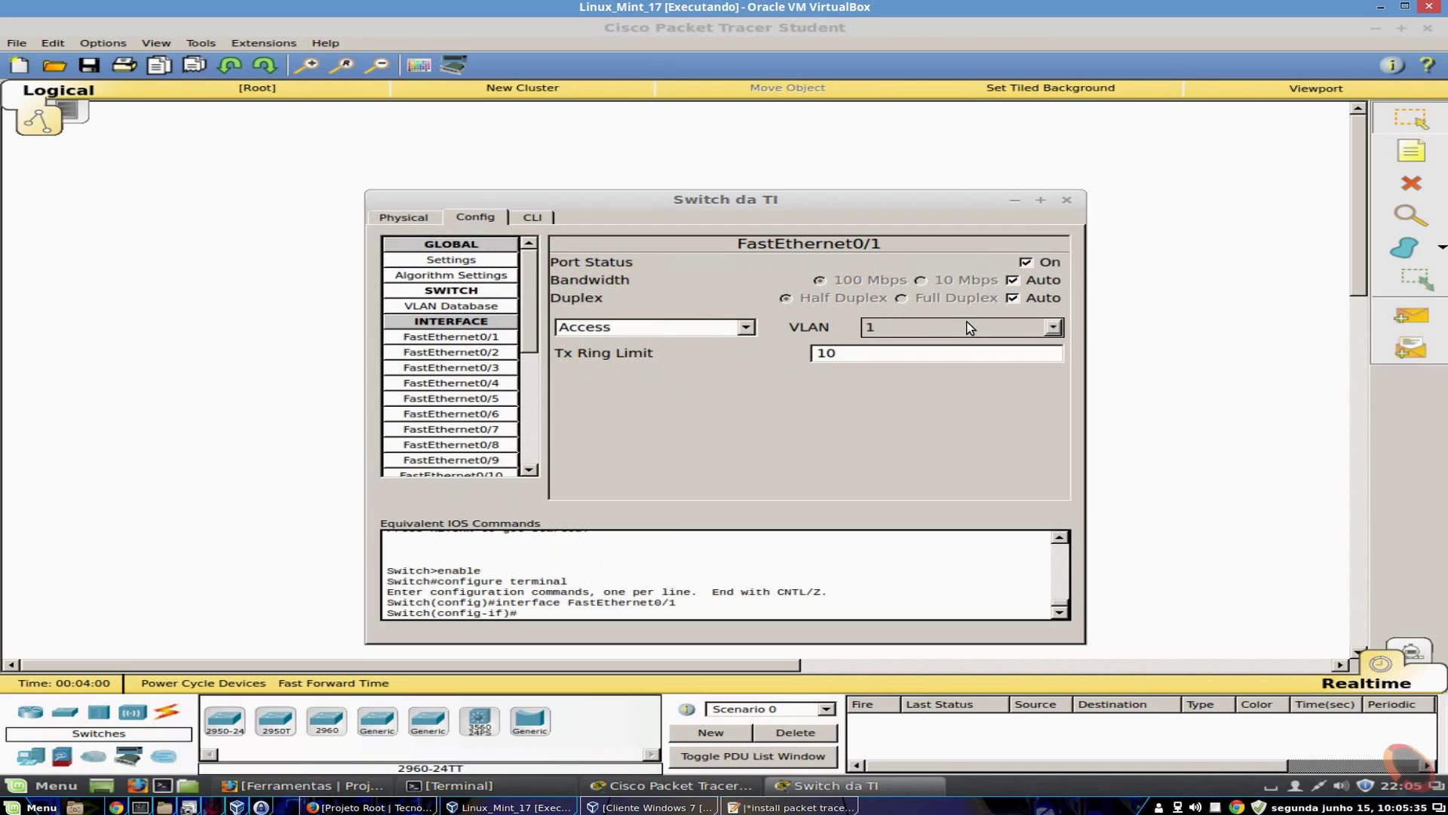
pyautogui.scroll(-1, 528, 319)
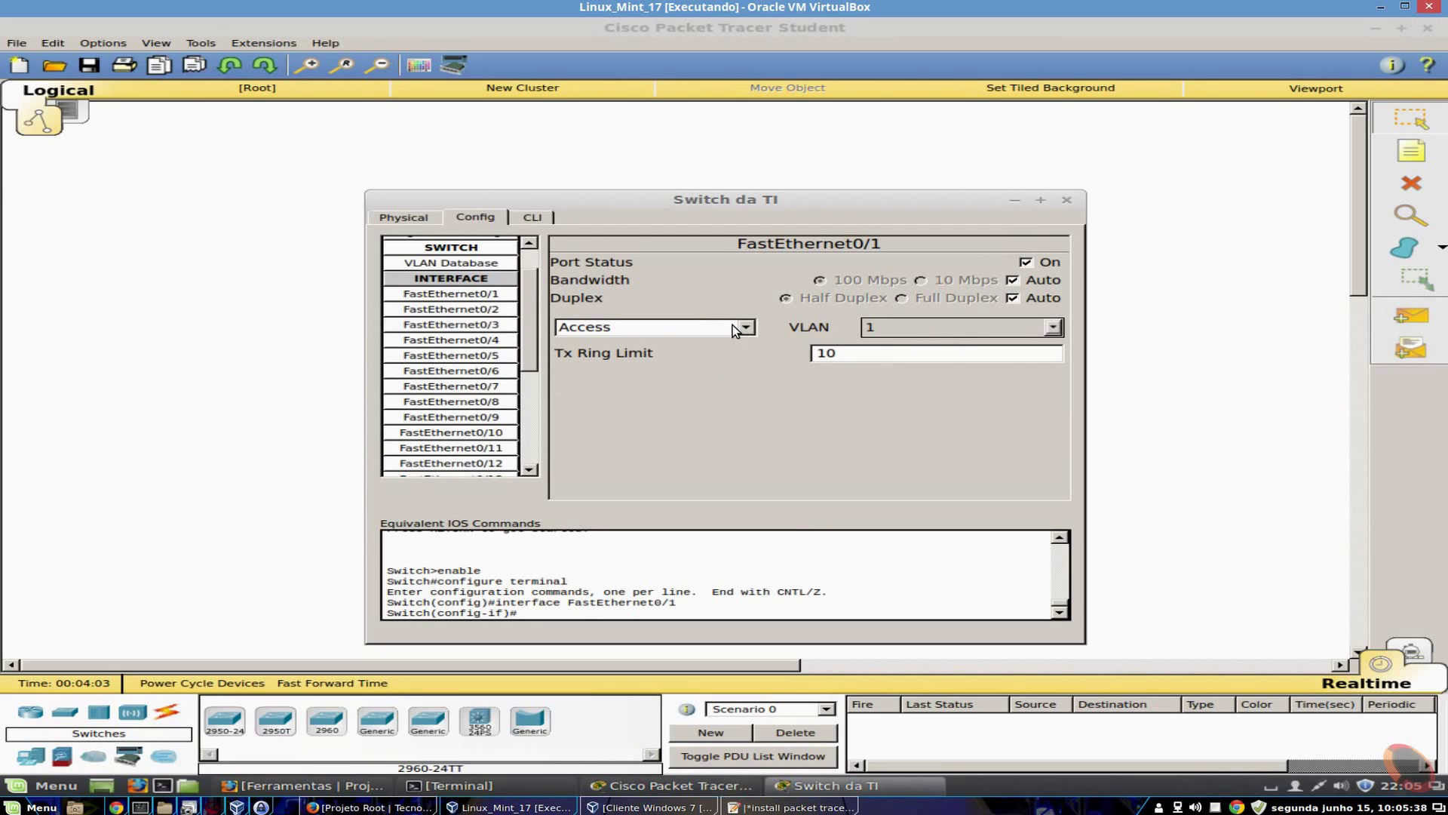
pyautogui.click(732, 326)
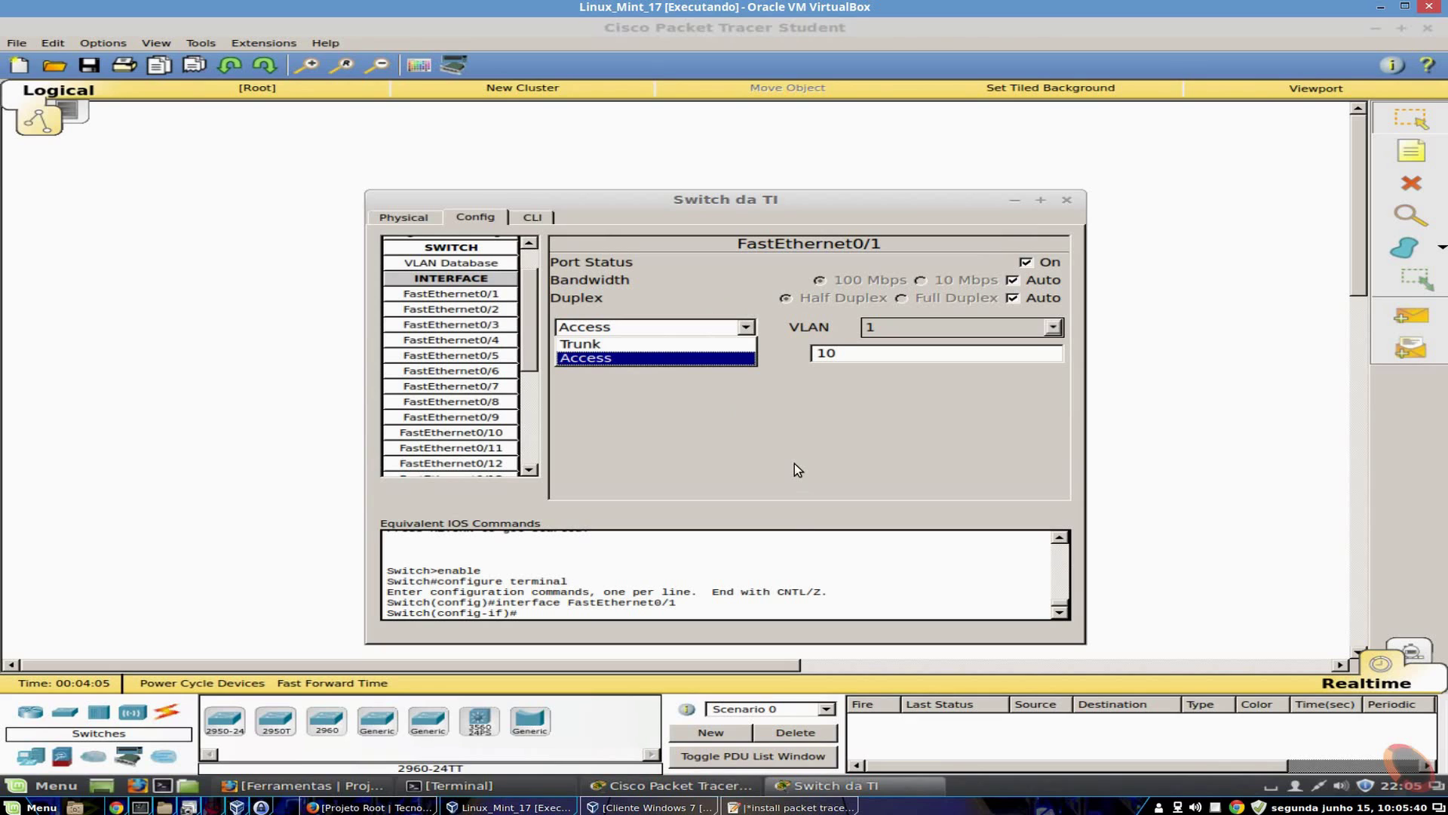
pyautogui.click(649, 357)
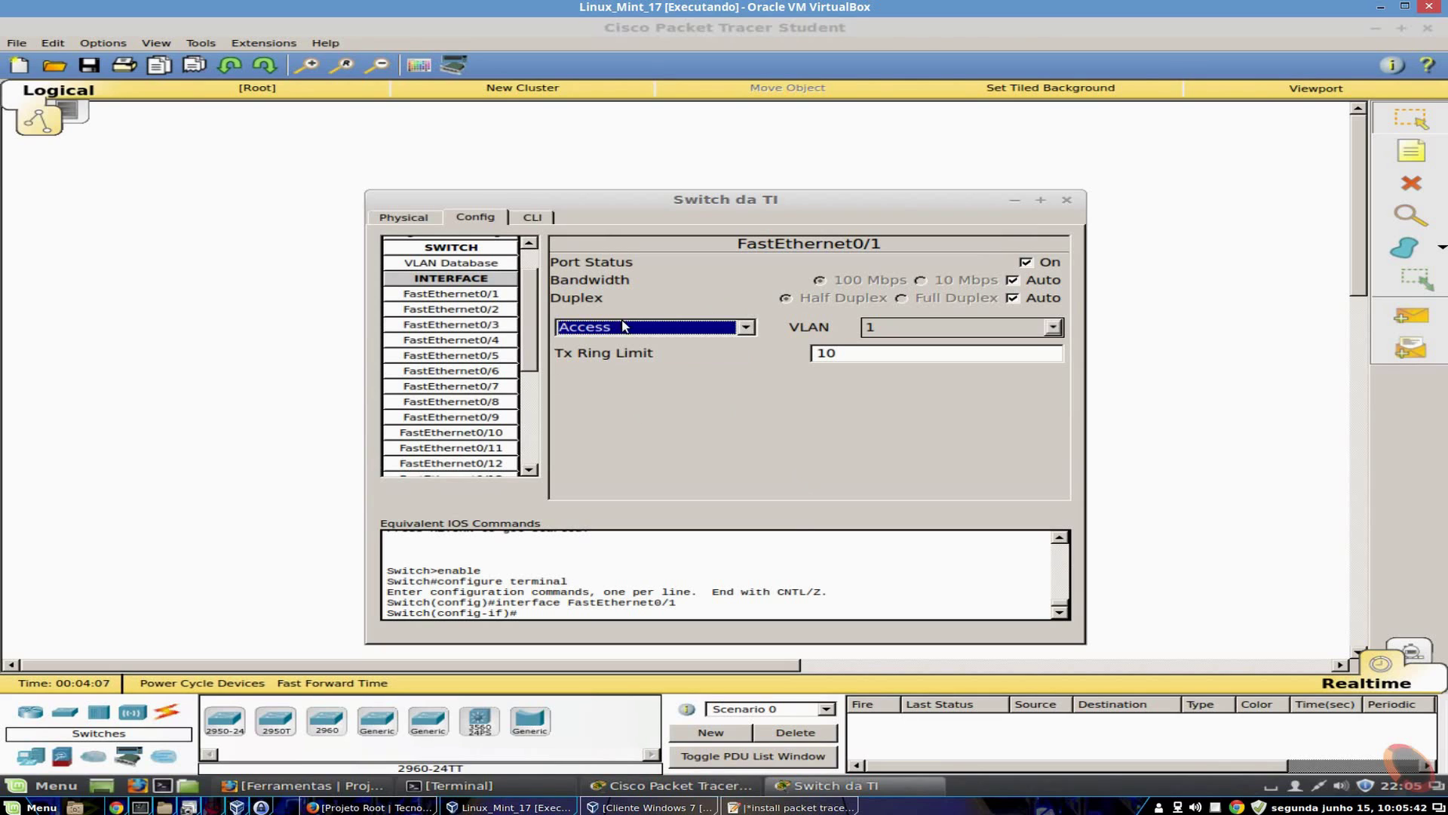
# Look over the IOS command line, configuration and physical view of Switch da TI, and close its device window.
pyautogui.click(535, 218)
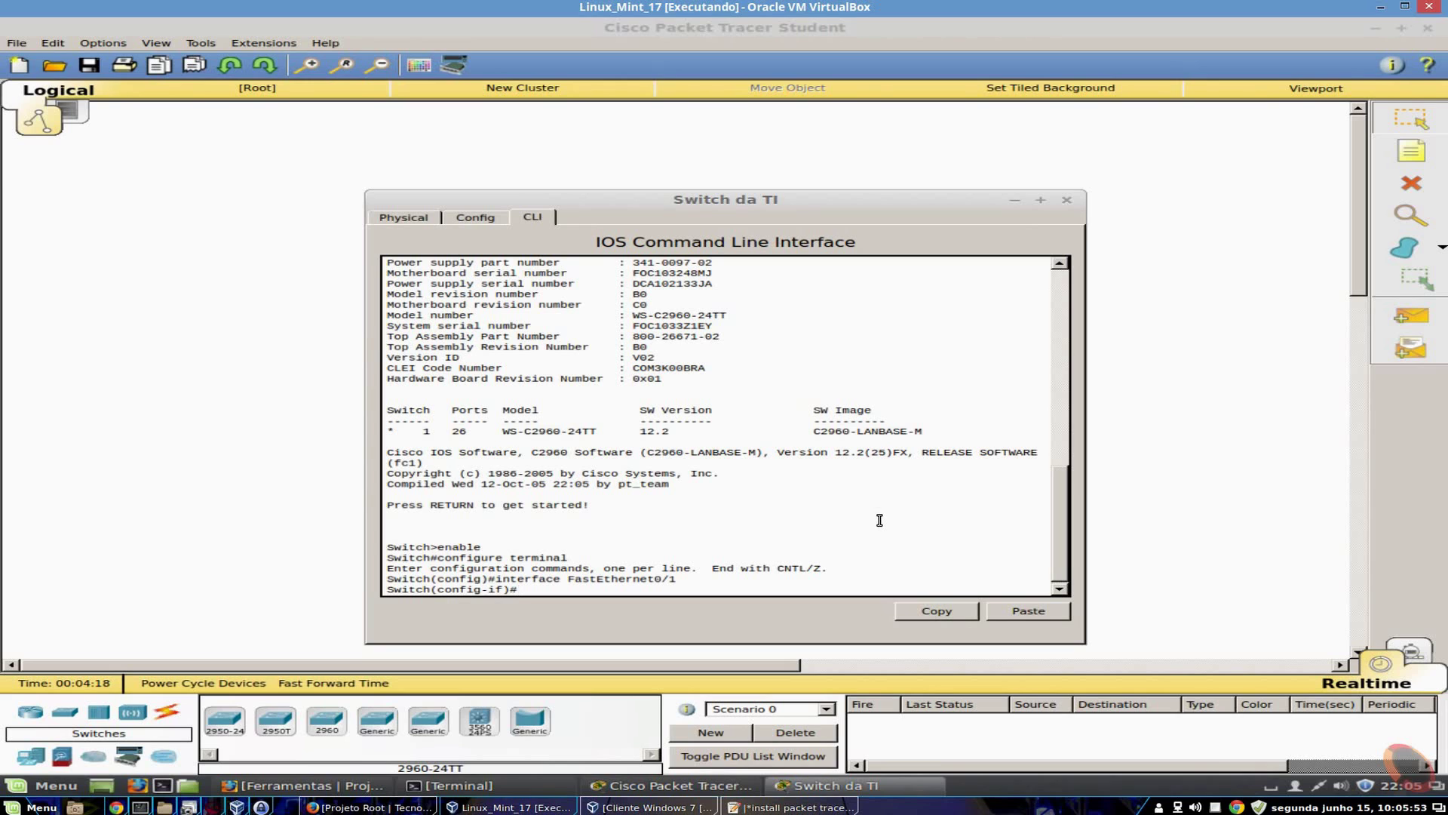
pyautogui.click(489, 217)
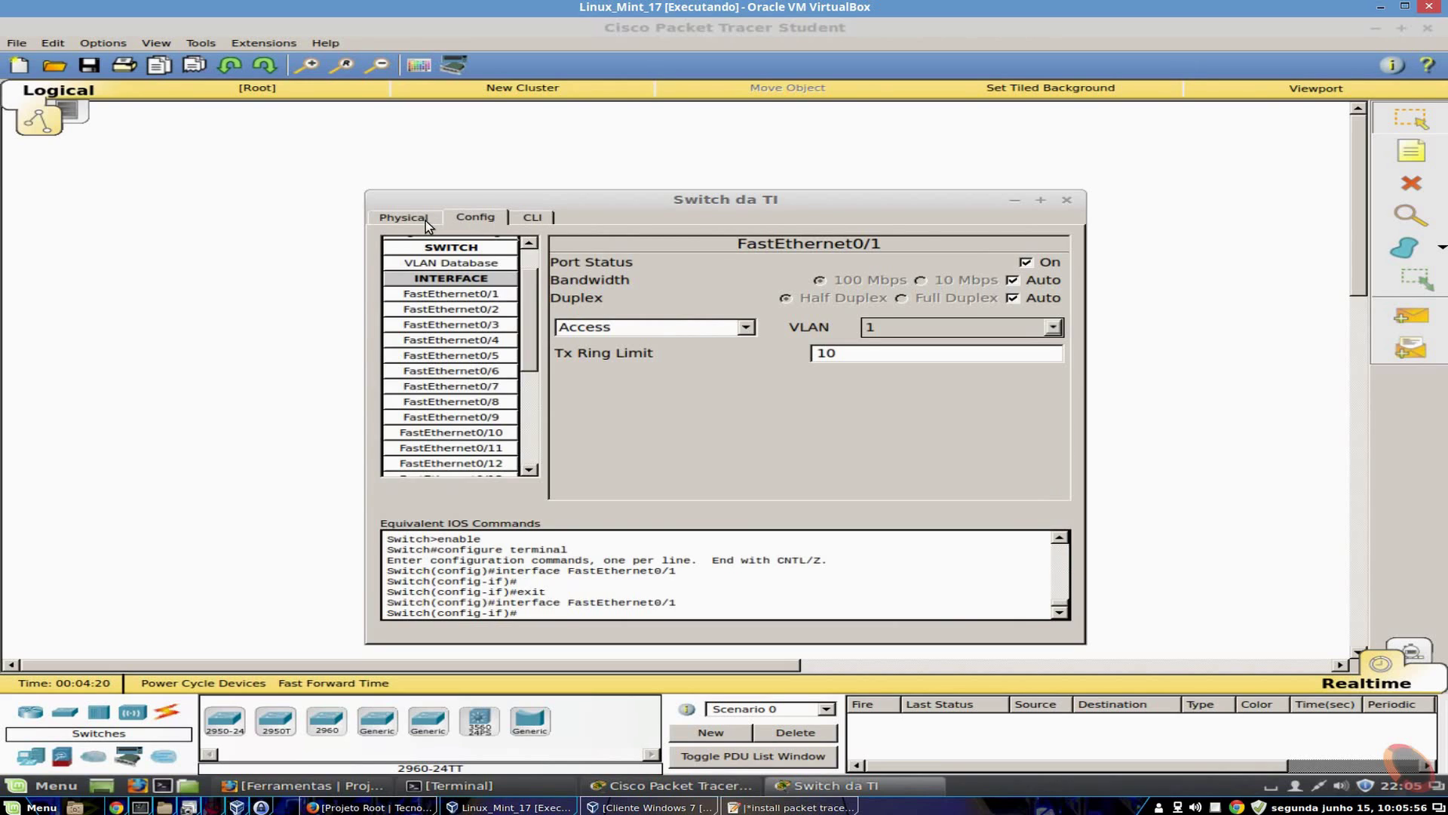
pyautogui.click(417, 219)
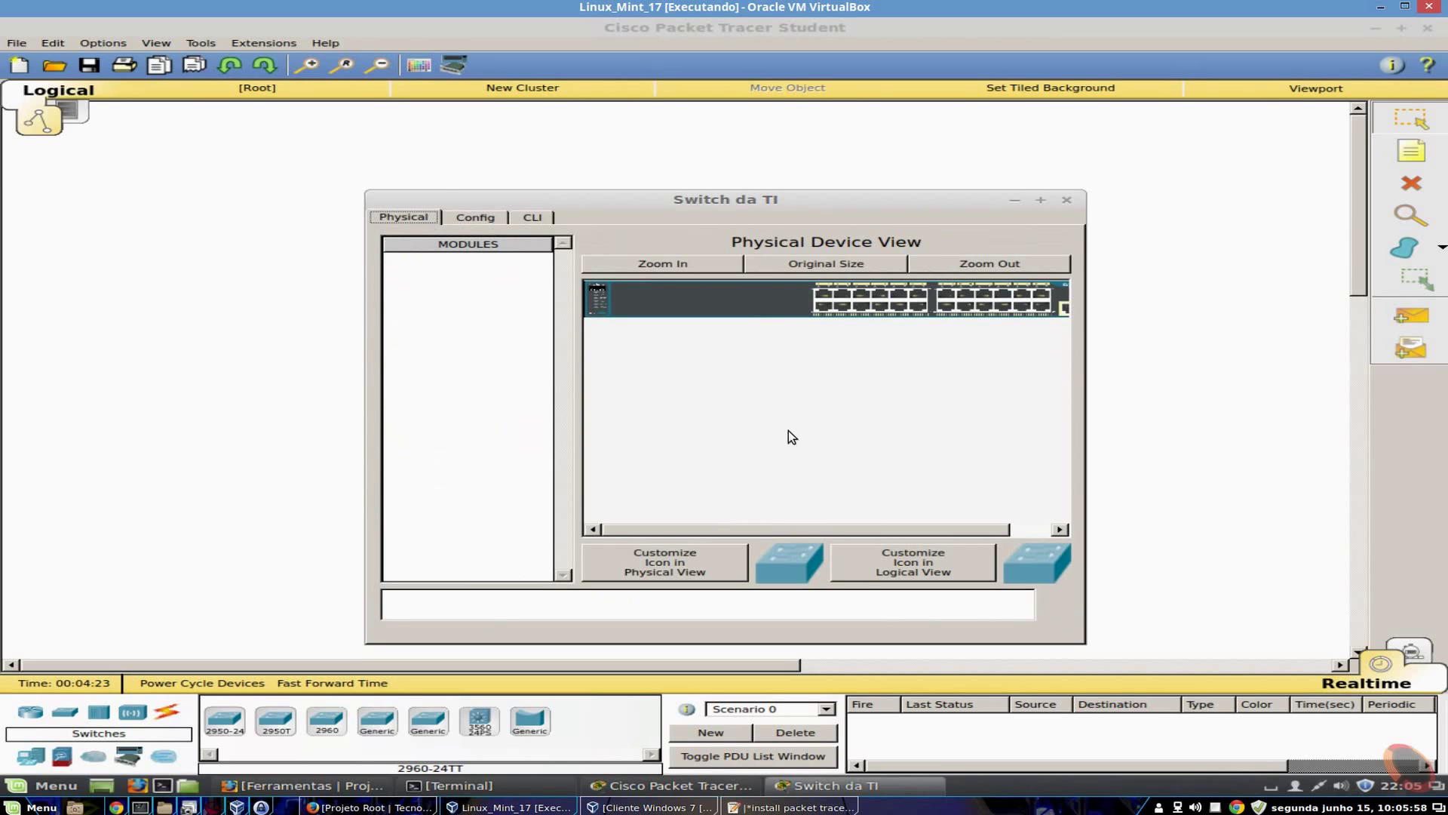
pyautogui.click(492, 220)
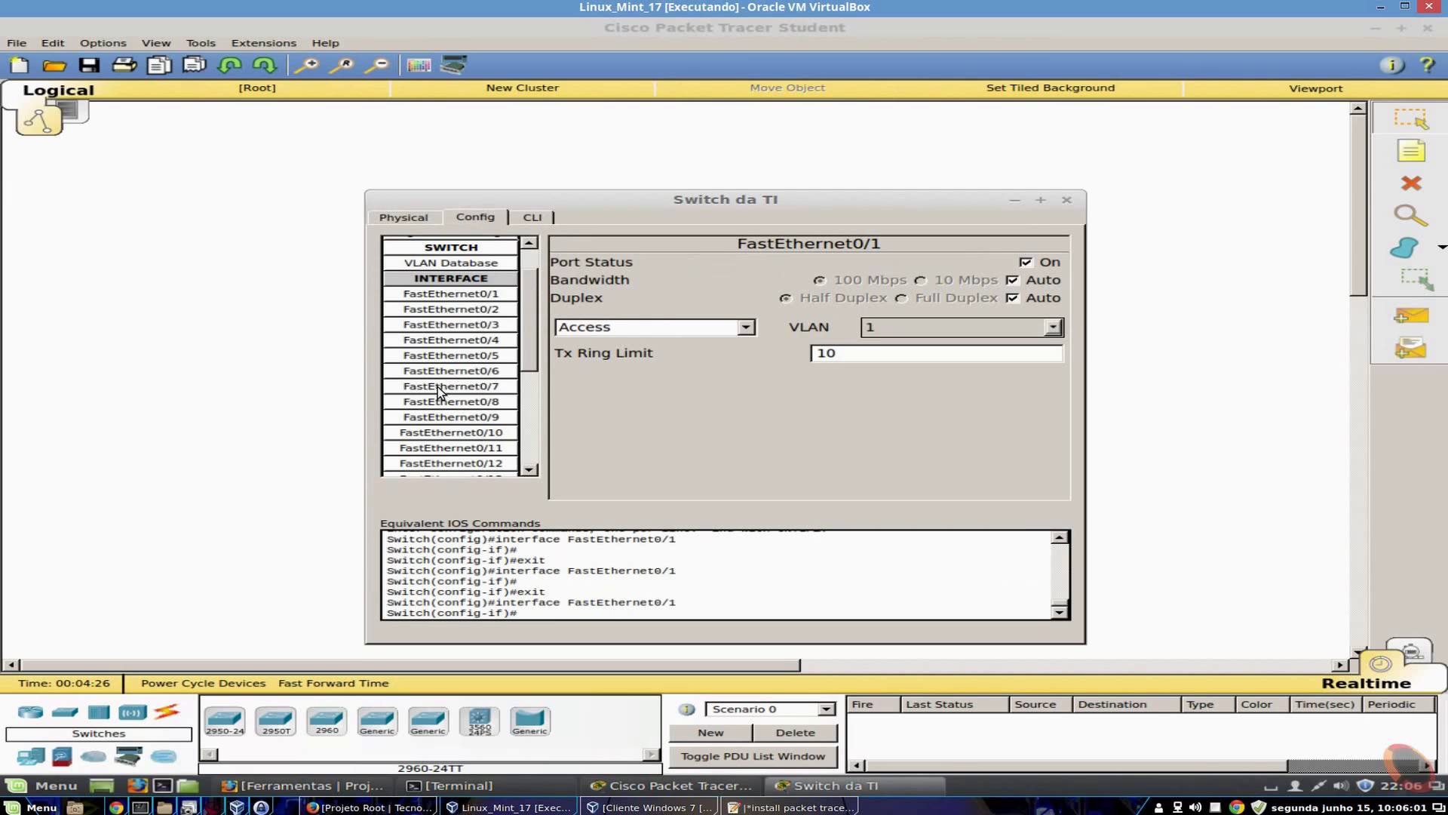
pyautogui.click(403, 216)
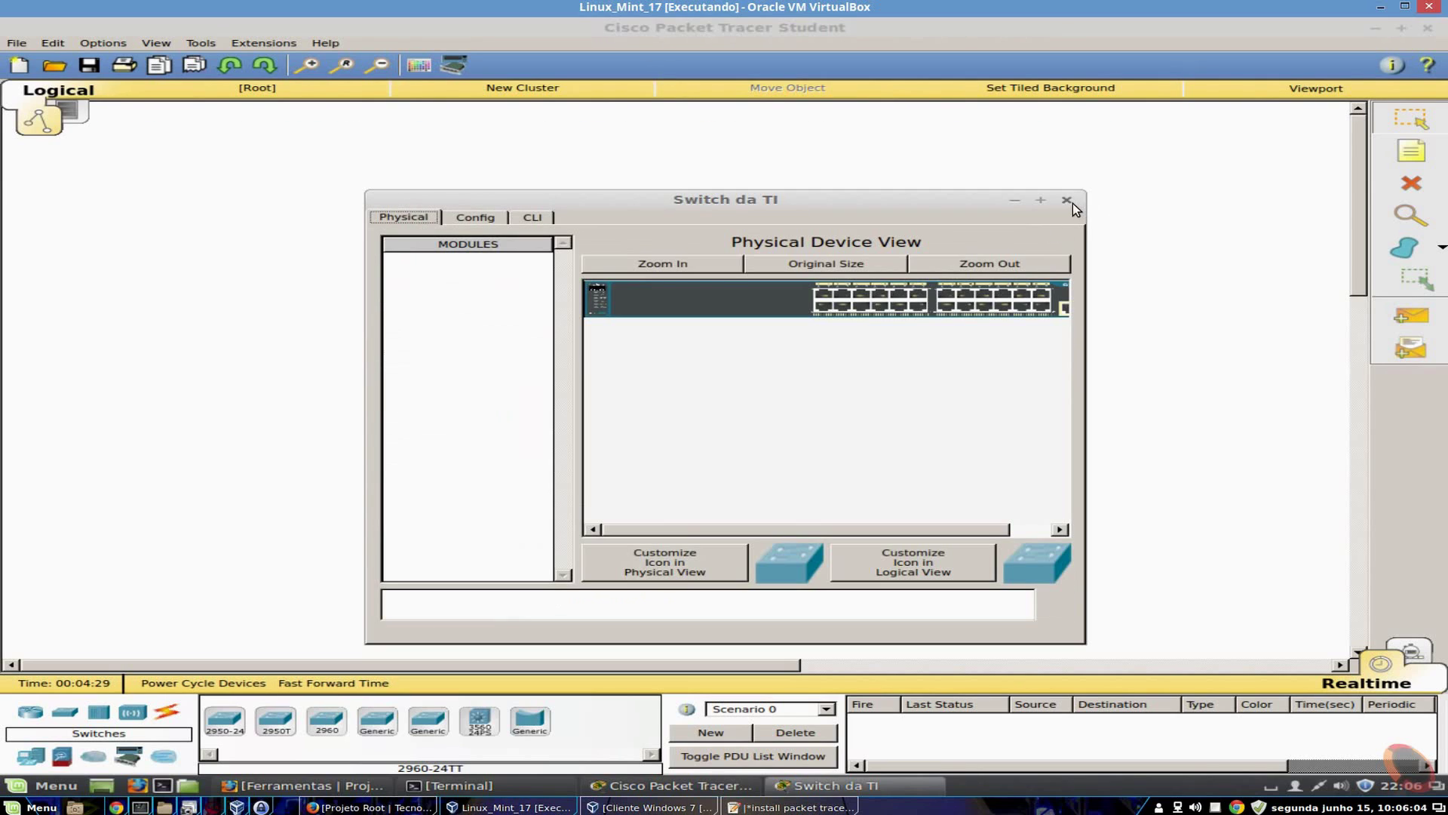
pyautogui.click(1066, 201)
# Move Switch da TI slightly upward and place a generic PC, a server and a laptop around and below it.
pyautogui.moveTo(465, 304); pyautogui.dragTo(462, 266)
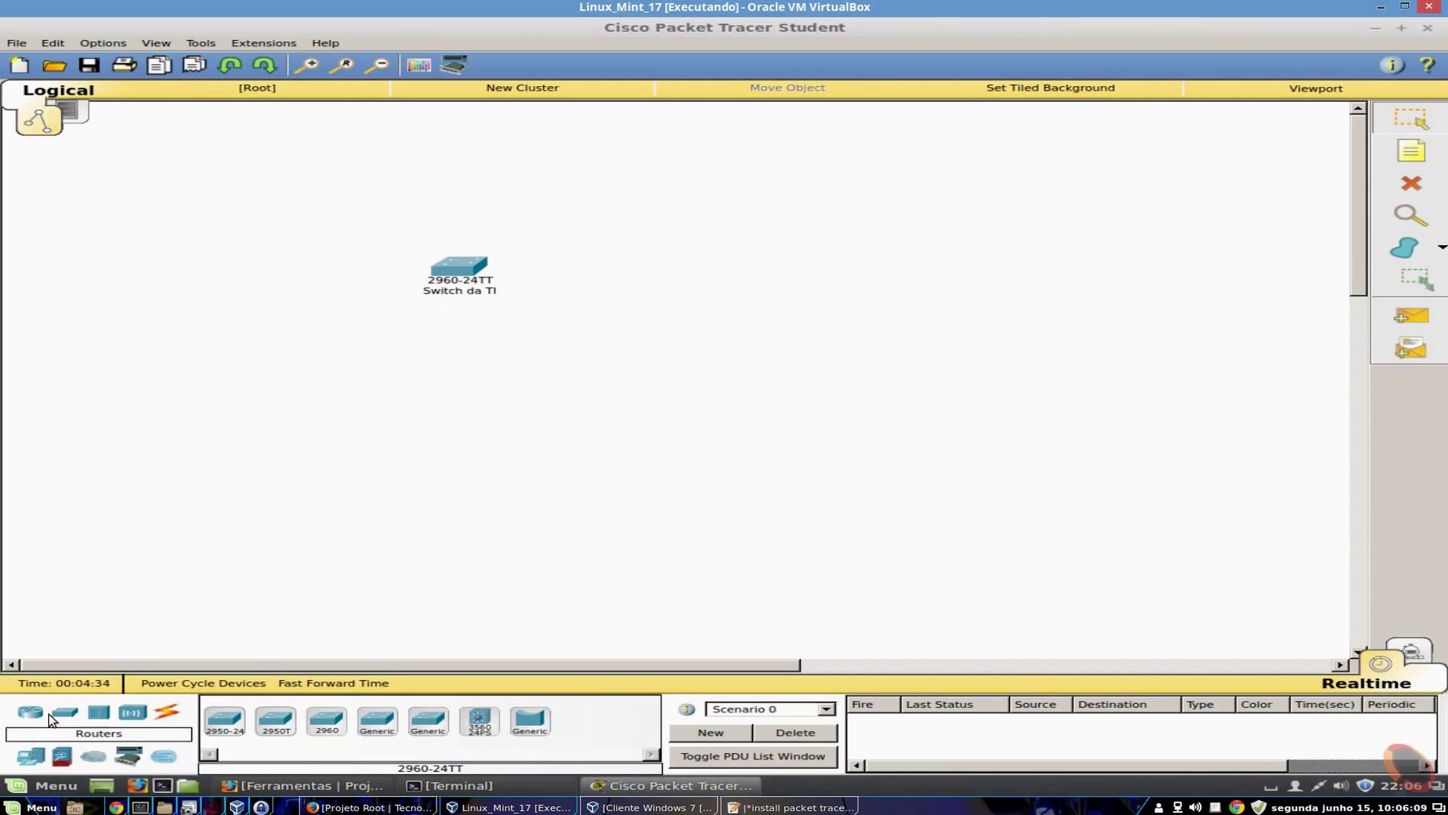
pyautogui.click(31, 757)
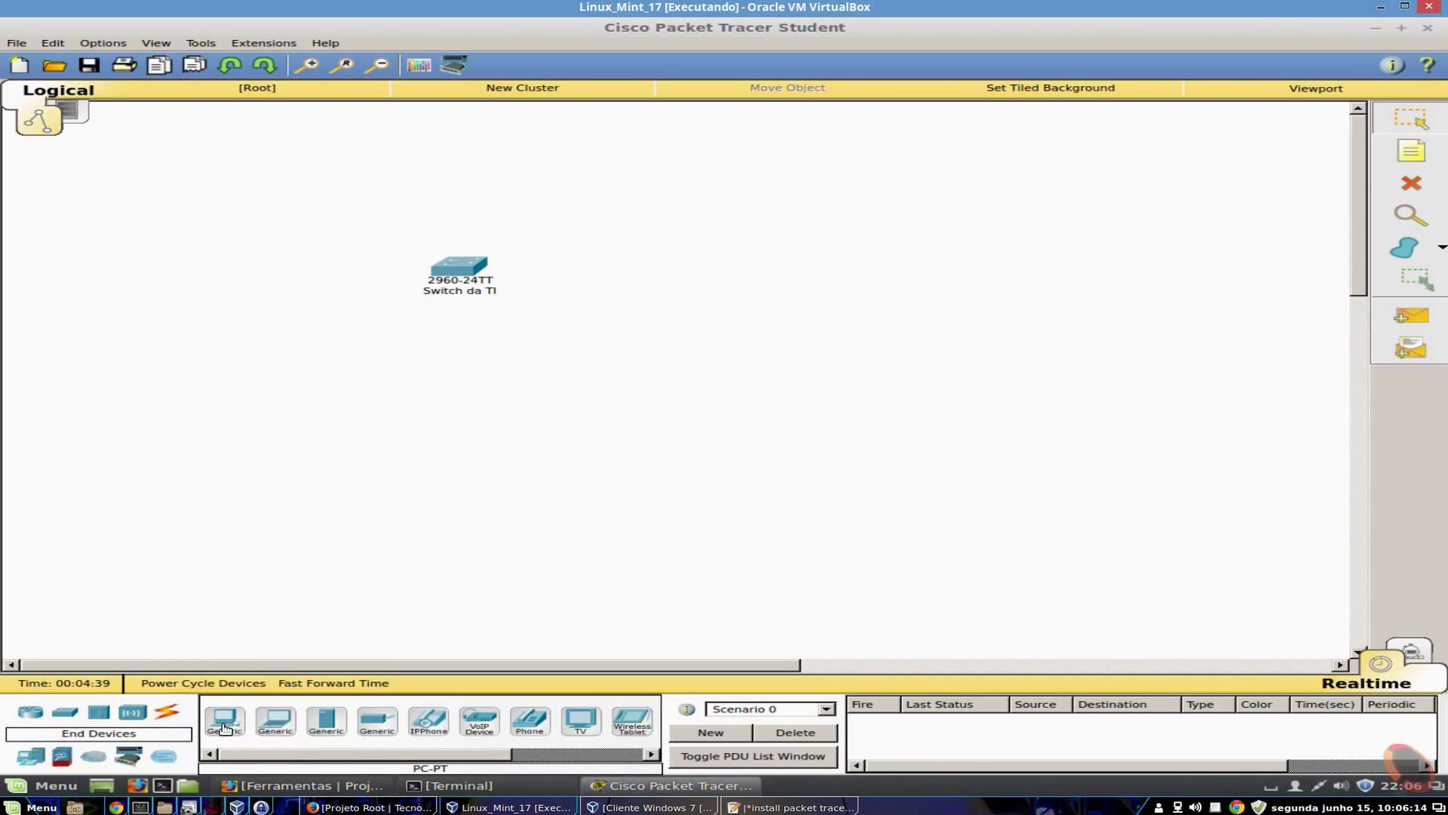
pyautogui.moveTo(230, 723); pyautogui.dragTo(675, 317)
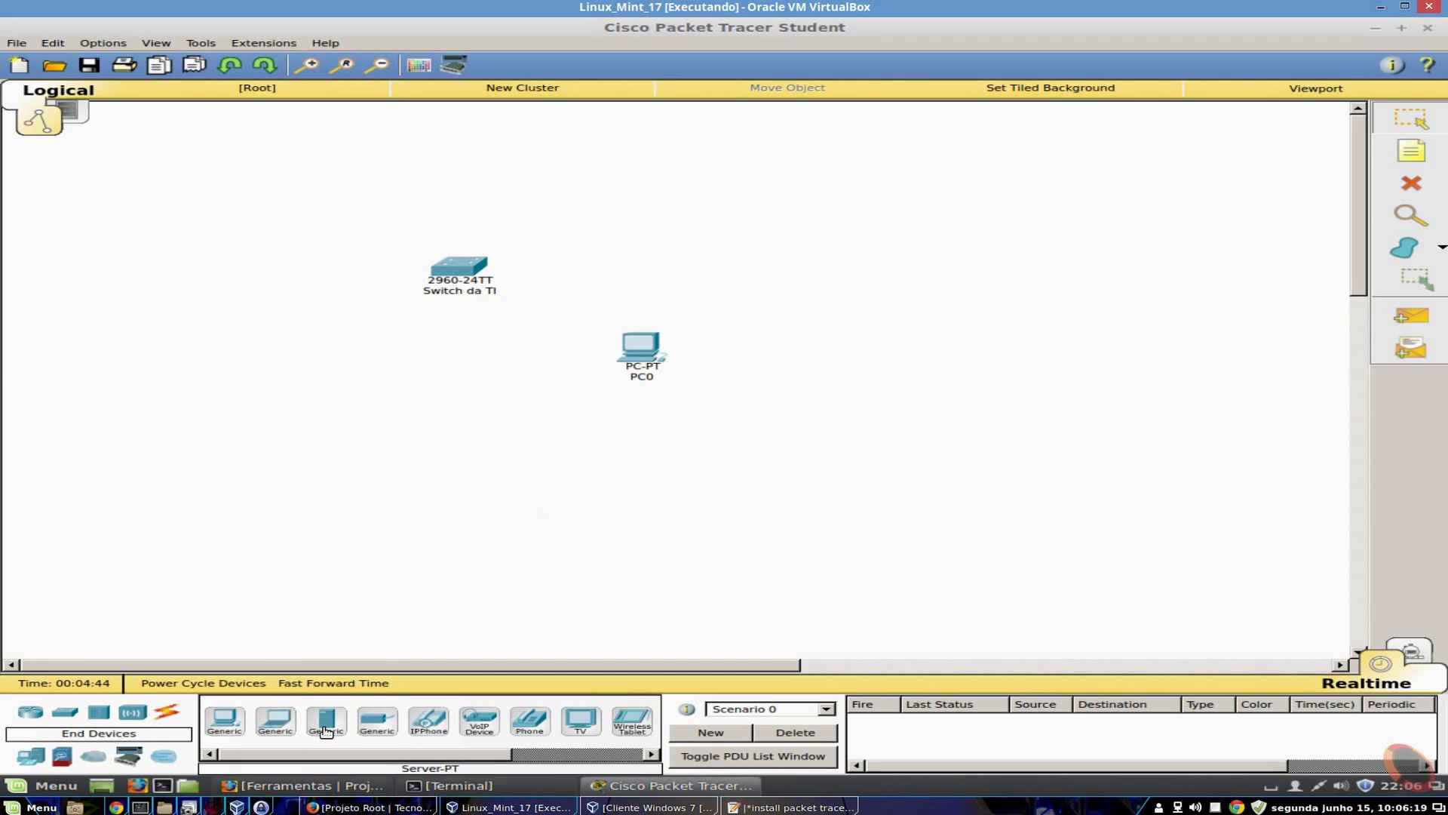
pyautogui.moveTo(326, 728); pyautogui.dragTo(412, 442)
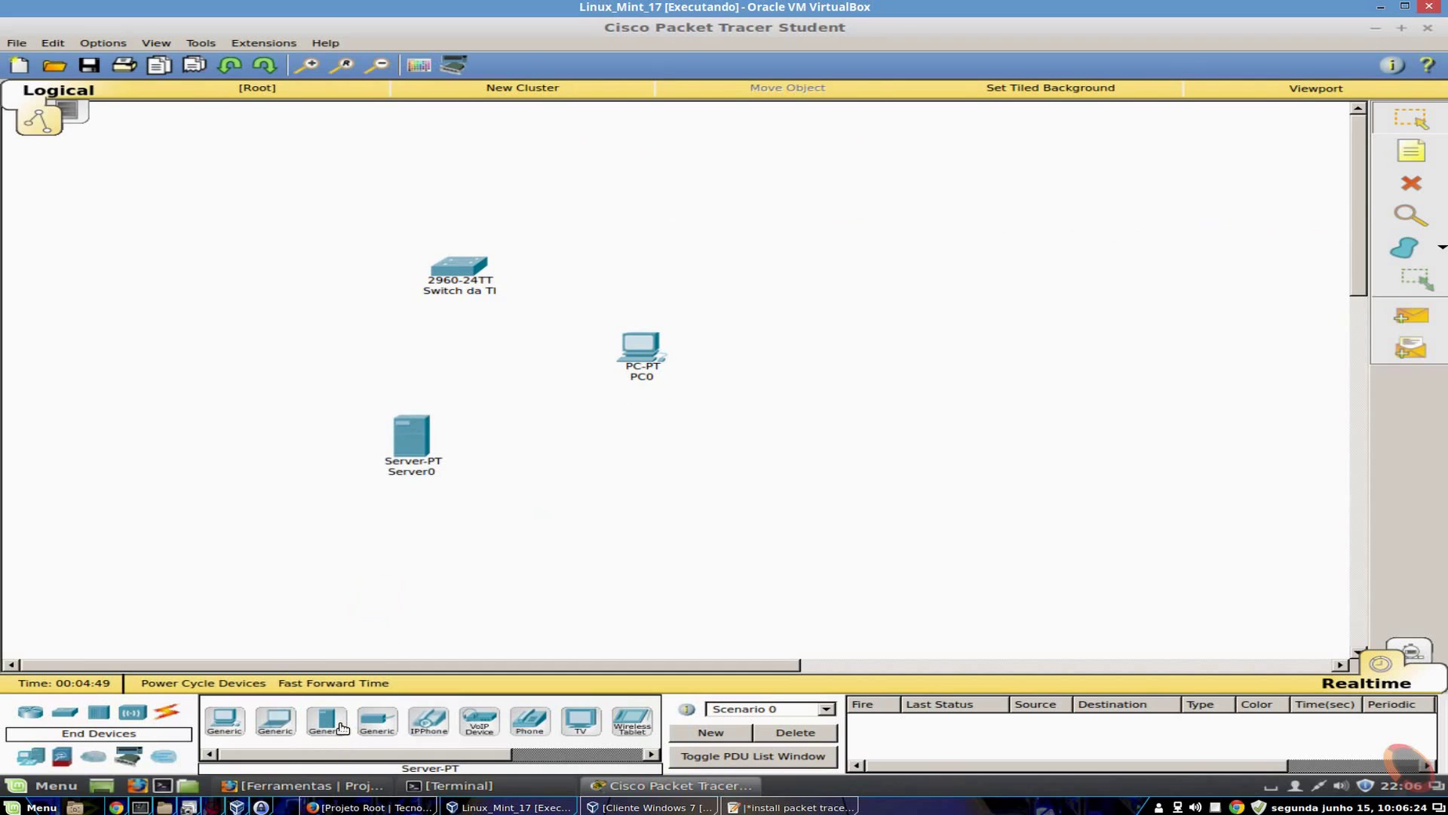
pyautogui.moveTo(284, 726); pyautogui.dragTo(232, 378)
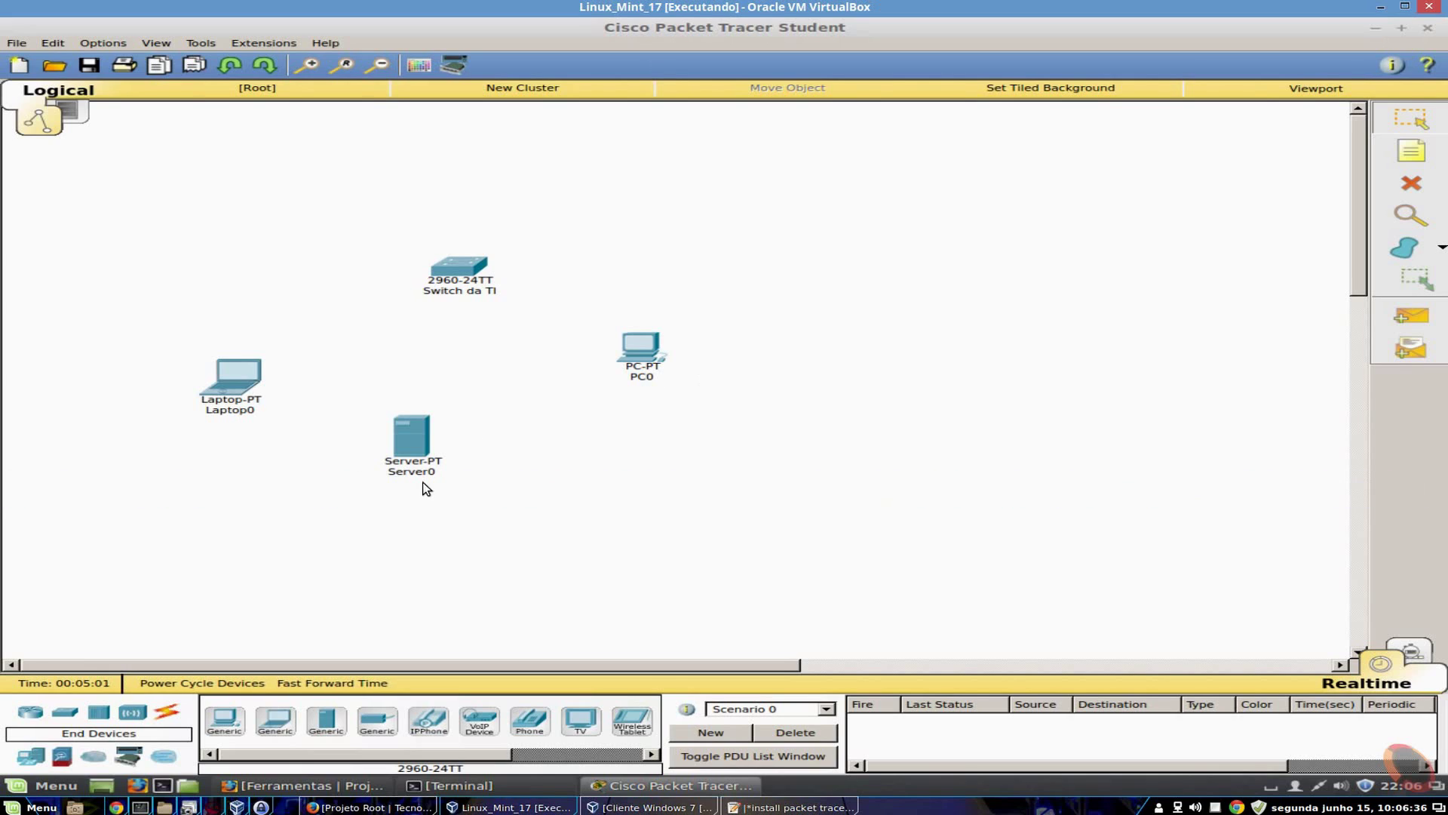
# Examine PC0's physical view and the descriptions of its available network modules and accessories, such as PT-CAMERA, PT-USB-HARD-DRIVE and PT-HEADPHONE.
pyautogui.doubleClick(643, 351)
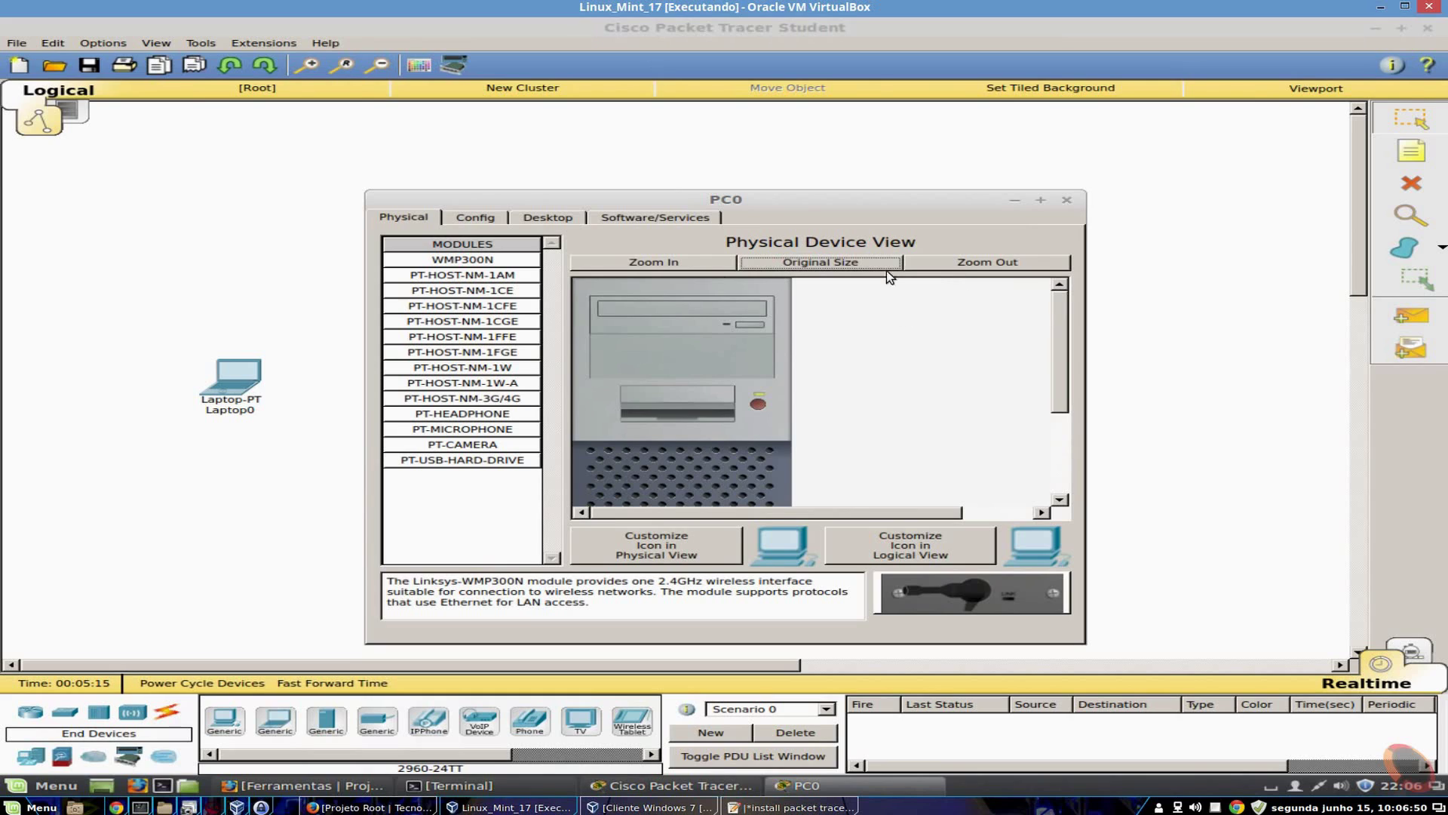
pyautogui.click(961, 266)
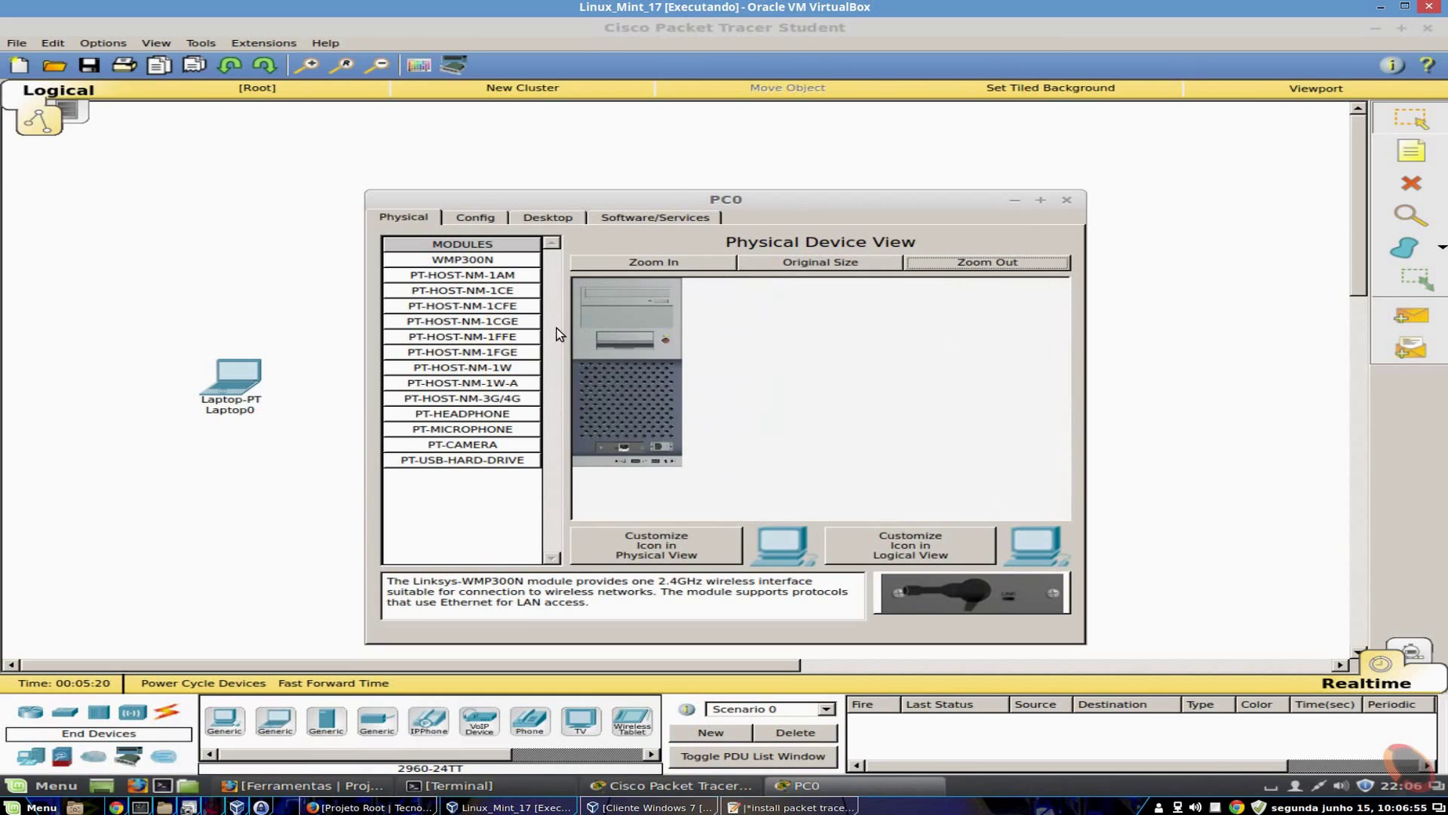
pyautogui.click(457, 273)
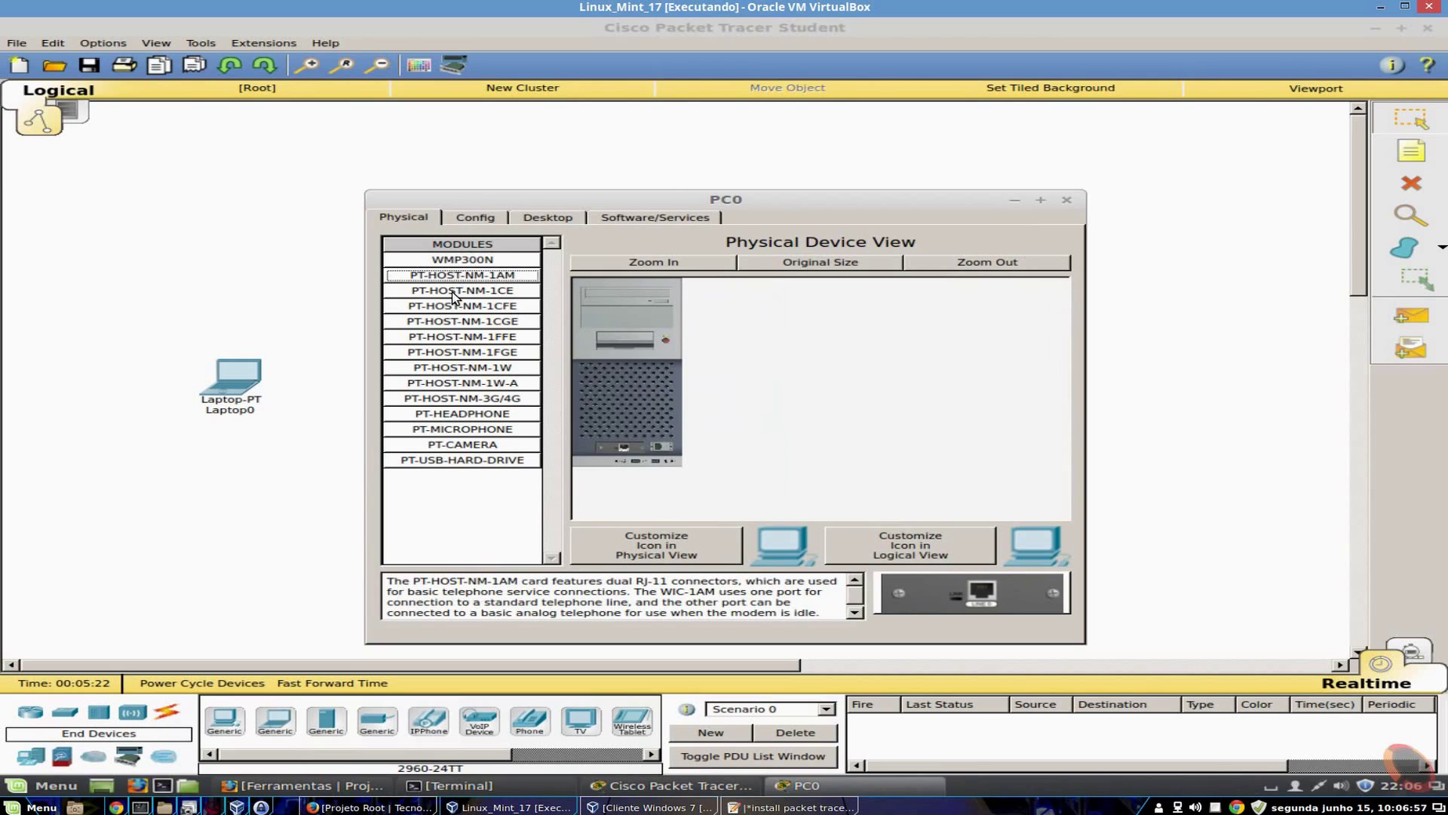
pyautogui.click(457, 291)
pyautogui.click(457, 307)
pyautogui.click(457, 336)
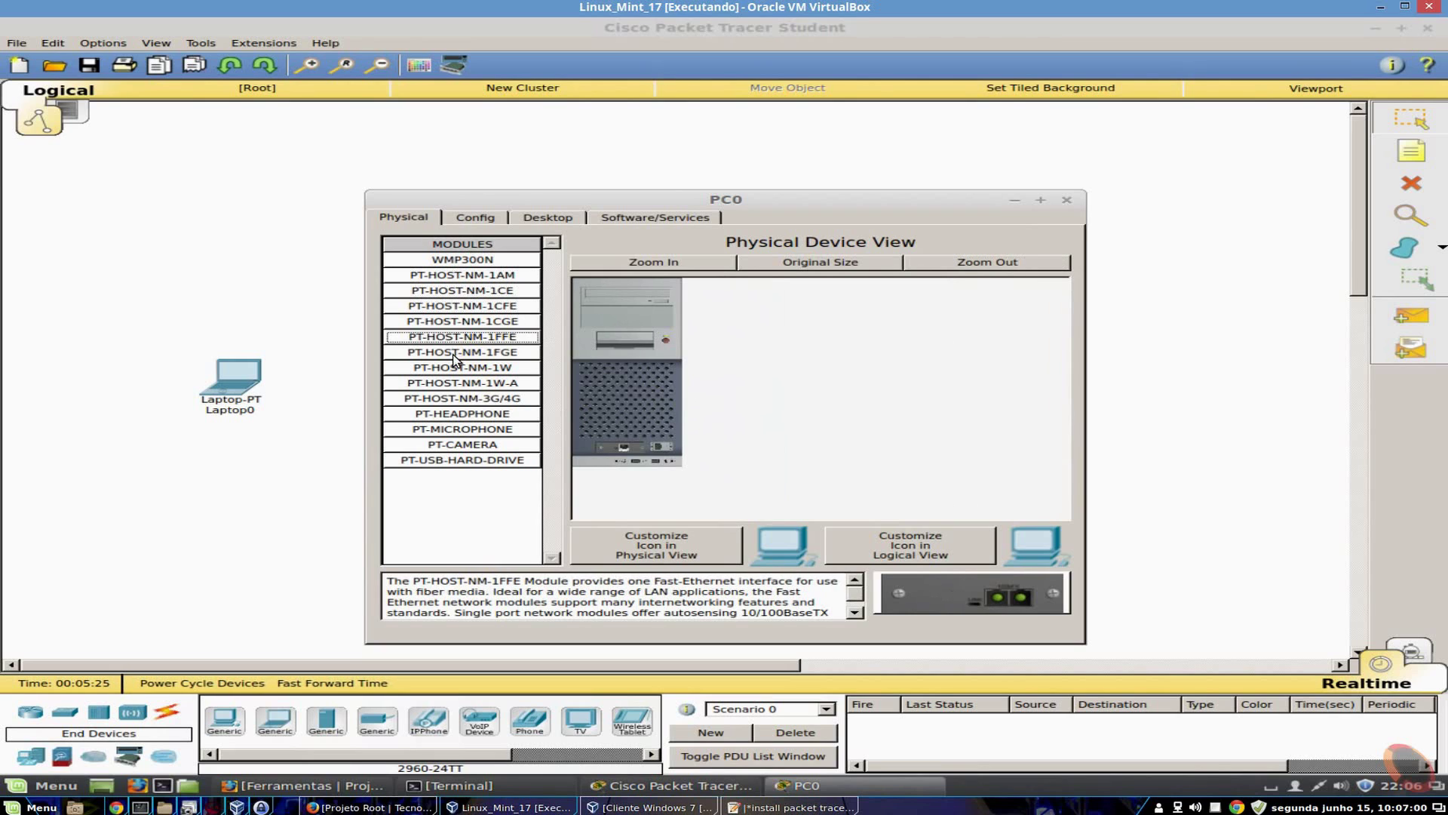
pyautogui.click(457, 352)
pyautogui.click(456, 367)
pyautogui.click(455, 398)
pyautogui.click(454, 430)
pyautogui.click(452, 444)
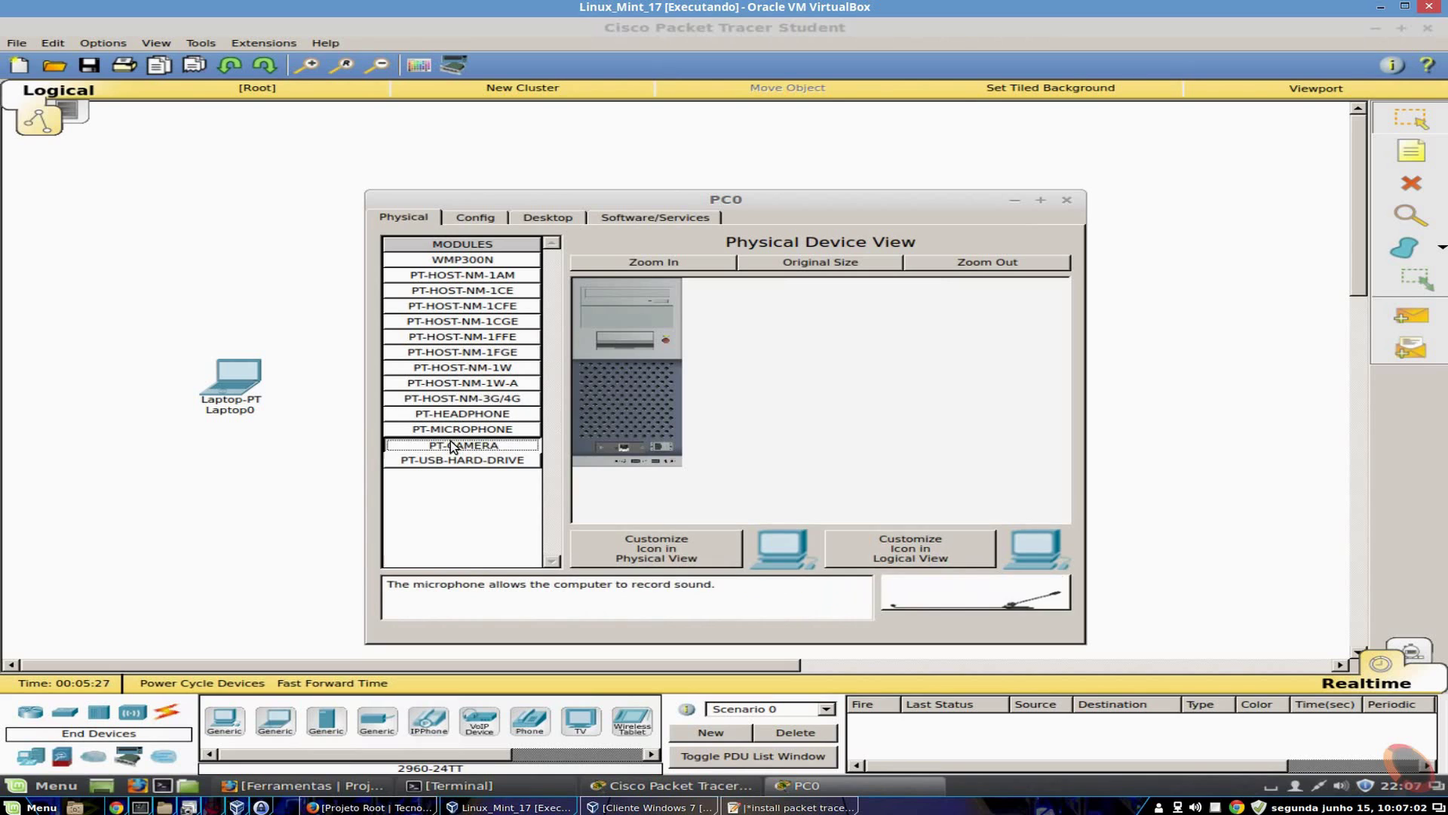
pyautogui.click(453, 460)
pyautogui.click(451, 445)
pyautogui.click(460, 413)
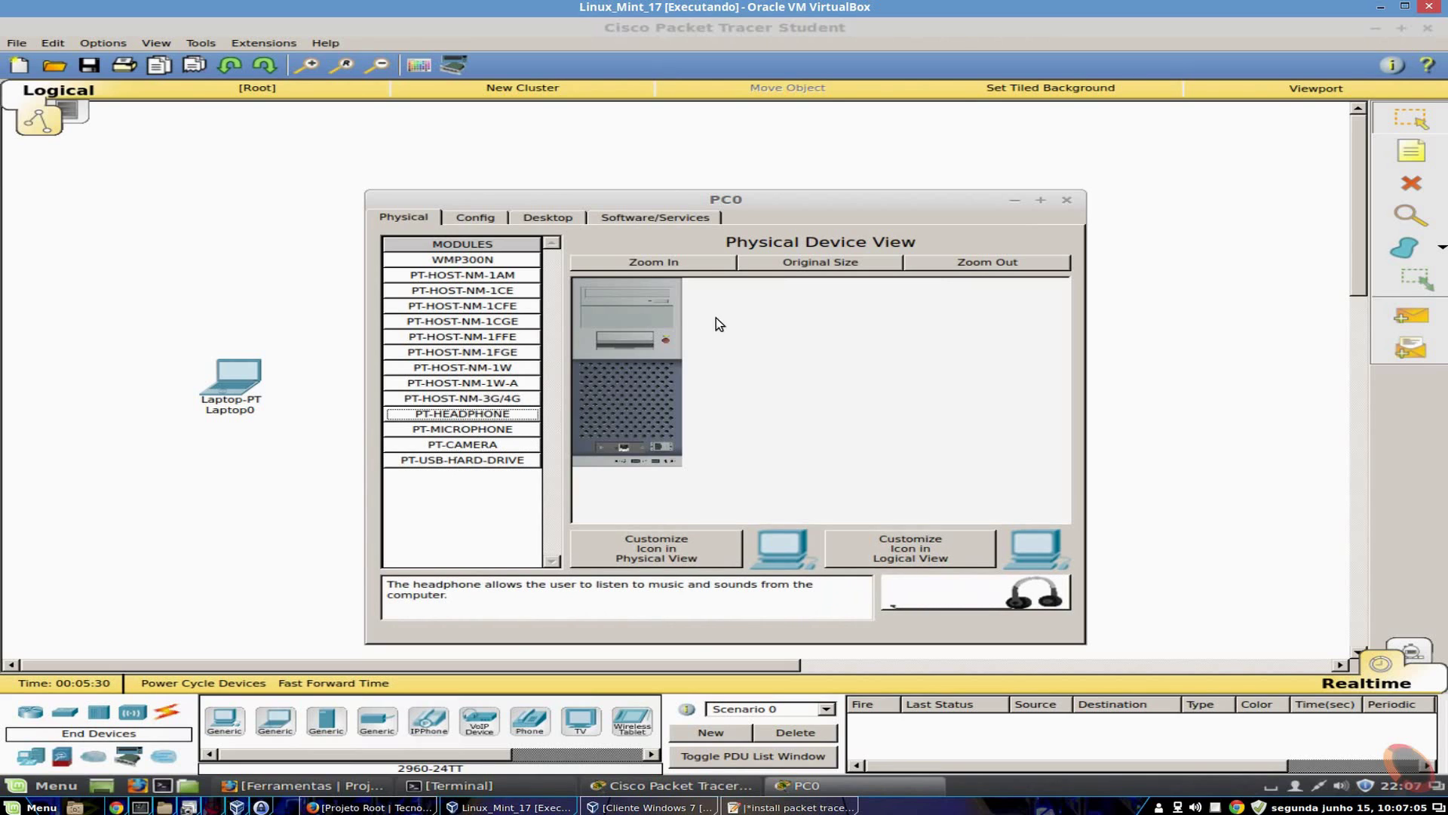
# Enlarge PC0's physical view and compare the descriptions of the PT-HOST-NM-1W, PT-HOST-NM-1FFE and PT-HOST-NM-1CGE modules.
pyautogui.click(709, 264)
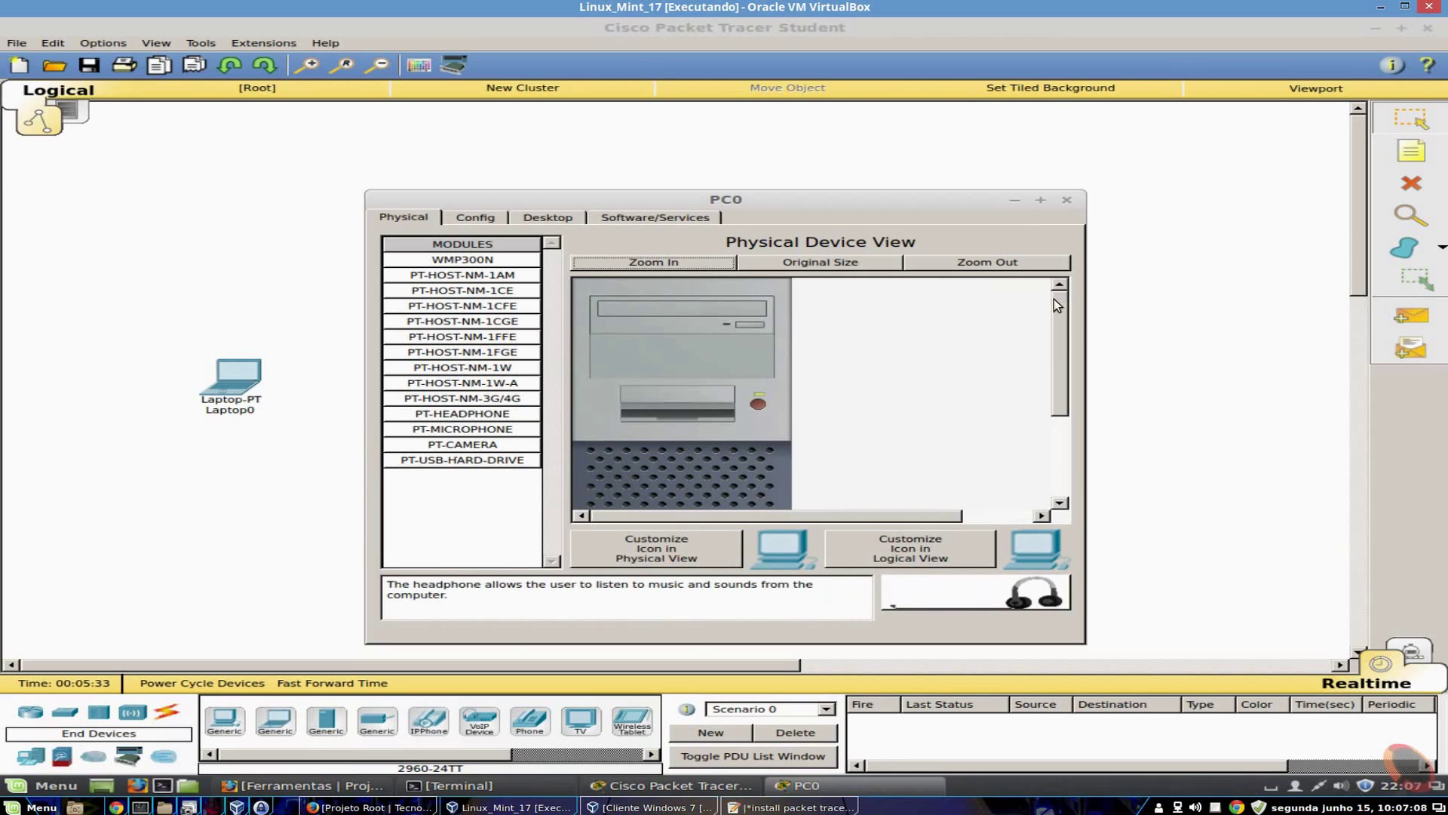
pyautogui.click(479, 367)
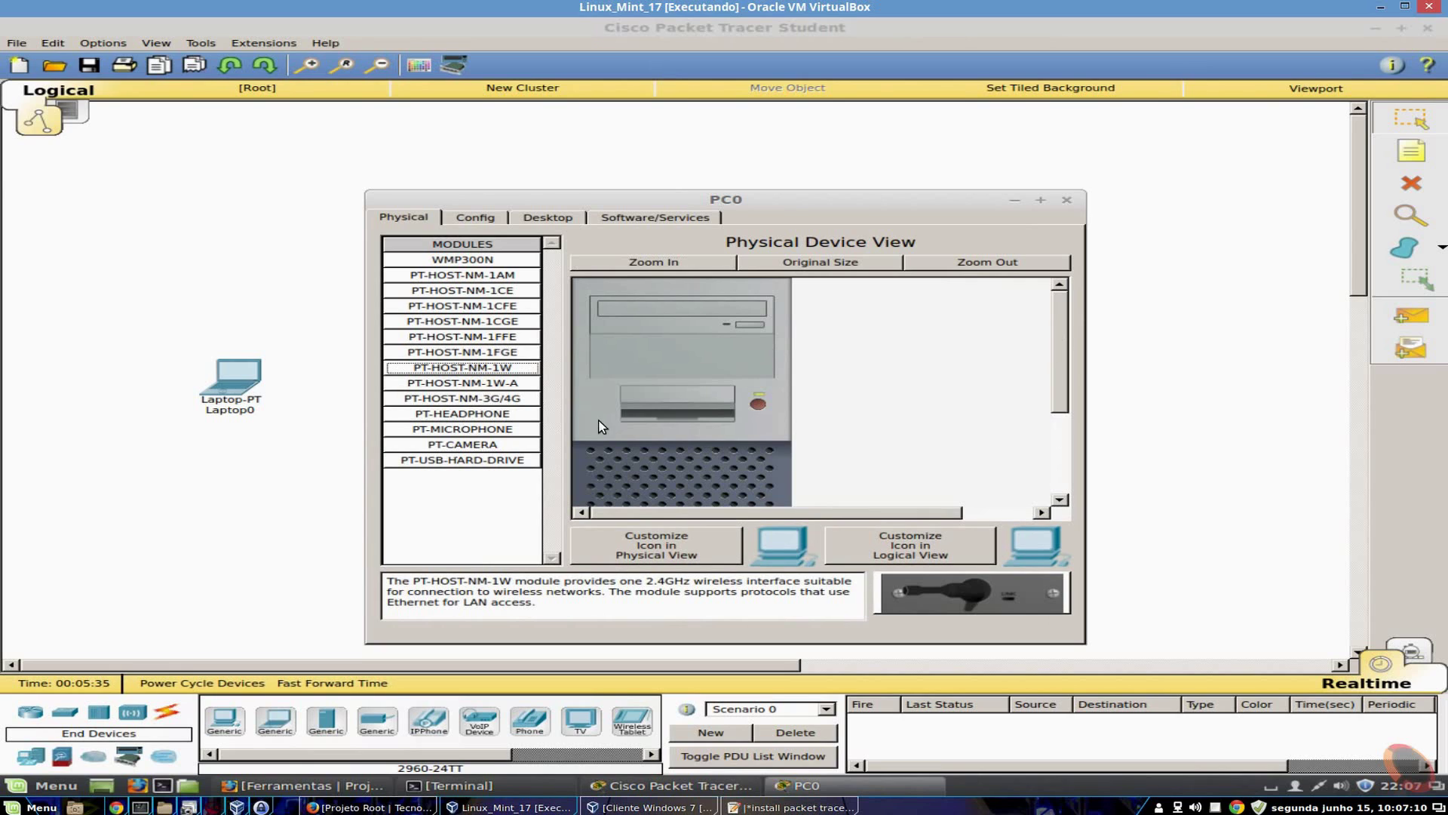
pyautogui.click(486, 336)
pyautogui.click(485, 320)
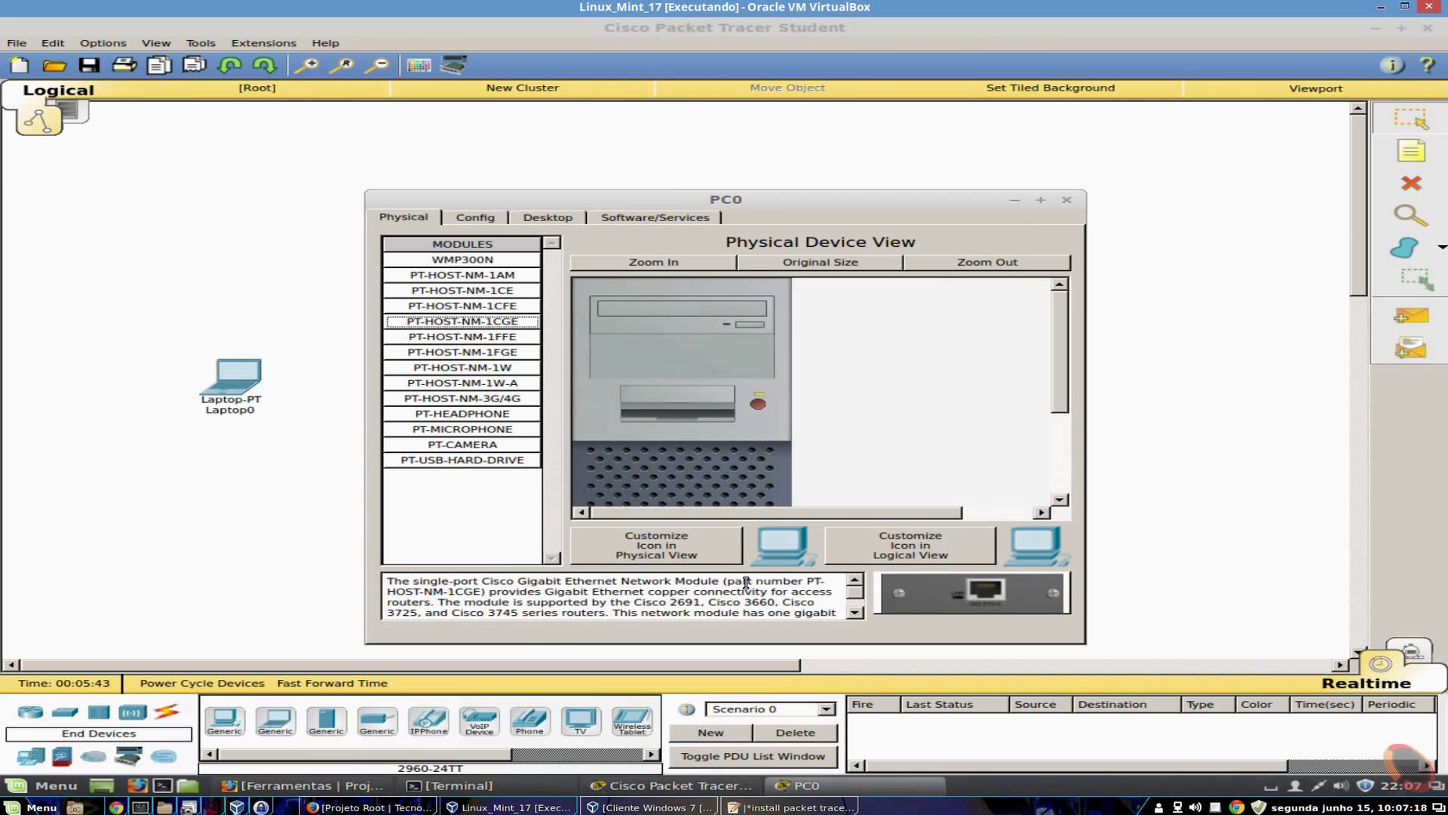
pyautogui.moveTo(853, 592); pyautogui.dragTo(857, 556)
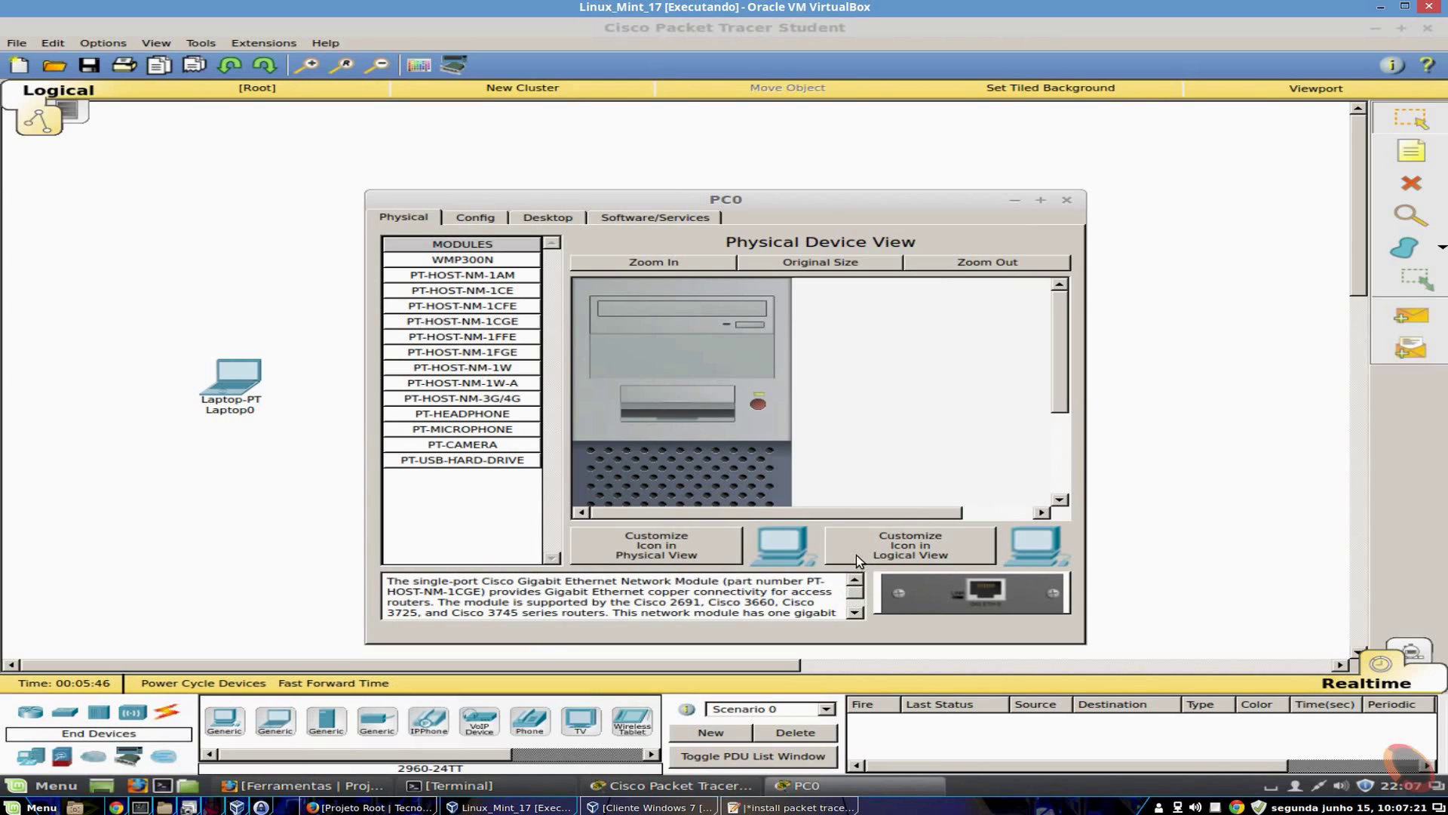
# Try to fit the PT-HOST-NM-1CGE module and the headphone to PC0, inspecting the network slot at the base of its case.
pyautogui.moveTo(455, 321); pyautogui.dragTo(704, 373)
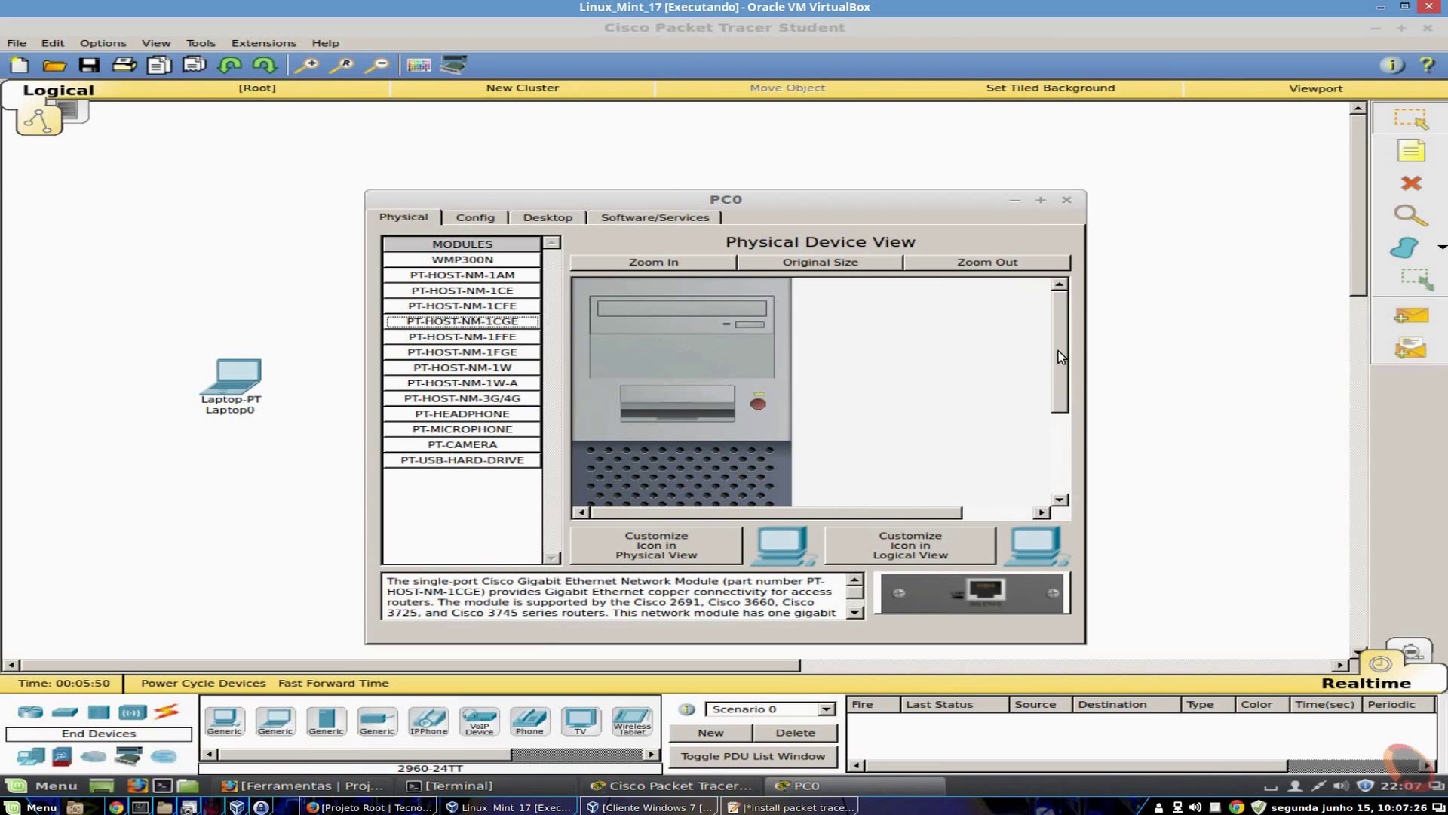
pyautogui.moveTo(1062, 357); pyautogui.dragTo(1060, 495)
pyautogui.click(445, 291)
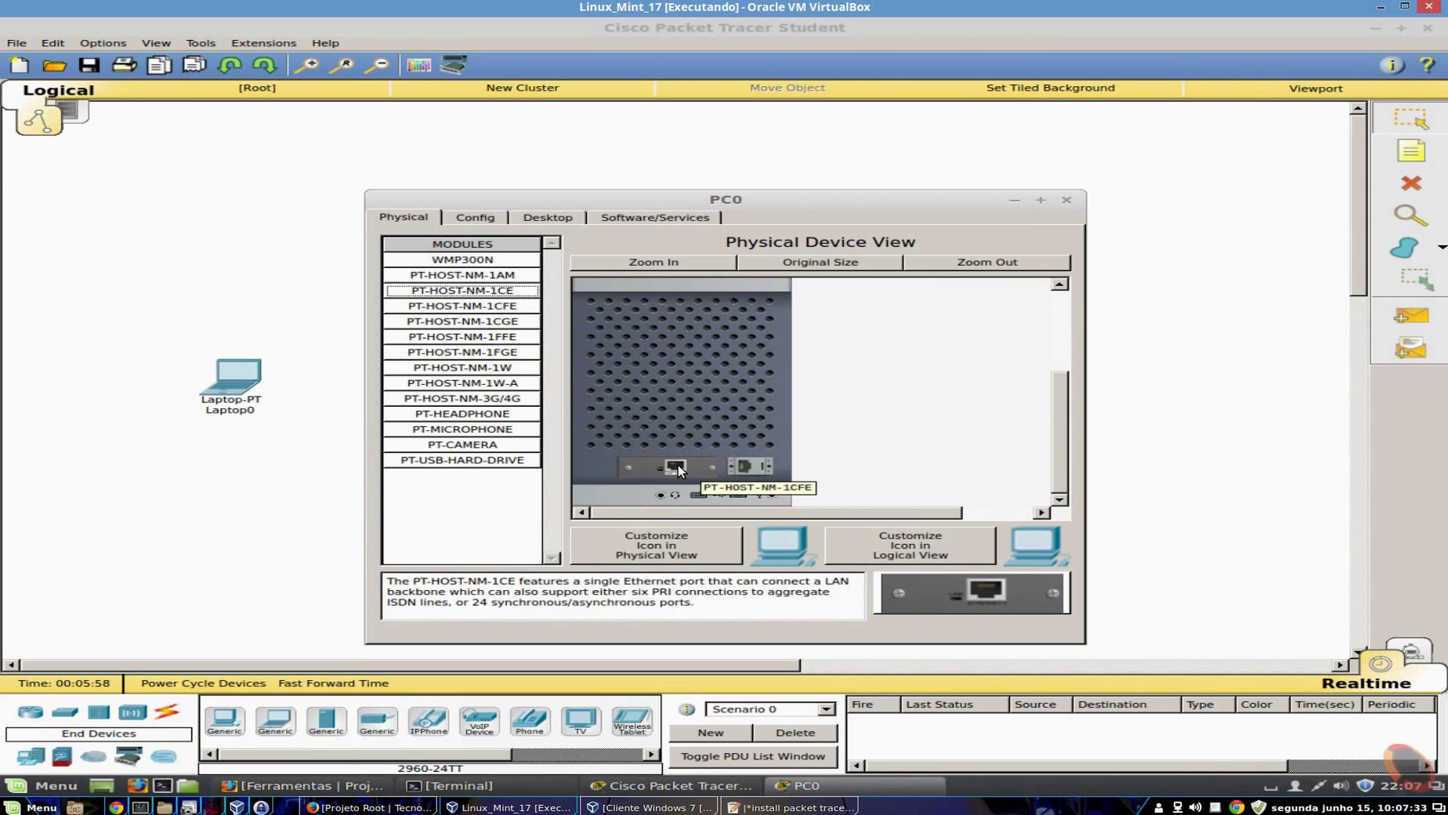
pyautogui.click(904, 434)
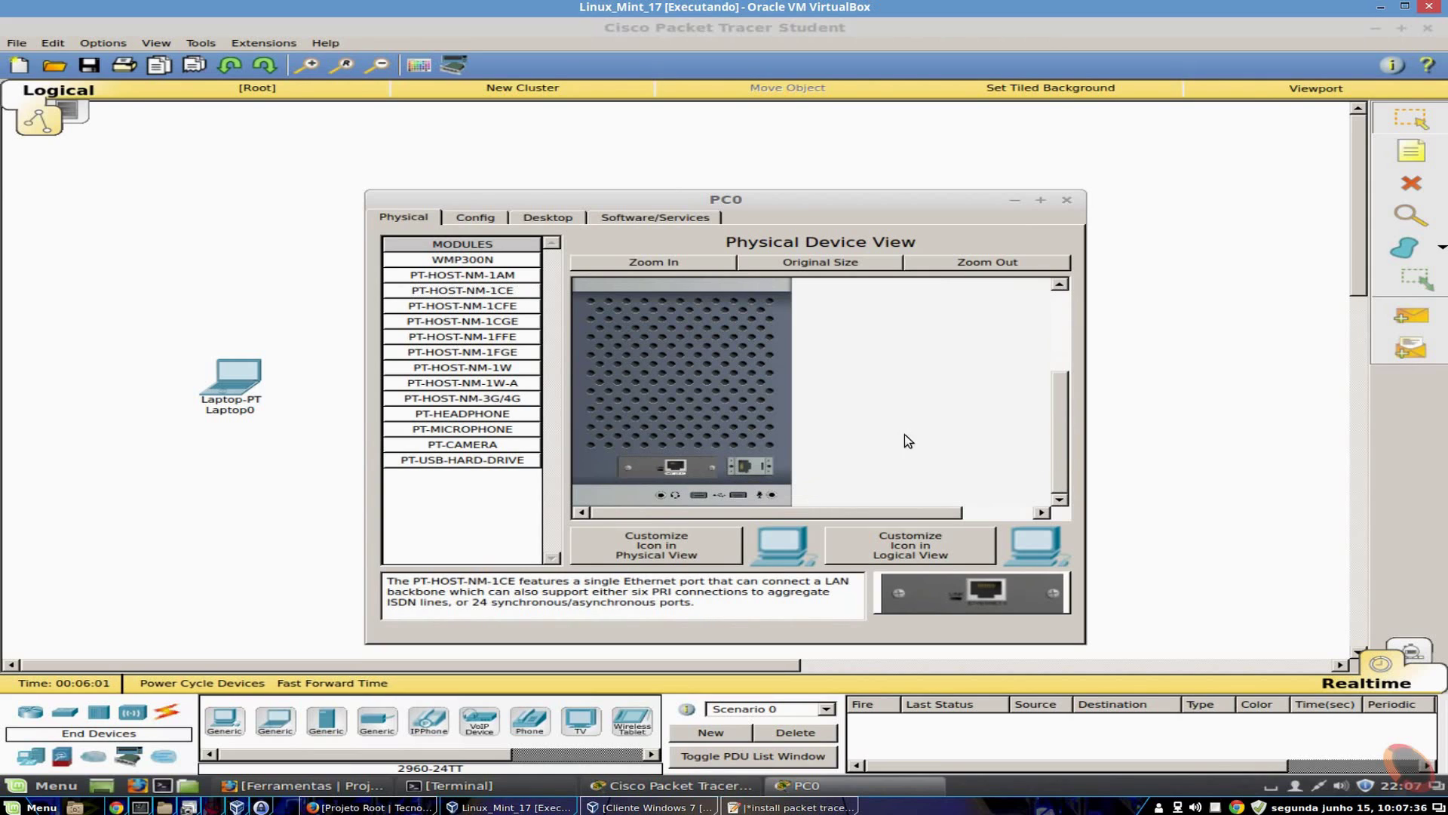
pyautogui.moveTo(463, 415); pyautogui.dragTo(772, 486)
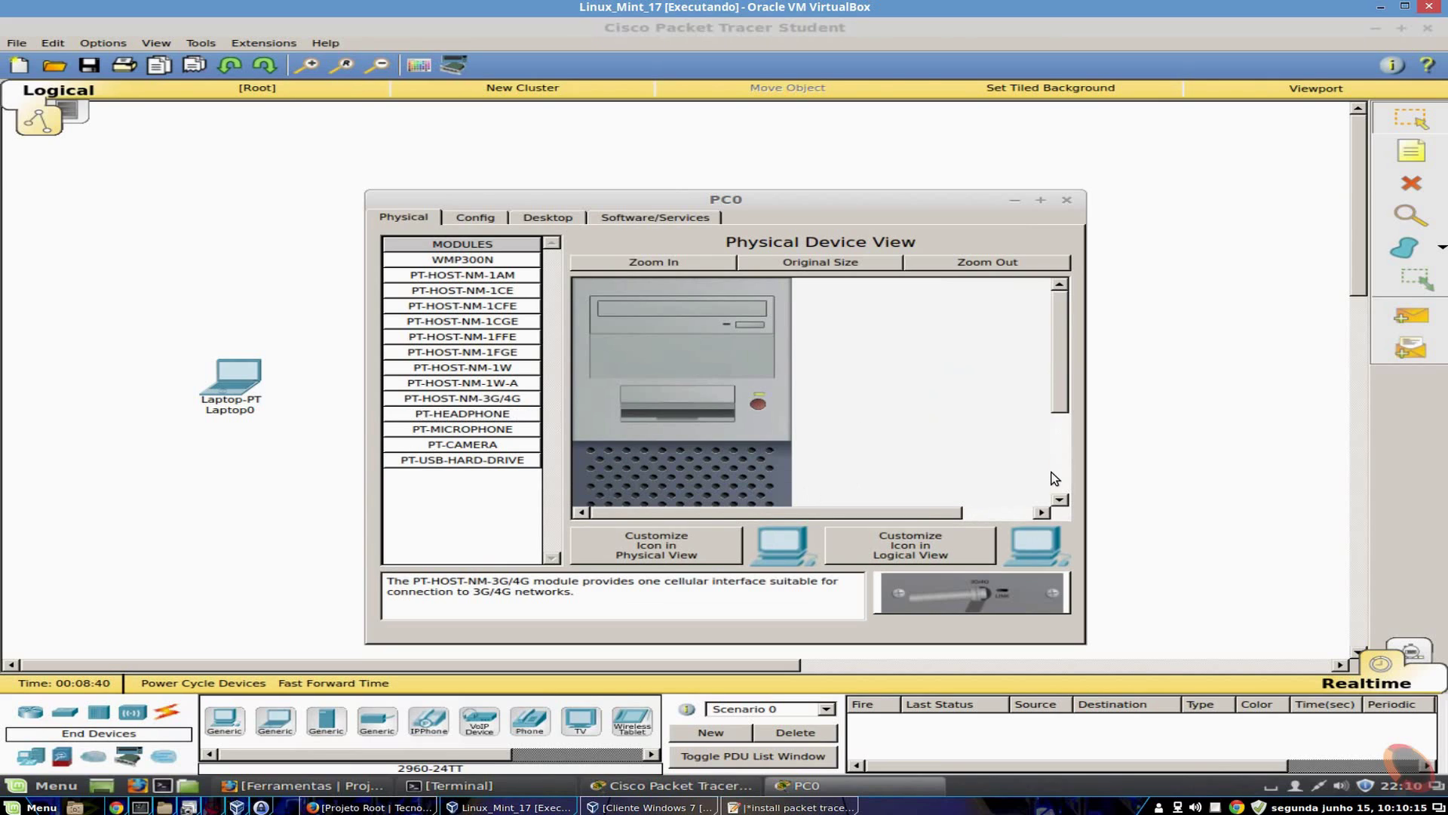
# With PC0 powered off, remove the PT-HOST-NM-3G/4G module from its network slot.
pyautogui.click(1054, 477)
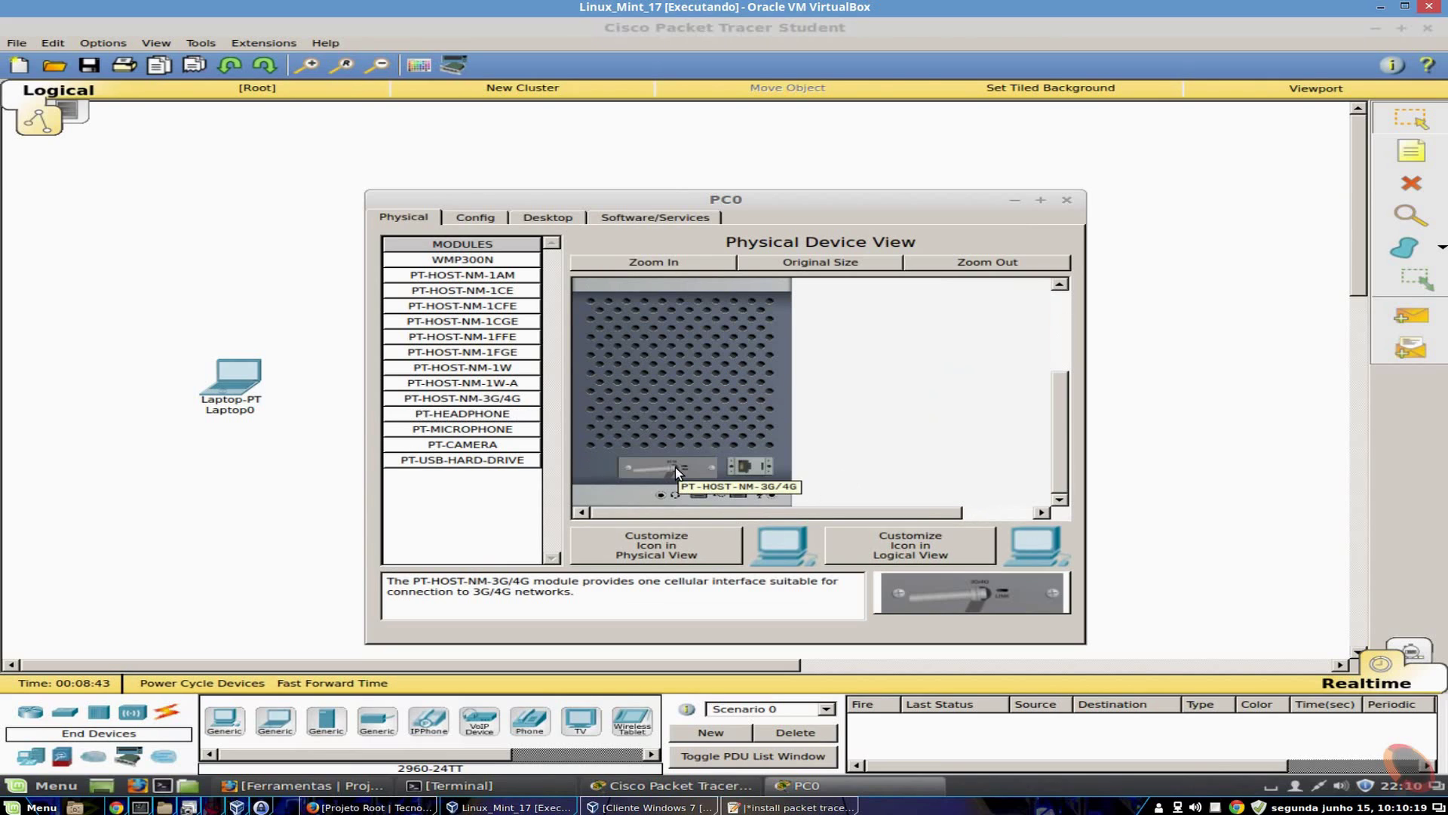
pyautogui.moveTo(1063, 435); pyautogui.dragTo(1062, 347)
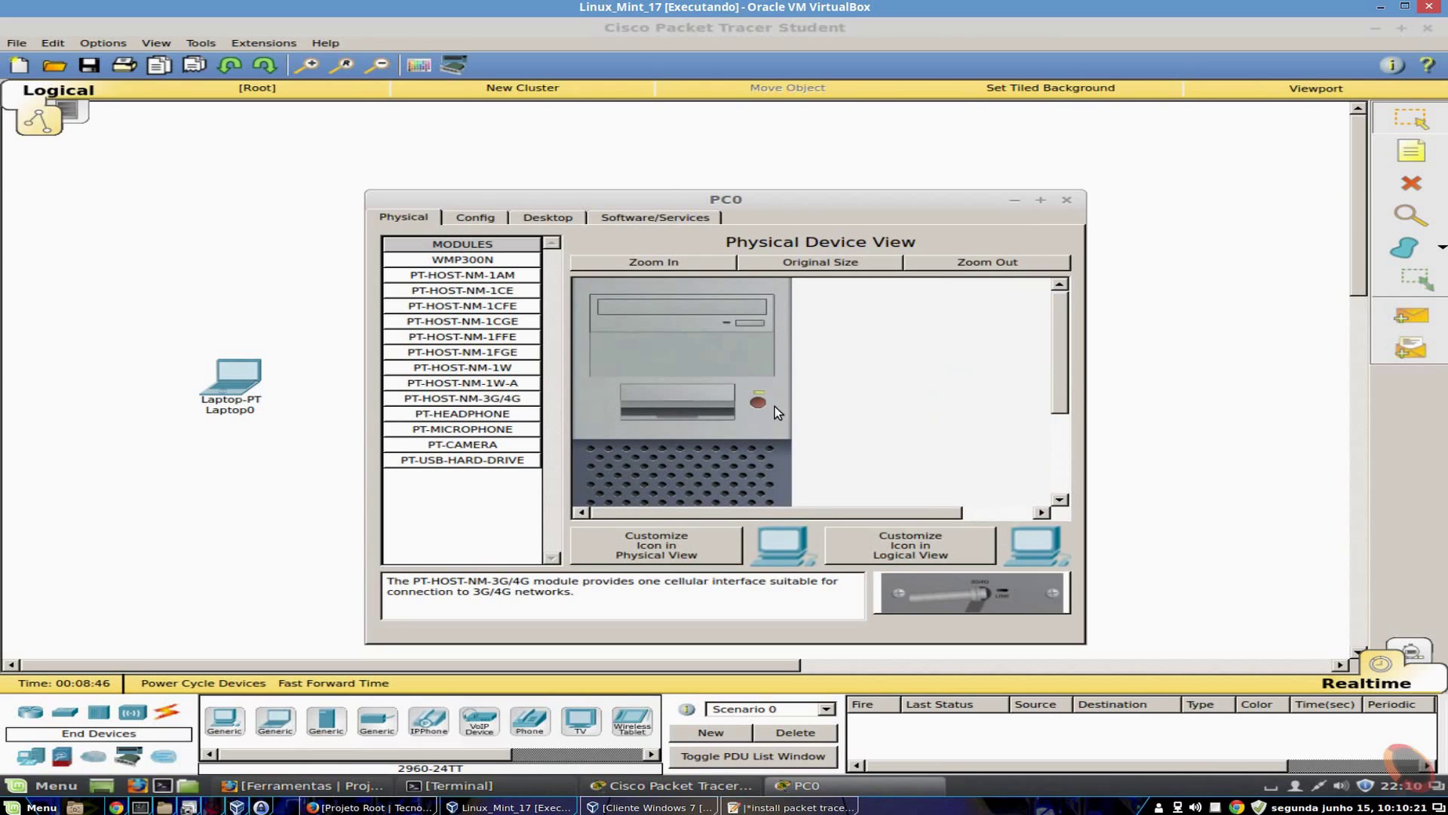
pyautogui.click(1056, 428)
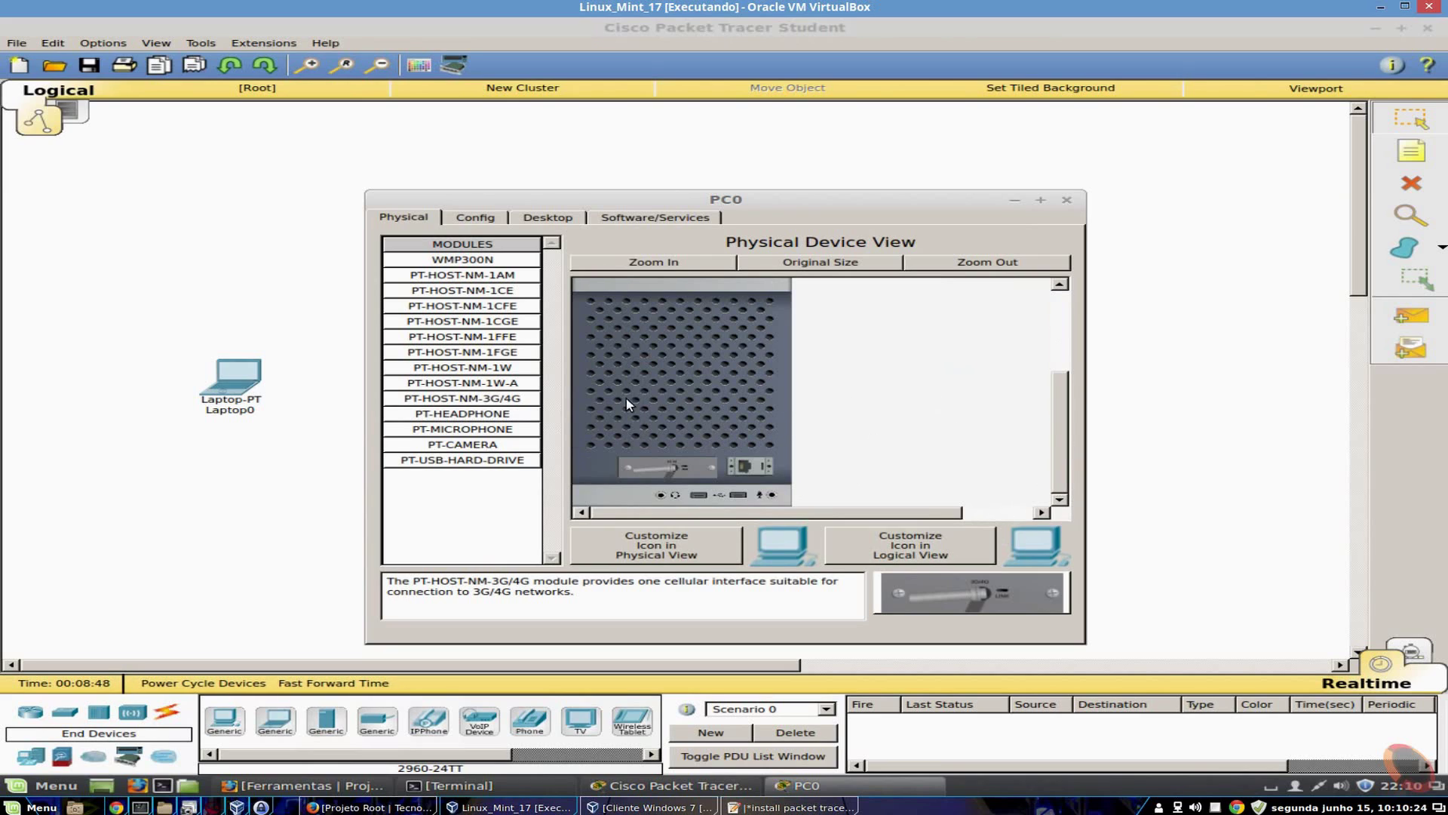
pyautogui.moveTo(700, 485); pyautogui.dragTo(461, 449)
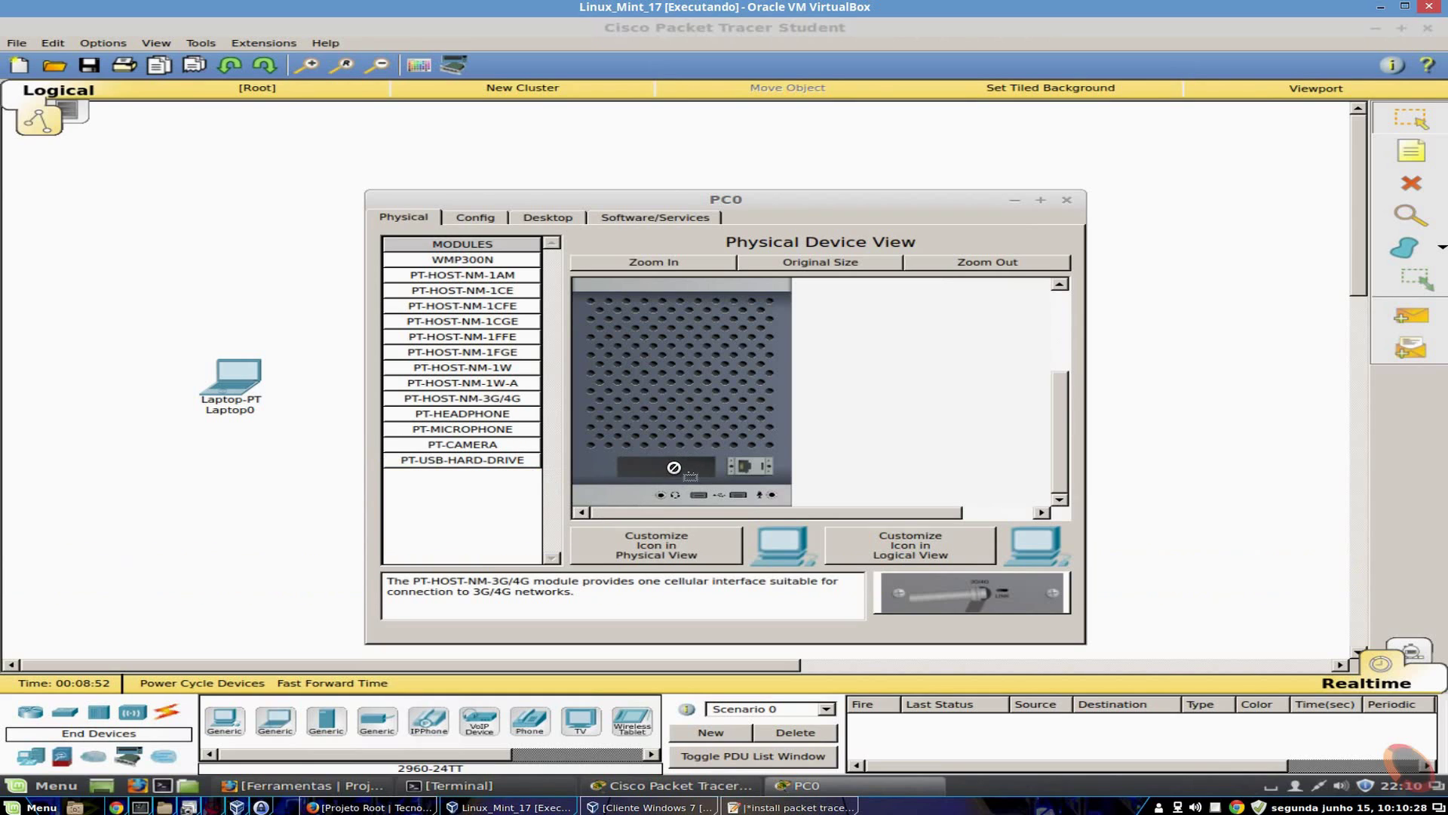
# Install the PT-HOST-NM-1CGE Gigabit Ethernet module in PC0's empty network slot.
pyautogui.click(445, 370)
pyautogui.click(463, 352)
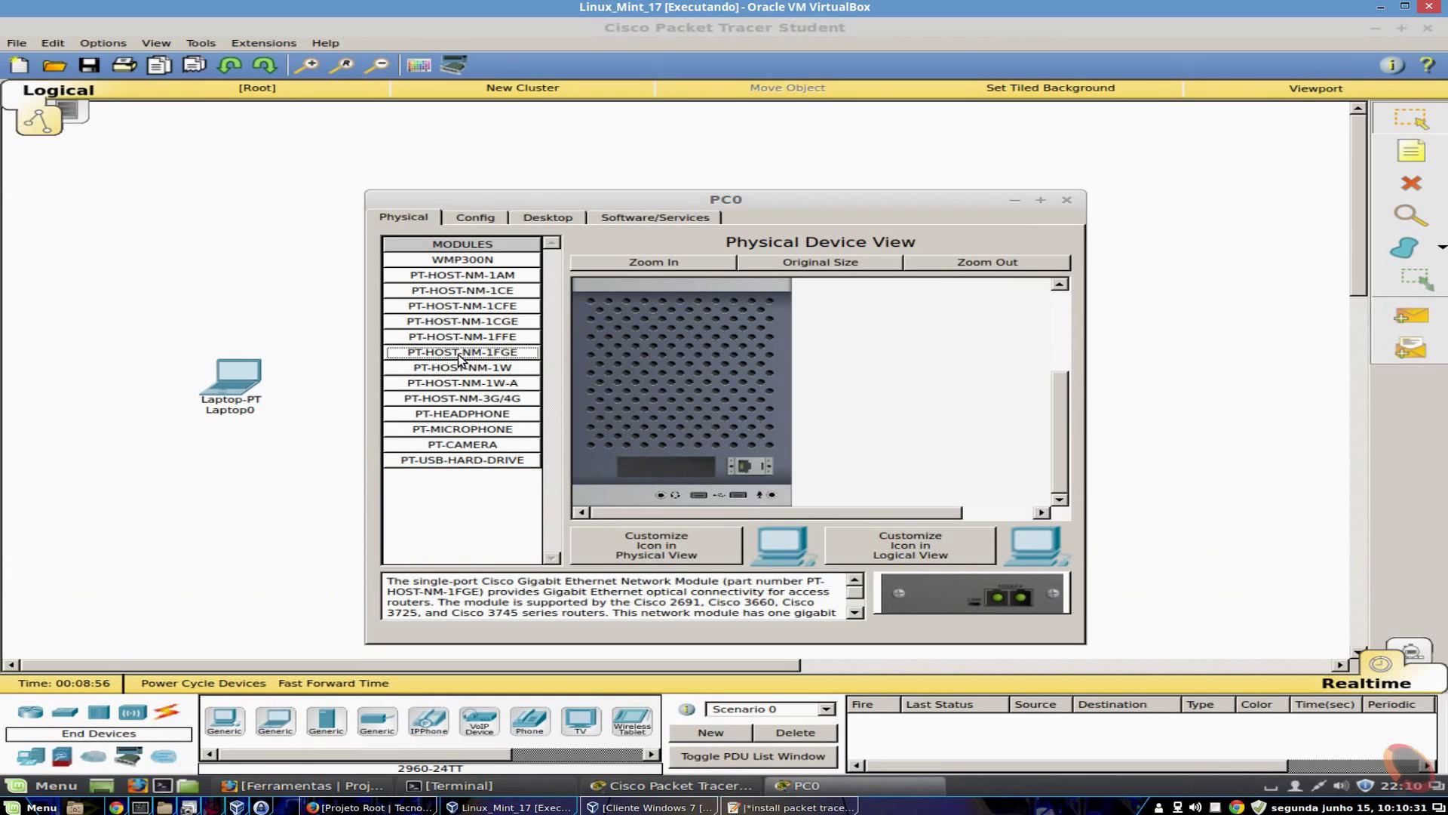
pyautogui.moveTo(469, 351); pyautogui.dragTo(469, 386)
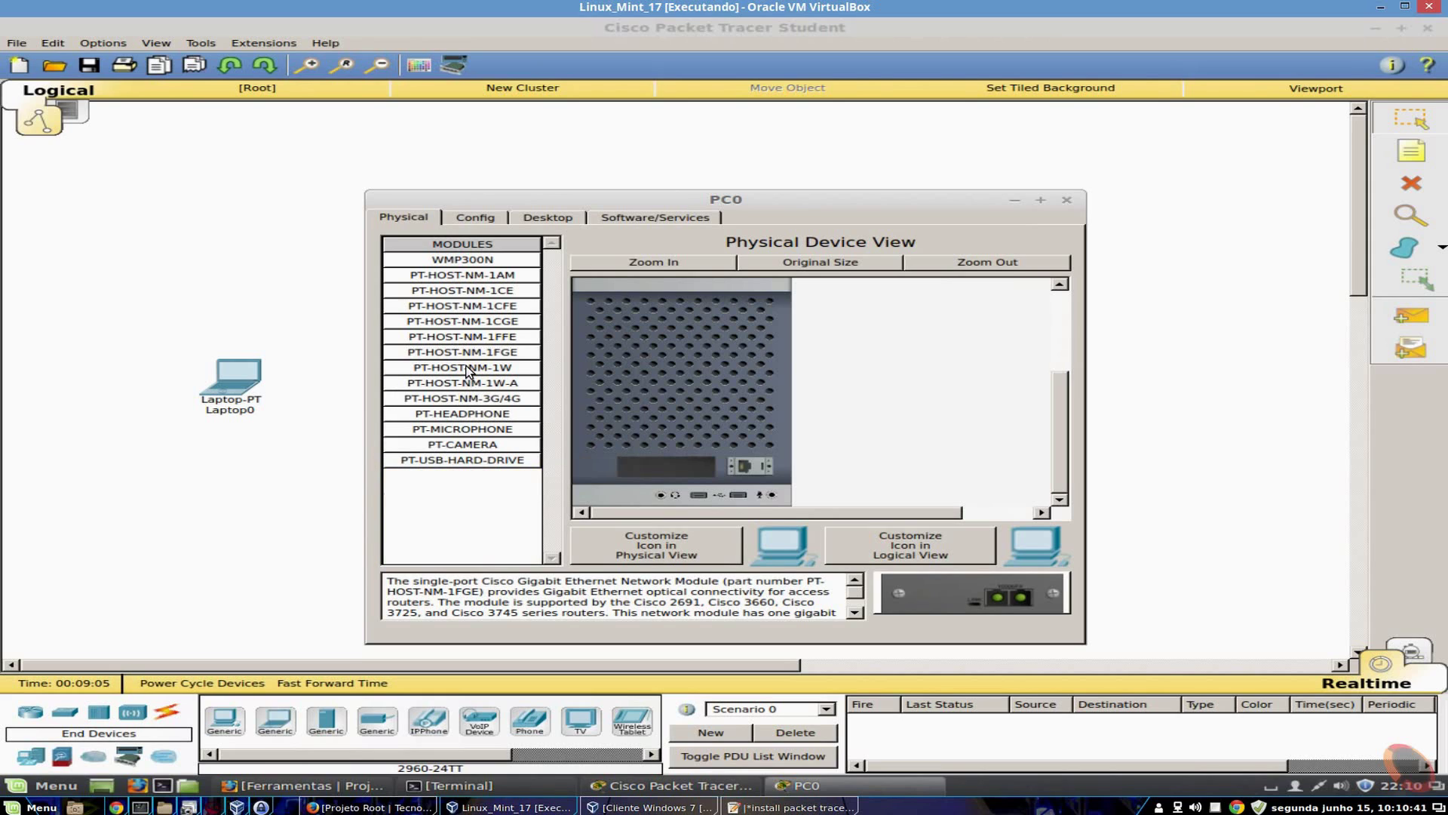
pyautogui.click(460, 337)
pyautogui.click(456, 323)
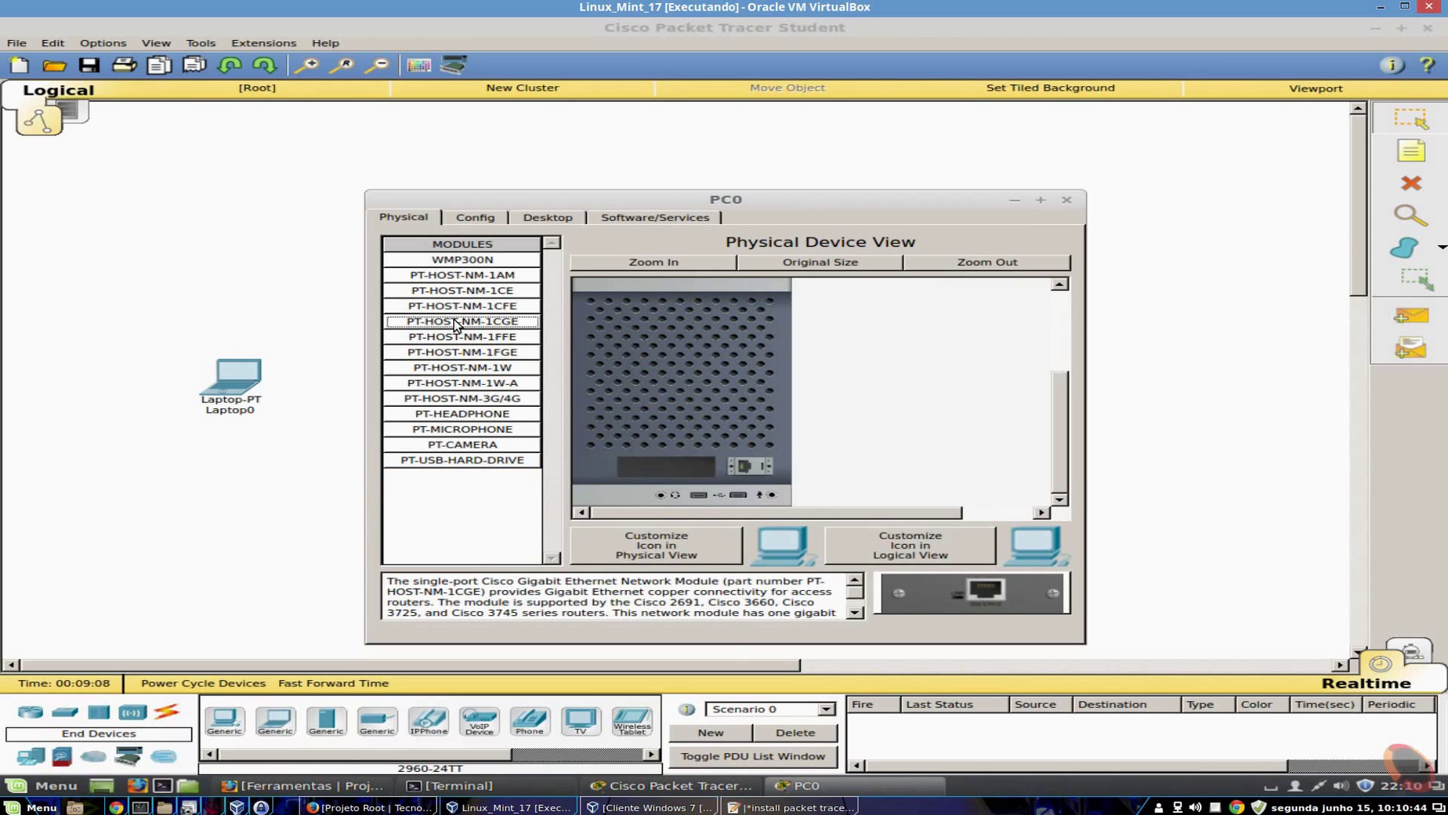
pyautogui.moveTo(457, 322); pyautogui.dragTo(666, 468)
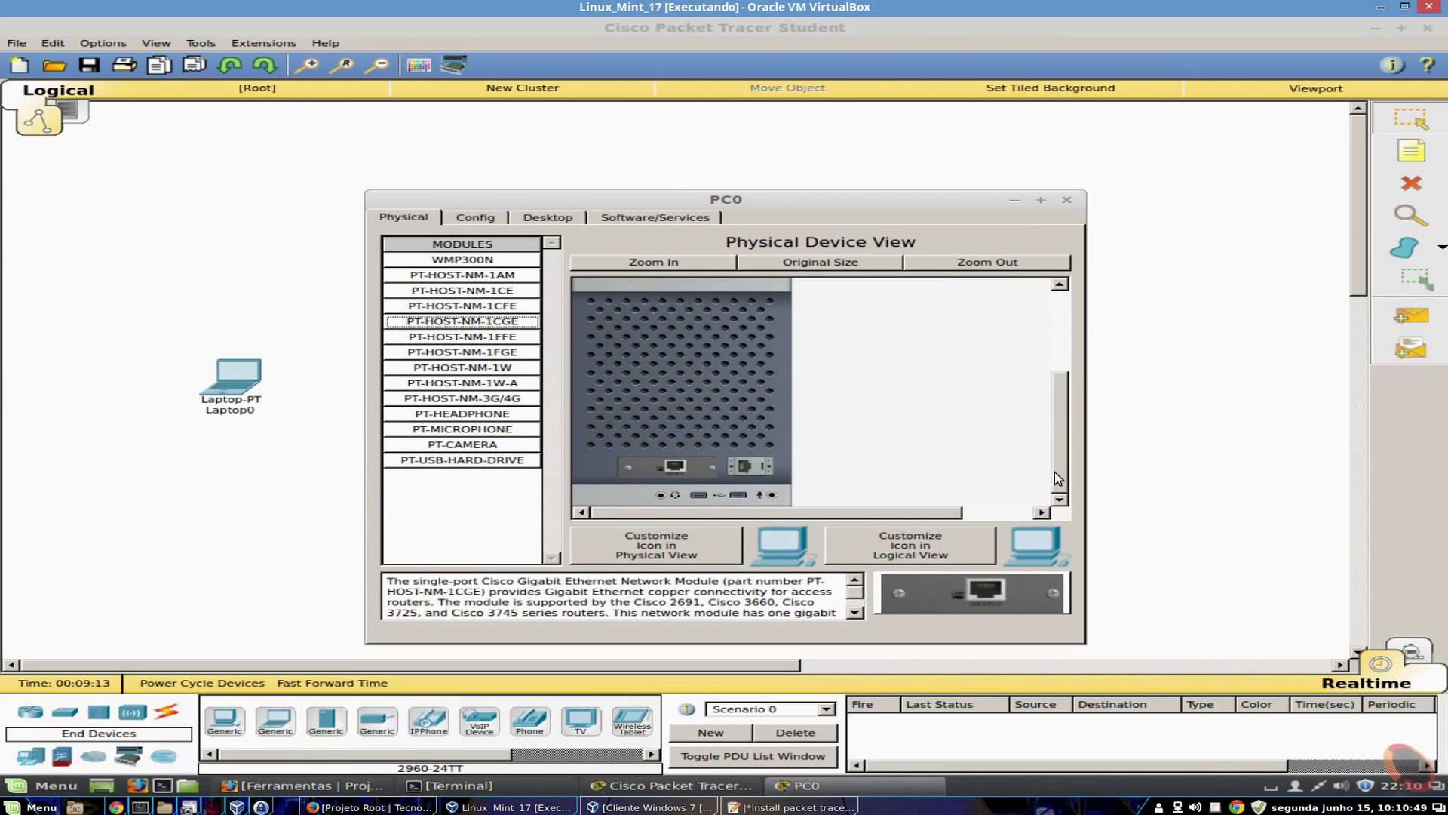
# Power PC0 back on and close its device window.
pyautogui.moveTo(1056, 477); pyautogui.dragTo(1071, 336)
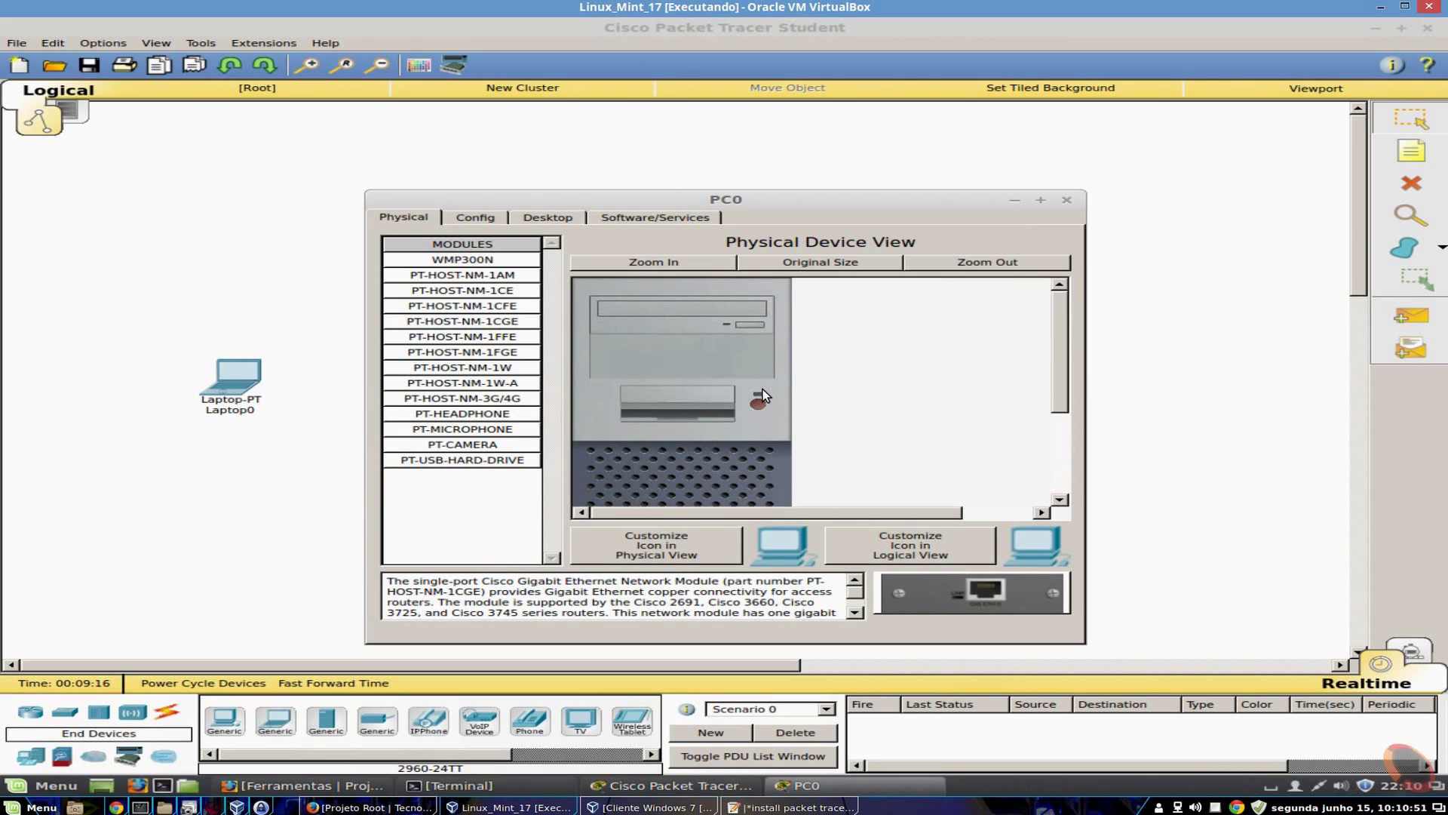
pyautogui.moveTo(1055, 388)
pyautogui.mouseDown()
pyautogui.moveTo(1056, 467)
pyautogui.moveTo(1065, 404)
pyautogui.mouseUp()
pyautogui.click(759, 404)
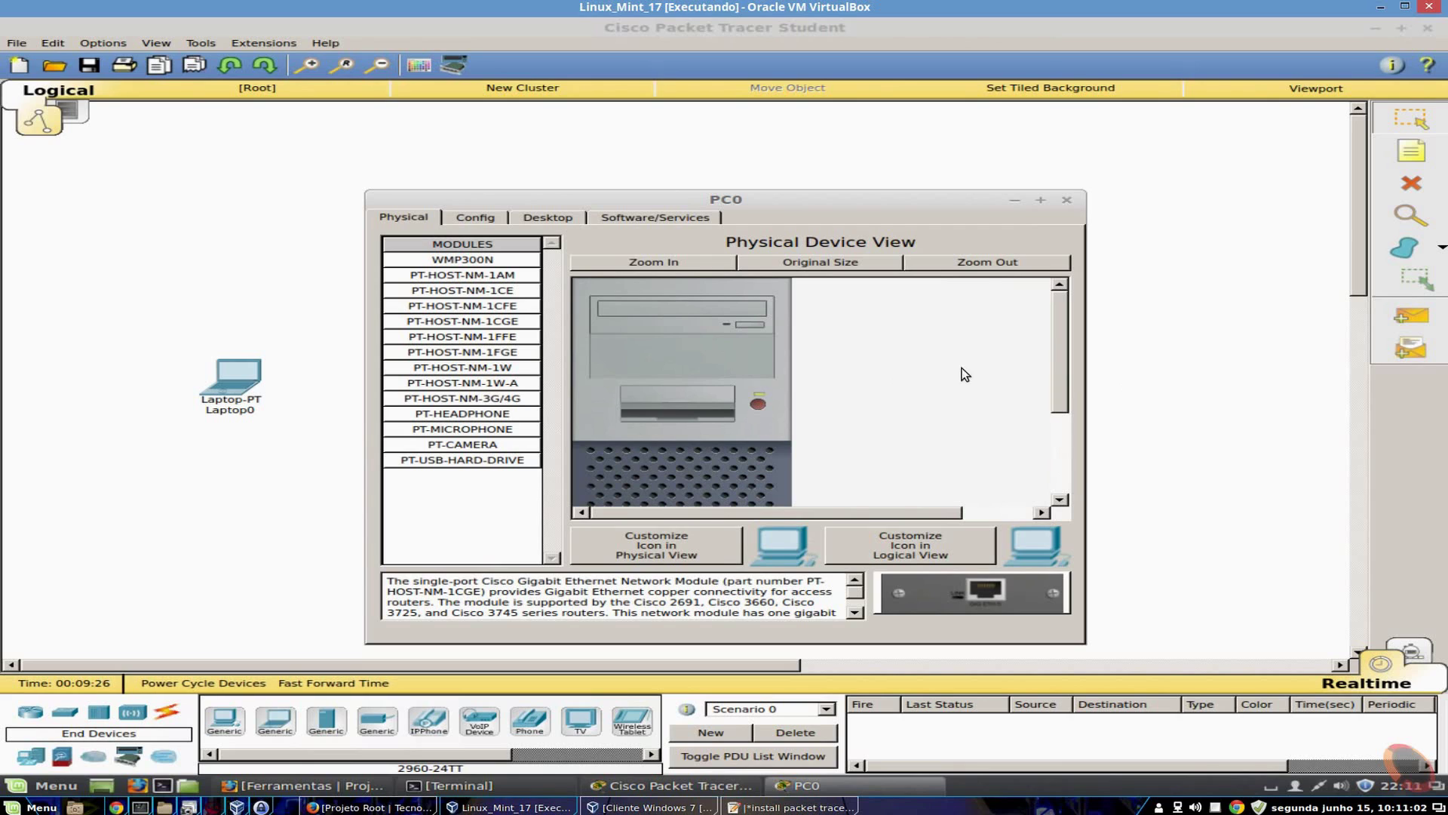
pyautogui.click(1067, 201)
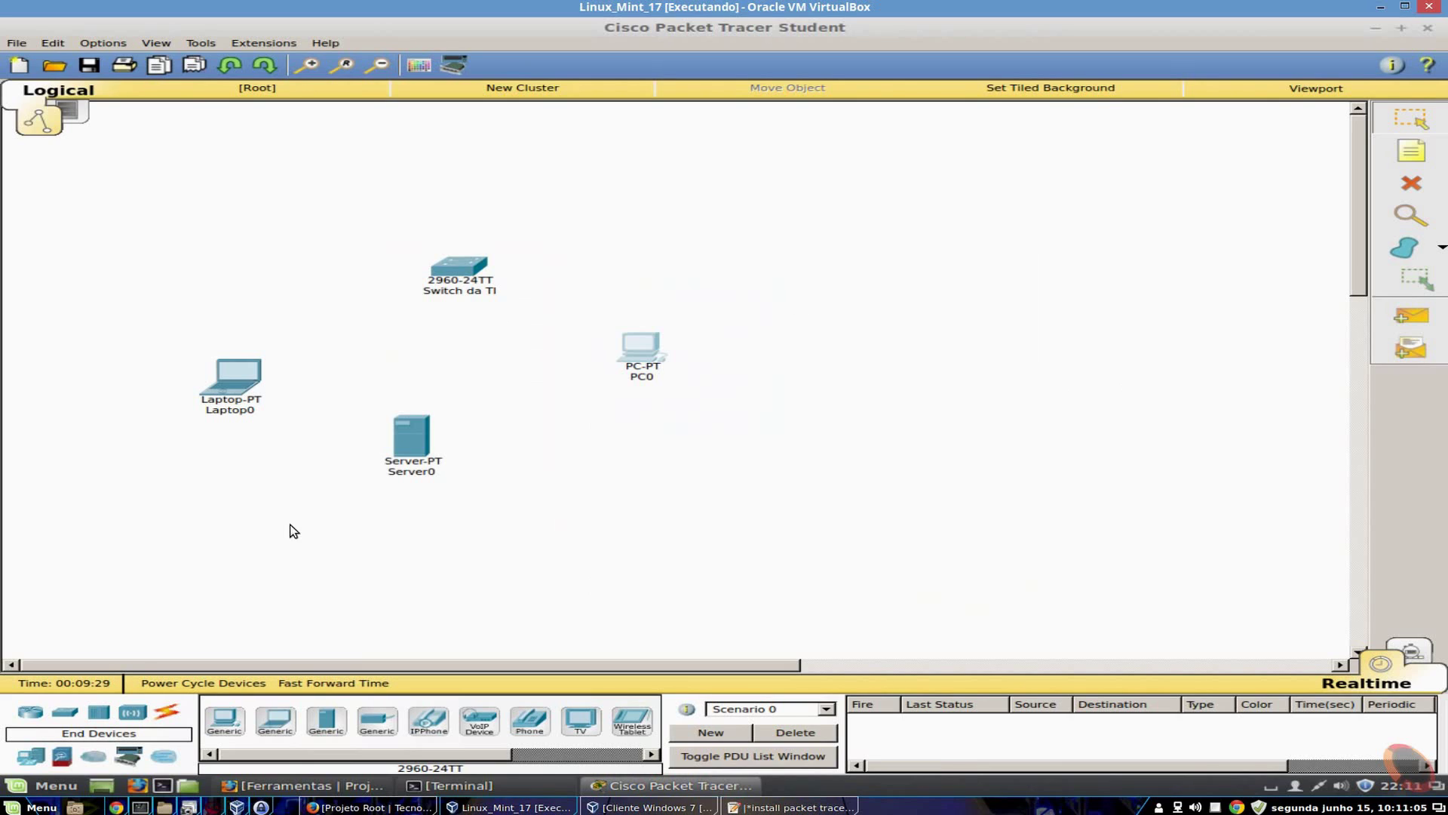
# Attach a PT-USB-HARD-DRIVE to Laptop0 after inspecting its ports, and close its device window.
pyautogui.click(229, 374)
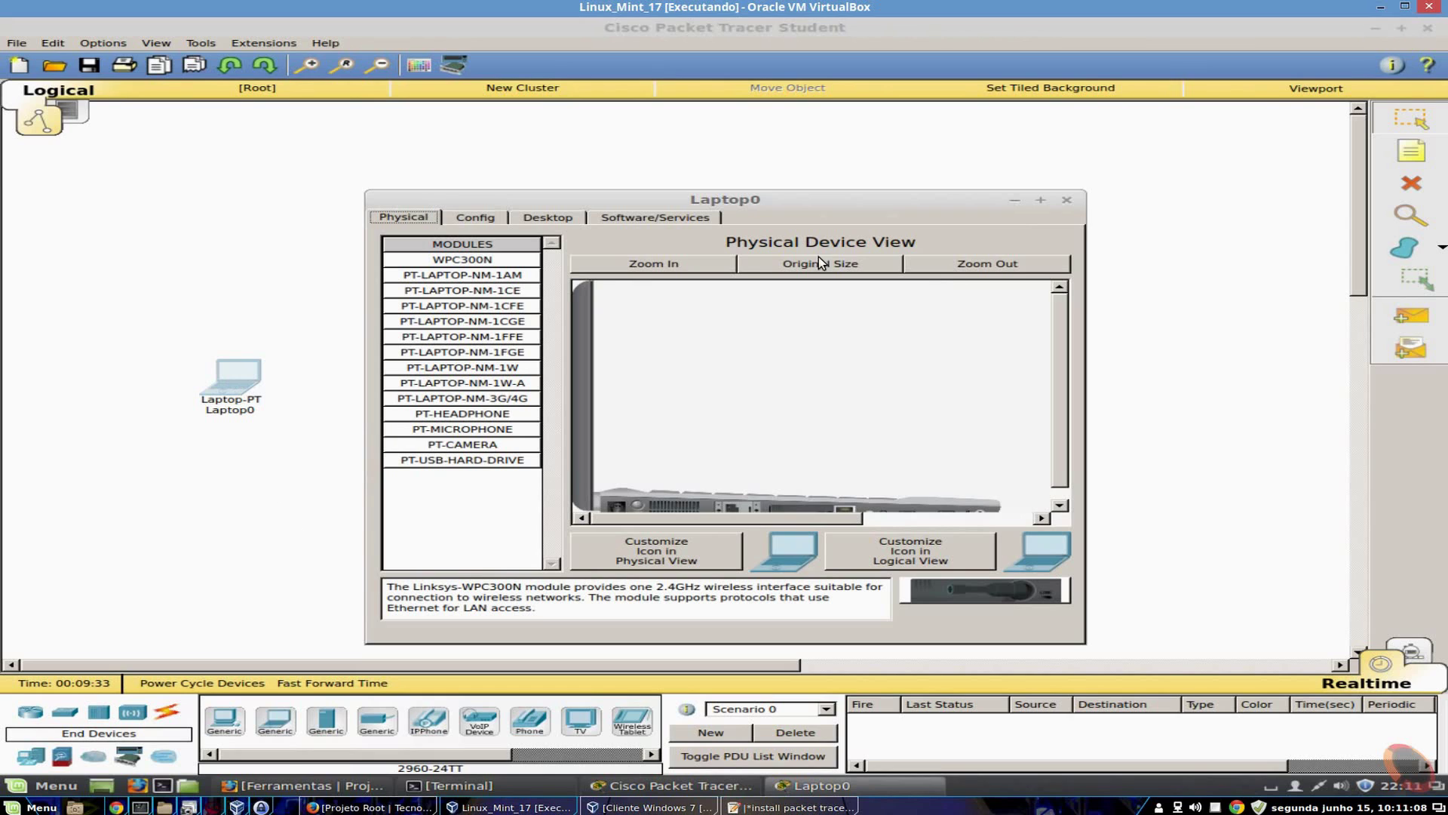
pyautogui.click(676, 264)
pyautogui.scroll(-5, 712, 515)
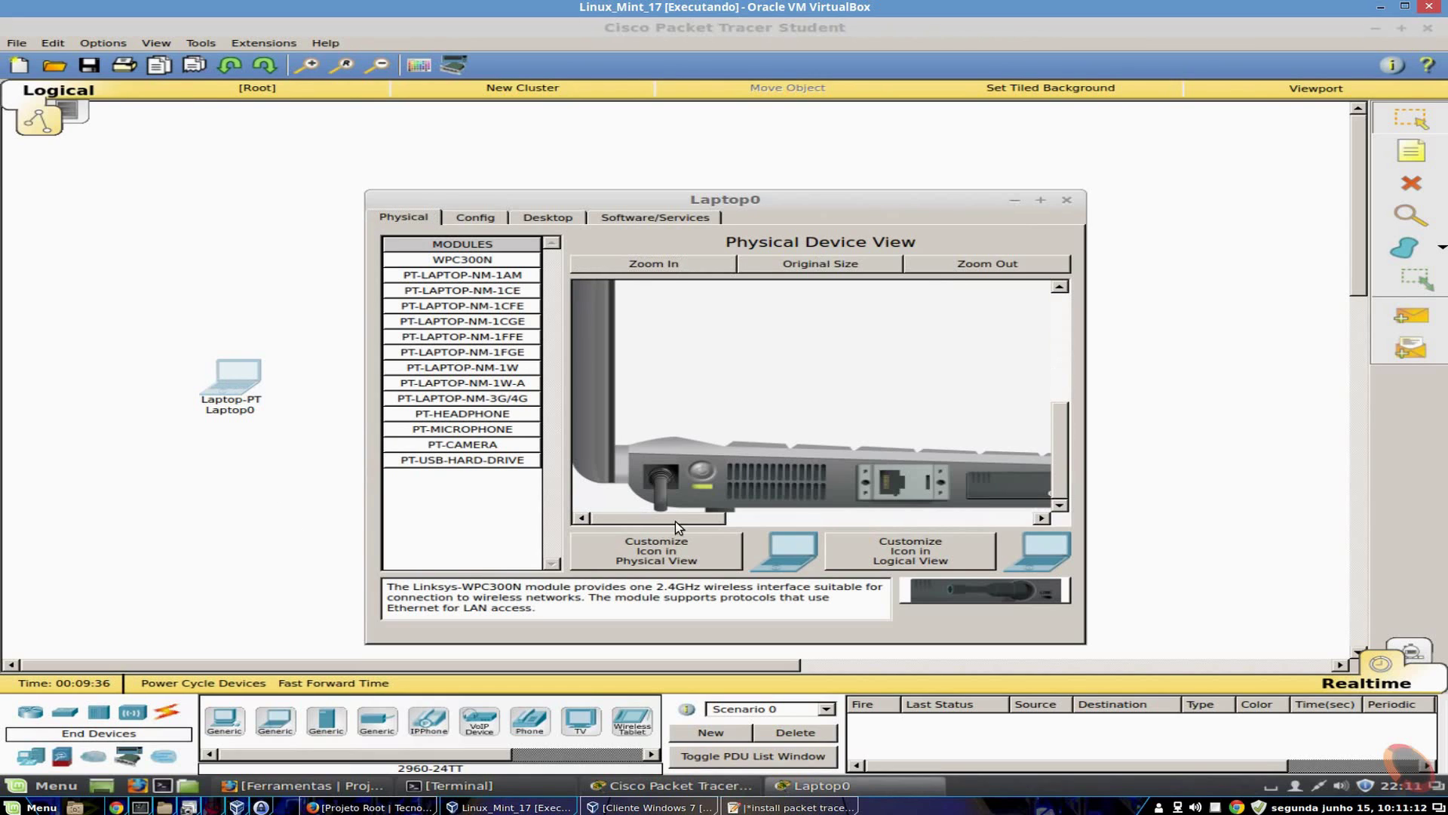
pyautogui.moveTo(676, 522); pyautogui.dragTo(754, 507)
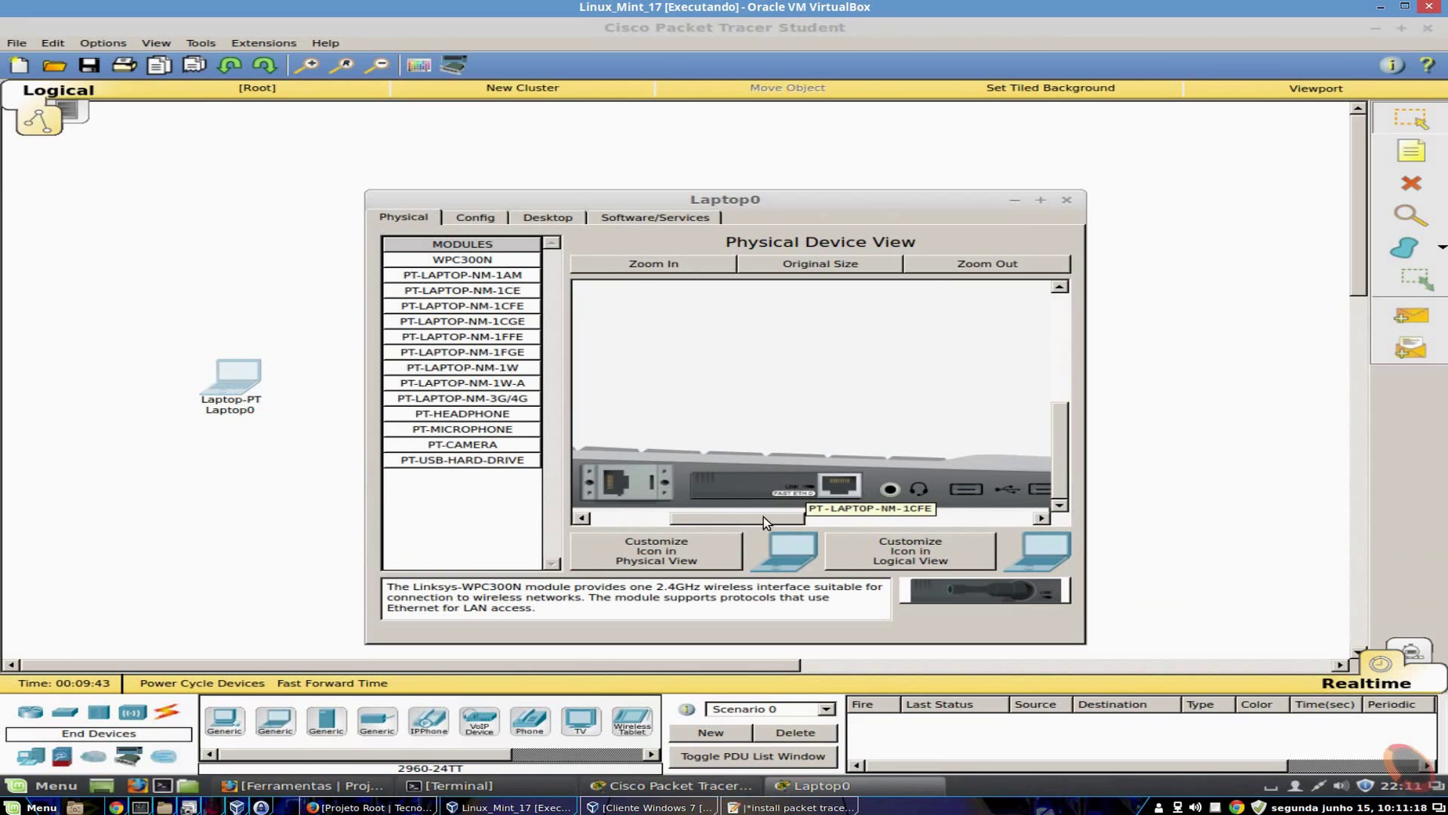
pyautogui.moveTo(764, 518); pyautogui.dragTo(837, 521)
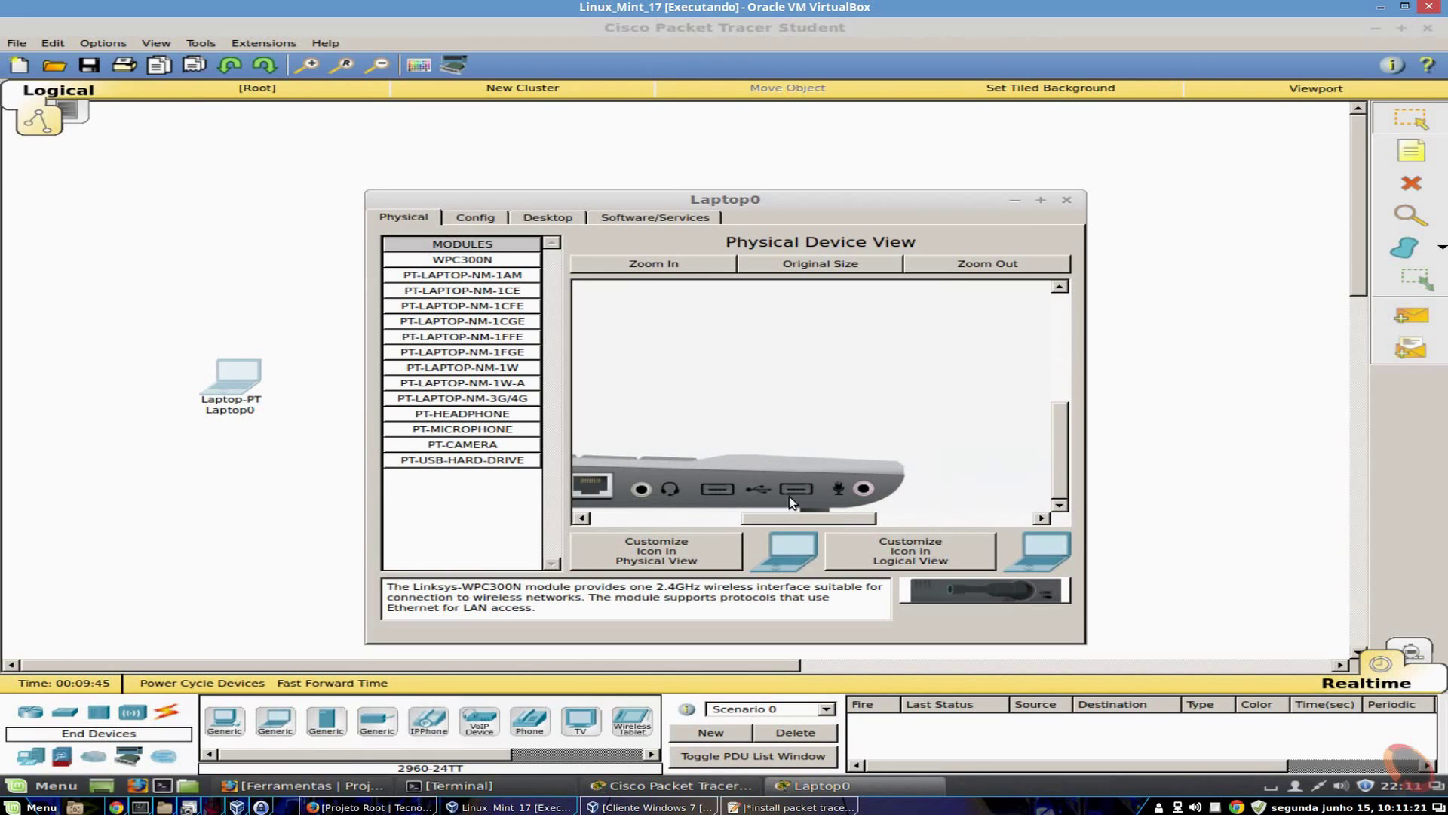
pyautogui.click(468, 460)
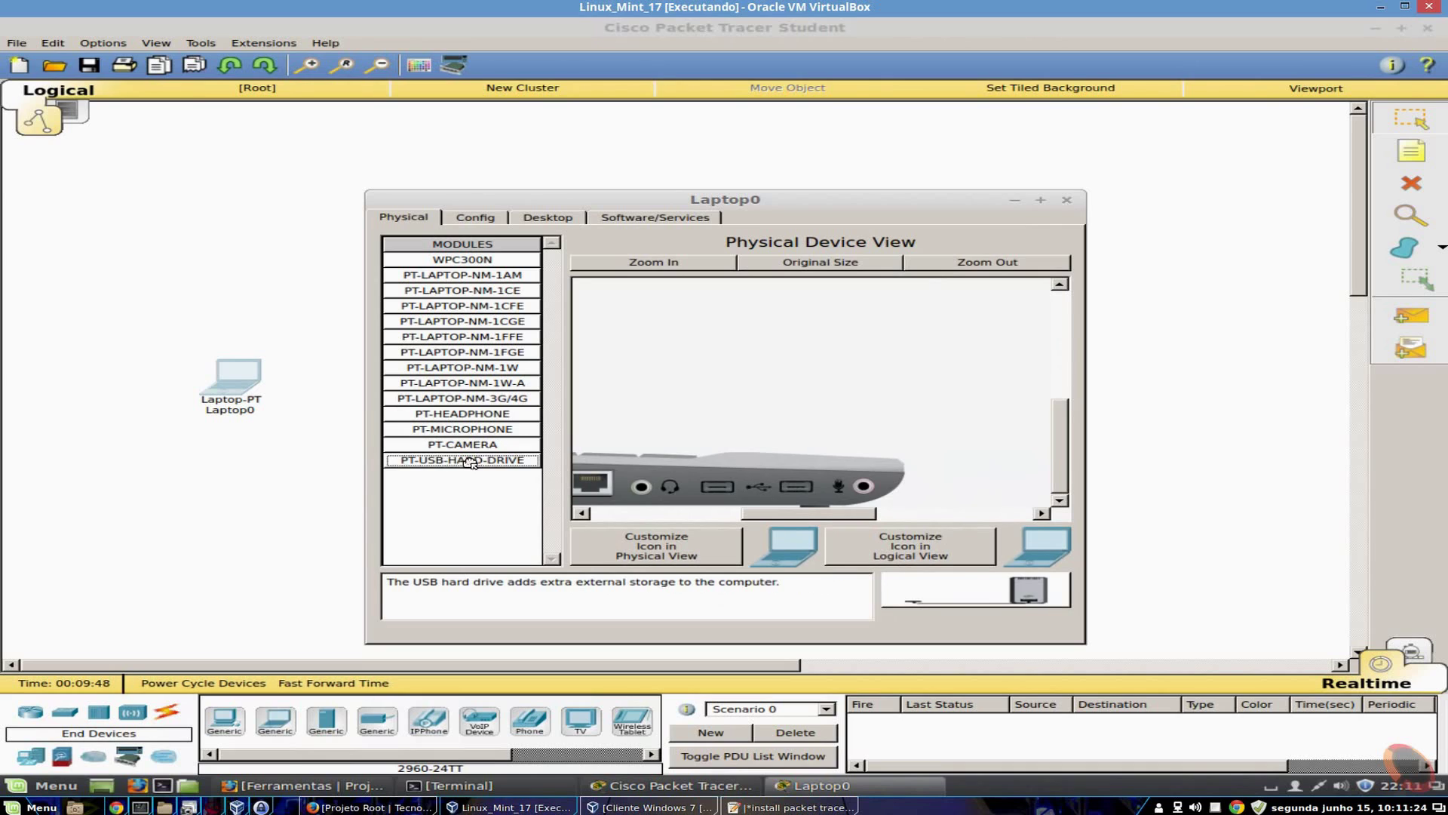
pyautogui.moveTo(469, 461); pyautogui.dragTo(873, 518)
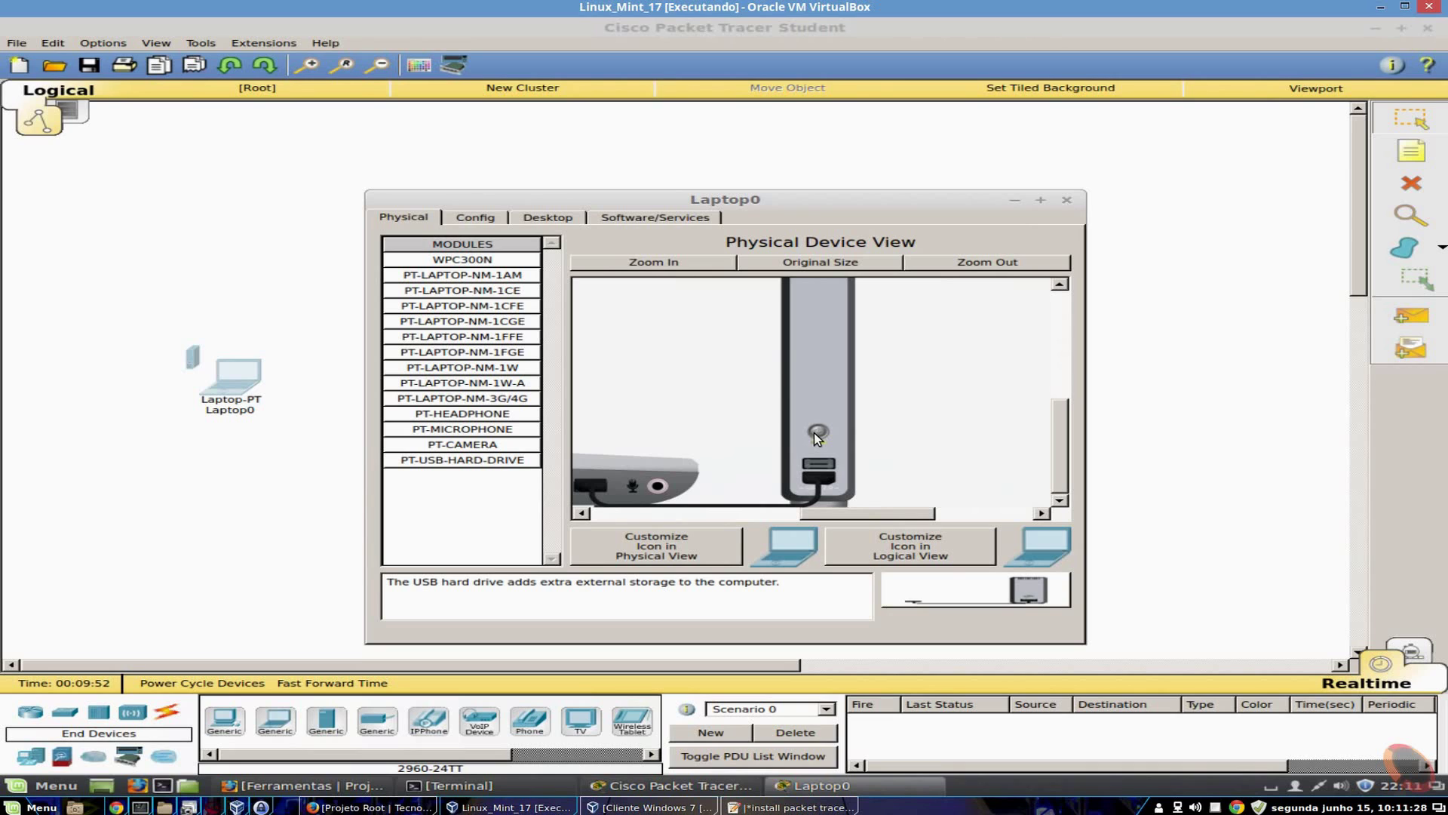
pyautogui.click(1067, 199)
# Power off Server0 and install the PT-HOST-NM-1FGE fiber Gigabit module in its empty slot below the Ethernet module.
pyautogui.click(413, 434)
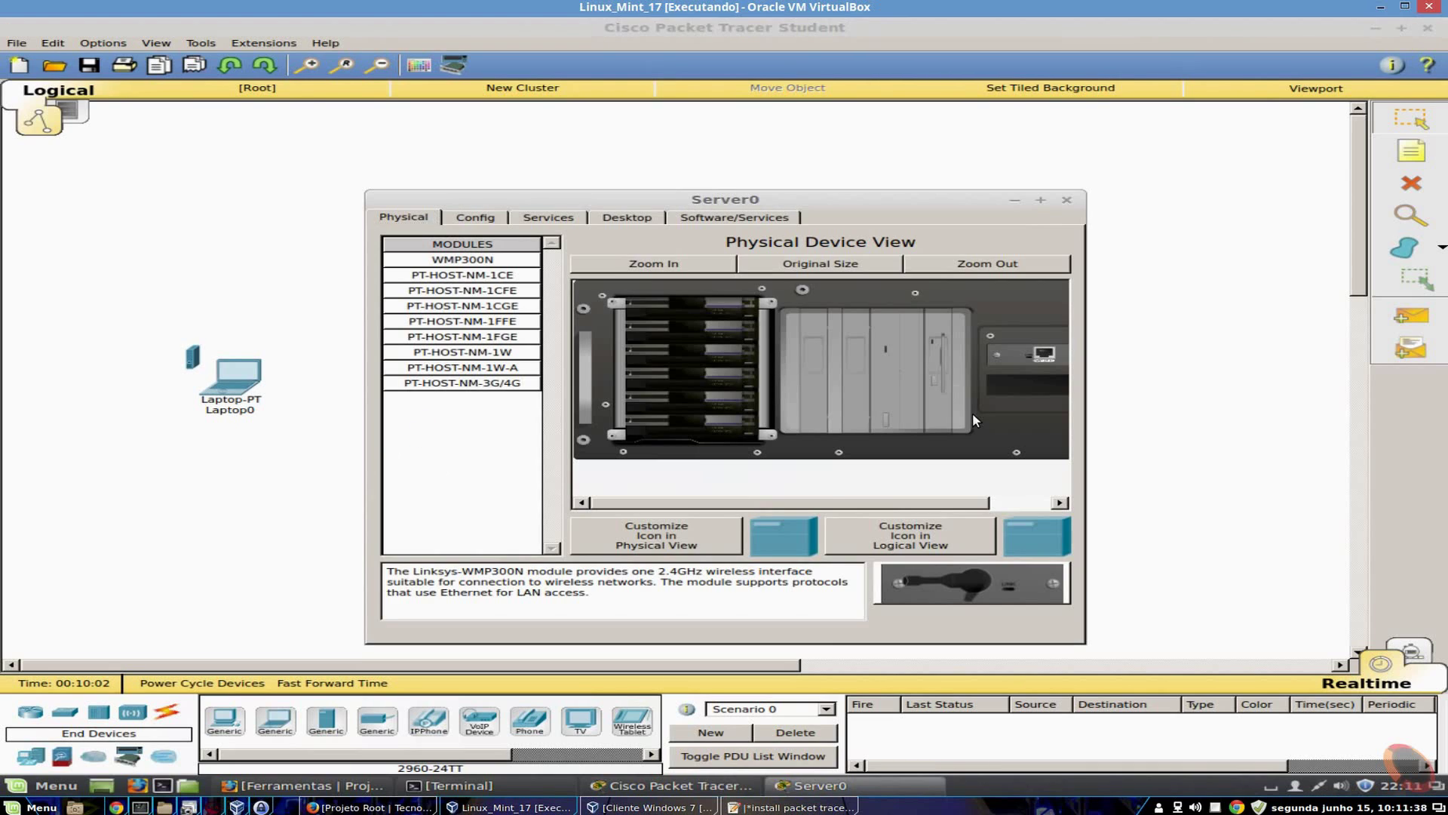
pyautogui.moveTo(830, 504); pyautogui.dragTo(922, 509)
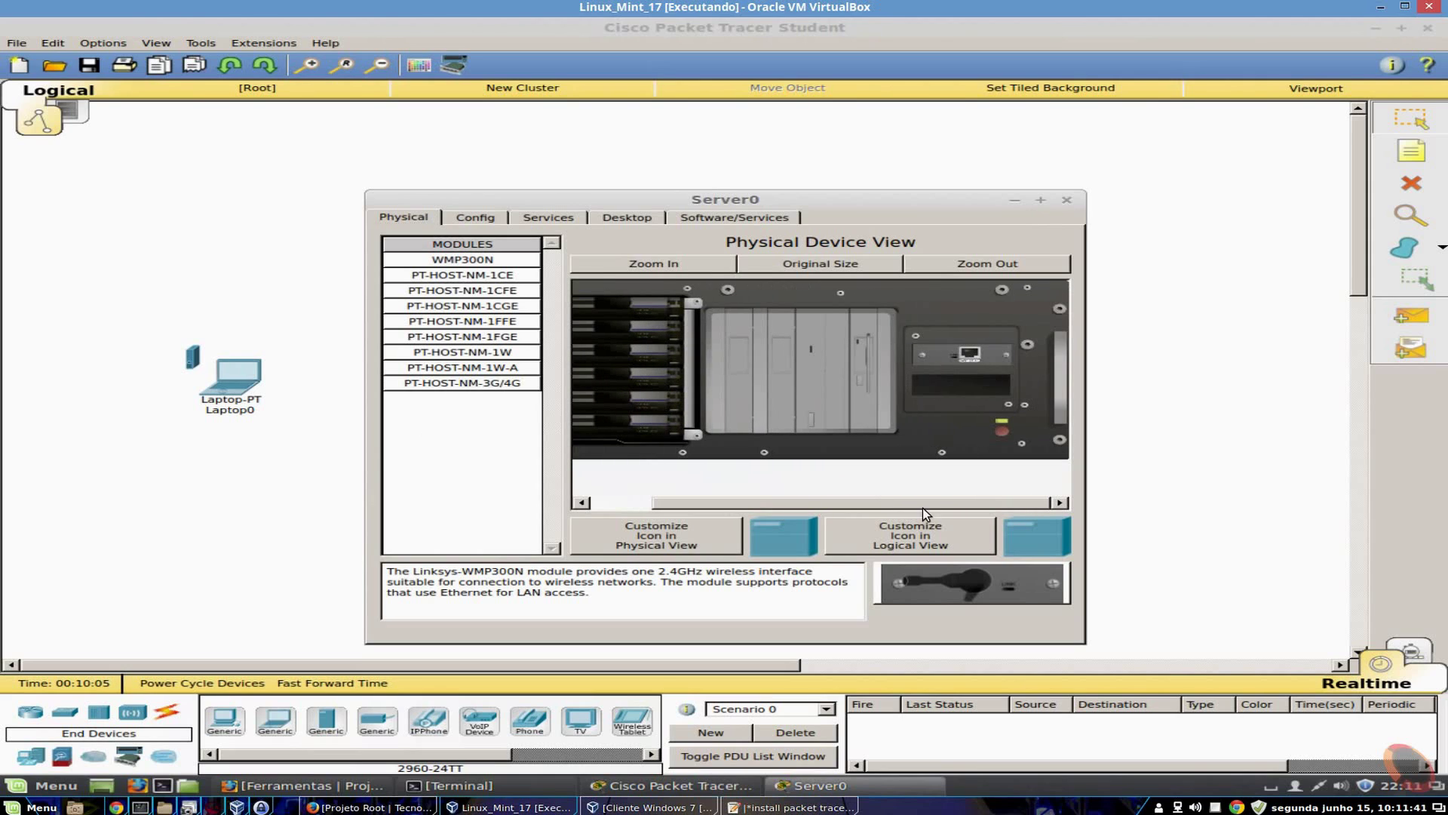
pyautogui.click(477, 307)
pyautogui.click(429, 338)
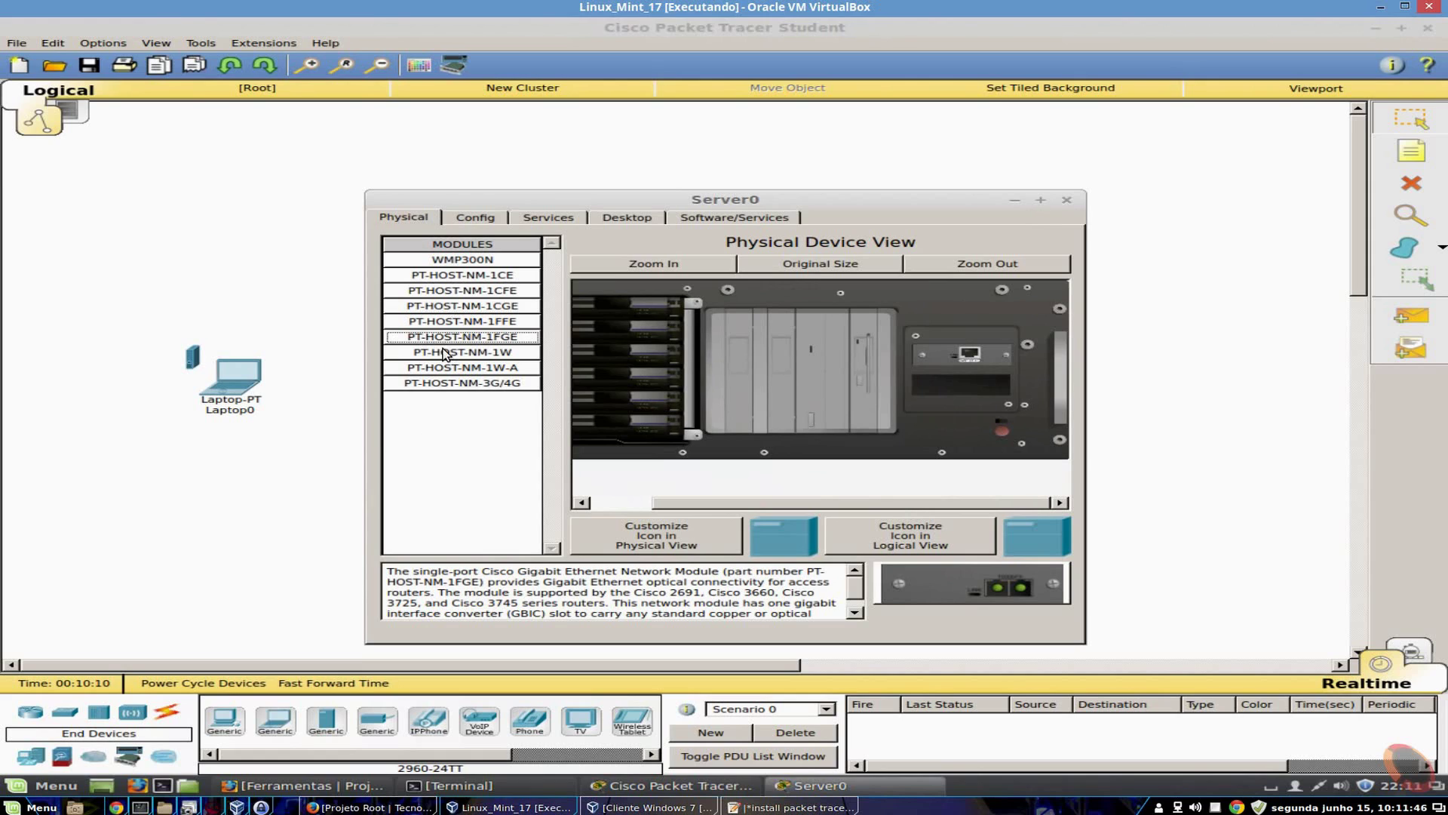
pyautogui.moveTo(451, 338); pyautogui.dragTo(967, 386)
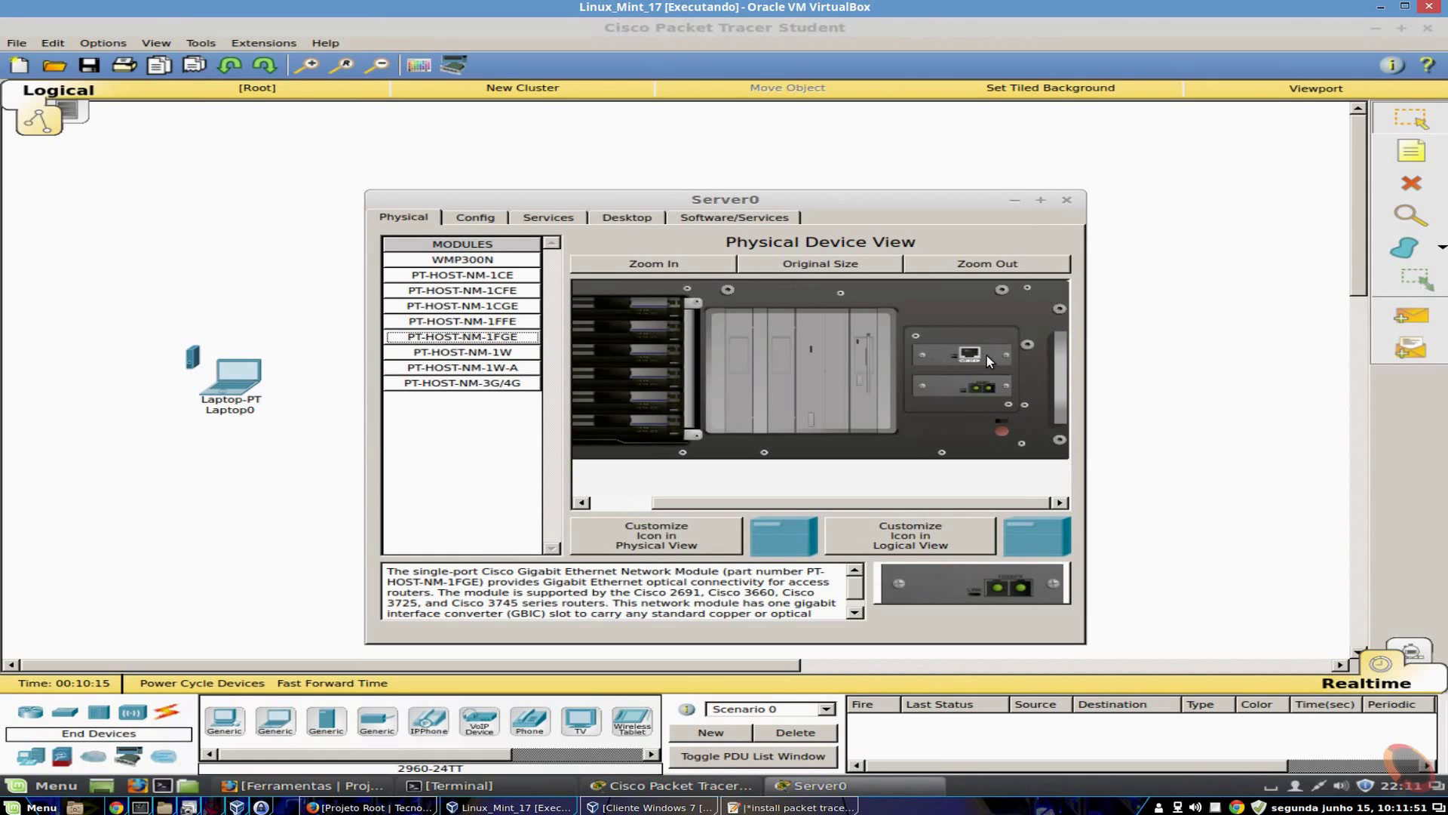
# Power Server0 back on and close its device window.
pyautogui.click(1002, 430)
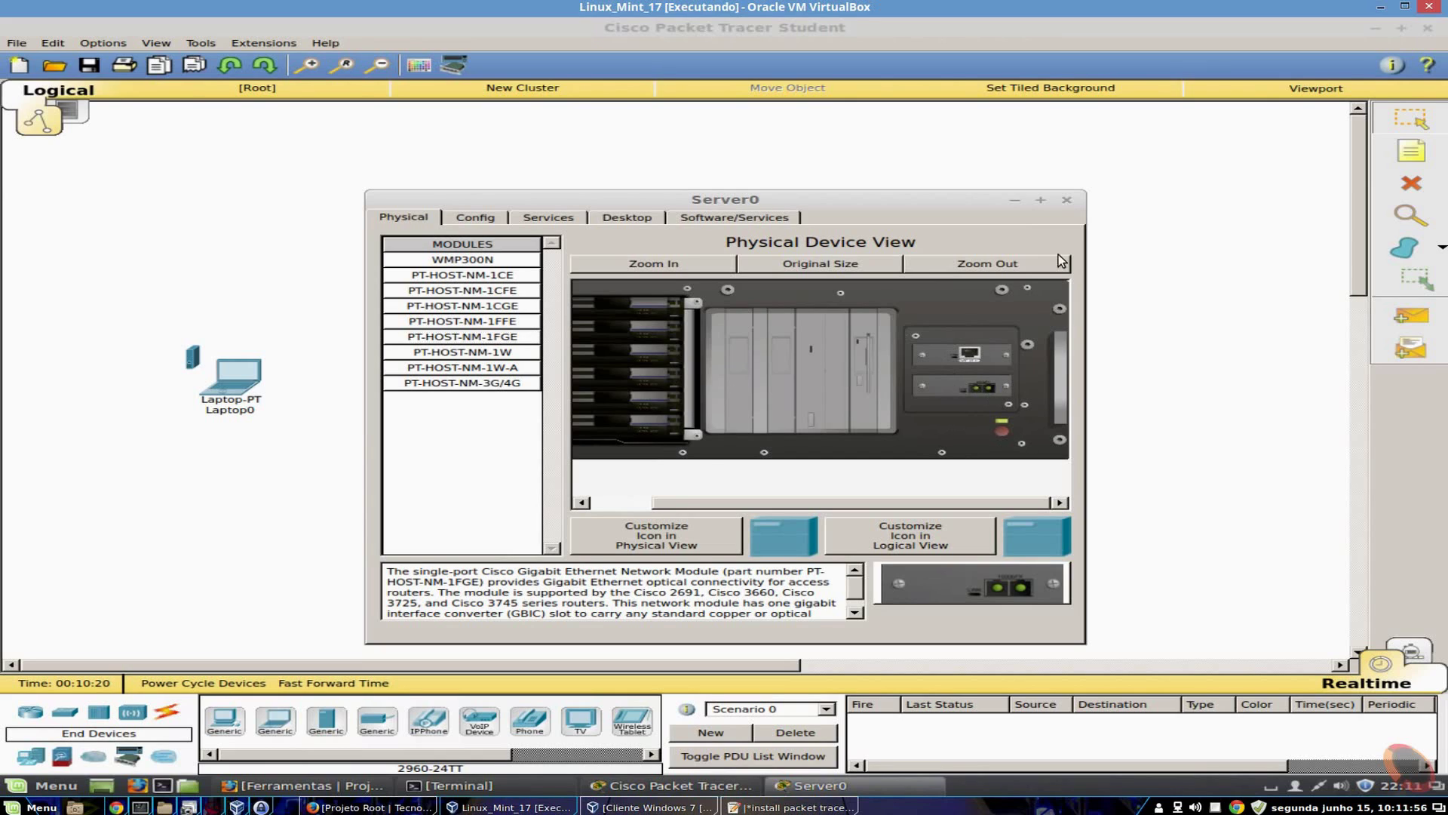
pyautogui.click(1067, 199)
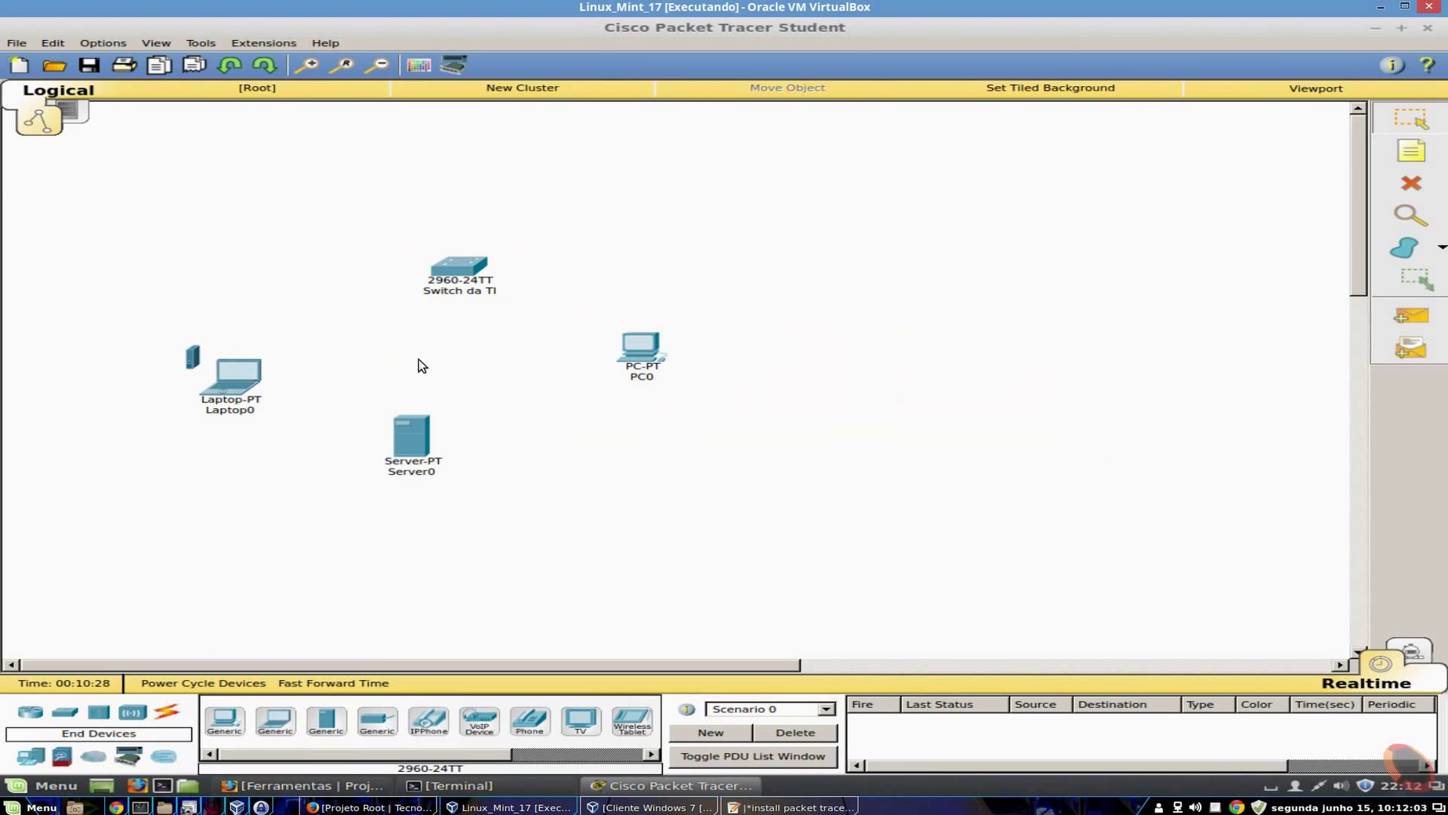
# Connect PC0's GigabitEthernet0 port to FastEthernet0/1 on Switch da TI with a Copper Straight-Through cable.
pyautogui.click(167, 714)
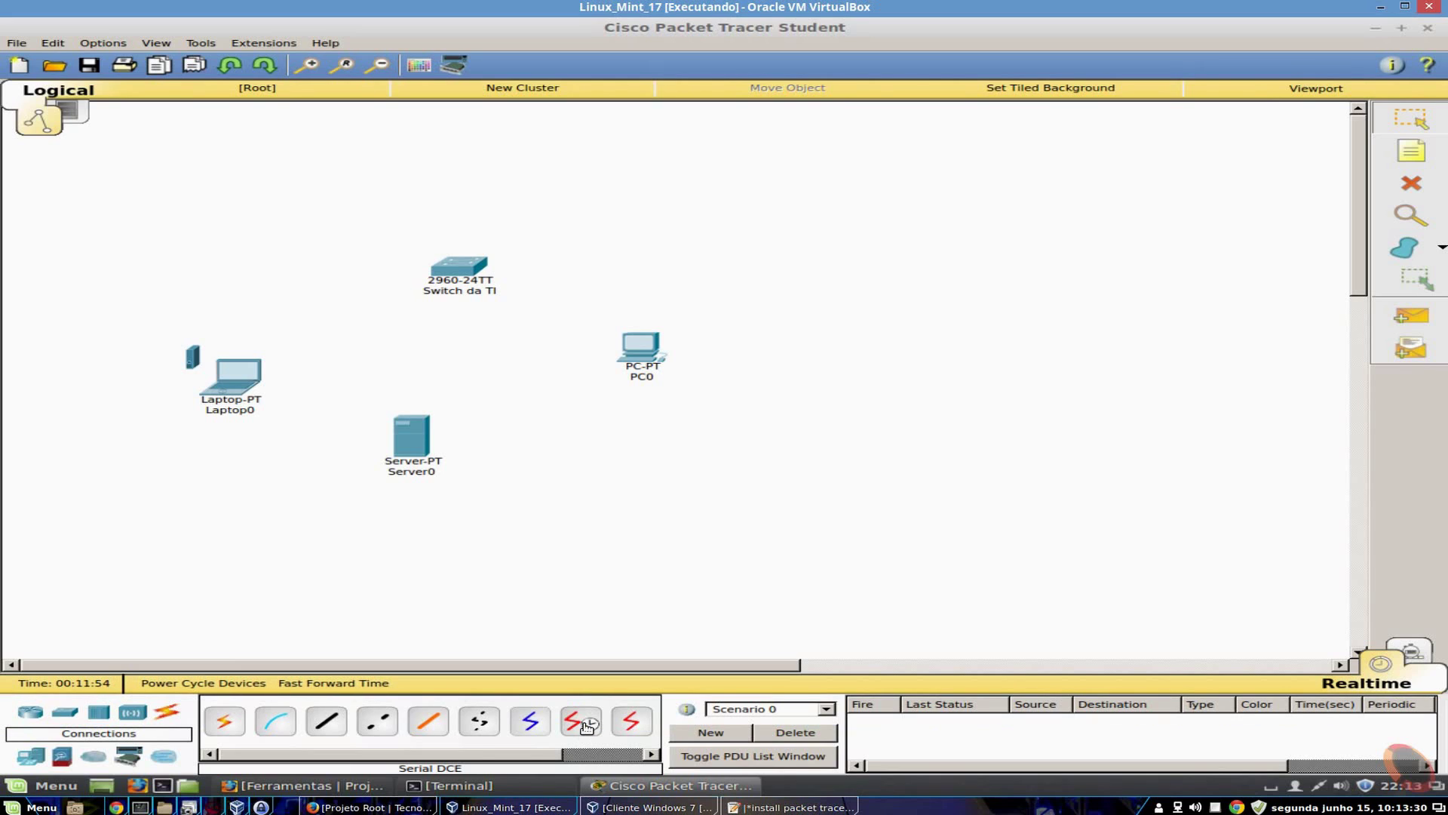
pyautogui.click(331, 722)
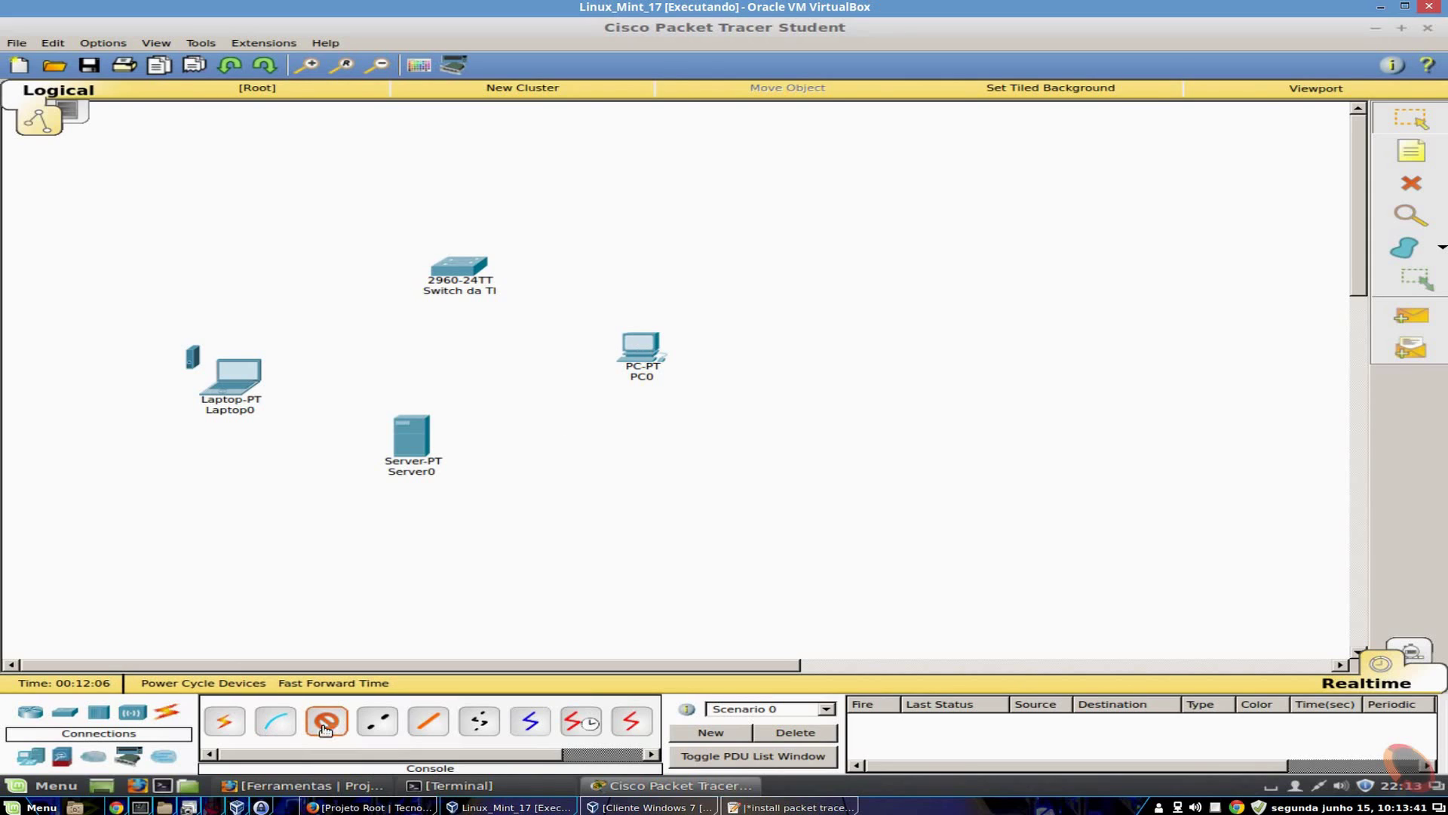
pyautogui.click(638, 347)
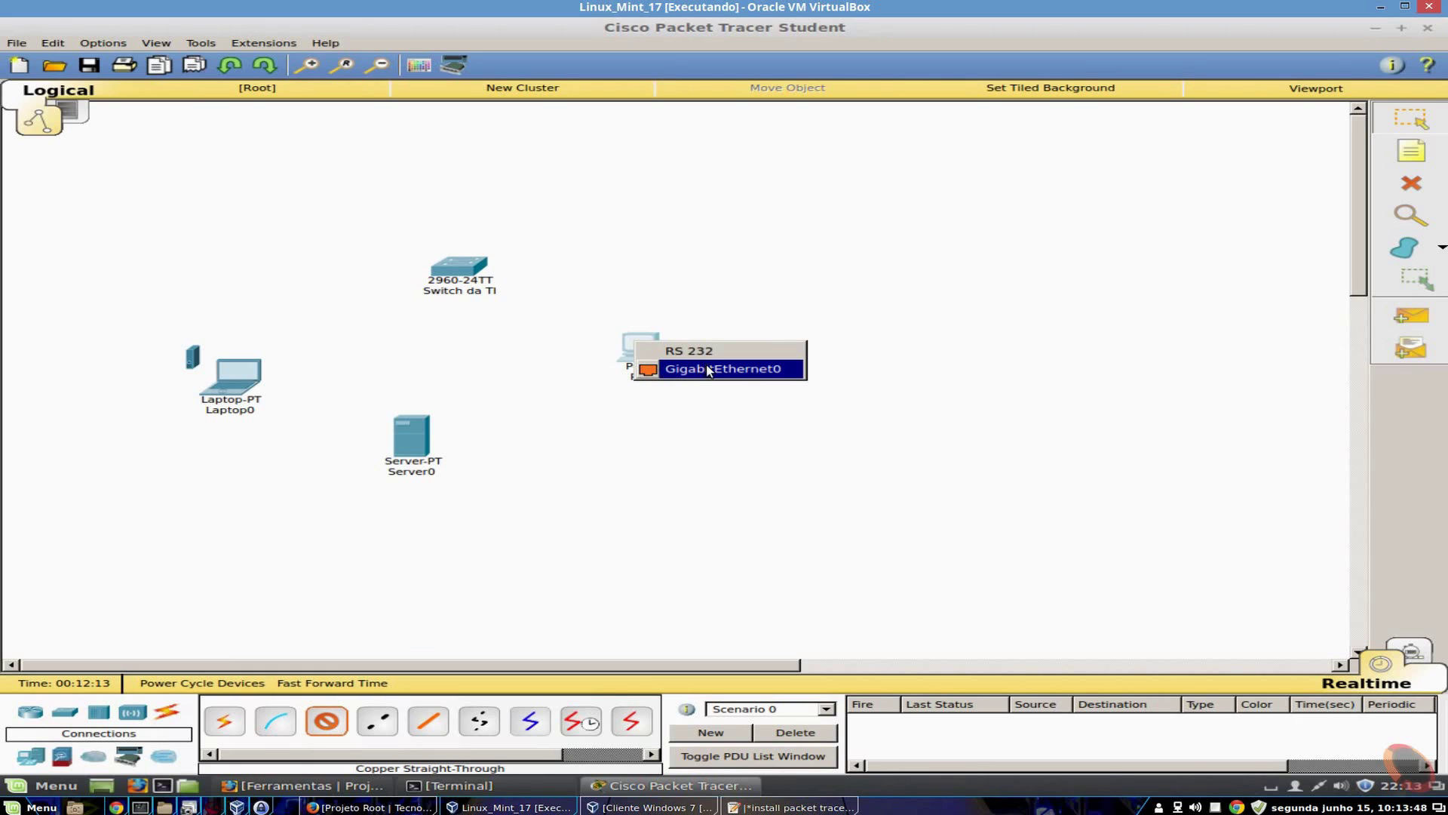
pyautogui.click(761, 373)
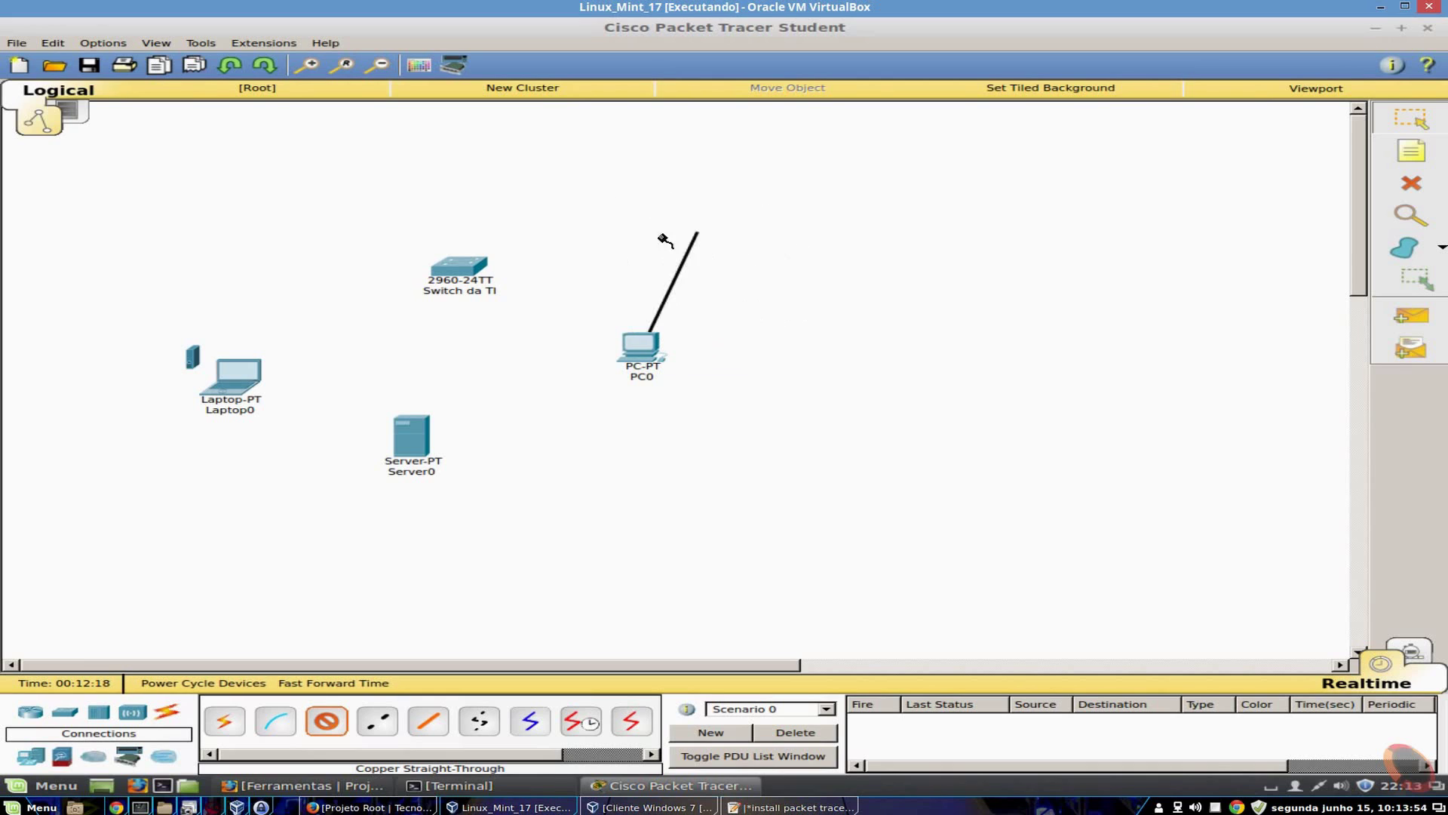
pyautogui.click(472, 263)
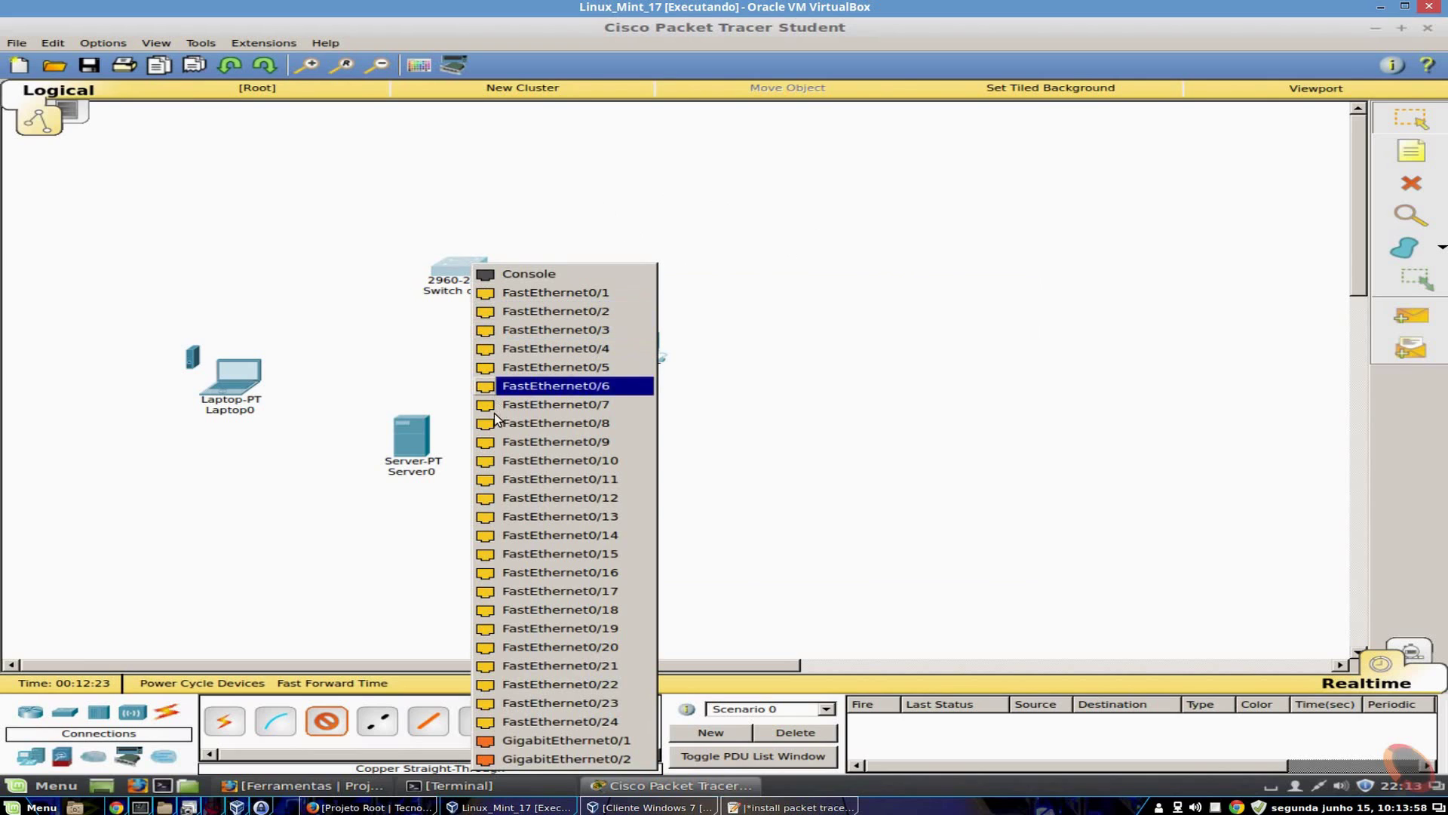
pyautogui.click(563, 297)
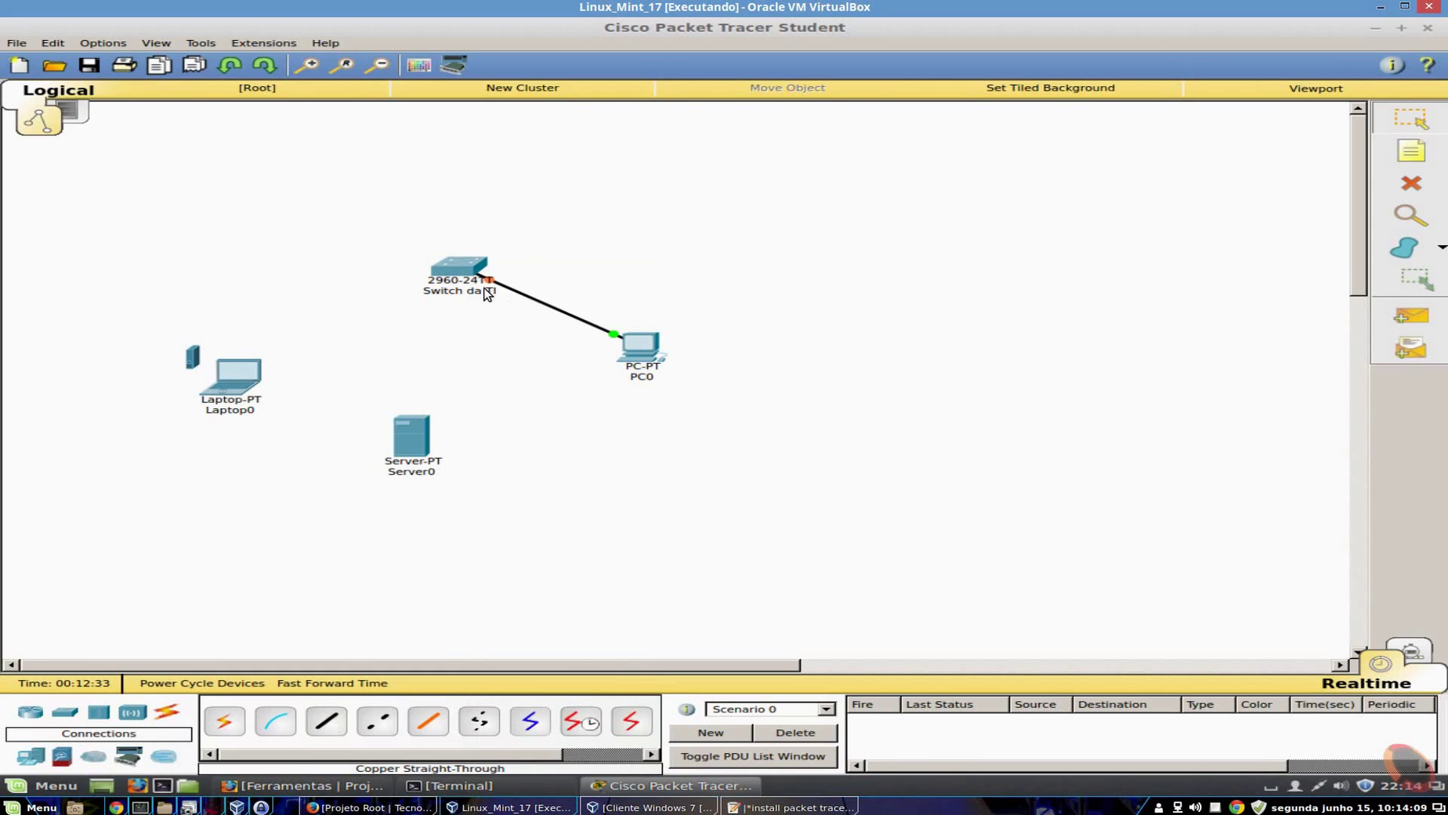
# Connect Server0's FastEthernet0 port to FastEthernet0/2 on Switch da TI with a Copper Straight-Through cable.
pyautogui.moveTo(540, 297)
pyautogui.click(334, 733)
pyautogui.click(408, 438)
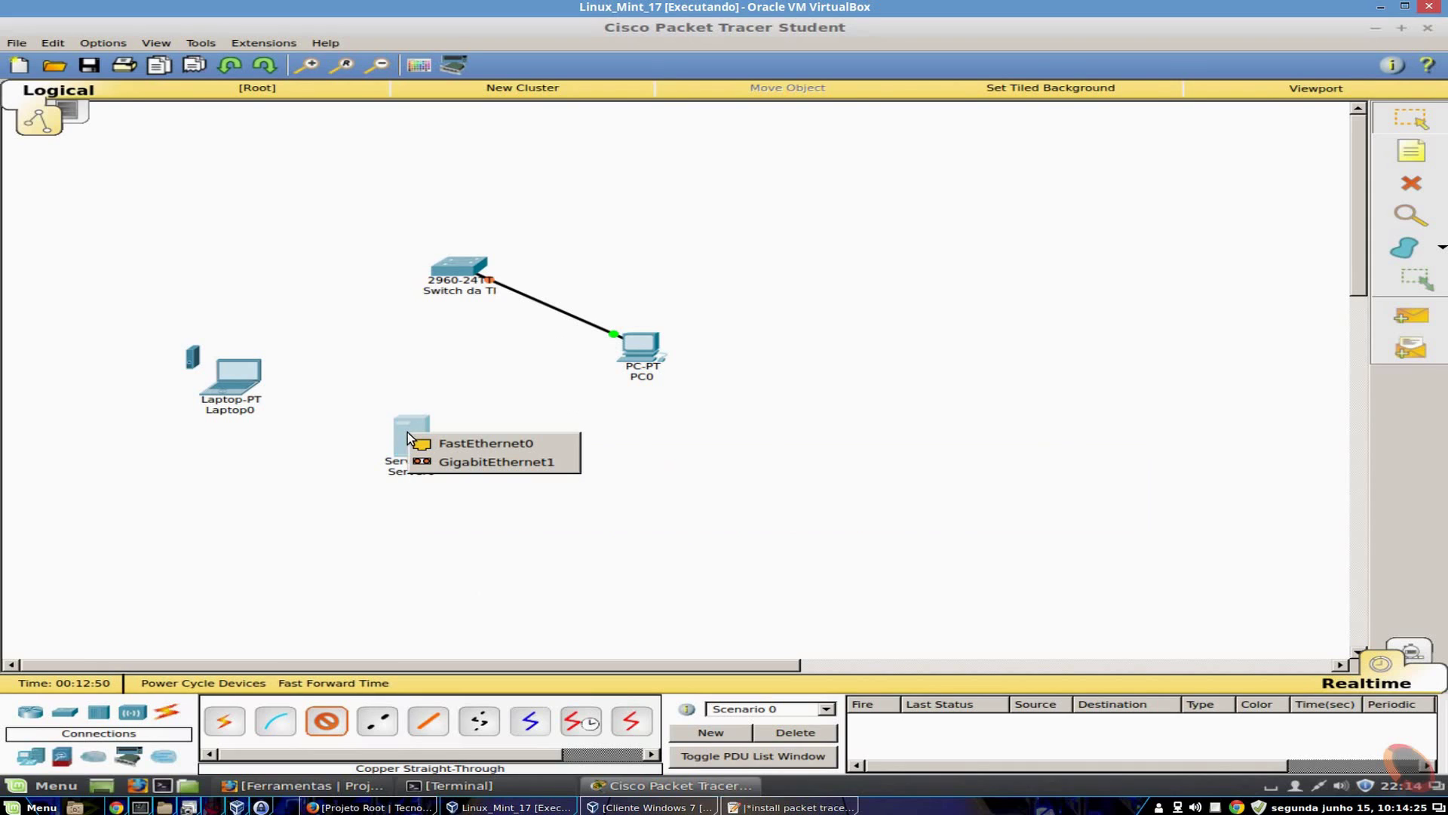
pyautogui.click(498, 442)
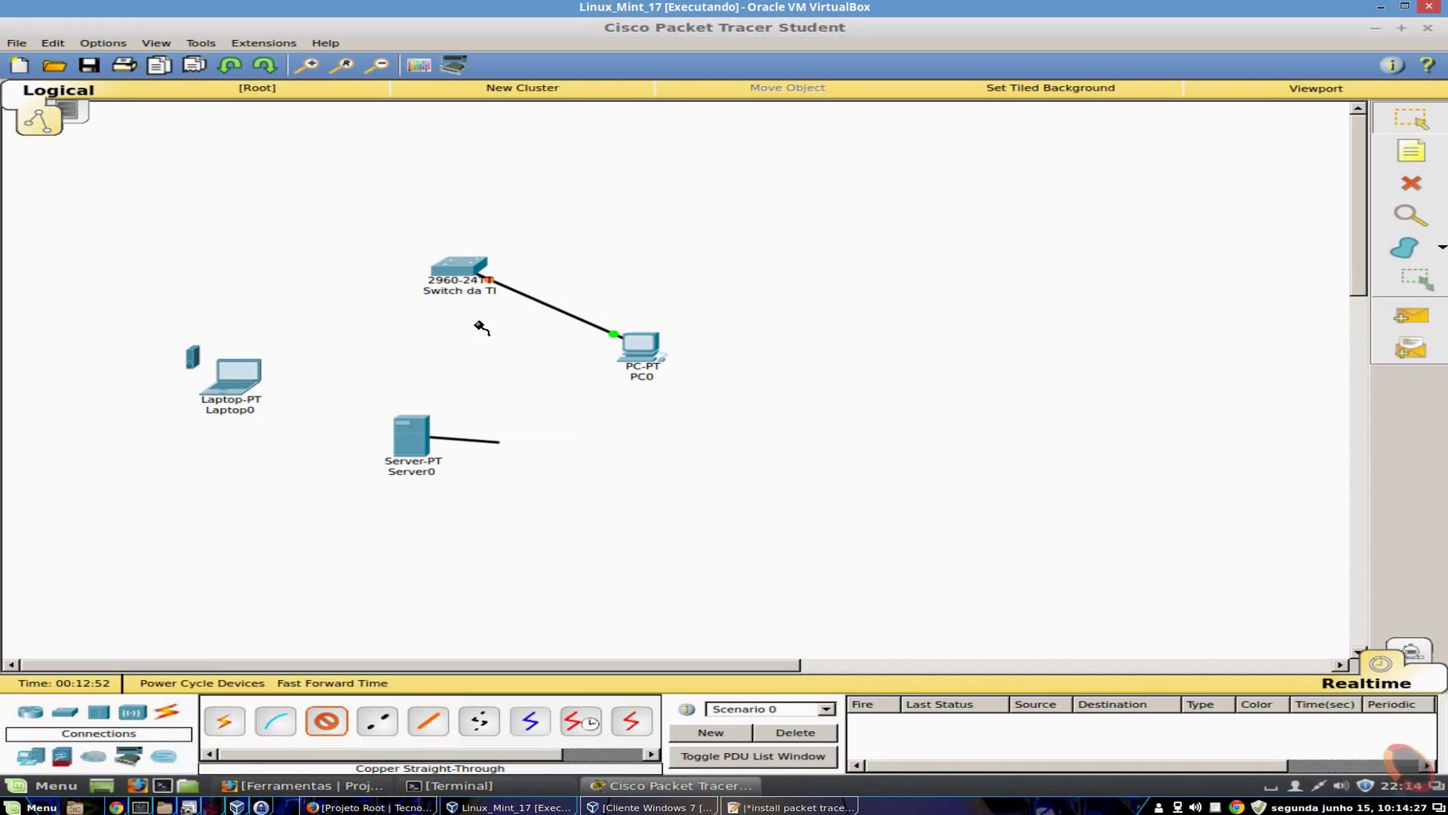
pyautogui.click(463, 267)
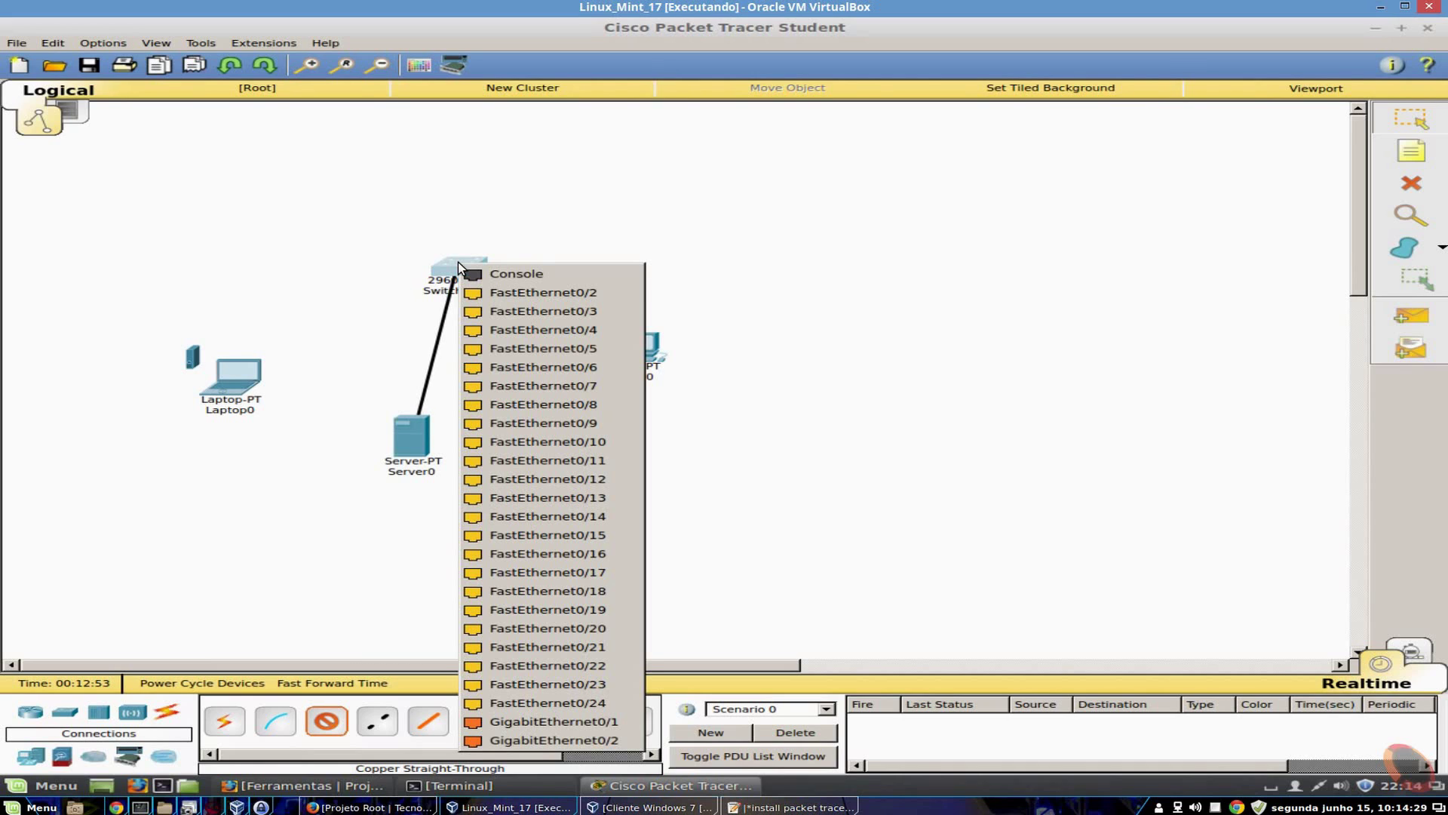
pyautogui.click(499, 291)
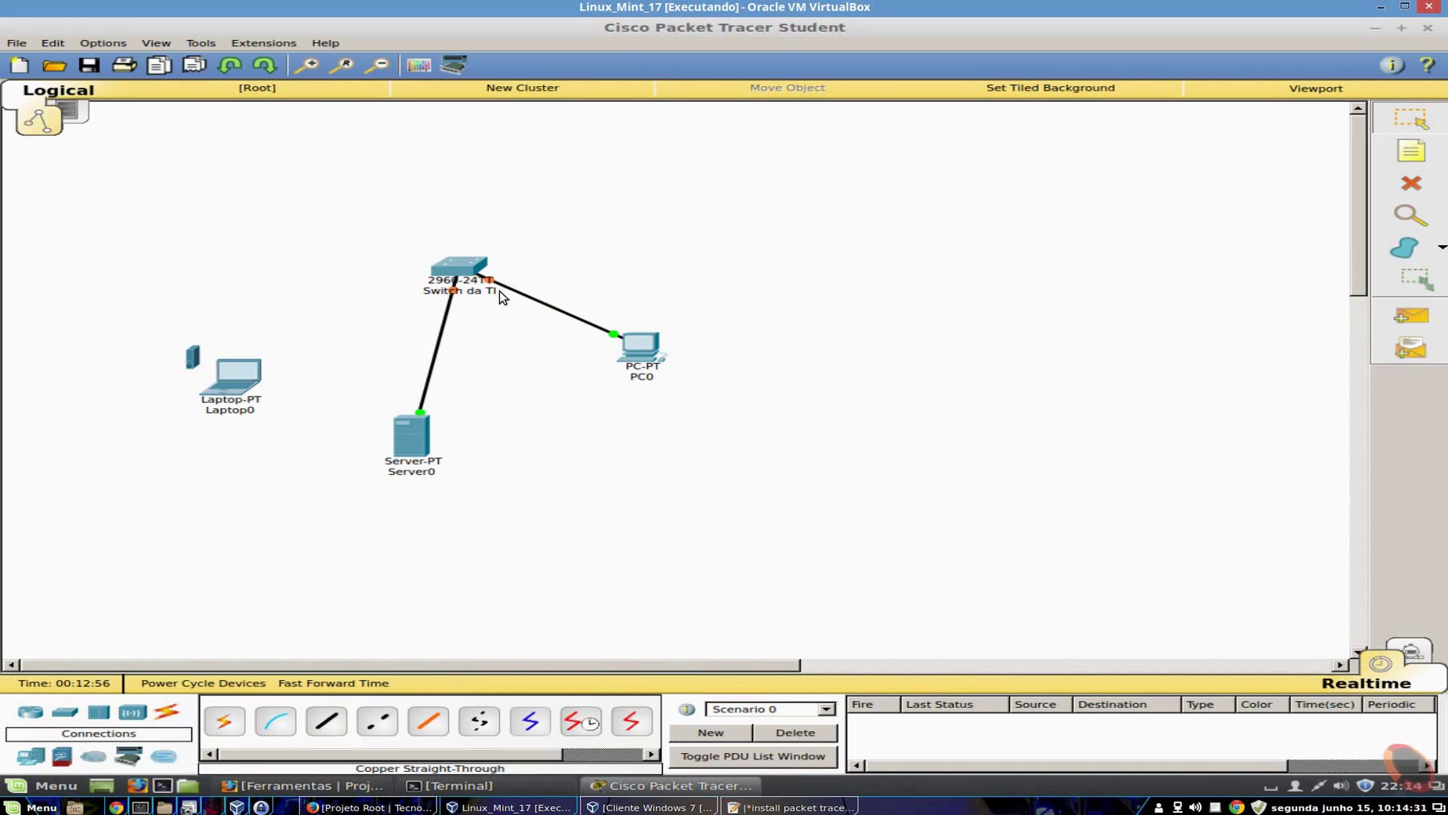
# Connect Laptop0's FastEthernet0 port to the first free FastEthernet port on Switch da TI with a Copper Straight-Through cable.
pyautogui.click(339, 722)
pyautogui.click(237, 375)
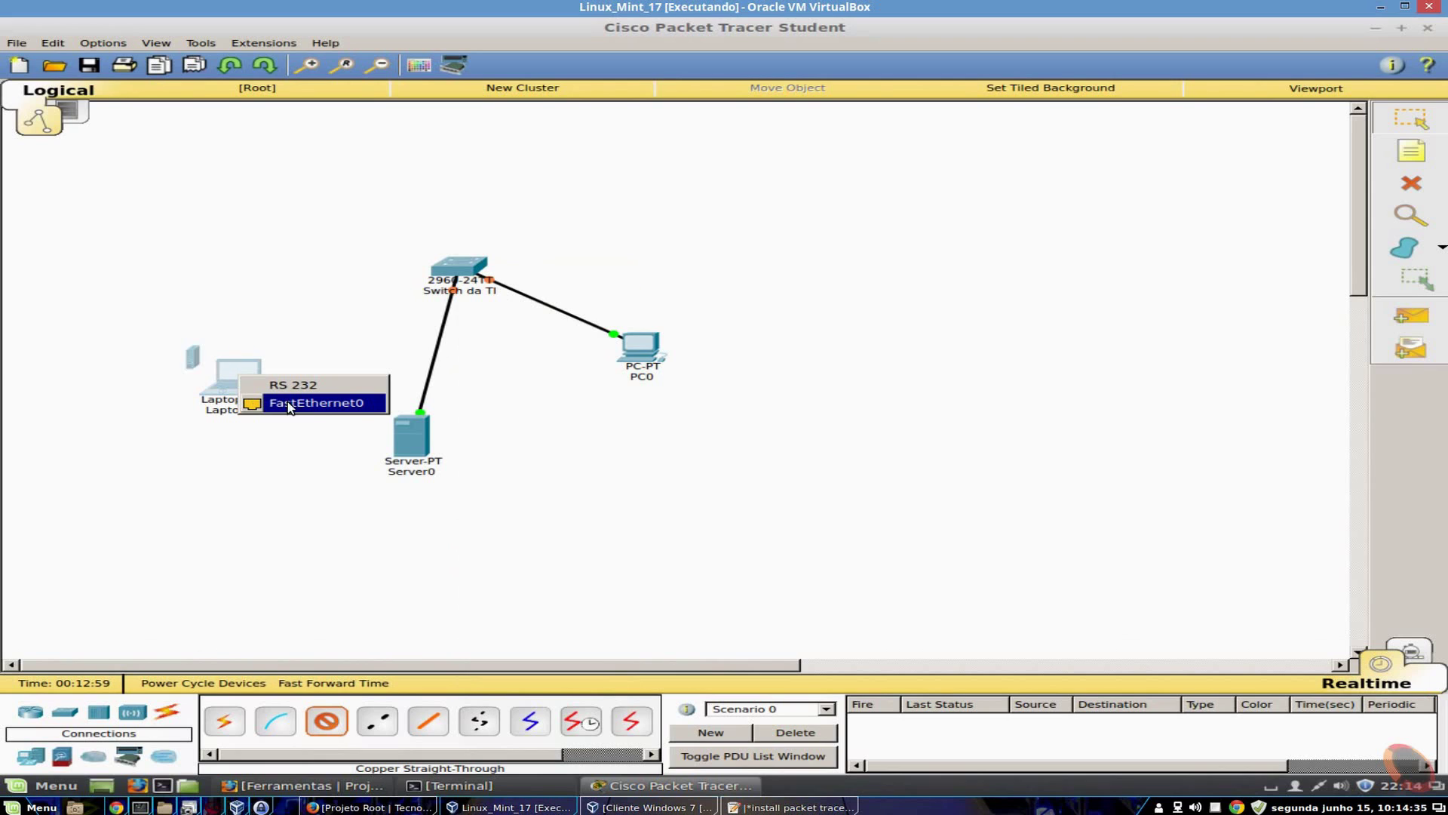
pyautogui.click(316, 403)
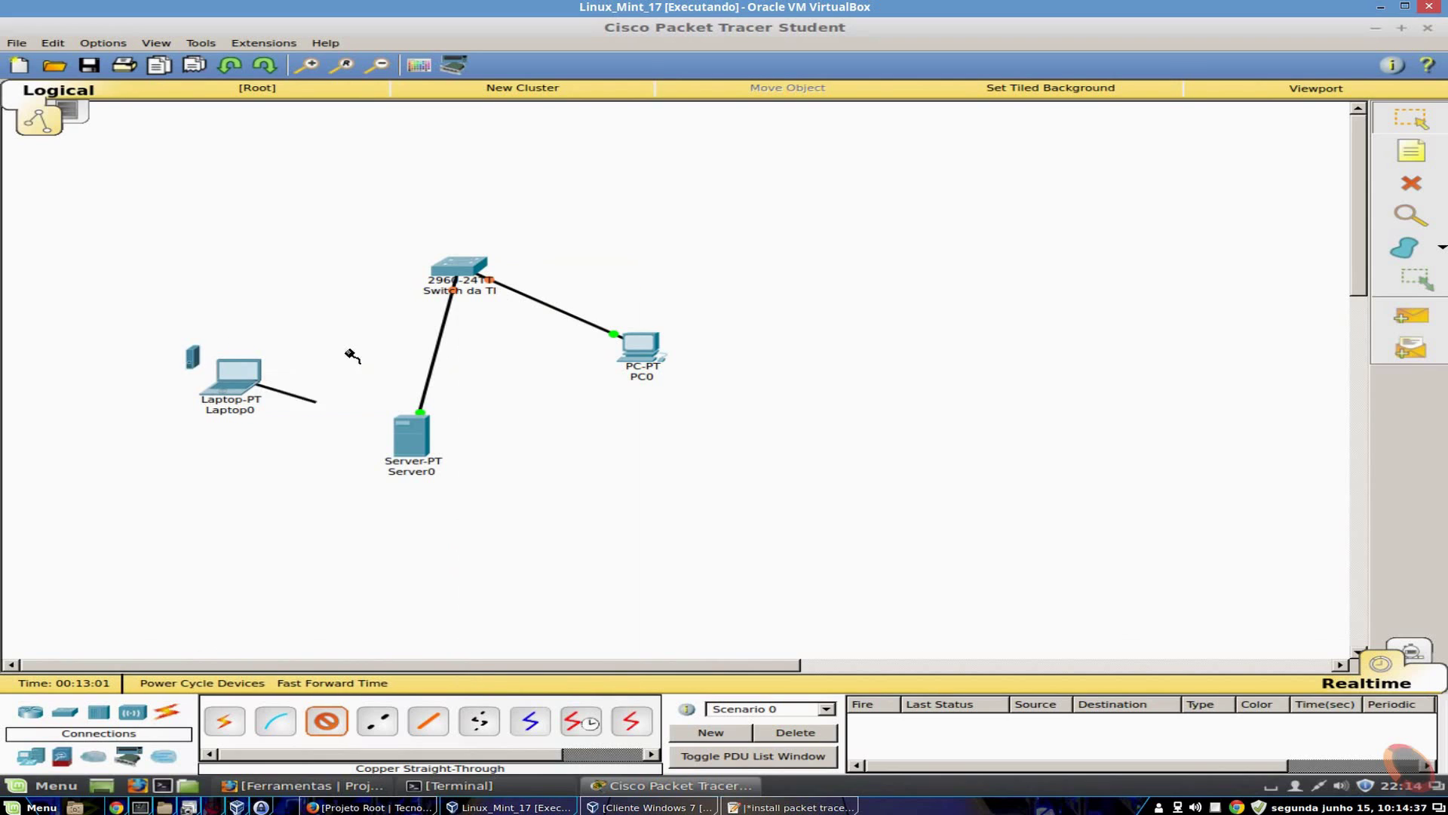
pyautogui.click(451, 266)
pyautogui.click(486, 298)
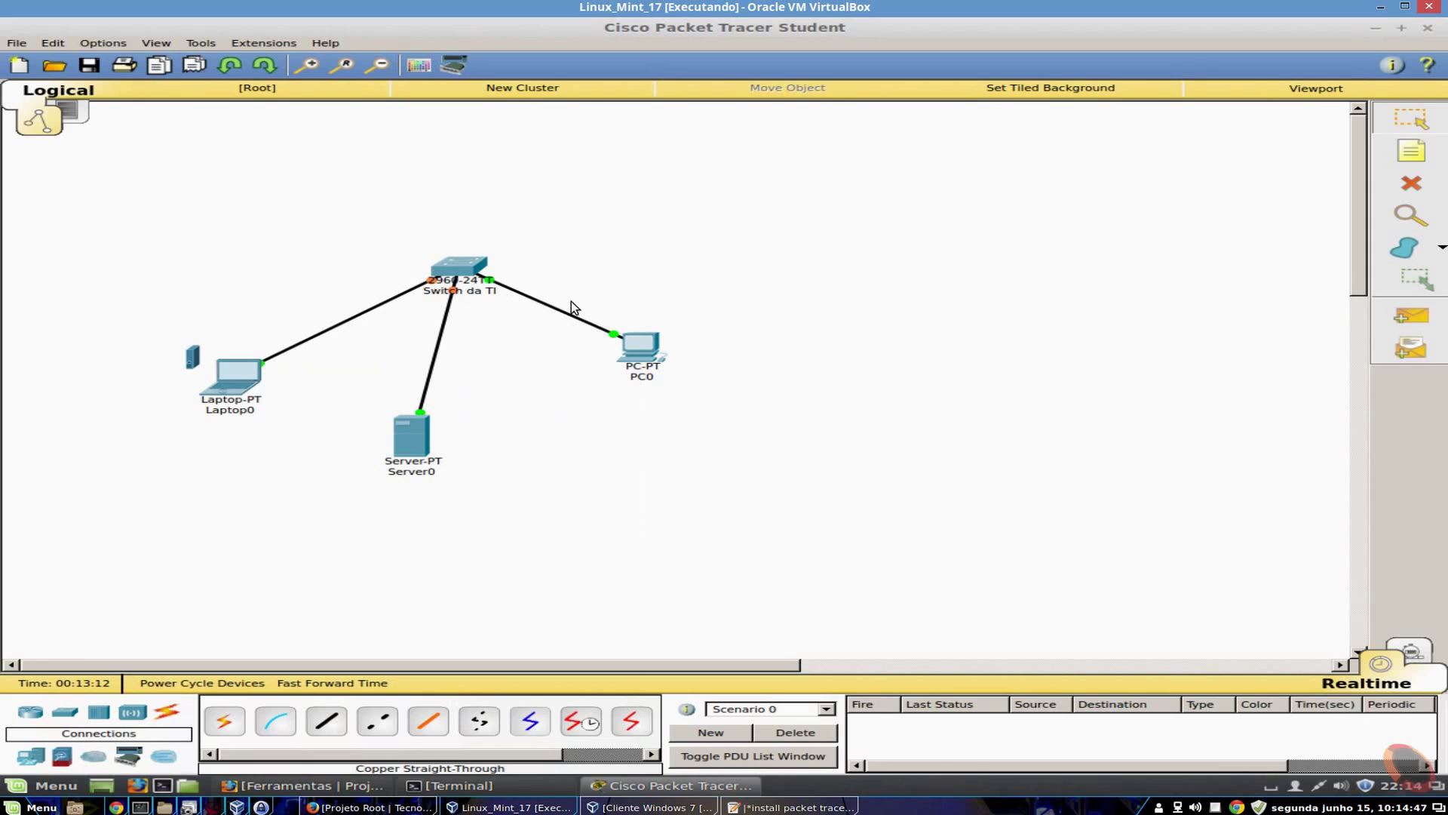
# Turn on the DHCP service for Server0's FastEthernet0 interface.
pyautogui.moveTo(626, 341)
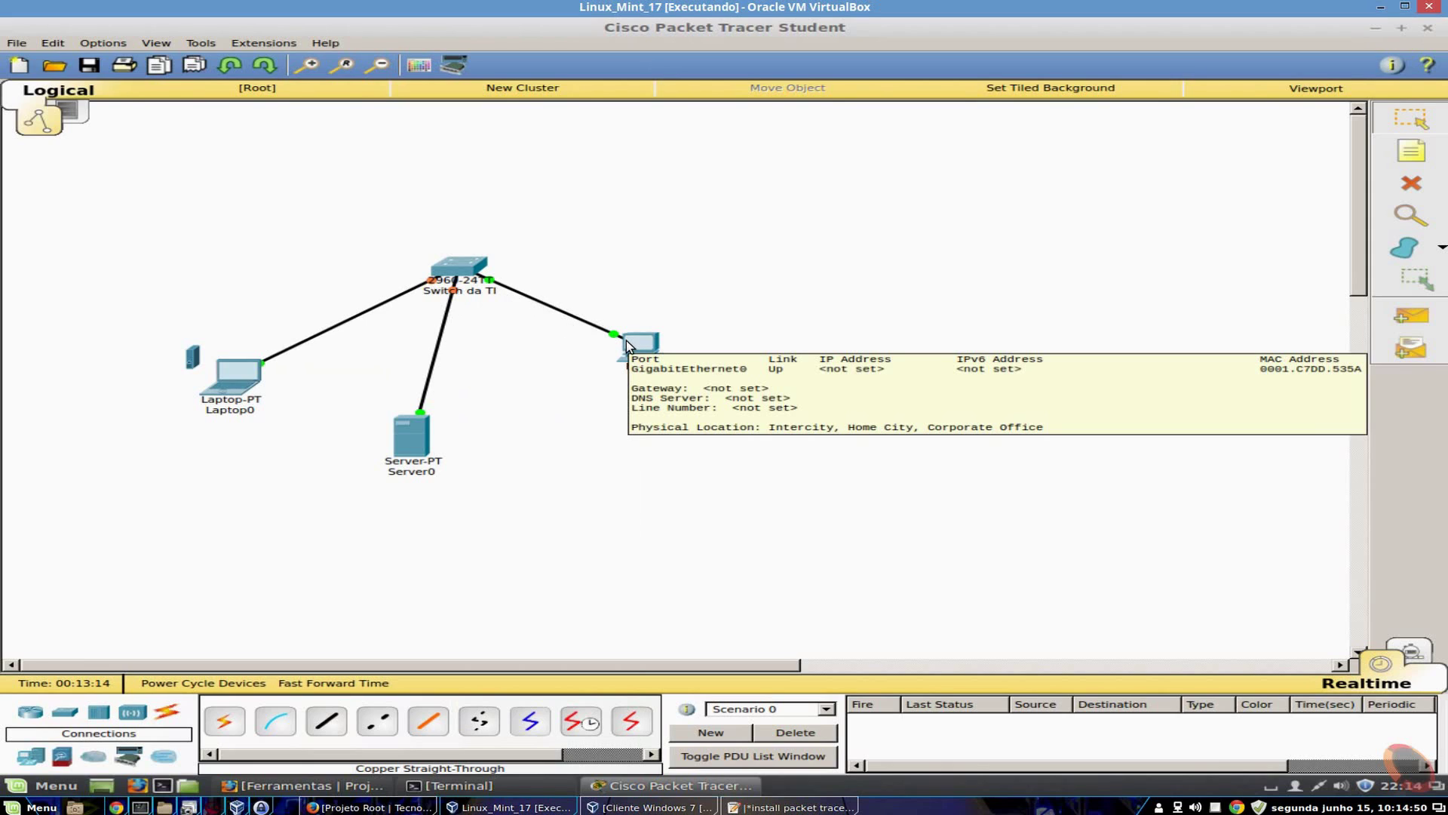
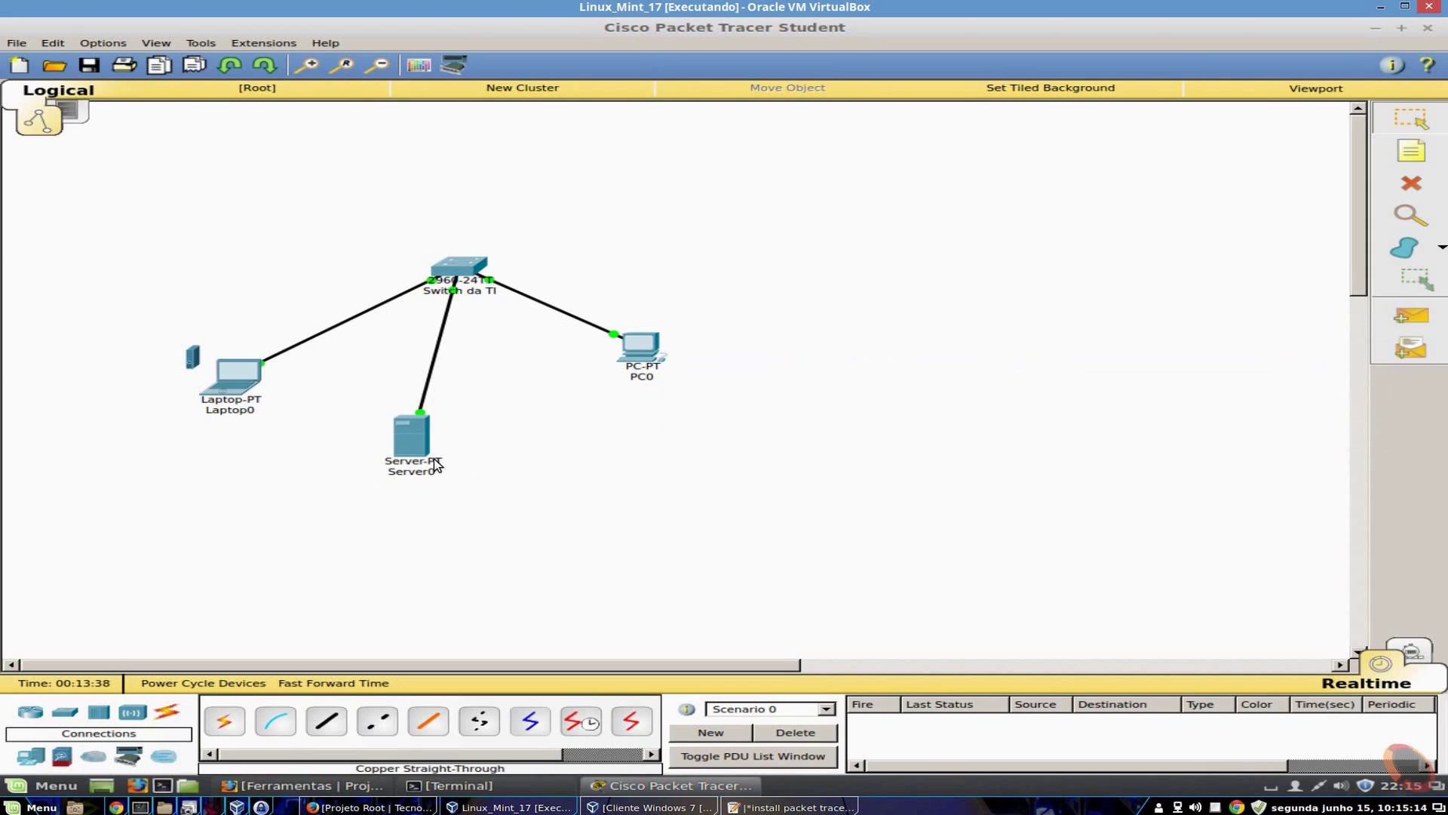
pyautogui.moveTo(420, 446)
pyautogui.moveTo(420, 448)
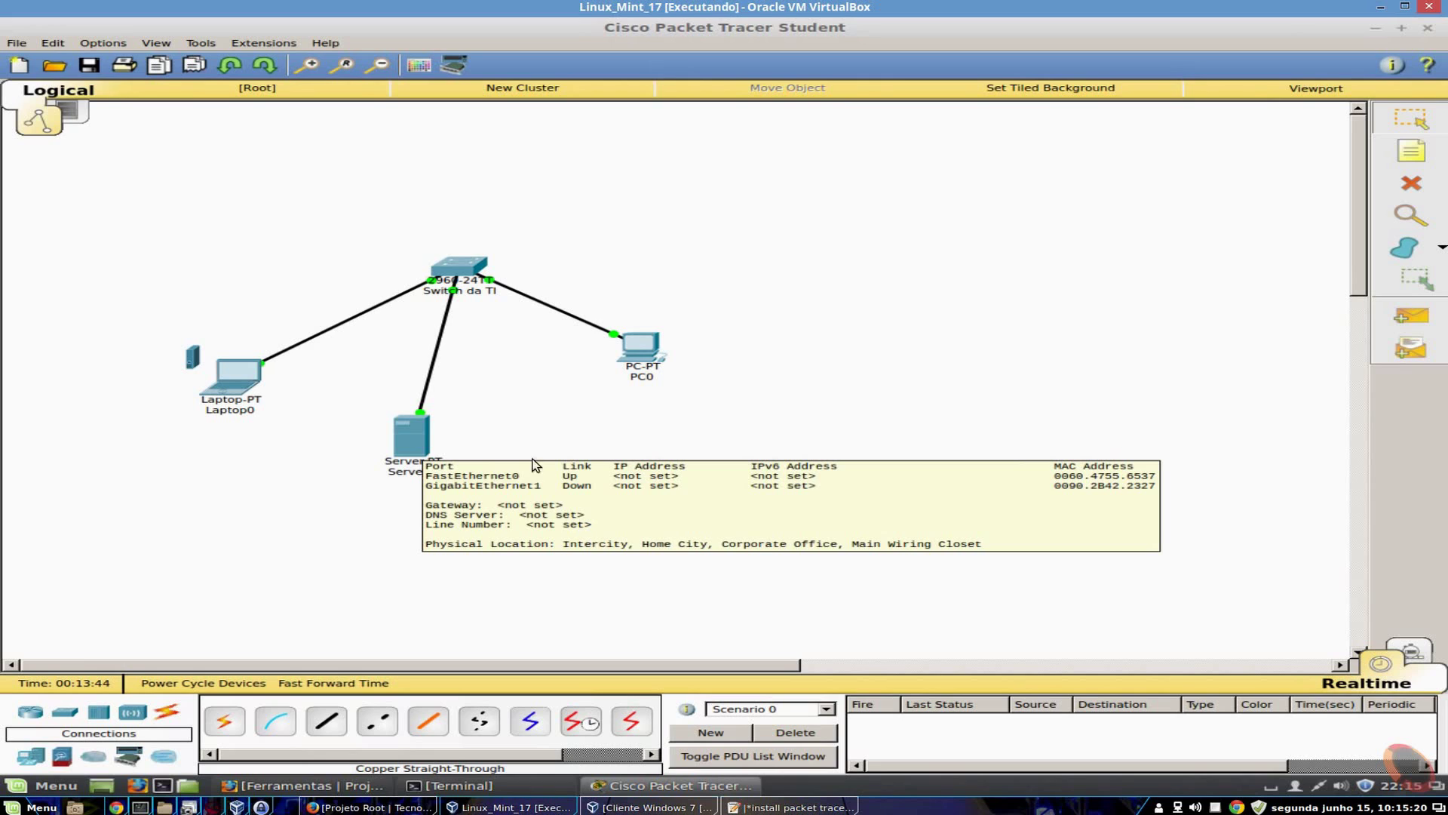
pyautogui.click(407, 436)
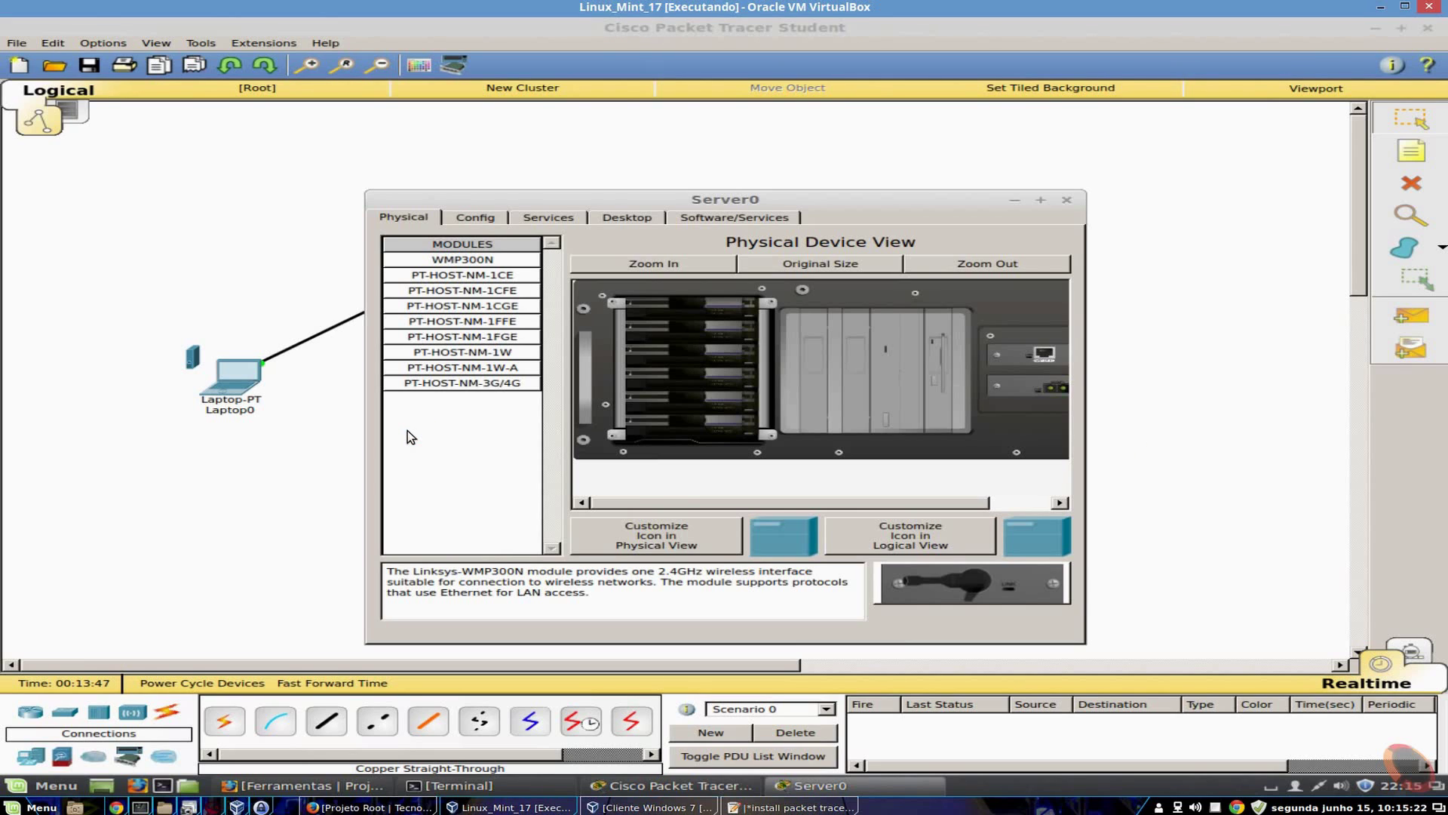
pyautogui.click(548, 219)
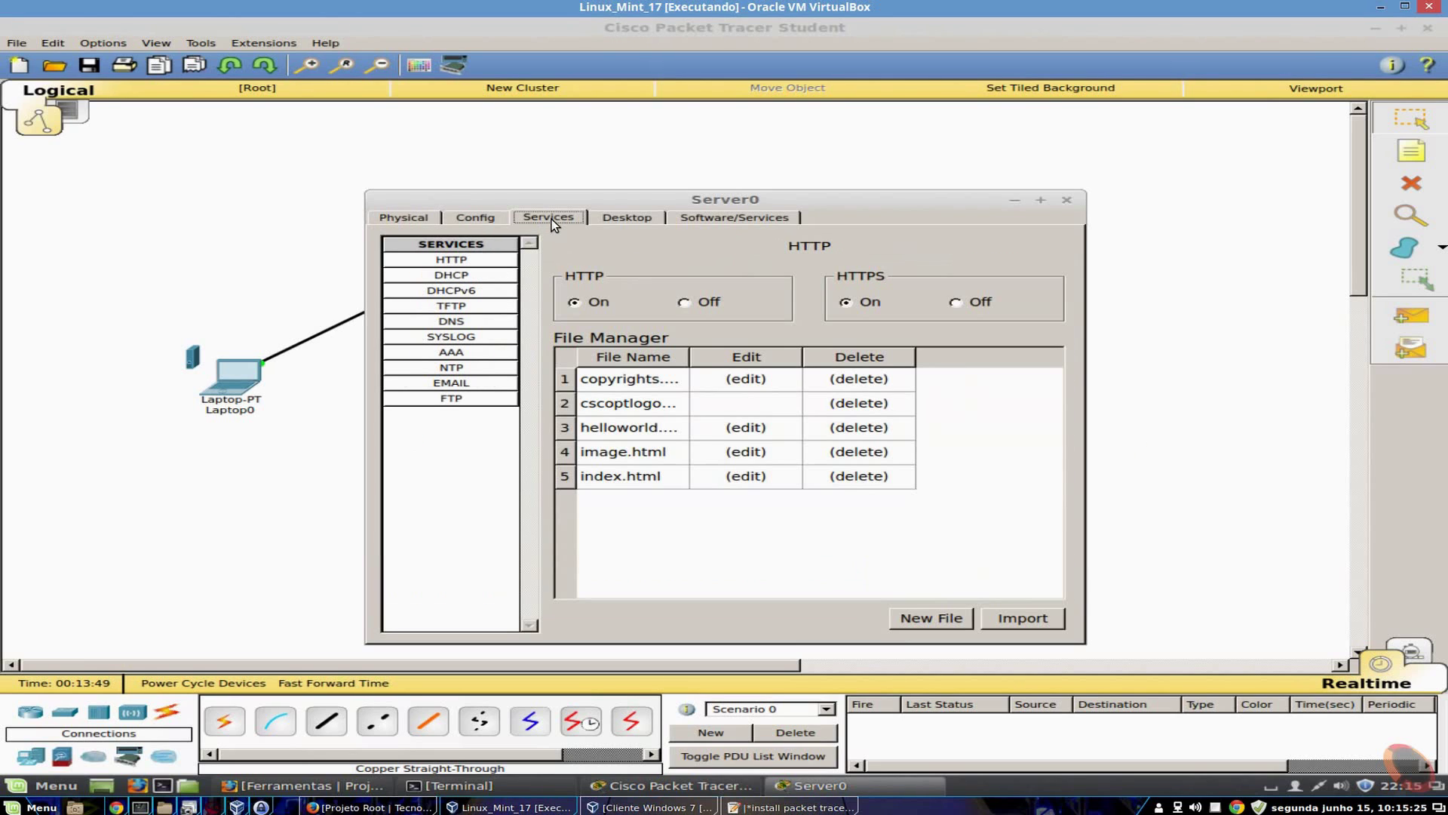
pyautogui.click(460, 276)
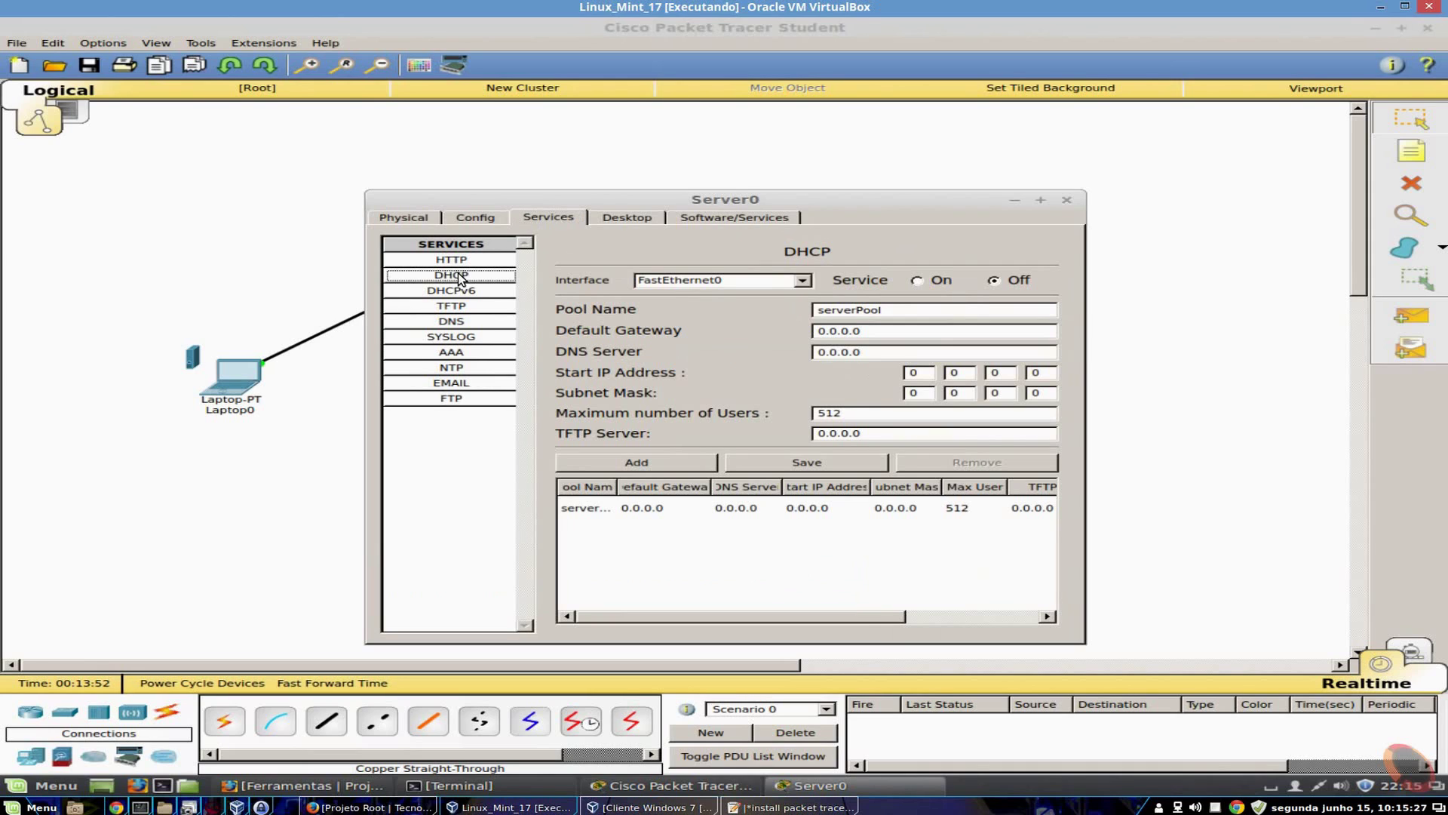
pyautogui.click(807, 280)
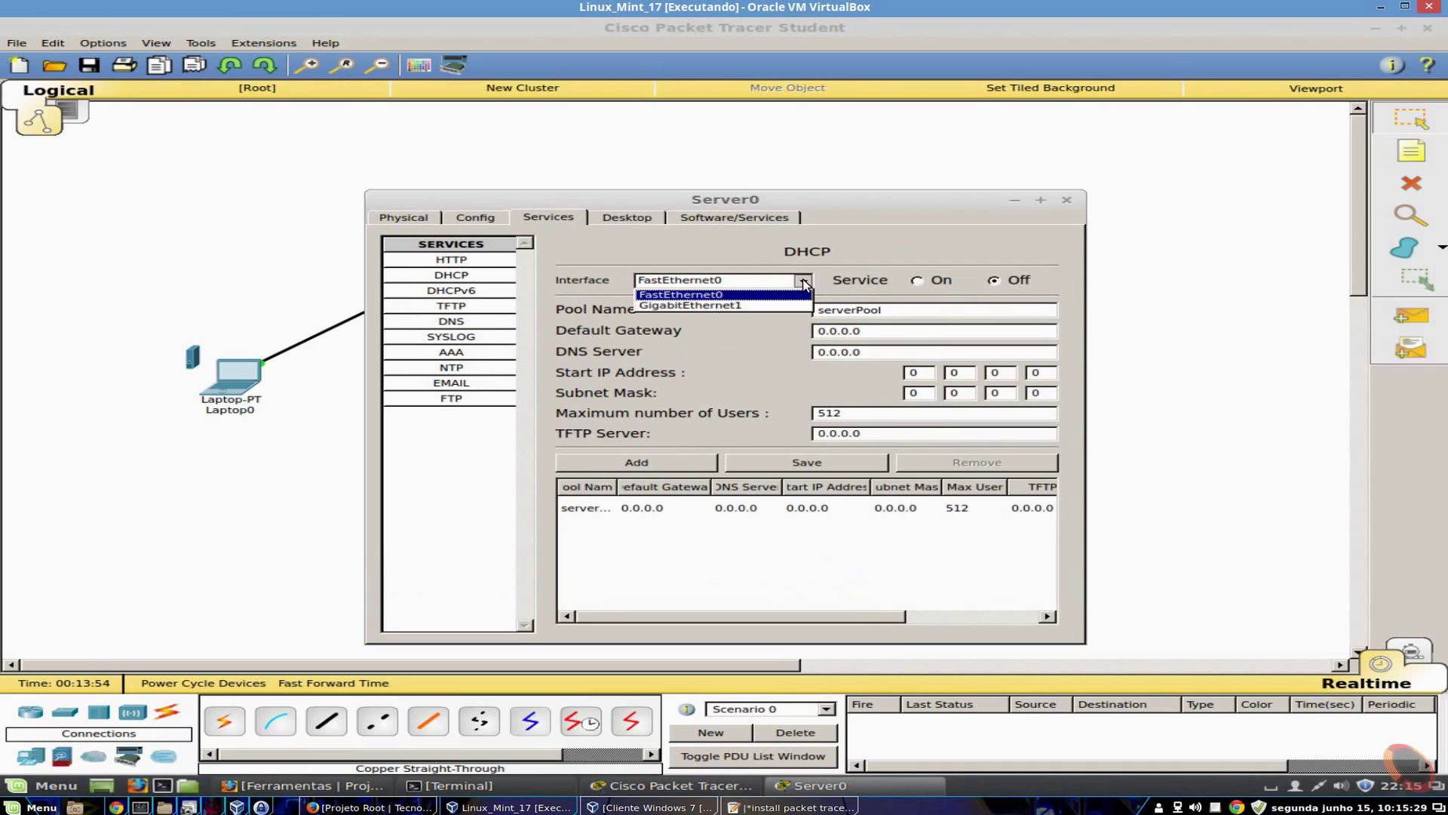
pyautogui.click(720, 295)
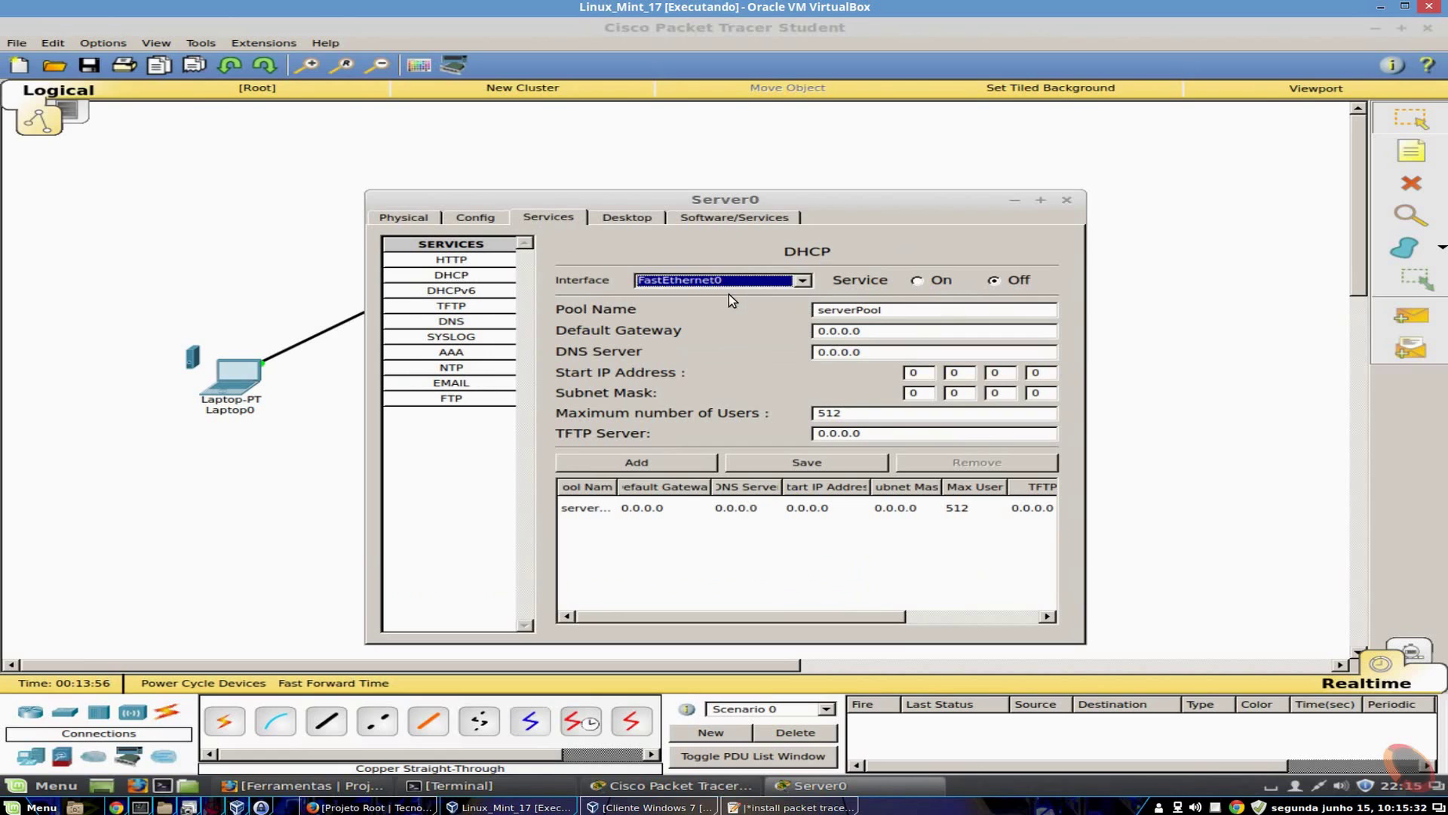
pyautogui.click(919, 280)
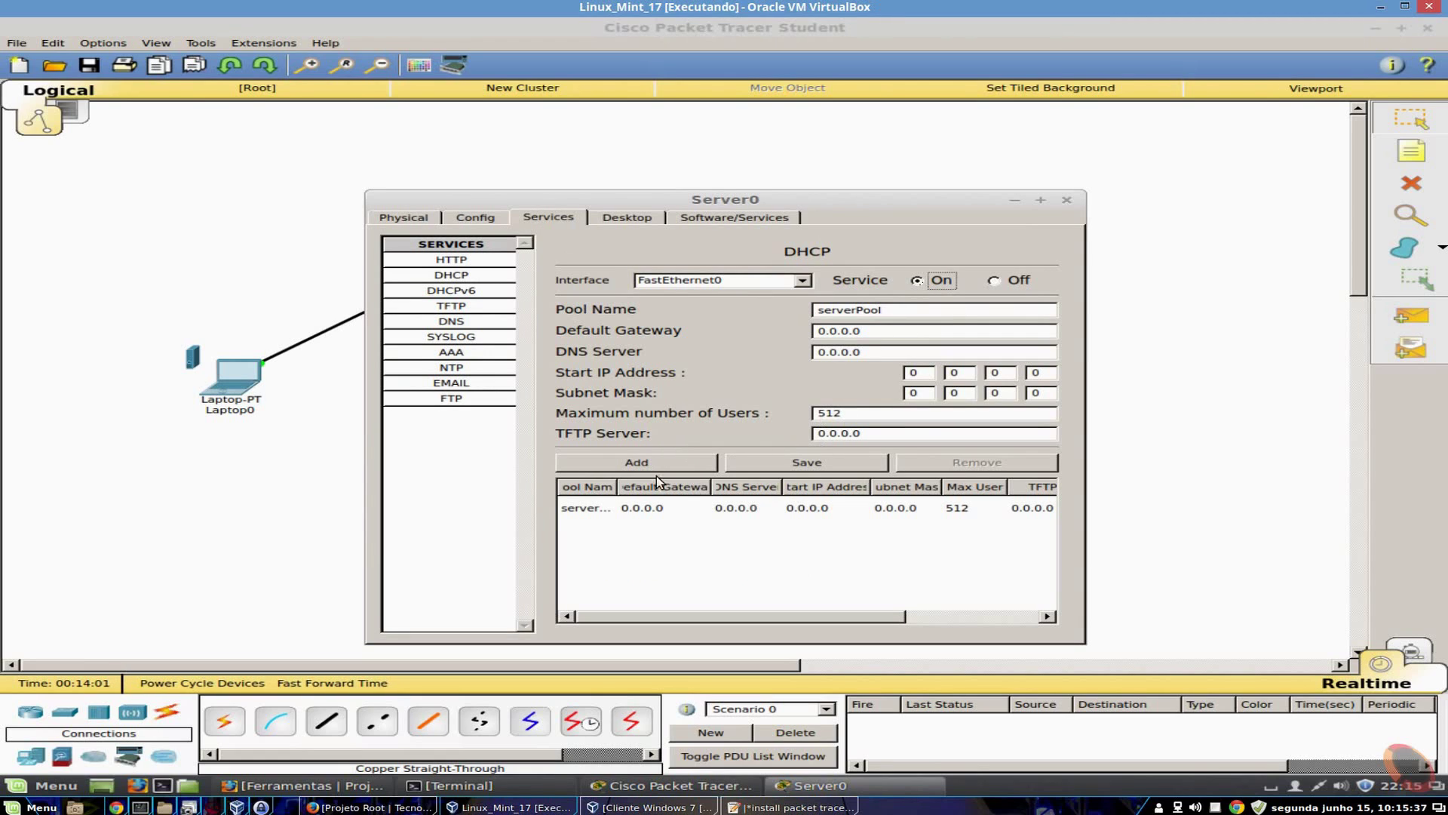
# Select the serverPool entry and set its start IP address to 192.168.0.10.
pyautogui.click(667, 509)
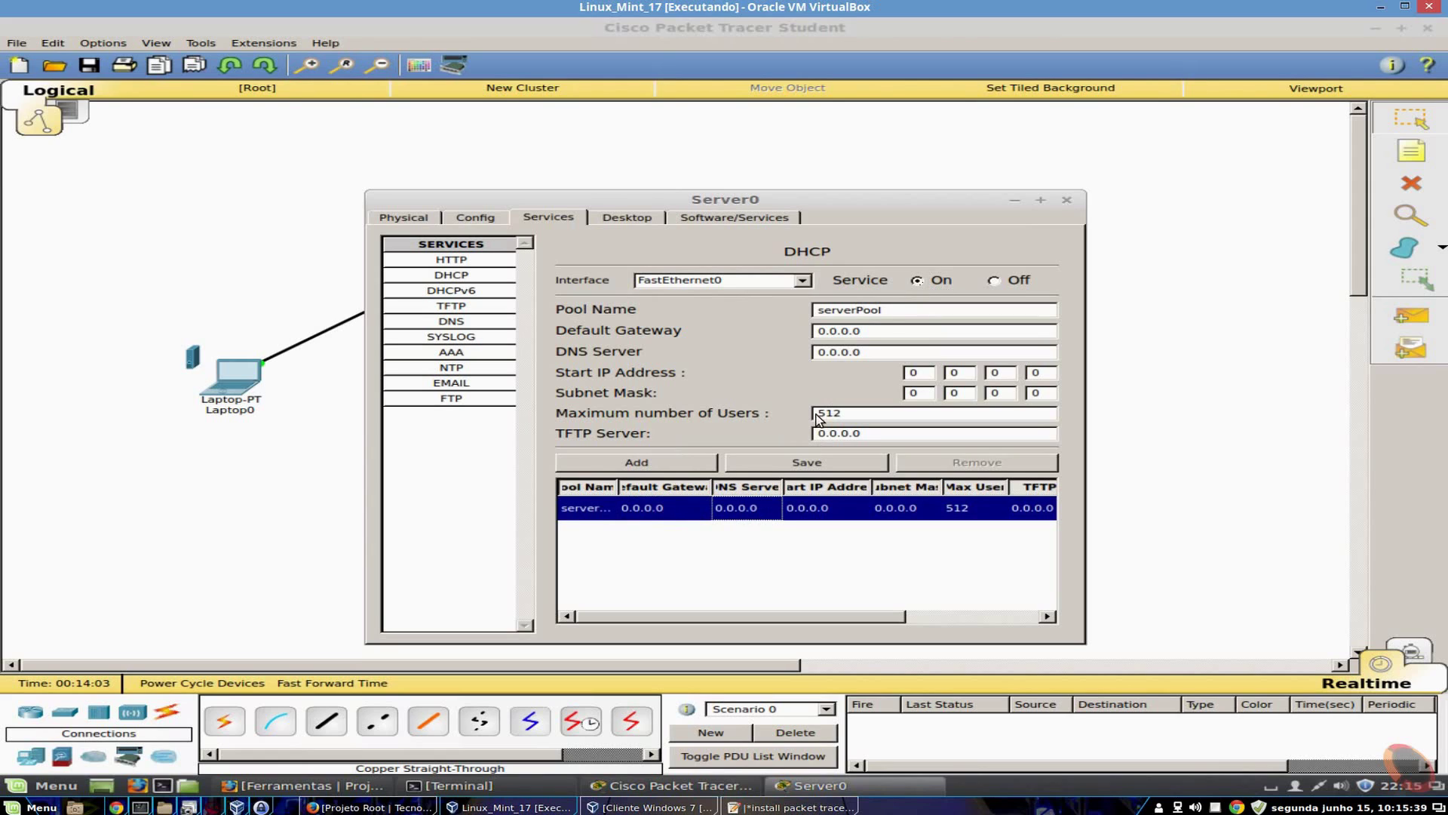
pyautogui.click(848, 503)
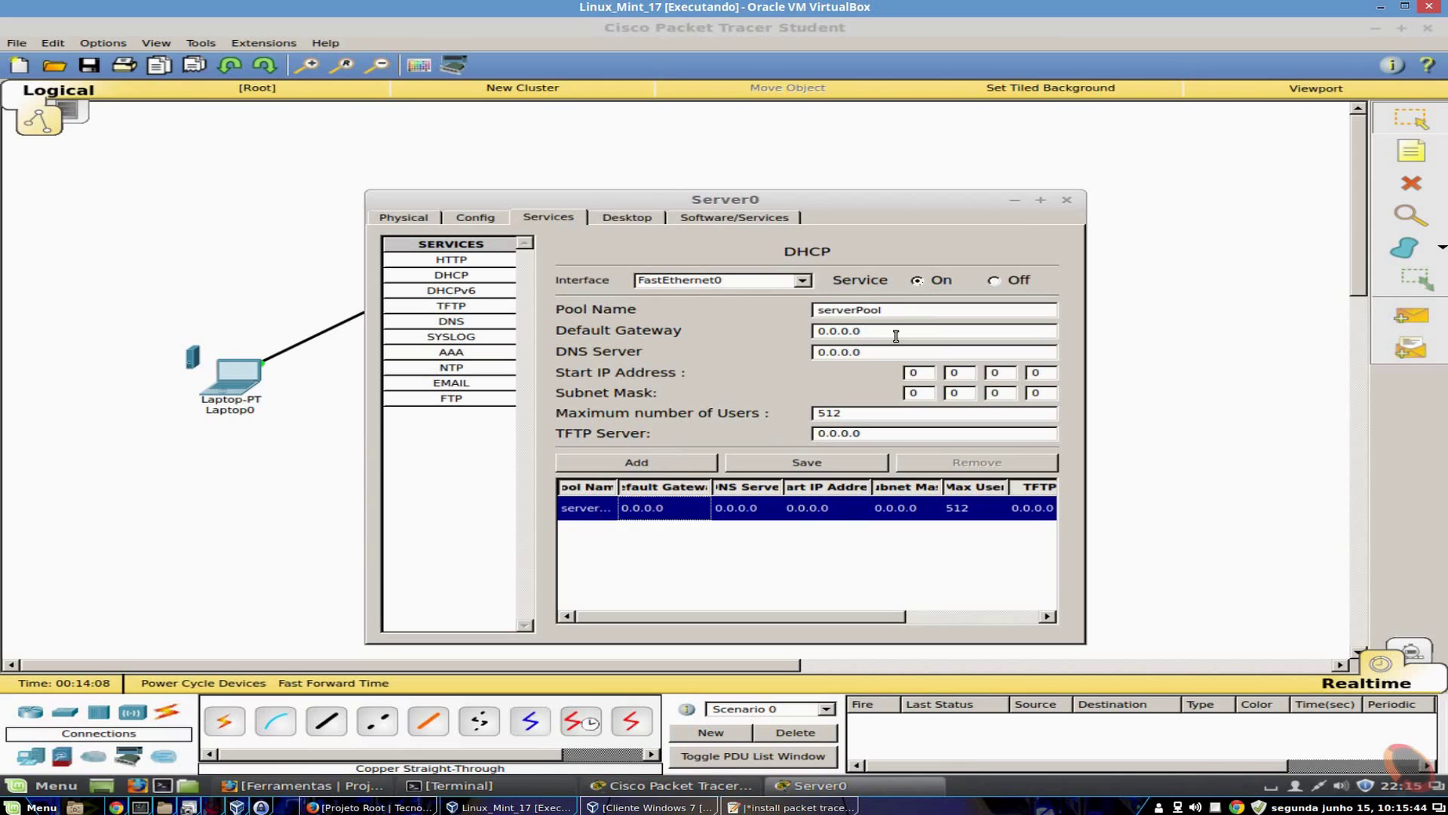
pyautogui.moveTo(896, 332); pyautogui.dragTo(722, 340)
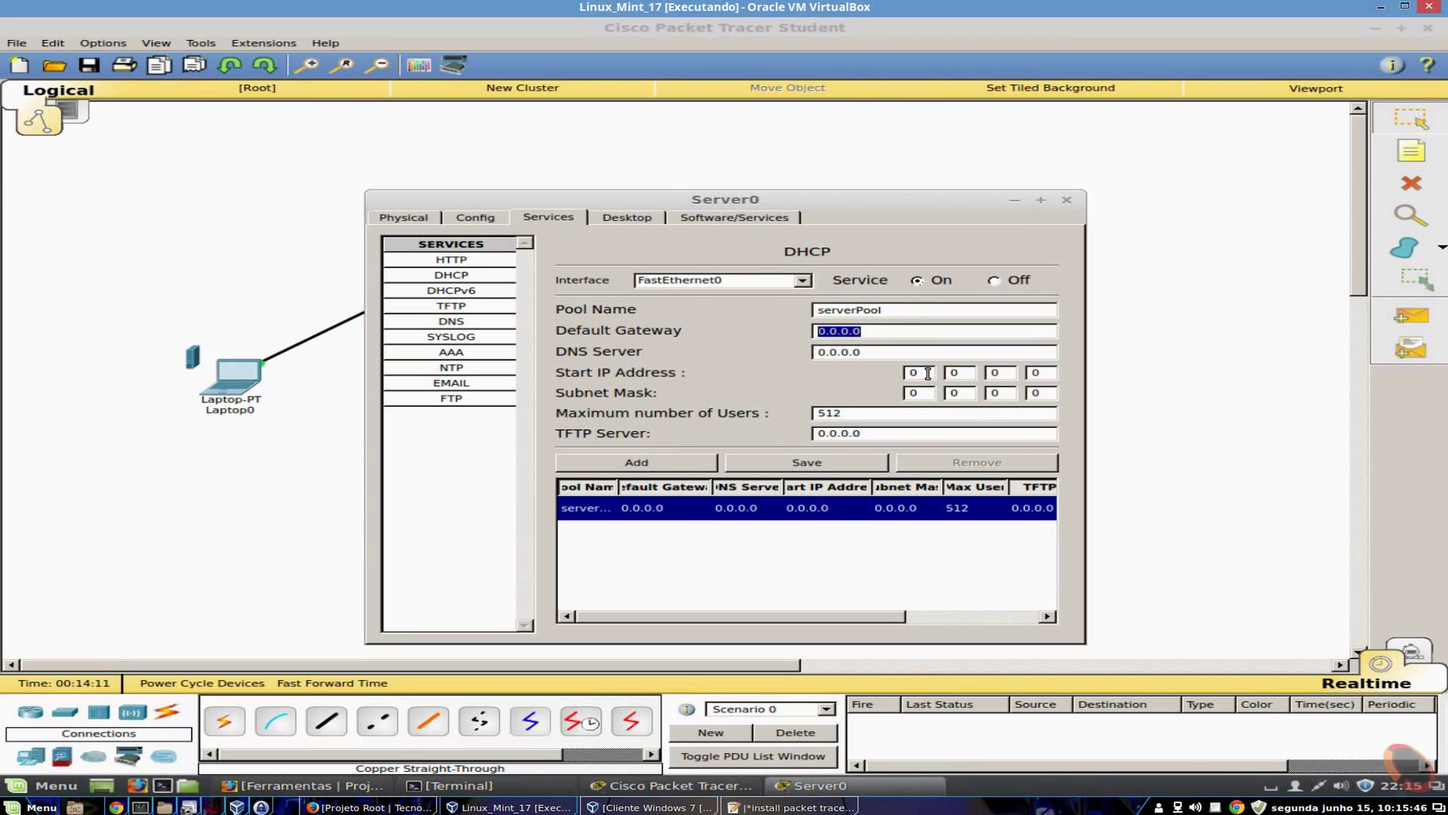
pyautogui.press('Tab')
pyautogui.press('Tab')
pyautogui.write('192')
pyautogui.press('Tab')
pyautogui.write('1')
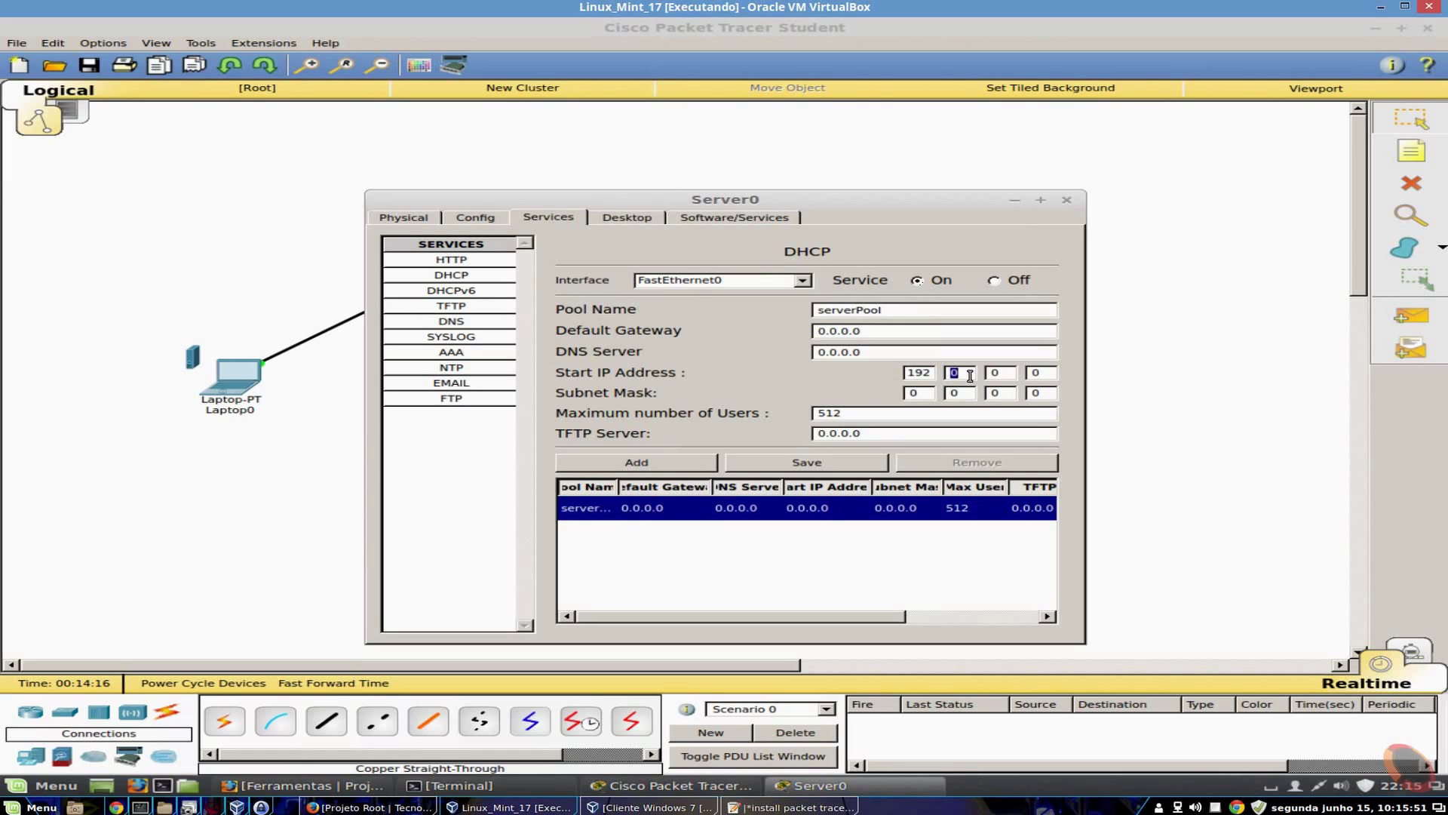
pyautogui.write('68')
pyautogui.press('Tab')
pyautogui.press('Tab')
pyautogui.write('10')
# Set the DHCP pool's subnet mask to 255.255.255.0.
pyautogui.doubleClick(926, 396)
pyautogui.write('2')
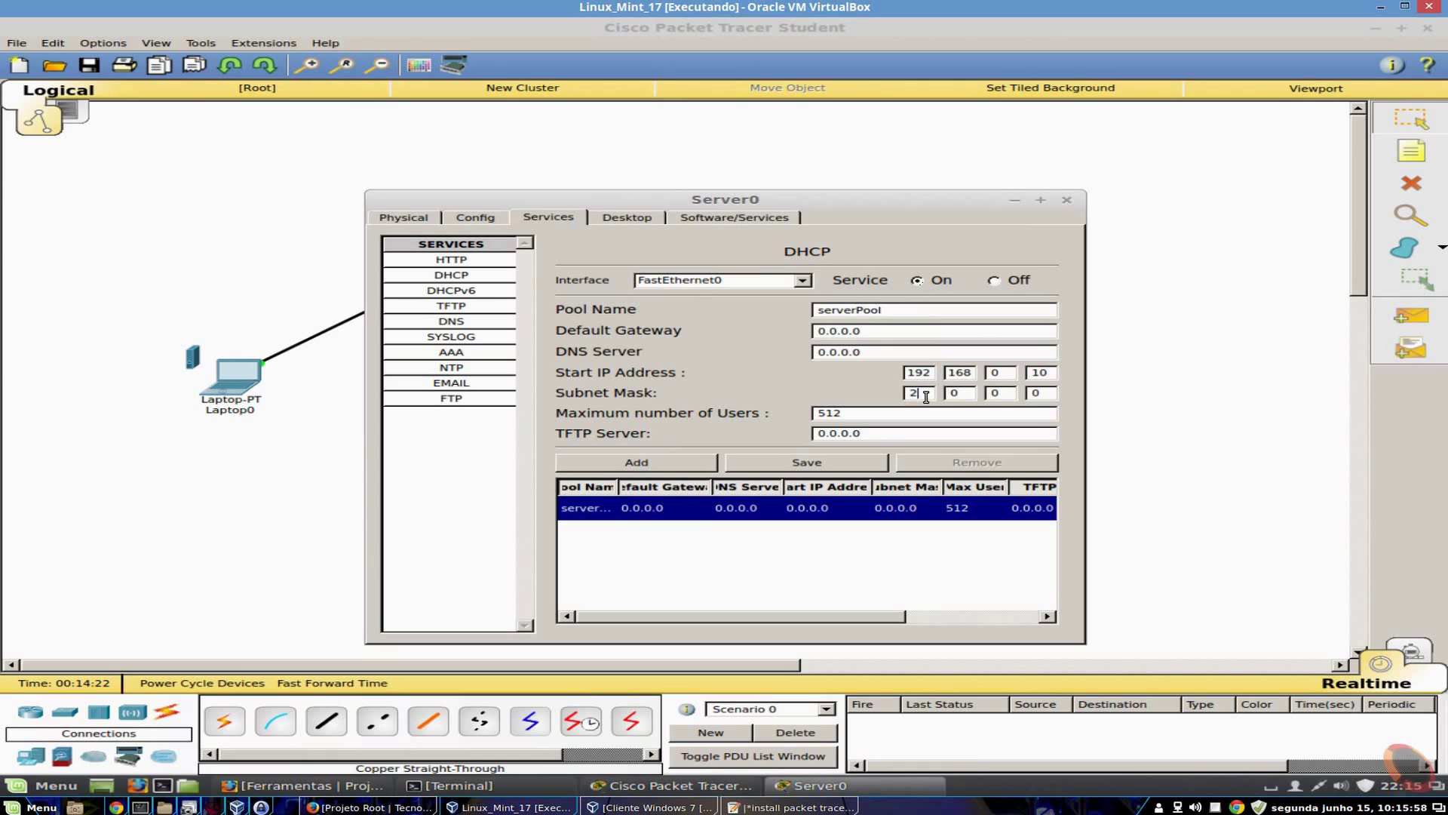
pyautogui.write('55')
pyautogui.press('Tab')
pyautogui.write('25')
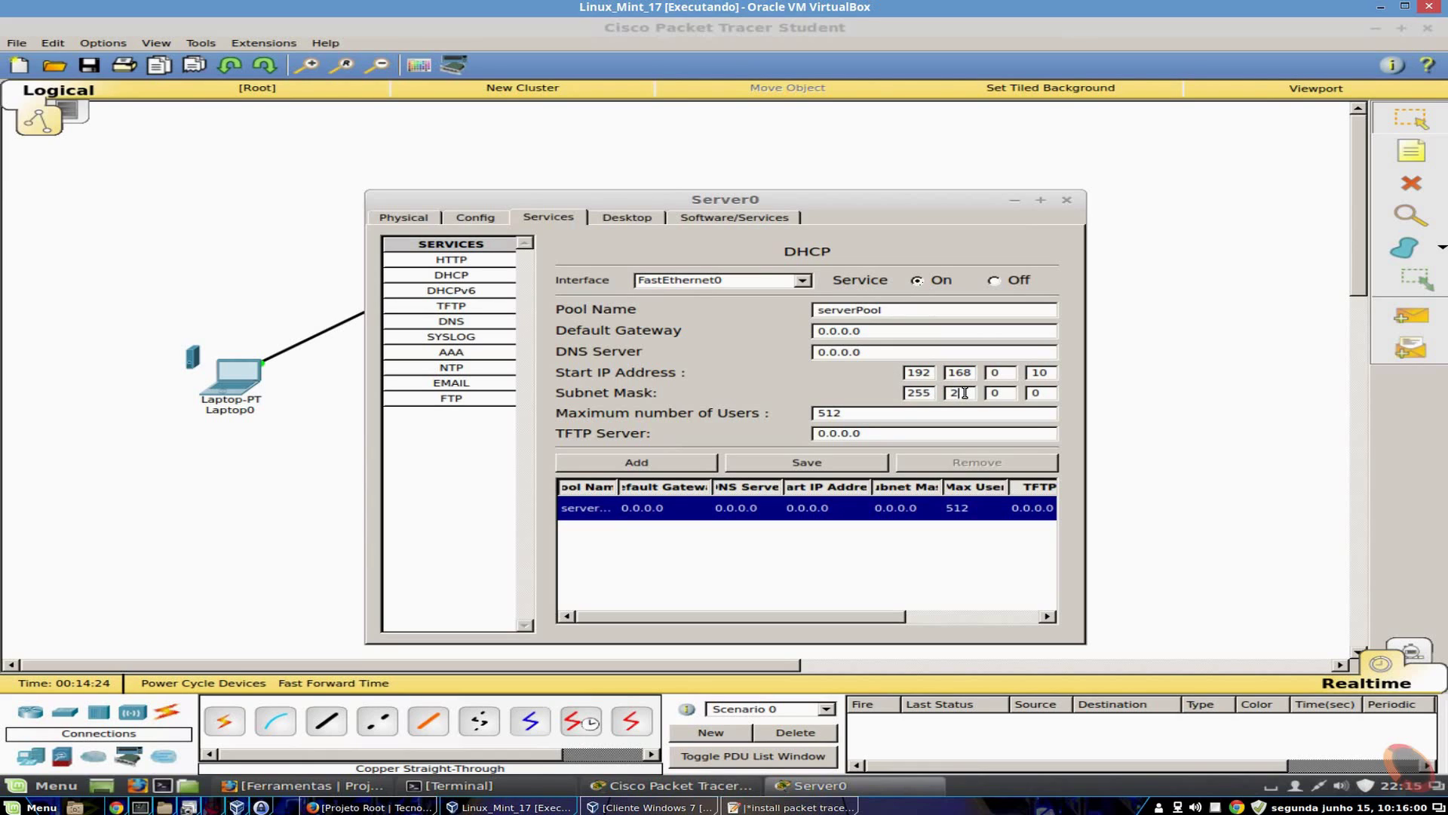
pyautogui.write('5')
pyautogui.press('Tab')
pyautogui.write('255')
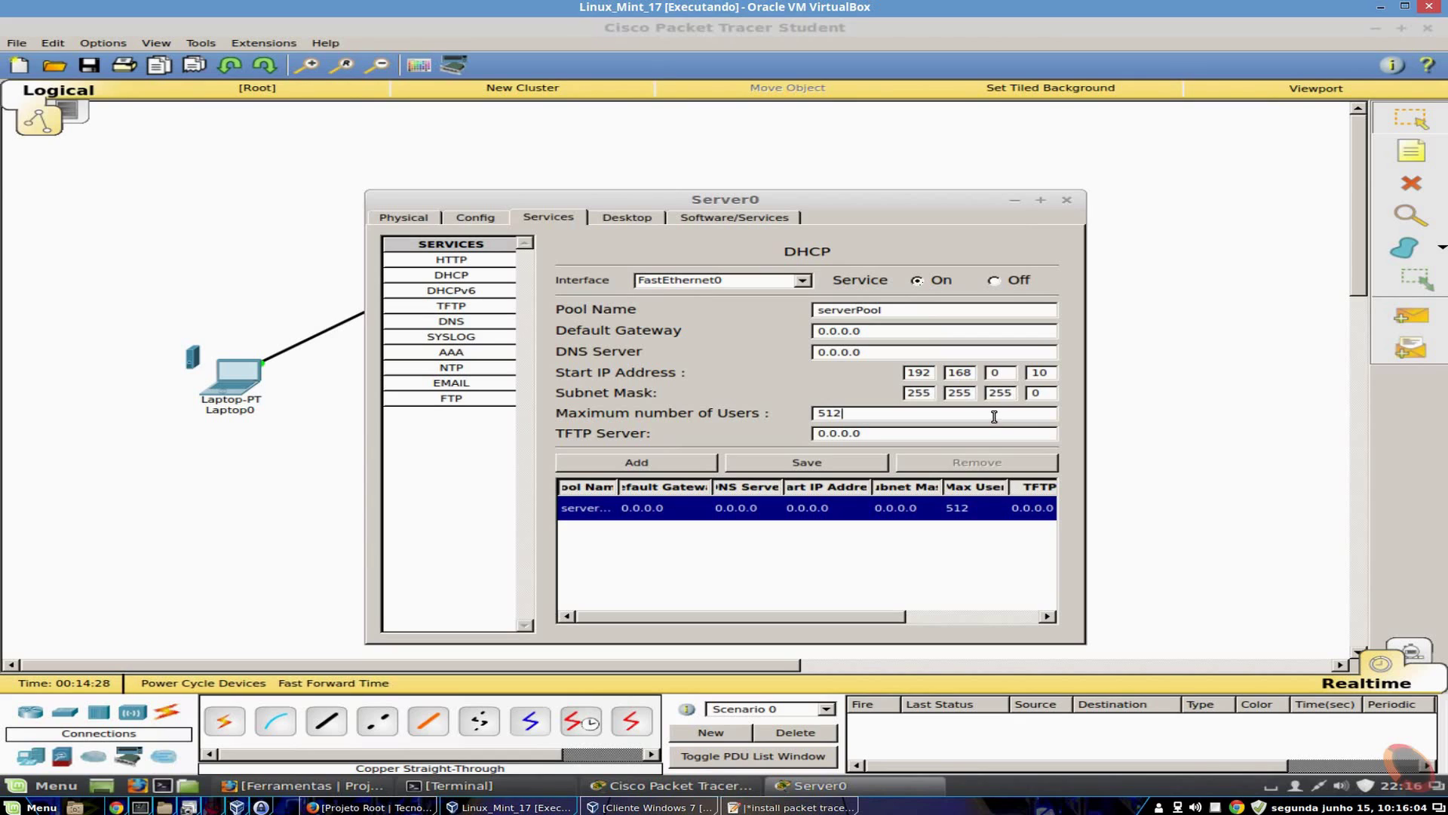
# Save the serverPool settings and restart the DHCP service by switching it off and on again.
pyautogui.doubleClick(1004, 410)
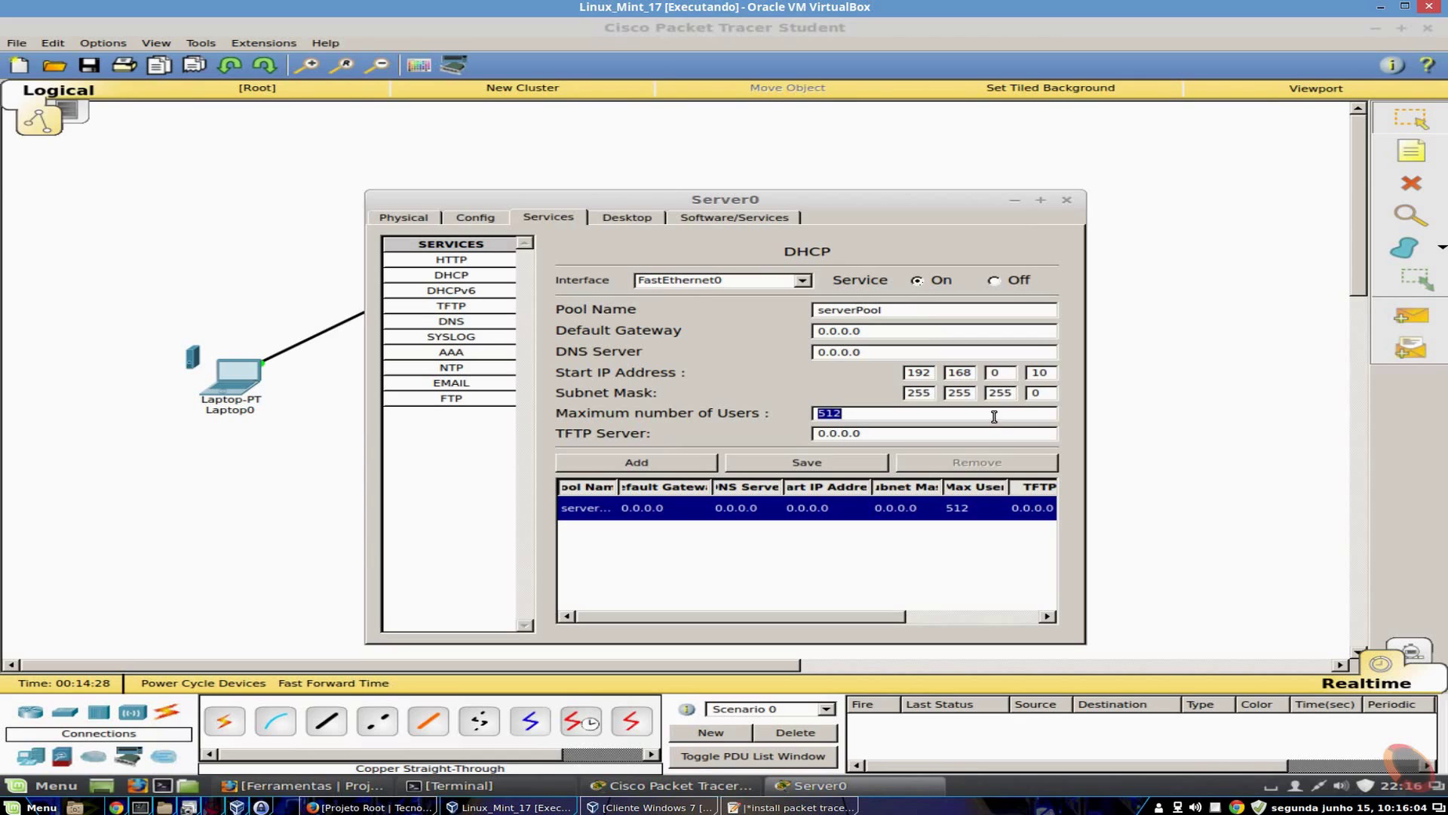
pyautogui.click(1001, 373)
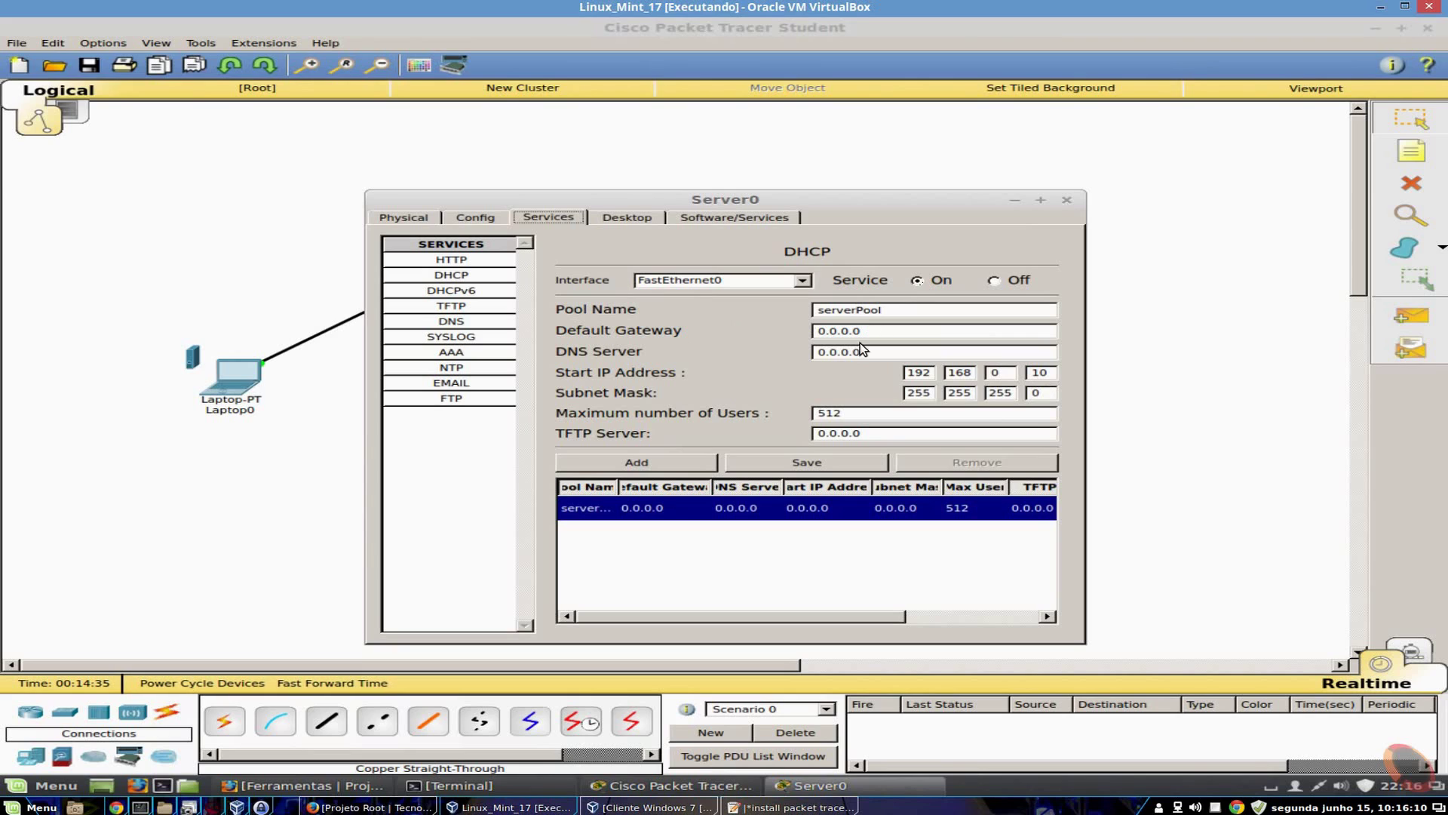
pyautogui.moveTo(884, 352); pyautogui.dragTo(817, 352)
pyautogui.click(831, 463)
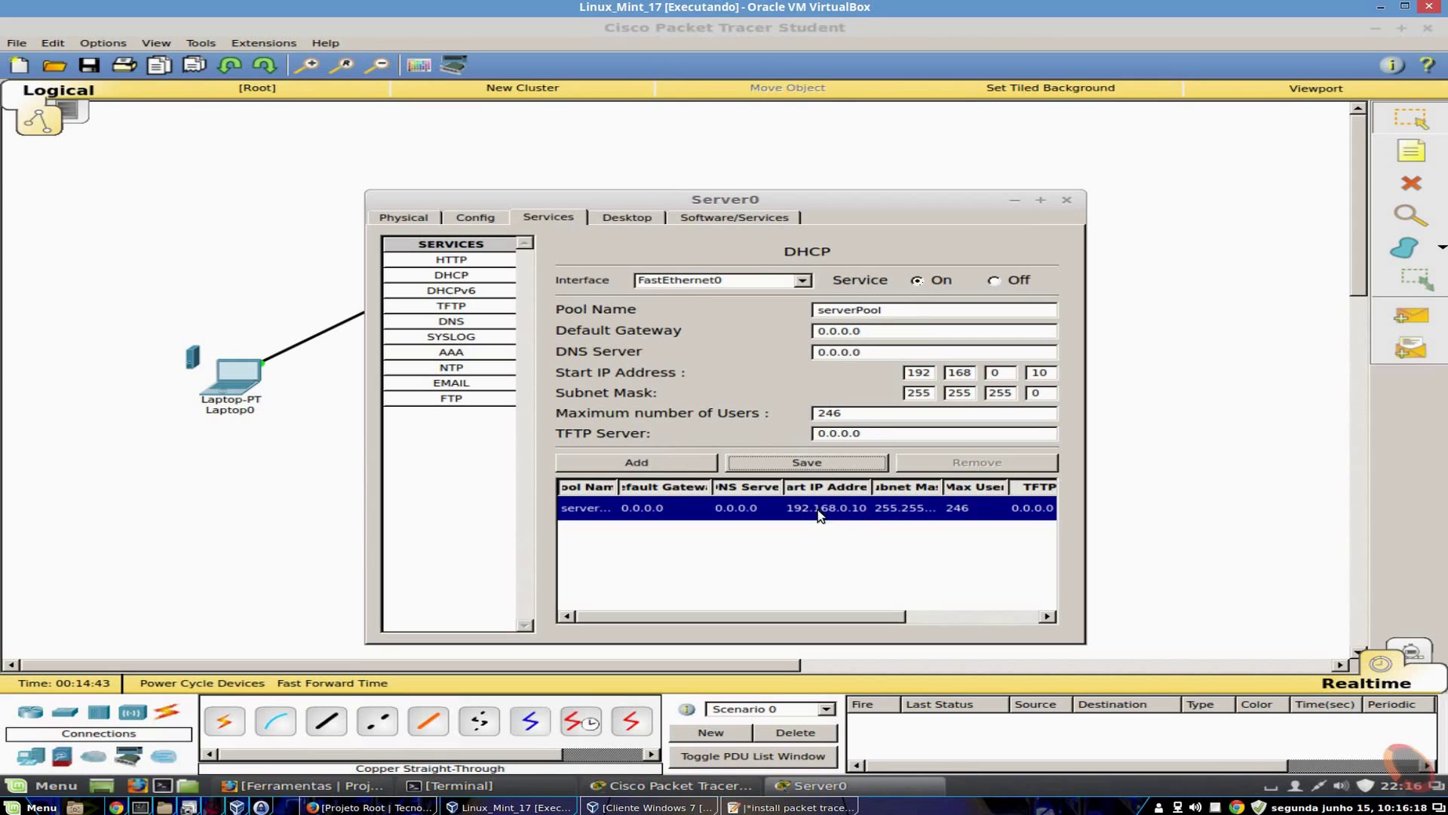
pyautogui.click(993, 281)
pyautogui.click(919, 281)
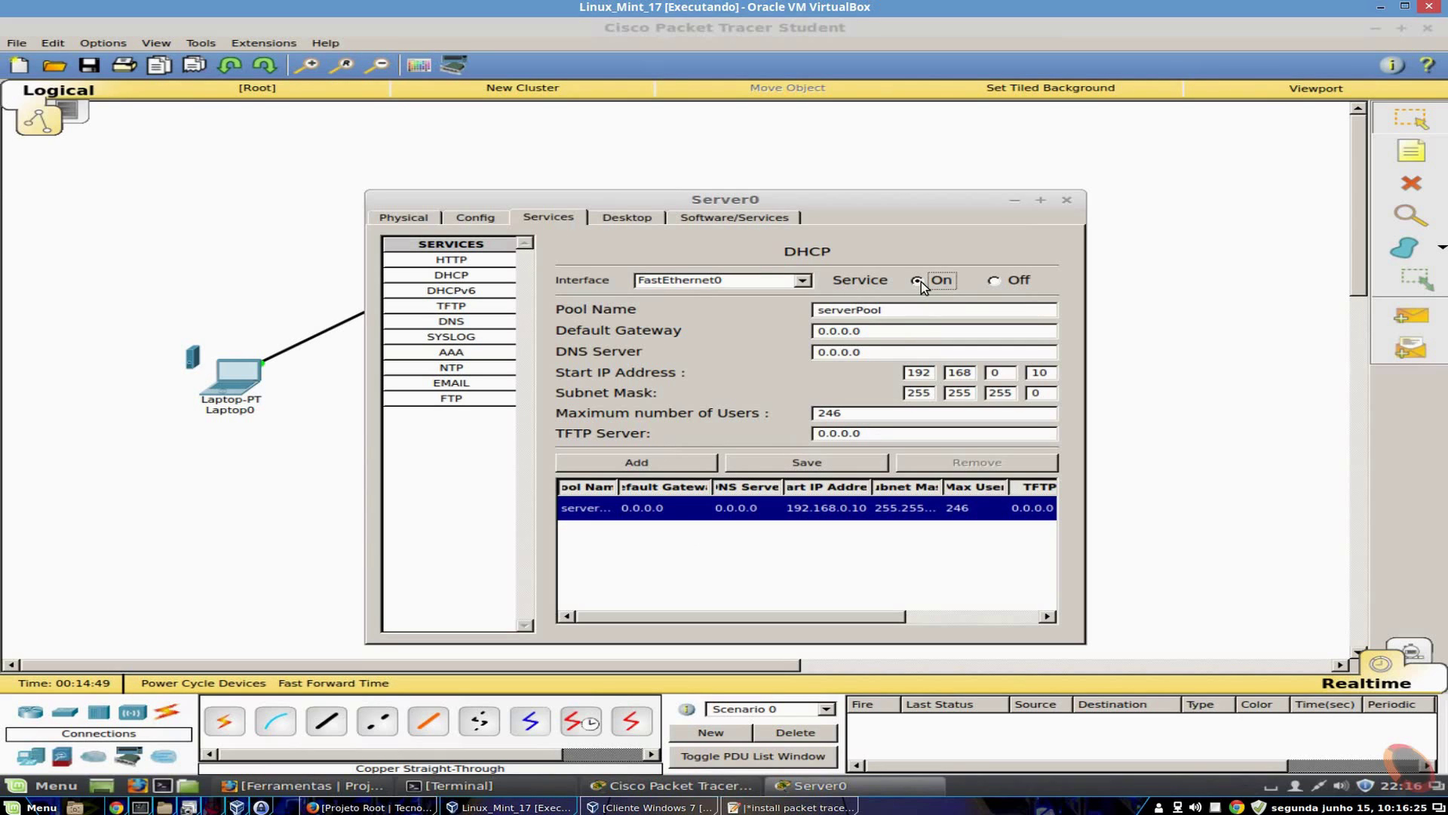
# Close Server0's settings and check whether PC0 has been assigned an IP address.
pyautogui.click(1068, 201)
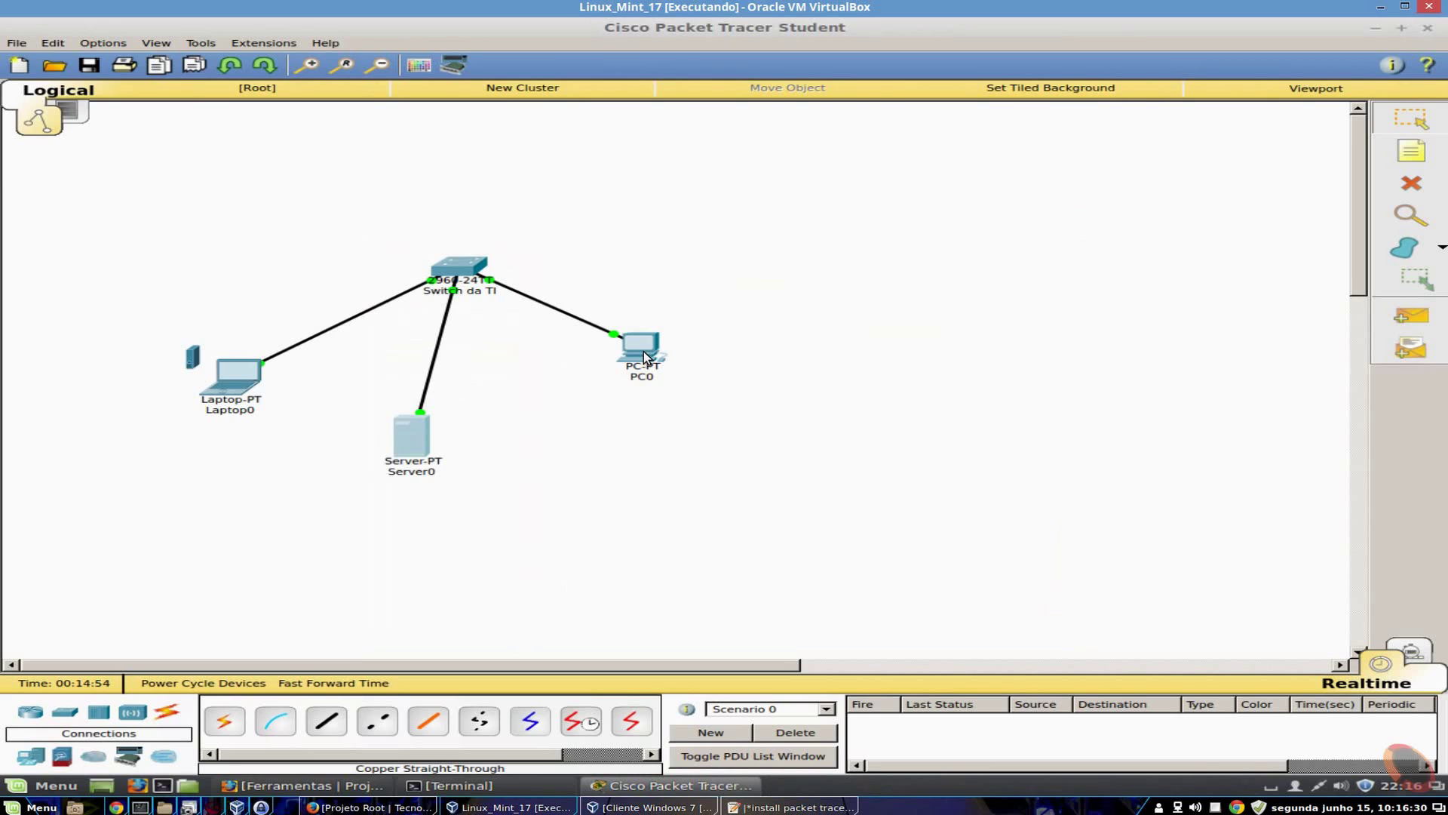
pyautogui.moveTo(644, 353)
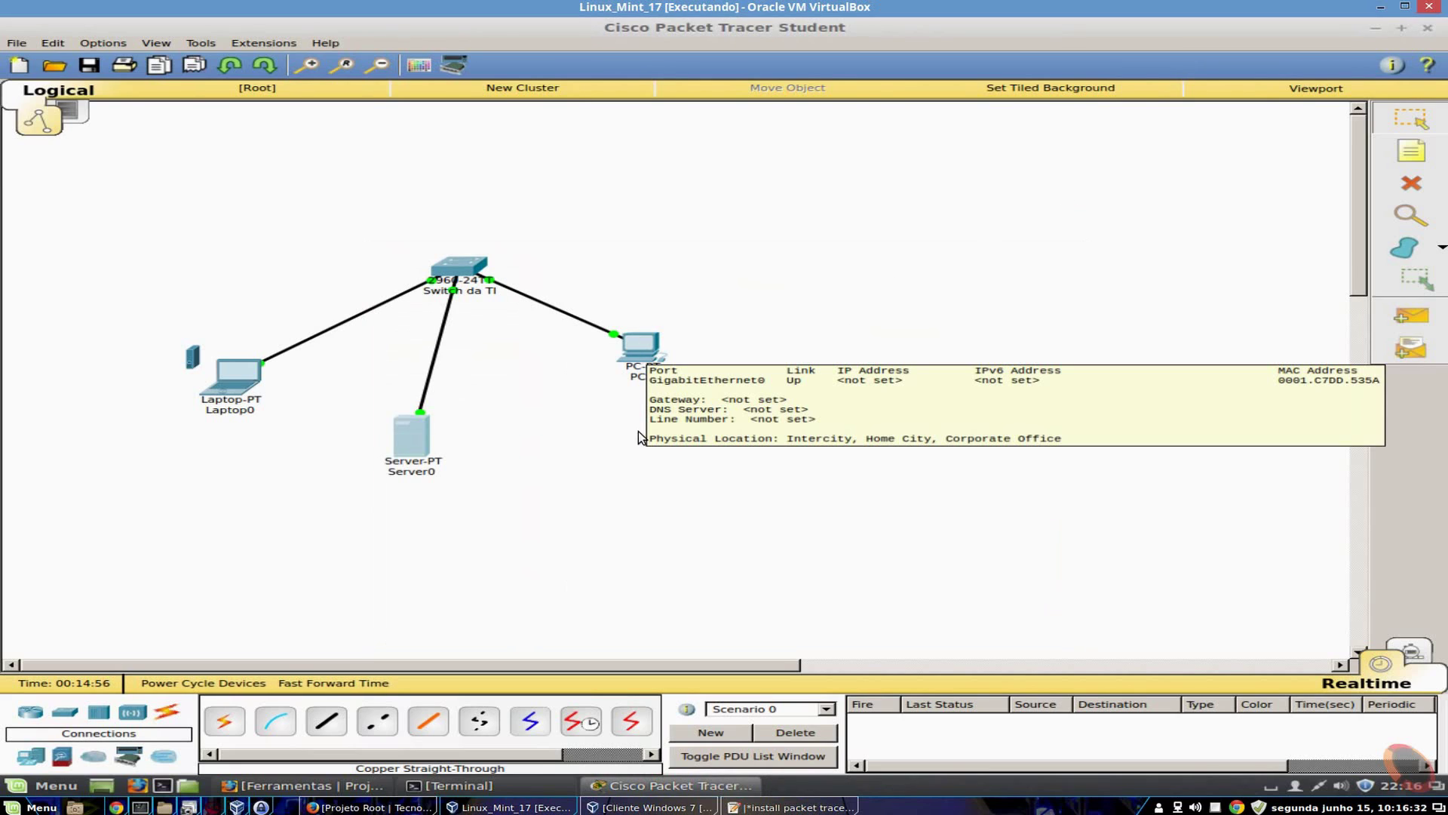
pyautogui.click(636, 347)
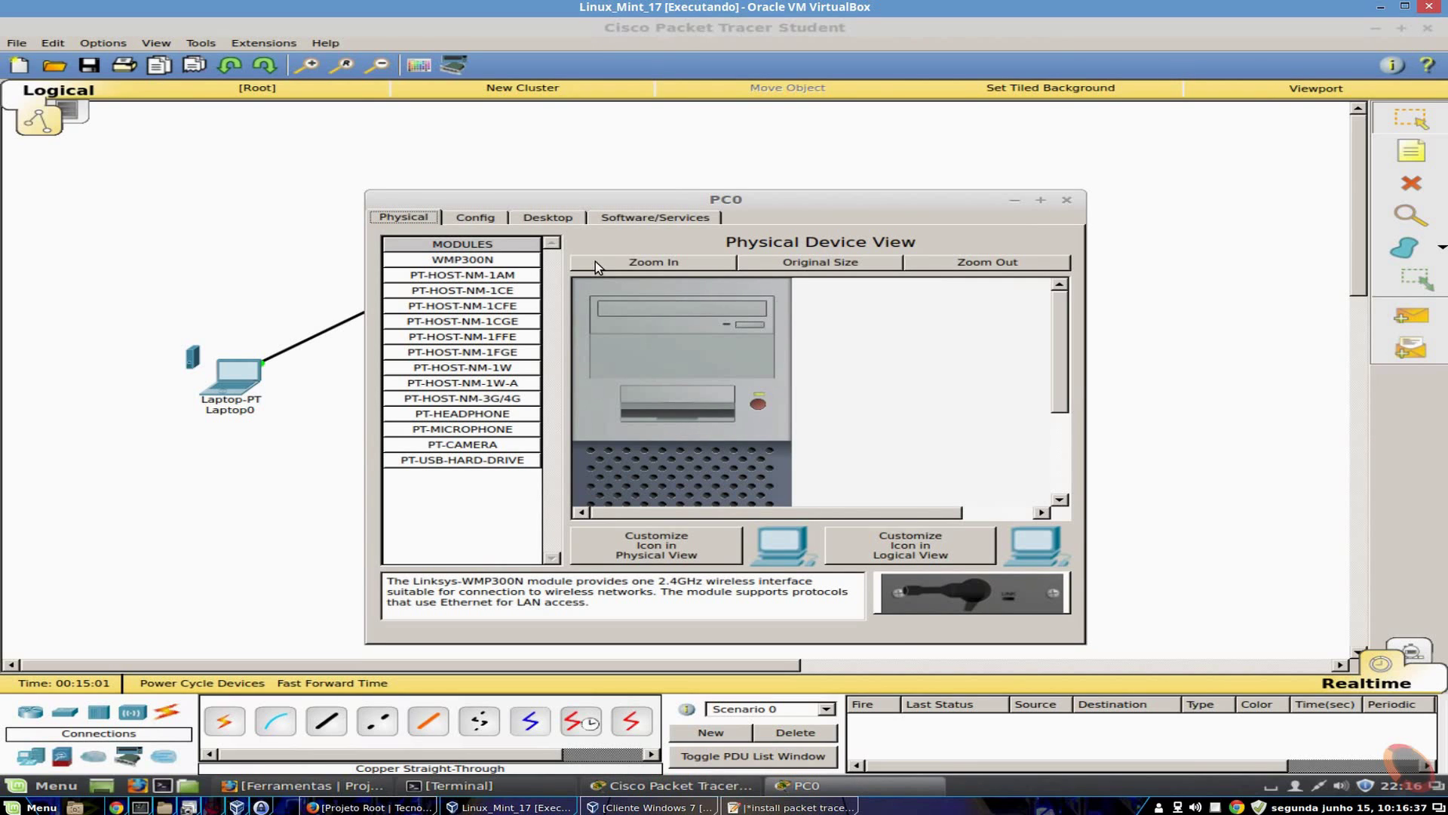
pyautogui.click(1064, 198)
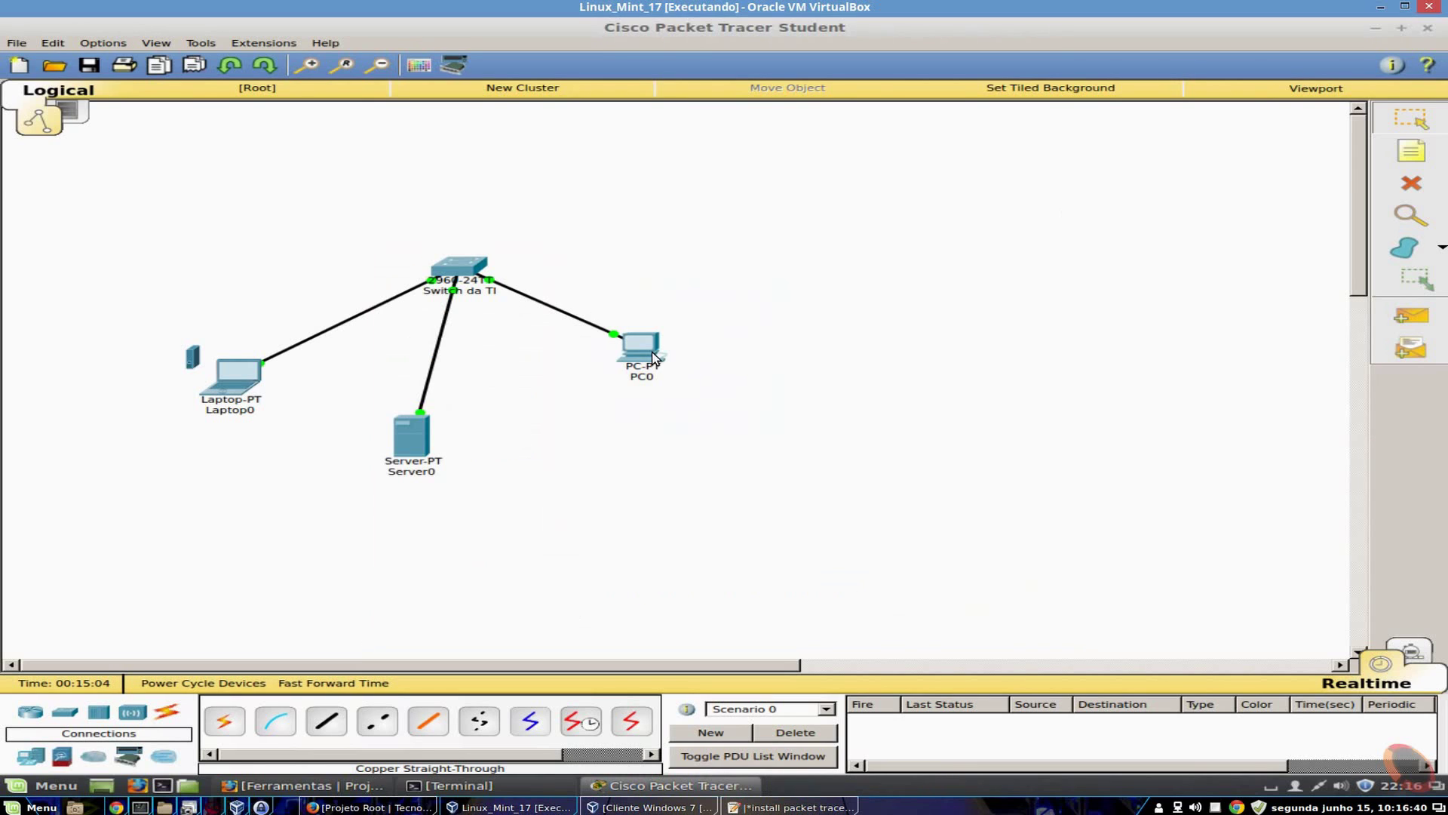
pyautogui.moveTo(654, 357)
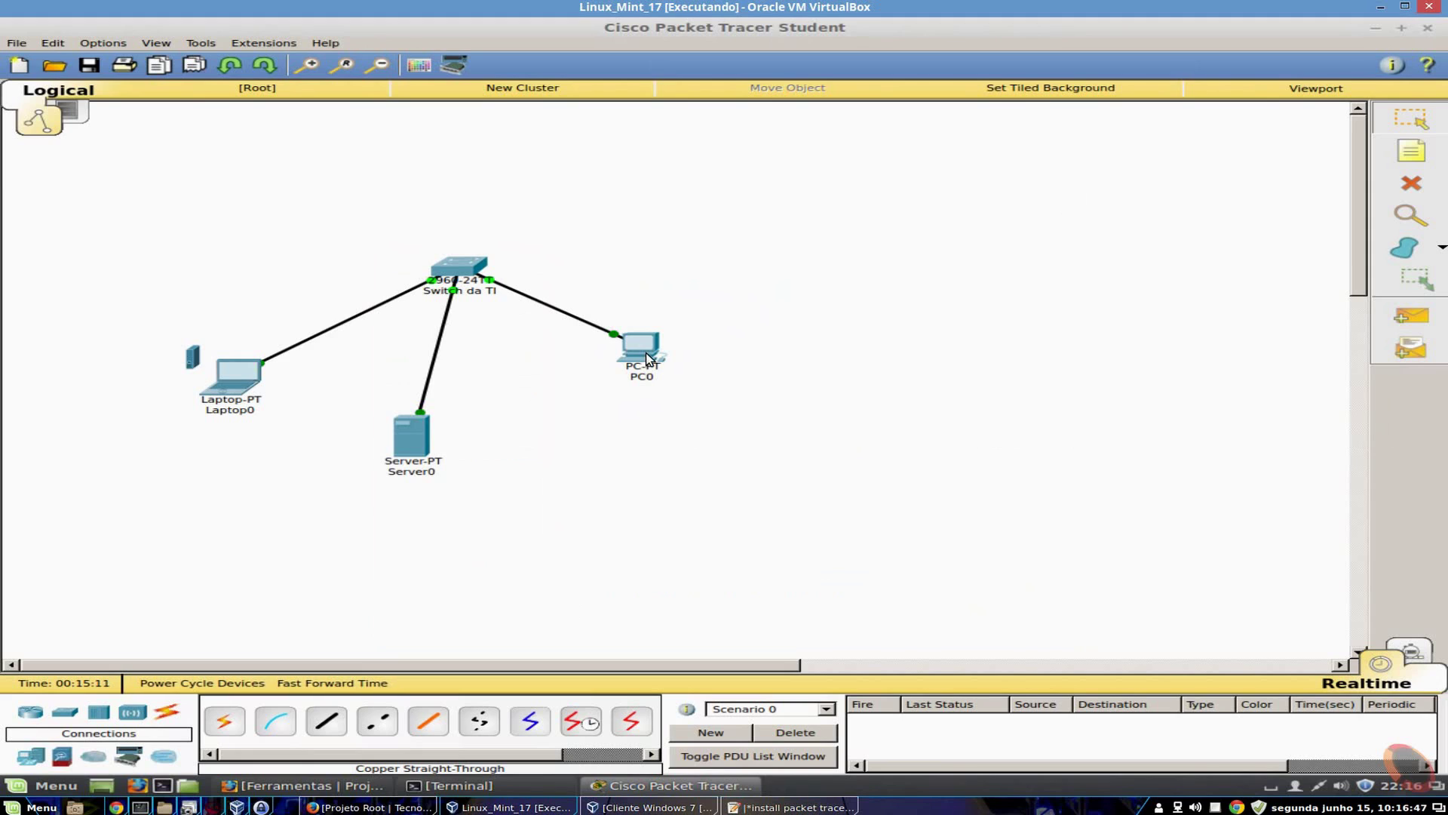
pyautogui.moveTo(647, 358)
# Set PC0's Gateway/DNS configuration to DHCP for both IPv4 and IPv6.
pyautogui.doubleClick(637, 353)
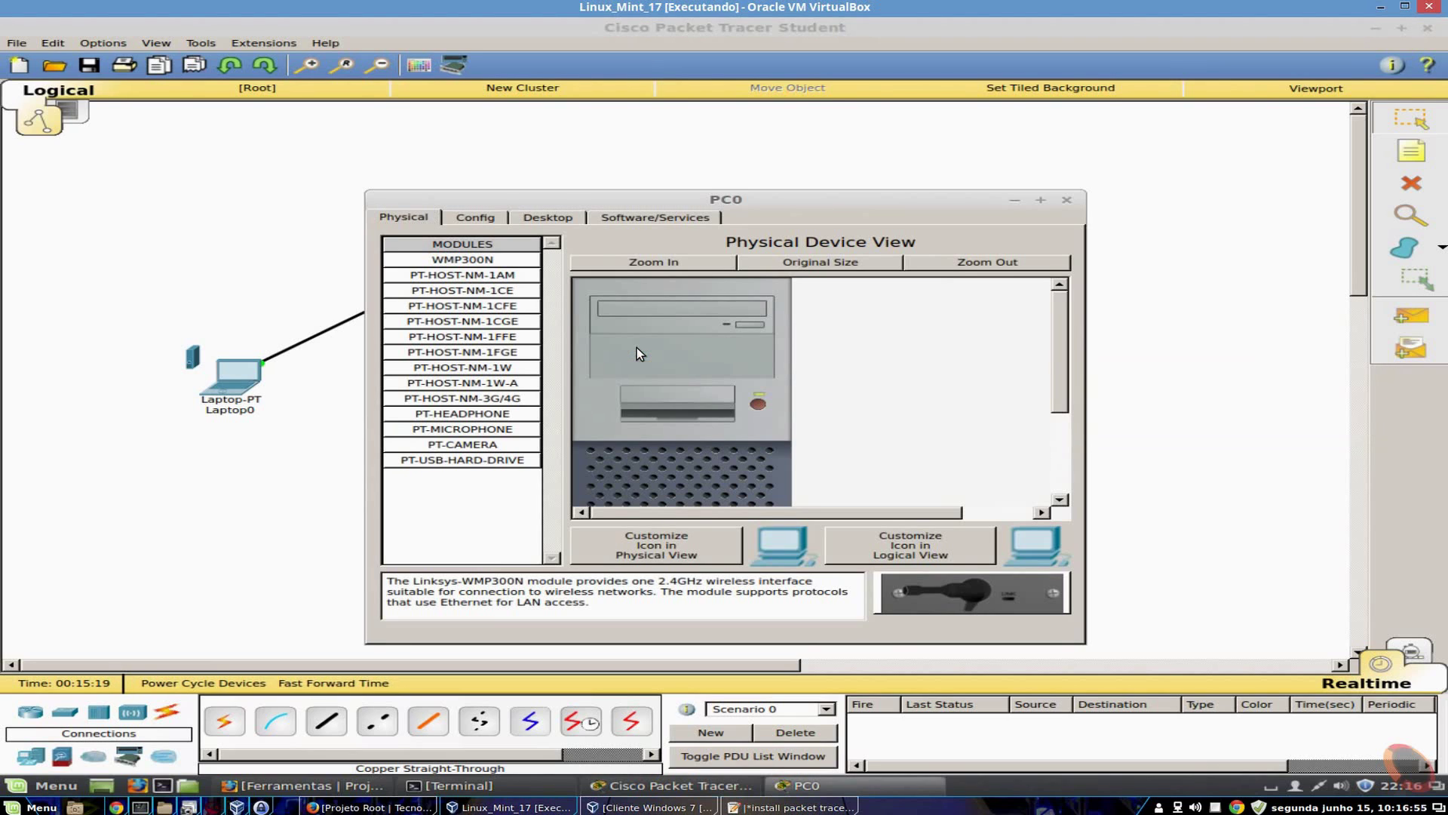
pyautogui.click(475, 219)
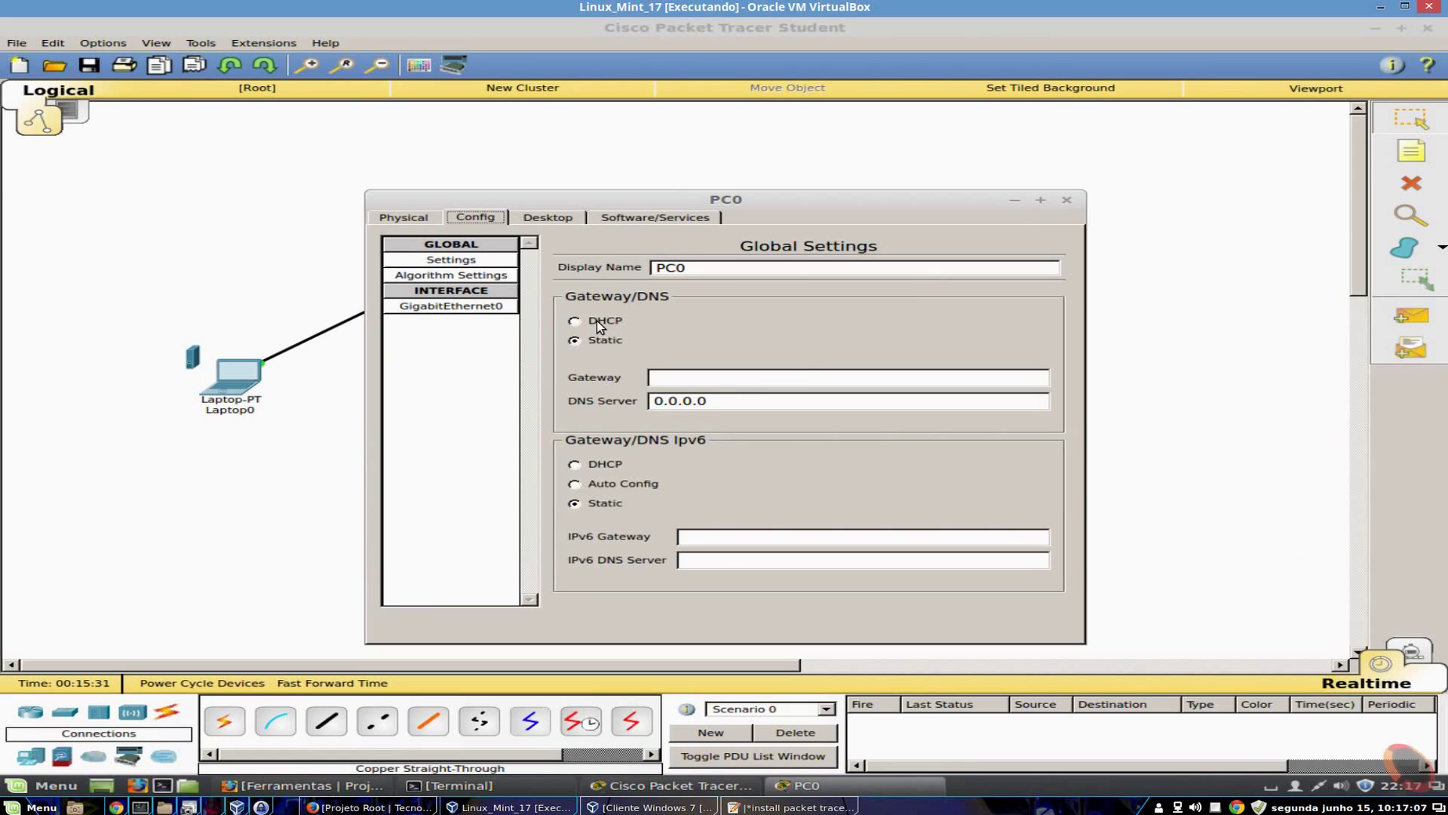
pyautogui.click(575, 323)
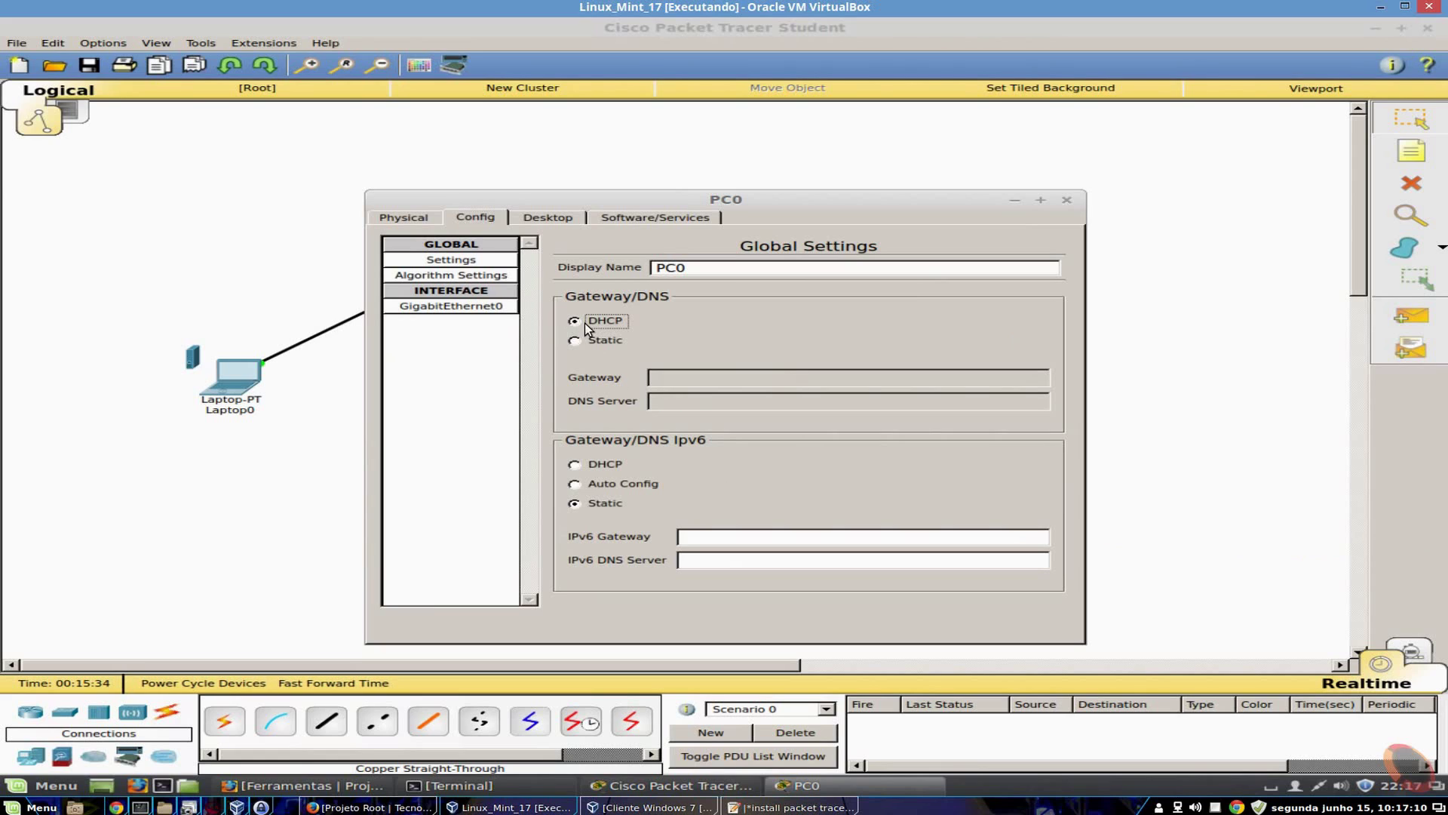
pyautogui.click(573, 463)
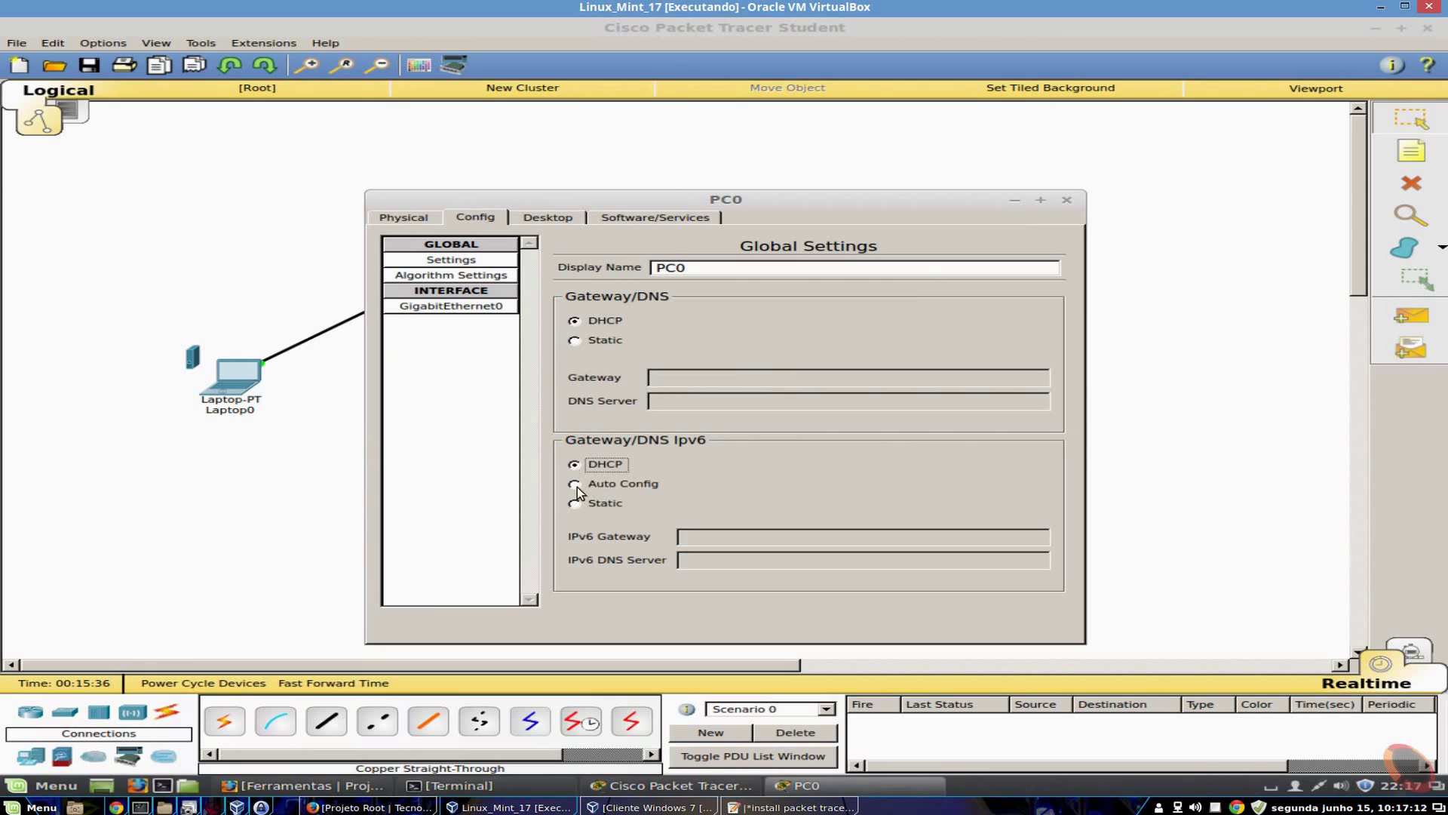
# Restart PC0's GigabitEthernet0 port by switching it off and on, and recheck the PC's addressing.
pyautogui.click(480, 305)
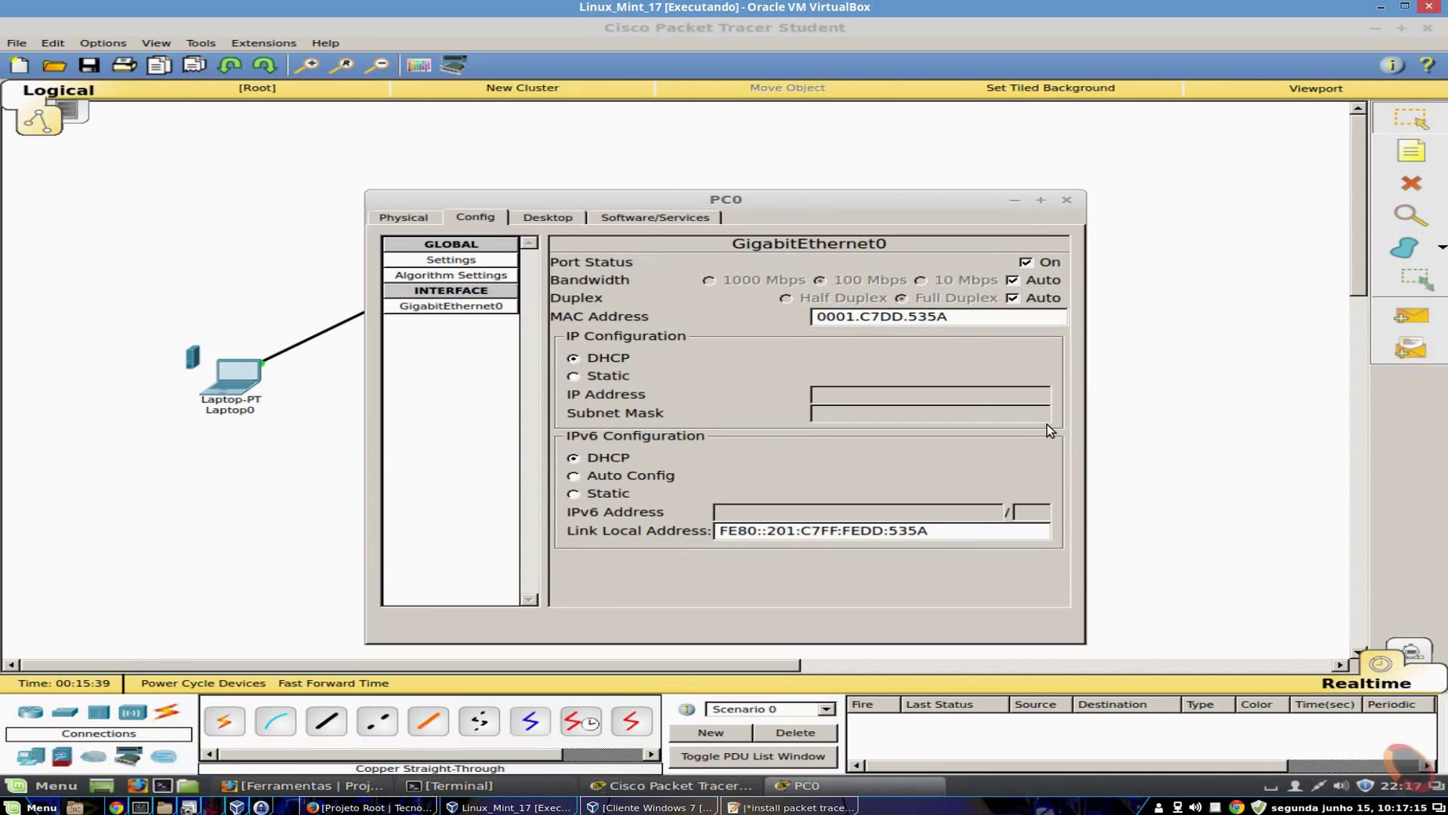
pyautogui.click(1026, 263)
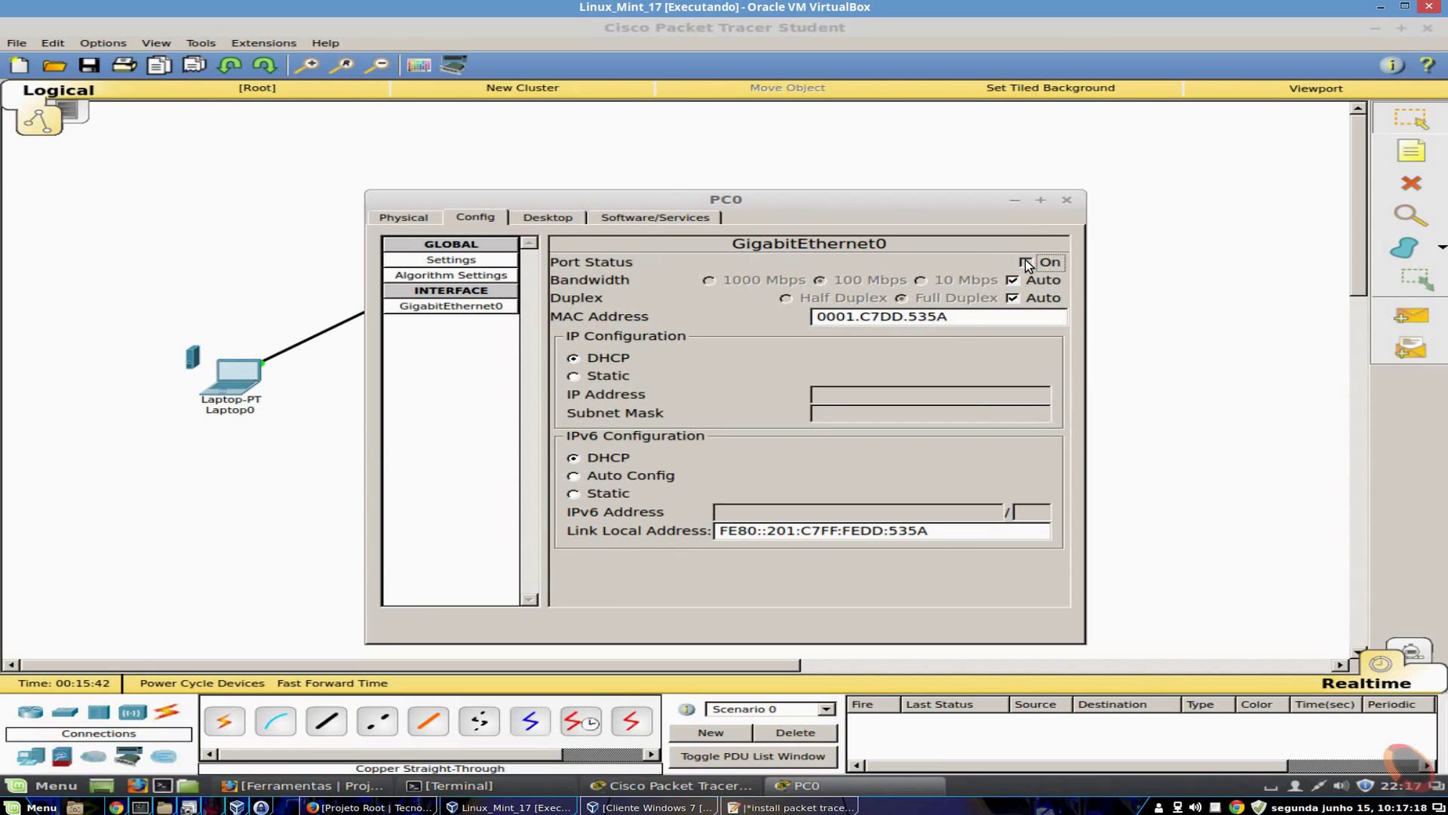
pyautogui.click(1026, 262)
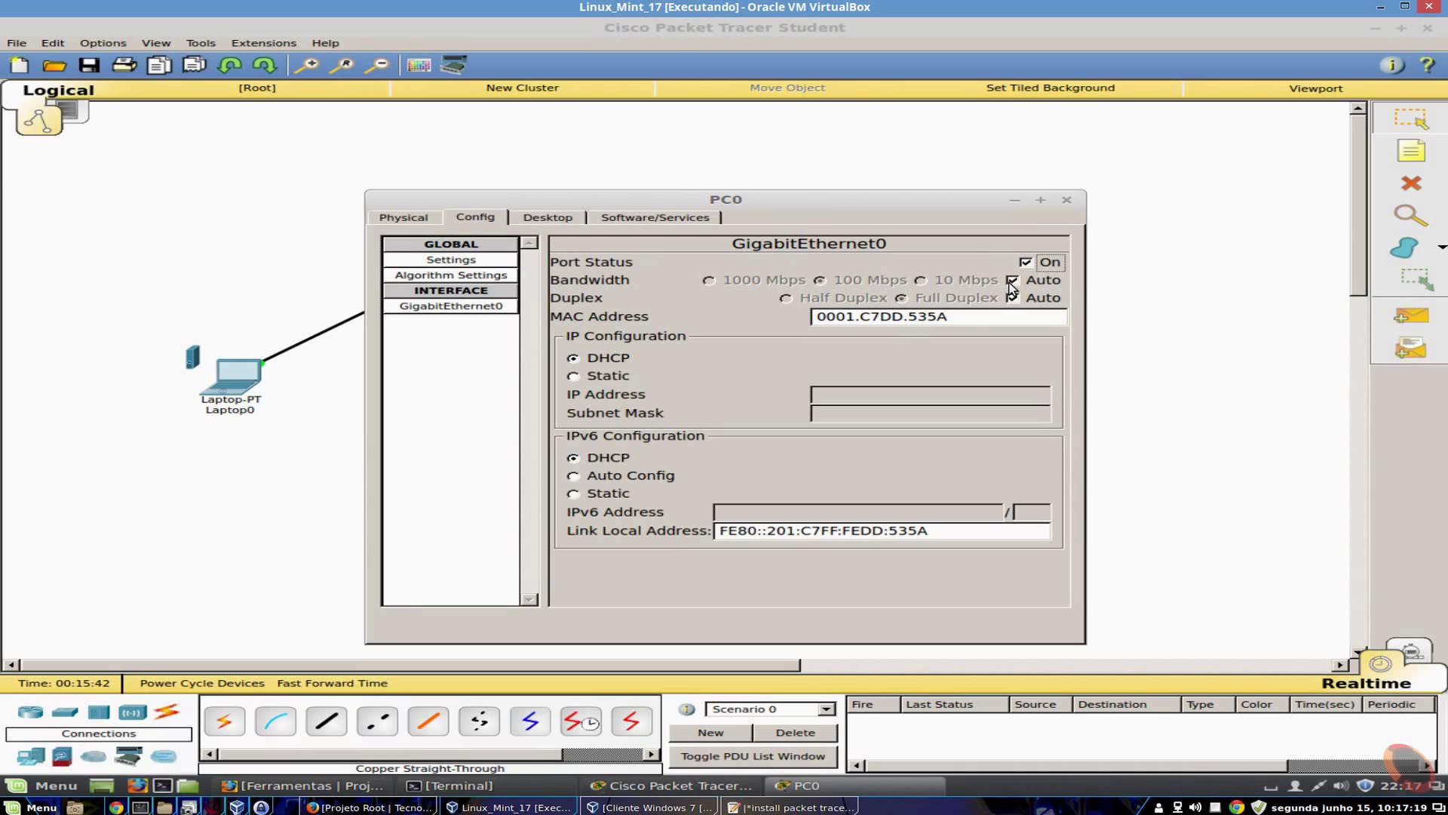
pyautogui.click(1068, 202)
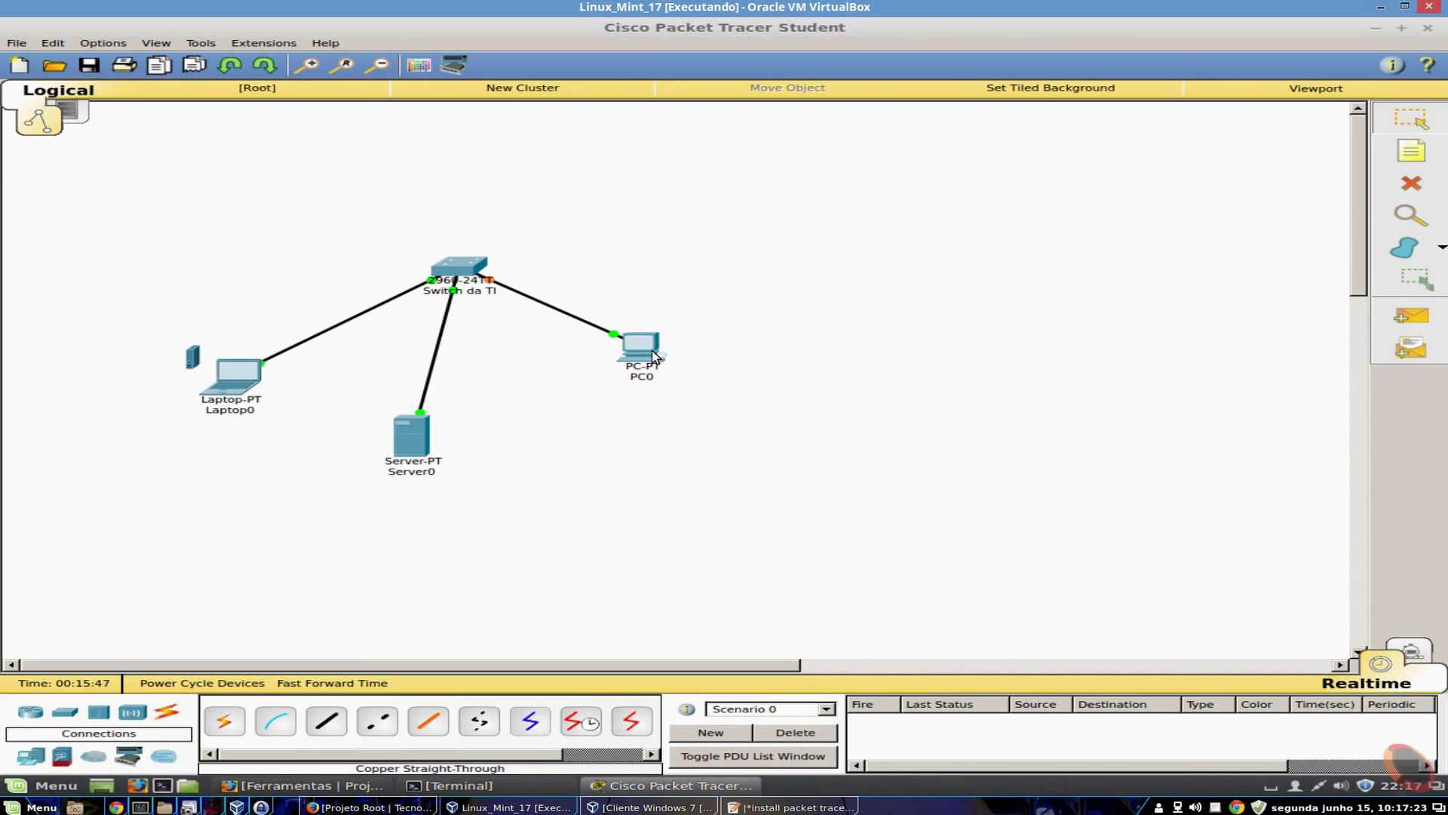
pyautogui.moveTo(654, 356)
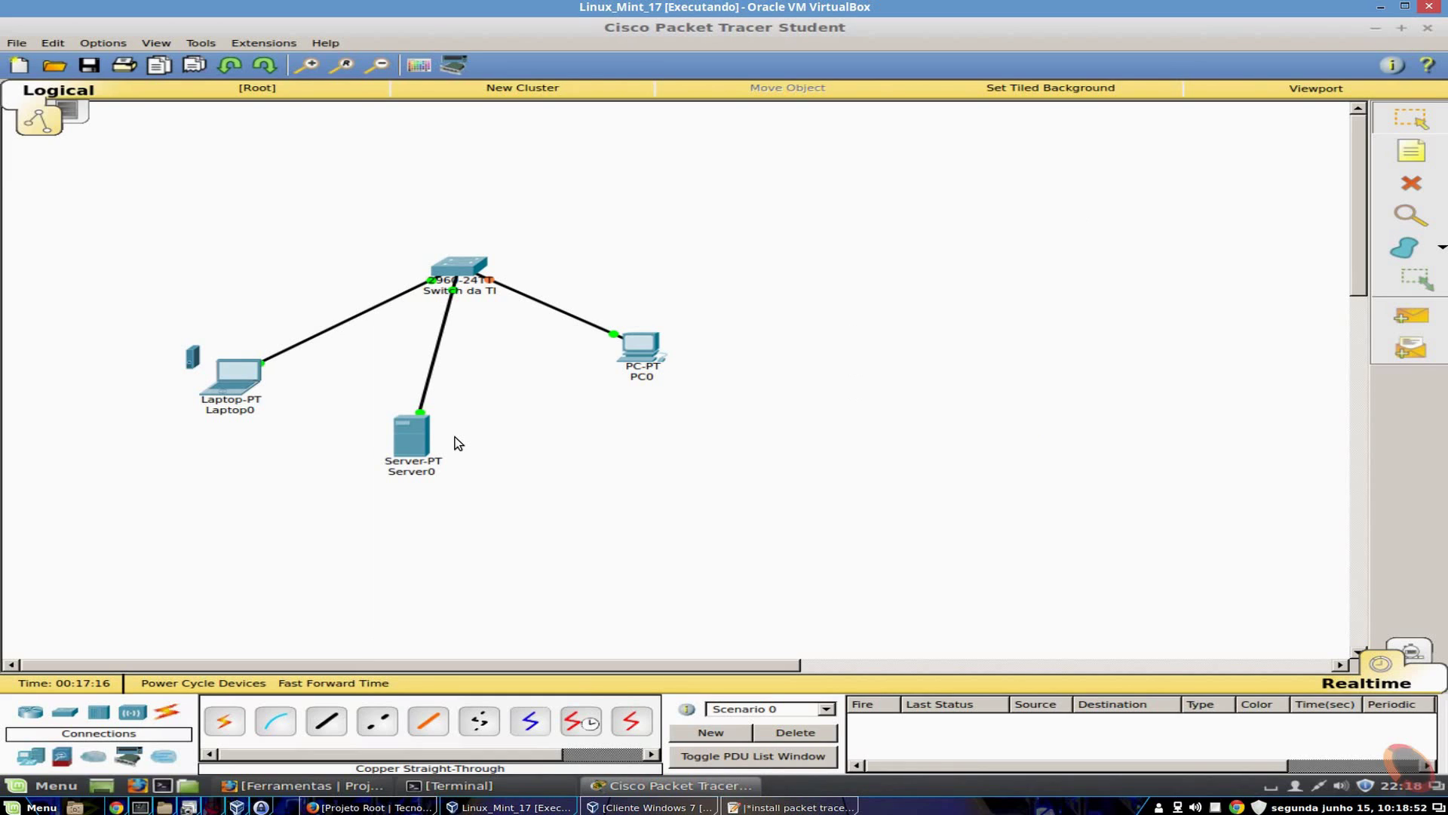
# Give Server0's FastEthernet0 interface the static IP address 192.168.0.1 with subnet mask 255.255.255.0.
pyautogui.click(410, 442)
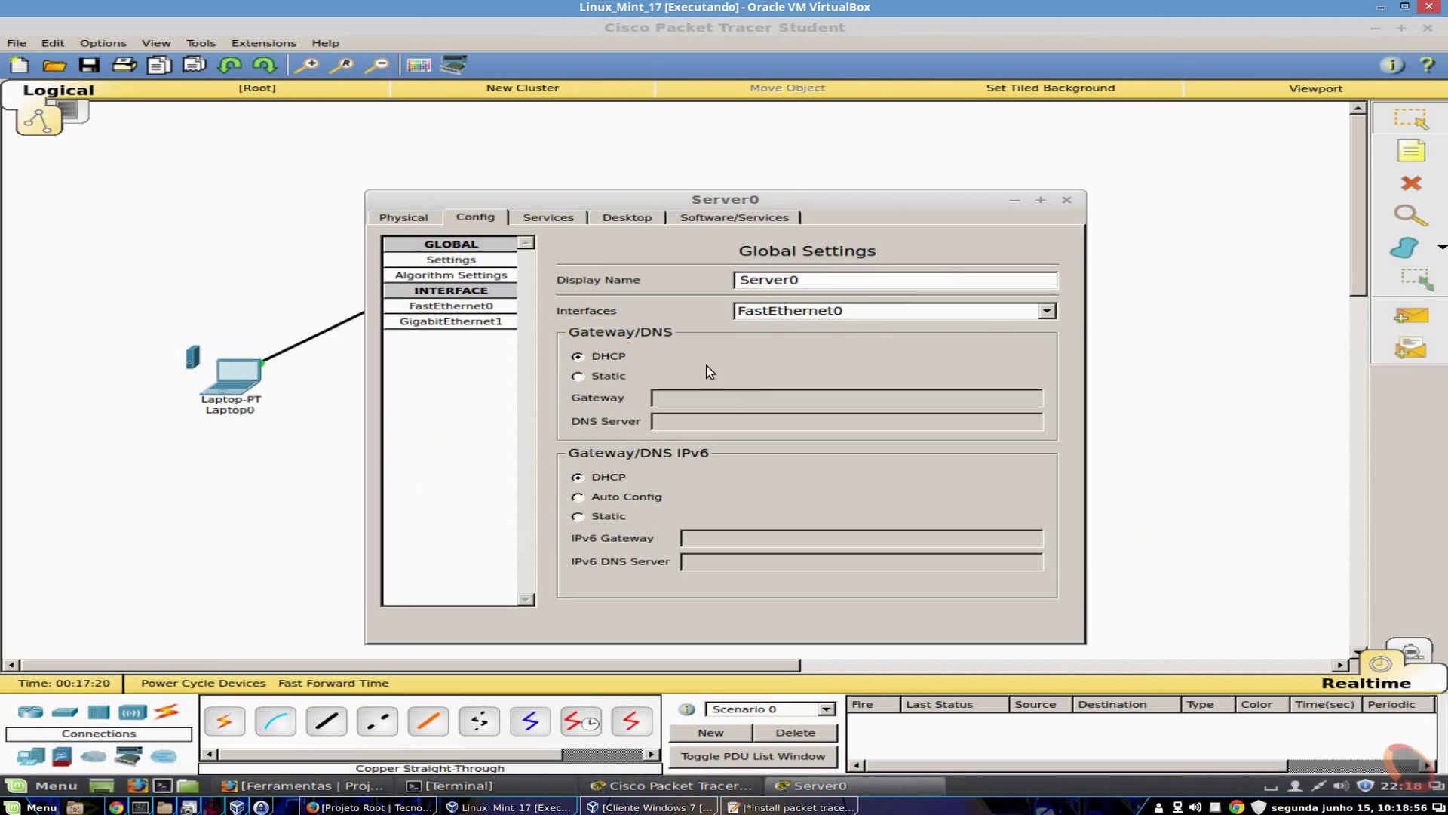
pyautogui.click(464, 305)
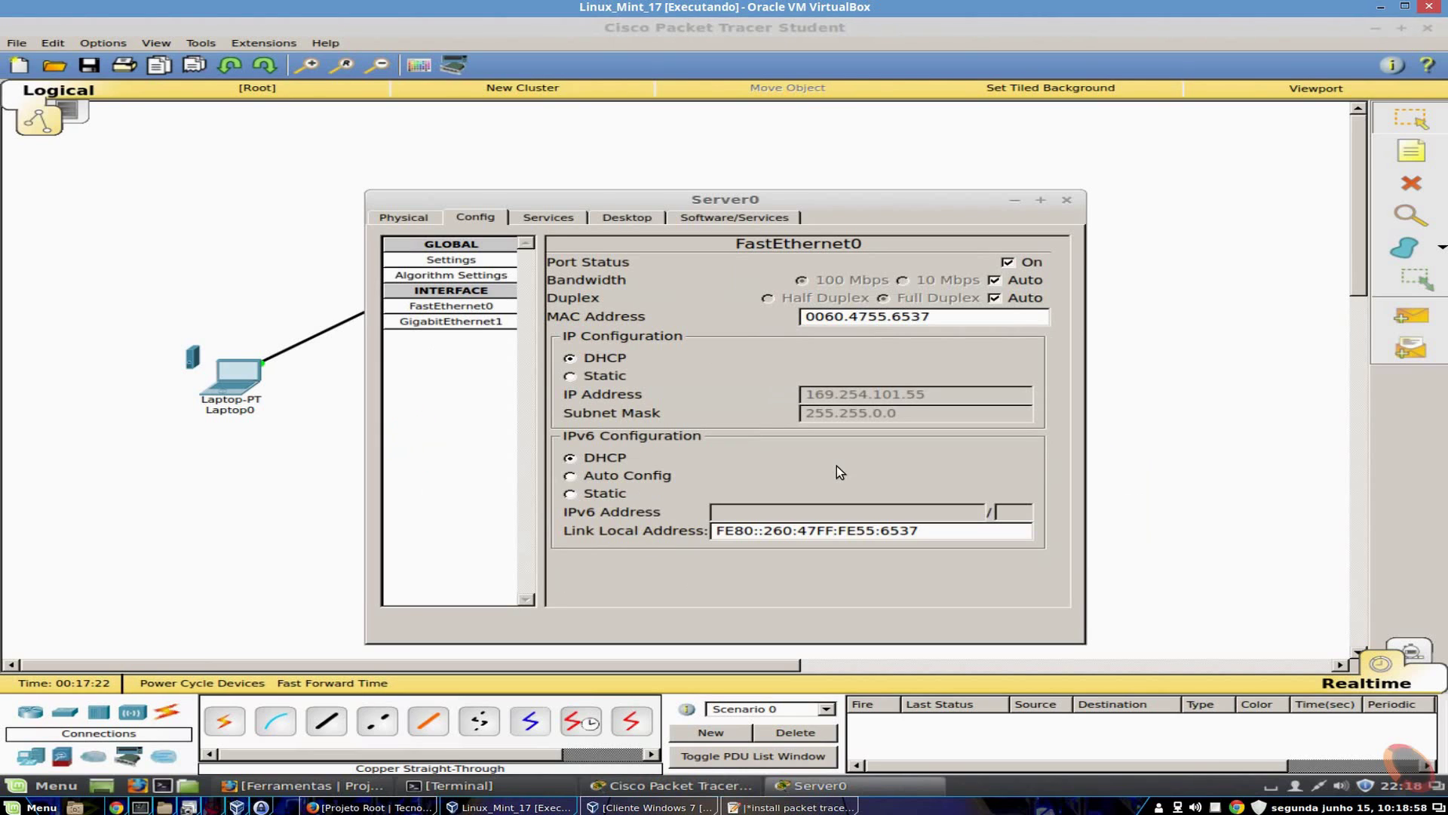
pyautogui.click(600, 377)
pyautogui.click(891, 393)
pyautogui.write('192')
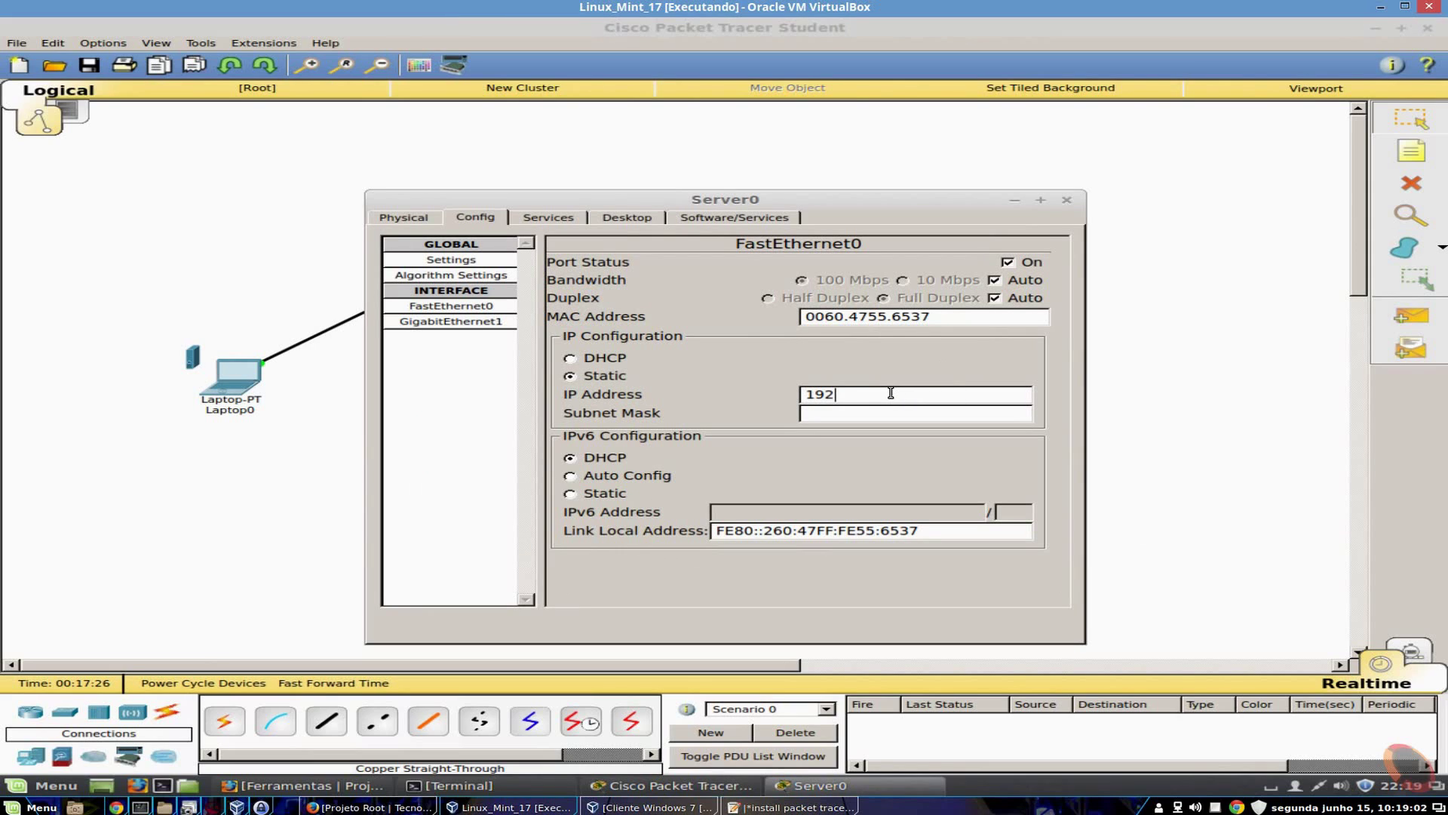
pyautogui.write('.168.0.1')
pyautogui.click(859, 413)
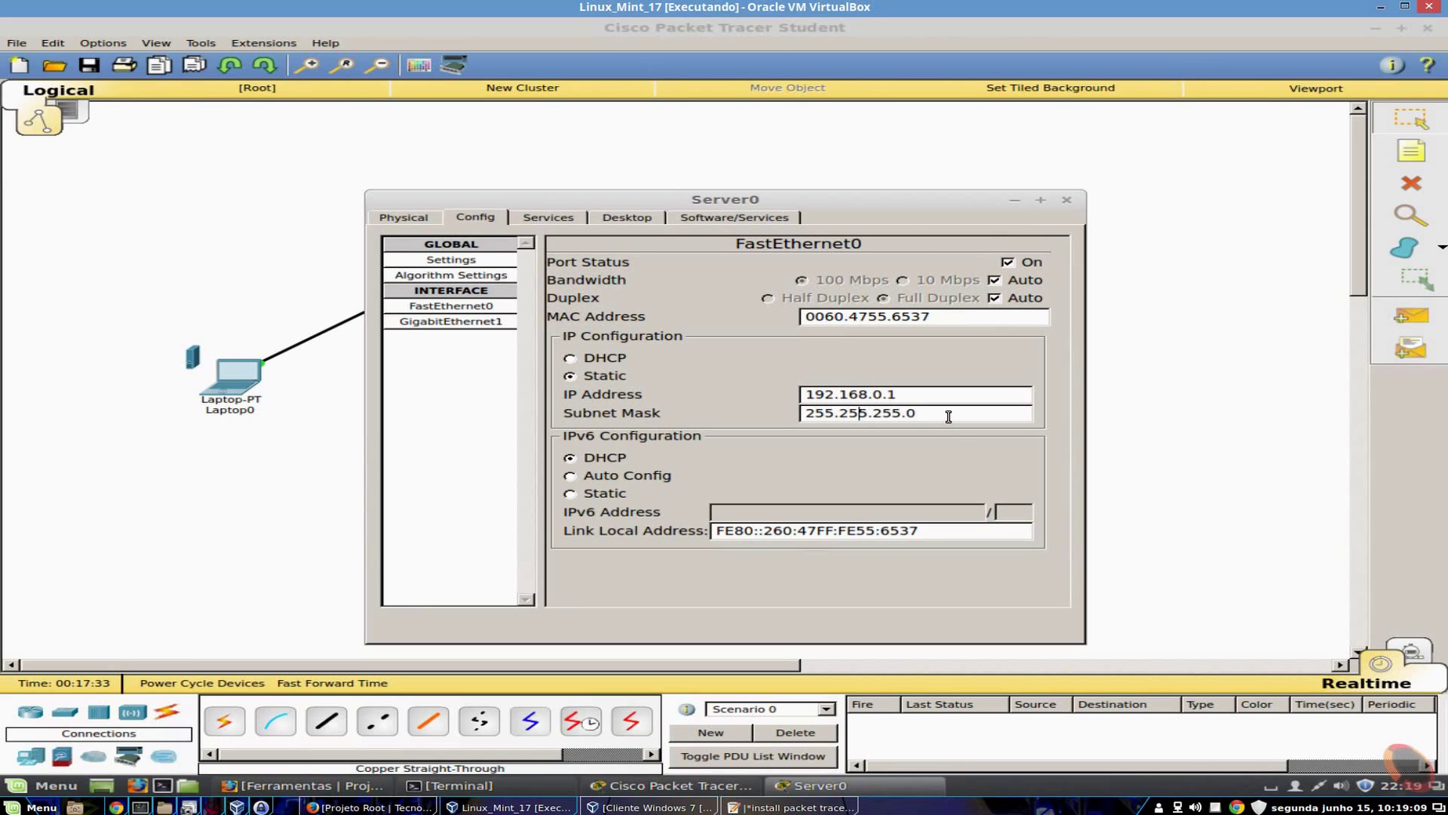
pyautogui.click(1066, 200)
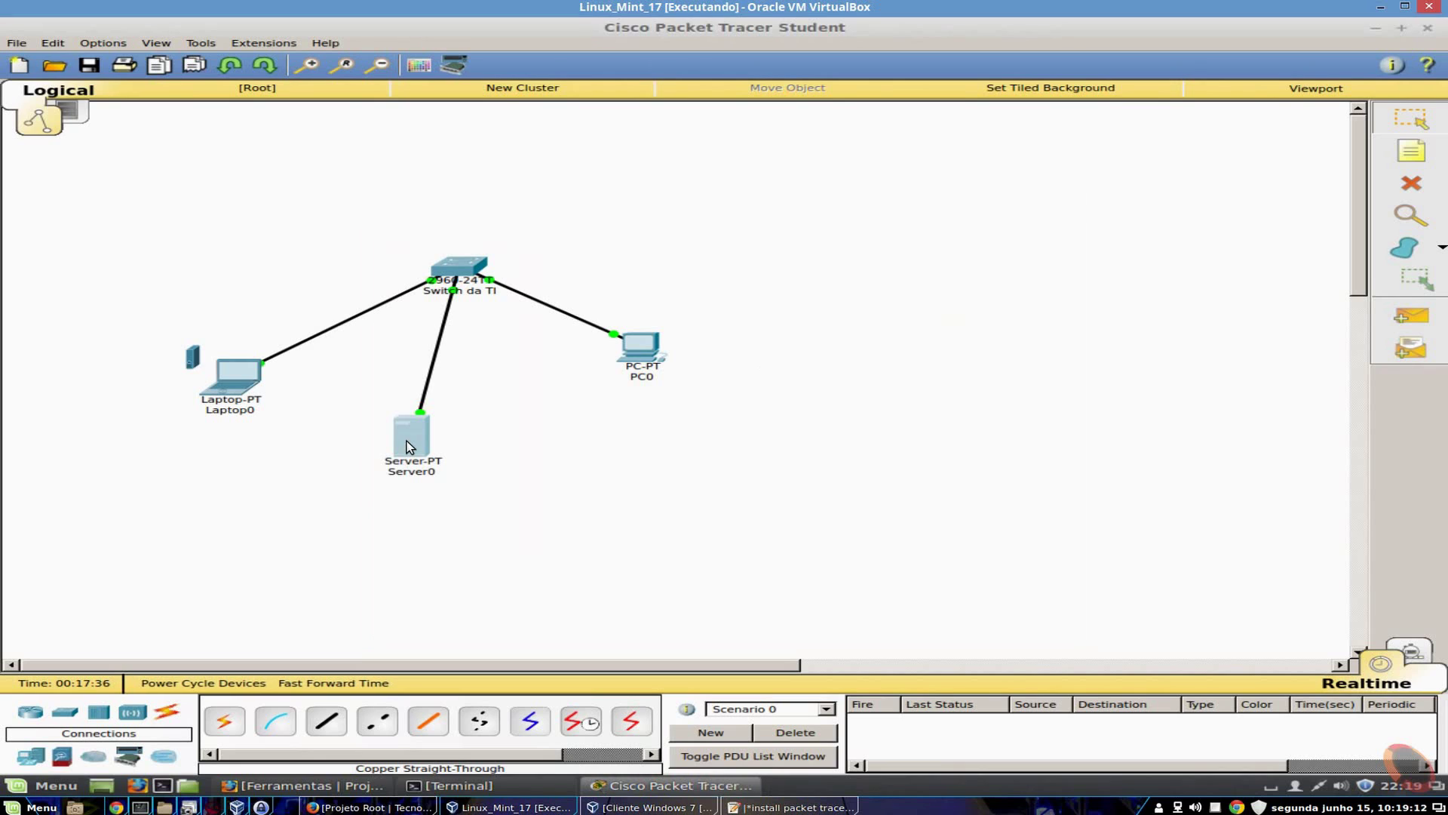
# Power Server0 off and on again, and check its interface addresses.
pyautogui.click(406, 441)
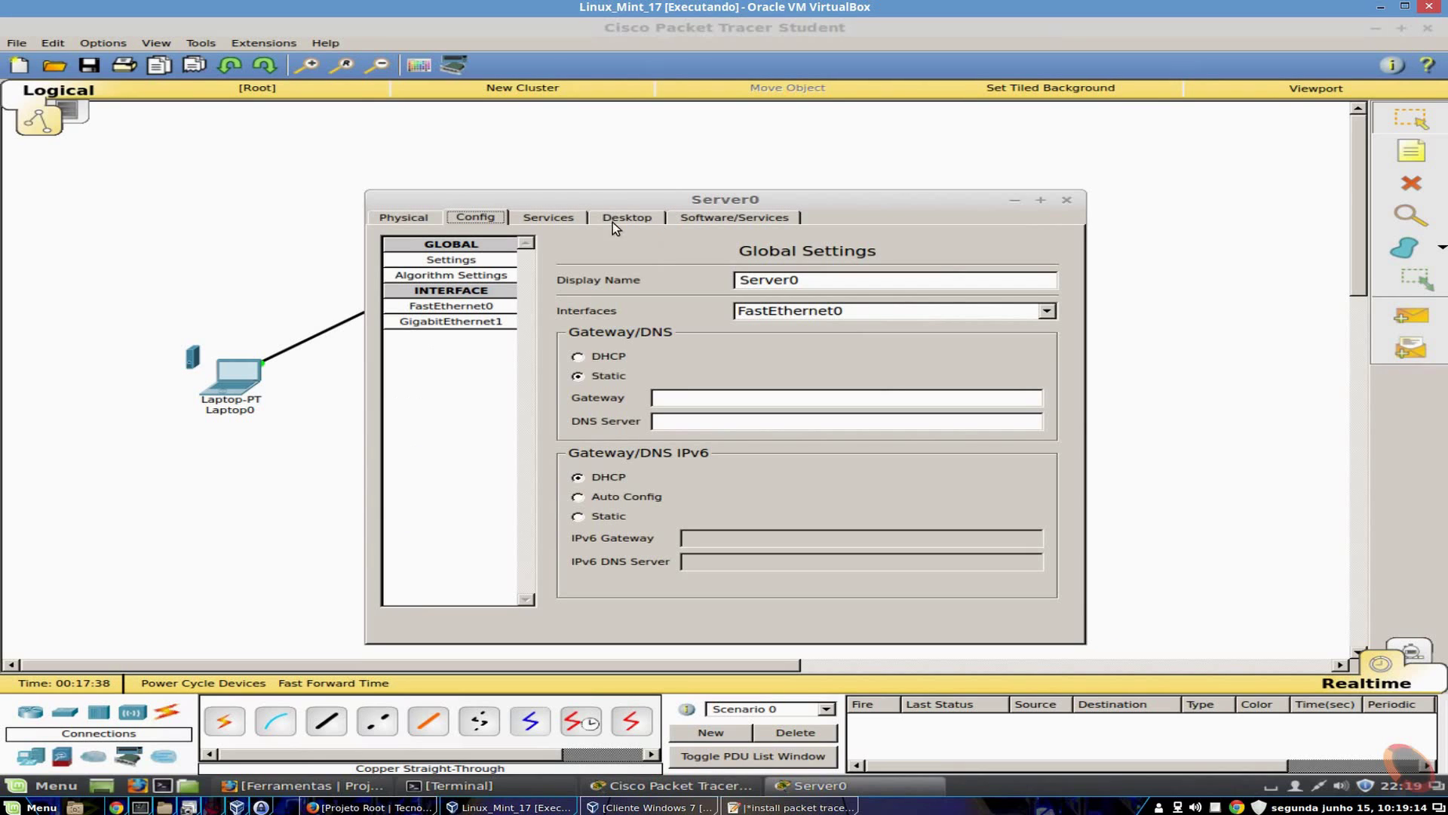
pyautogui.click(411, 216)
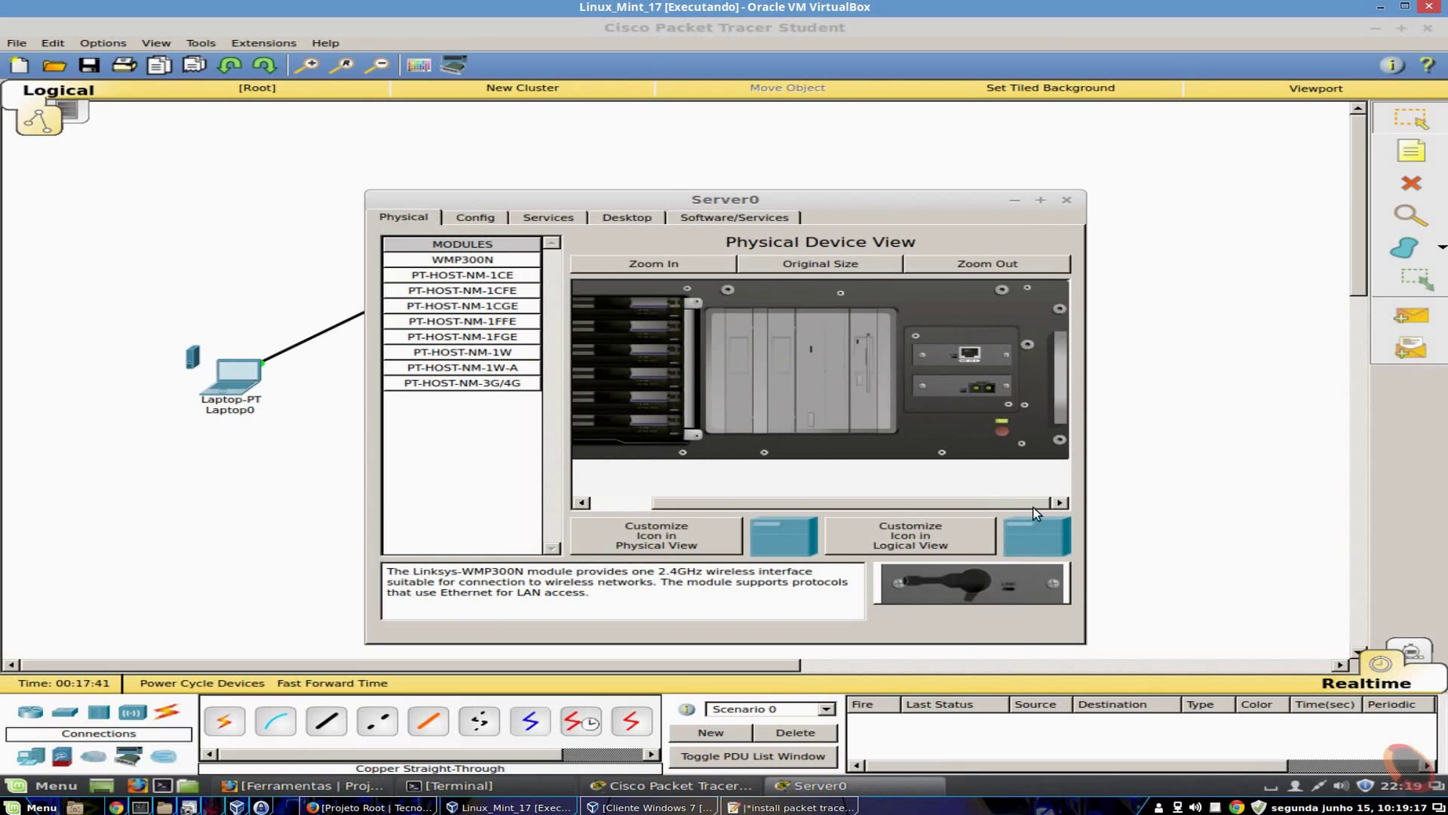
pyautogui.click(1001, 432)
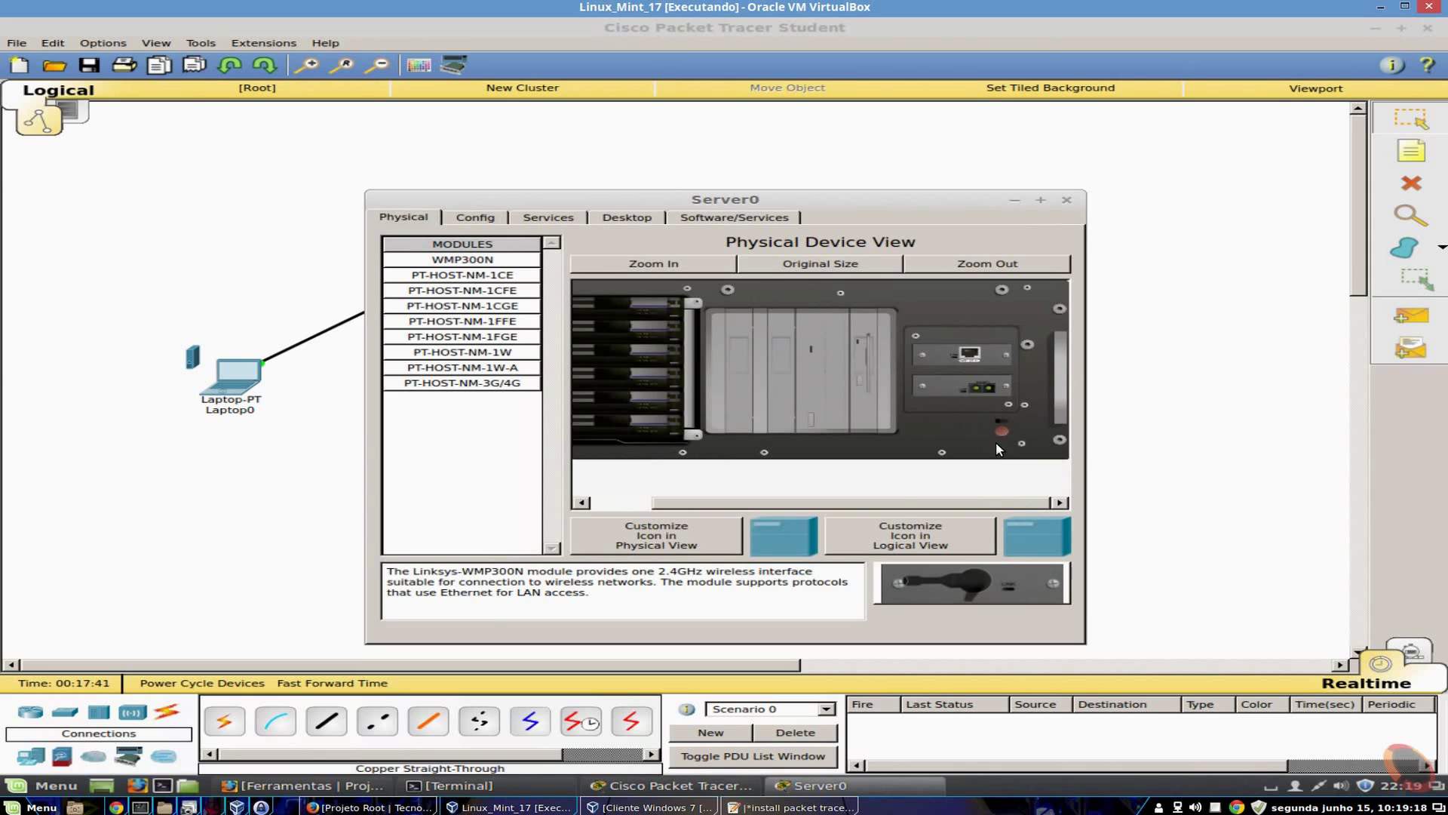
pyautogui.click(1067, 199)
pyautogui.moveTo(415, 434)
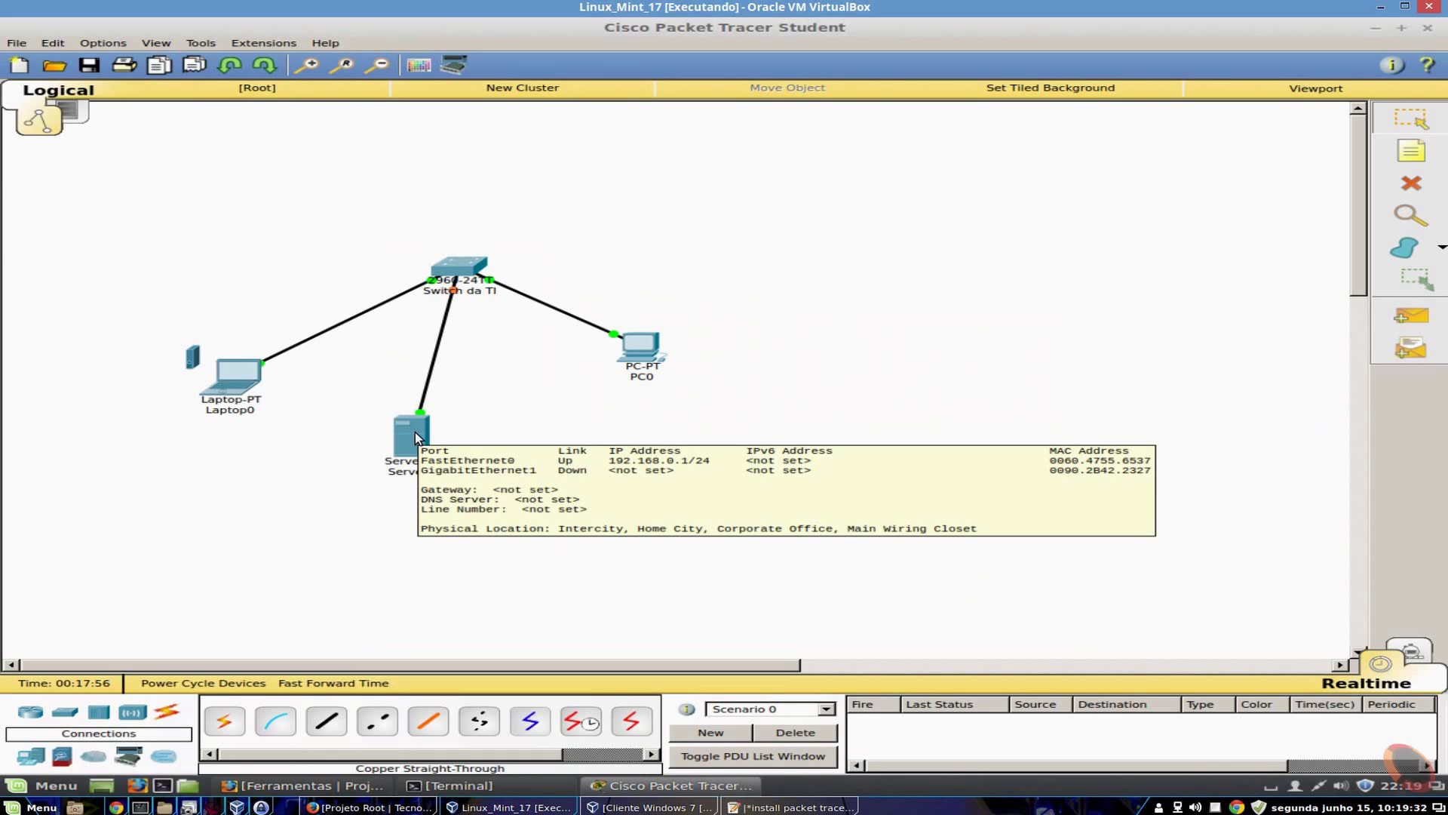
# Power PC0 off and on again, and check the IP address it obtains.
pyautogui.click(632, 348)
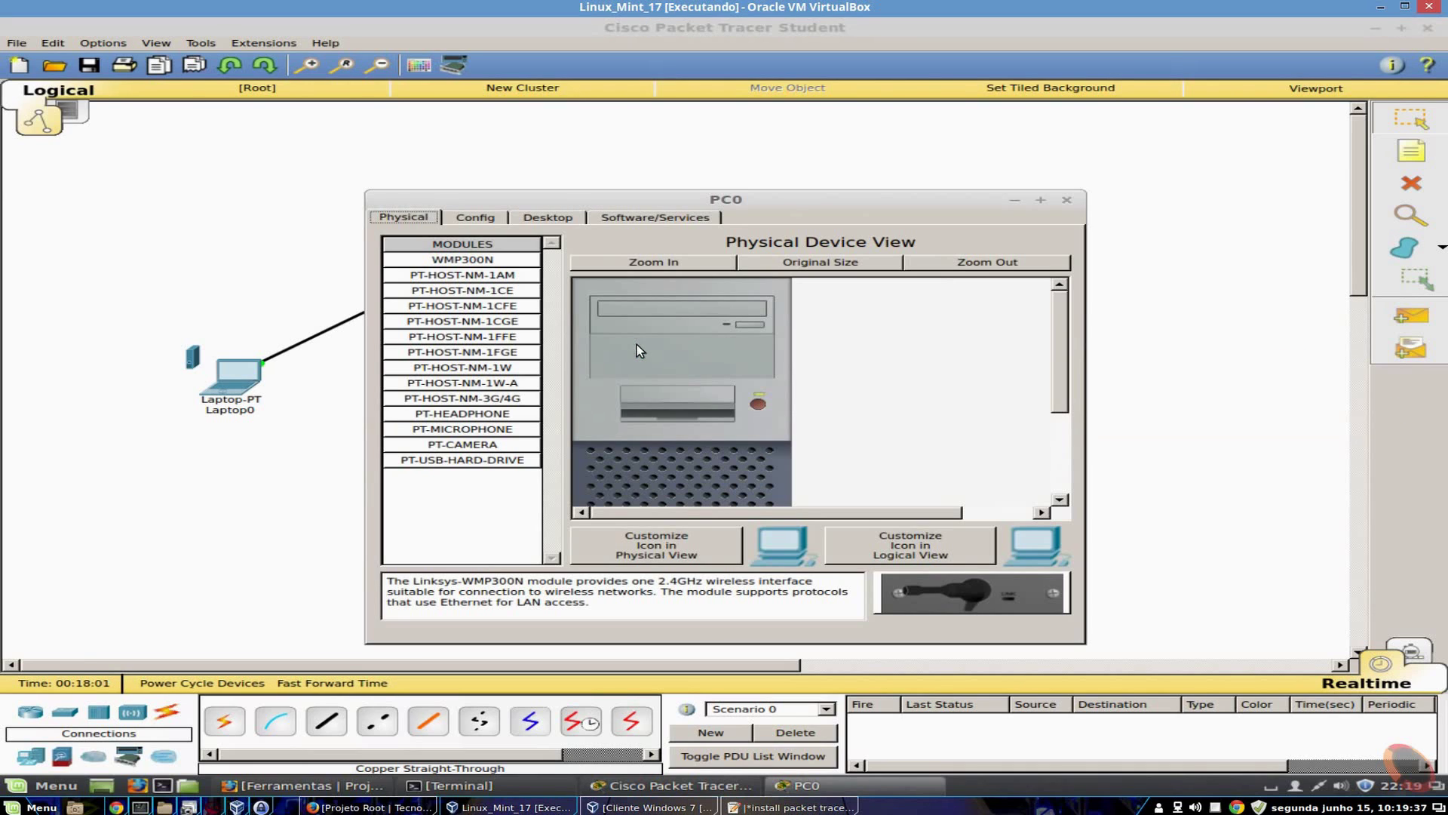
pyautogui.click(761, 404)
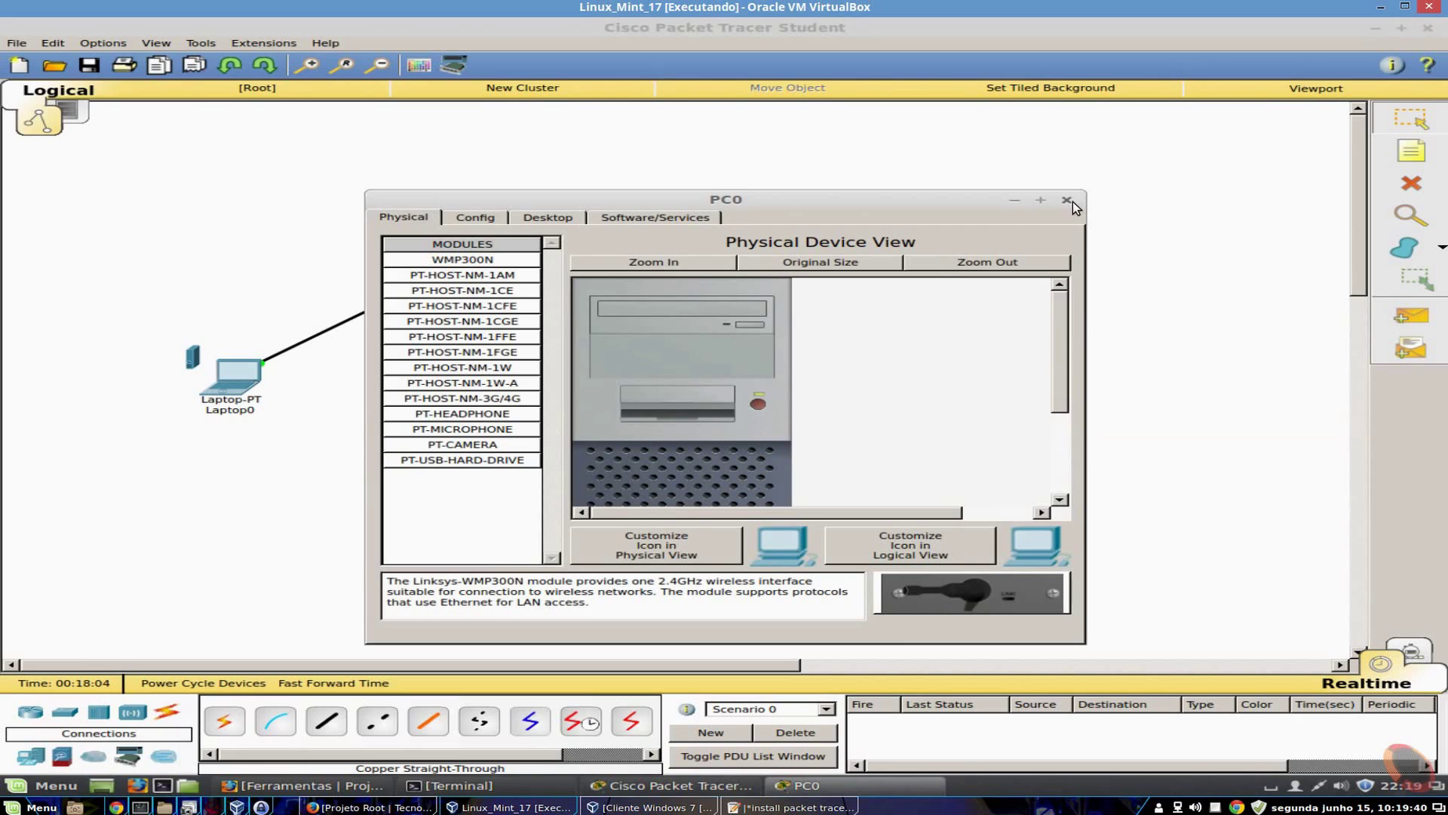
pyautogui.click(1067, 199)
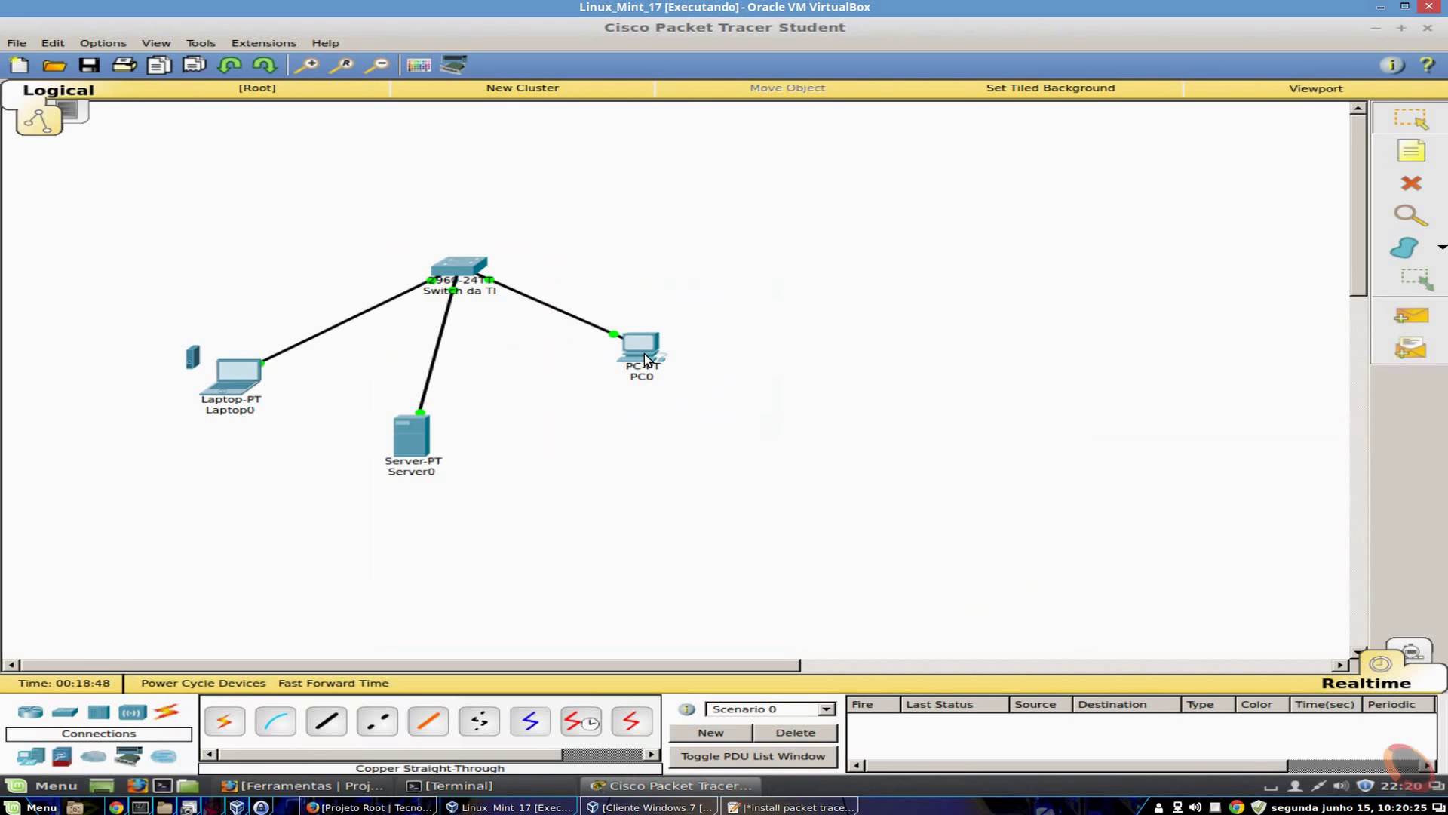
pyautogui.moveTo(644, 354)
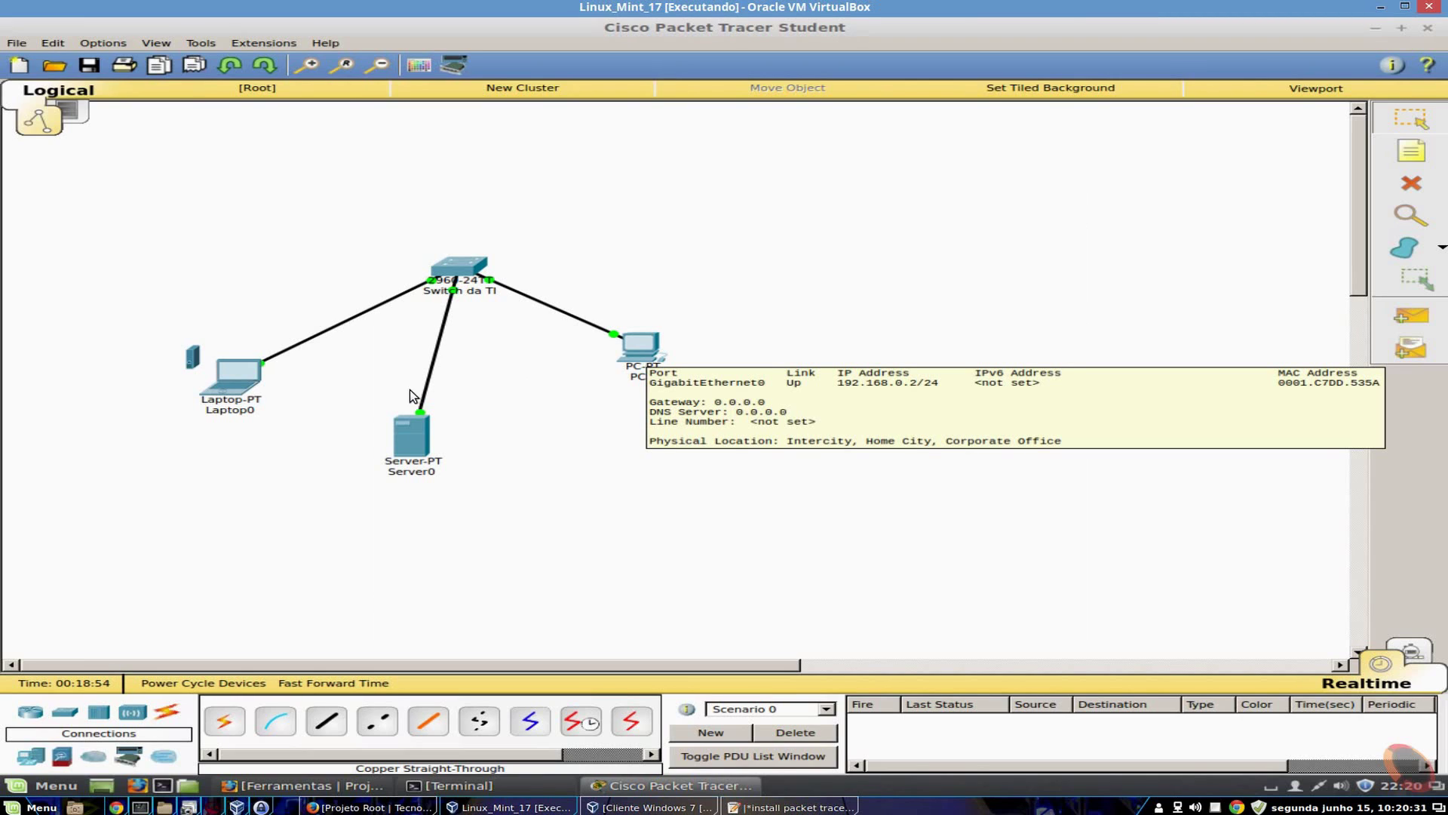
# Check Laptop0's addressing, power the laptop off and on again, and recheck its link and address.
pyautogui.moveTo(250, 373)
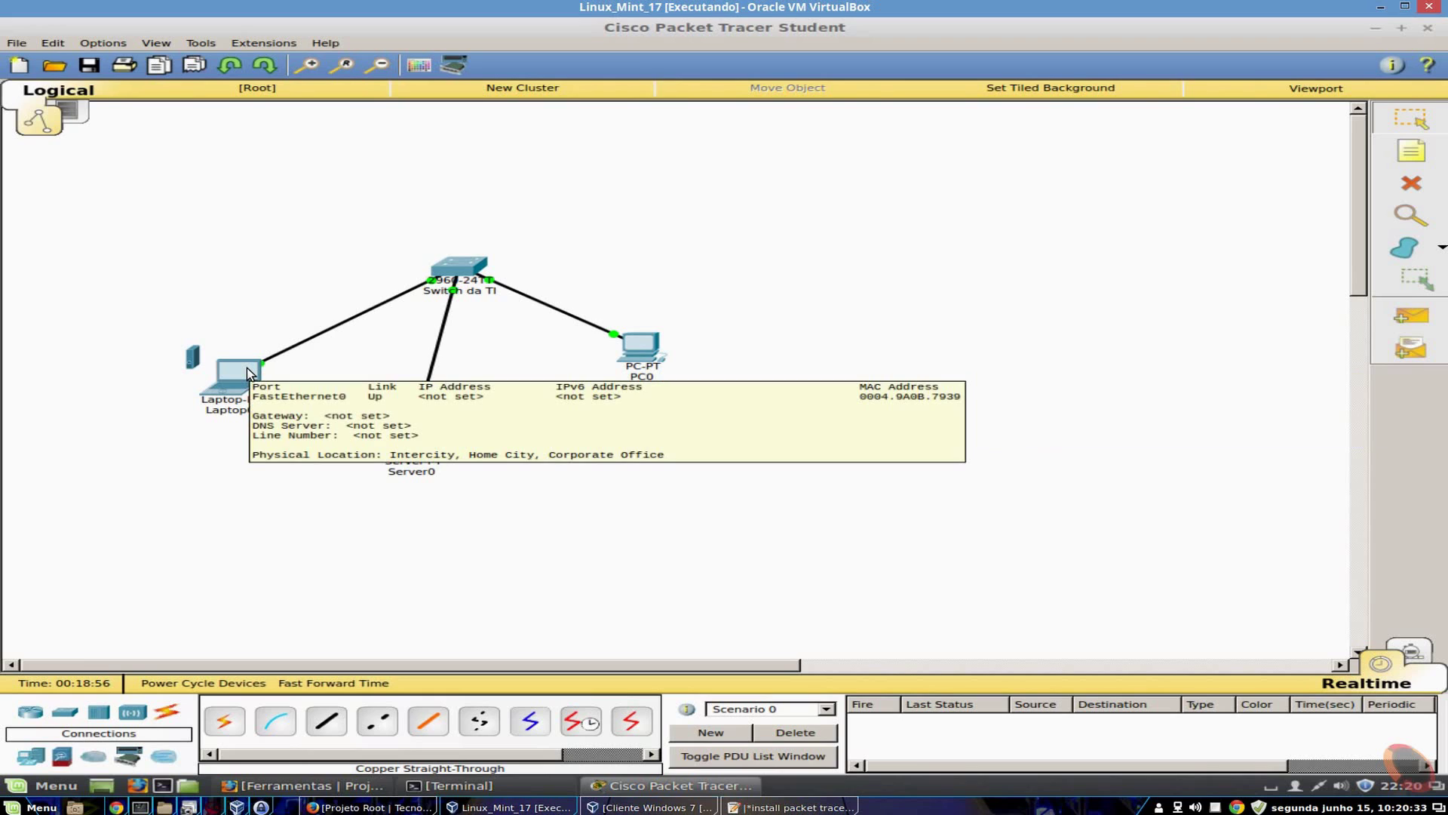
pyautogui.click(249, 373)
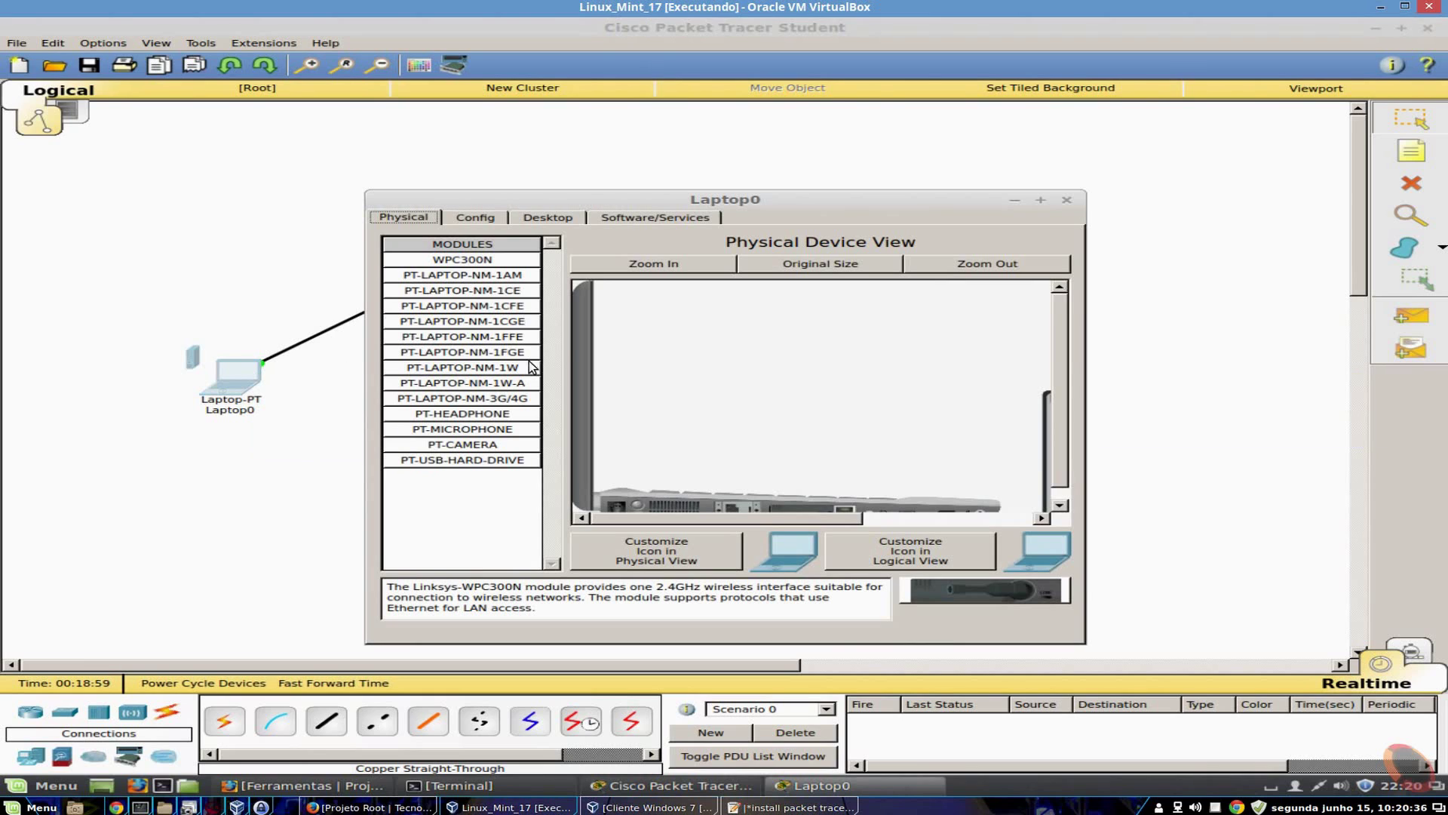
pyautogui.scroll(-3, 1041, 387)
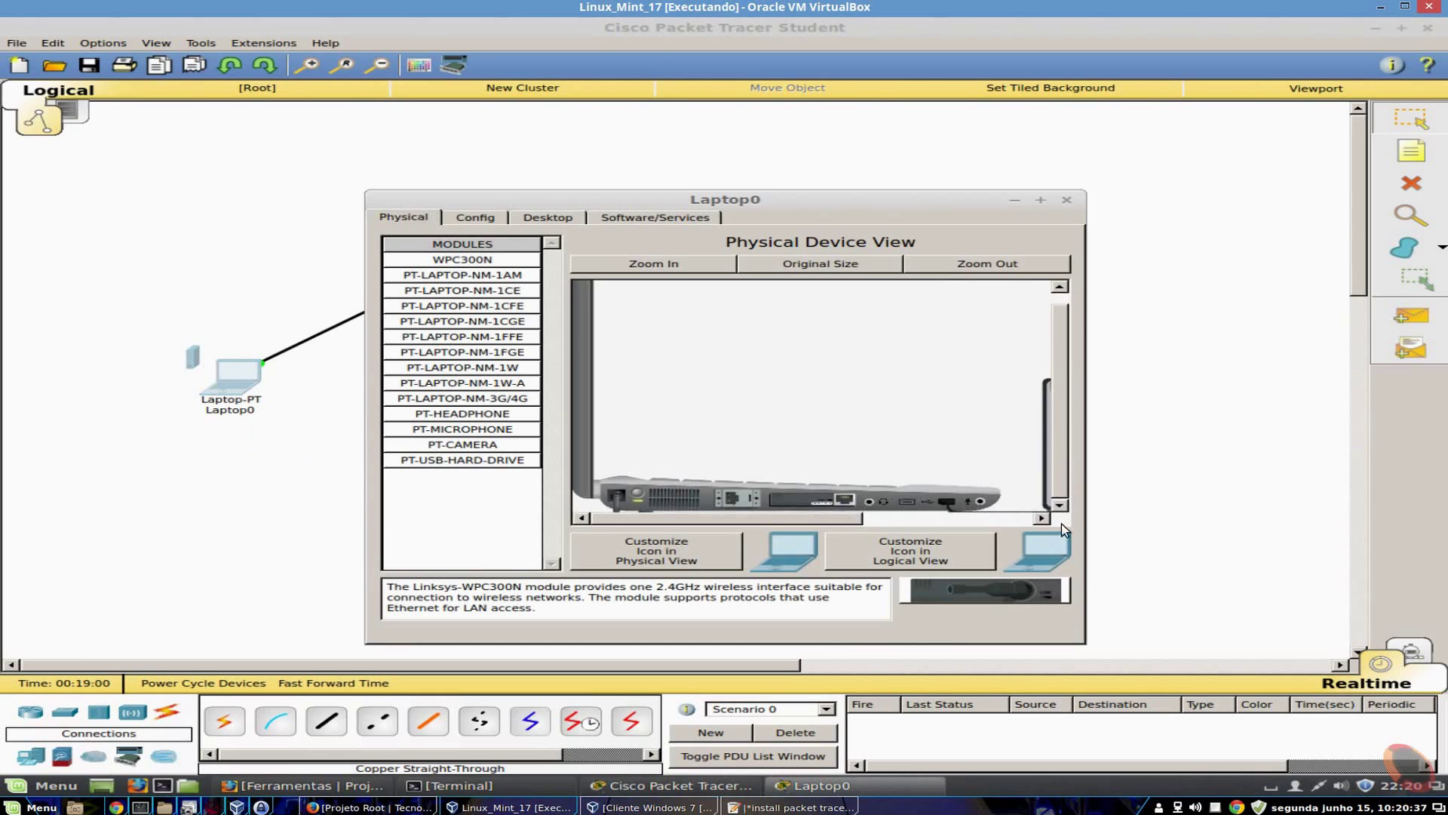
pyautogui.click(638, 488)
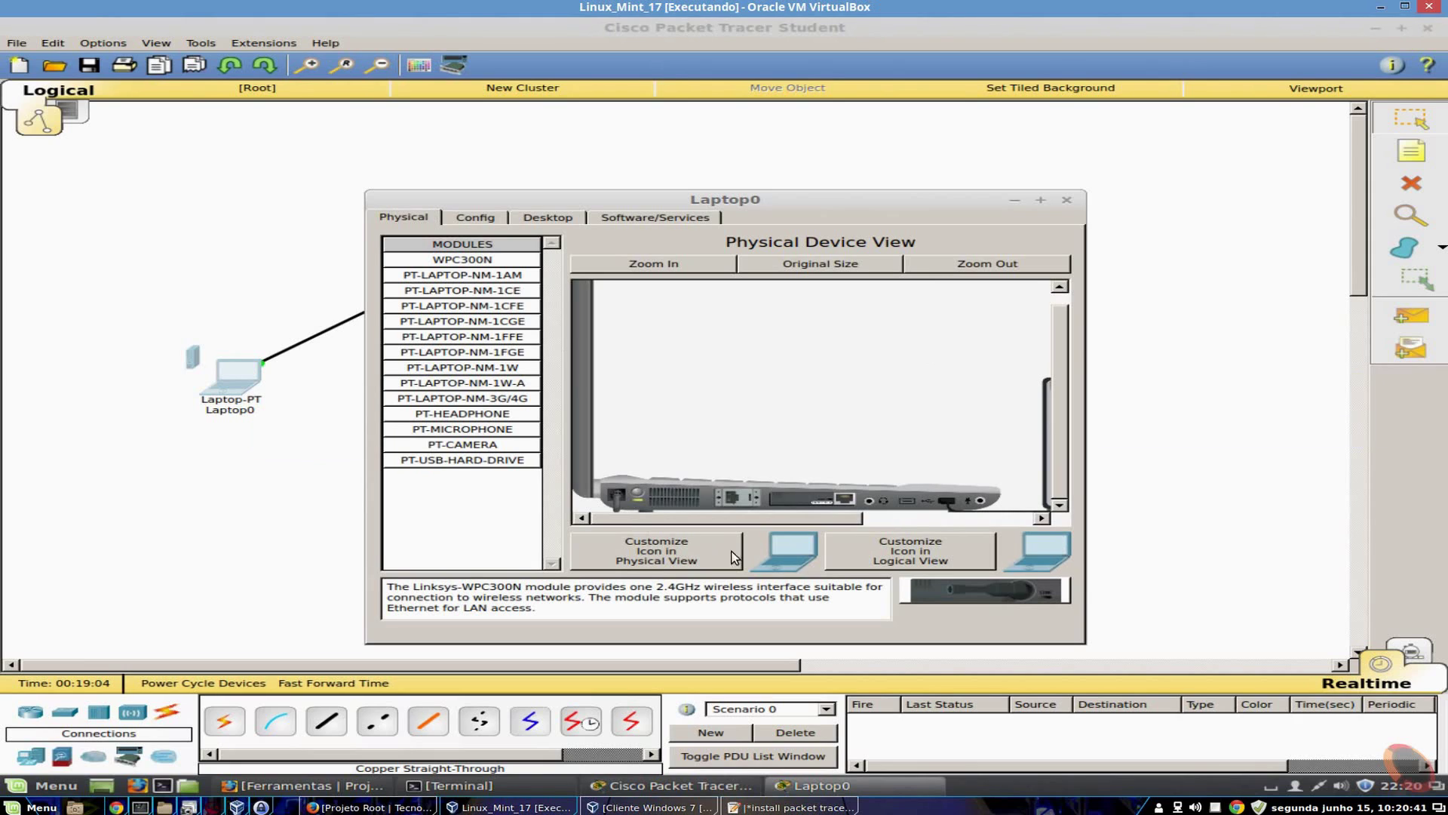
pyautogui.click(1068, 200)
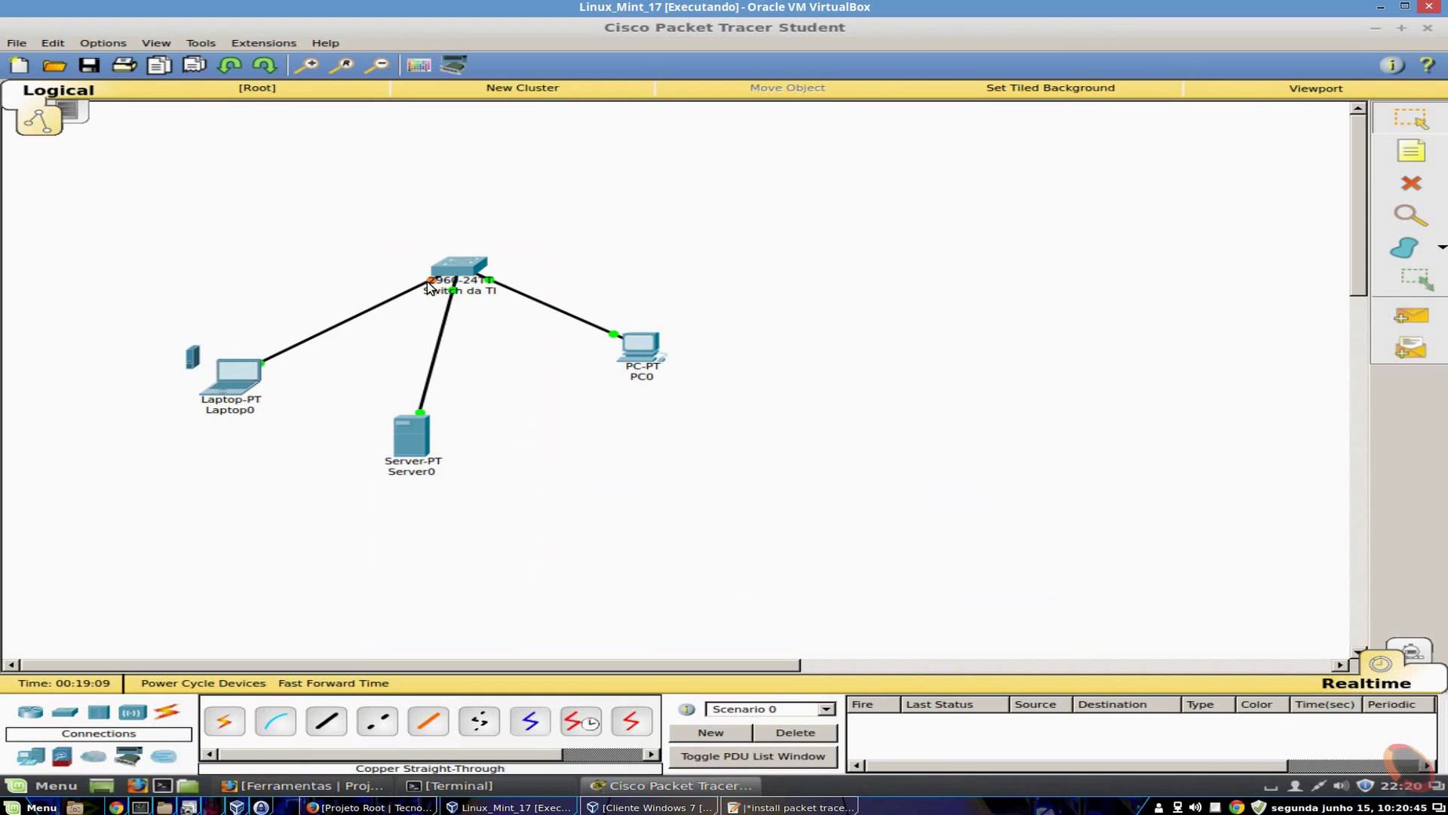
pyautogui.moveTo(430, 286)
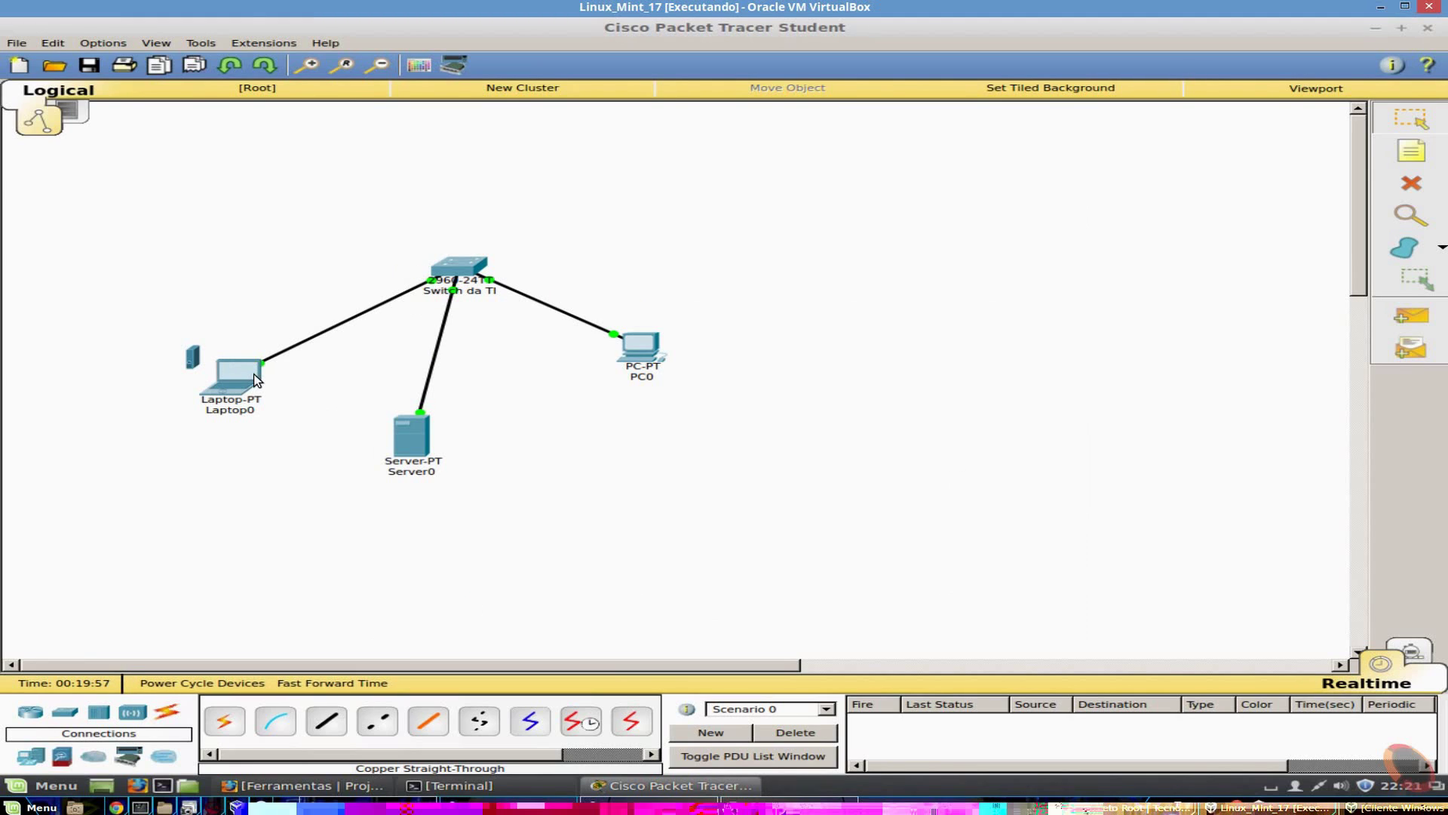
pyautogui.moveTo(255, 379)
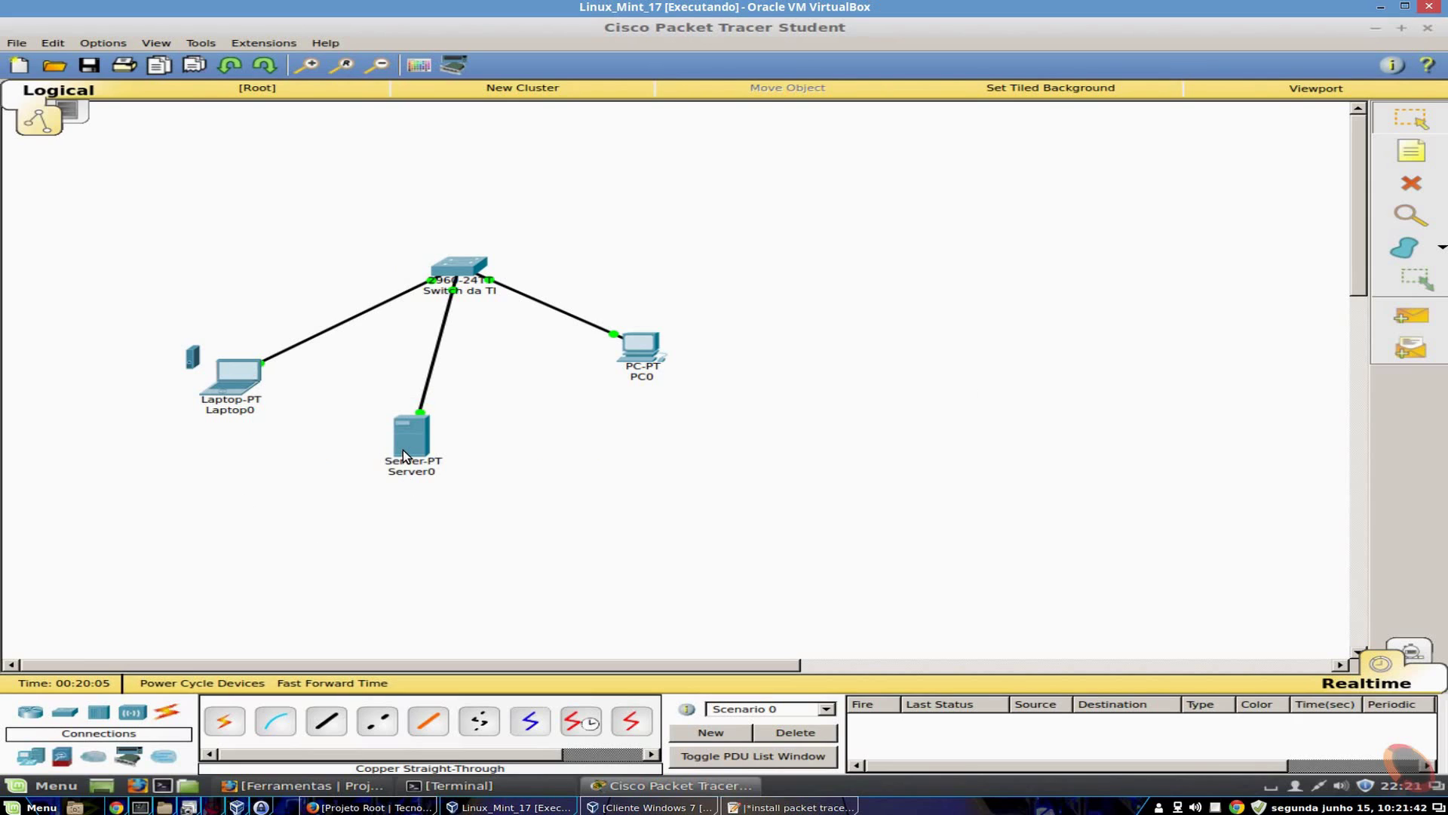
pyautogui.moveTo(403, 450)
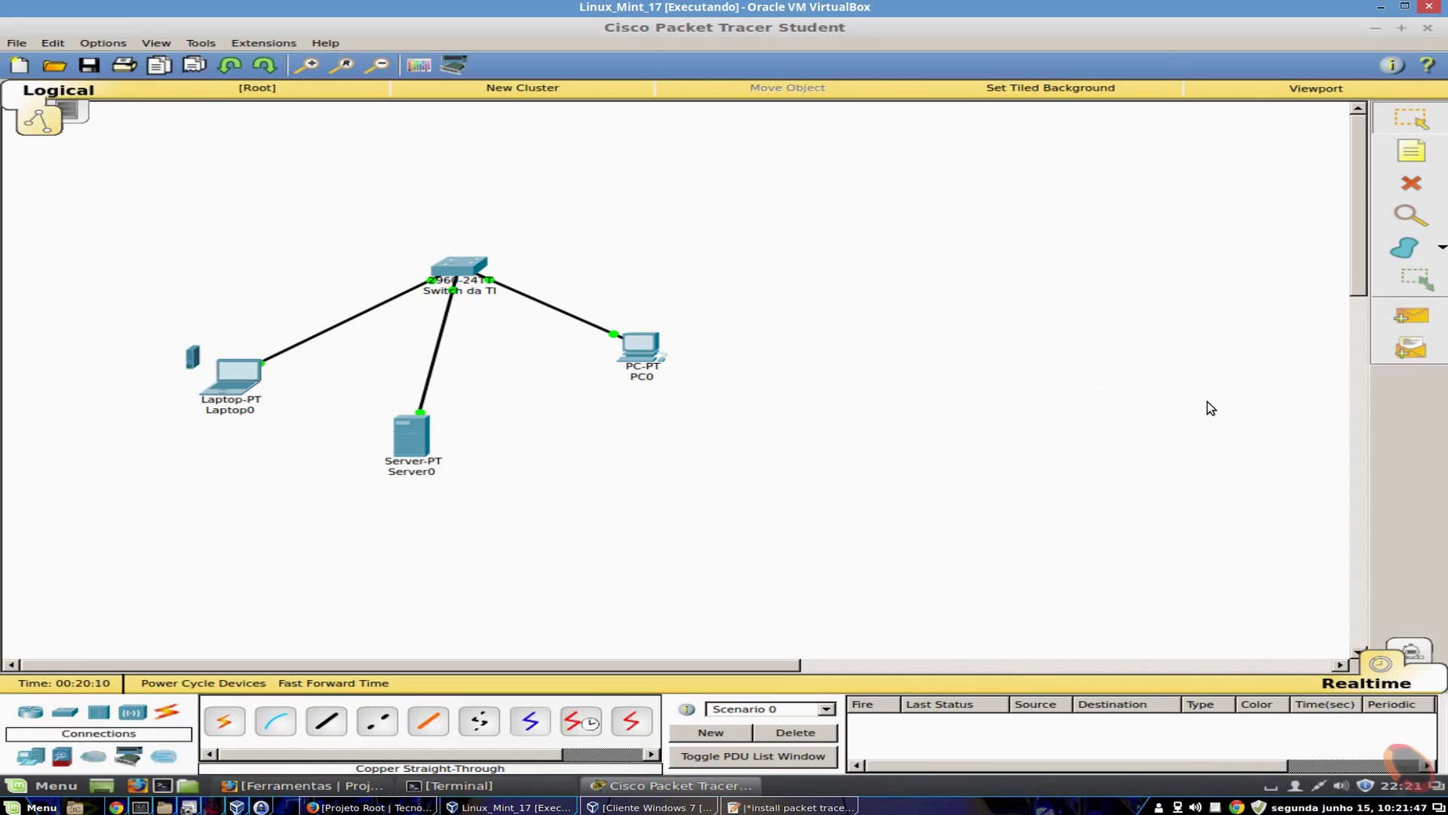
# Add the note 192.168.0.1/24 to the workspace and place it directly below Server0.
pyautogui.click(1412, 154)
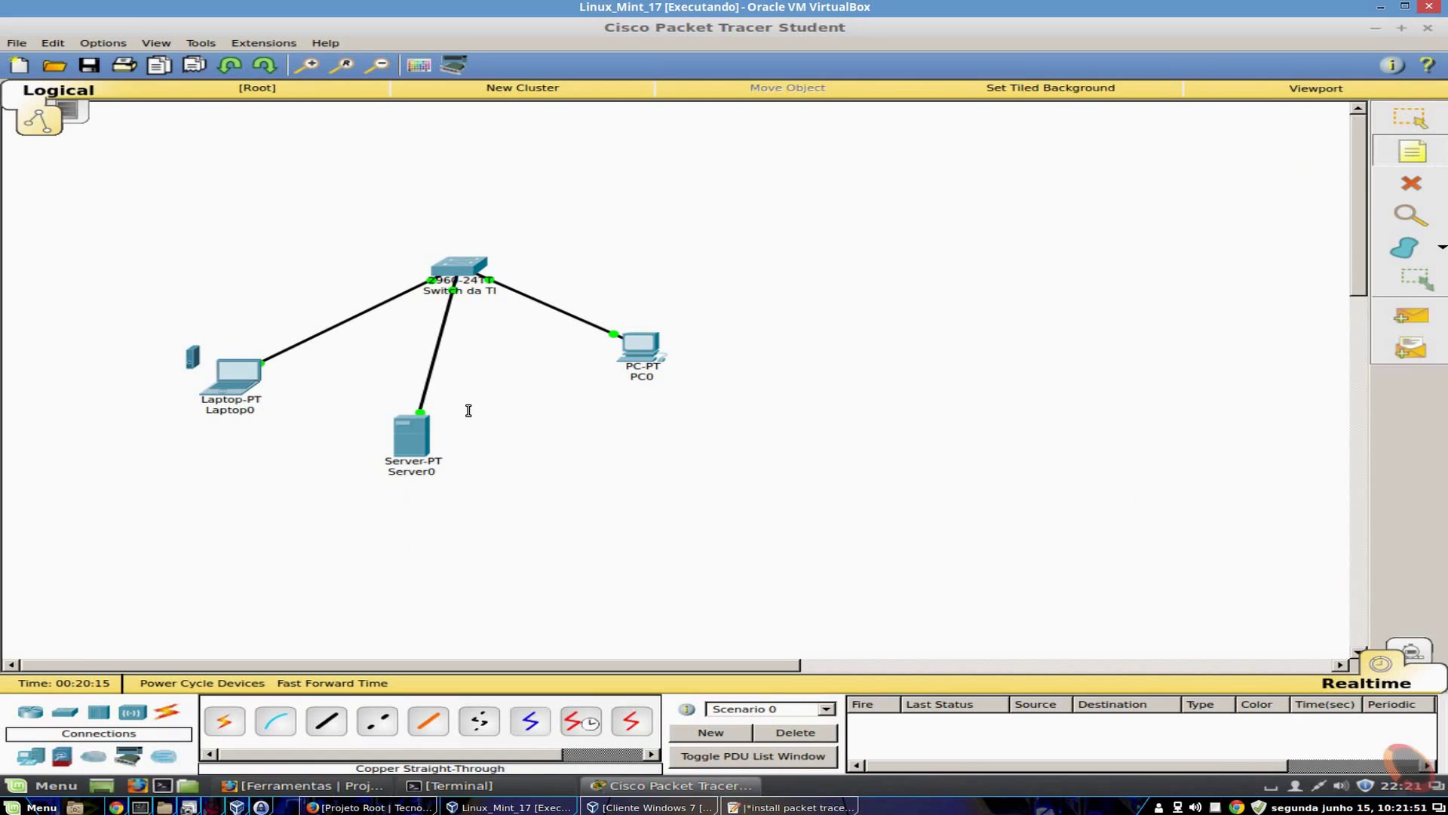
pyautogui.click(464, 456)
pyautogui.write('19')
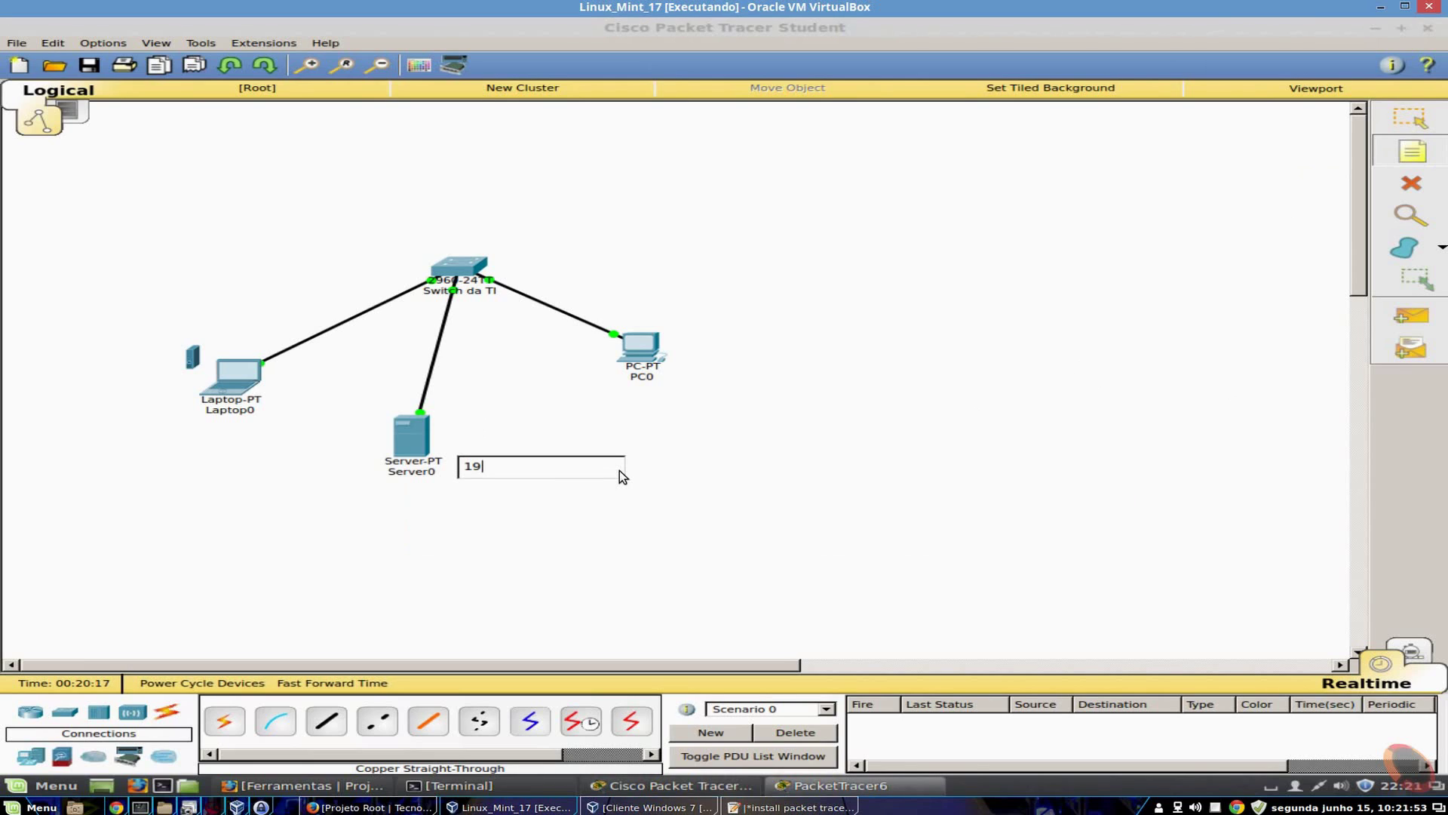
pyautogui.write('2.168.0.1')
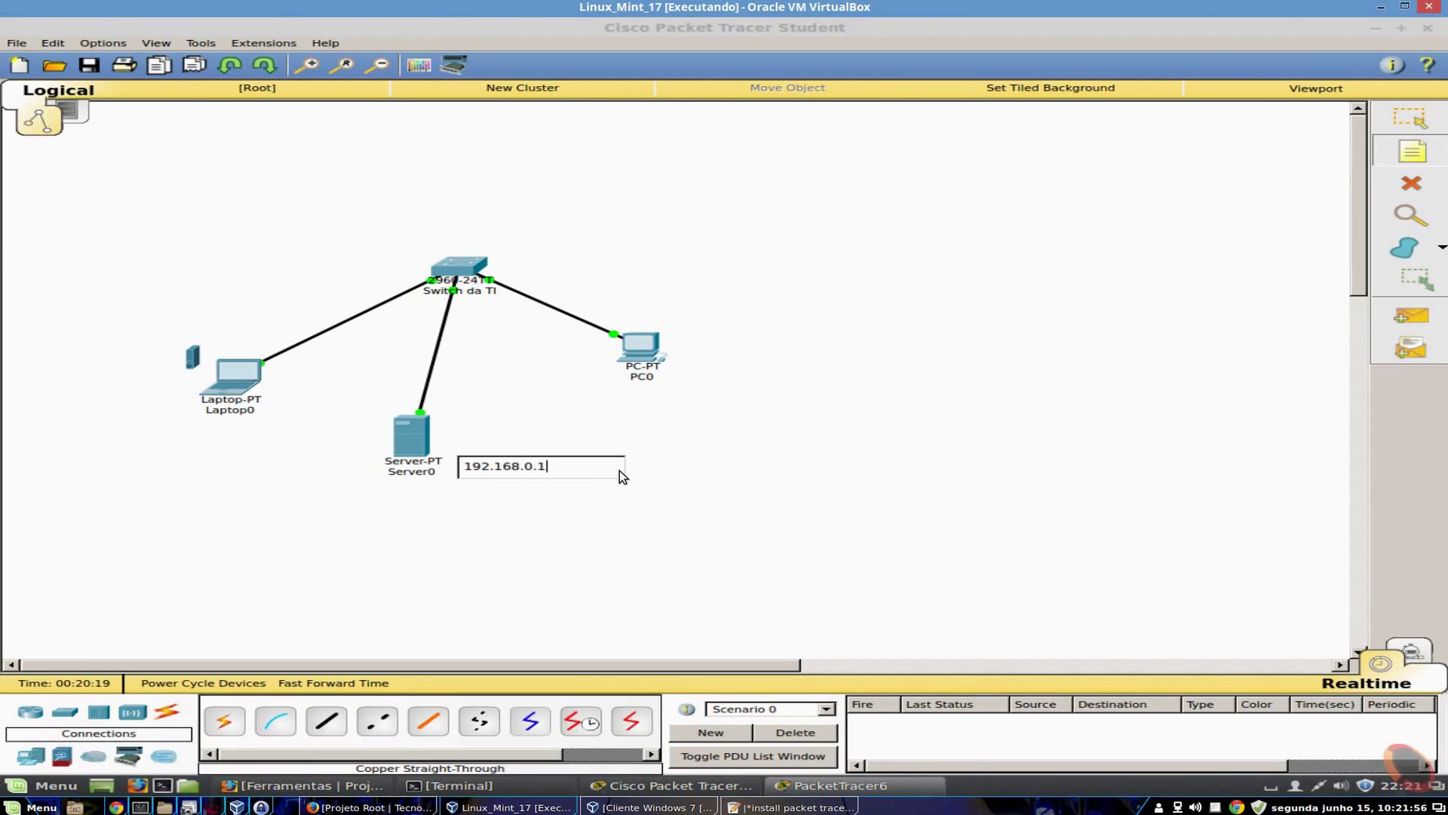
pyautogui.write('/24')
pyautogui.click(681, 458)
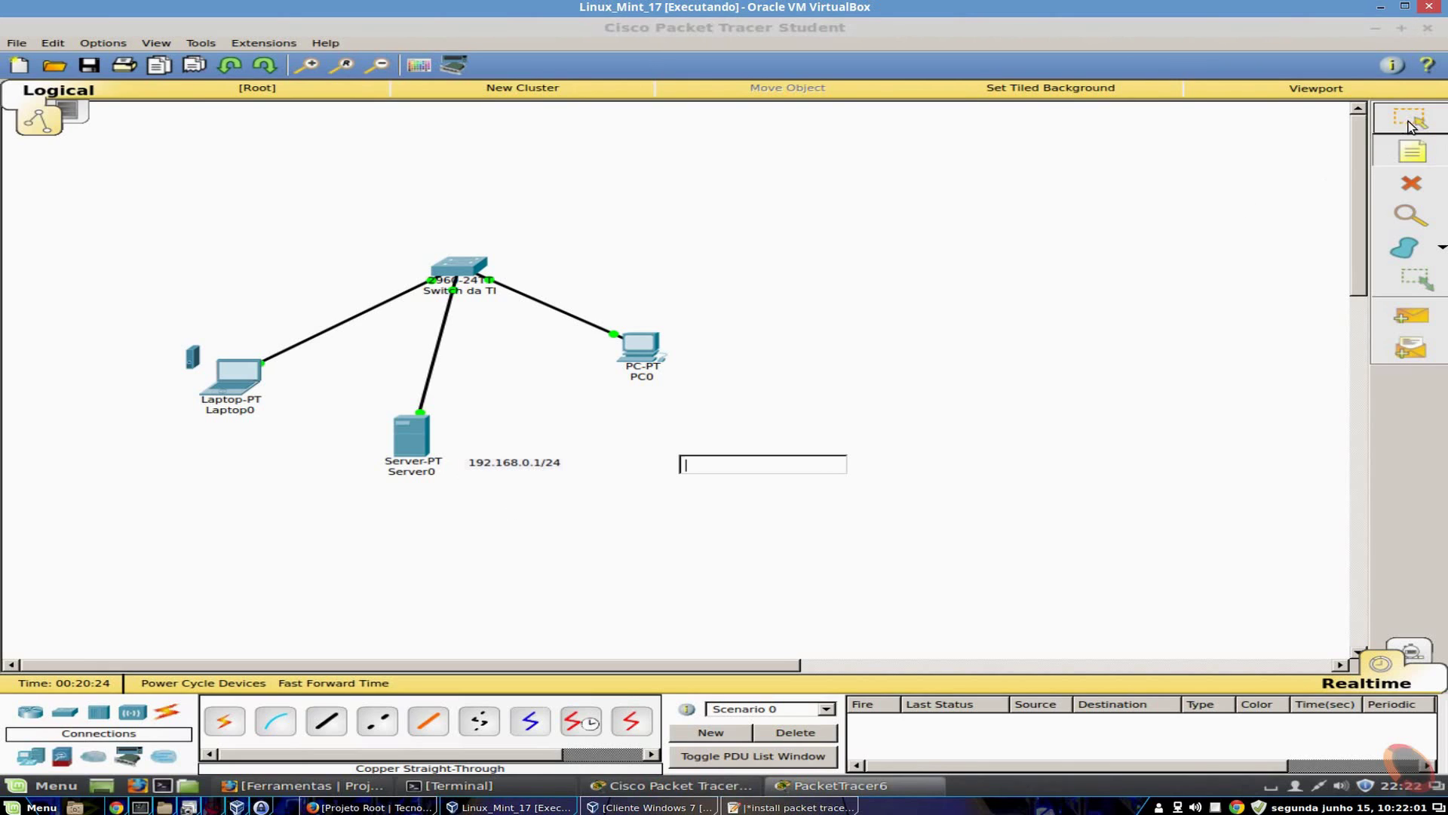
pyautogui.click(496, 463)
pyautogui.moveTo(500, 468); pyautogui.dragTo(397, 486)
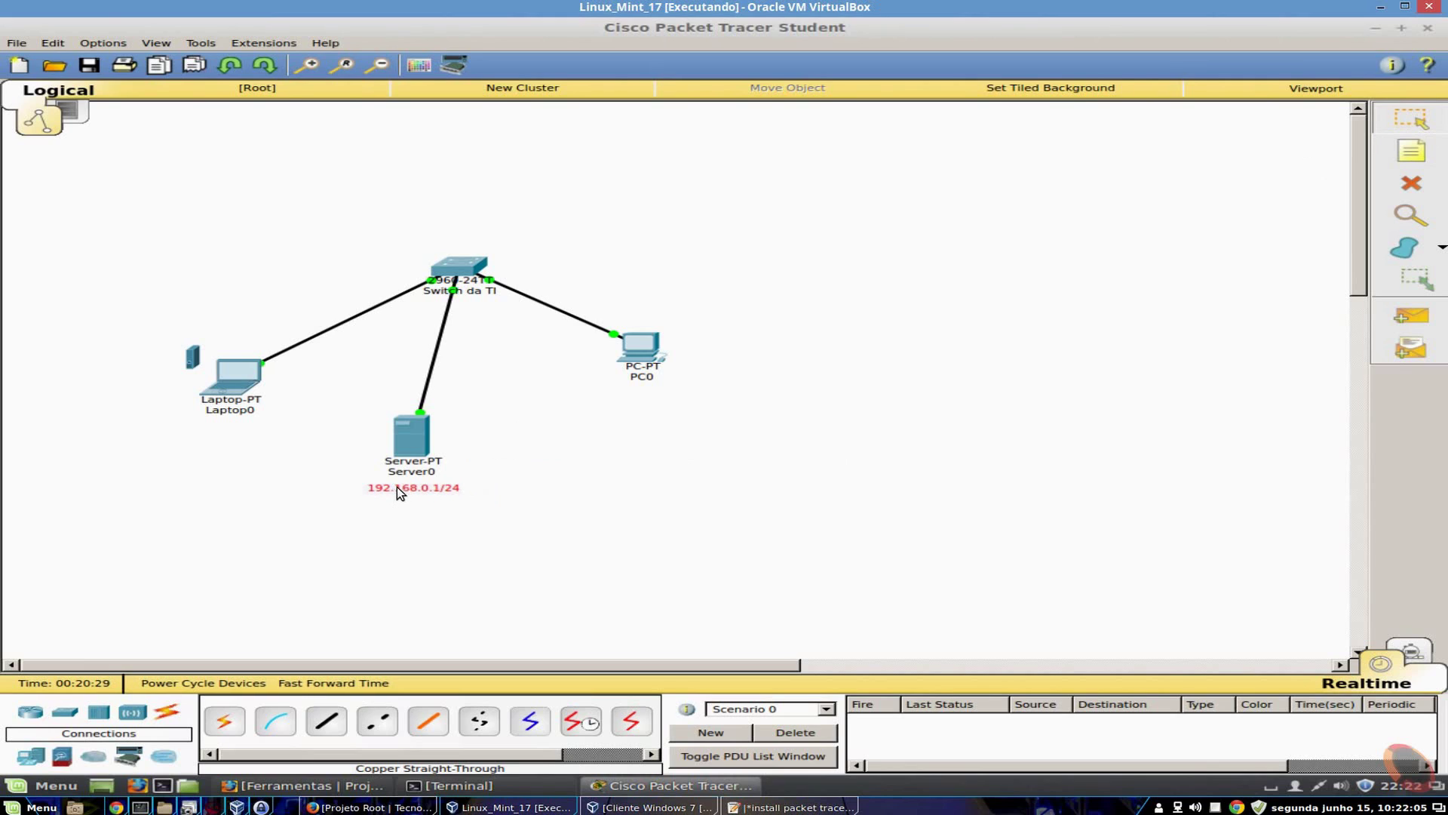
pyautogui.click(614, 483)
# Add an address note reading 192.168.0.2/24 and place it directly below PC0.
pyautogui.click(1411, 151)
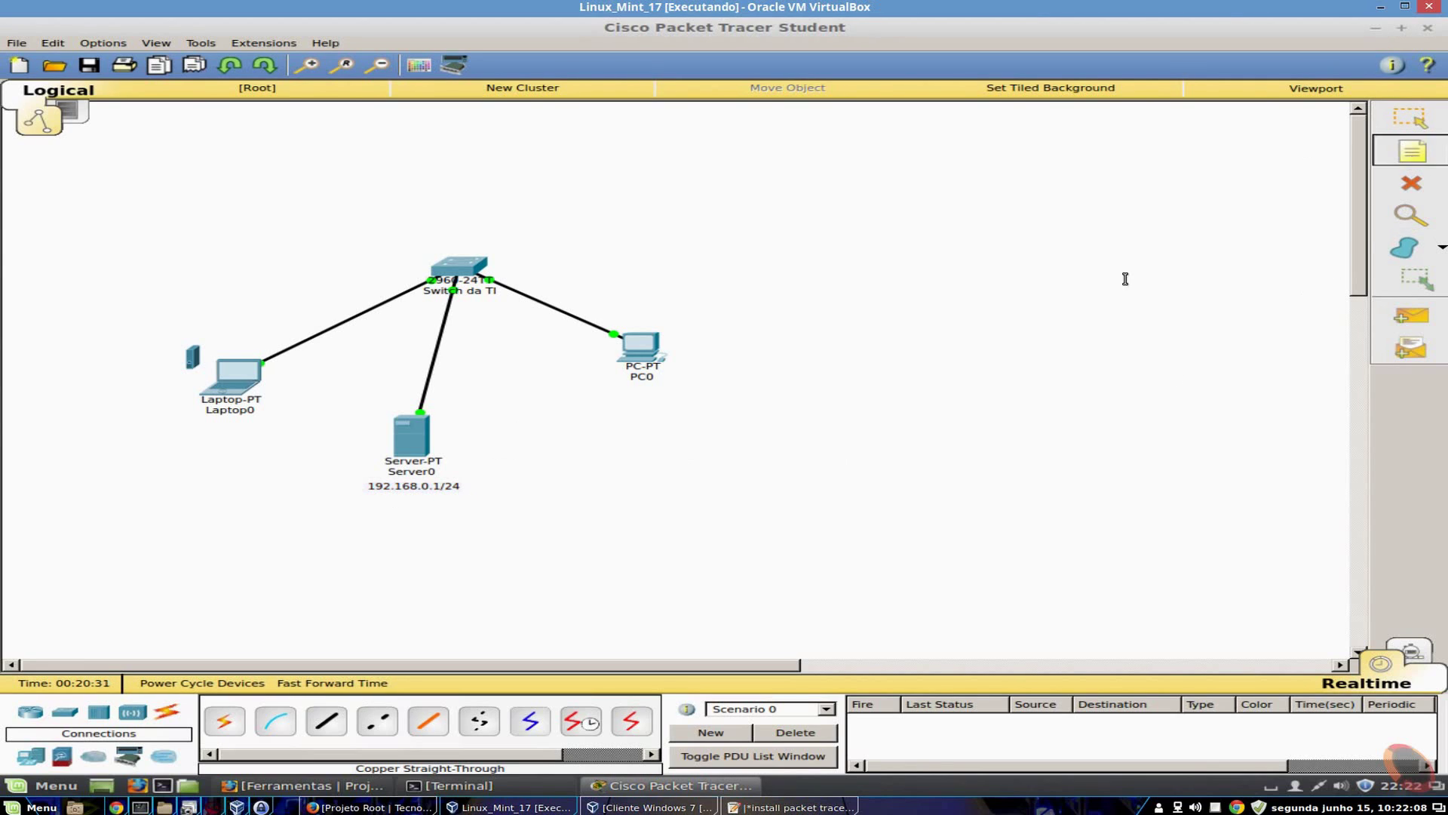
pyautogui.click(951, 375)
pyautogui.write('19')
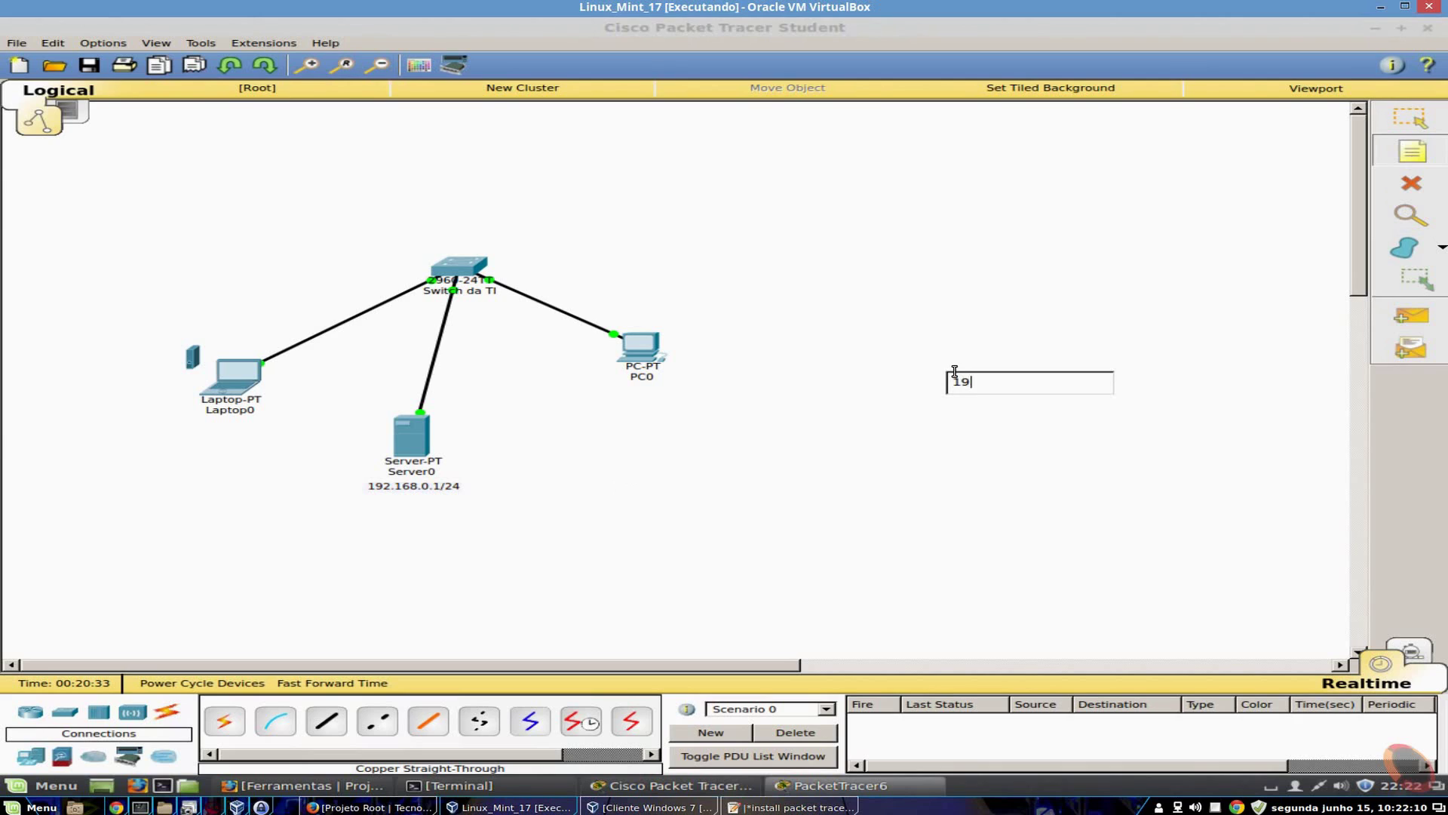
pyautogui.write('2.168.0.1/24')
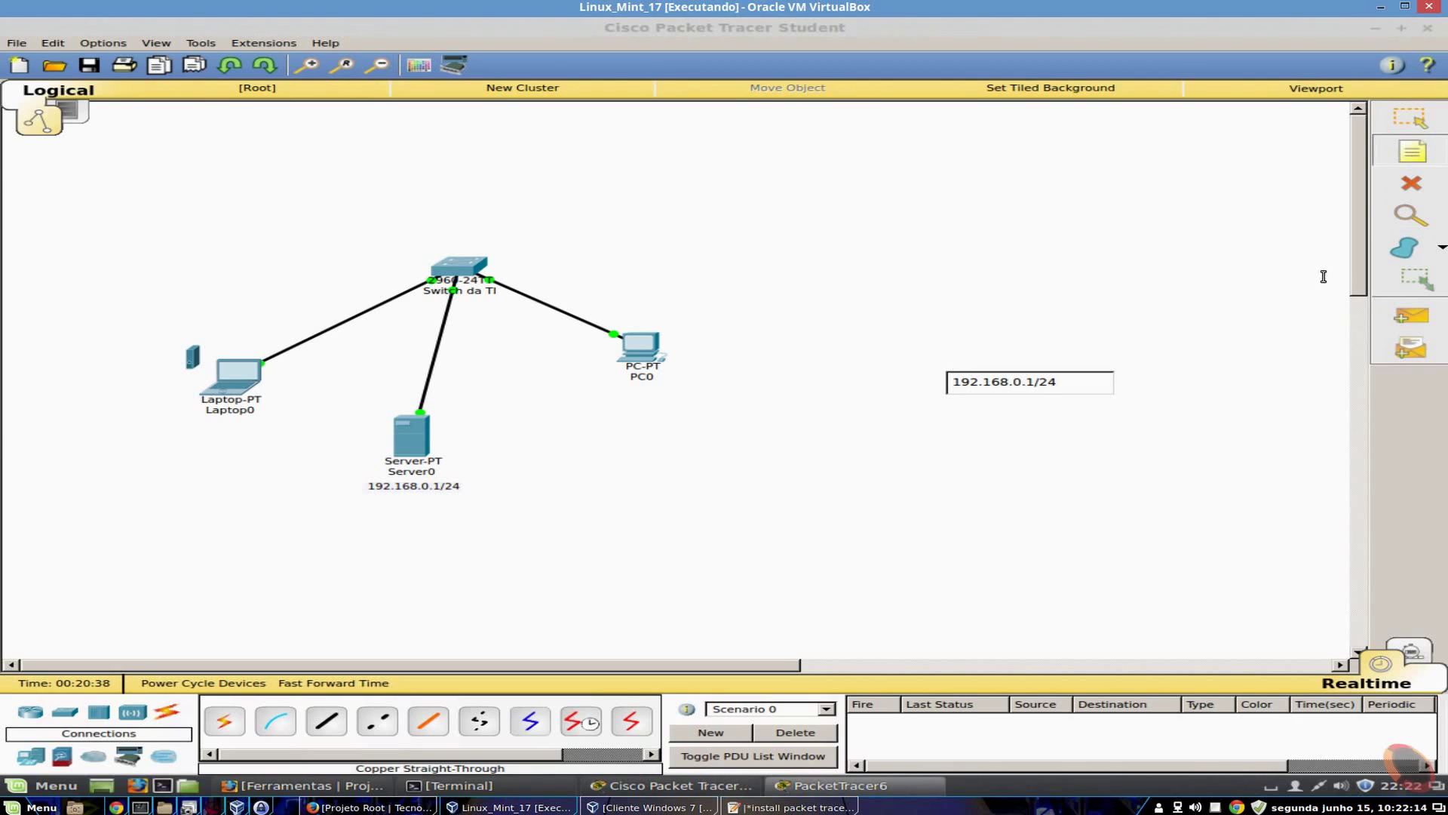
pyautogui.click(1097, 413)
pyautogui.moveTo(1004, 380); pyautogui.dragTo(638, 394)
pyautogui.doubleClick(649, 394)
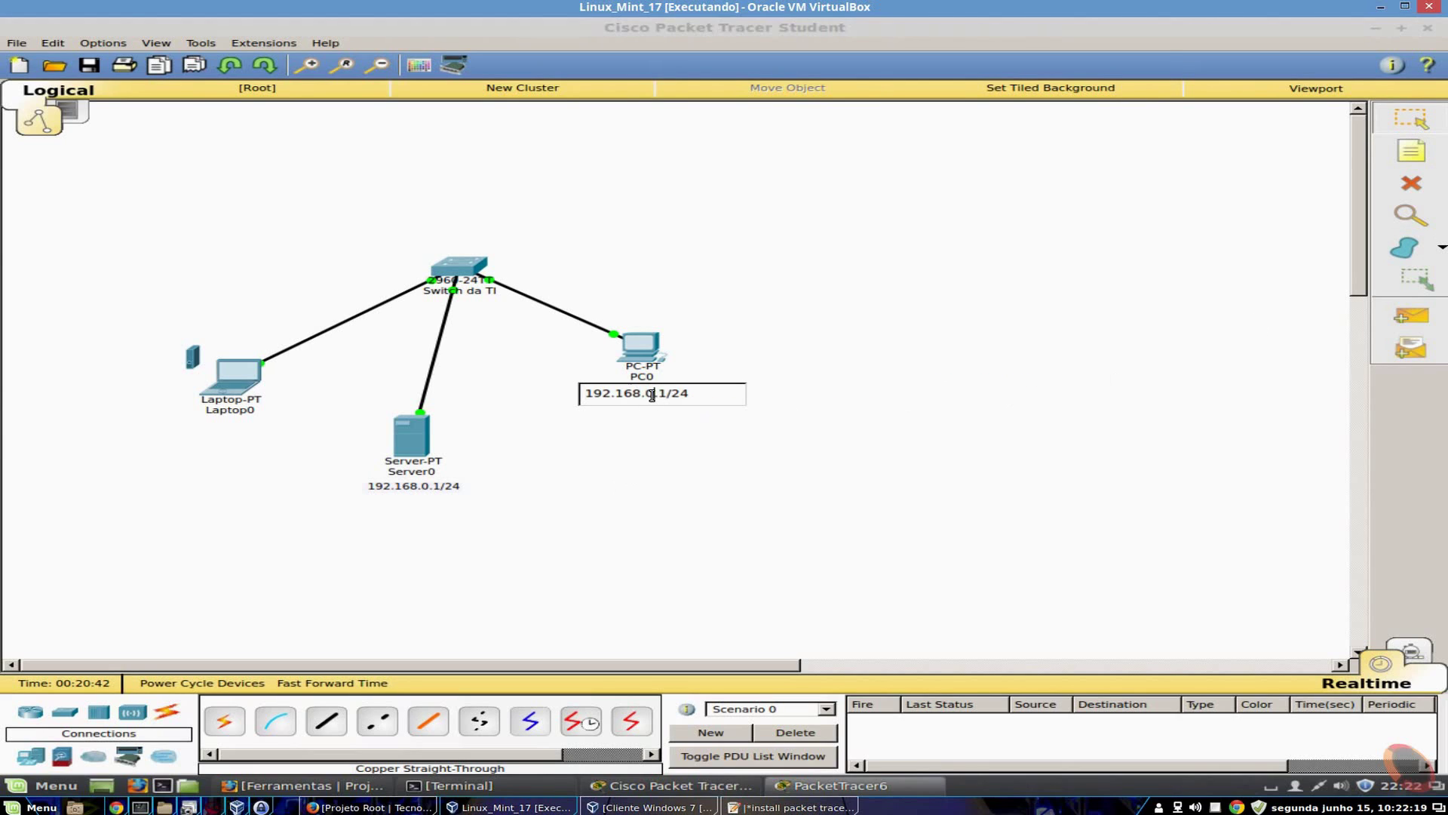
pyautogui.press('Delete')
pyautogui.write('2')
pyautogui.click(795, 433)
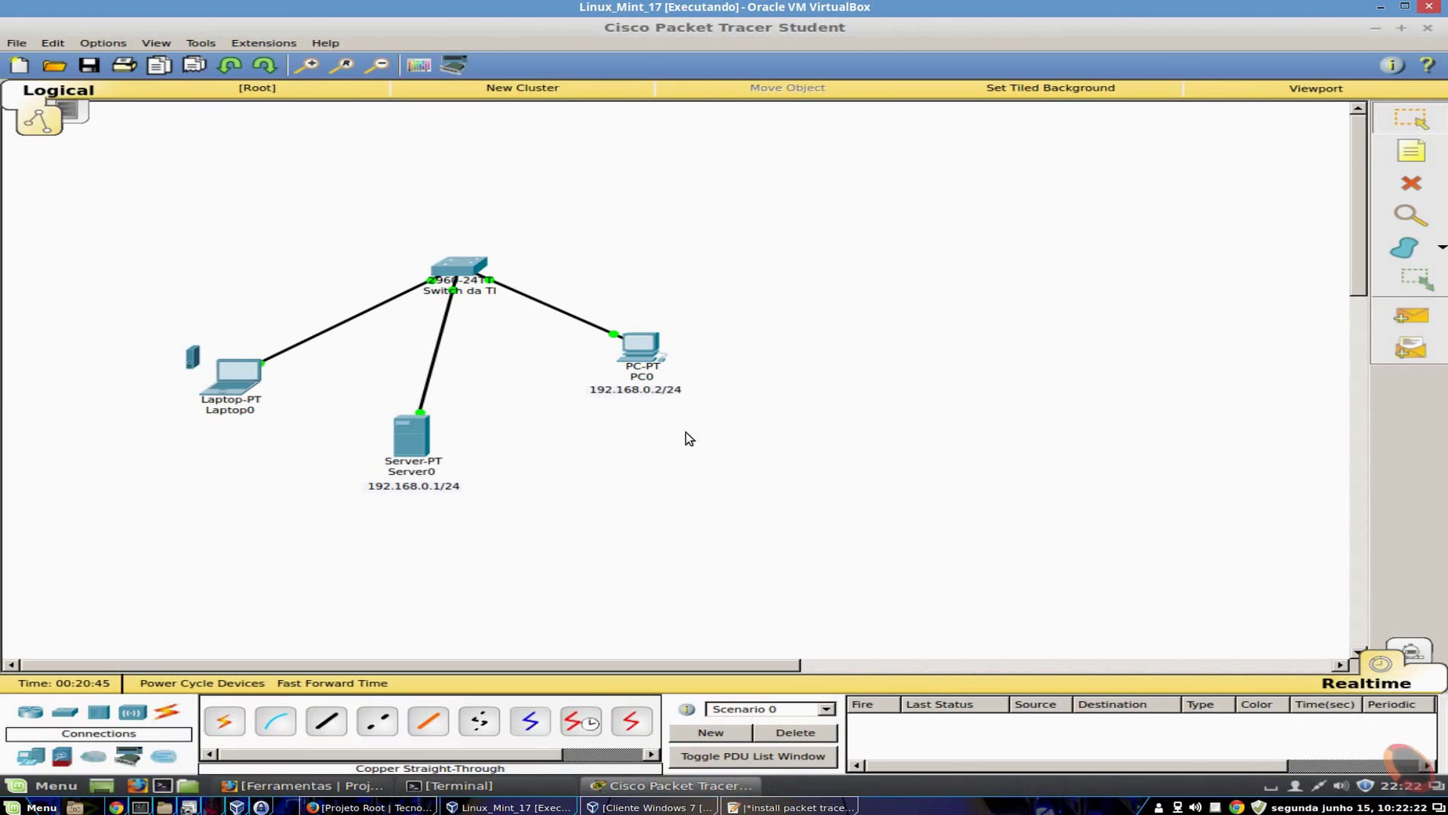
# Add the note 192.168.0.3/24 and place it directly below Laptop0.
pyautogui.click(1412, 151)
pyautogui.click(1064, 456)
pyautogui.write('1')
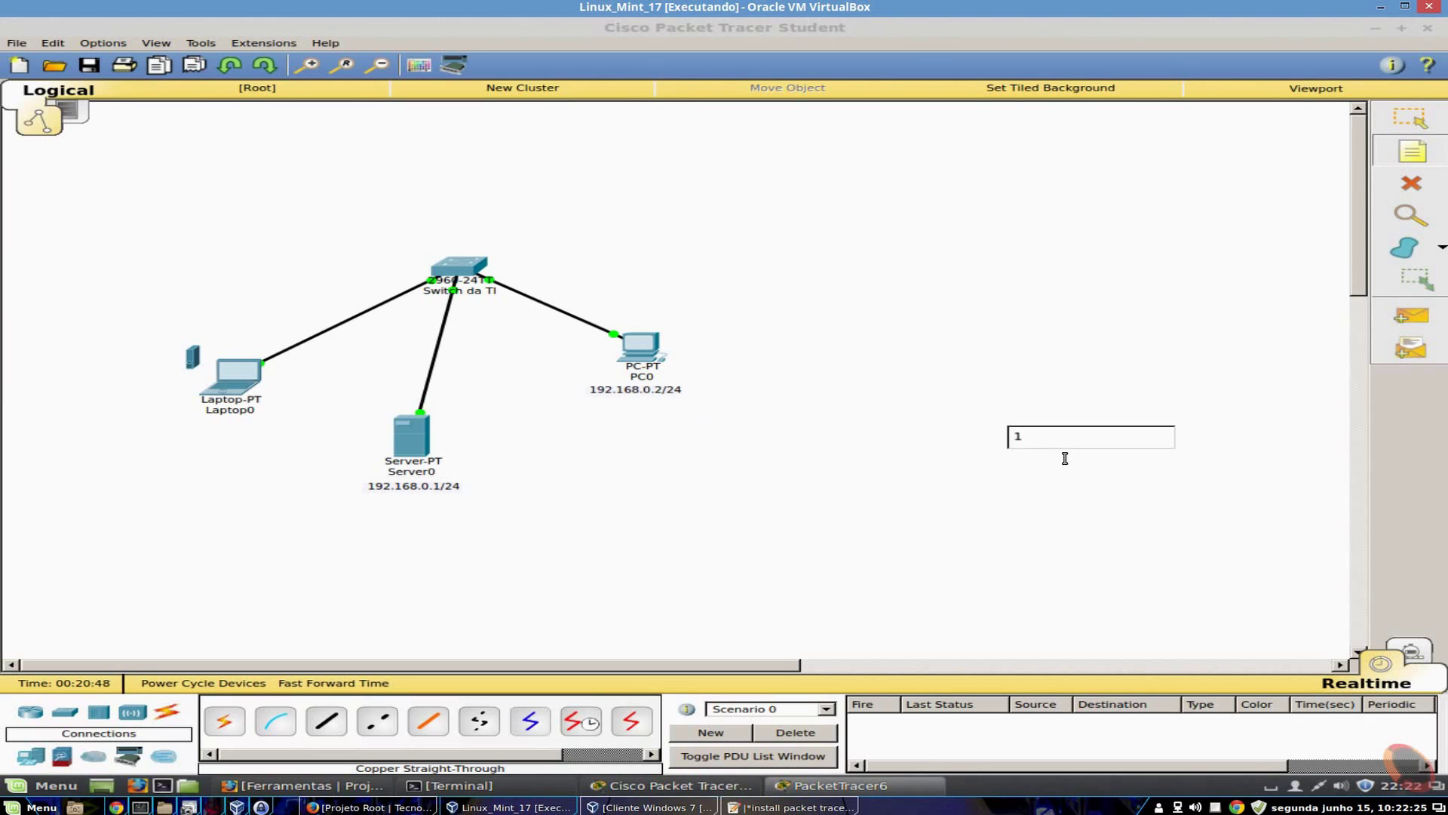
pyautogui.write('92.168.0.3/24')
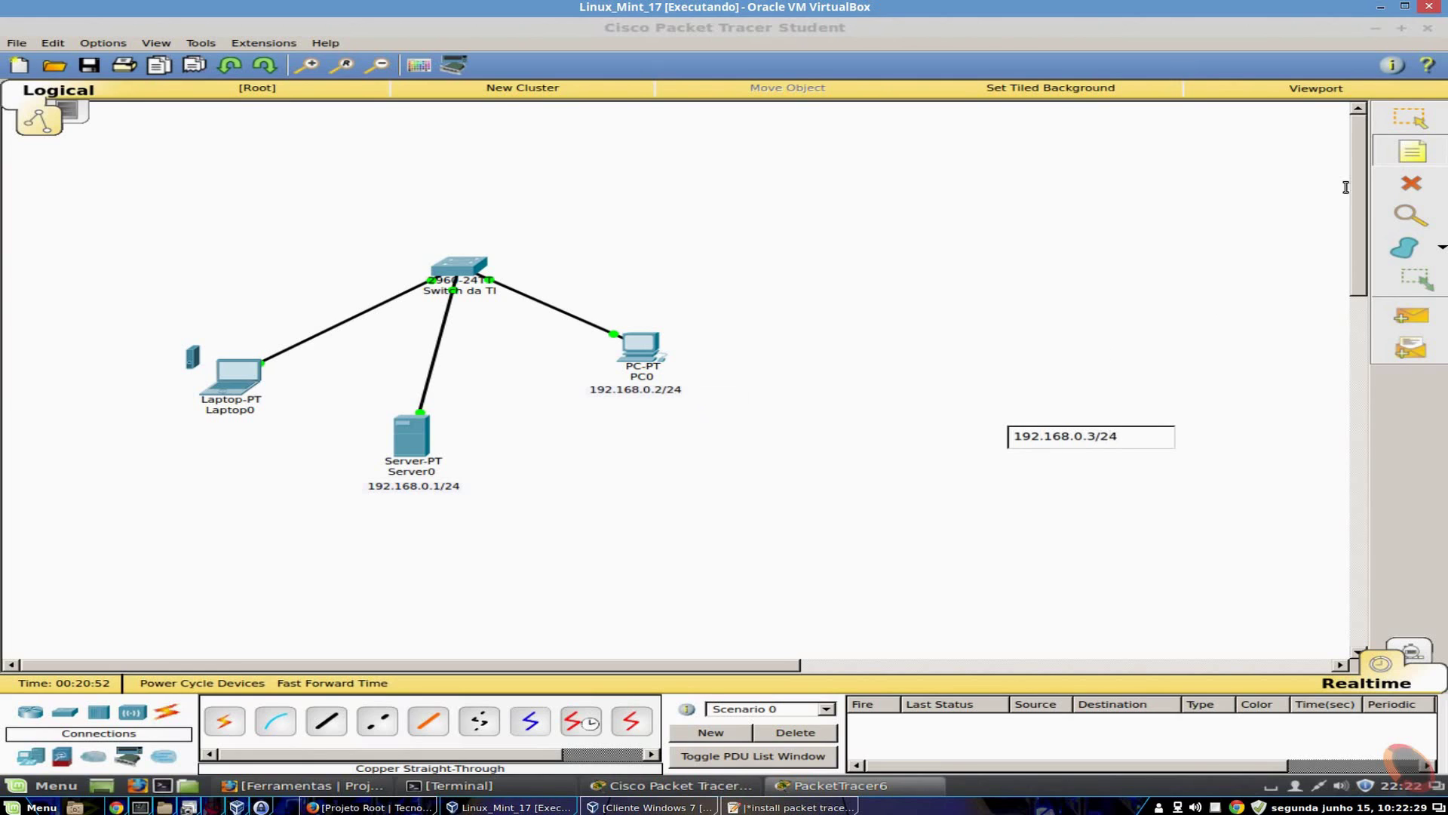
pyautogui.click(1411, 119)
pyautogui.moveTo(1066, 441); pyautogui.dragTo(233, 418)
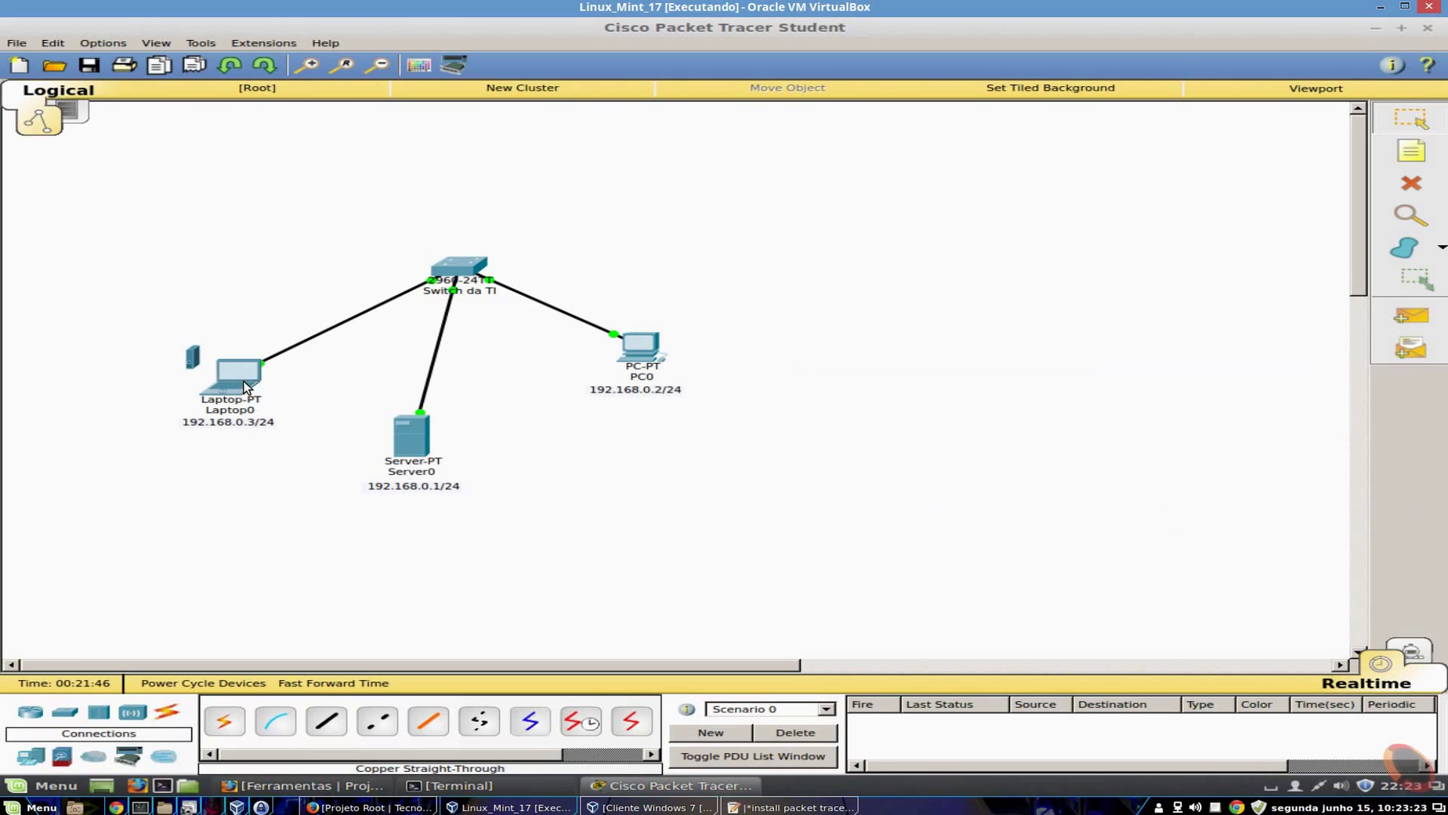
# Ping Laptop0 at 192.168.0.3 from PC0's command prompt, and close the prompt.
pyautogui.click(622, 360)
pyautogui.click(550, 217)
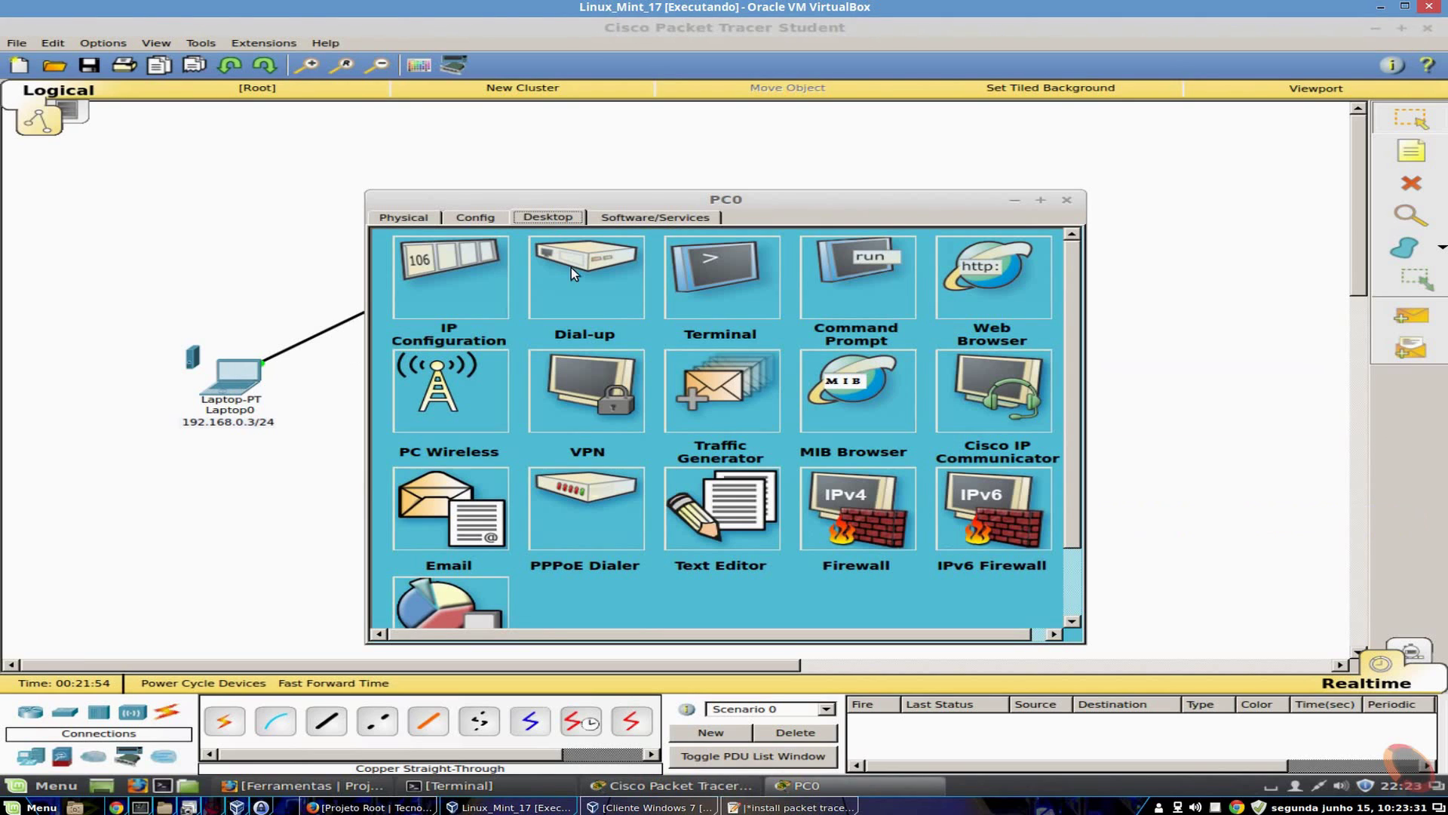
pyautogui.click(854, 311)
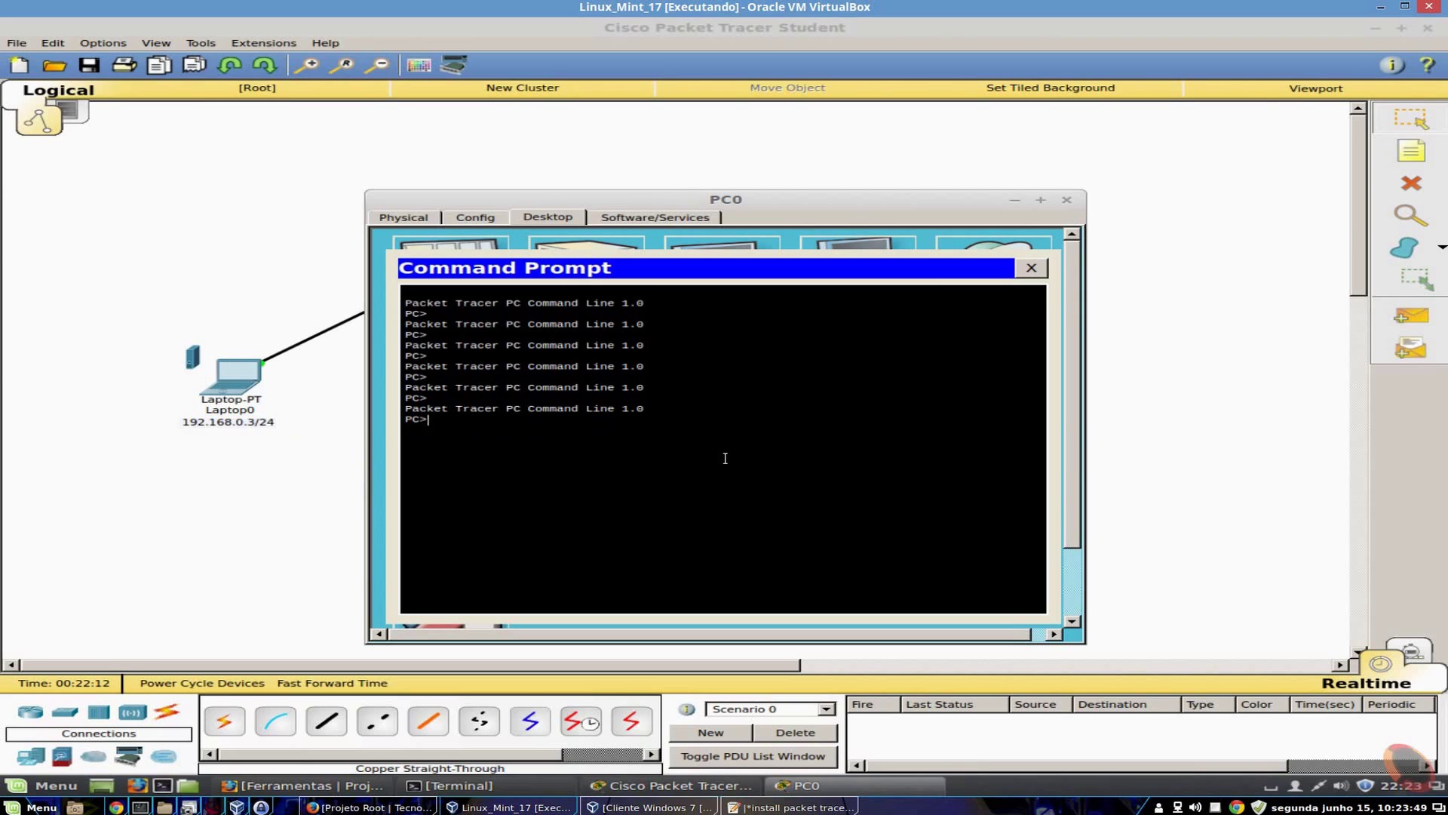
pyautogui.write('ng 1')
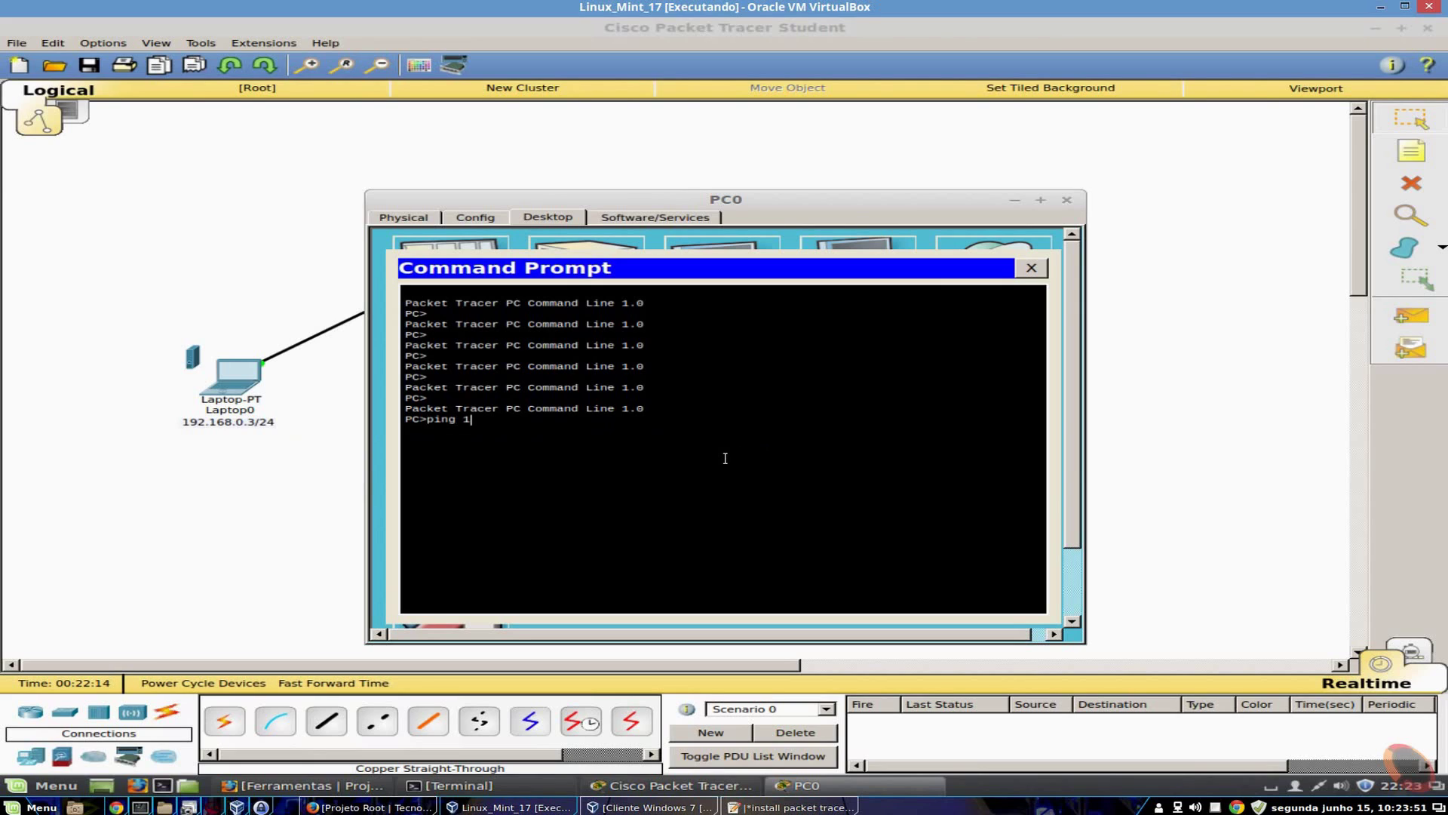
pyautogui.write('92.168.0.3')
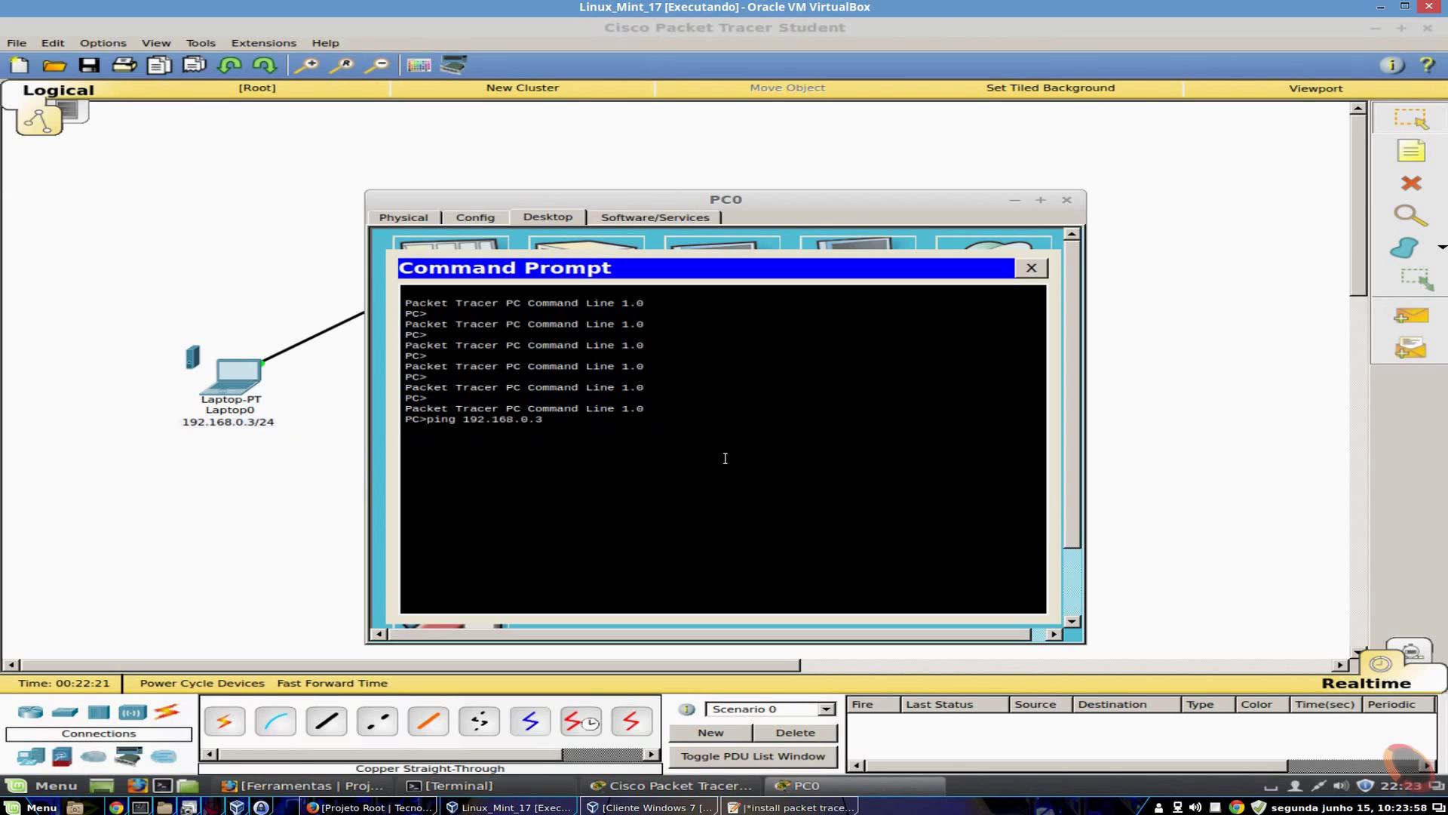
pyautogui.press('Return')
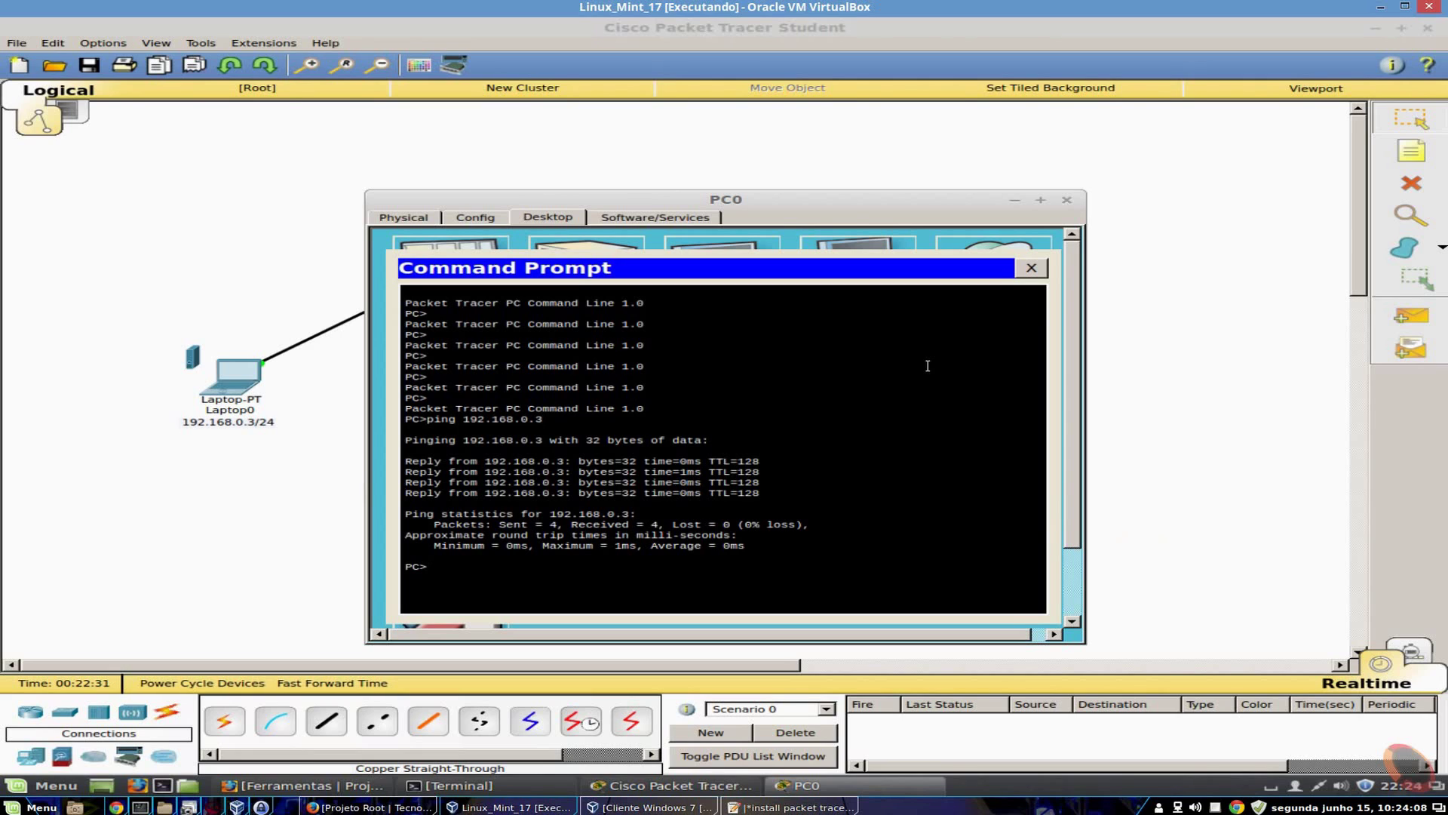
pyautogui.click(1031, 267)
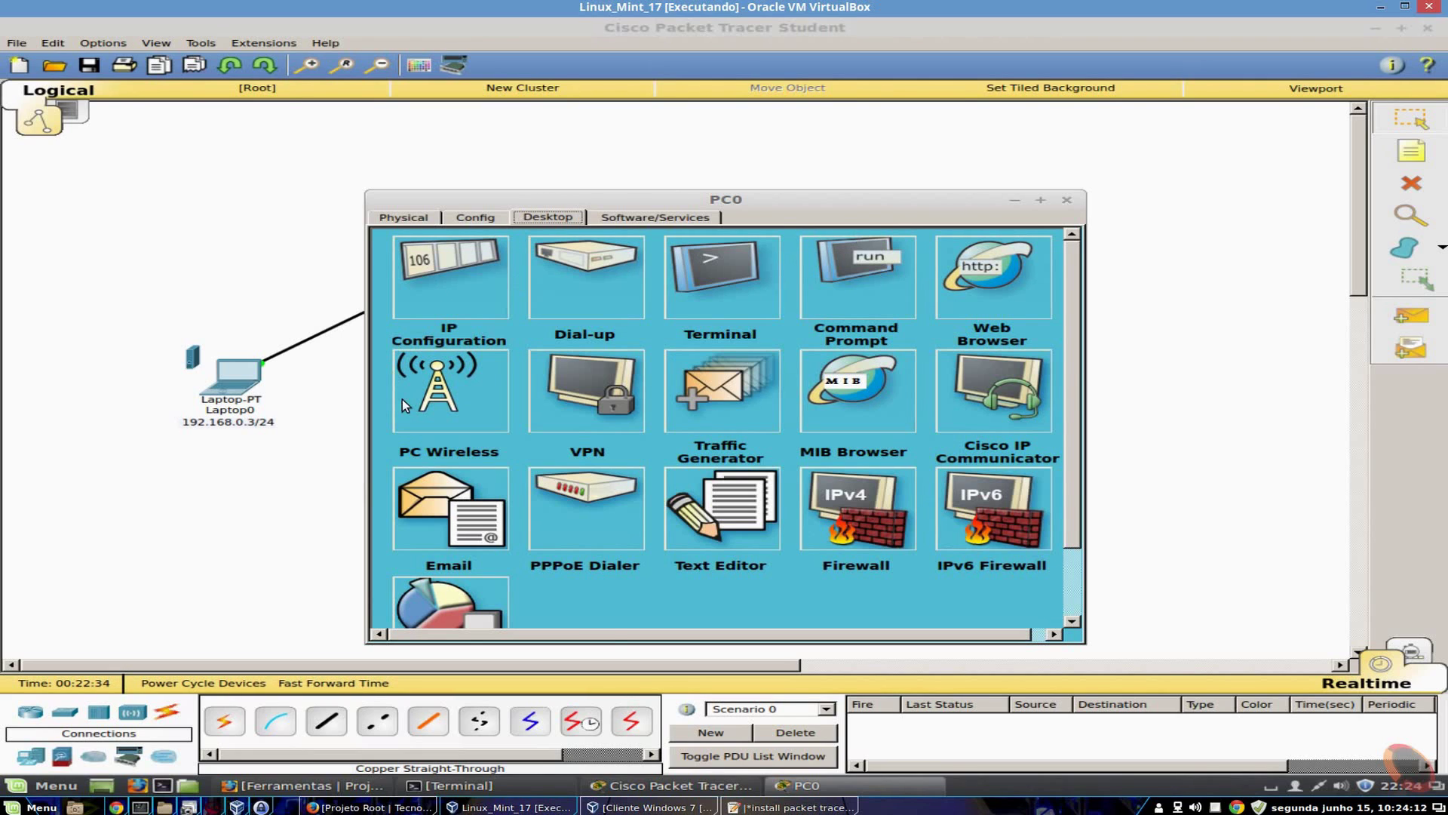
# Check PC0's IP configuration and look over its desktop applications.
pyautogui.click(464, 281)
pyautogui.click(1015, 250)
pyautogui.scroll(-2, 523, 587)
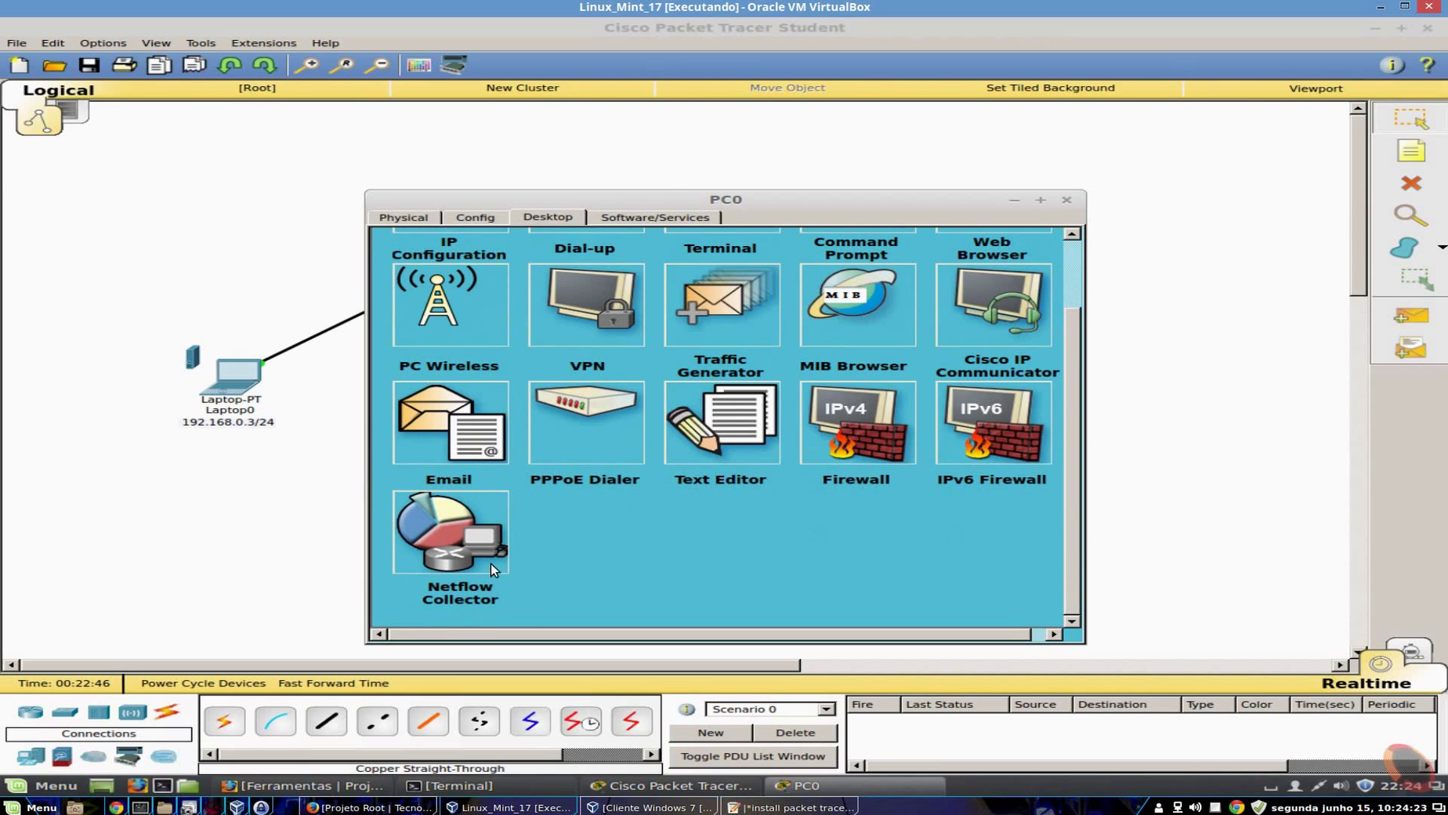
pyautogui.scroll(2, 533, 567)
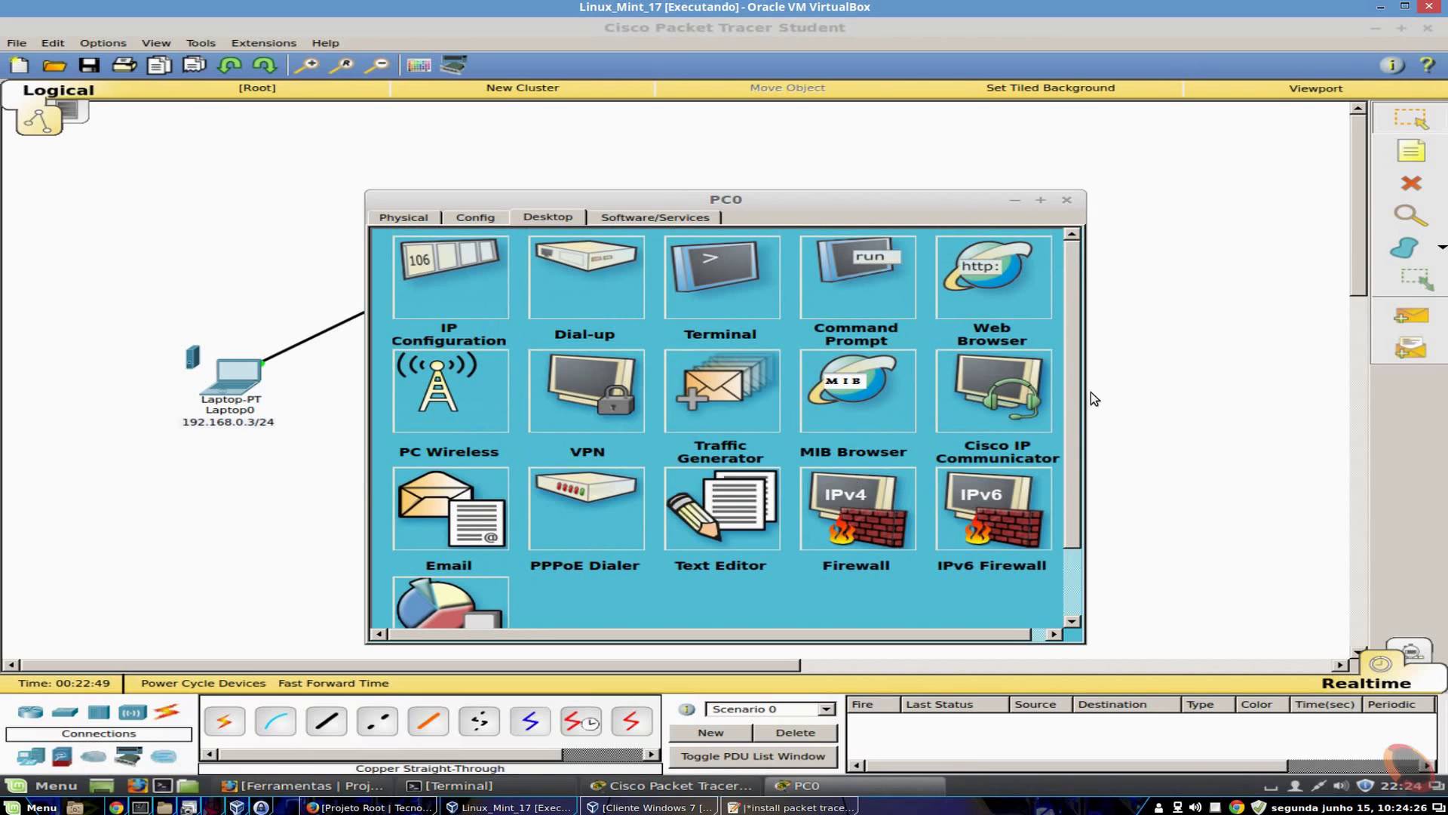
# Activate PC0's maintenance contract and install the OPERATING SYSTEM, WIRELESS_BILLING and GAME software.
pyautogui.click(636, 222)
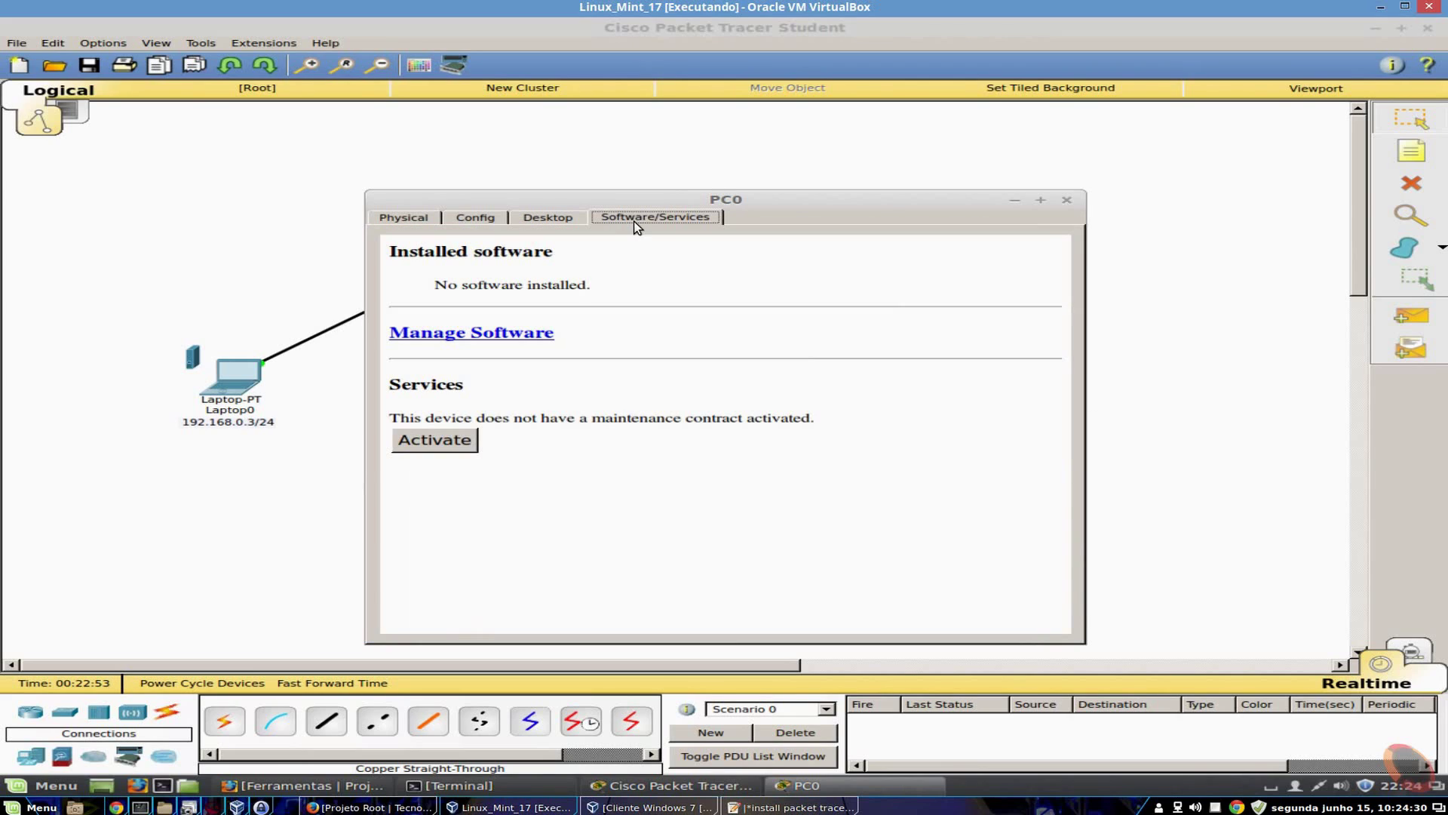
pyautogui.click(446, 441)
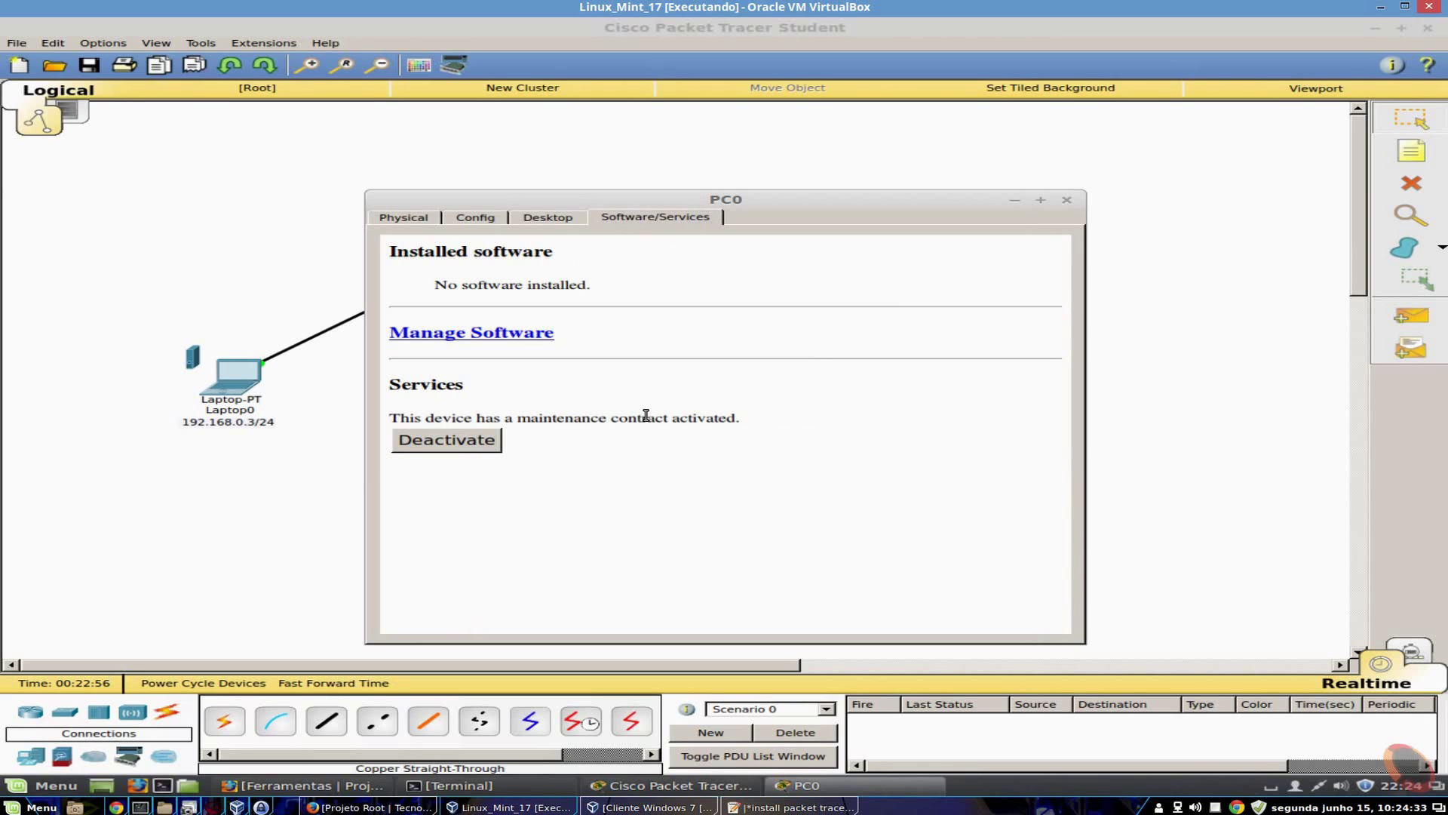
pyautogui.click(518, 334)
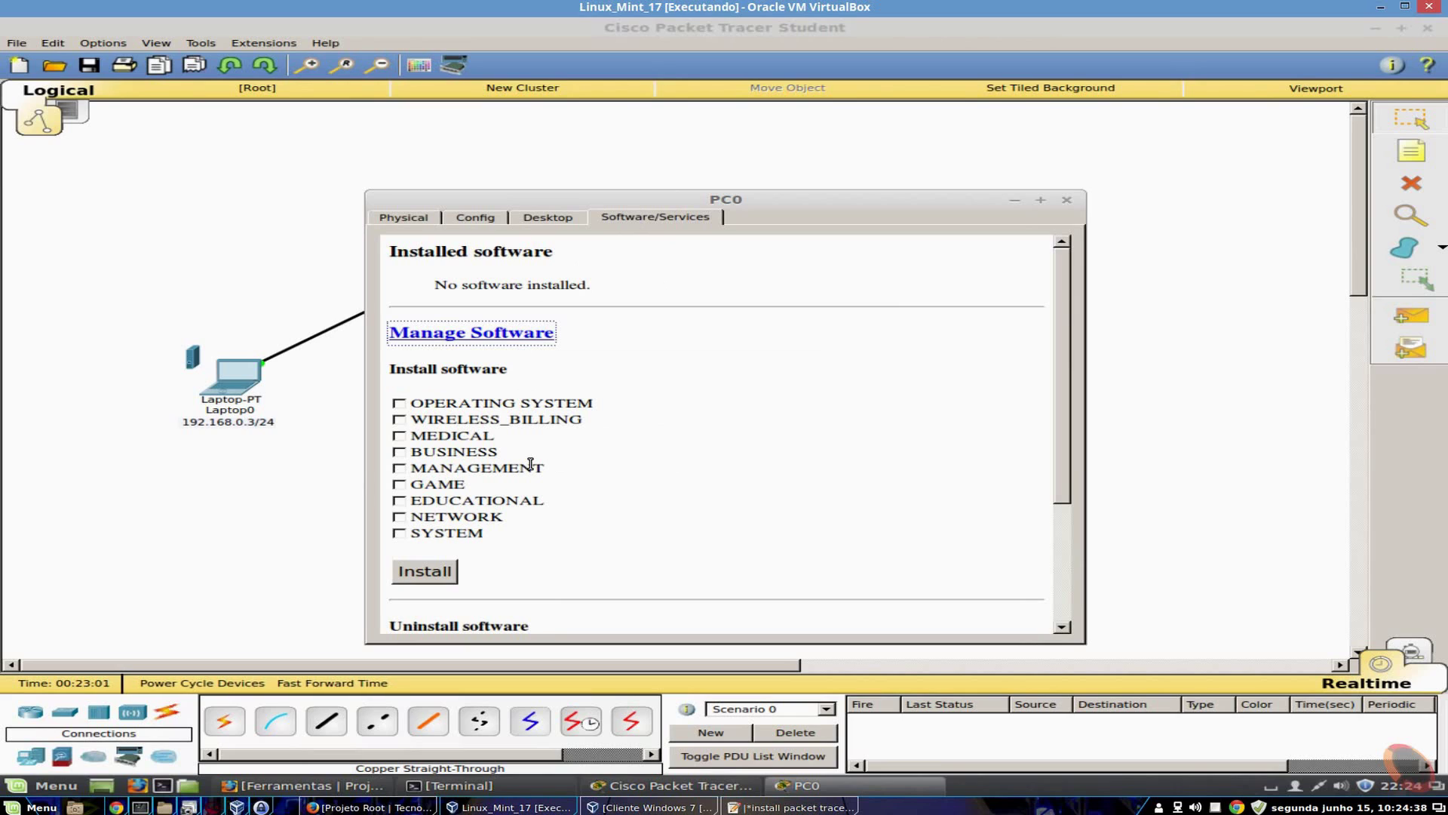
pyautogui.click(399, 403)
pyautogui.click(399, 420)
pyautogui.click(399, 500)
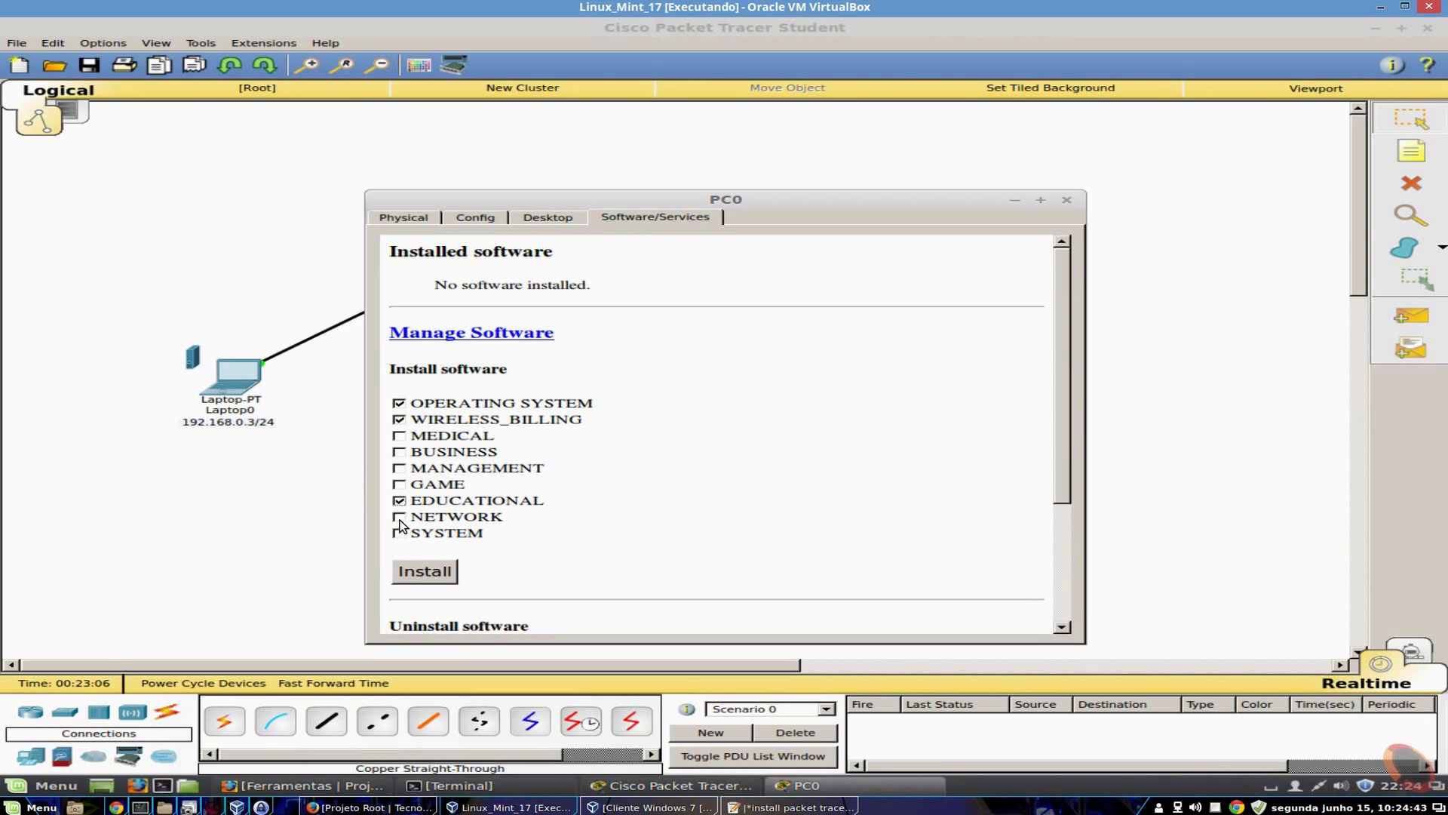
pyautogui.scroll(-3, 791, 534)
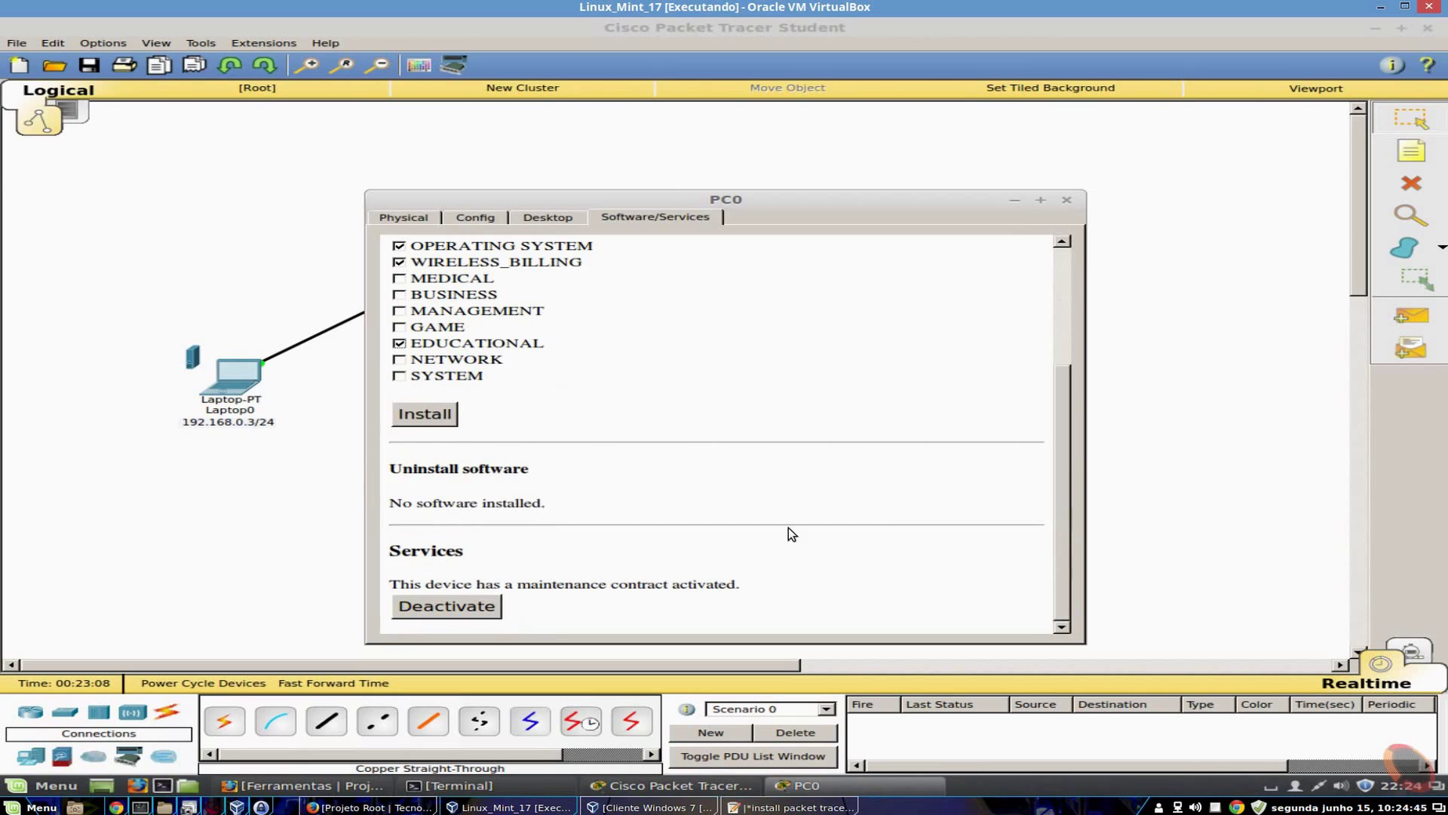
pyautogui.scroll(1, 433, 402)
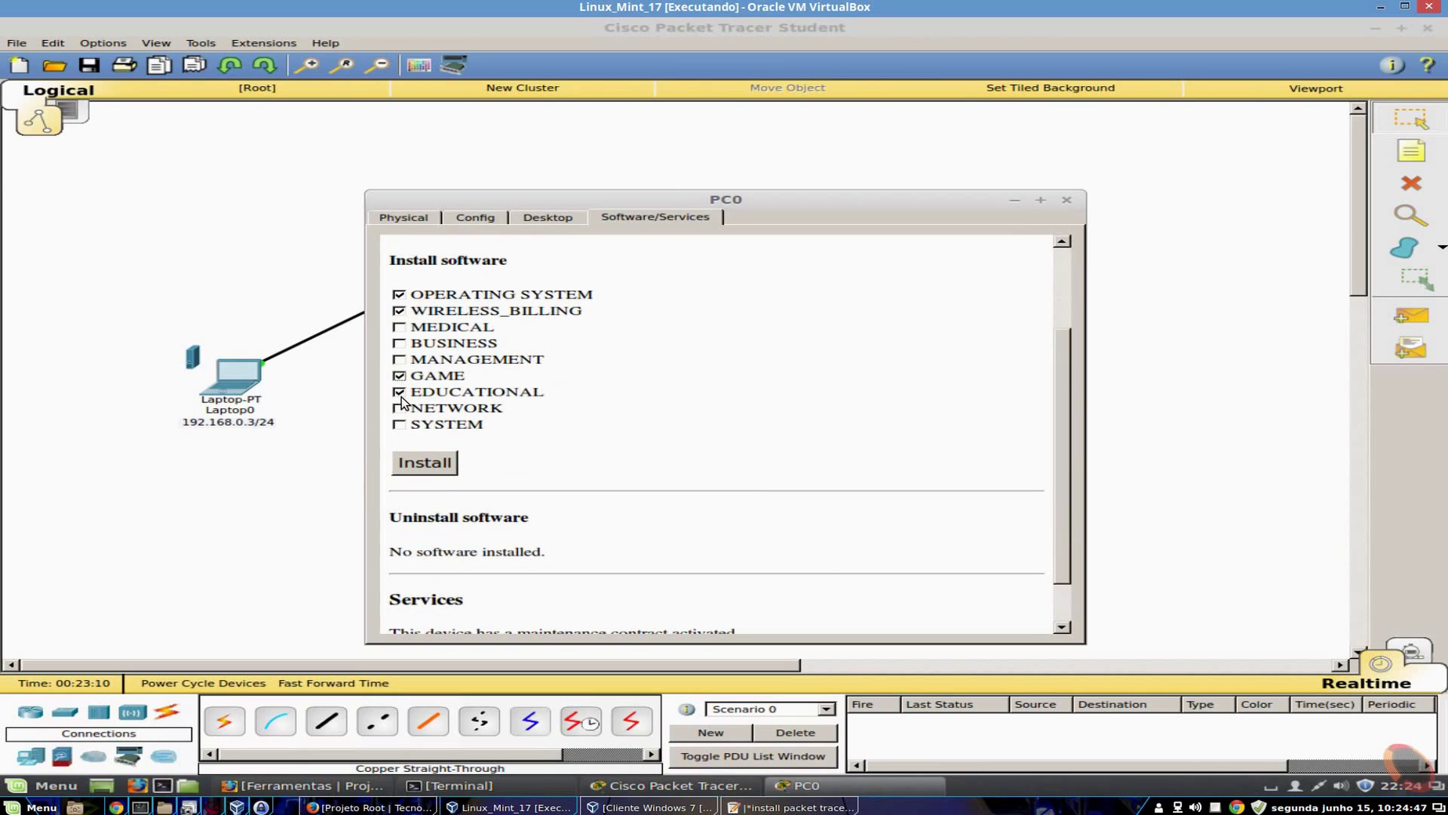
pyautogui.click(419, 465)
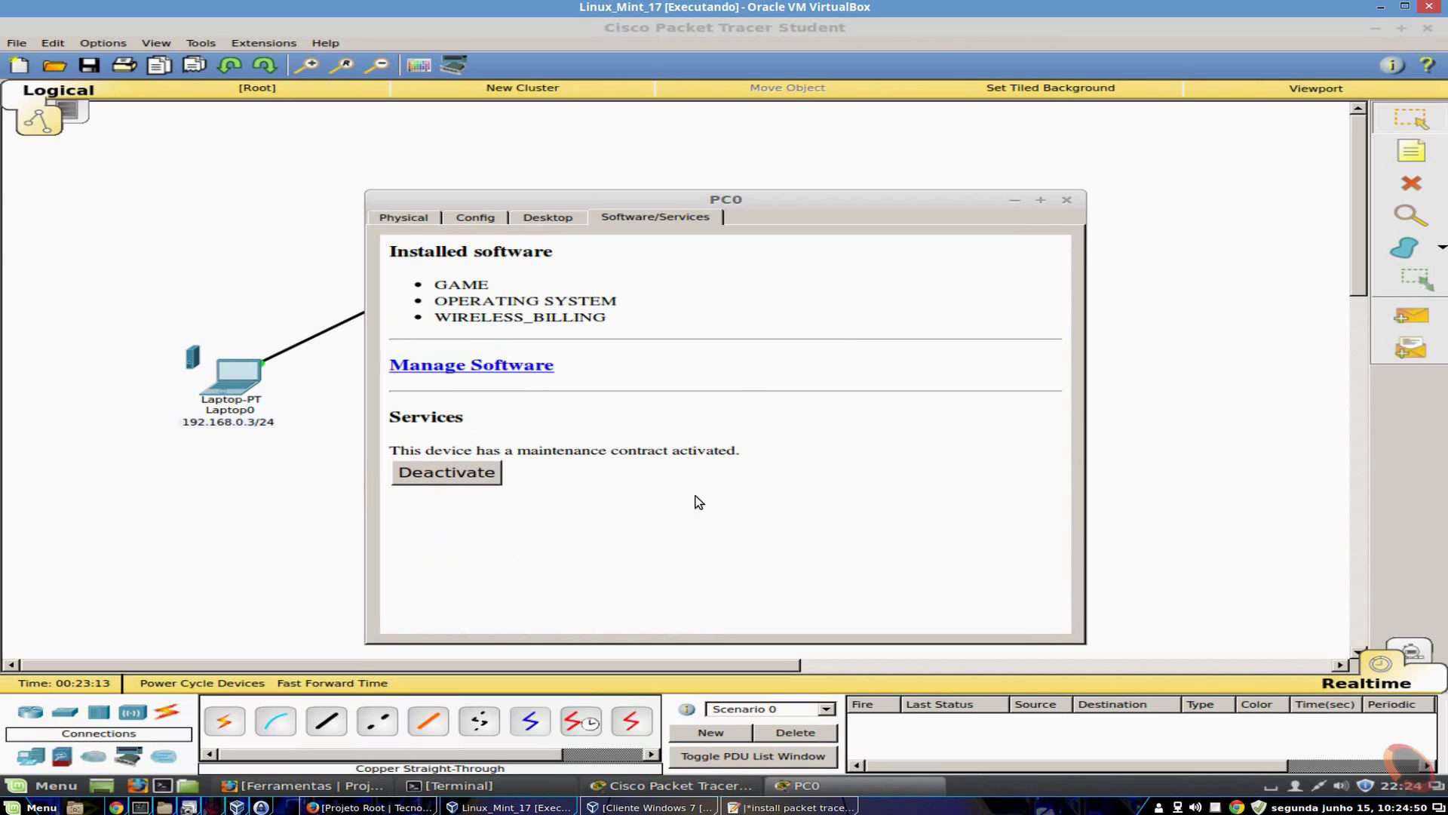
# Recheck PC0's desktop applications and review its lists of installed, installable and uninstallable software.
pyautogui.click(545, 218)
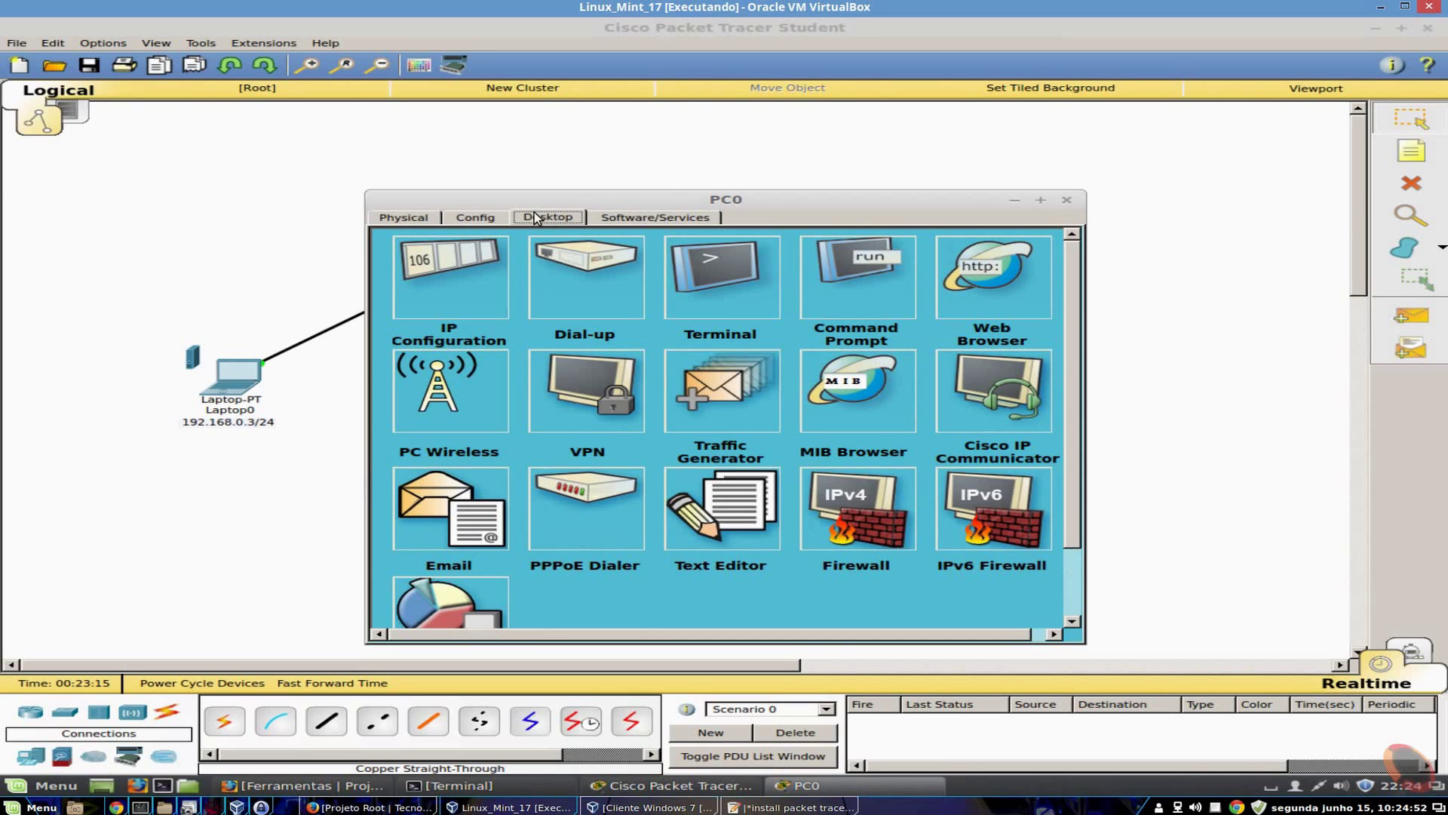
pyautogui.scroll(-2, 703, 499)
pyautogui.click(655, 217)
pyautogui.click(472, 369)
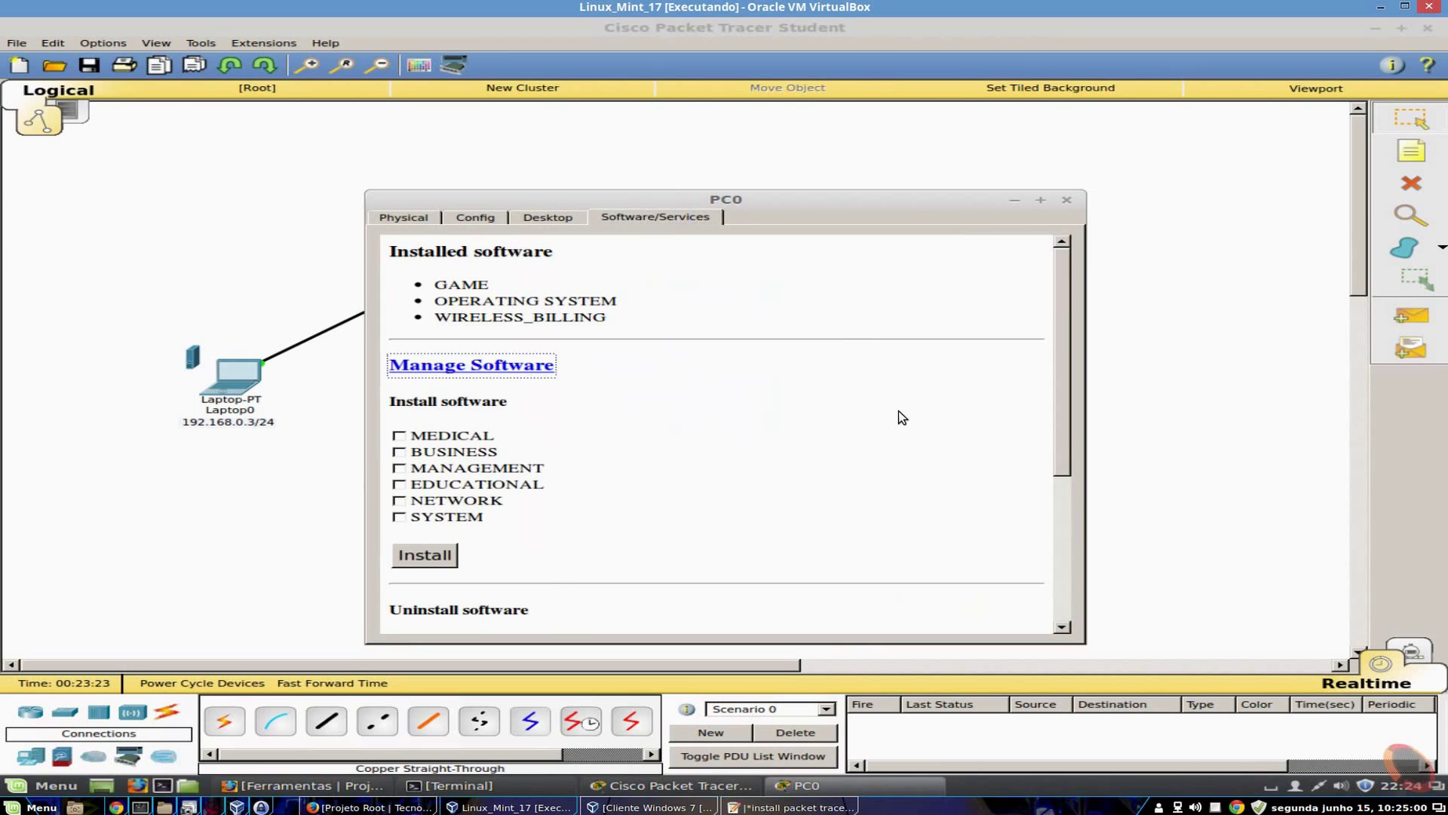
pyautogui.scroll(-2, 899, 410)
pyautogui.scroll(-2, 879, 455)
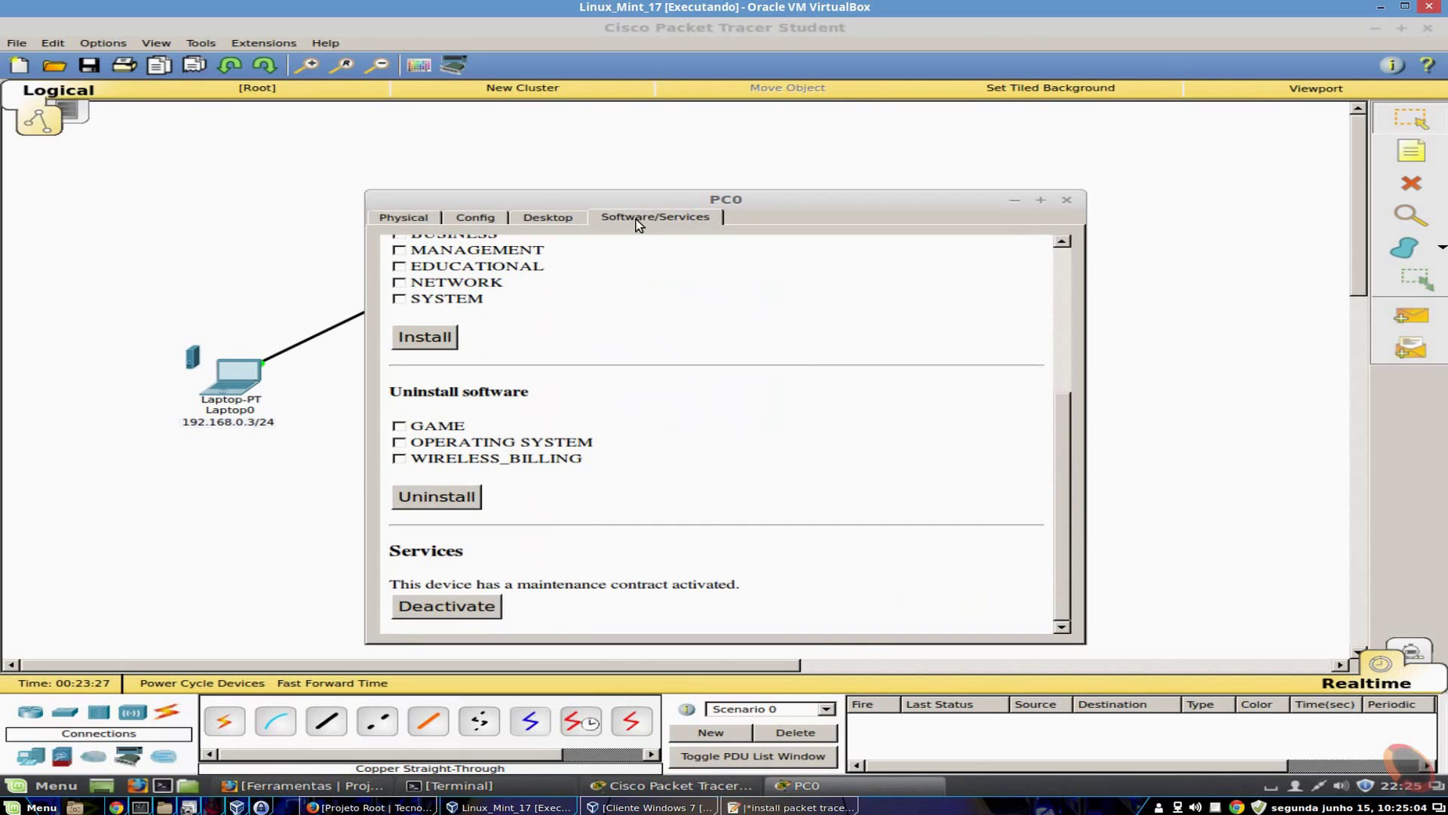
pyautogui.scroll(4, 731, 332)
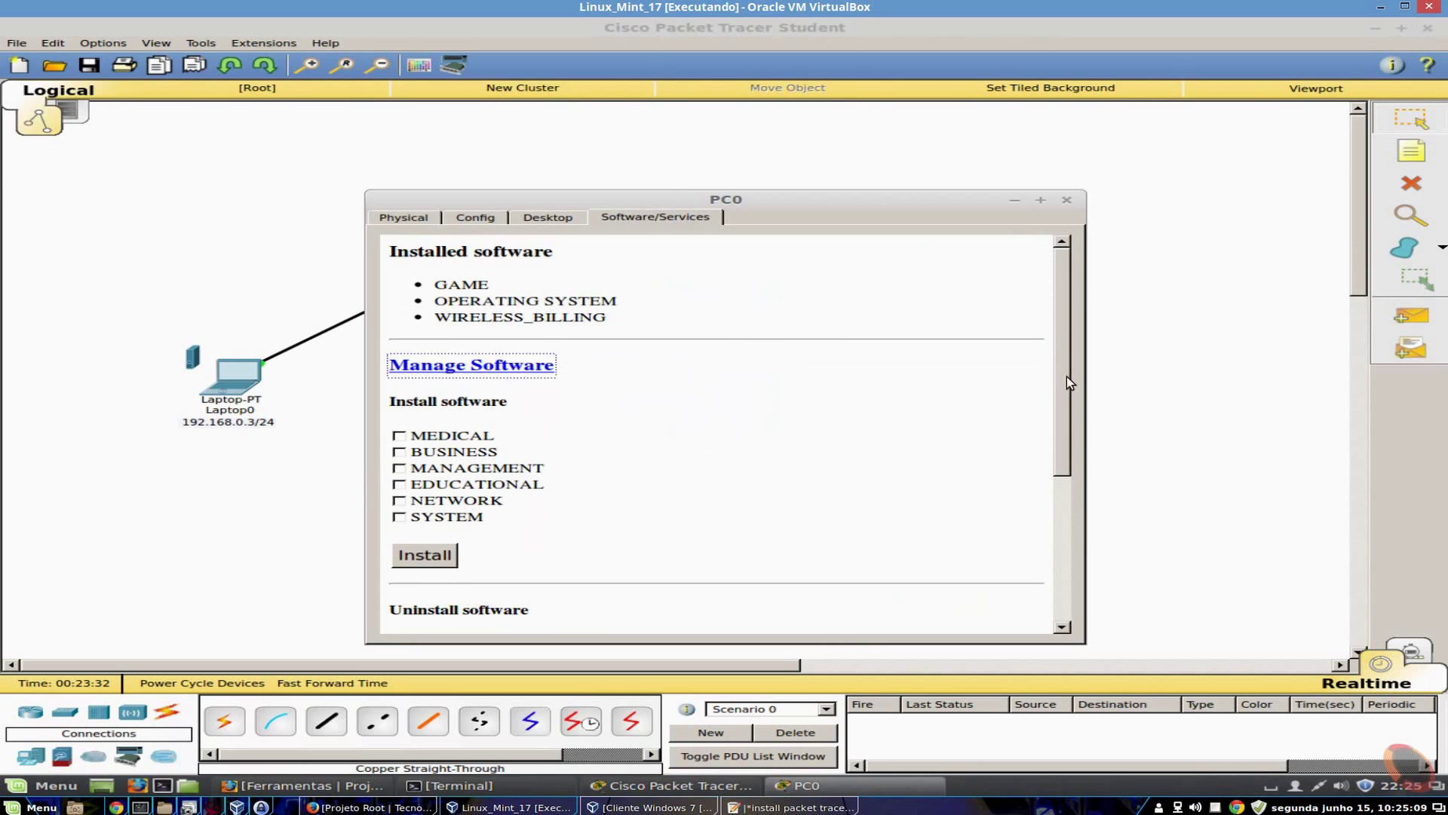
pyautogui.scroll(-1, 1063, 518)
pyautogui.scroll(-5, 1061, 559)
pyautogui.scroll(6, 1065, 546)
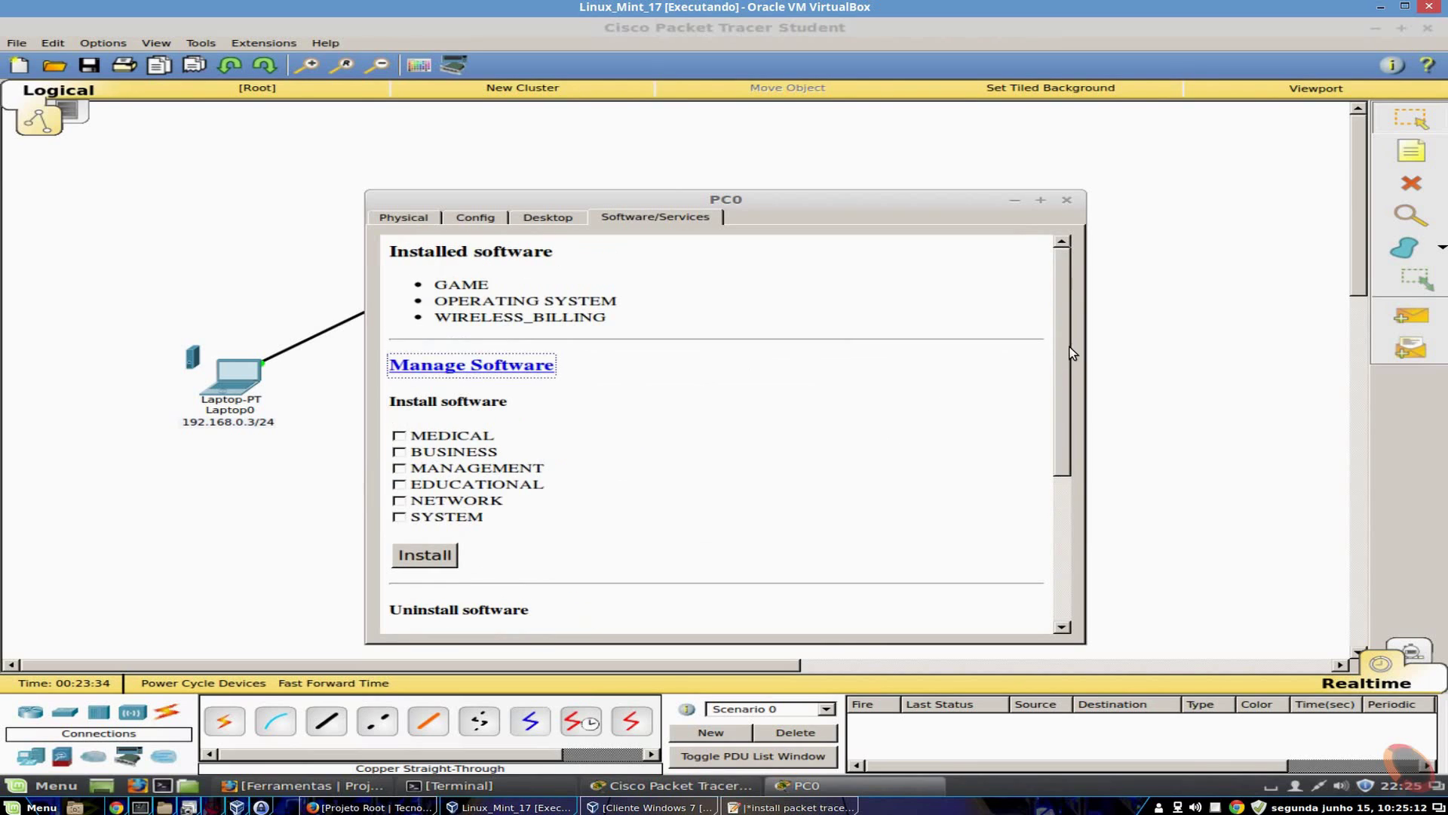
# Look over PC0's physical device view and configuration settings.
pyautogui.click(547, 218)
pyautogui.click(421, 219)
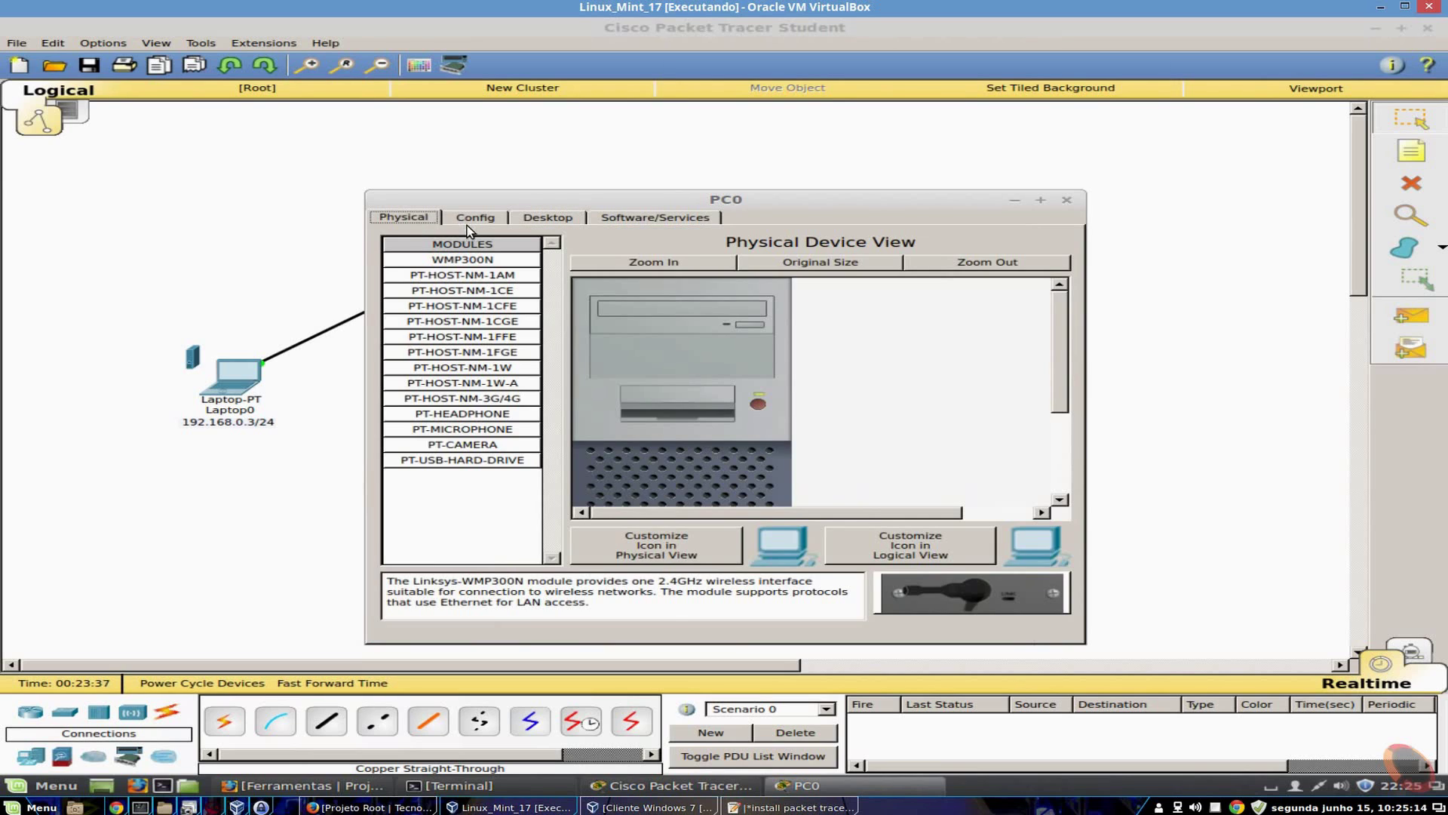
pyautogui.click(469, 219)
pyautogui.click(557, 216)
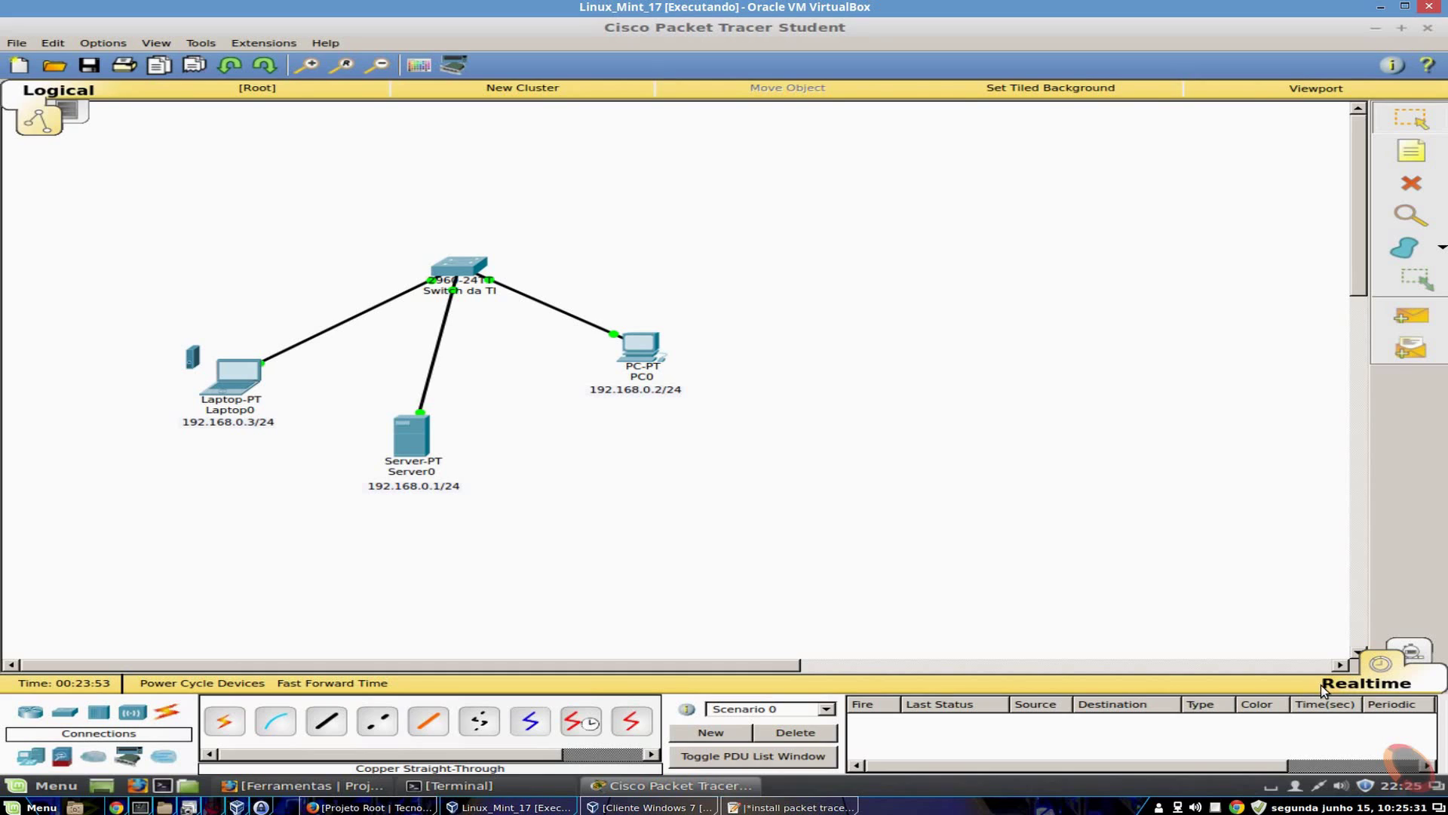
# Switch to Simulation mode and filter the event list so that only ICMP events are shown.
pyautogui.click(1409, 653)
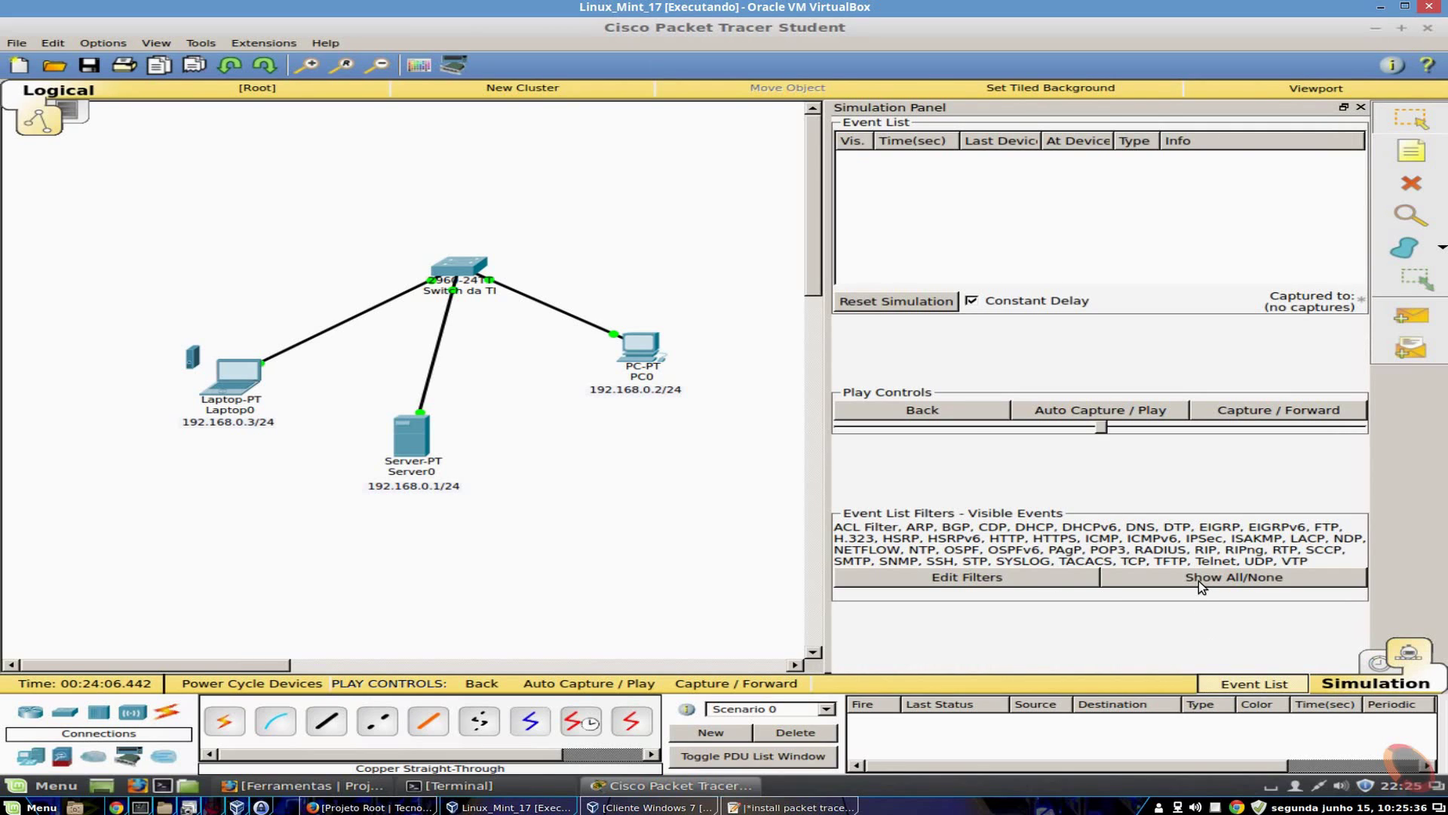
pyautogui.click(1221, 581)
pyautogui.click(1070, 572)
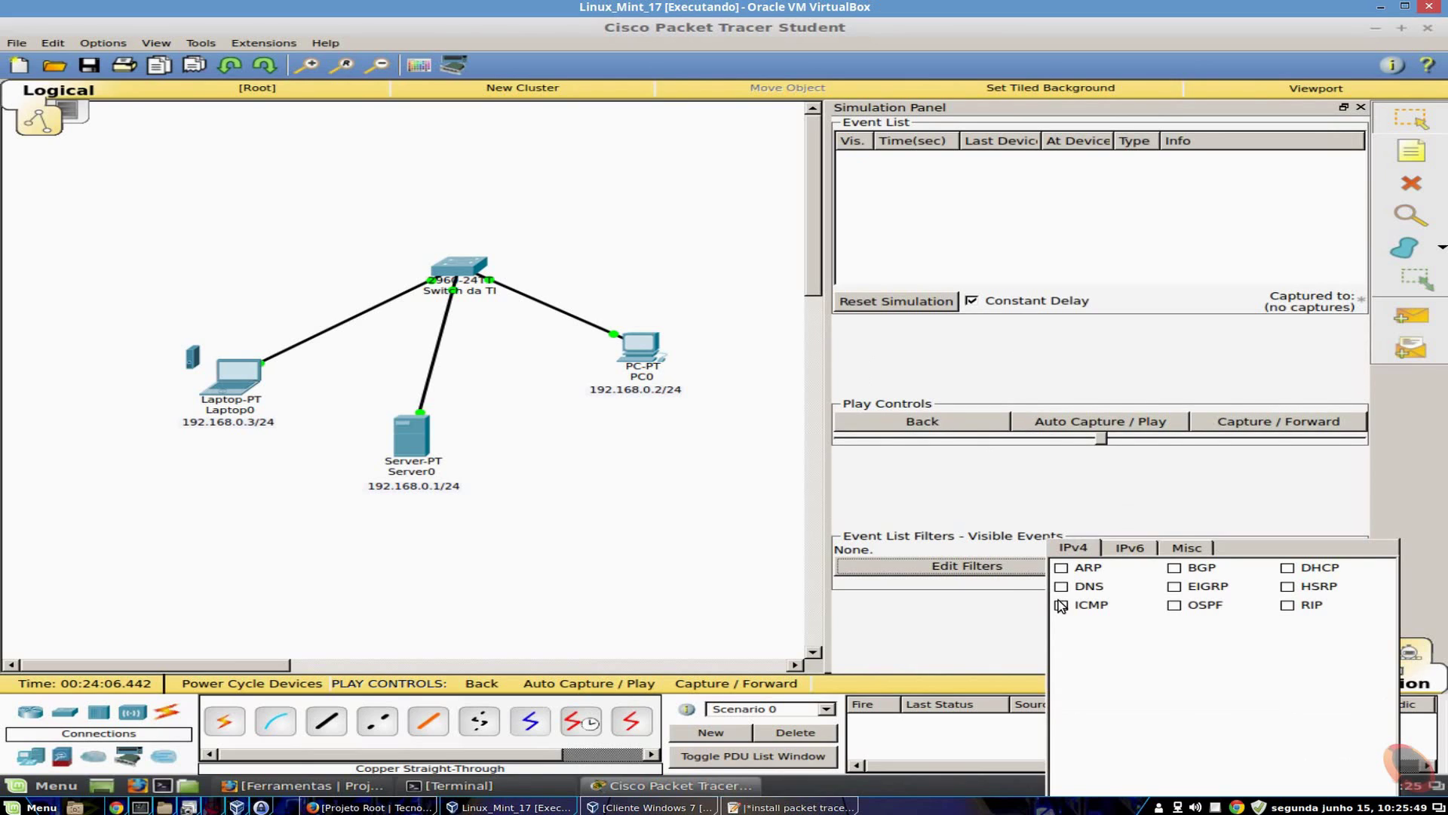
pyautogui.click(1061, 605)
pyautogui.click(1025, 634)
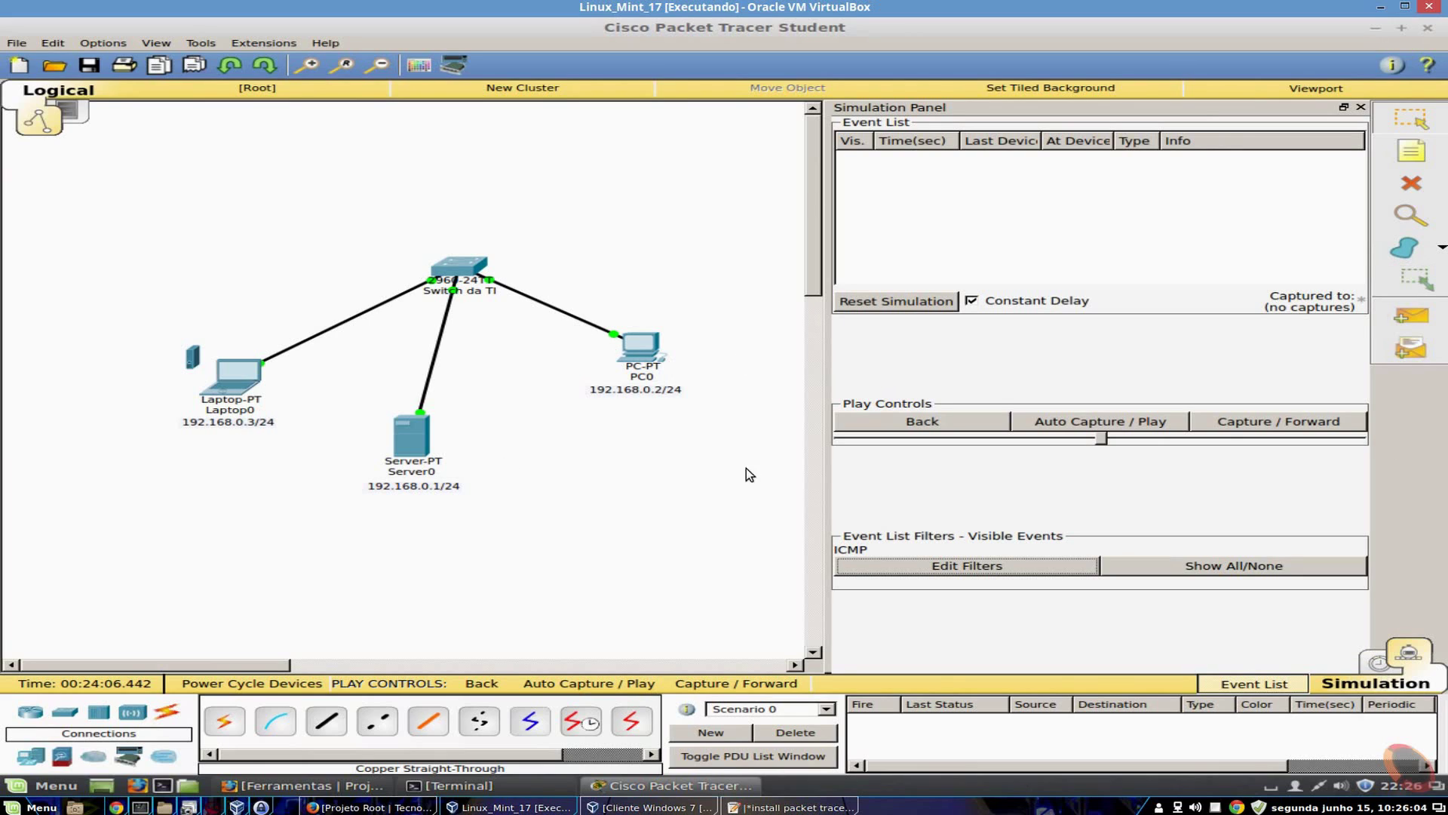
# Add a simple PDU from PC0 to Laptop0.
pyautogui.click(1410, 321)
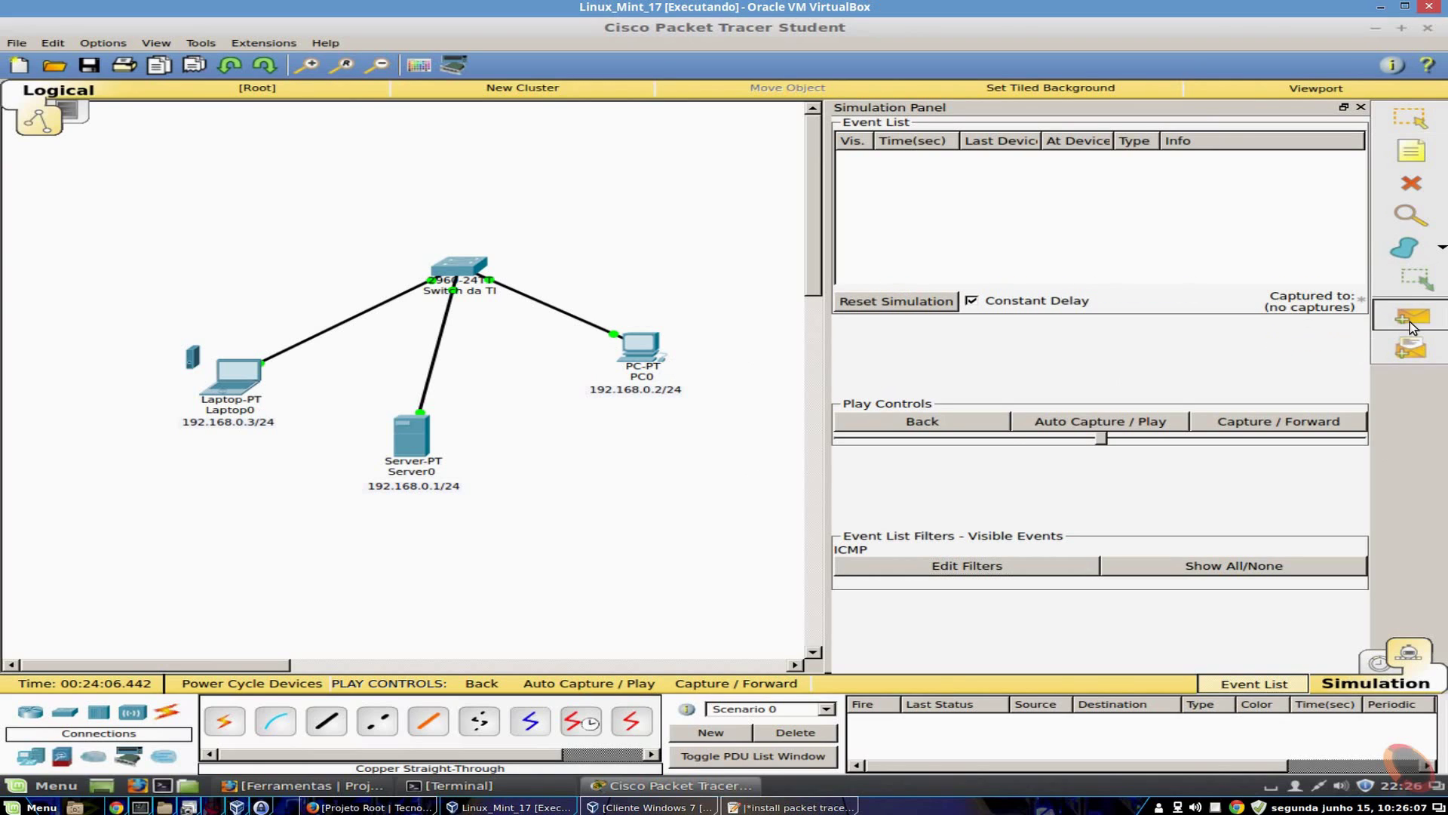
pyautogui.click(637, 344)
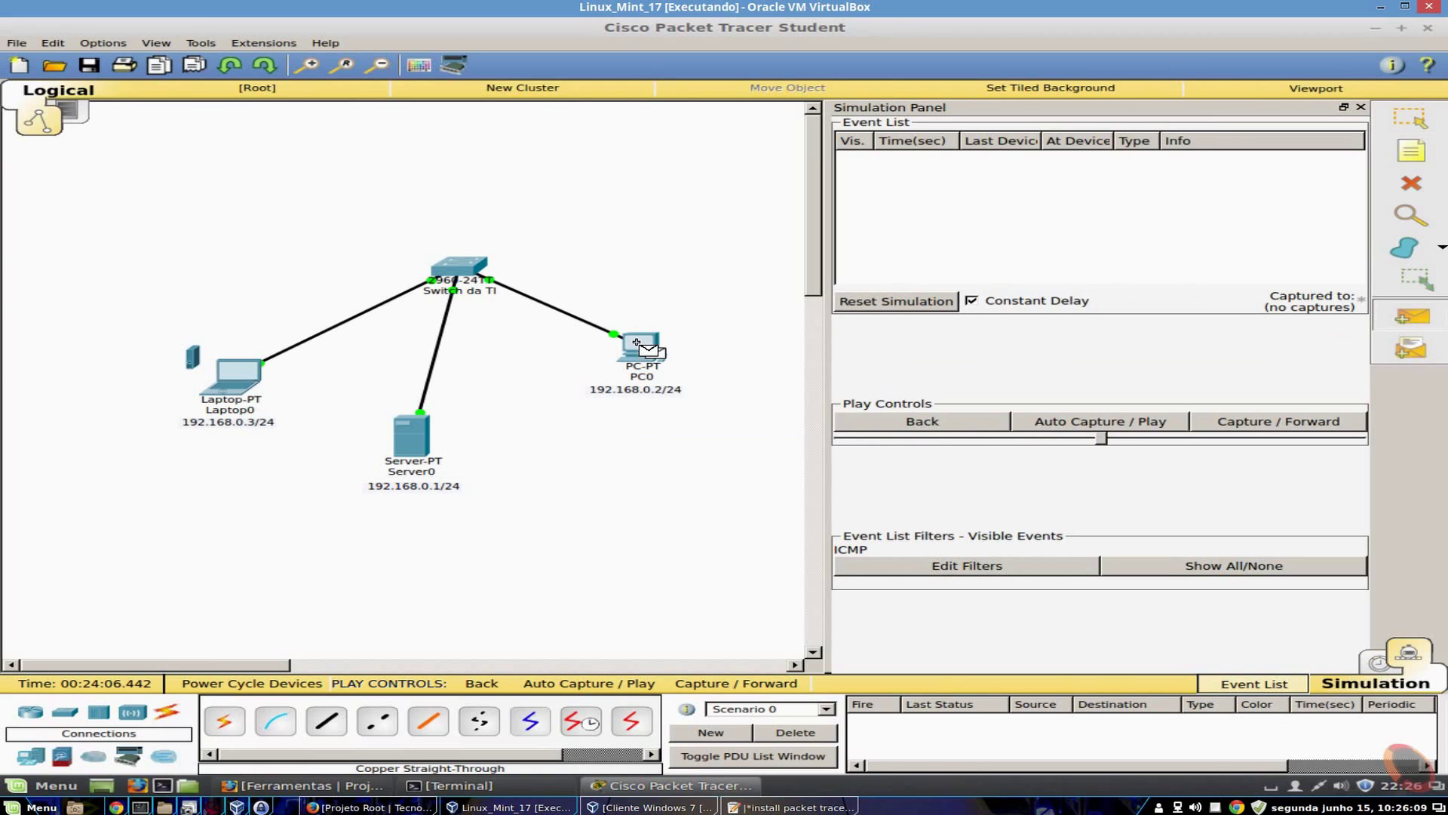
pyautogui.click(230, 374)
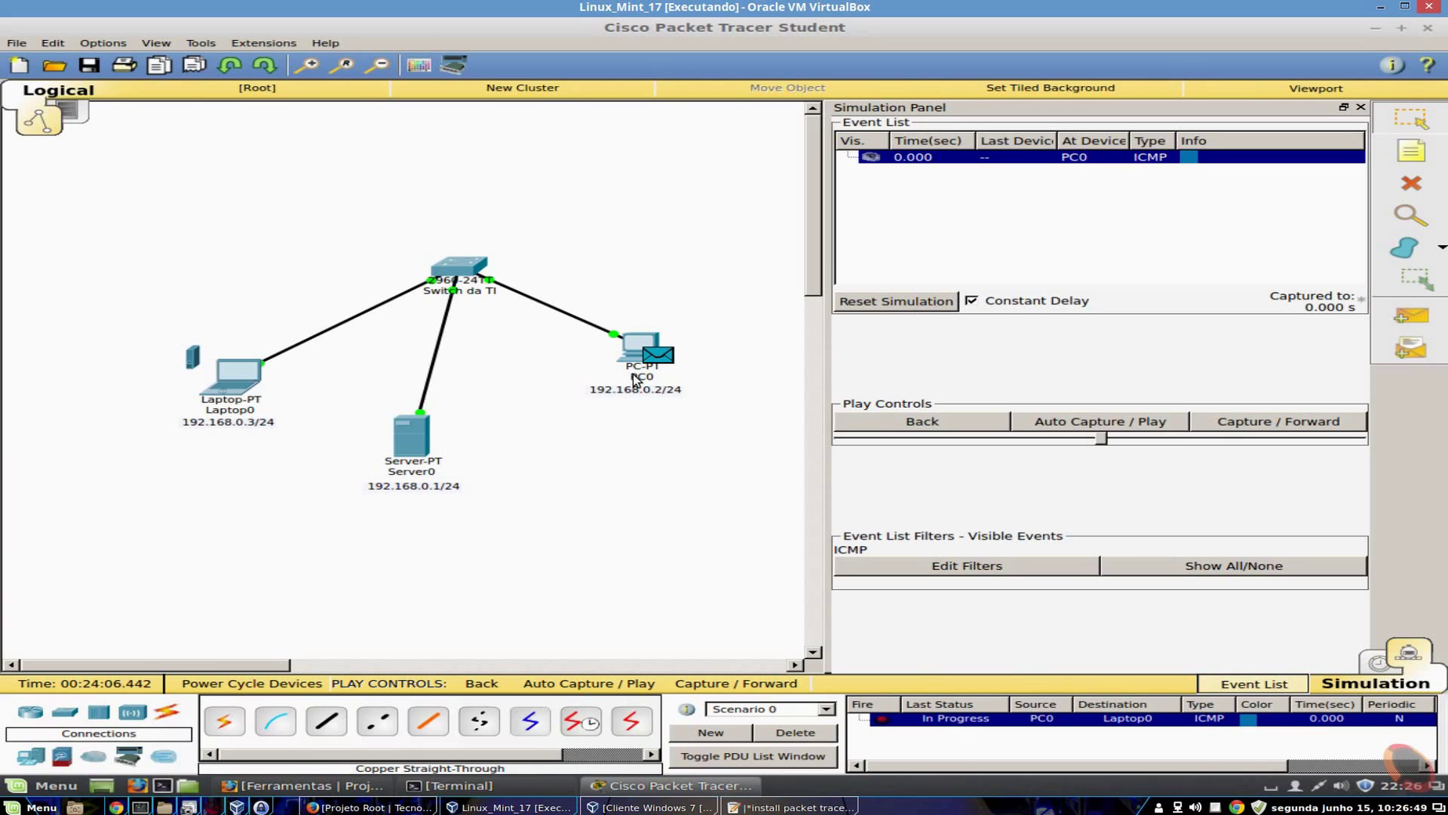
# Run ping 192.168.0.3 again from PC0's command prompt in Simulation mode.
pyautogui.click(634, 343)
pyautogui.click(890, 282)
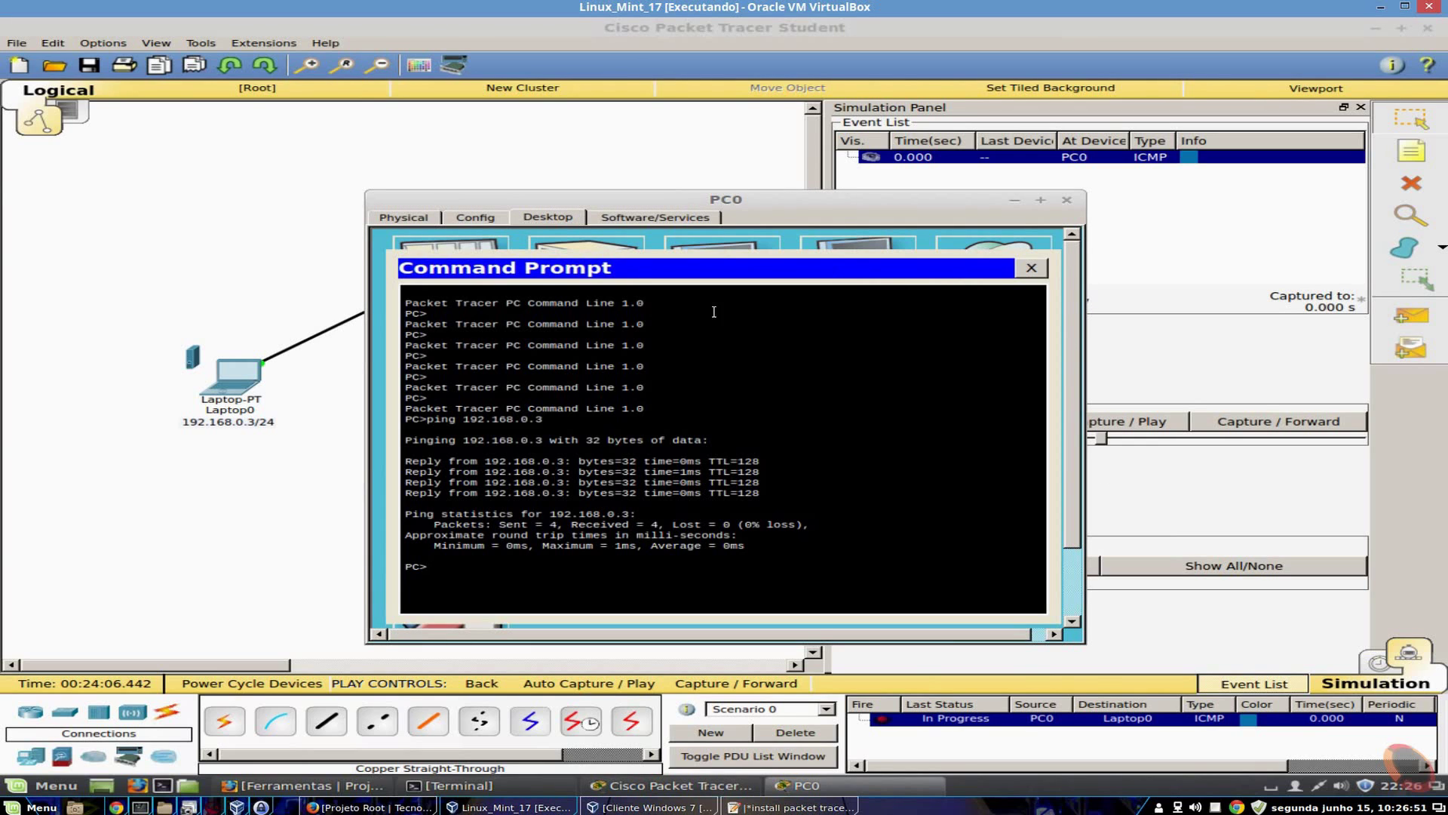
pyautogui.press('Up')
pyautogui.moveTo(755, 202); pyautogui.dragTo(1109, 98)
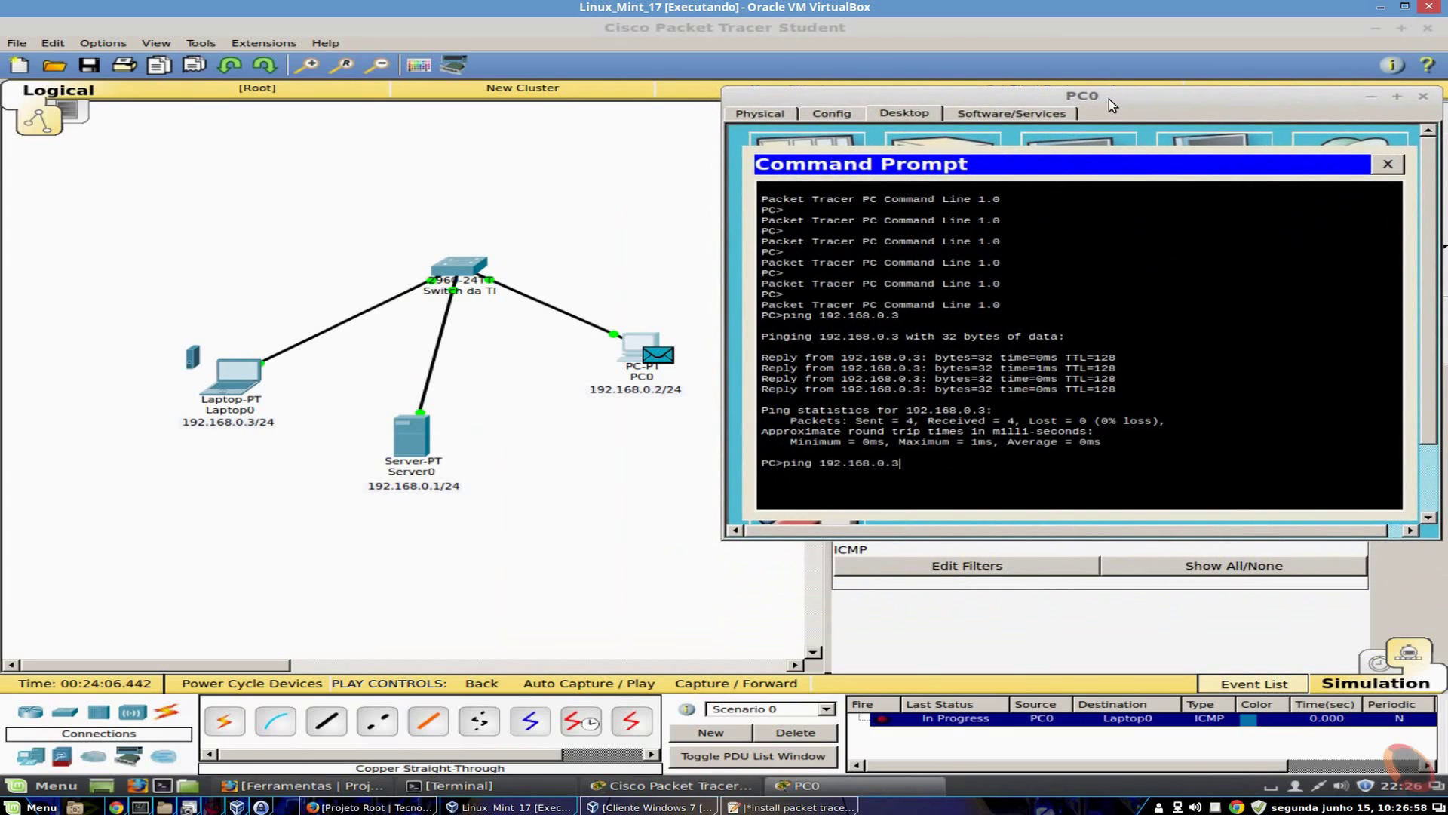
pyautogui.press('Return')
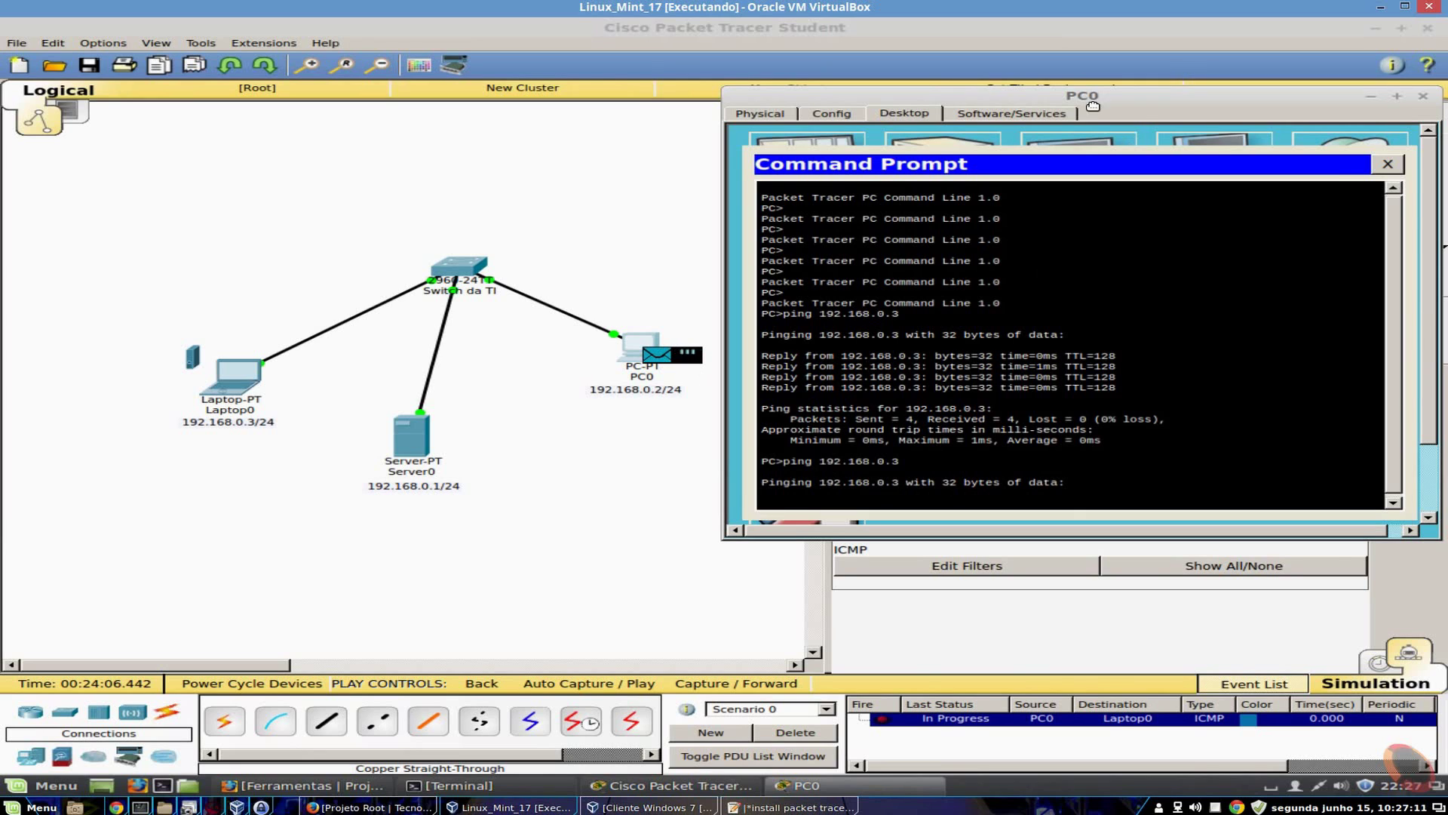
# Arrange PC0's window and the workspace so the command prompt, the topology and the simulation controls can be seen together.
pyautogui.moveTo(1372, 105); pyautogui.dragTo(687, 128)
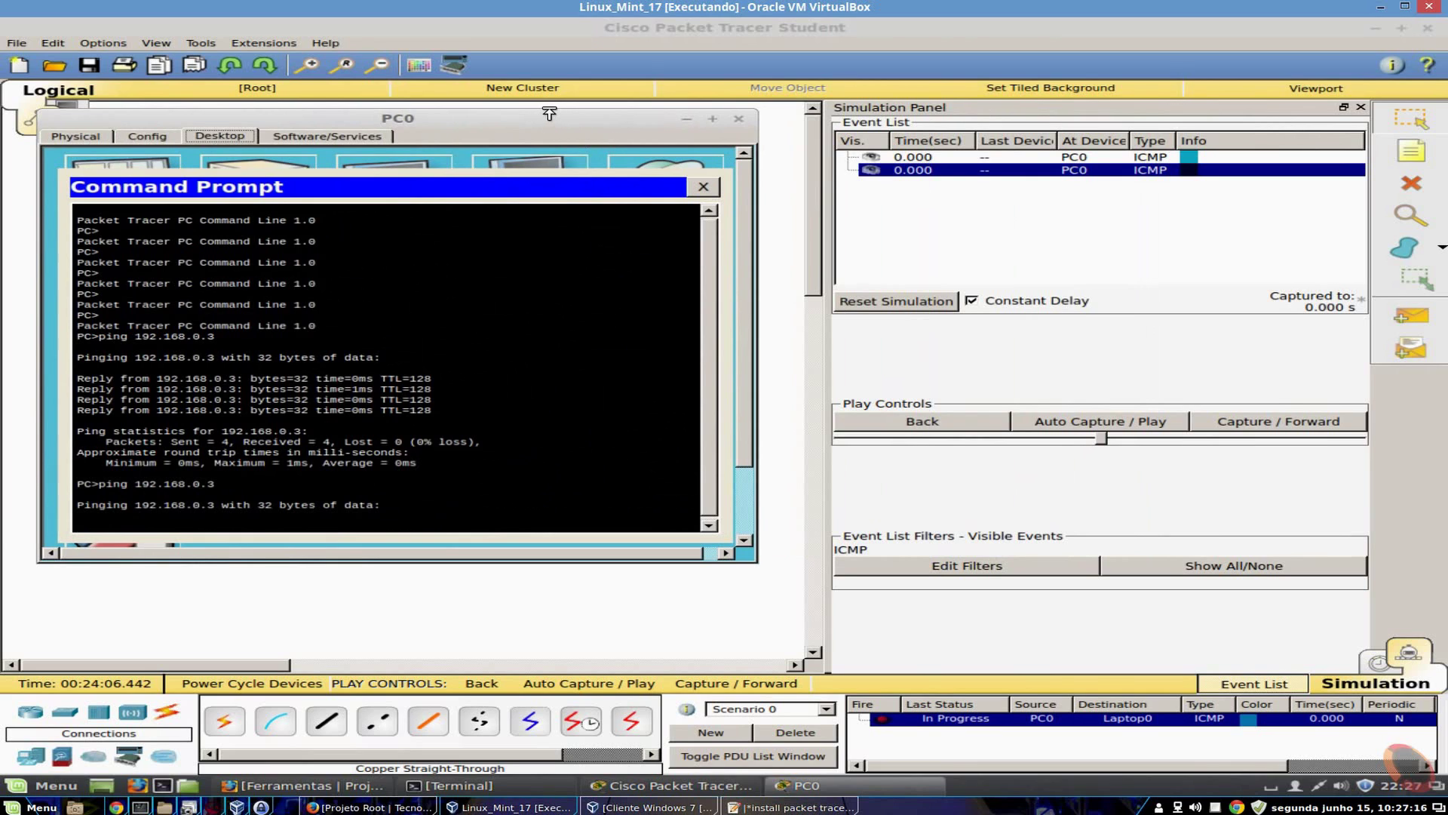
pyautogui.moveTo(546, 110); pyautogui.dragTo(880, 80)
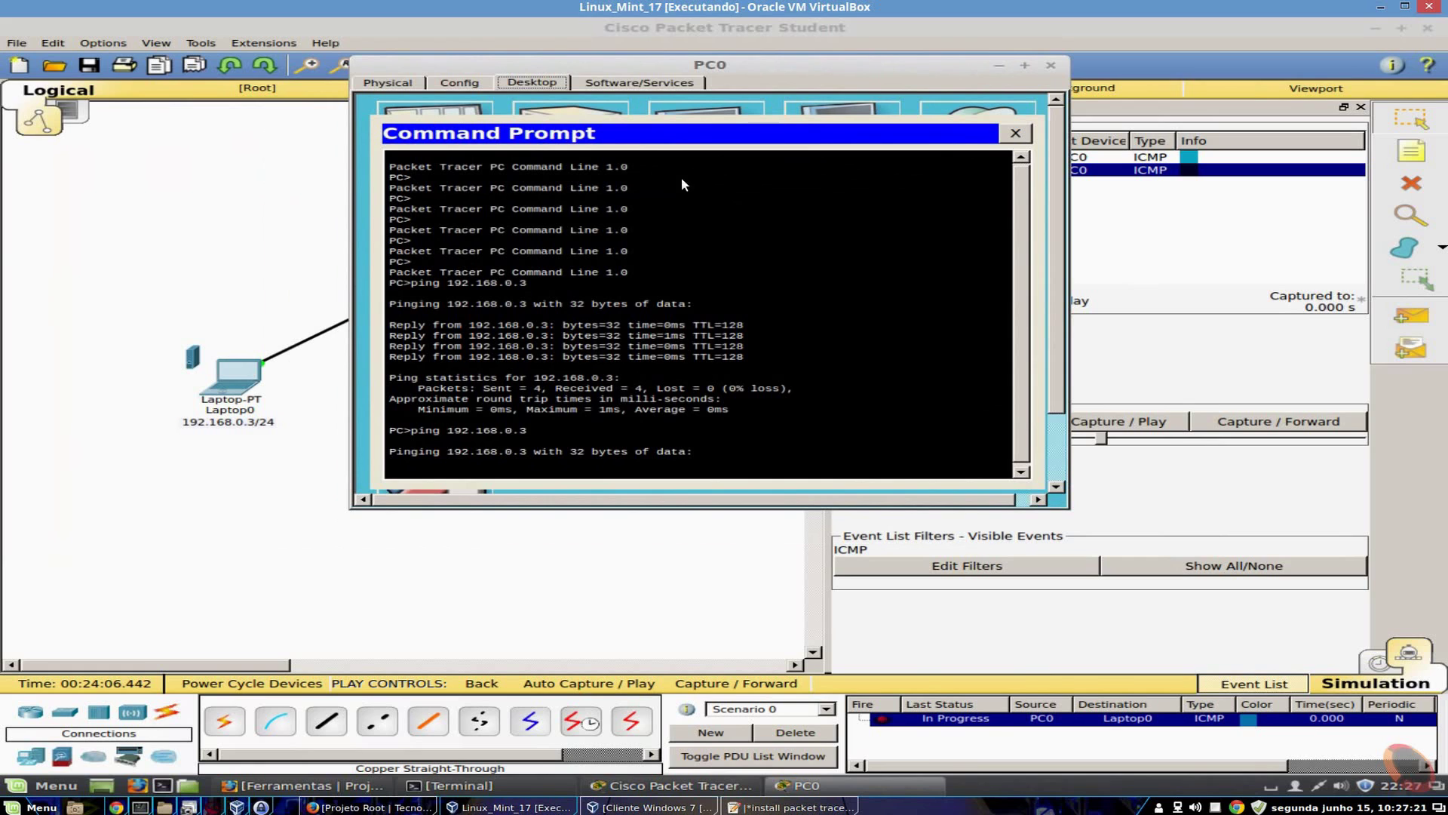
pyautogui.moveTo(850, 78); pyautogui.dragTo(419, 326)
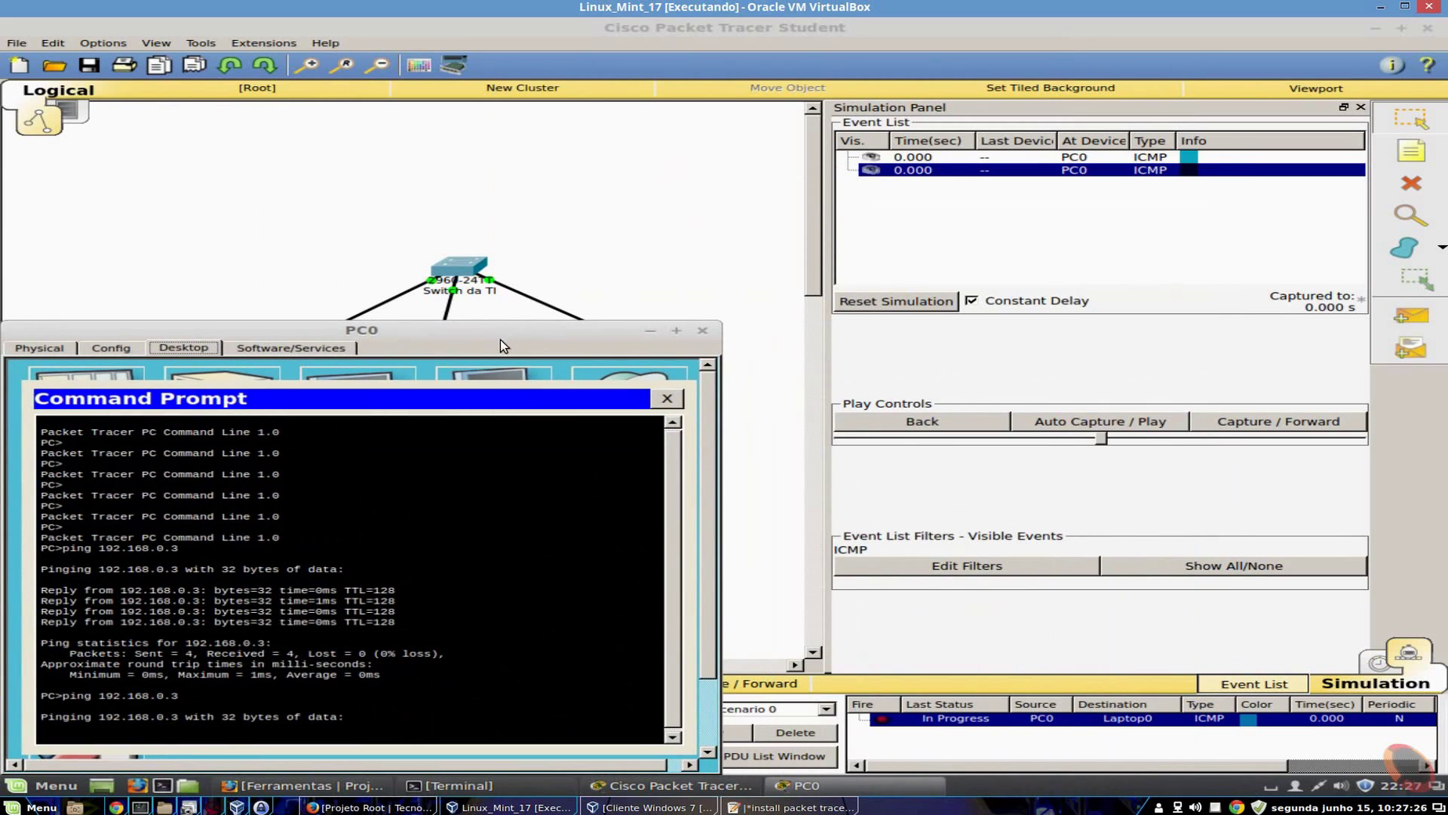
pyautogui.moveTo(812, 277)
pyautogui.mouseDown()
pyautogui.moveTo(812, 320)
pyautogui.moveTo(812, 303)
pyautogui.mouseUp()
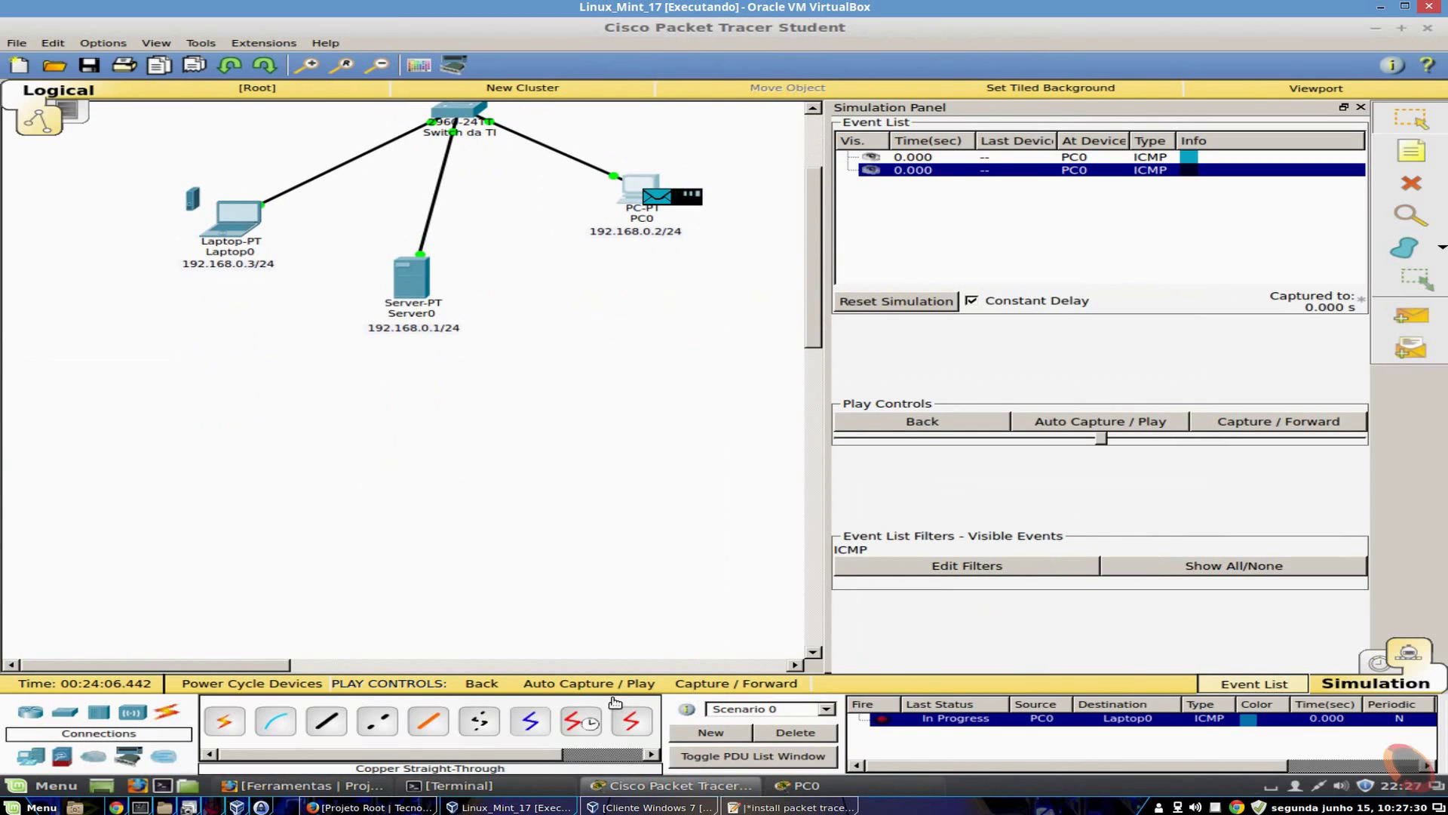
pyautogui.click(818, 788)
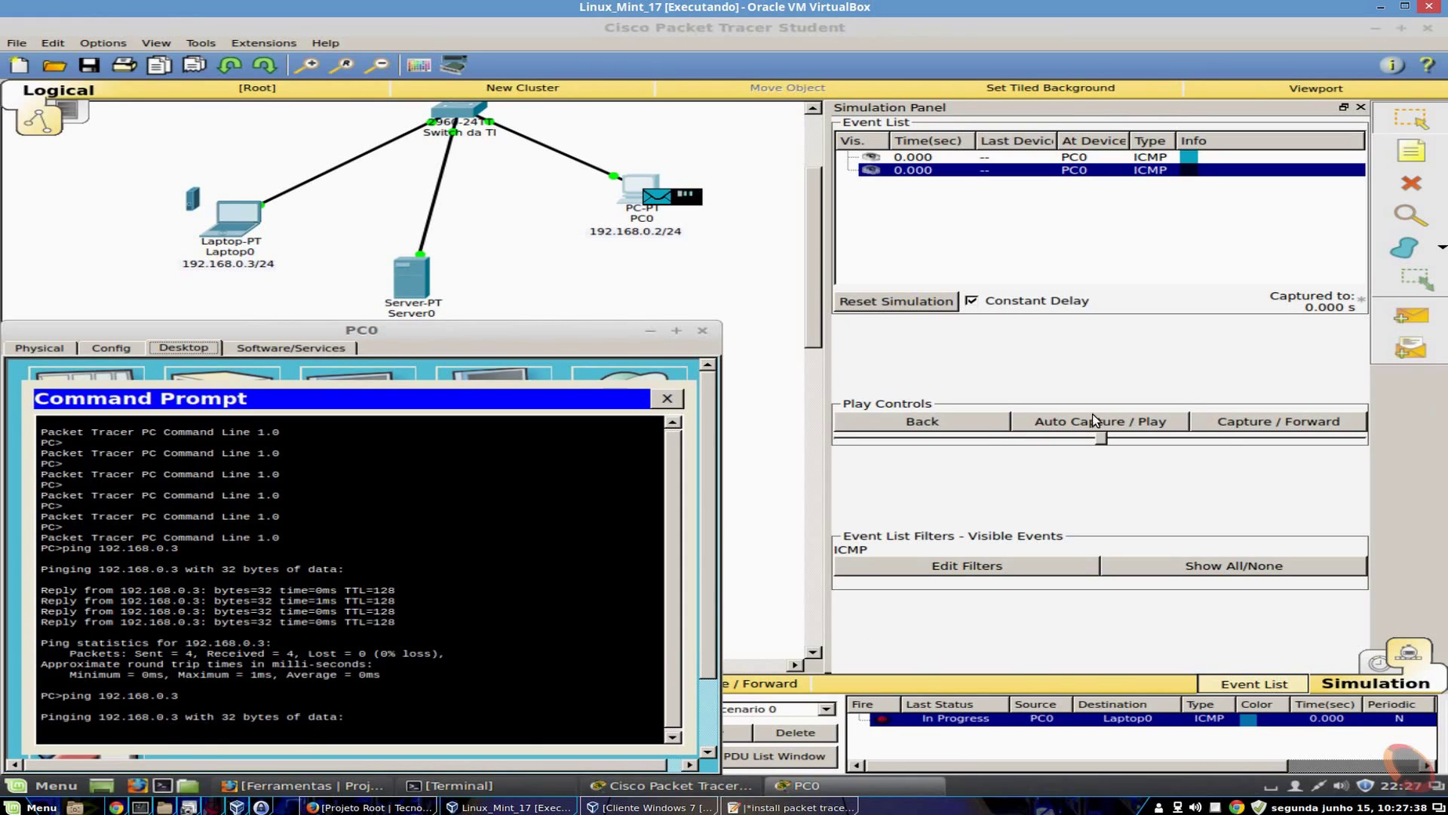
# Advance the simulation one event at a time until the ping reply reaches PC0, checking its command prompt after each advance.
pyautogui.click(1302, 423)
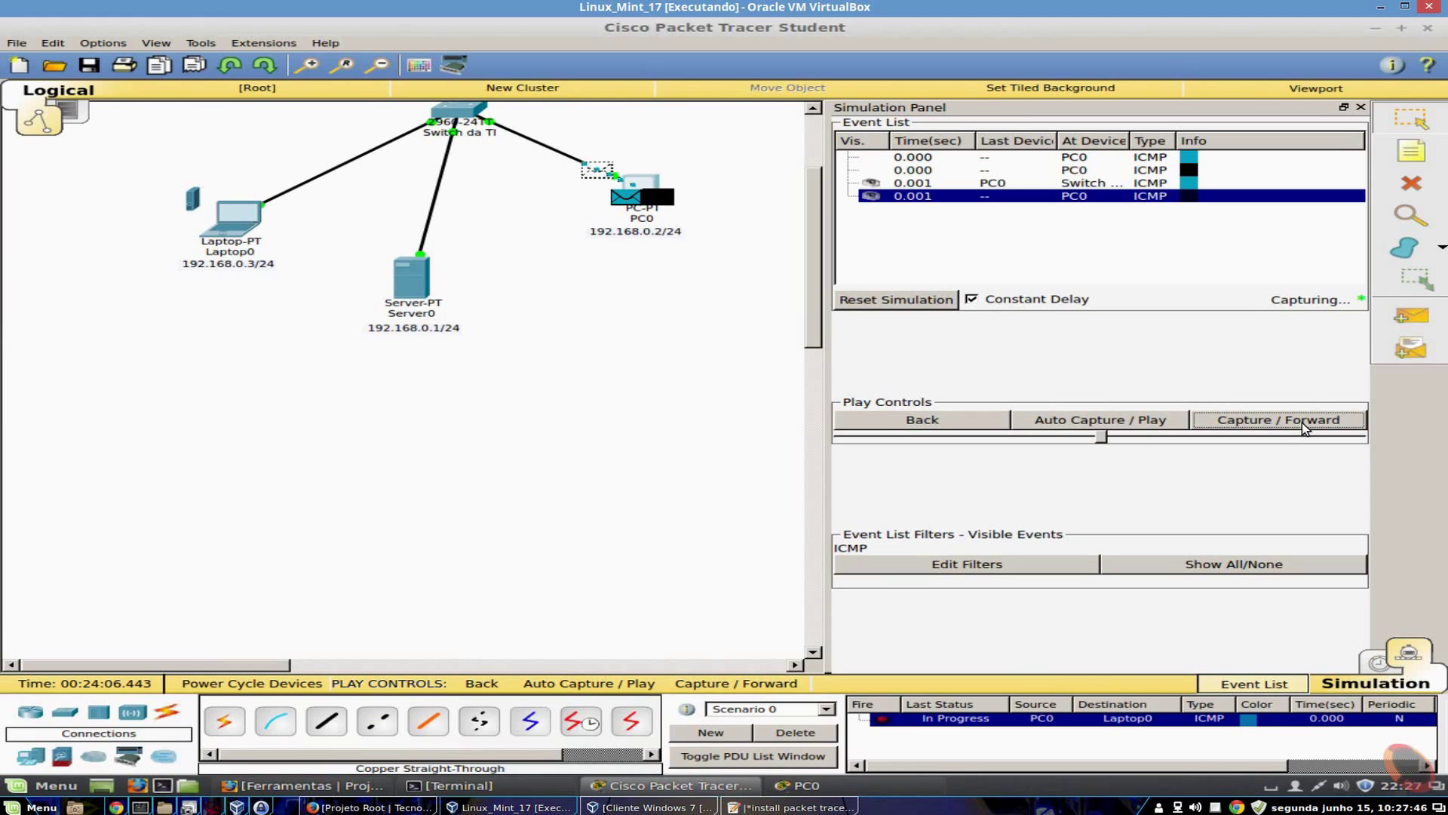
pyautogui.click(801, 787)
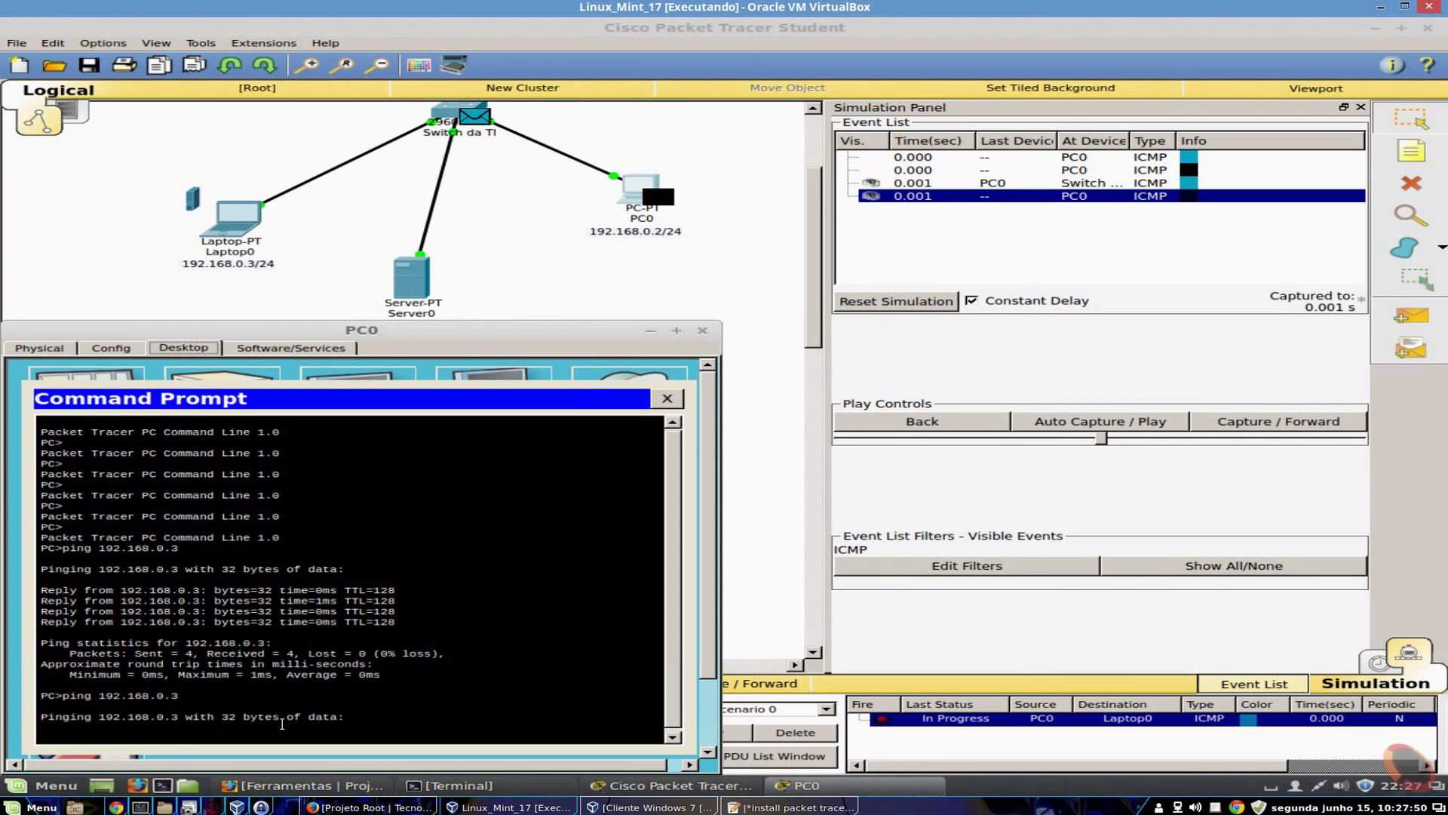
pyautogui.click(1271, 421)
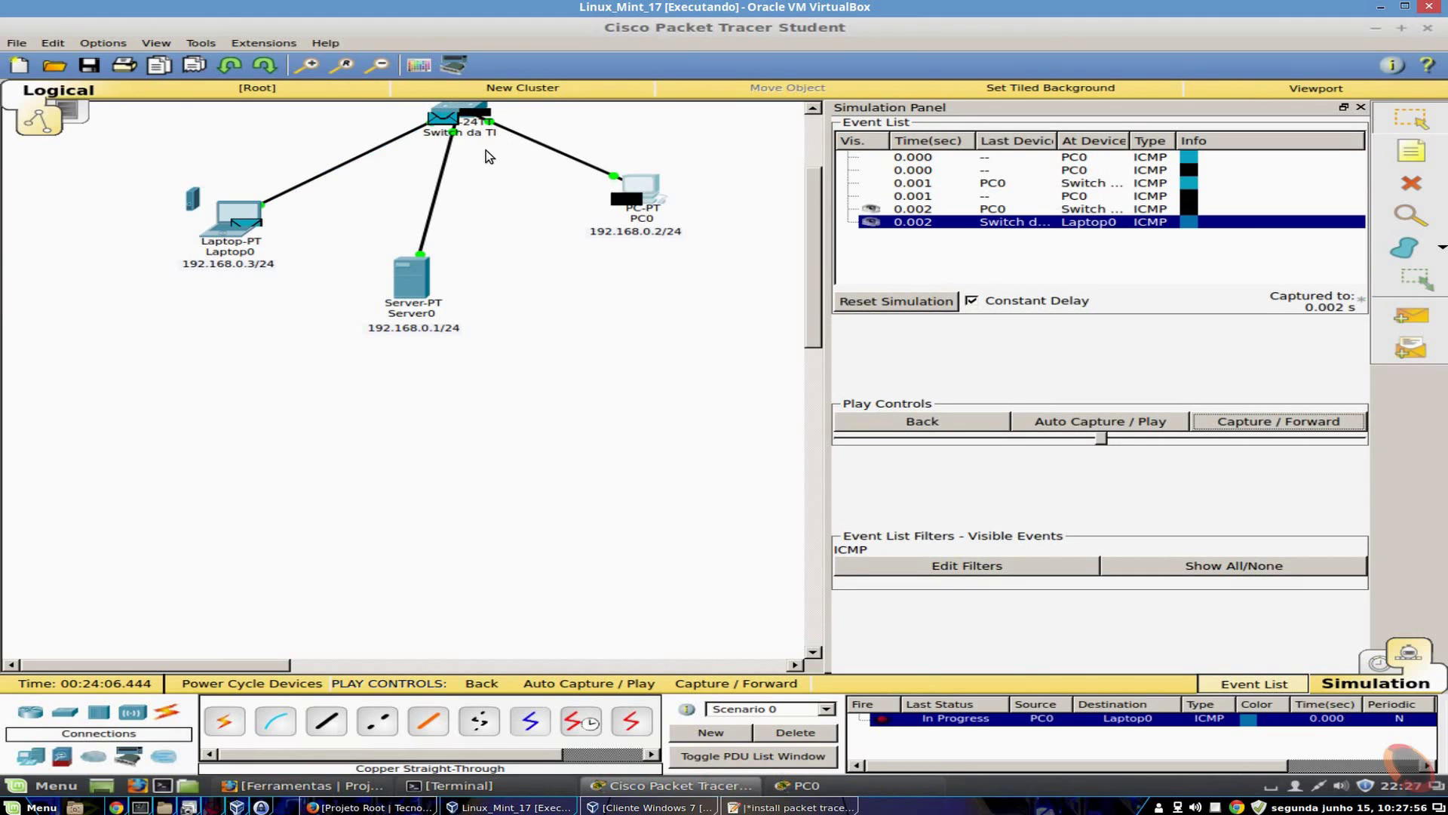
pyautogui.click(801, 789)
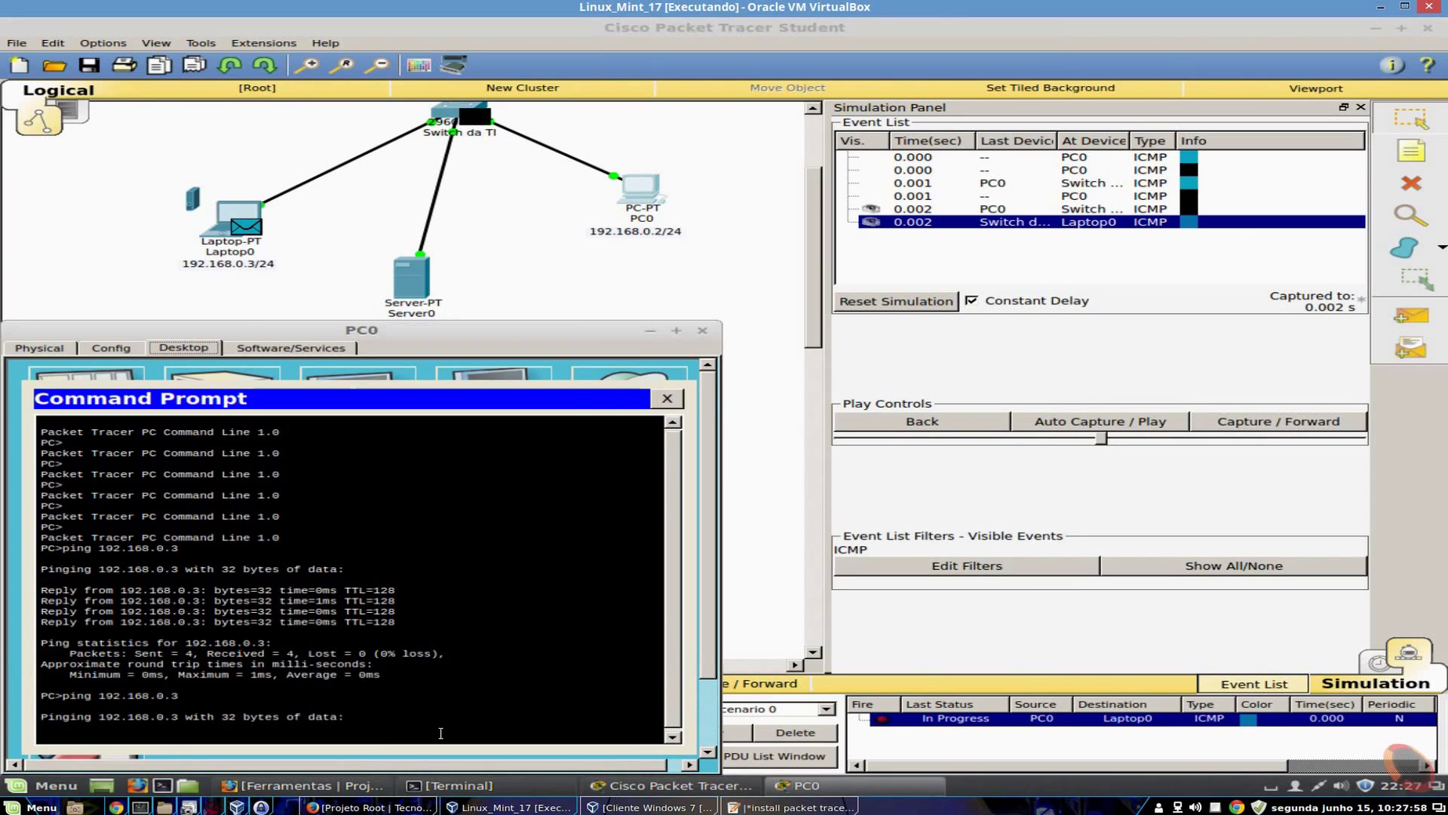
pyautogui.click(1263, 421)
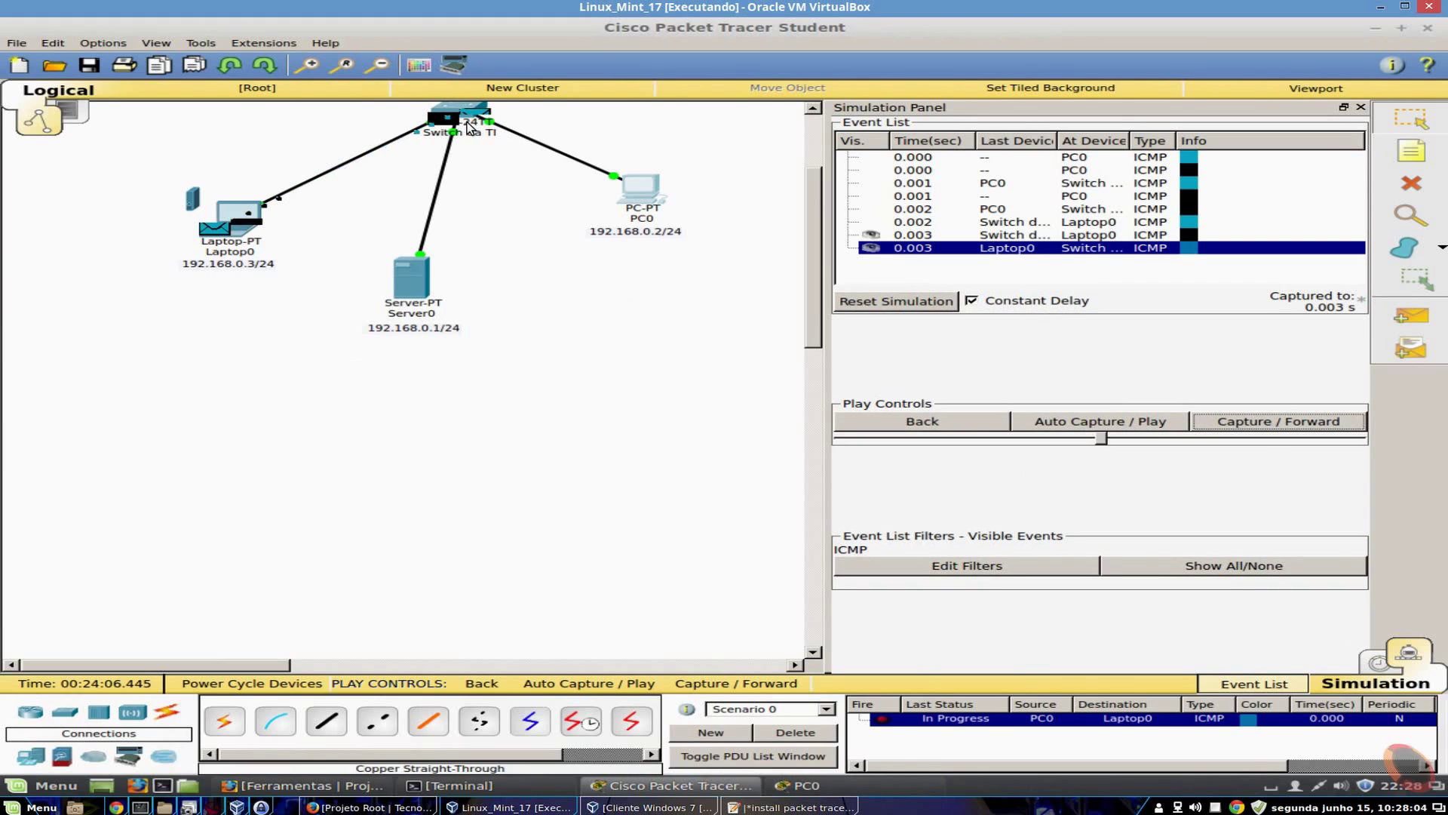
pyautogui.click(801, 786)
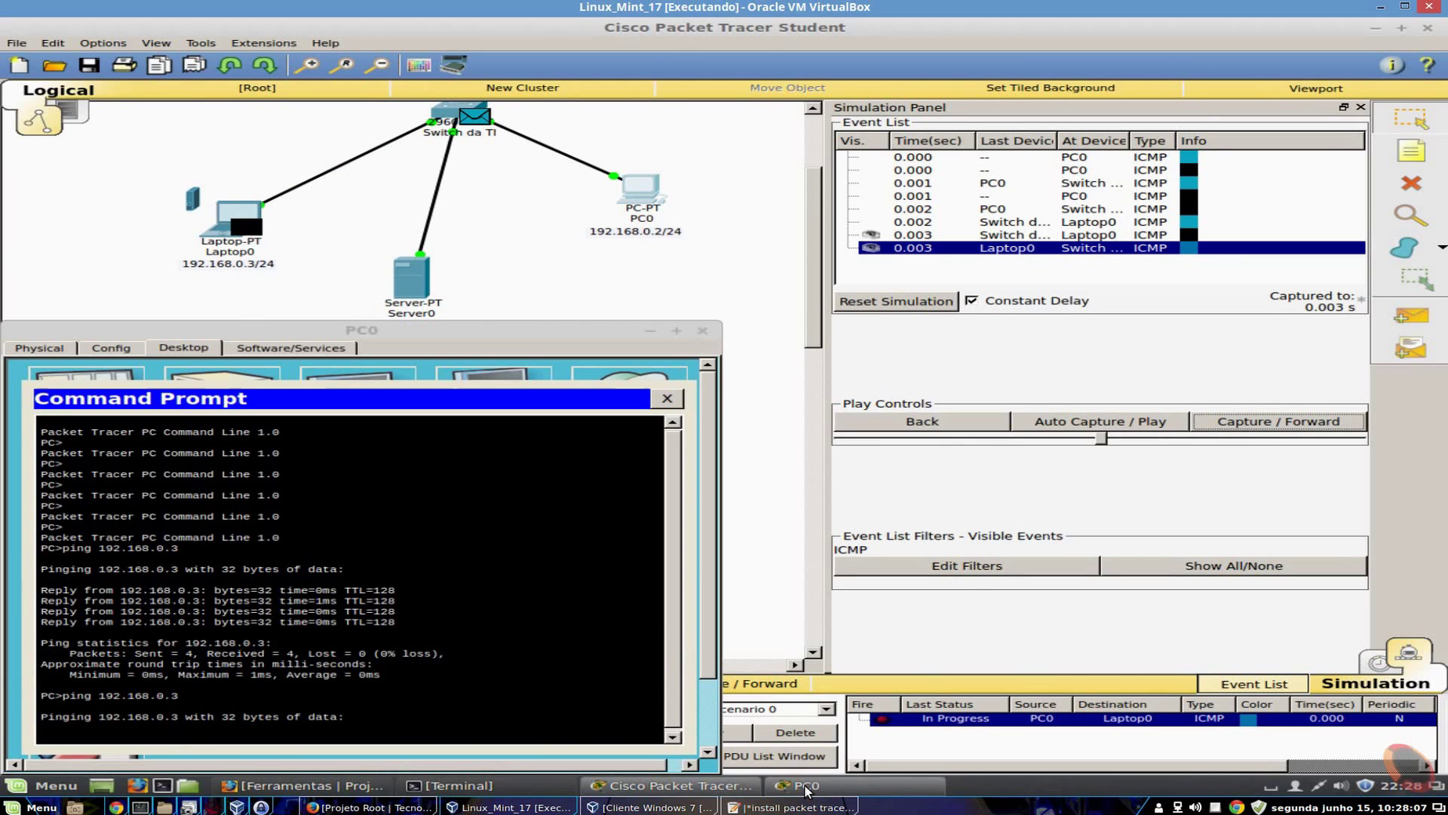
pyautogui.click(1285, 427)
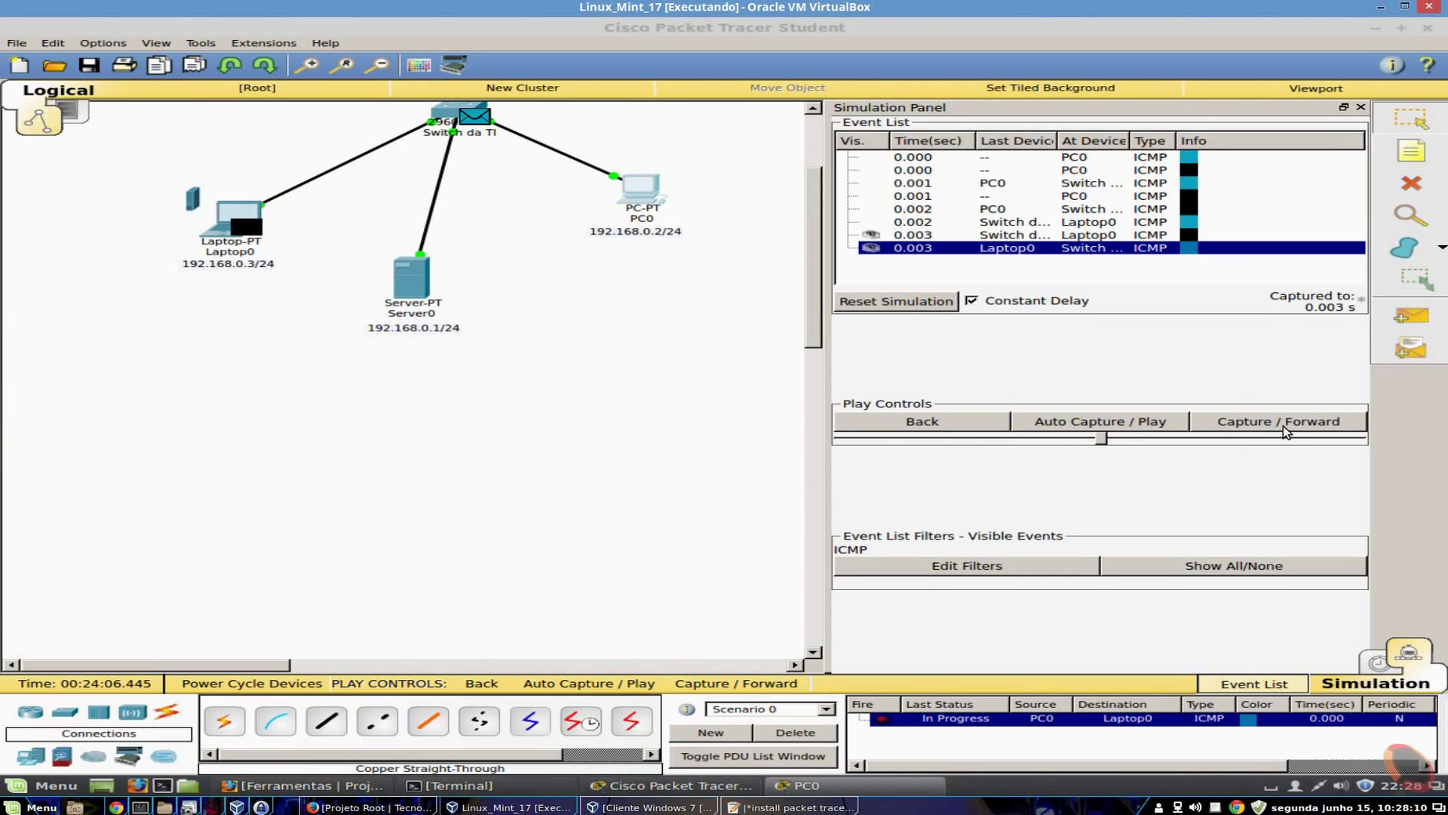
pyautogui.click(801, 785)
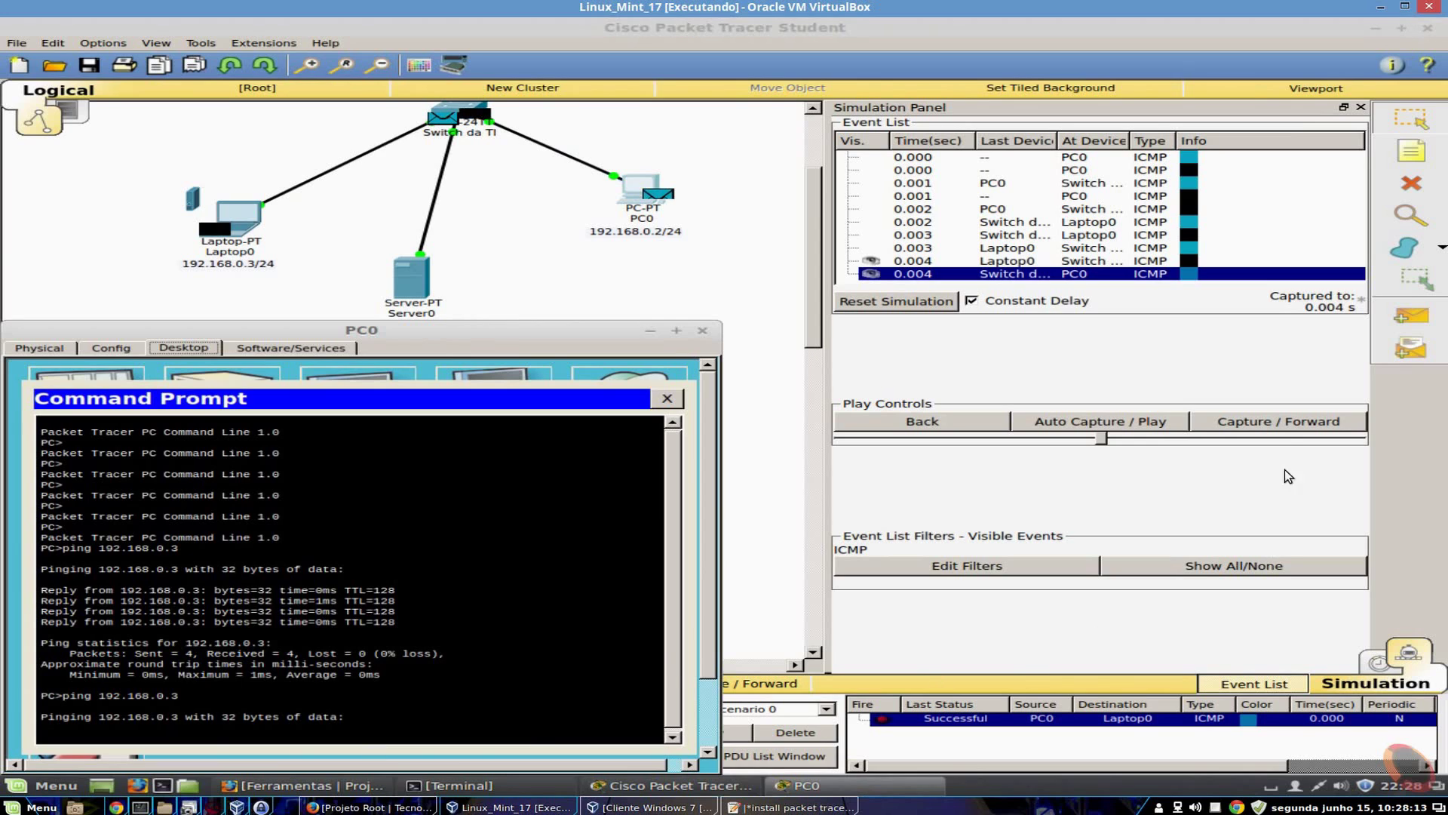
pyautogui.click(1285, 421)
pyautogui.click(802, 785)
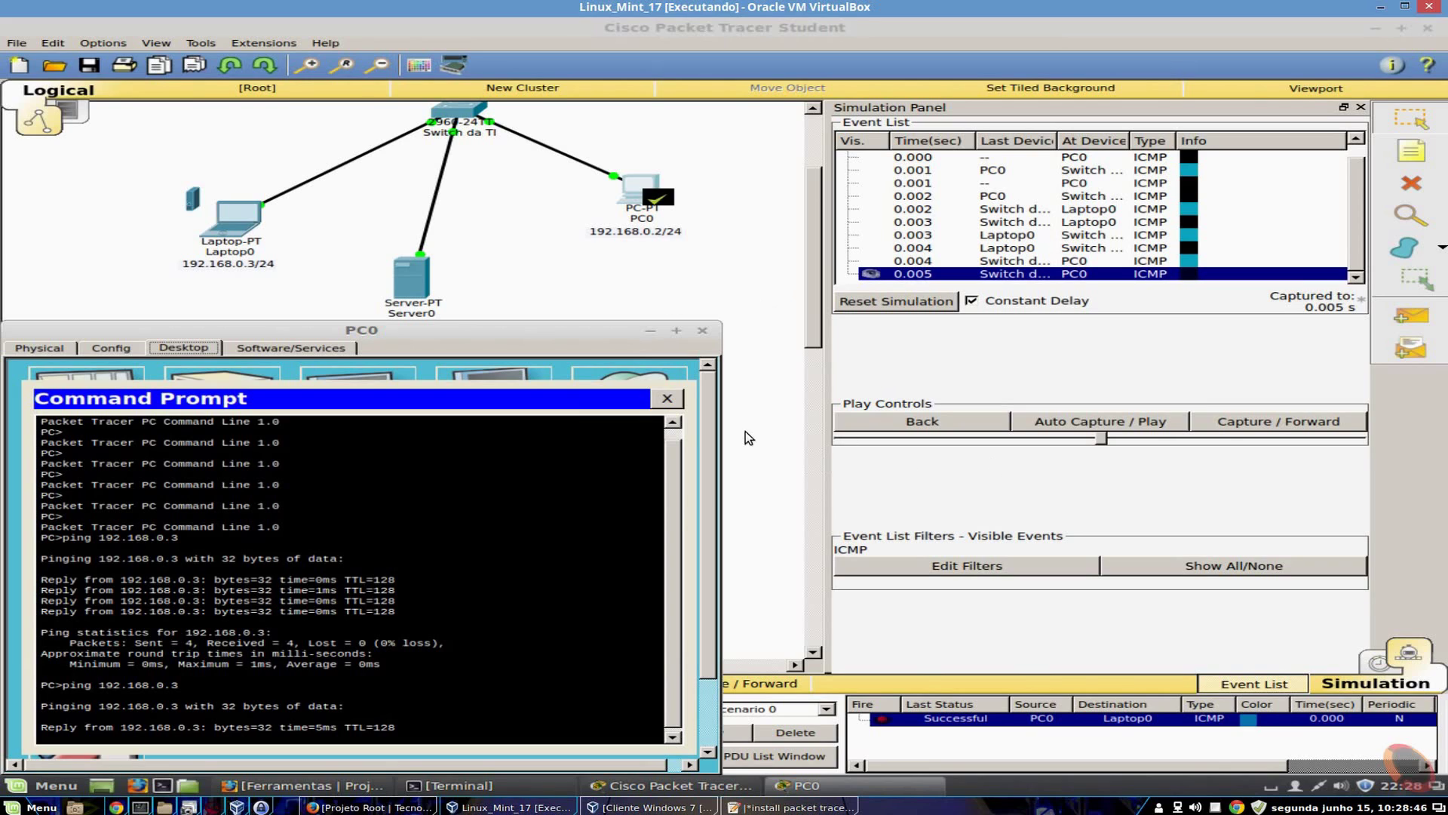
# Interrupt the running ping on PC0, then step back through the captured events and reset the simulation.
pyautogui.click(481, 705)
pyautogui.hotkey('ctrl', 'c')
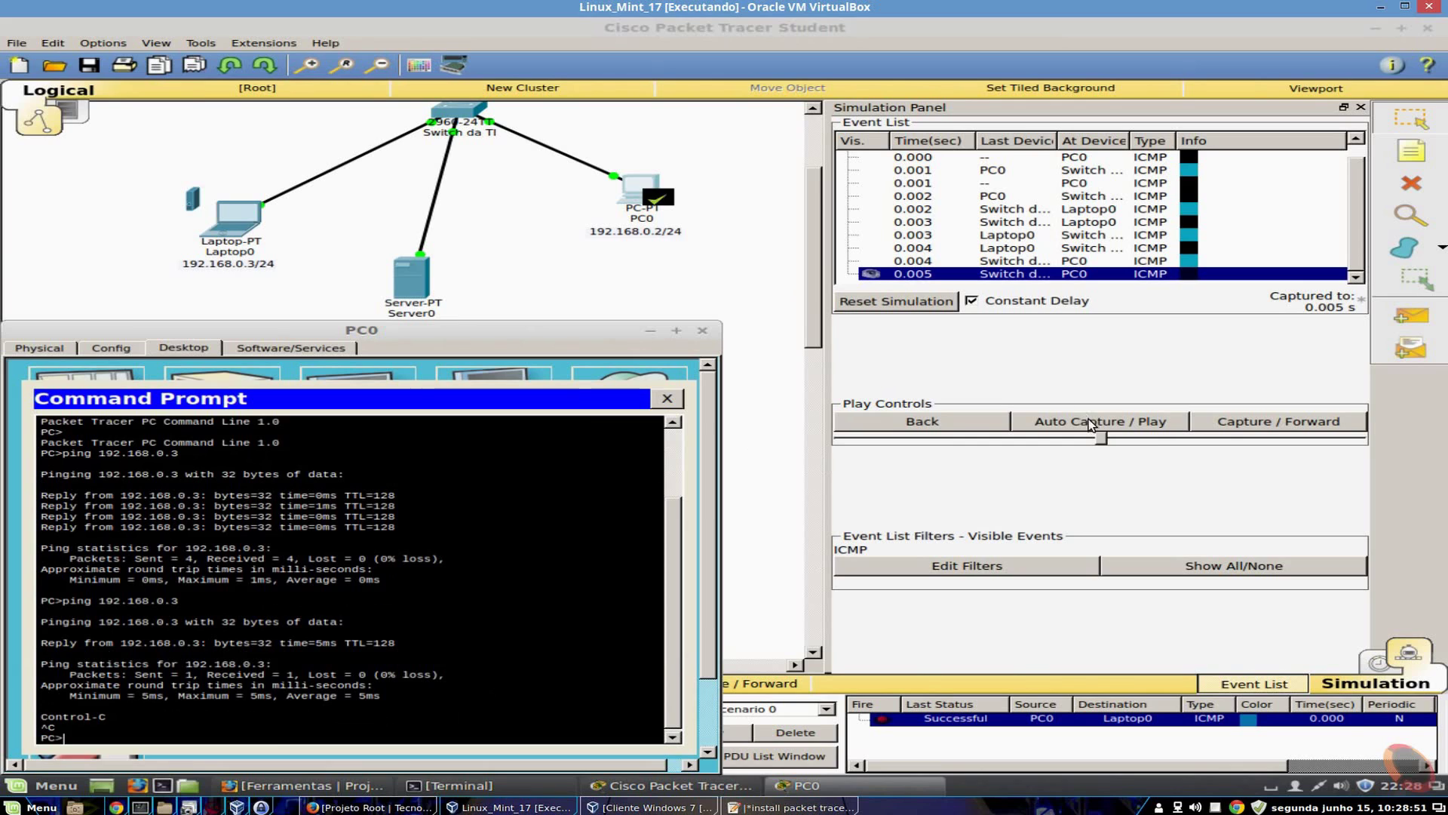
pyautogui.click(973, 424)
pyautogui.click(974, 424)
pyautogui.click(973, 424)
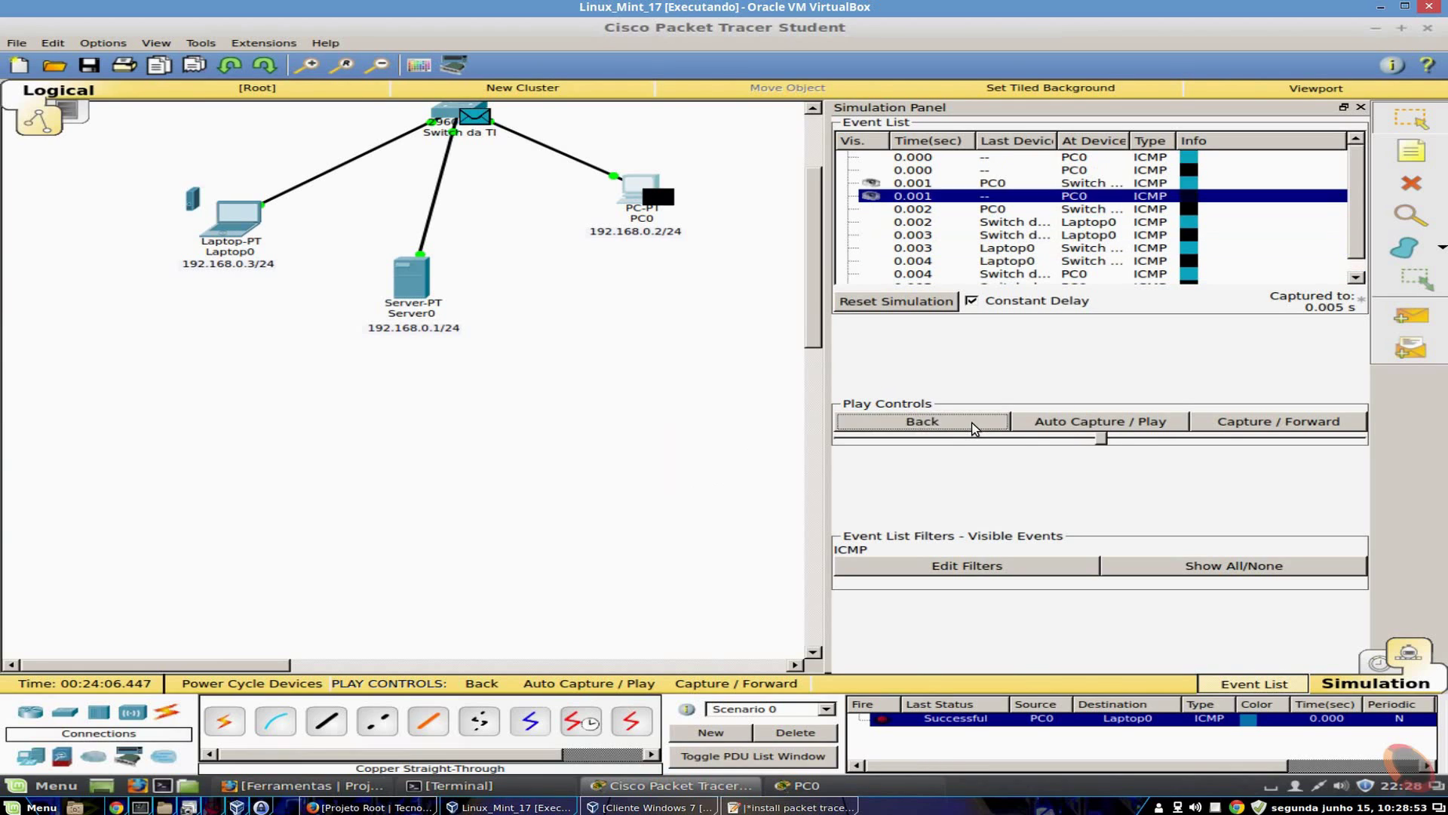
pyautogui.click(974, 424)
pyautogui.click(953, 301)
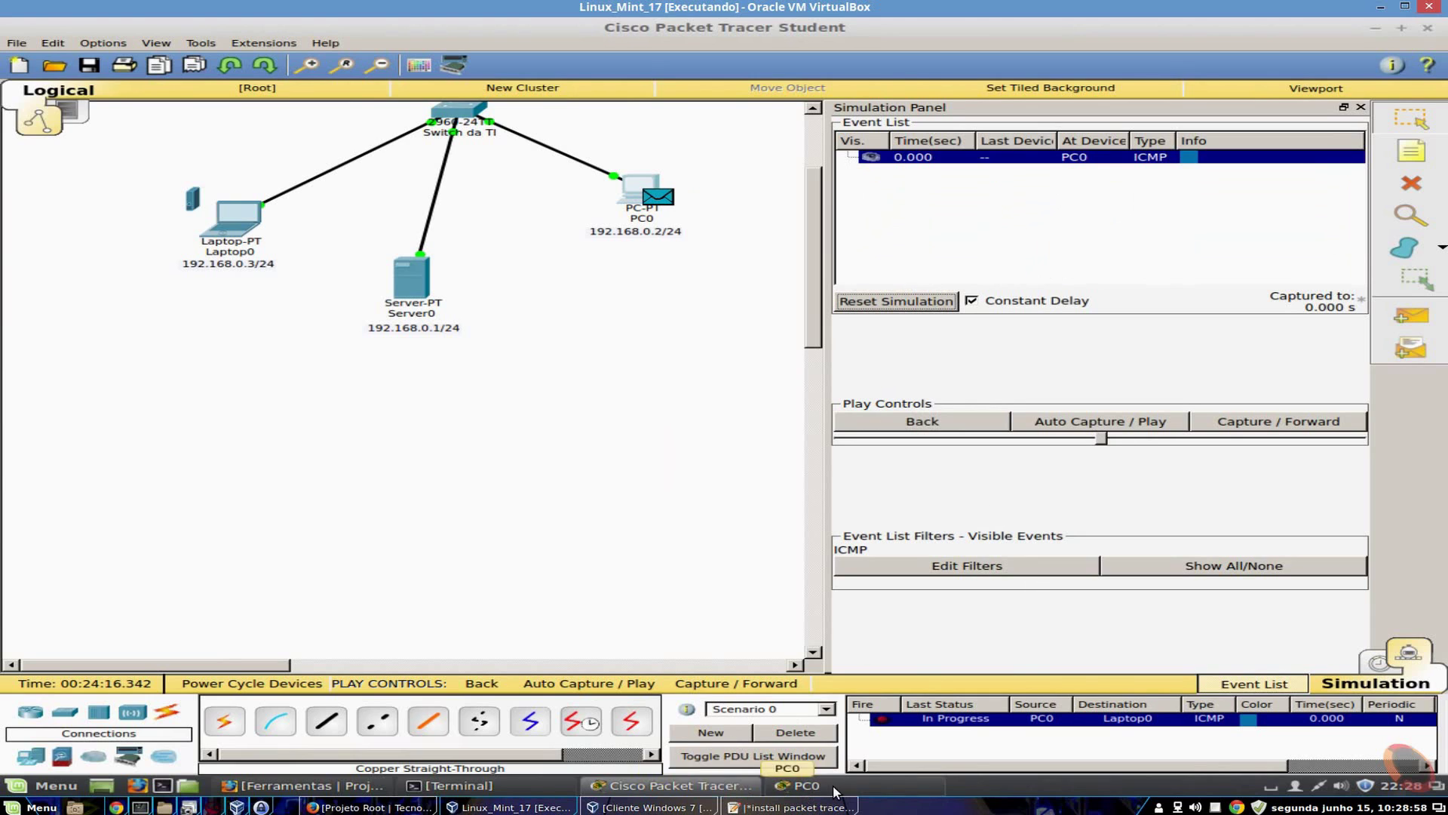
# Start automatic capture of the simulation and rerun ping 192.168.0.3 from PC0's command prompt.
pyautogui.click(801, 786)
pyautogui.click(1109, 422)
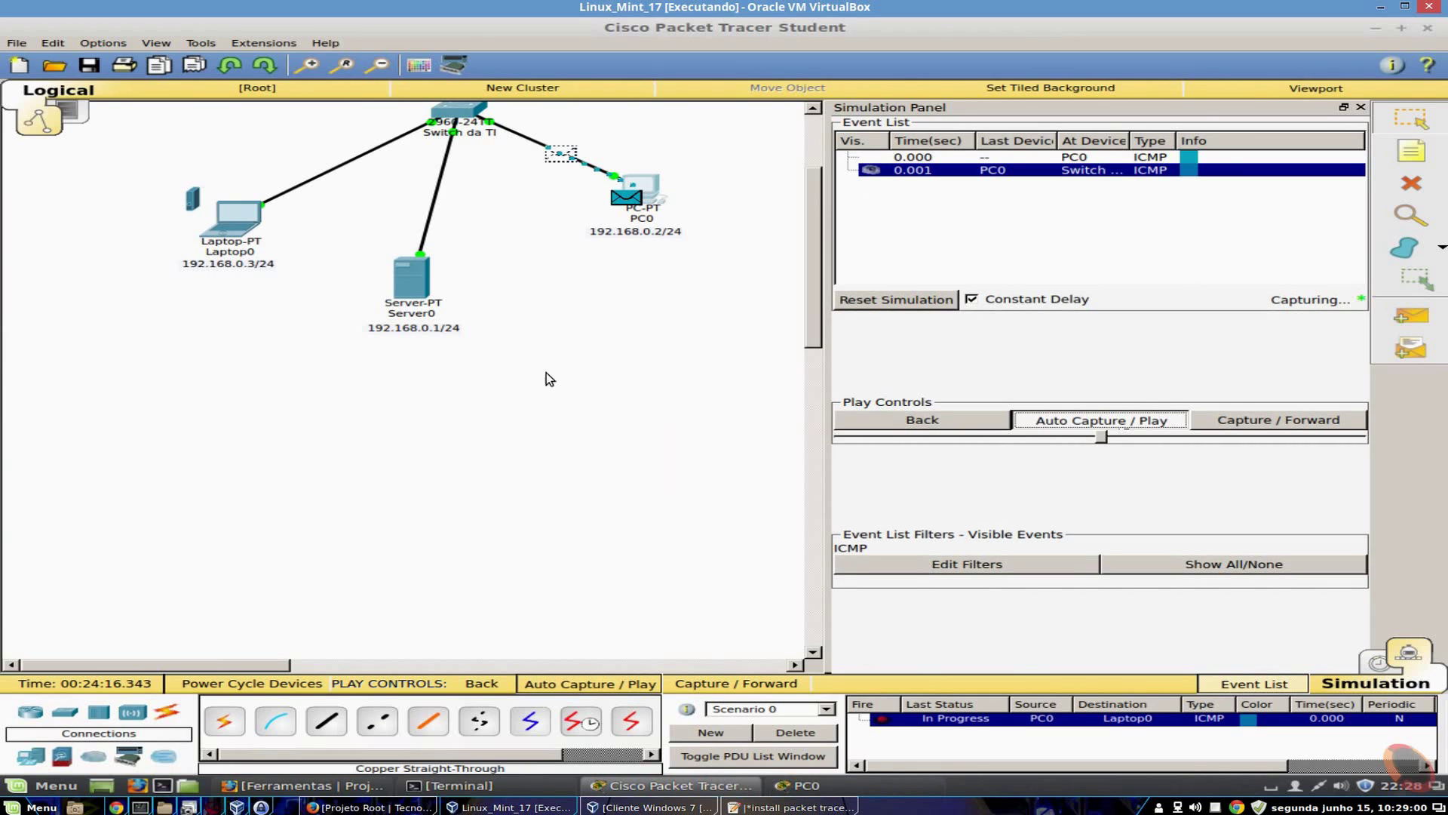
pyautogui.click(801, 785)
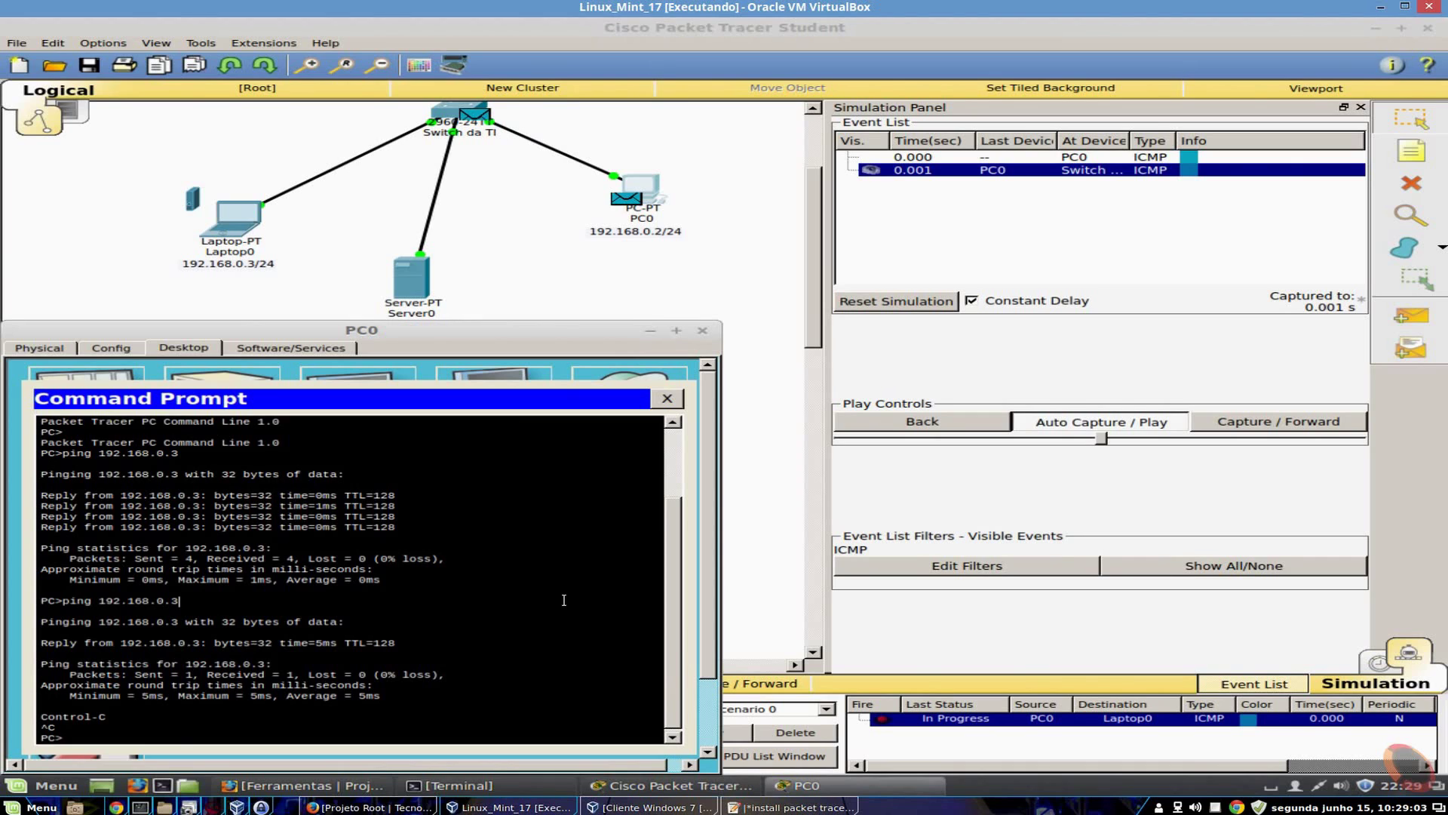
pyautogui.press('Return')
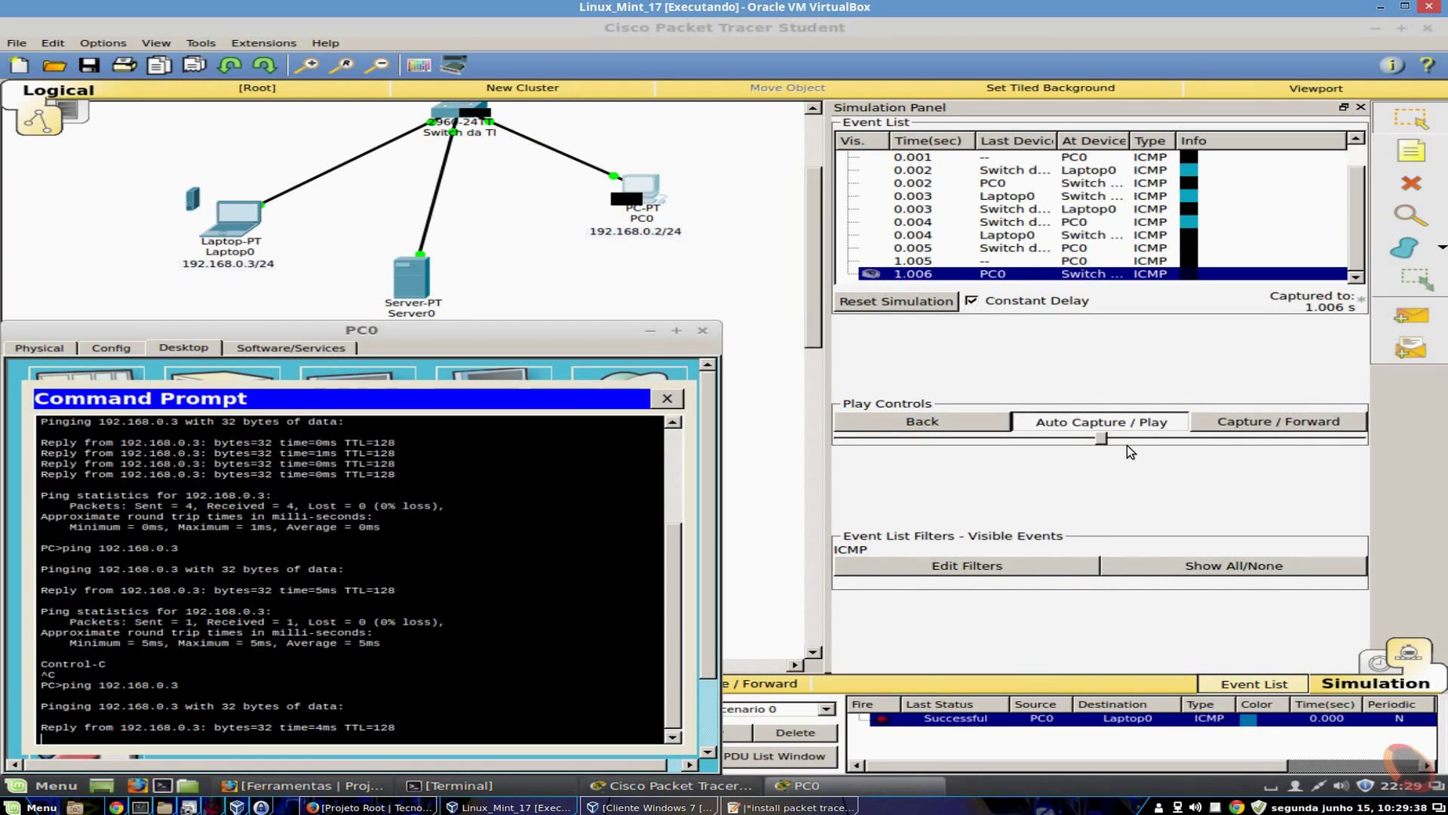
# Speed up the automatic playback and follow the ping in PC0's command prompt until it completes.
pyautogui.click(1156, 443)
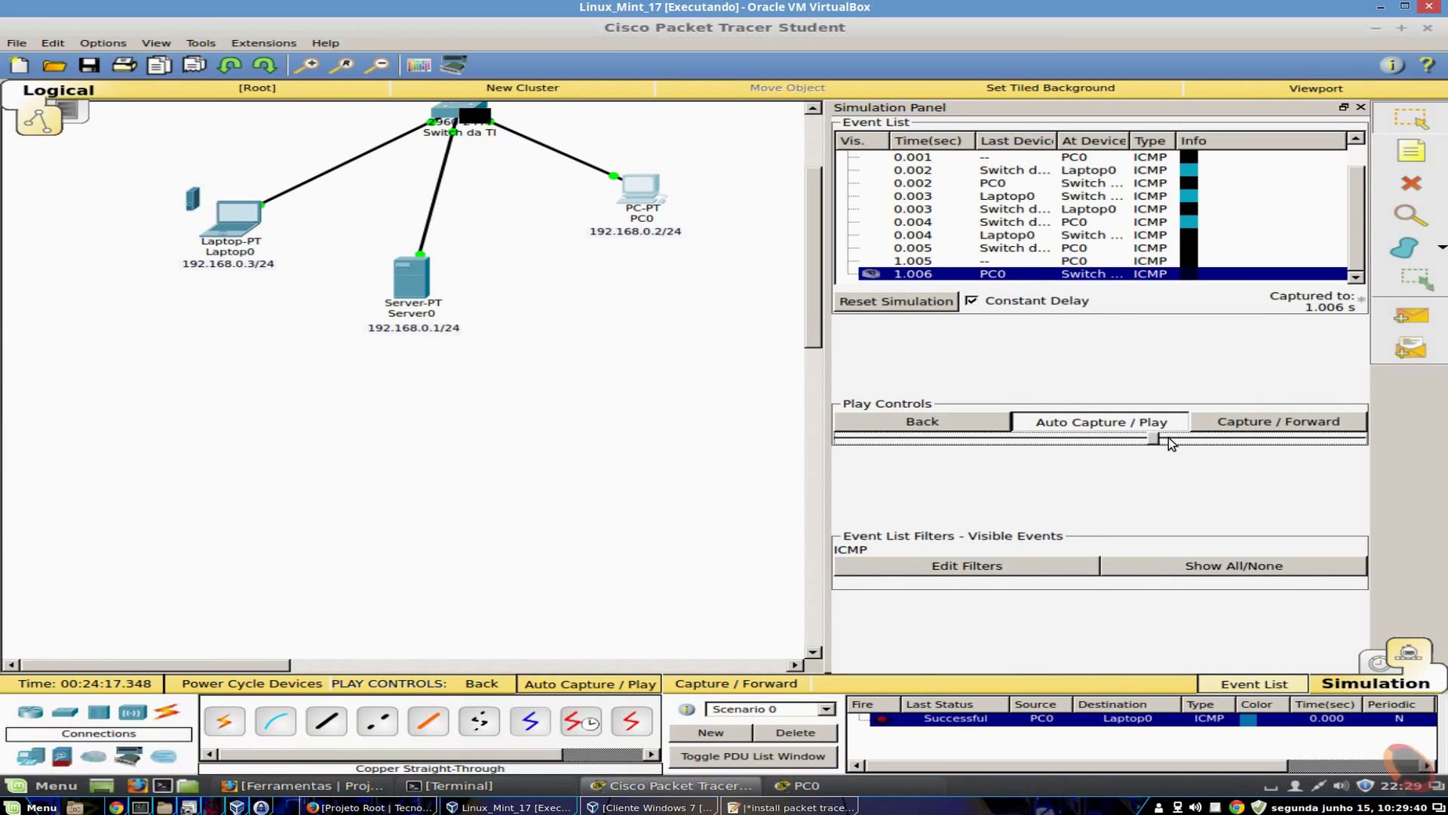
pyautogui.click(785, 790)
pyautogui.click(1283, 440)
pyautogui.click(800, 785)
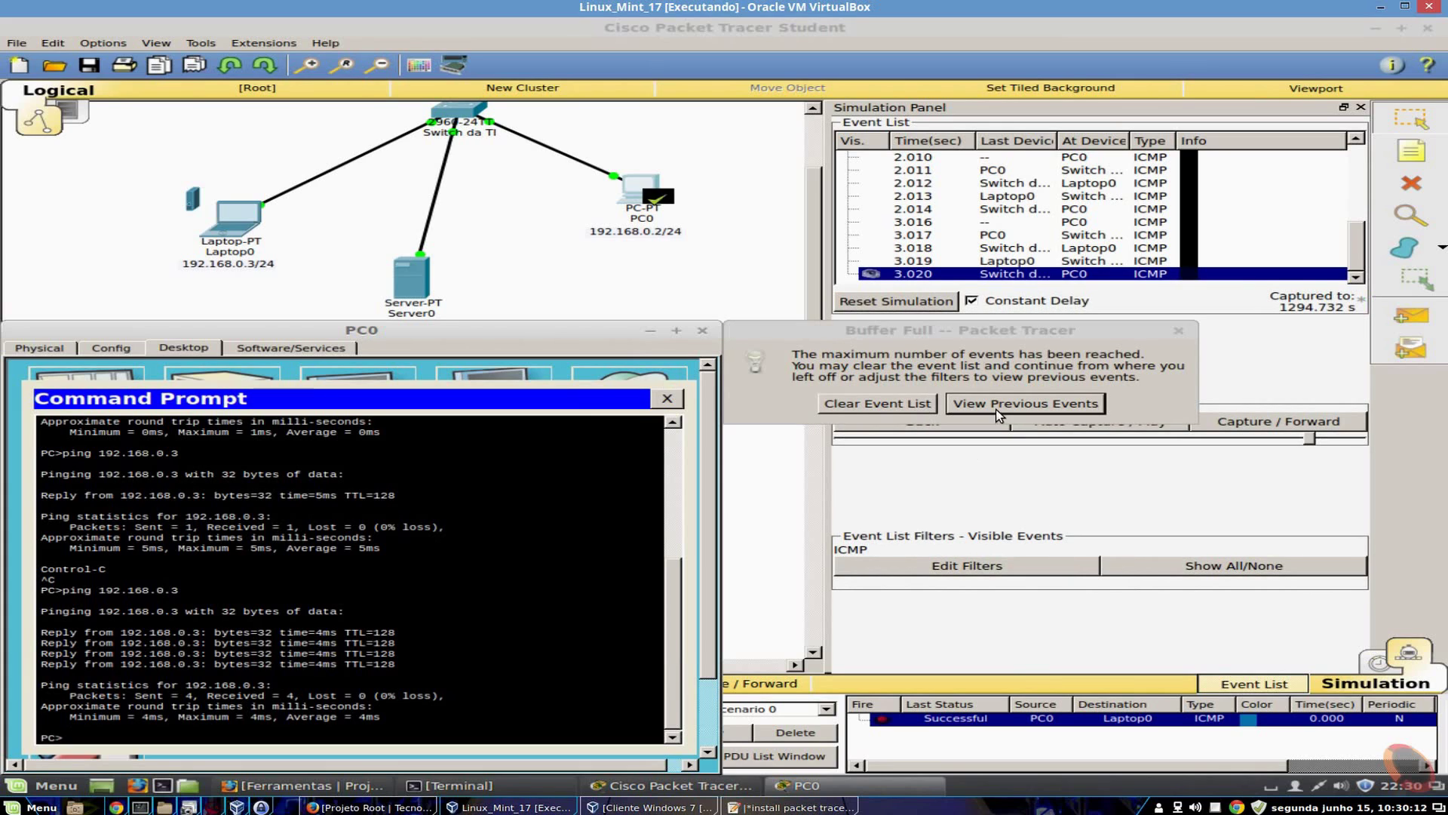
# Clear the full event list and return to Realtime mode with the whole topology in view.
pyautogui.click(916, 408)
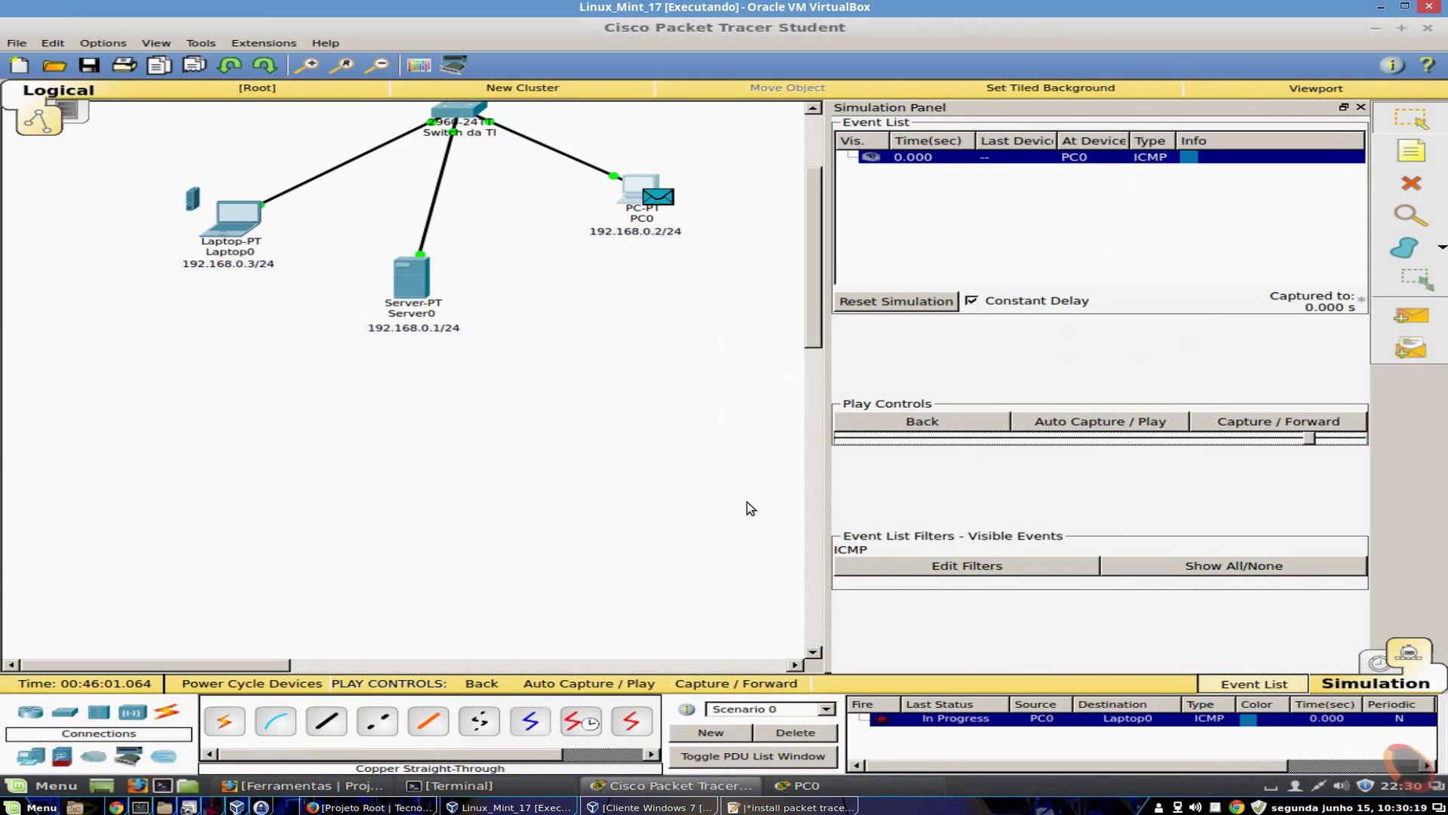
pyautogui.click(1369, 667)
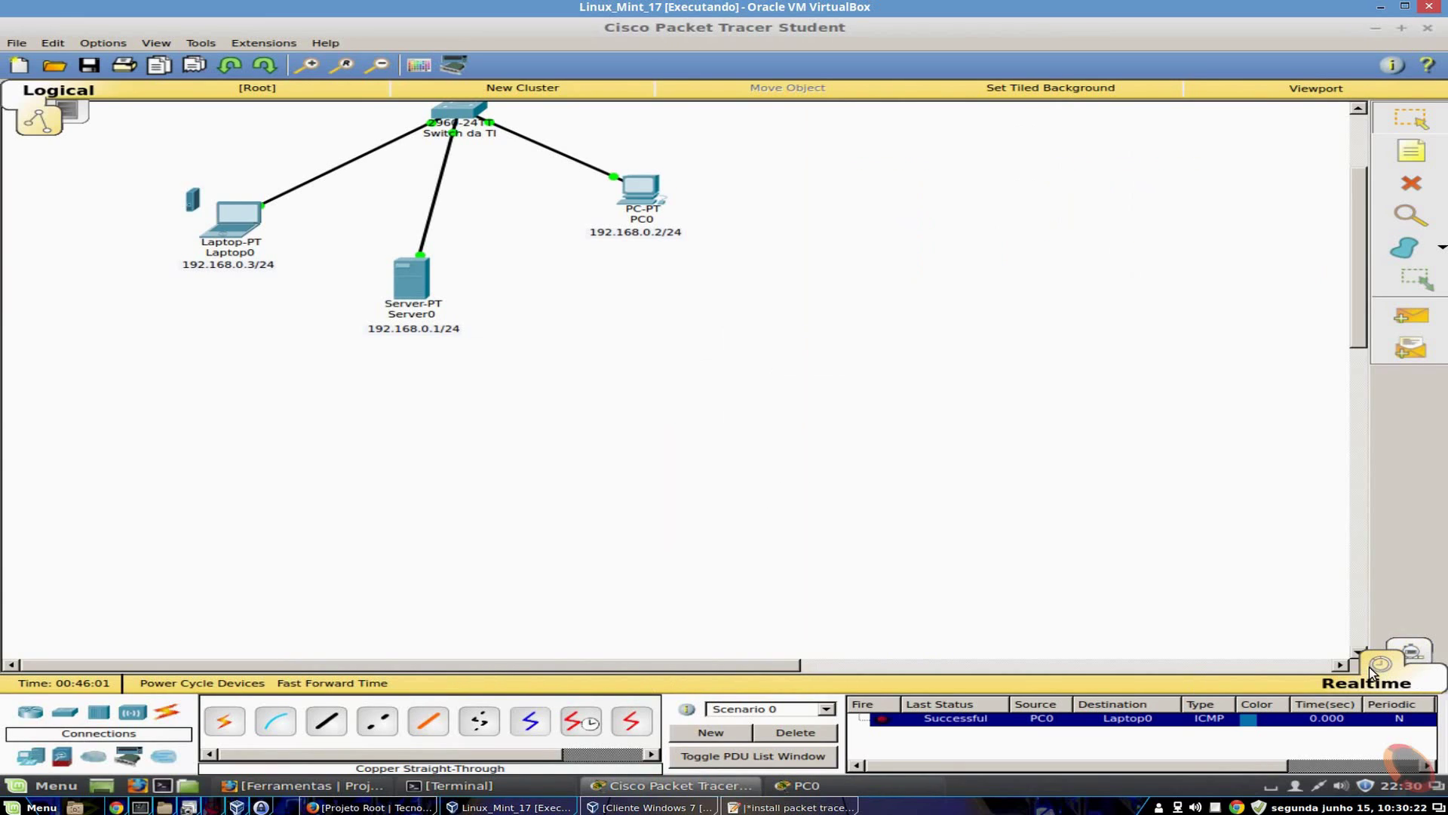
pyautogui.moveTo(1356, 224); pyautogui.dragTo(1360, 166)
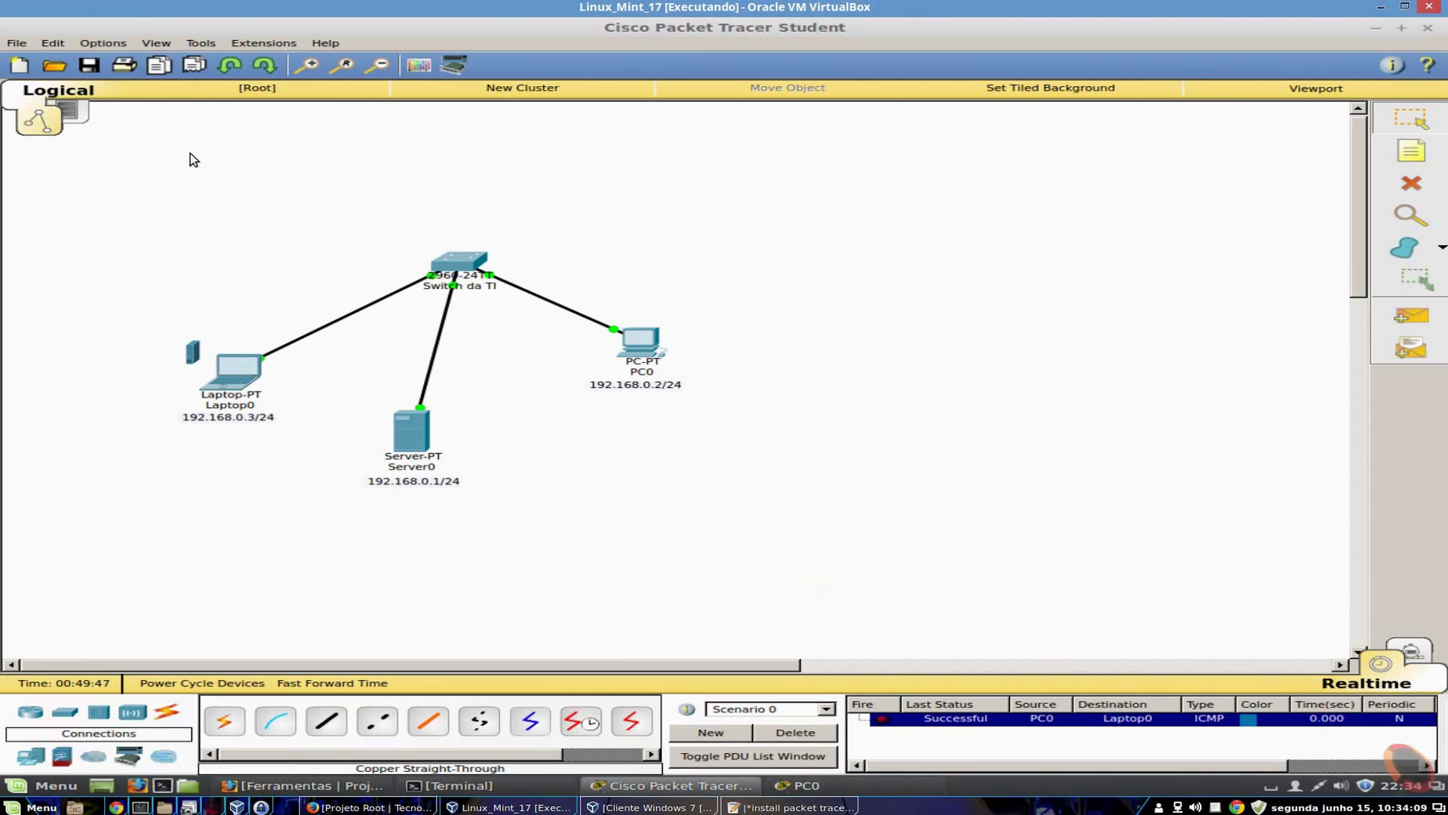
# Open the network file projeto.pkt from the /tmp folder, discarding the unsaved changes in the current network.
pyautogui.click(17, 43)
pyautogui.click(34, 76)
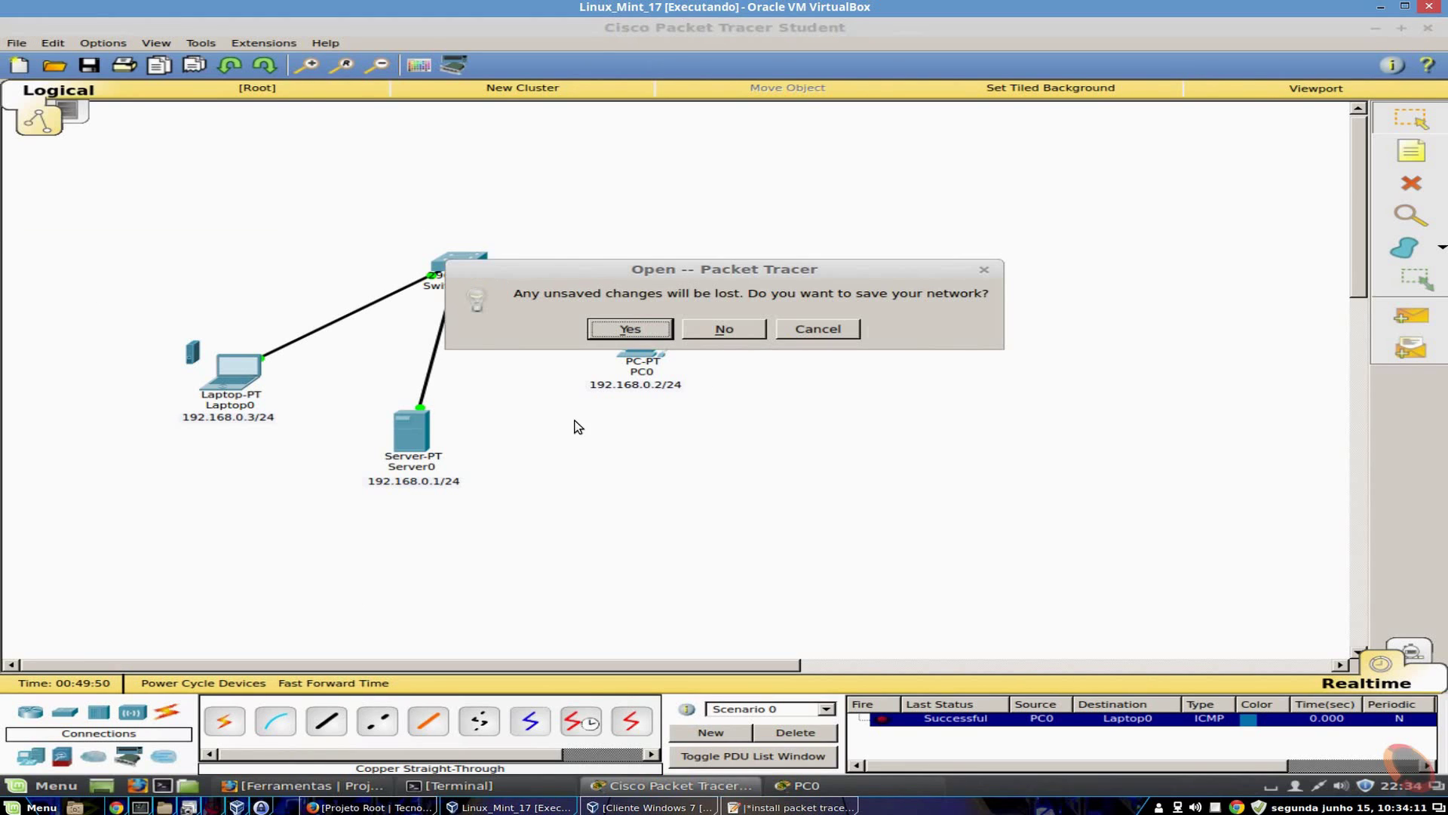
pyautogui.click(724, 328)
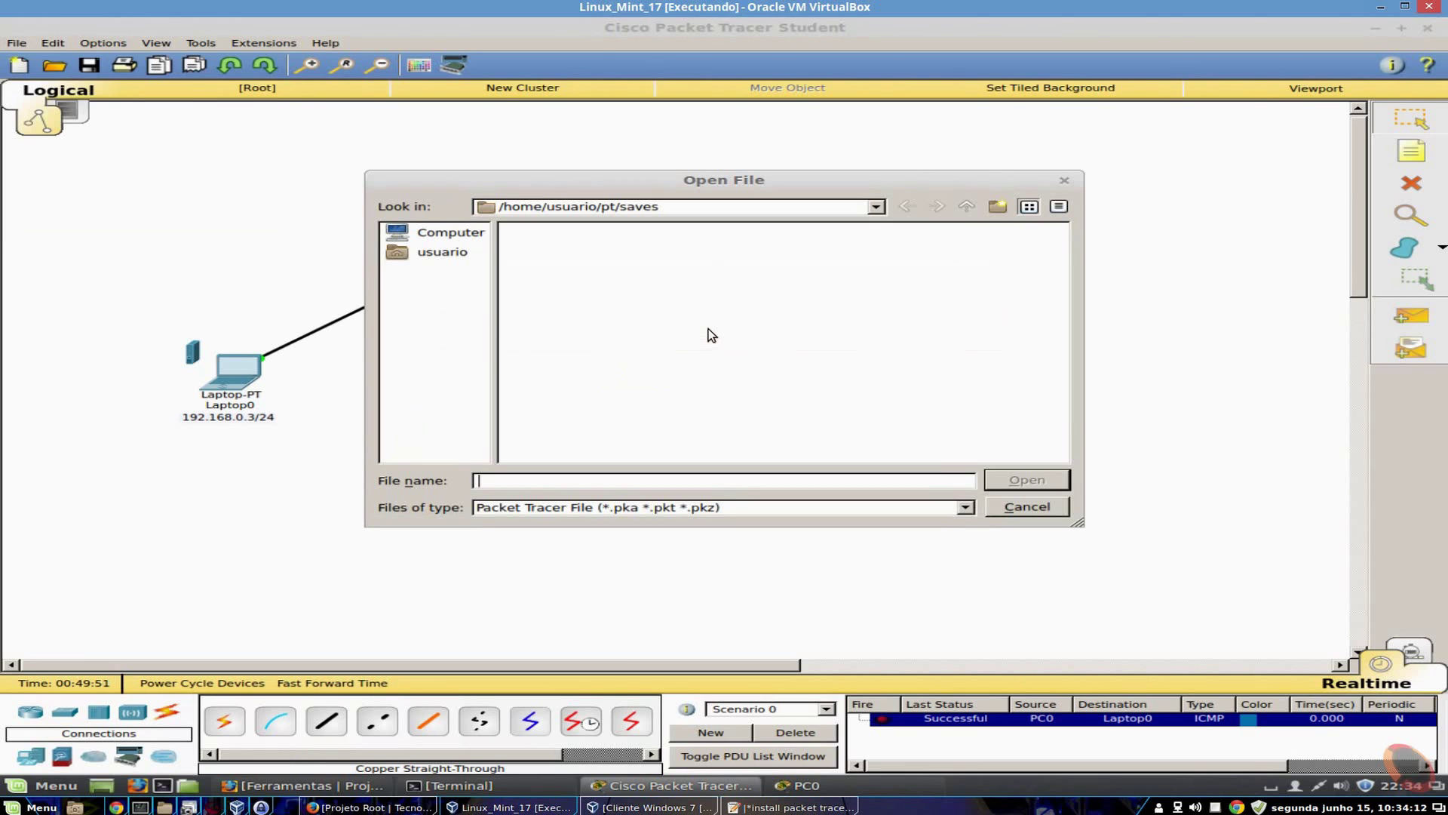
pyautogui.click(440, 253)
pyautogui.click(450, 232)
pyautogui.doubleClick(528, 233)
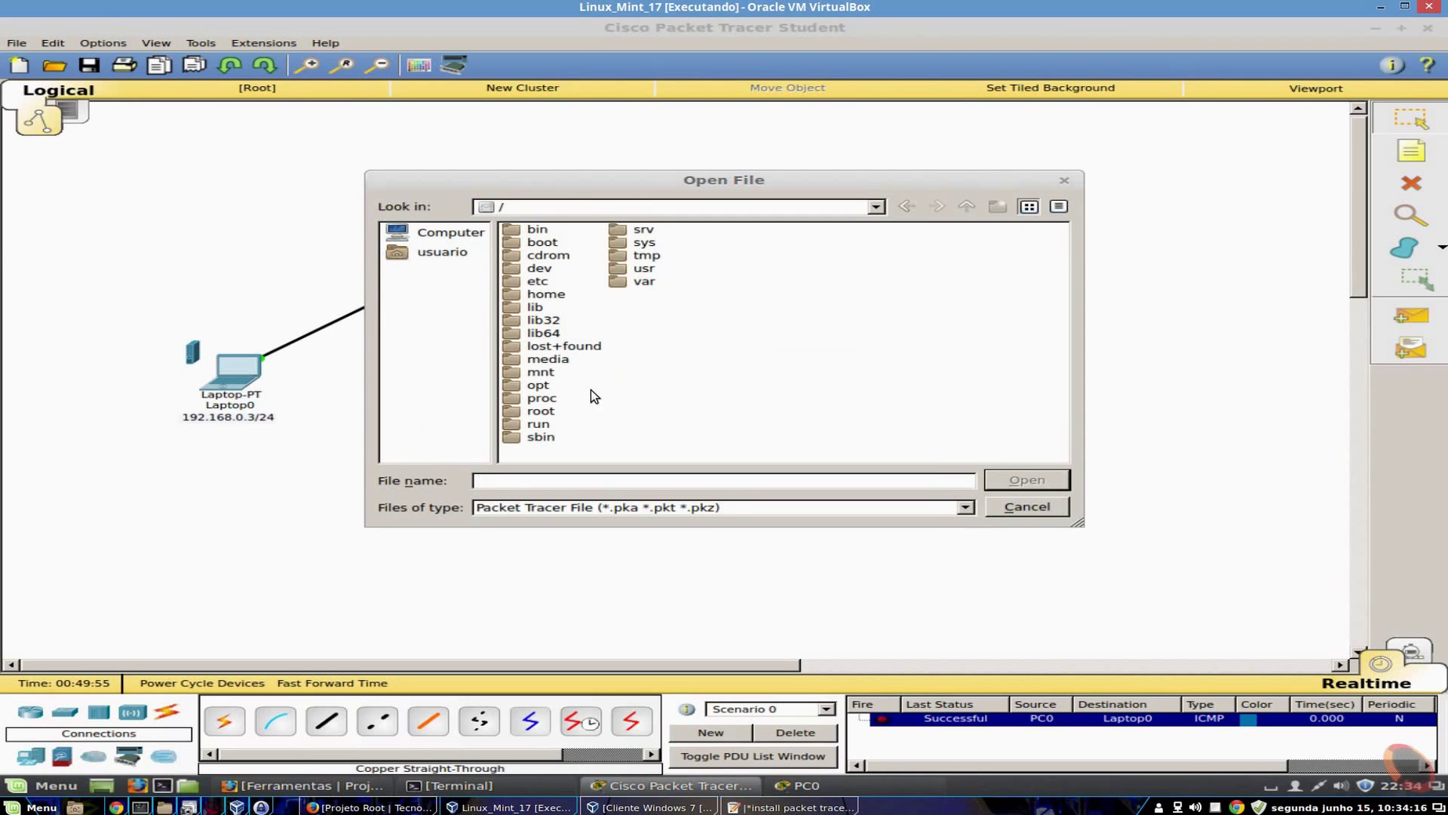
pyautogui.doubleClick(646, 255)
pyautogui.click(547, 310)
pyautogui.click(1027, 480)
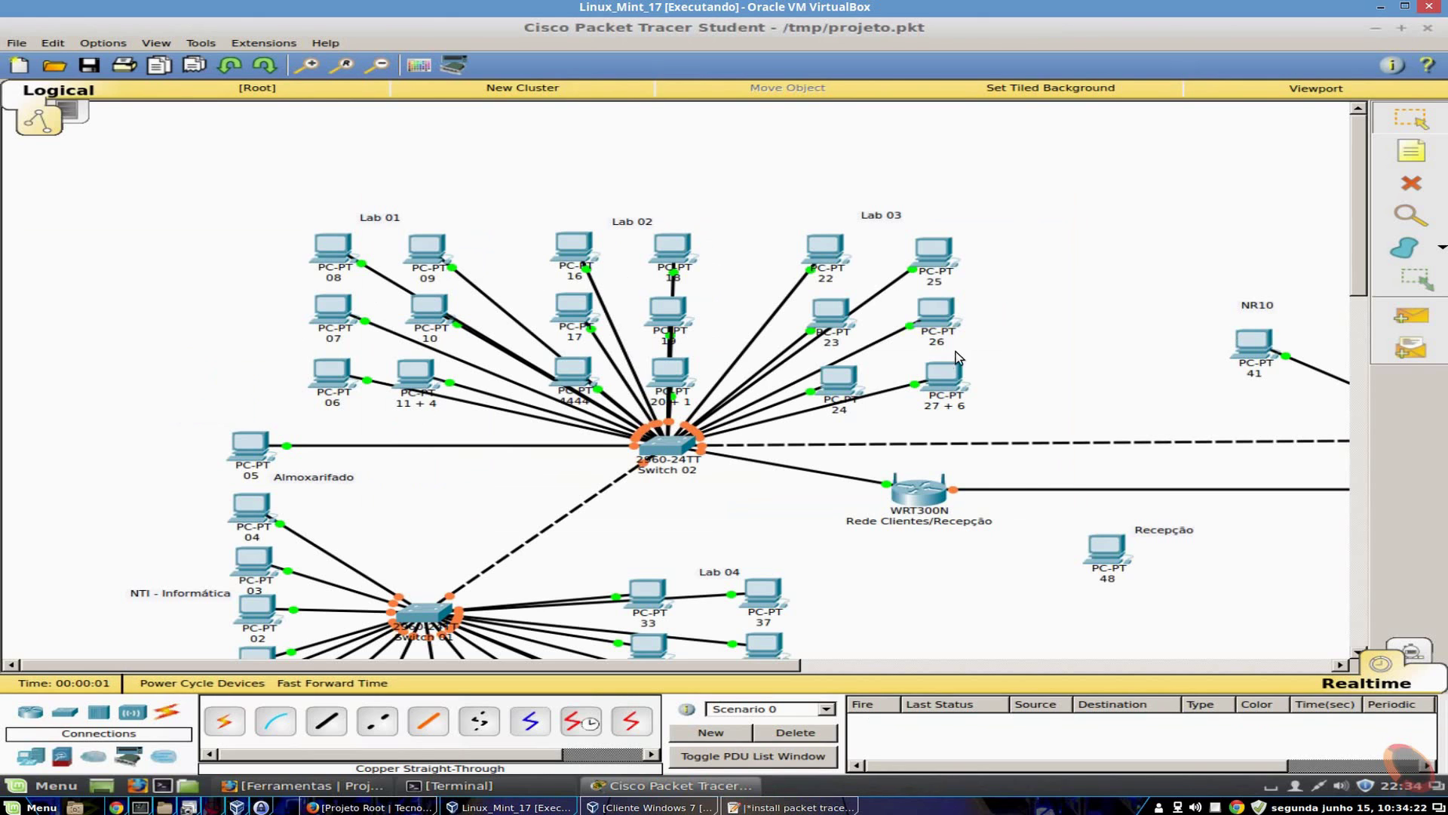
# Examine the whole projeto.pkt topology, from the labs and switches down to the servers, zooming out to fit it.
pyautogui.scroll(-10, 1030, 329)
pyautogui.scroll(10, 1031, 329)
pyautogui.scroll(-5, 1033, 335)
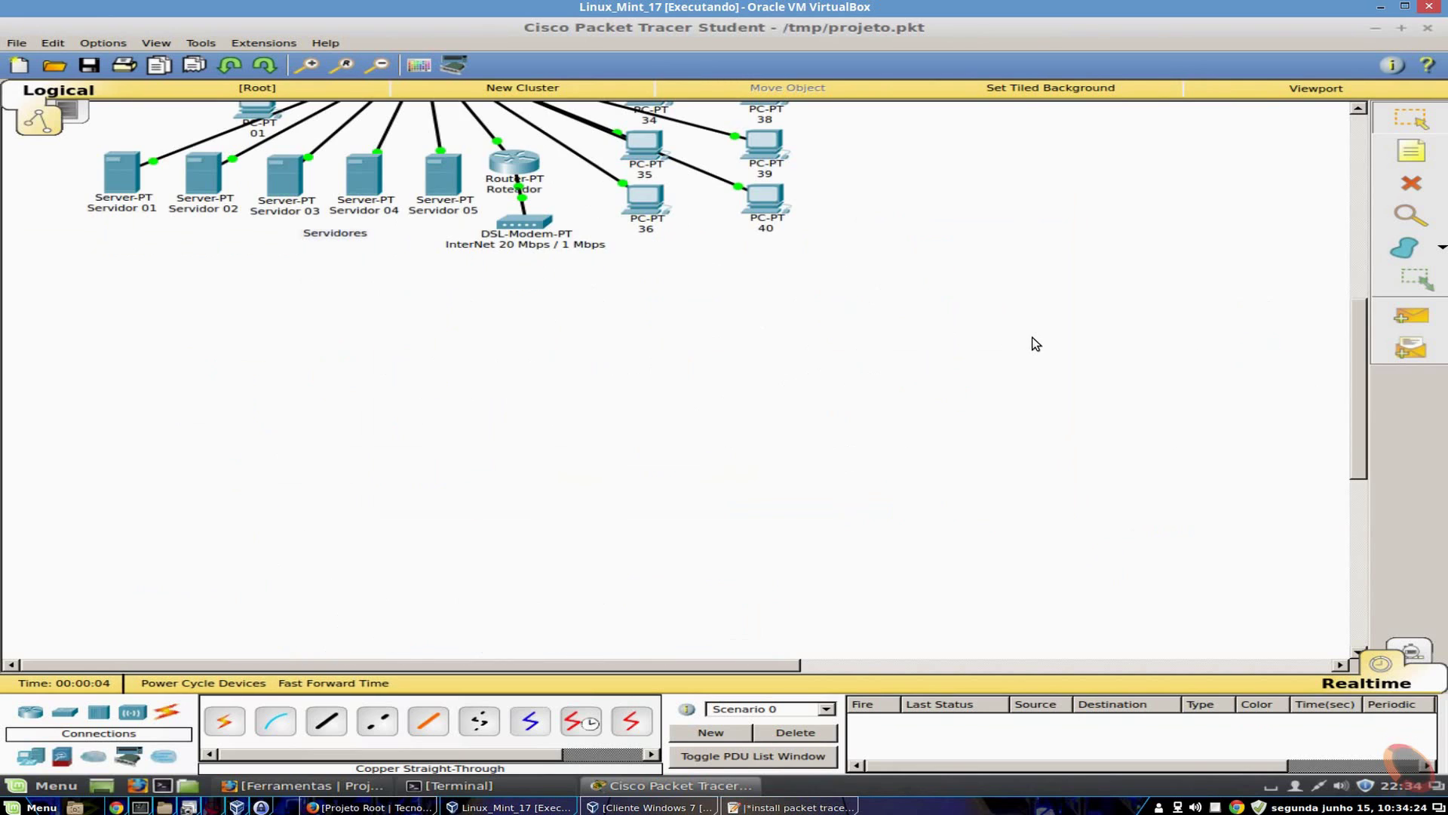
pyautogui.moveTo(1362, 360); pyautogui.dragTo(1362, 249)
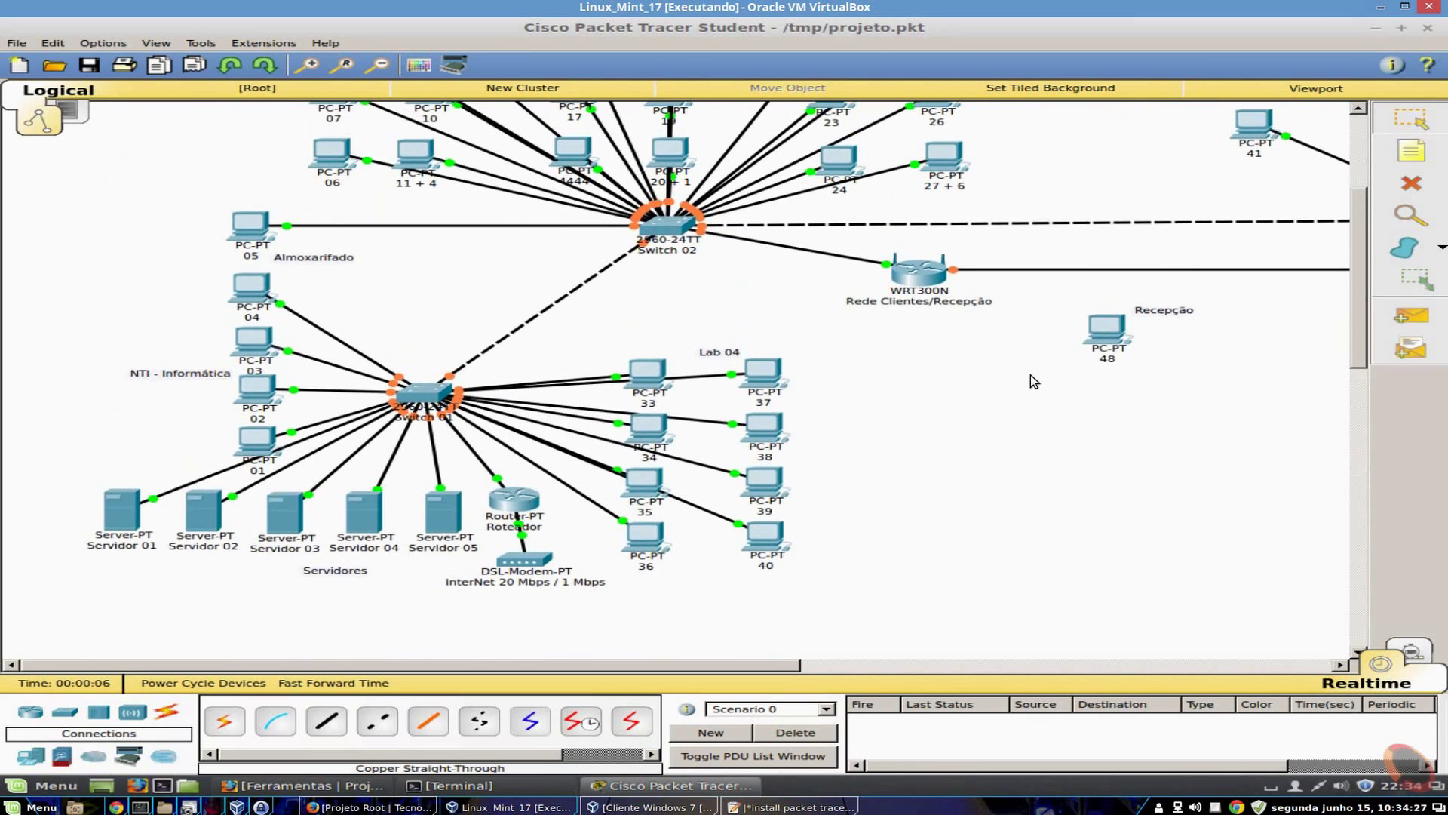
pyautogui.scroll(-10, 1197, 421)
pyautogui.moveTo(1359, 430); pyautogui.dragTo(1114, 142)
pyautogui.click(379, 67)
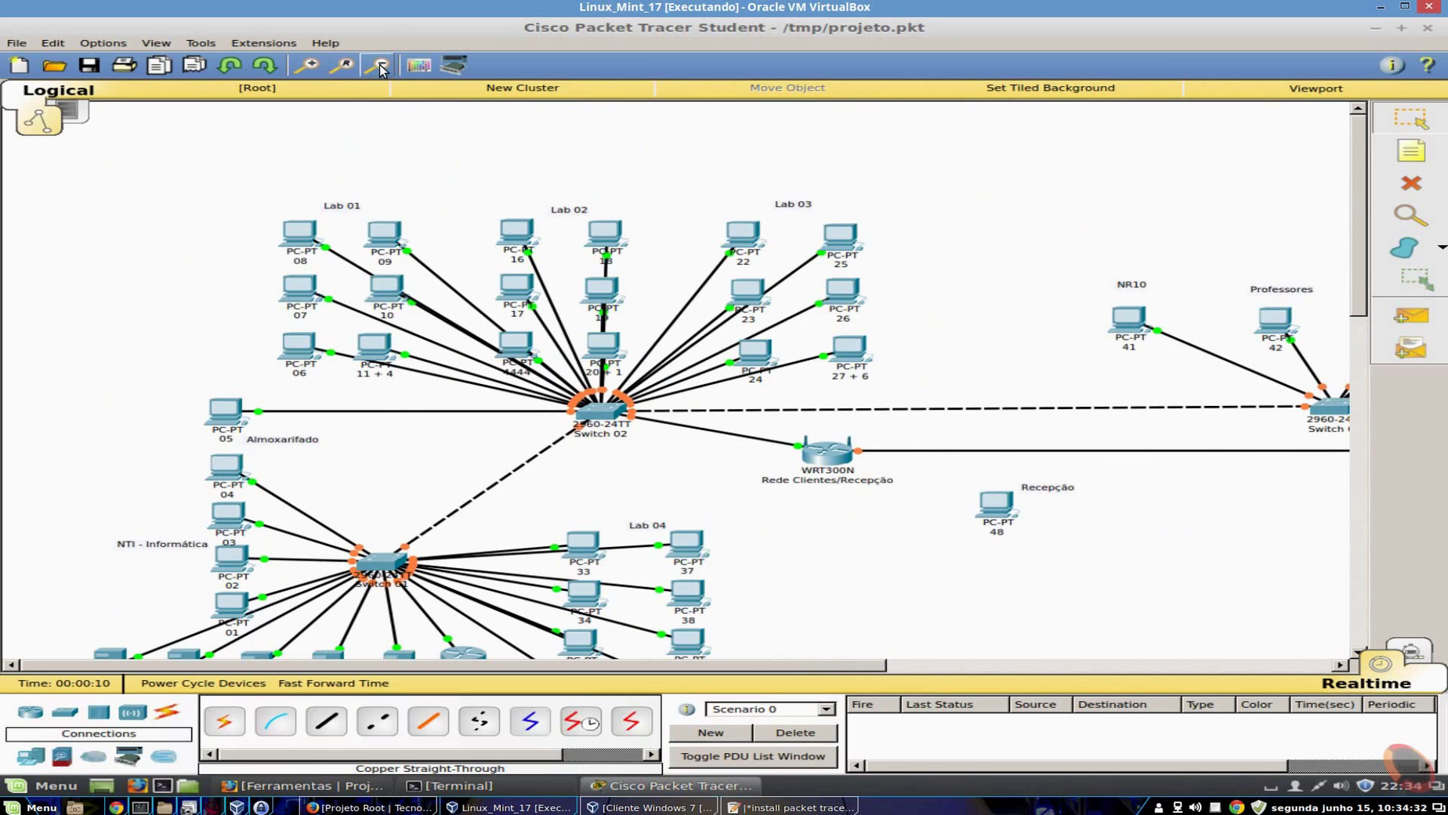
pyautogui.click(379, 66)
pyautogui.click(380, 66)
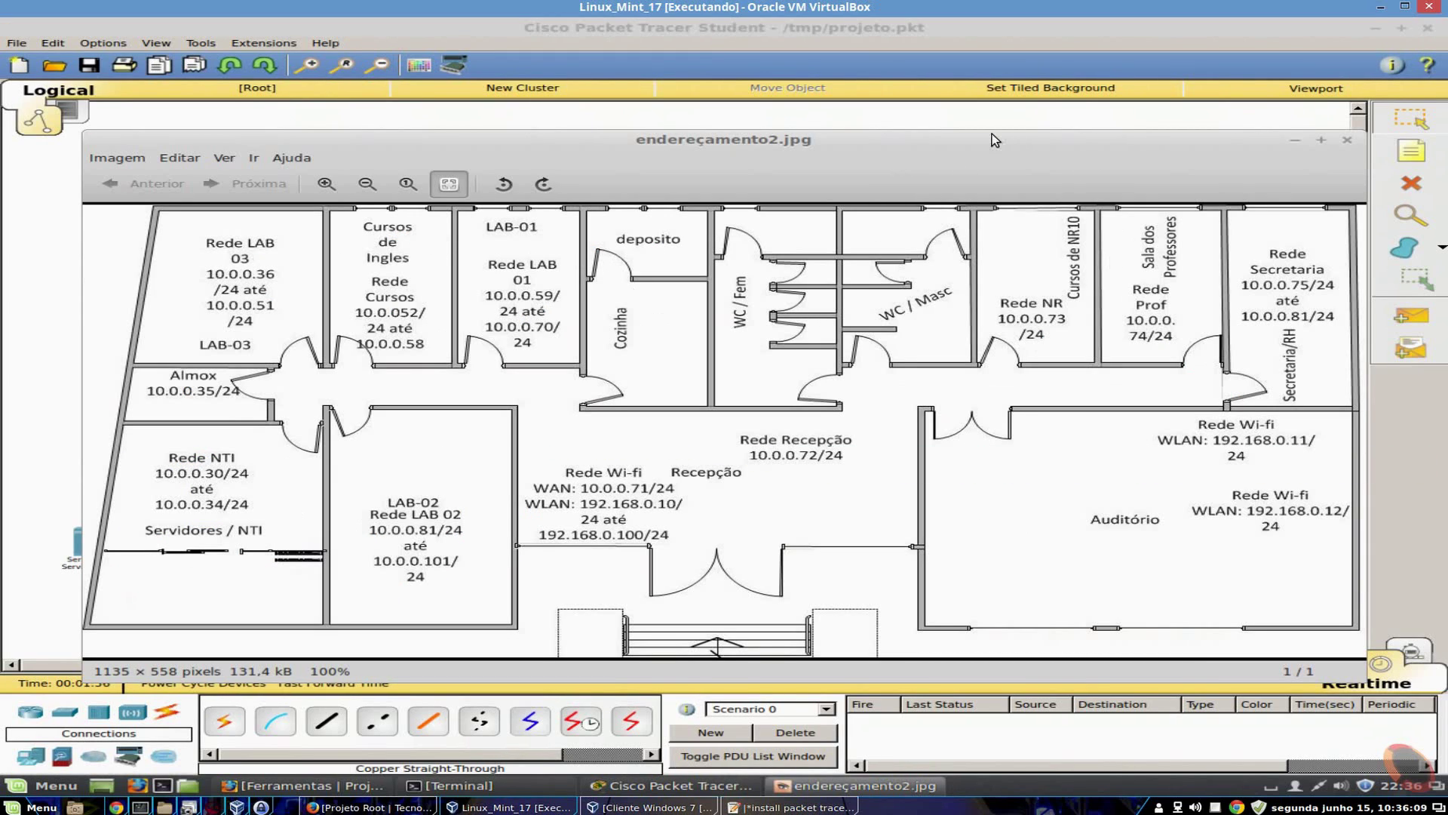
# Compare the addressing floor plan in endereçamento2.jpg with the network topology, then bring the topology back to the front.
pyautogui.moveTo(993, 136); pyautogui.dragTo(967, 111)
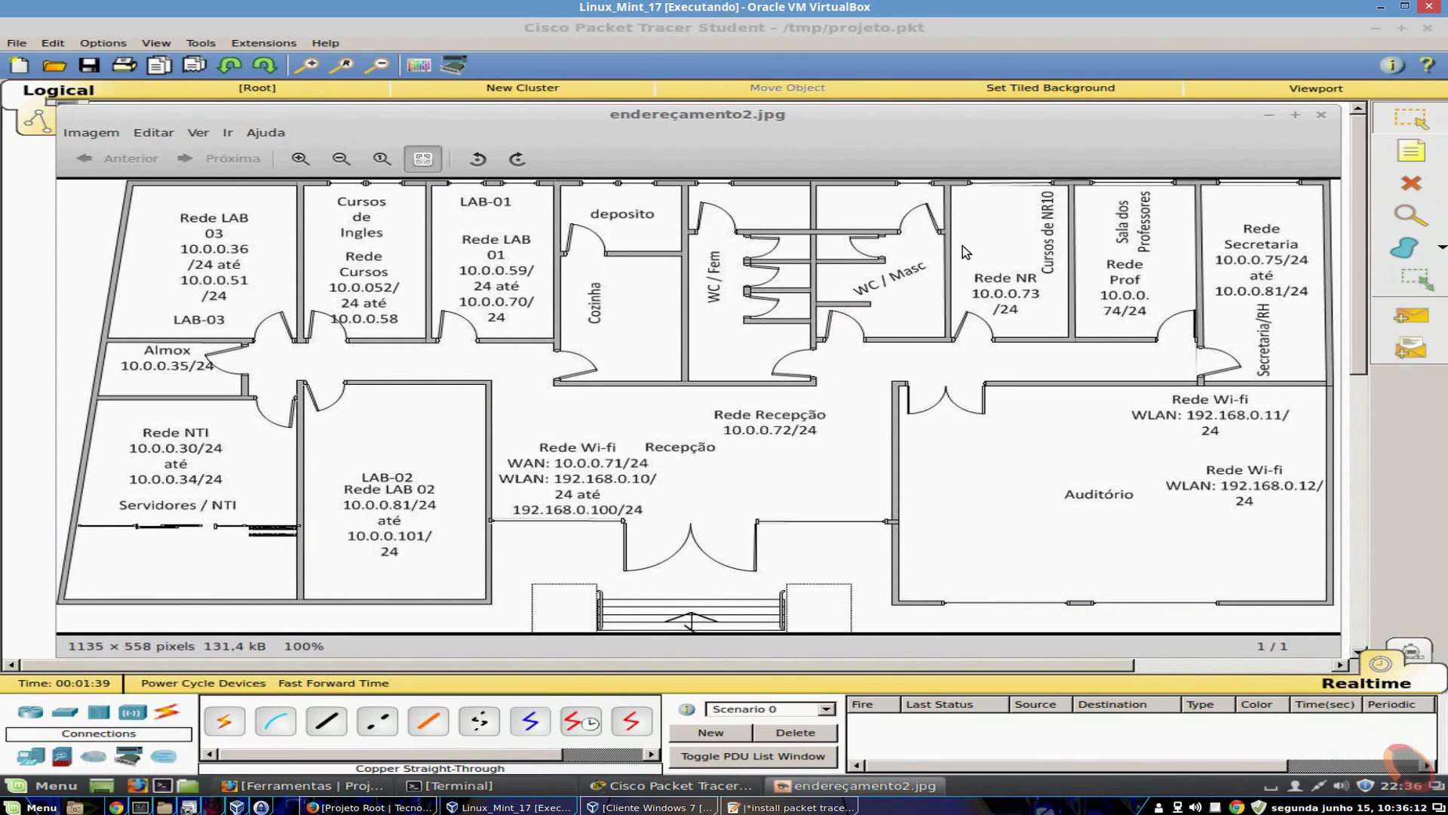
pyautogui.moveTo(581, 124); pyautogui.dragTo(1014, 132)
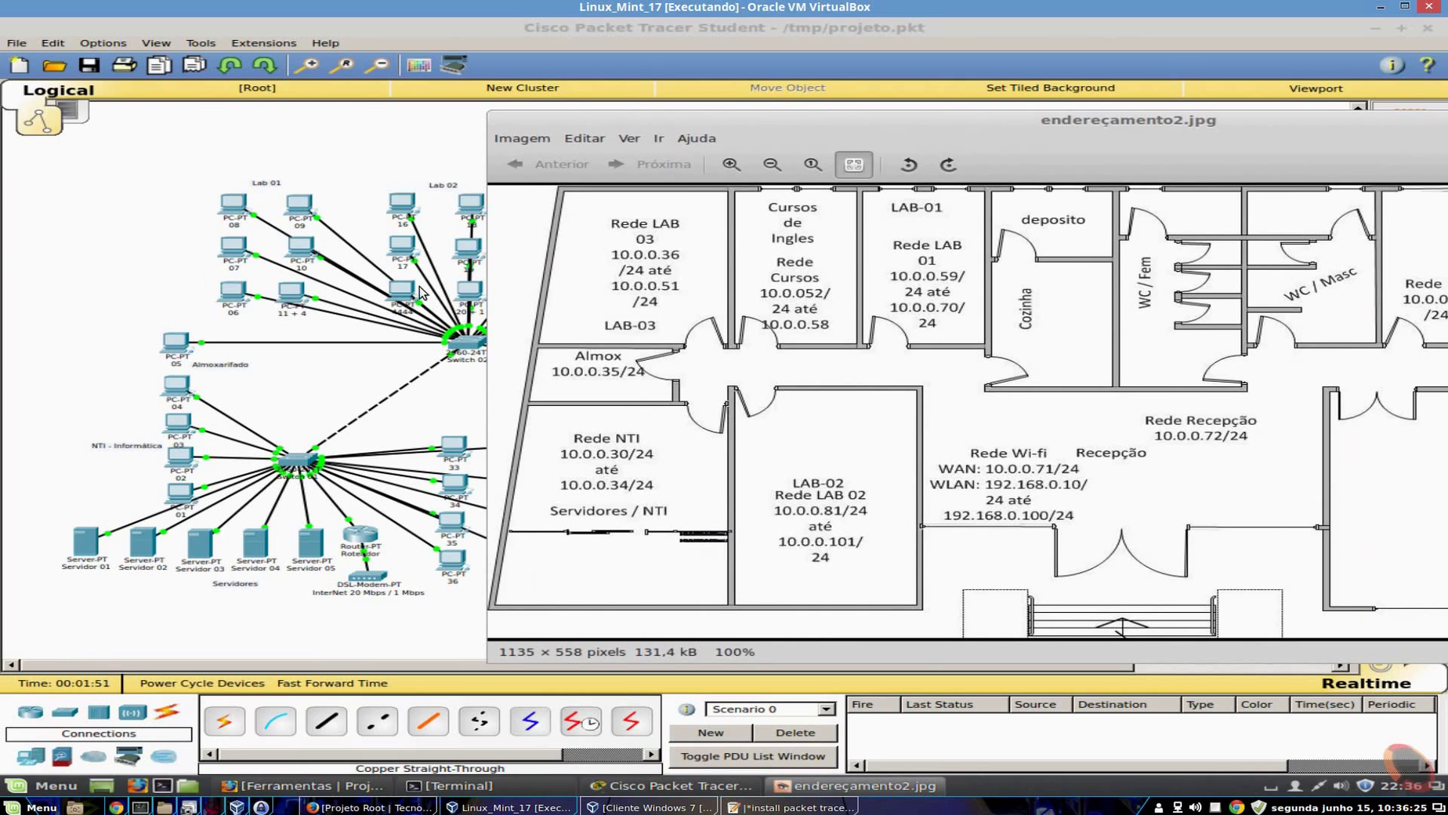
pyautogui.moveTo(829, 133); pyautogui.dragTo(916, 110)
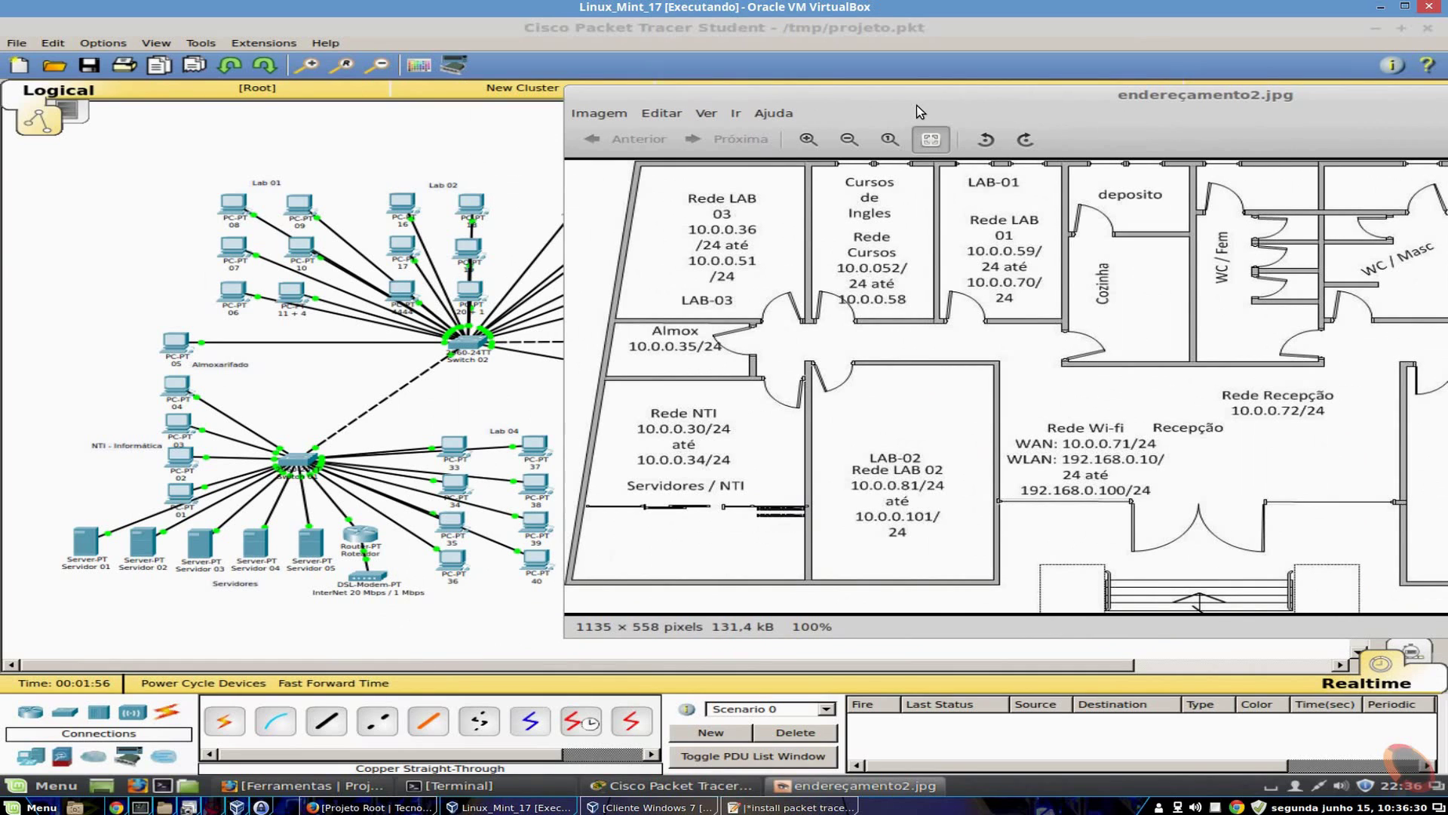
pyautogui.moveTo(882, 104); pyautogui.dragTo(666, 123)
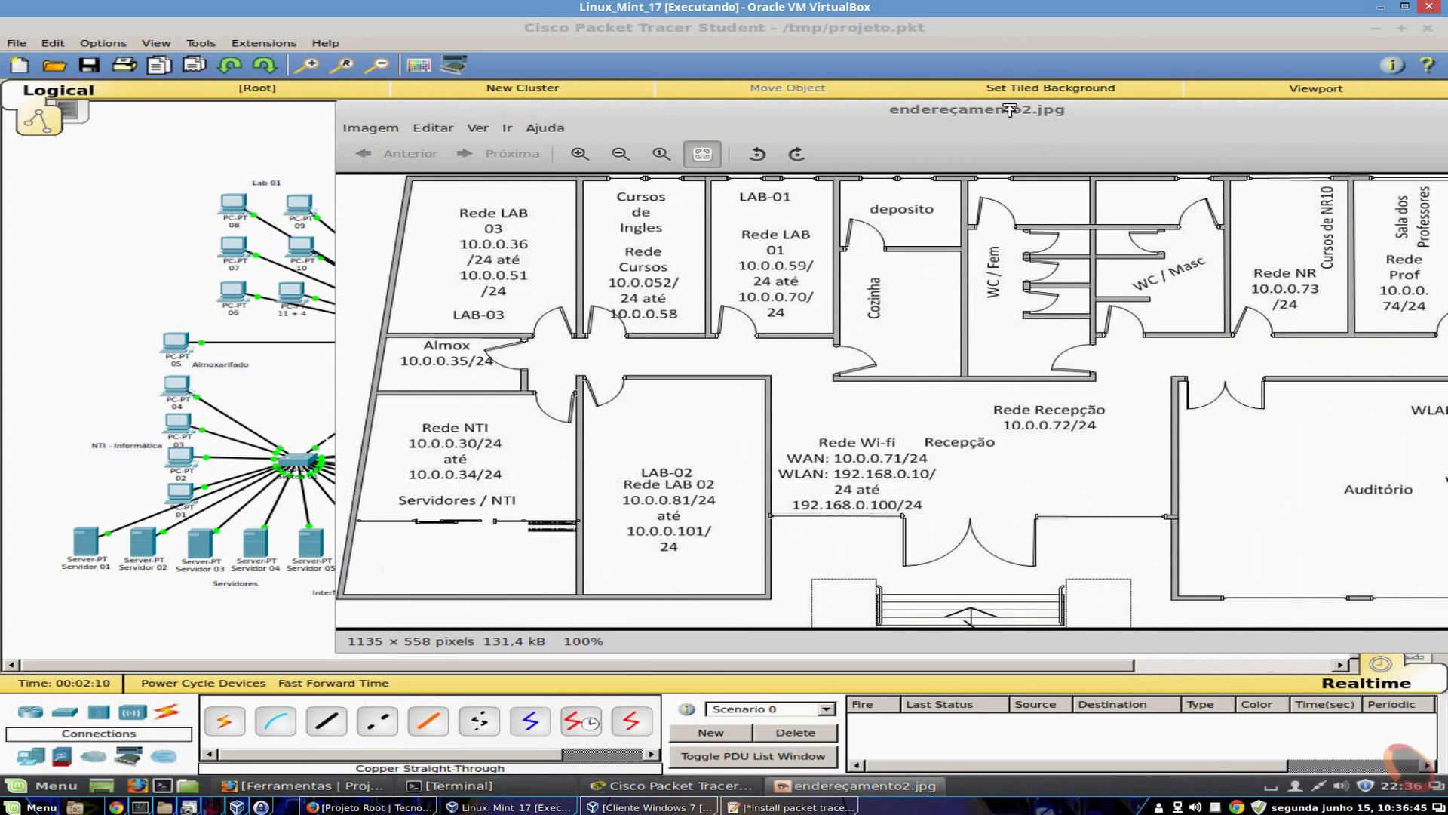
pyautogui.moveTo(662, 116); pyautogui.dragTo(156, 101)
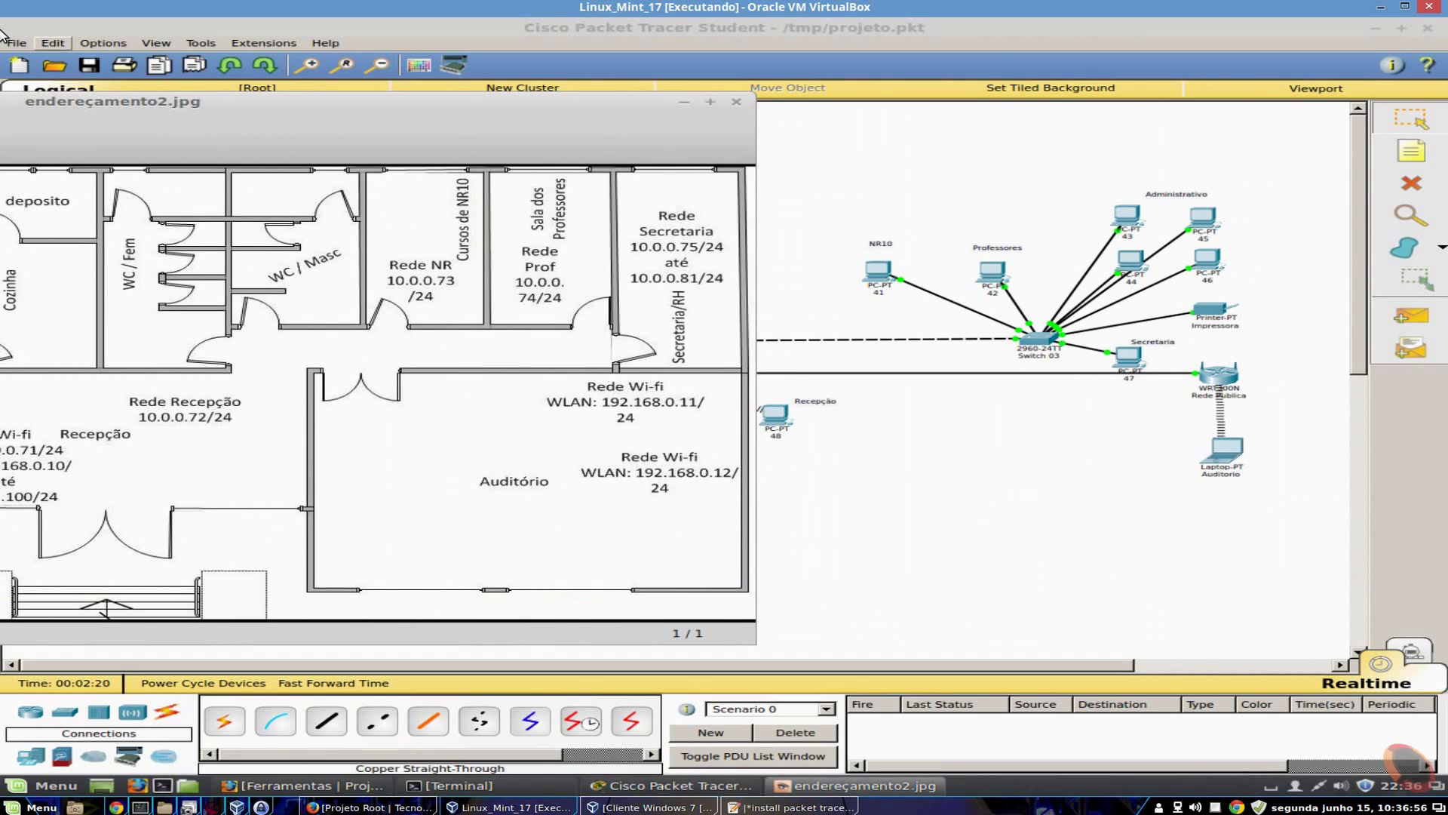
pyautogui.moveTo(469, 103); pyautogui.dragTo(1443, 79)
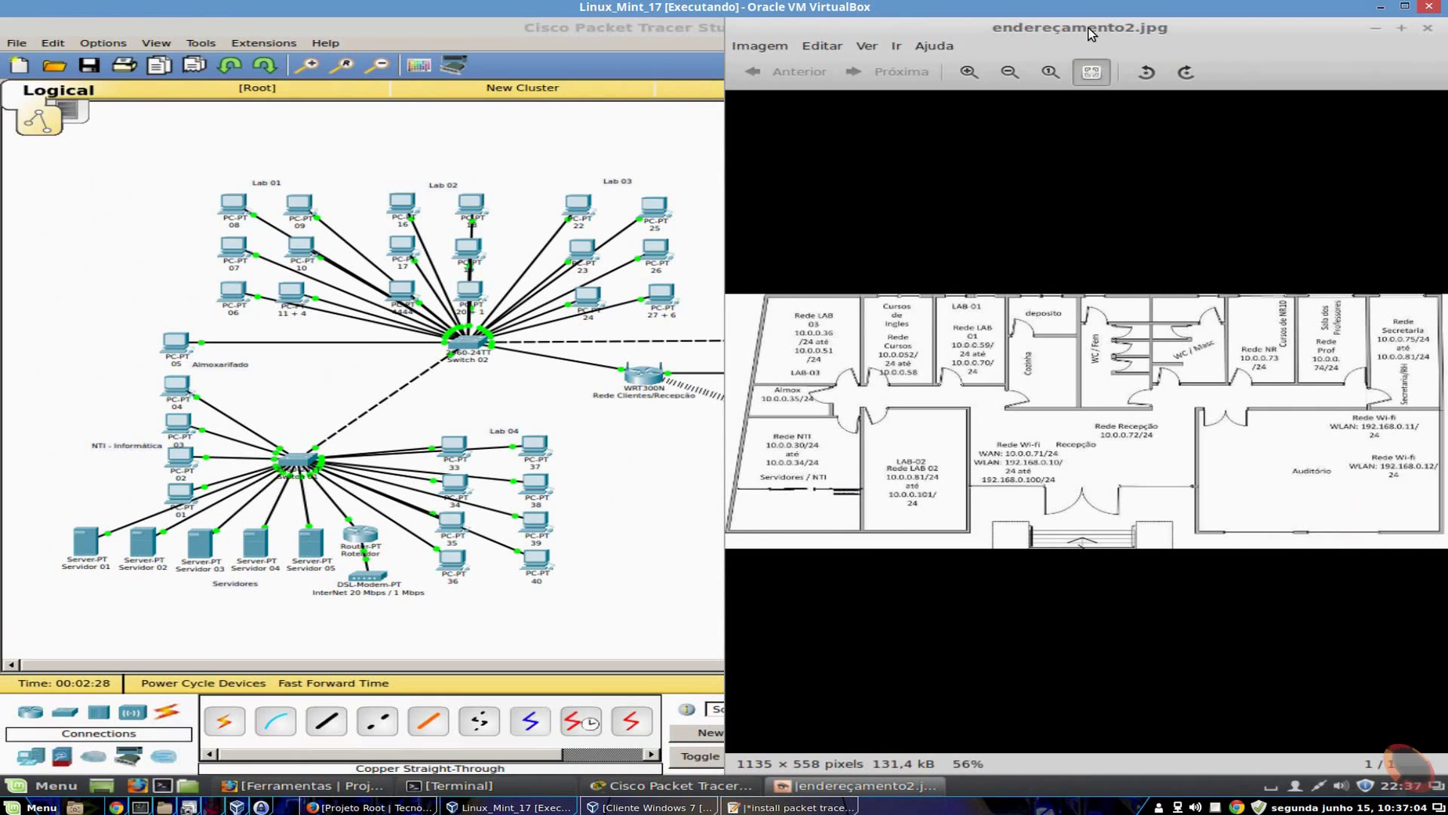
pyautogui.doubleClick(1089, 30)
pyautogui.click(1402, 29)
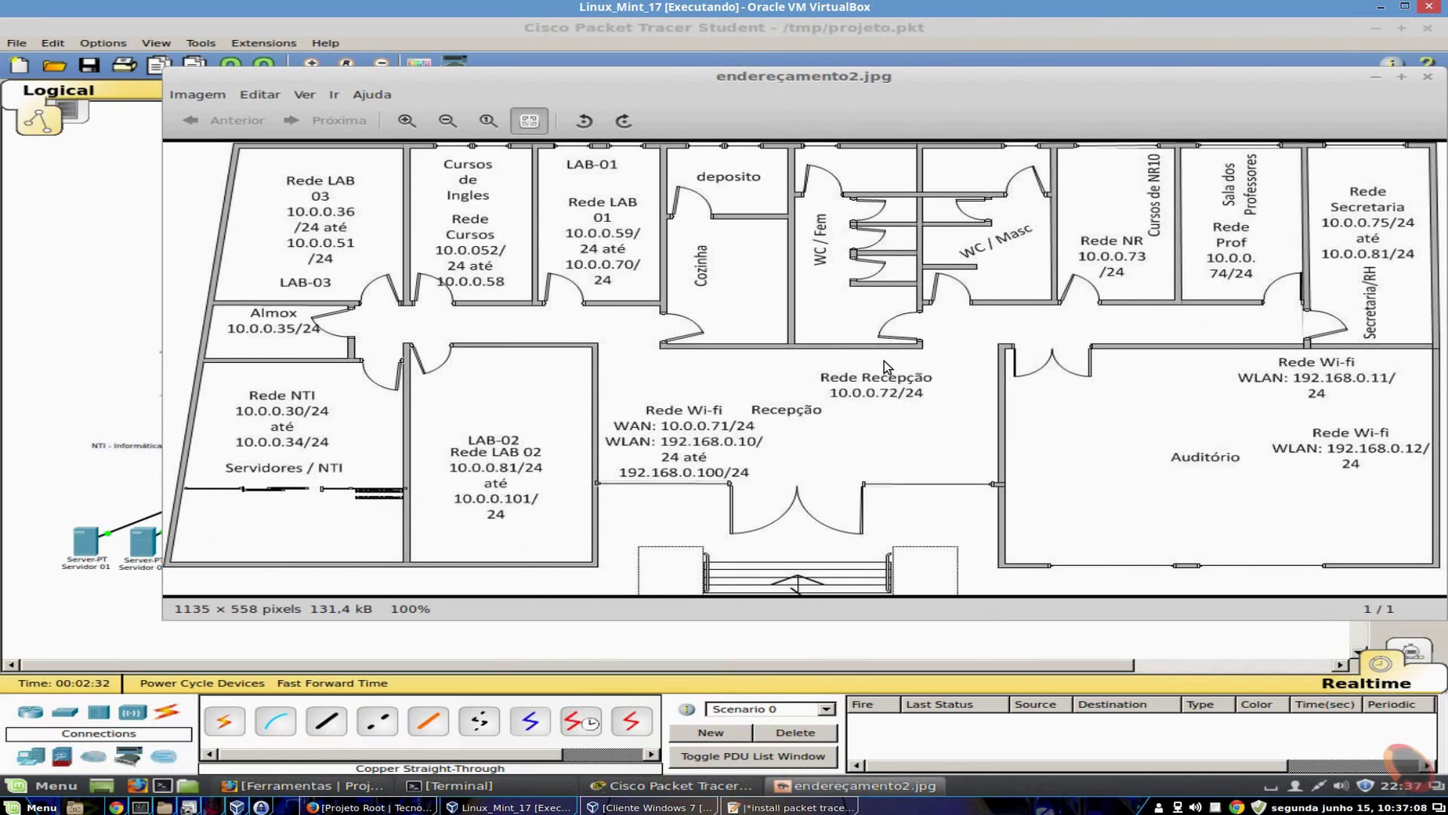
pyautogui.click(763, 58)
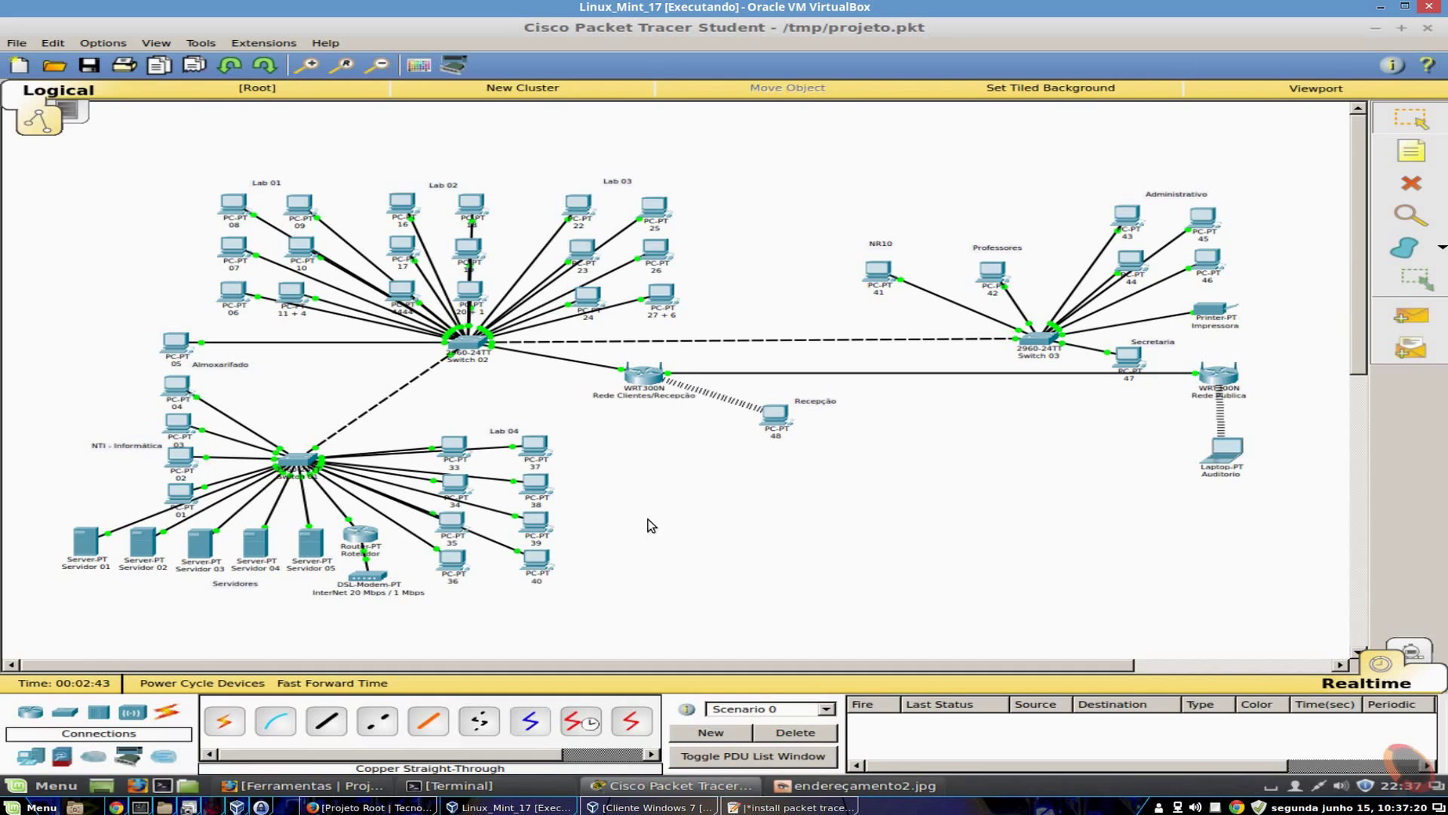
# Inspect Switch 02's global configuration settings and close its window.
pyautogui.click(468, 341)
pyautogui.click(477, 217)
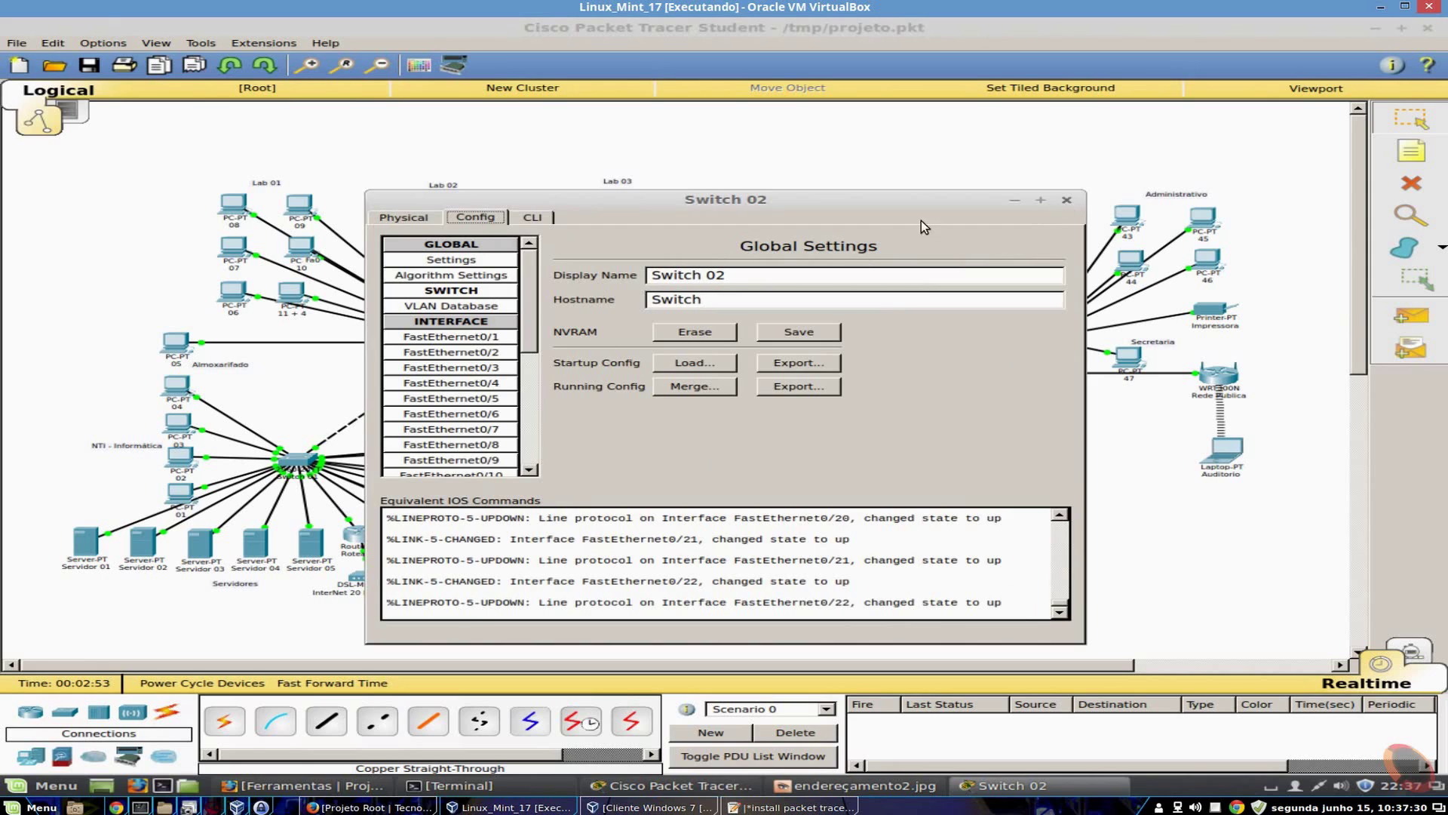
pyautogui.click(1067, 200)
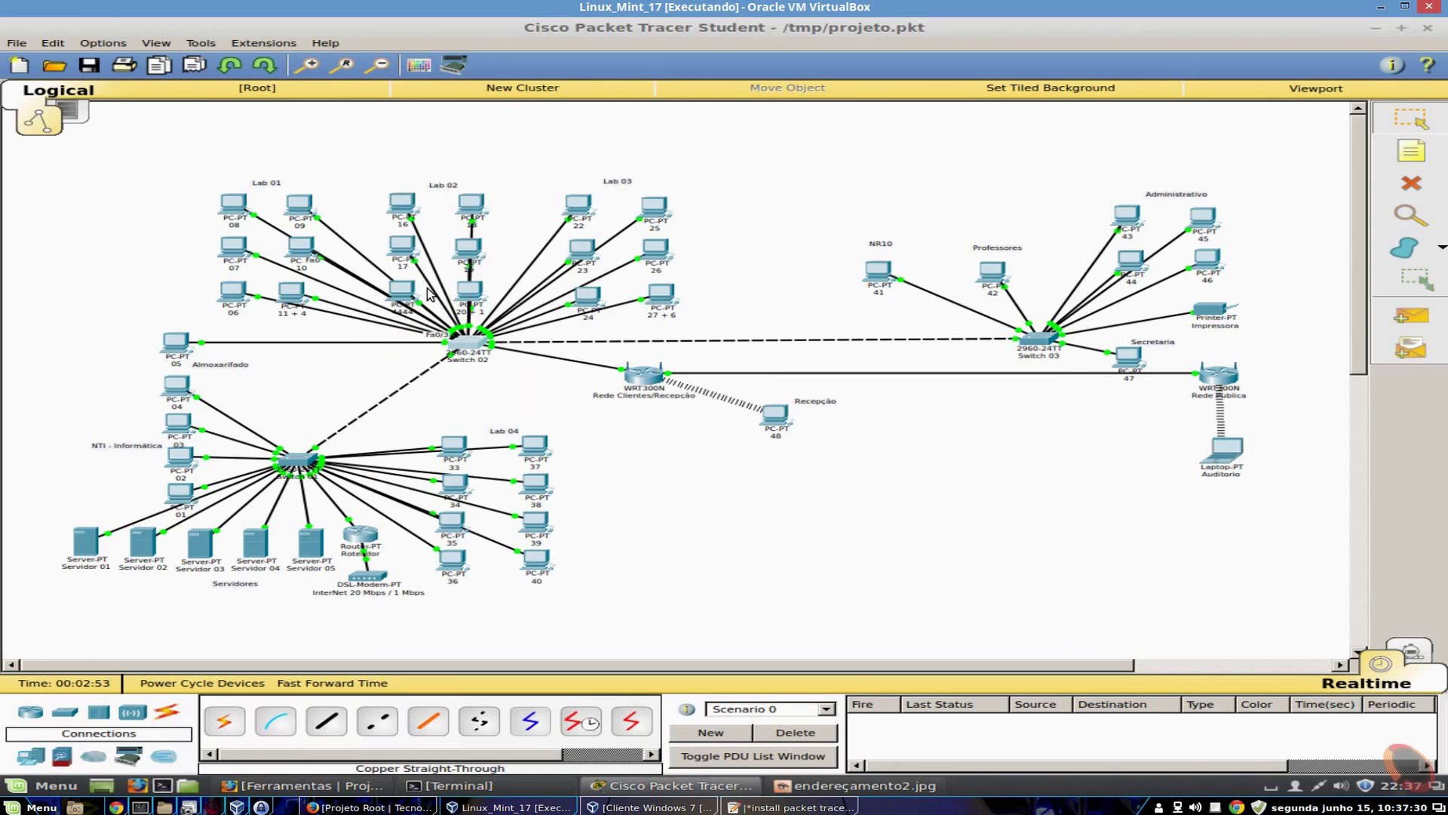
# Check the IP configuration of the Lab 02 computer labelled 20 + 1 and close its window.
pyautogui.click(466, 290)
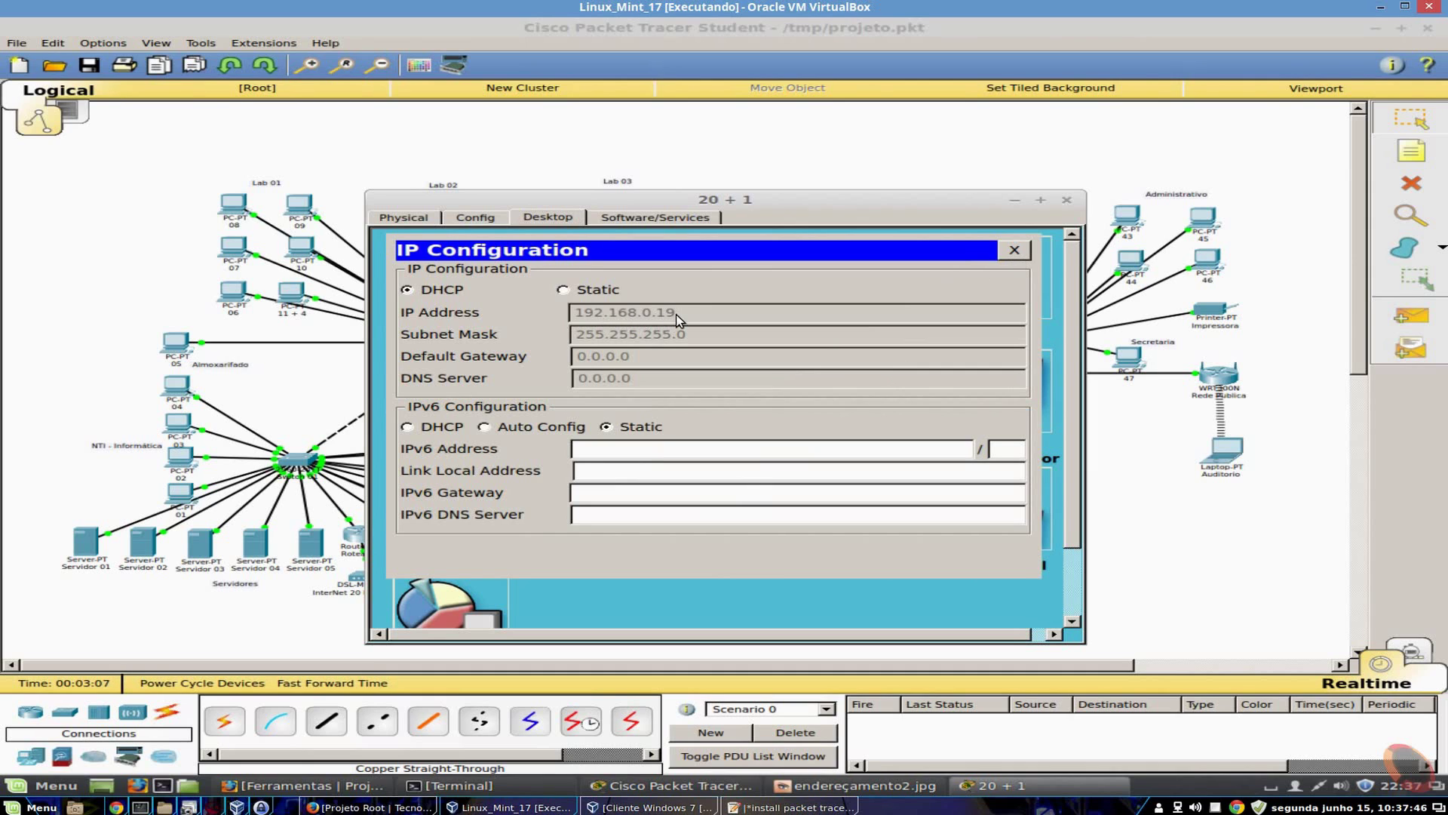
pyautogui.click(1019, 251)
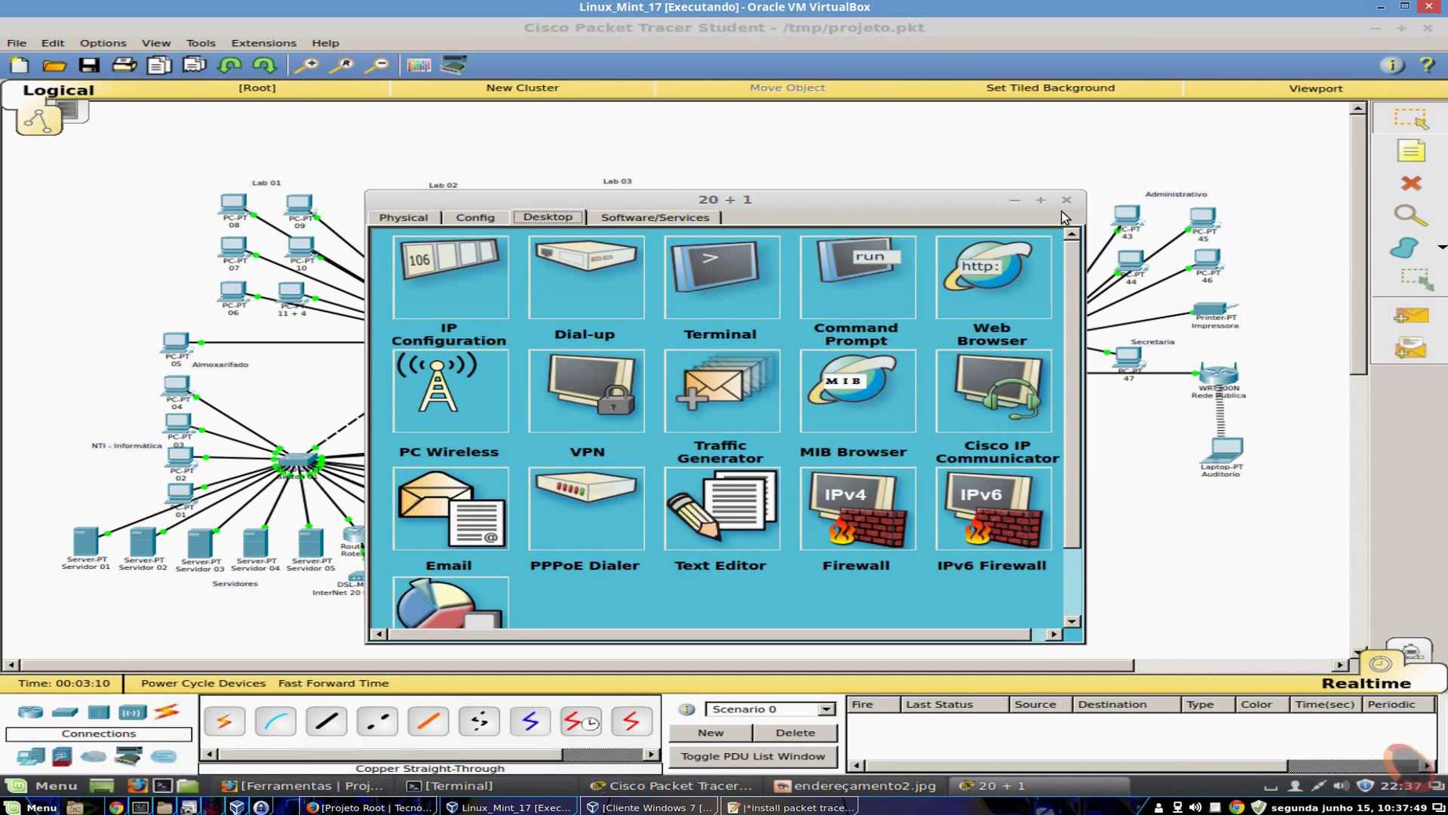
pyautogui.click(1066, 201)
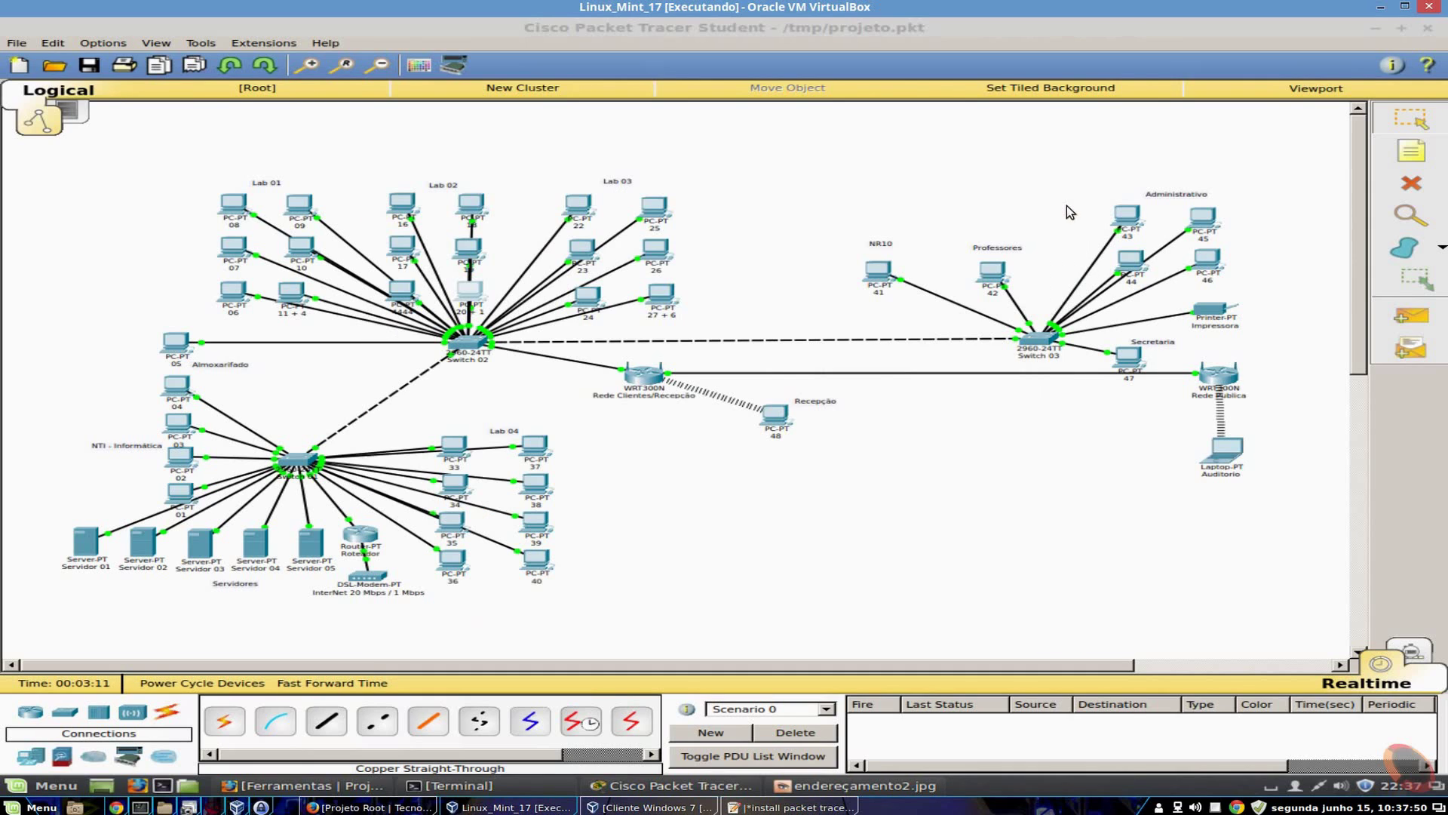
pyautogui.click(1134, 355)
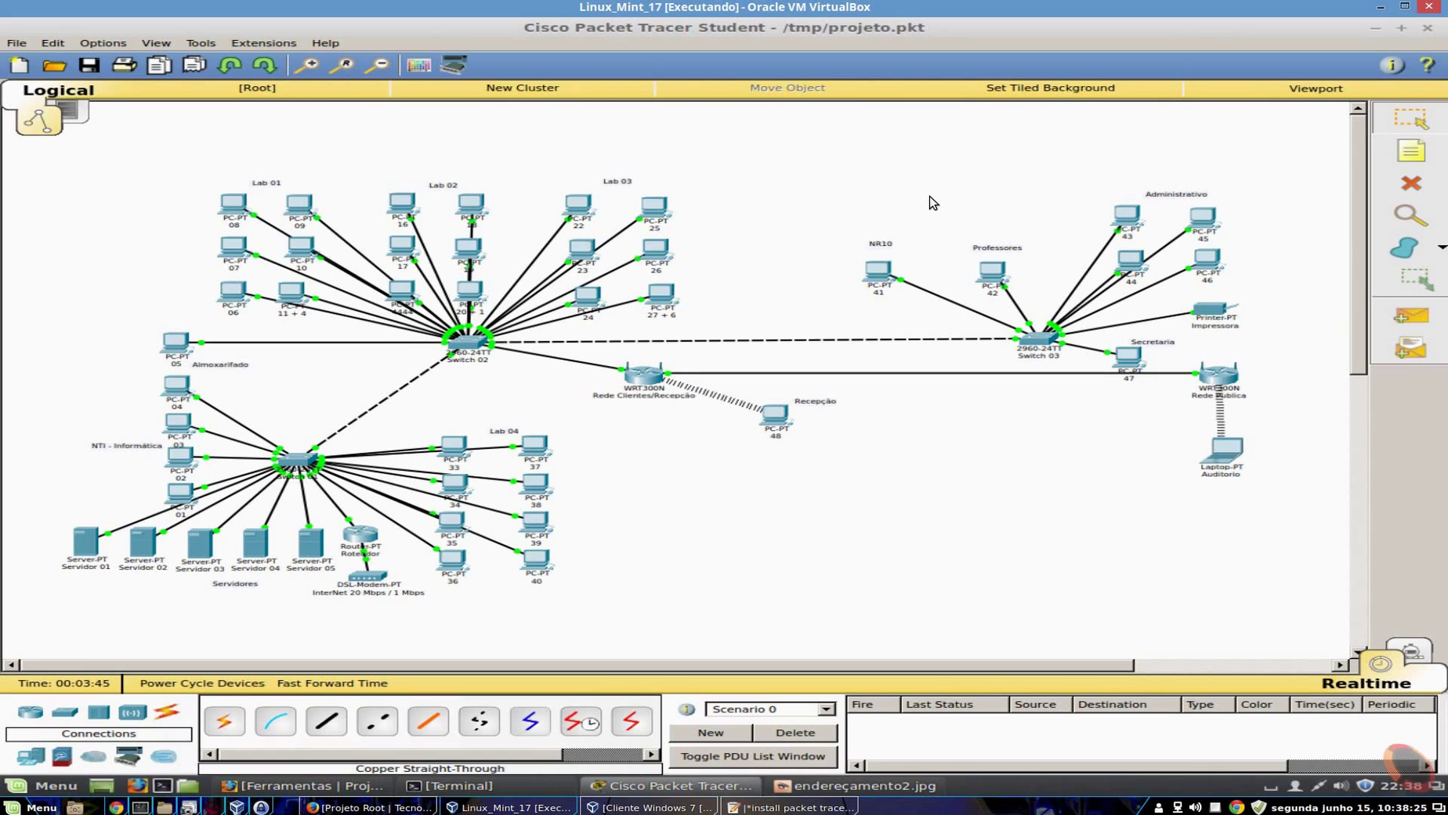
# Exit Packet Tracer without saving the network and close the endereçamento2.jpg floor plan.
pyautogui.click(1428, 28)
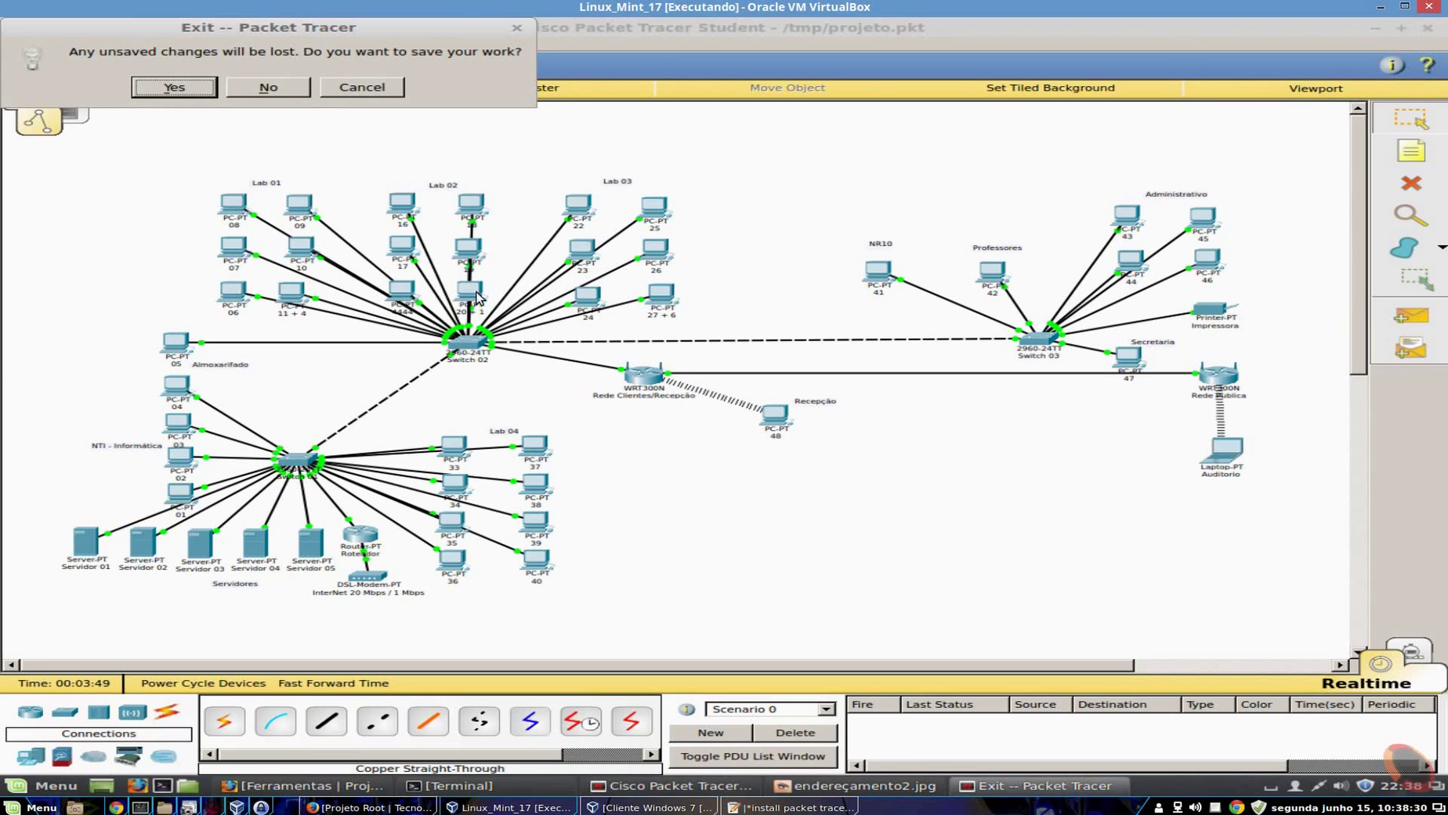
pyautogui.click(279, 88)
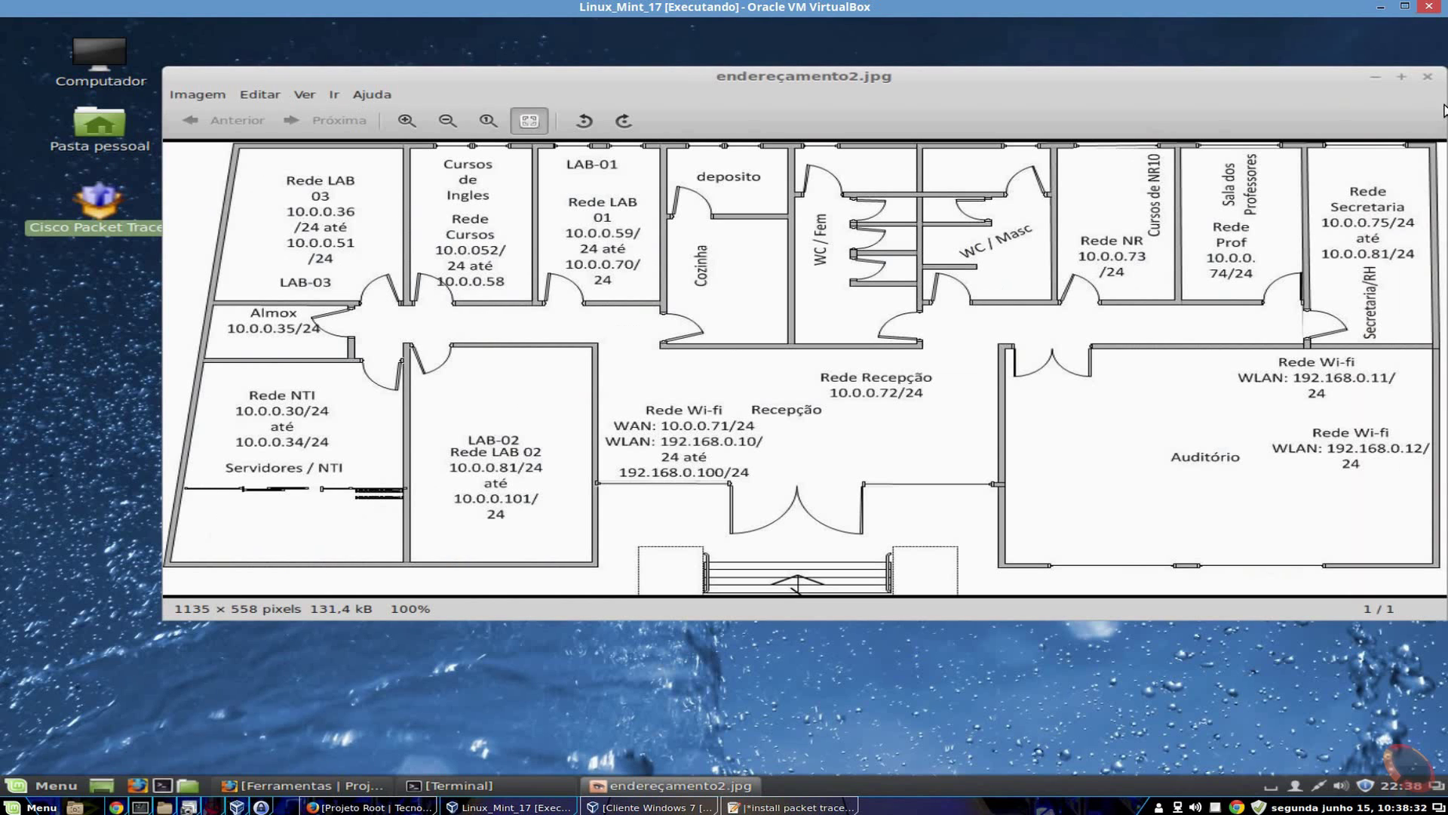
pyautogui.click(1436, 74)
# Minimize the Linux Mint virtual machine and close the install packet tracer.txt notes, saving their changes.
pyautogui.click(1382, 7)
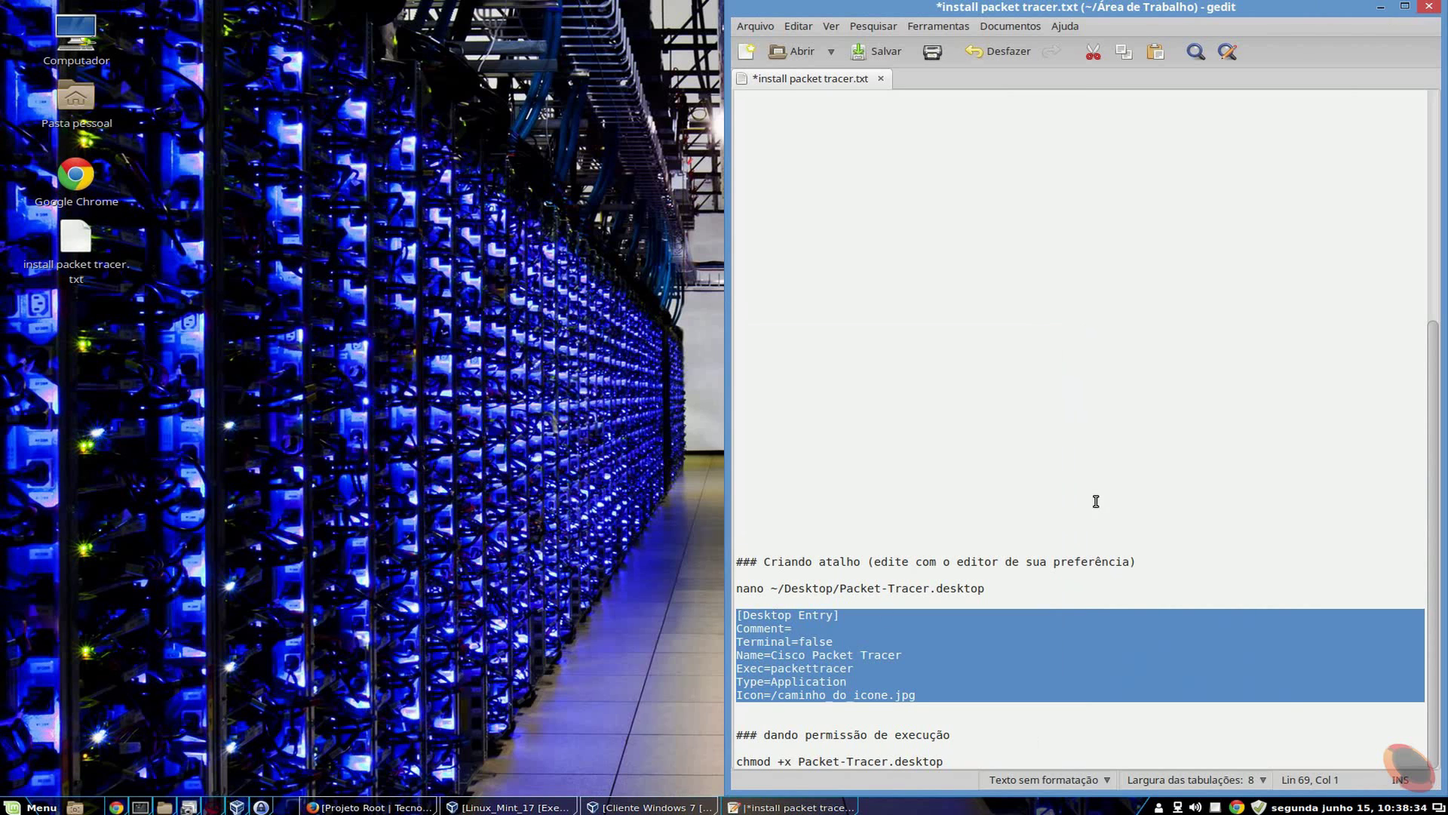
pyautogui.click(1430, 8)
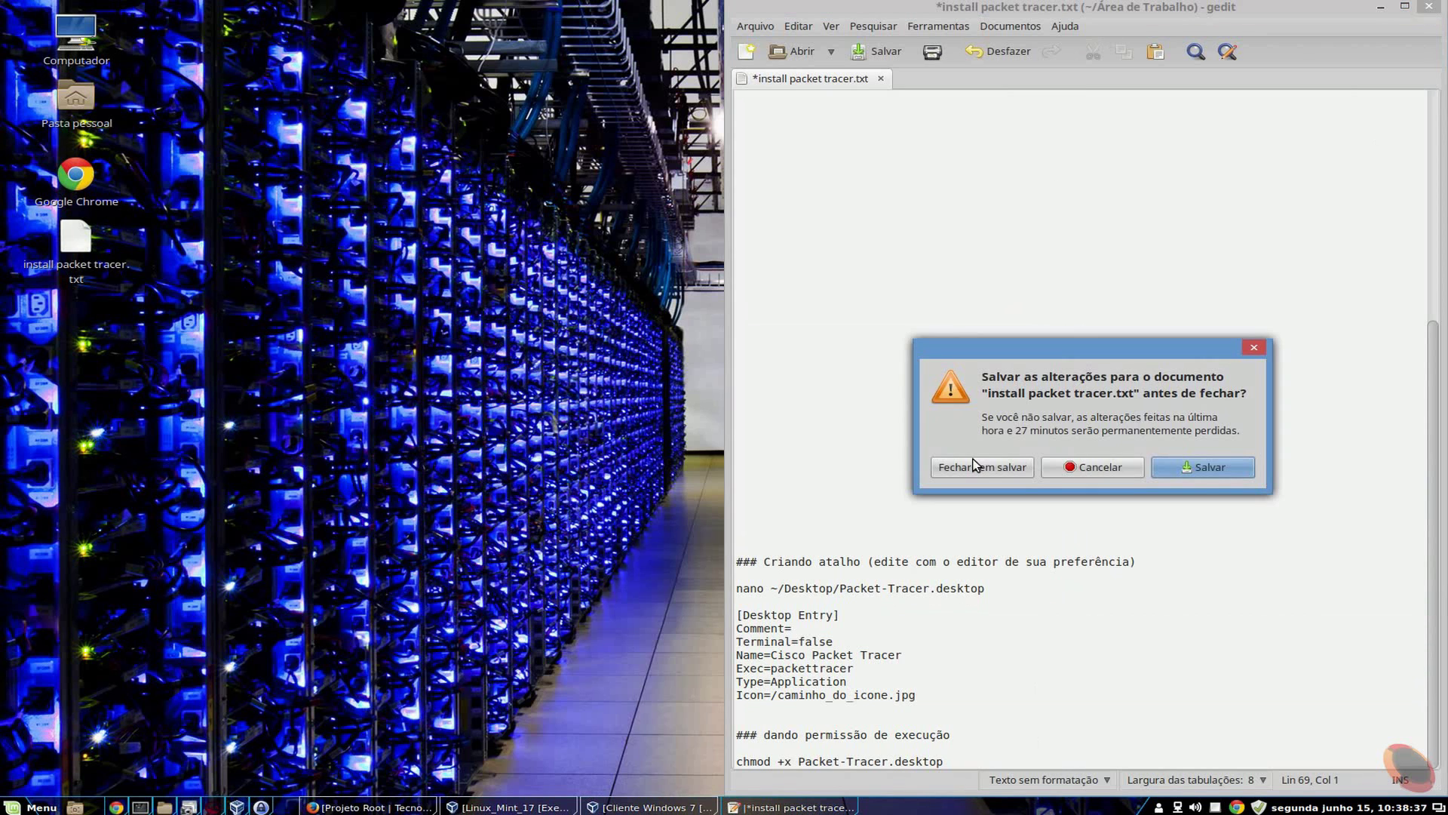
pyautogui.click(1198, 472)
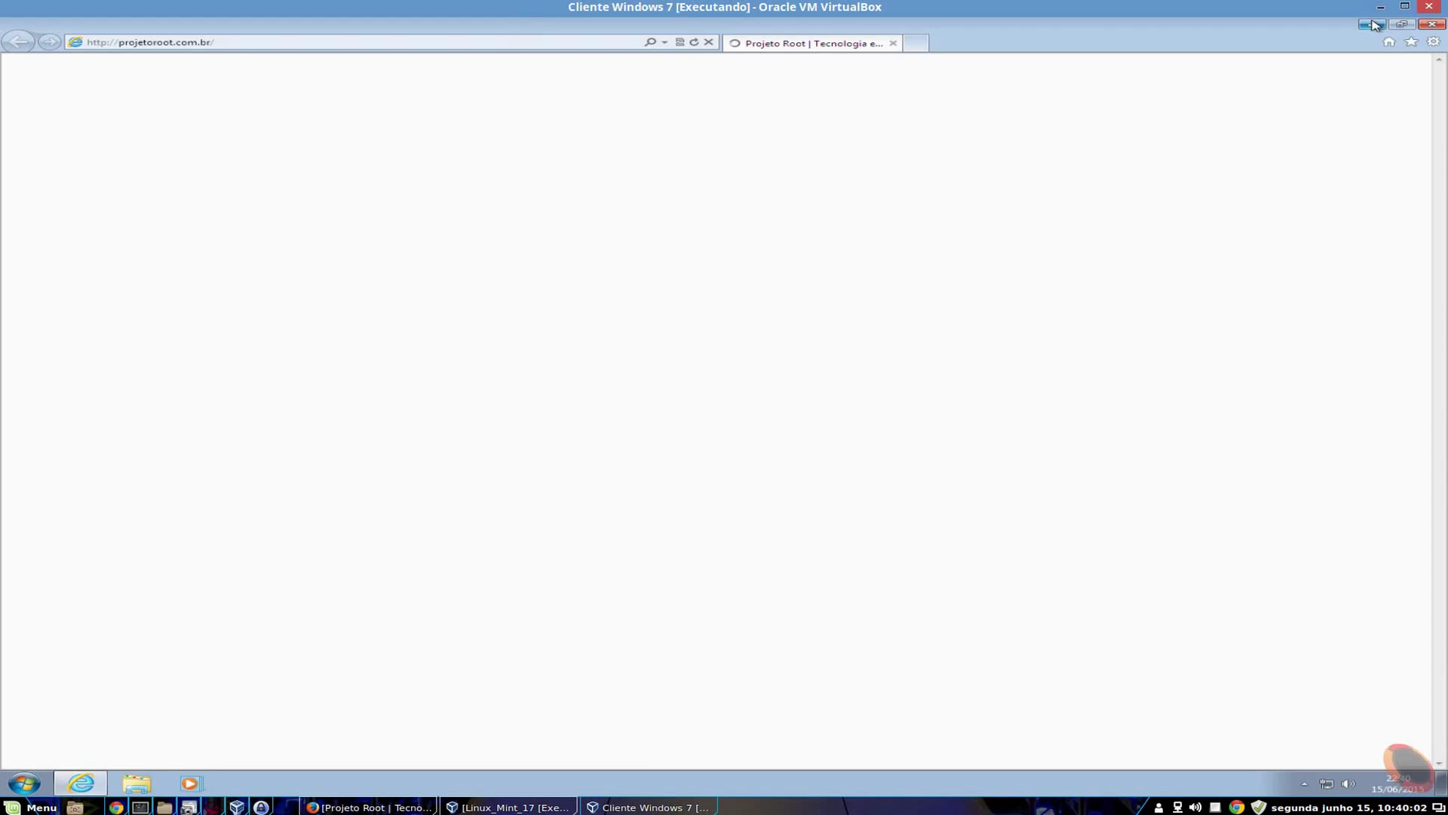
# In the Windows 7 virtual machine's Internet Explorer, download Cisco-PT-620.exe from the Ferramentas page of Projeto Root.
pyautogui.click(1371, 24)
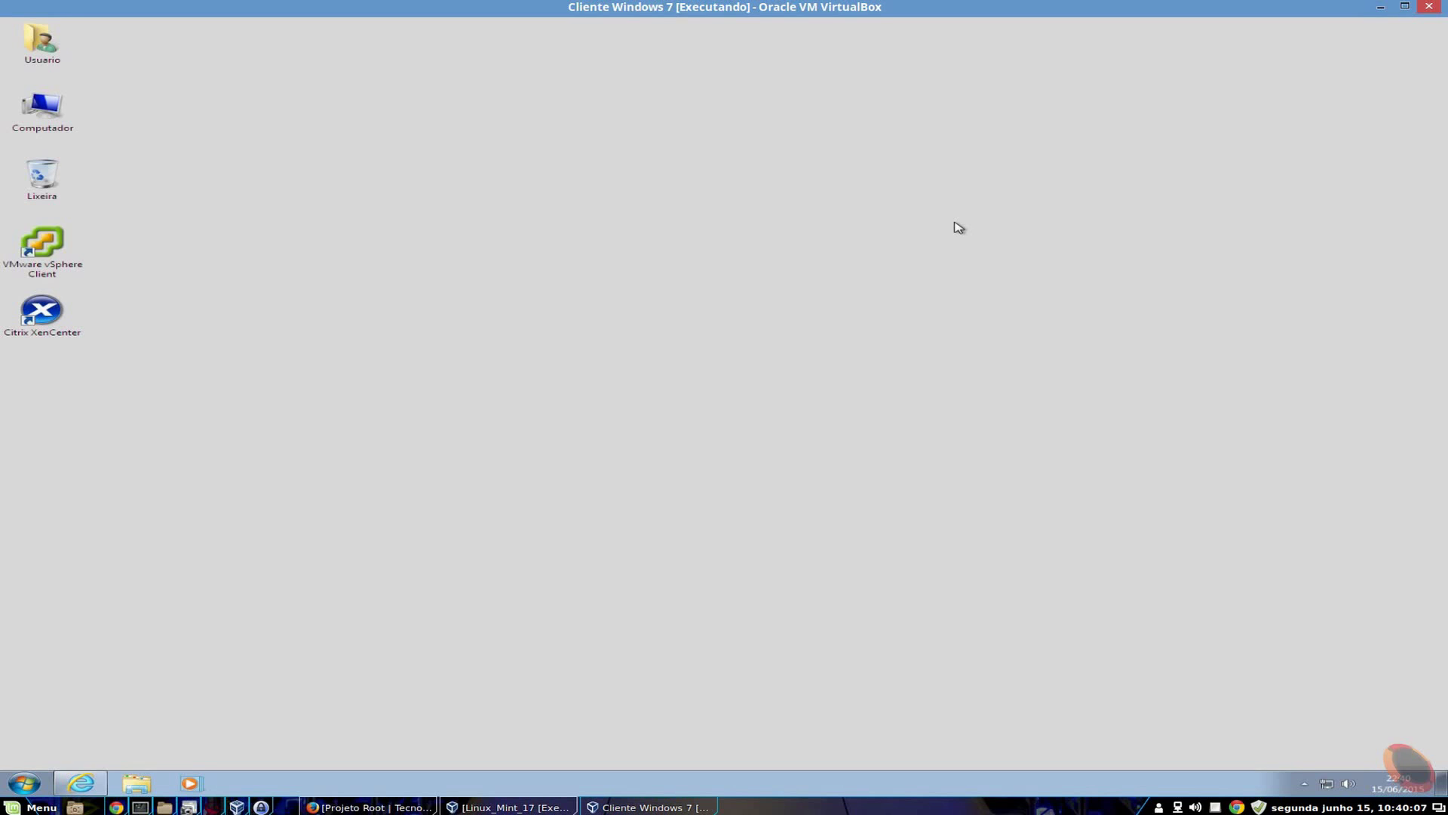
pyautogui.click(83, 785)
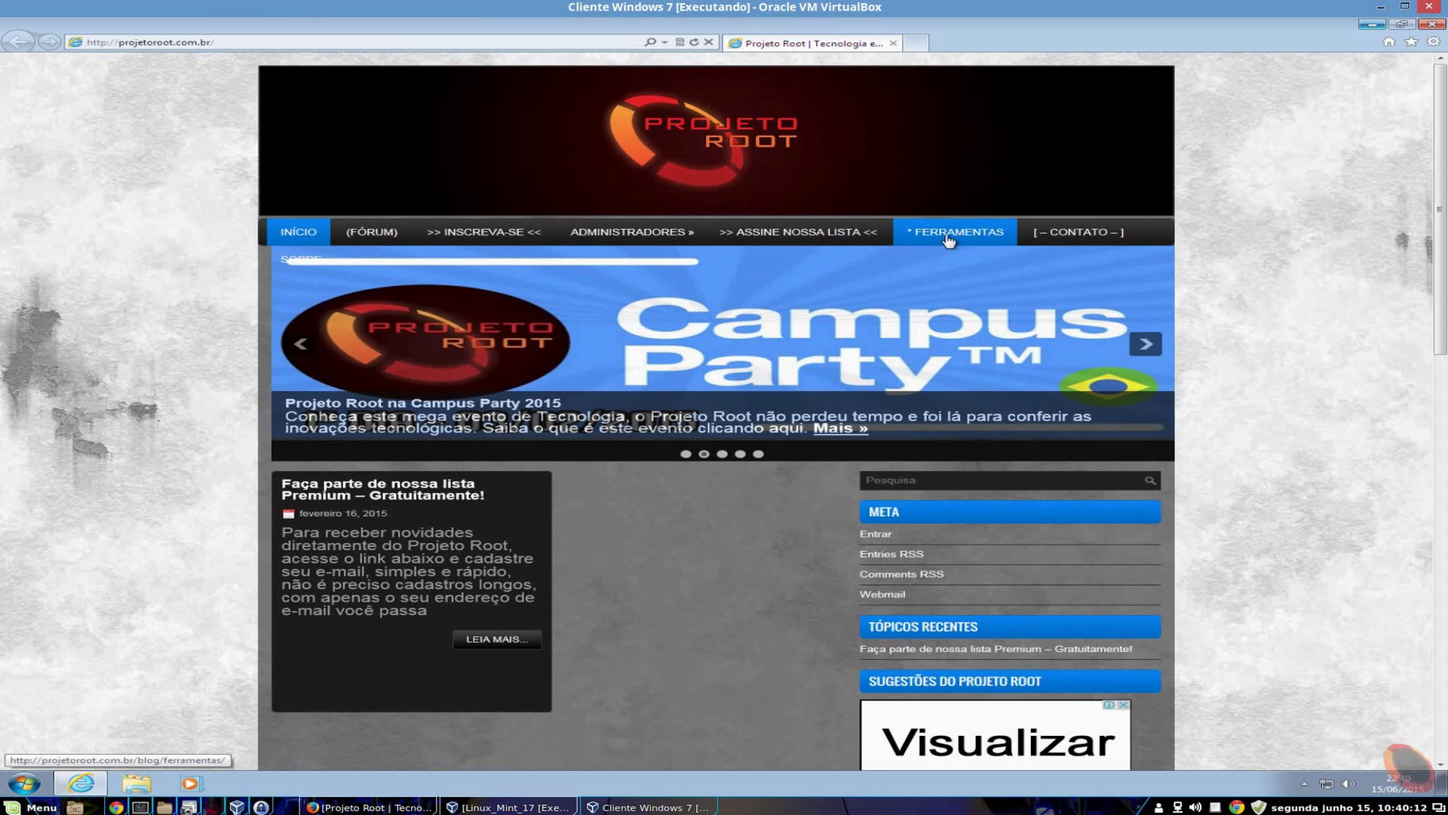
pyautogui.click(949, 239)
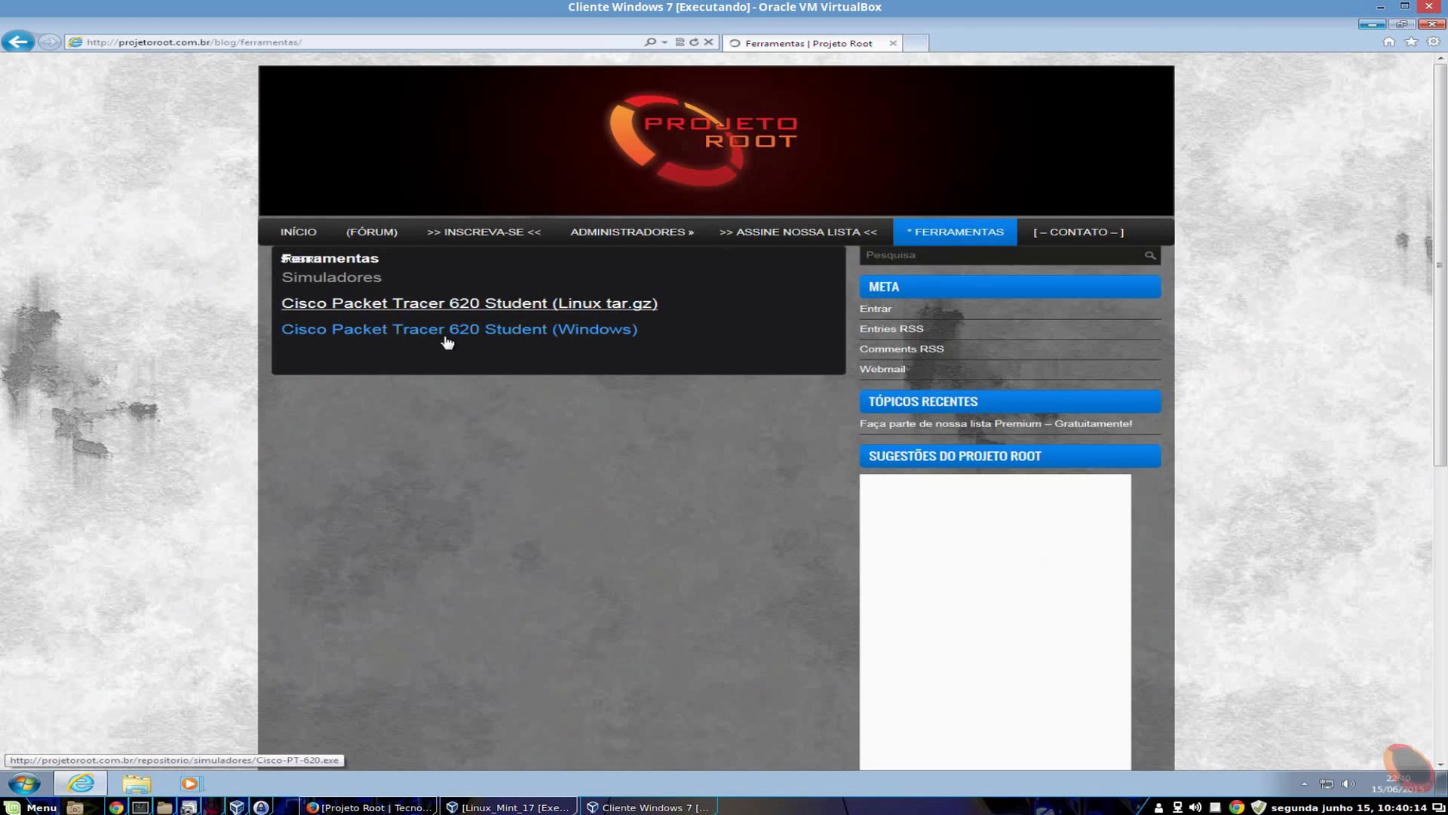
pyautogui.click(524, 334)
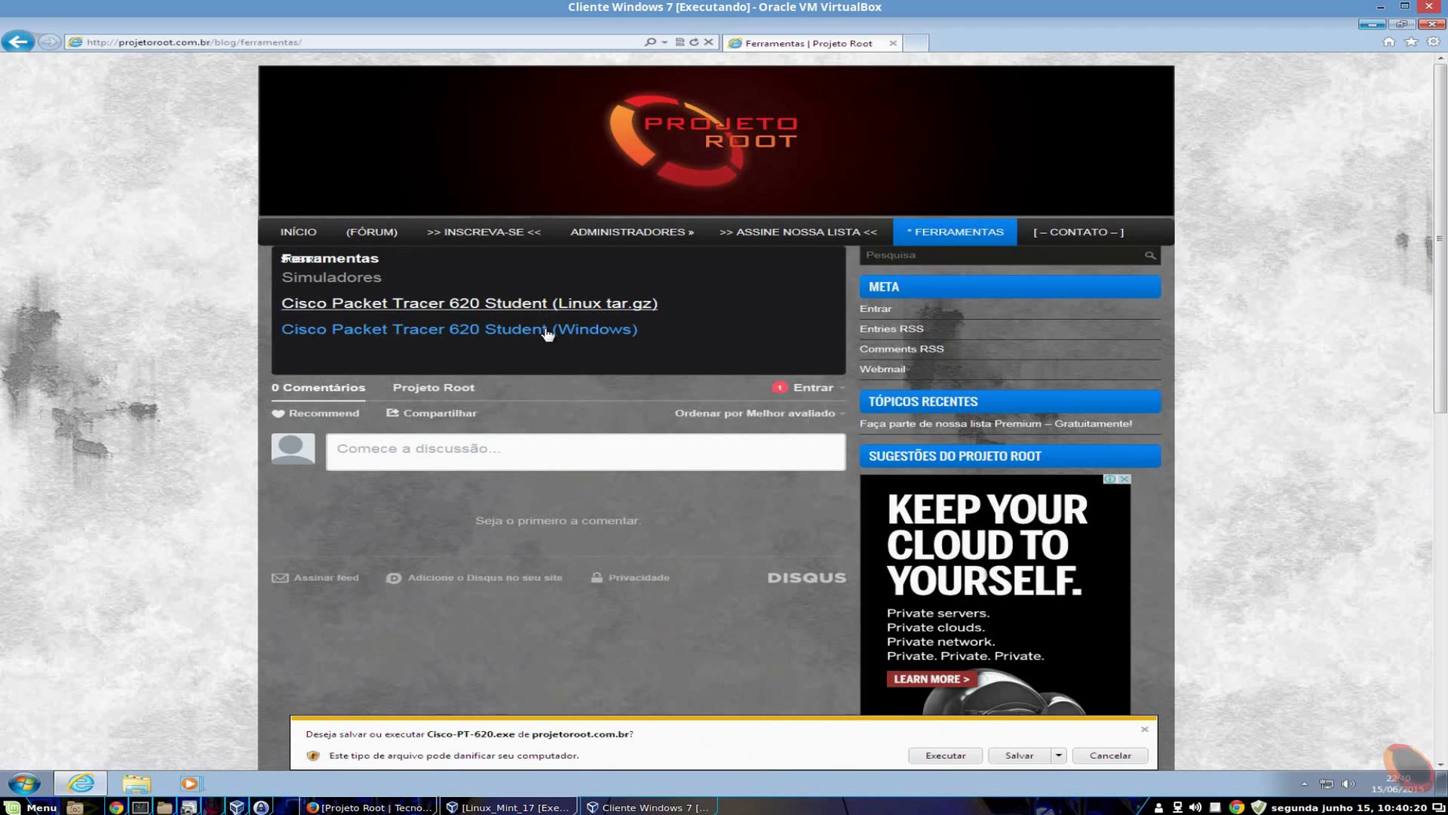
pyautogui.click(1035, 756)
pyautogui.click(1038, 756)
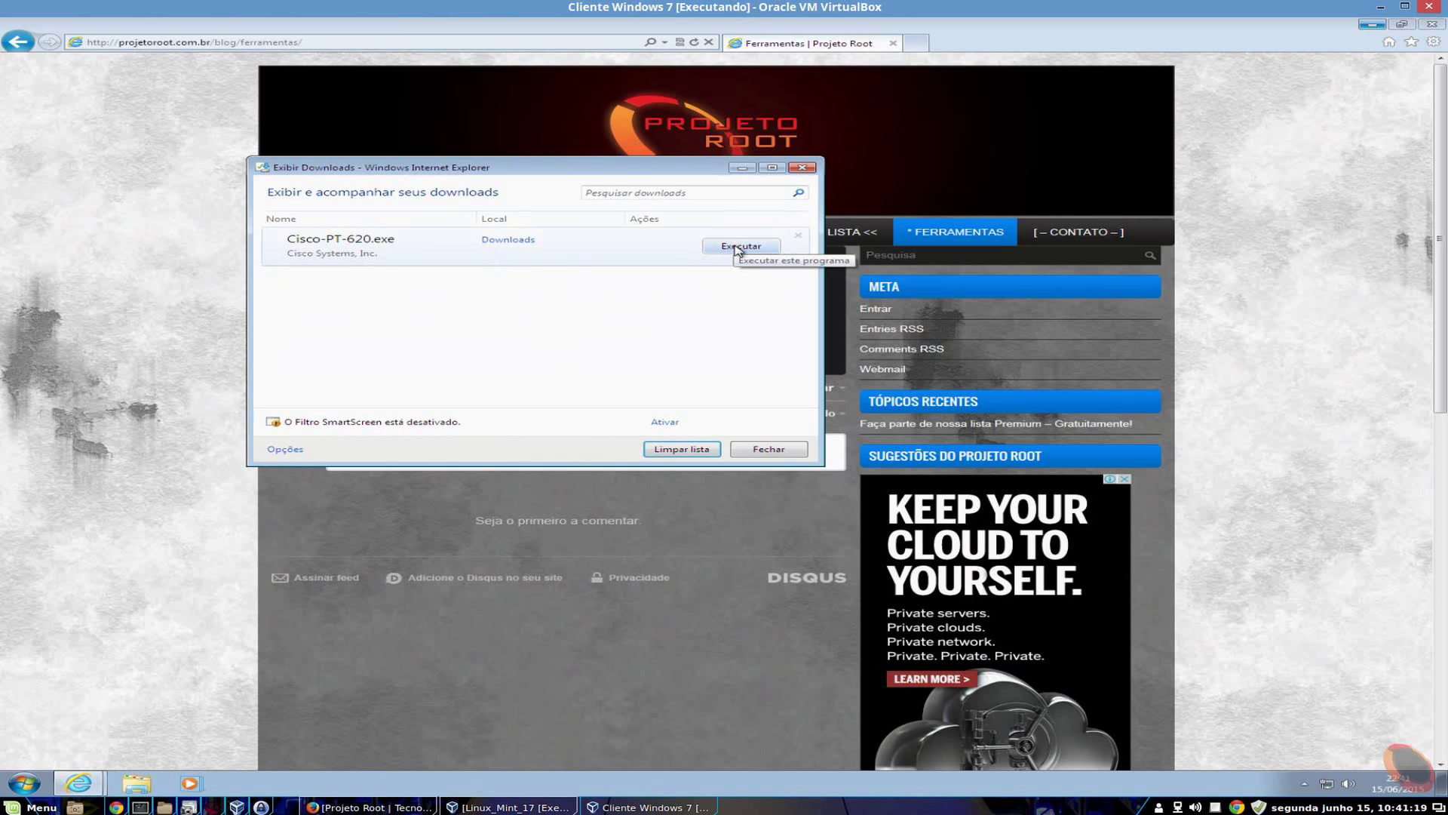
# Run the downloaded Cisco-PT-620.exe with administrator permission and advance the setup wizard to the license agreement.
pyautogui.click(737, 249)
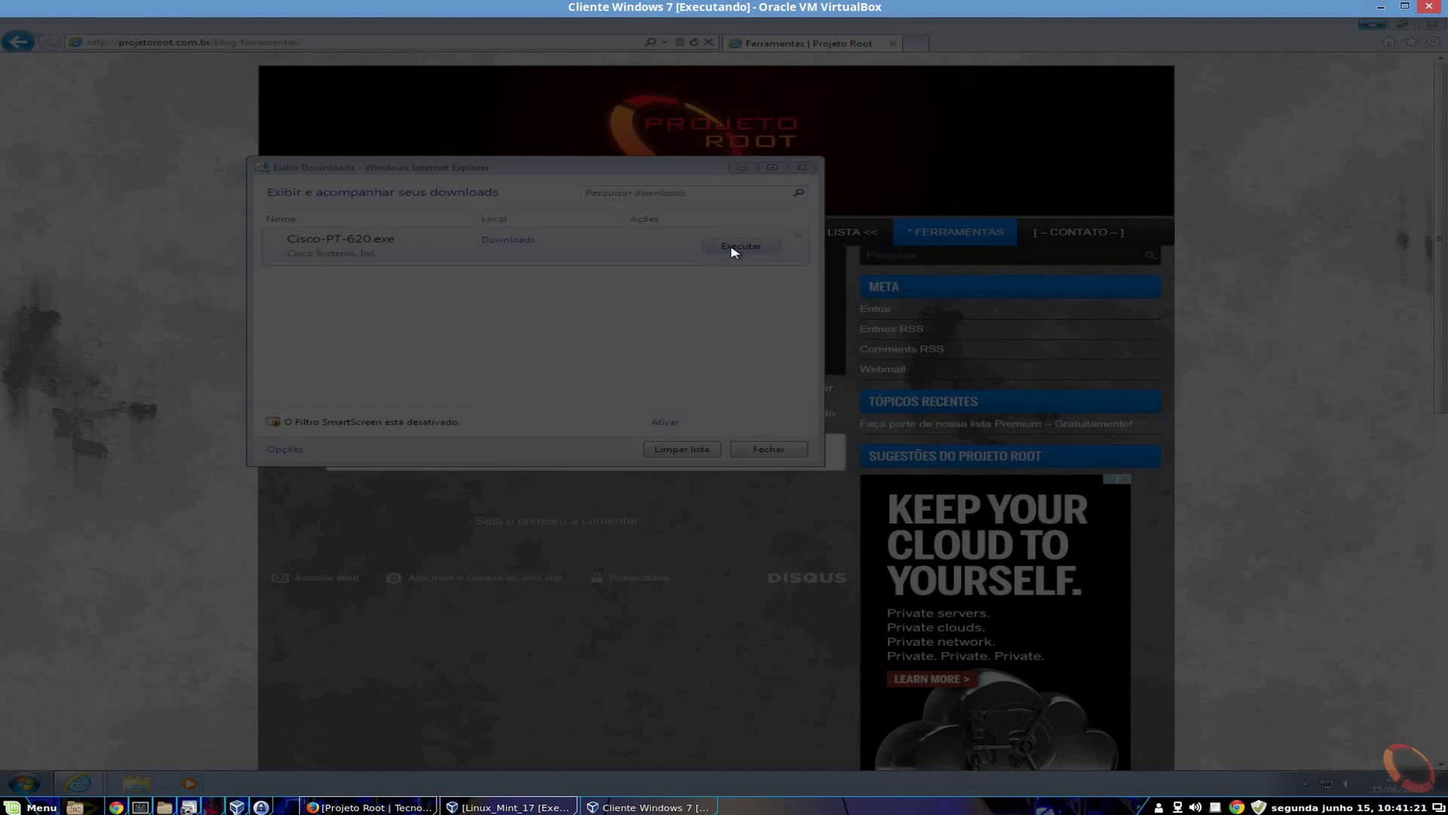
pyautogui.click(813, 416)
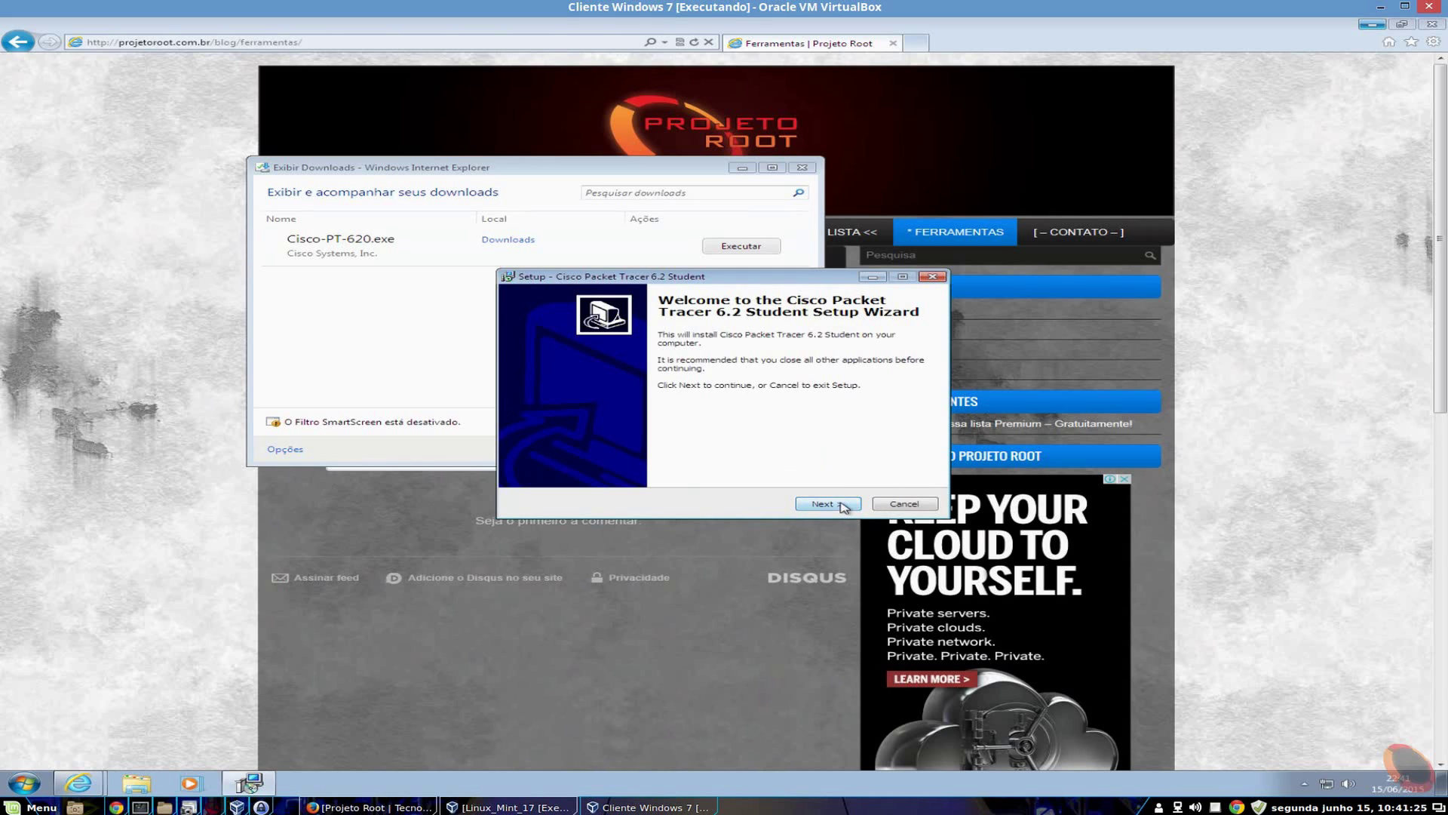
pyautogui.click(828, 504)
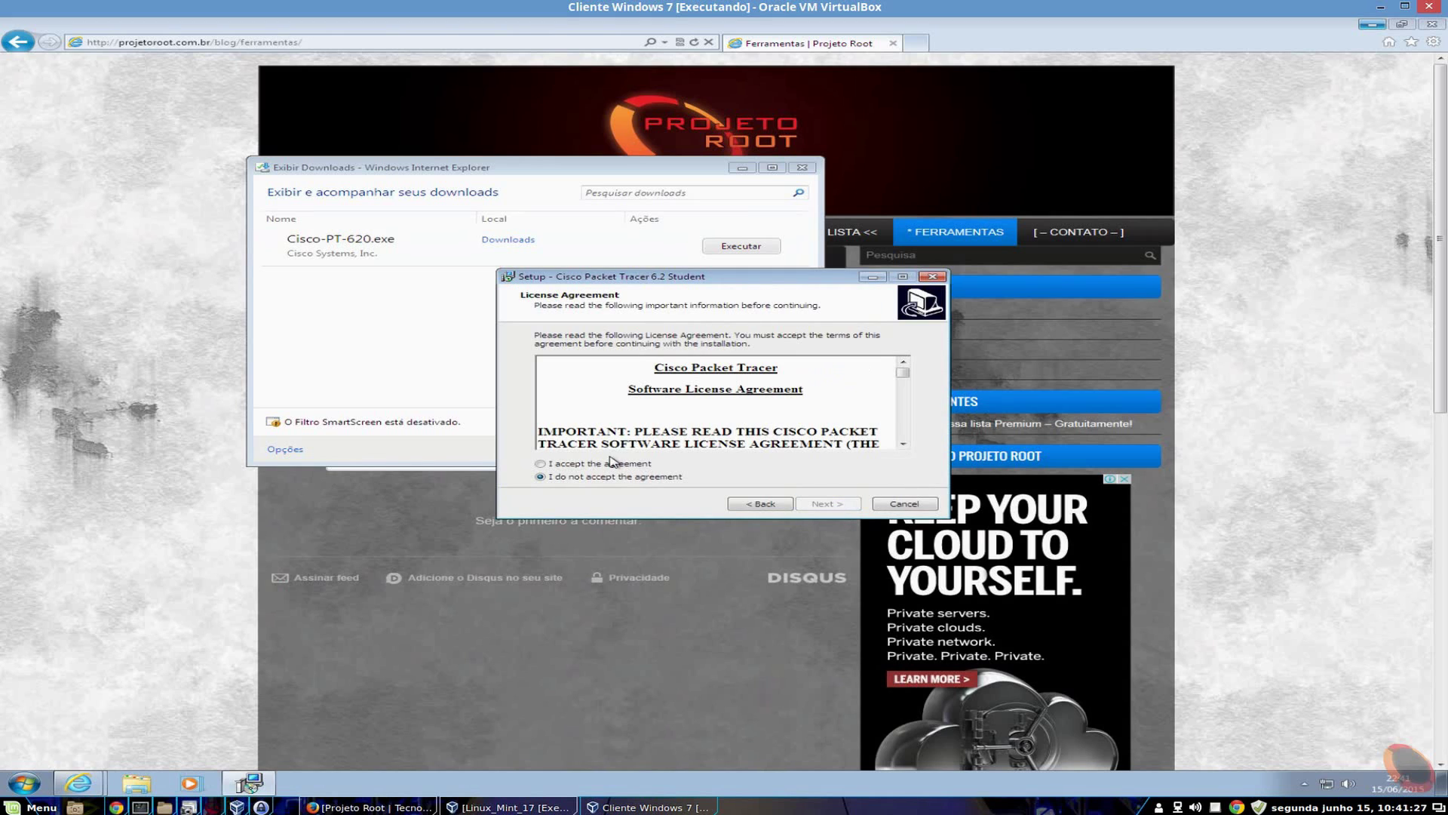
# Accept the license agreement and install Packet Tracer 6.2 Student with the default destination, Start Menu folder and a desktop icon.
pyautogui.click(596, 465)
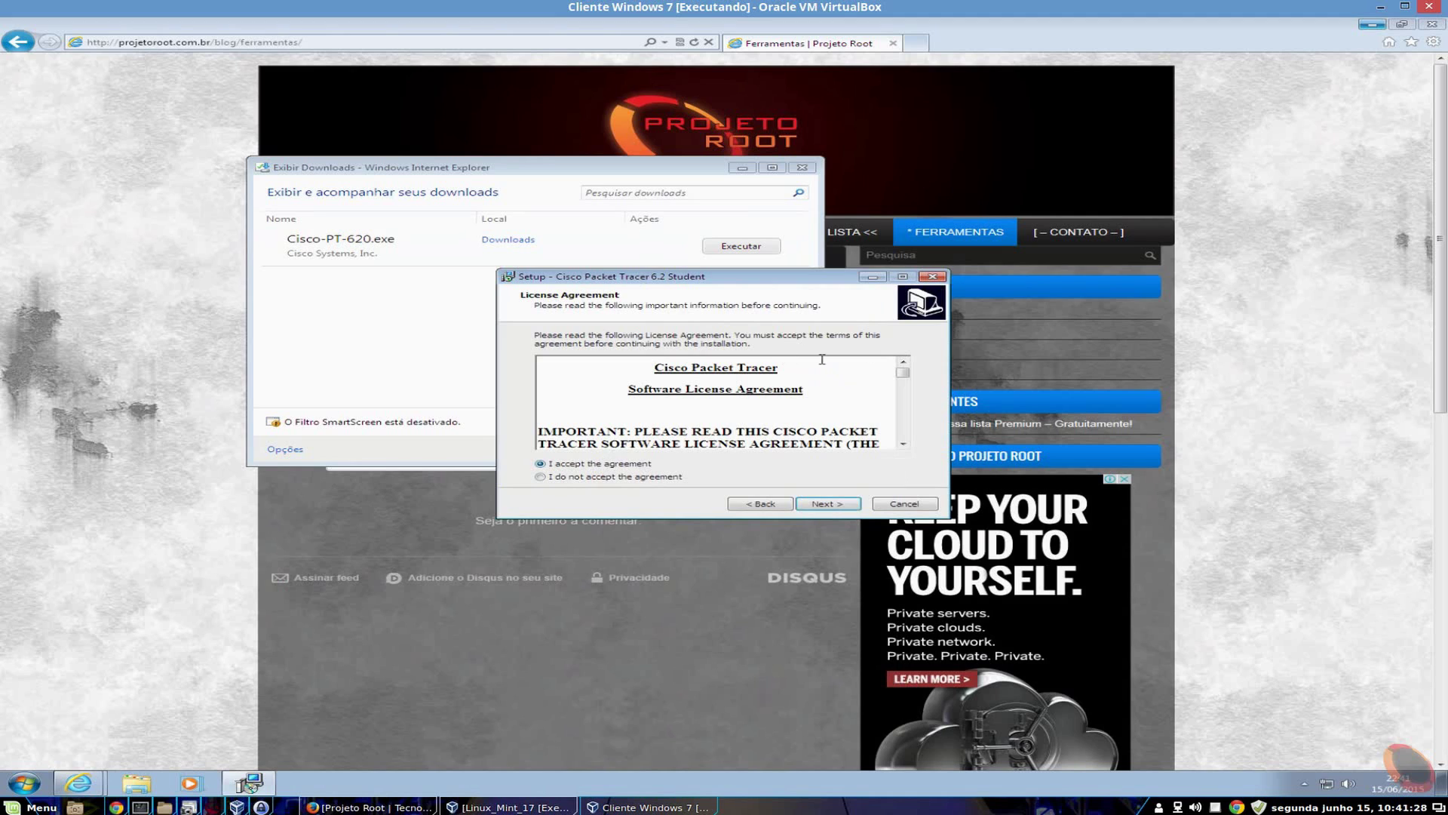
pyautogui.click(841, 511)
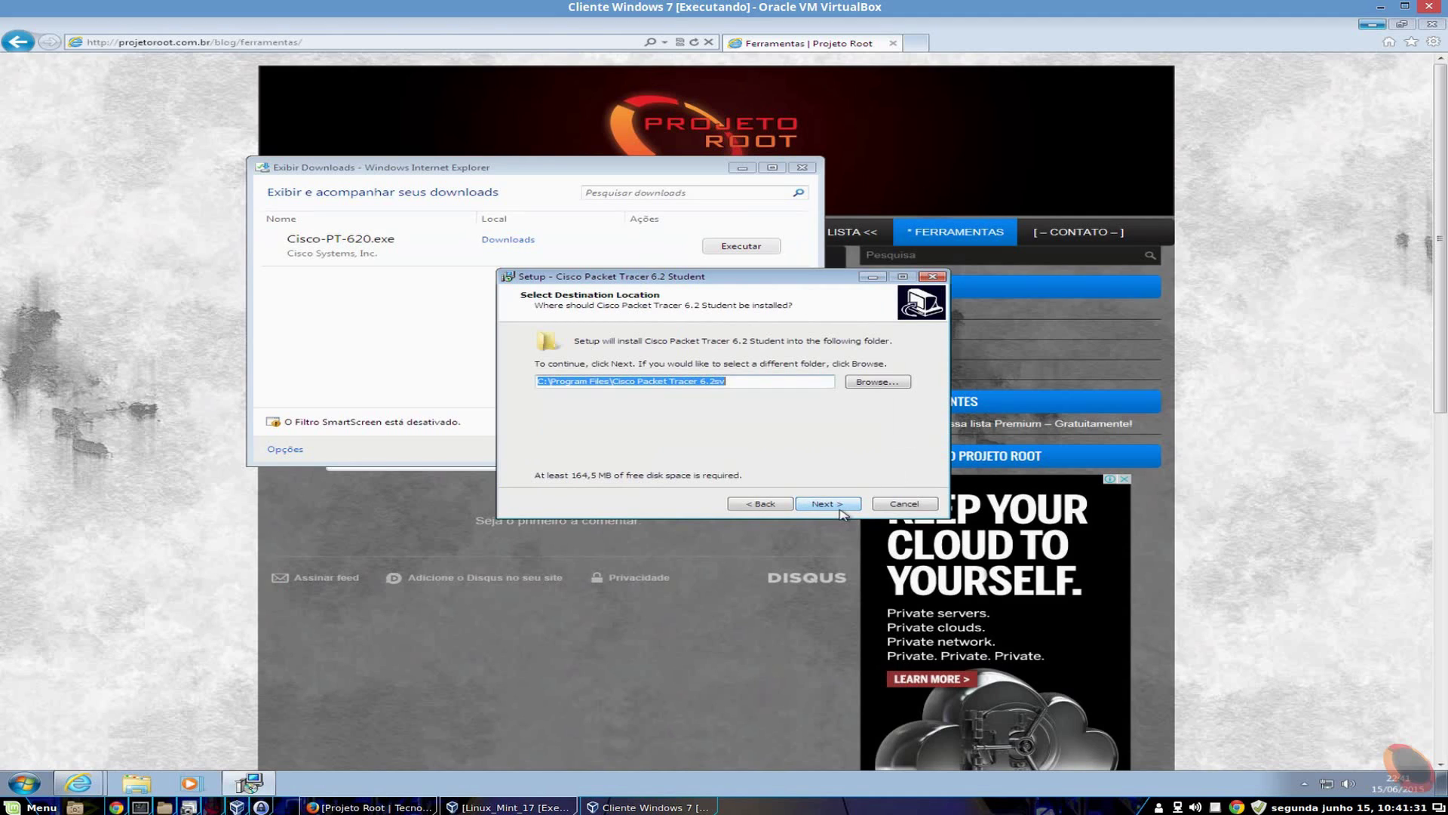
pyautogui.click(842, 512)
pyautogui.click(842, 512)
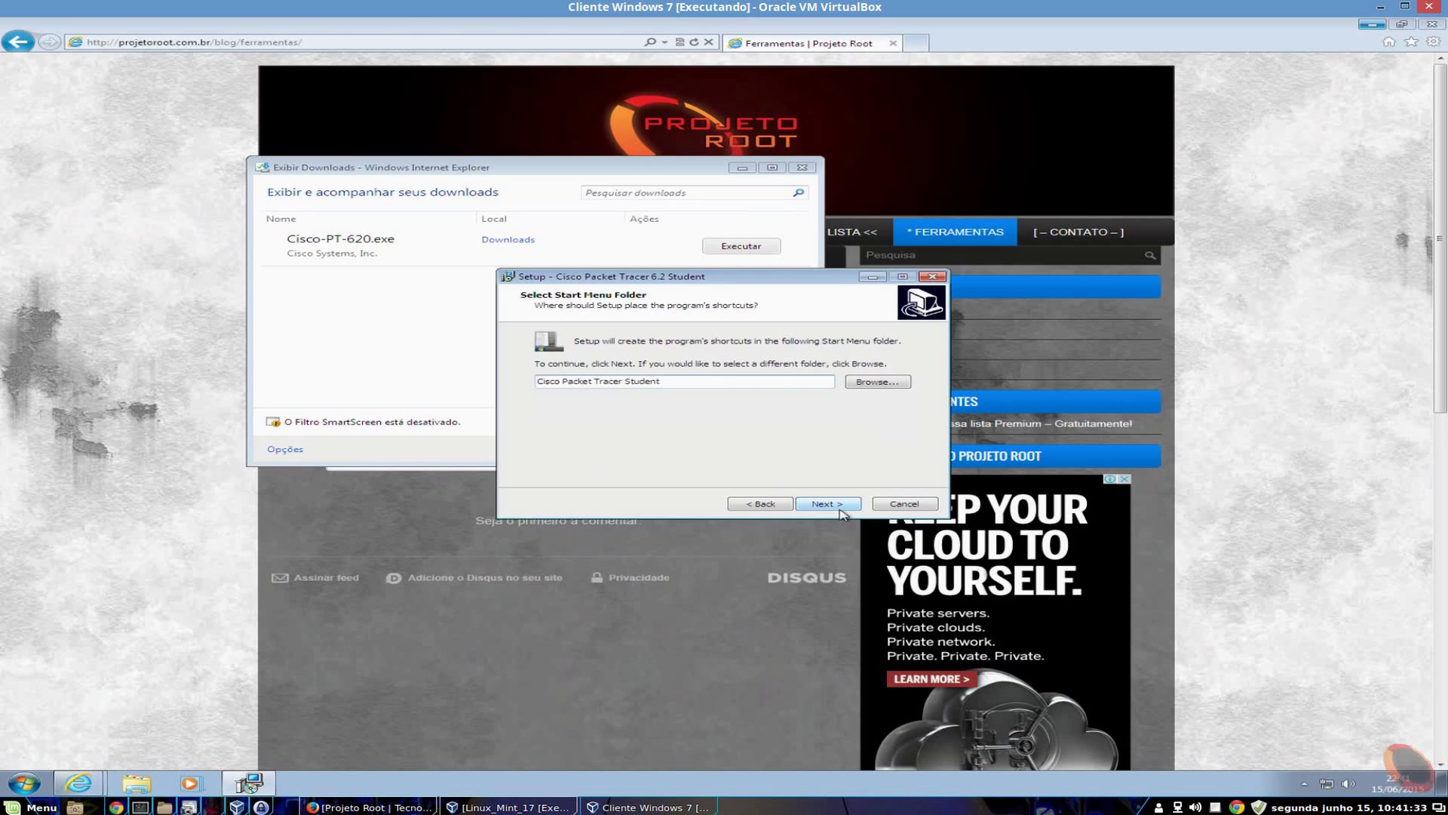
pyautogui.click(842, 512)
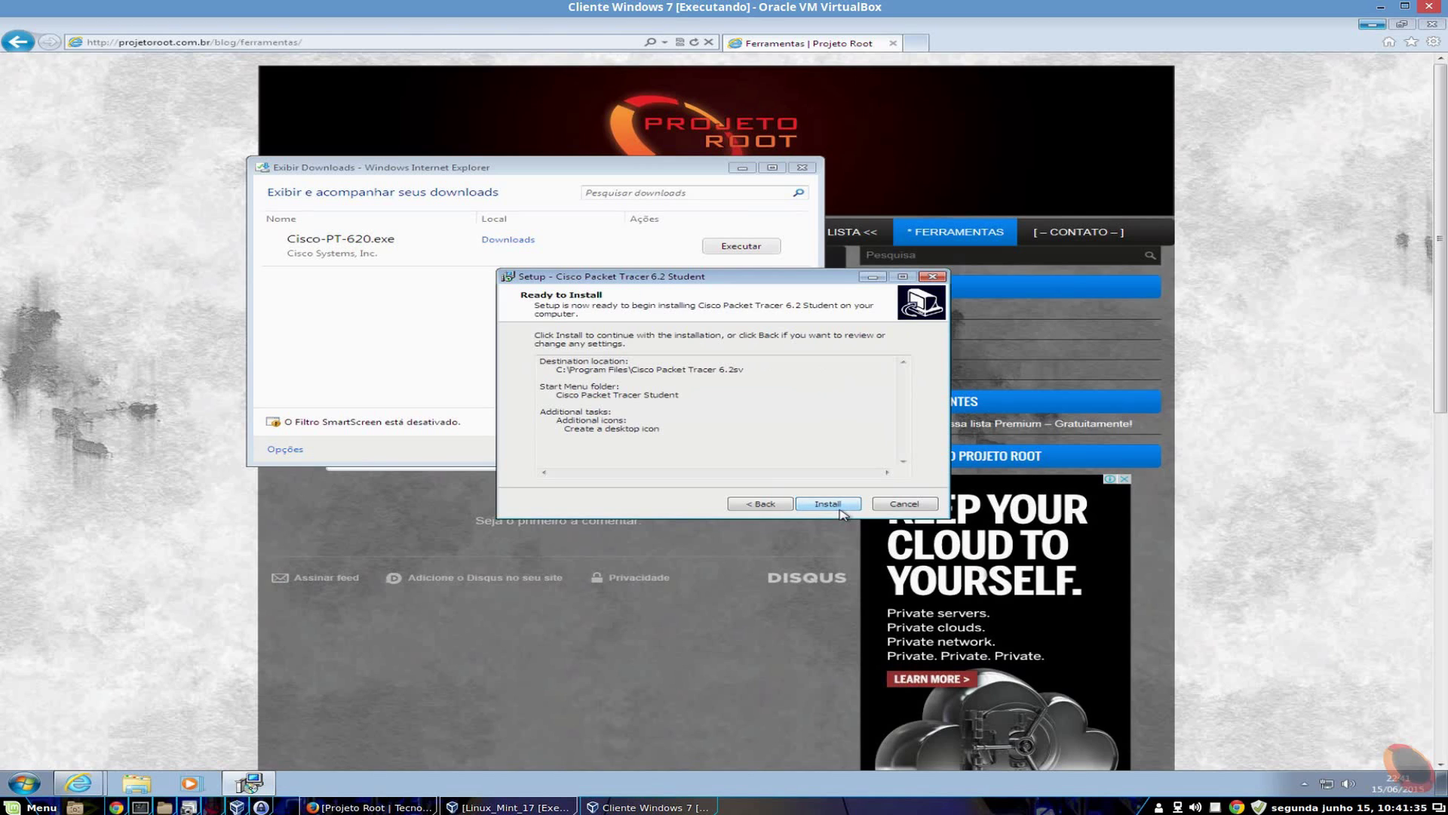
pyautogui.click(842, 512)
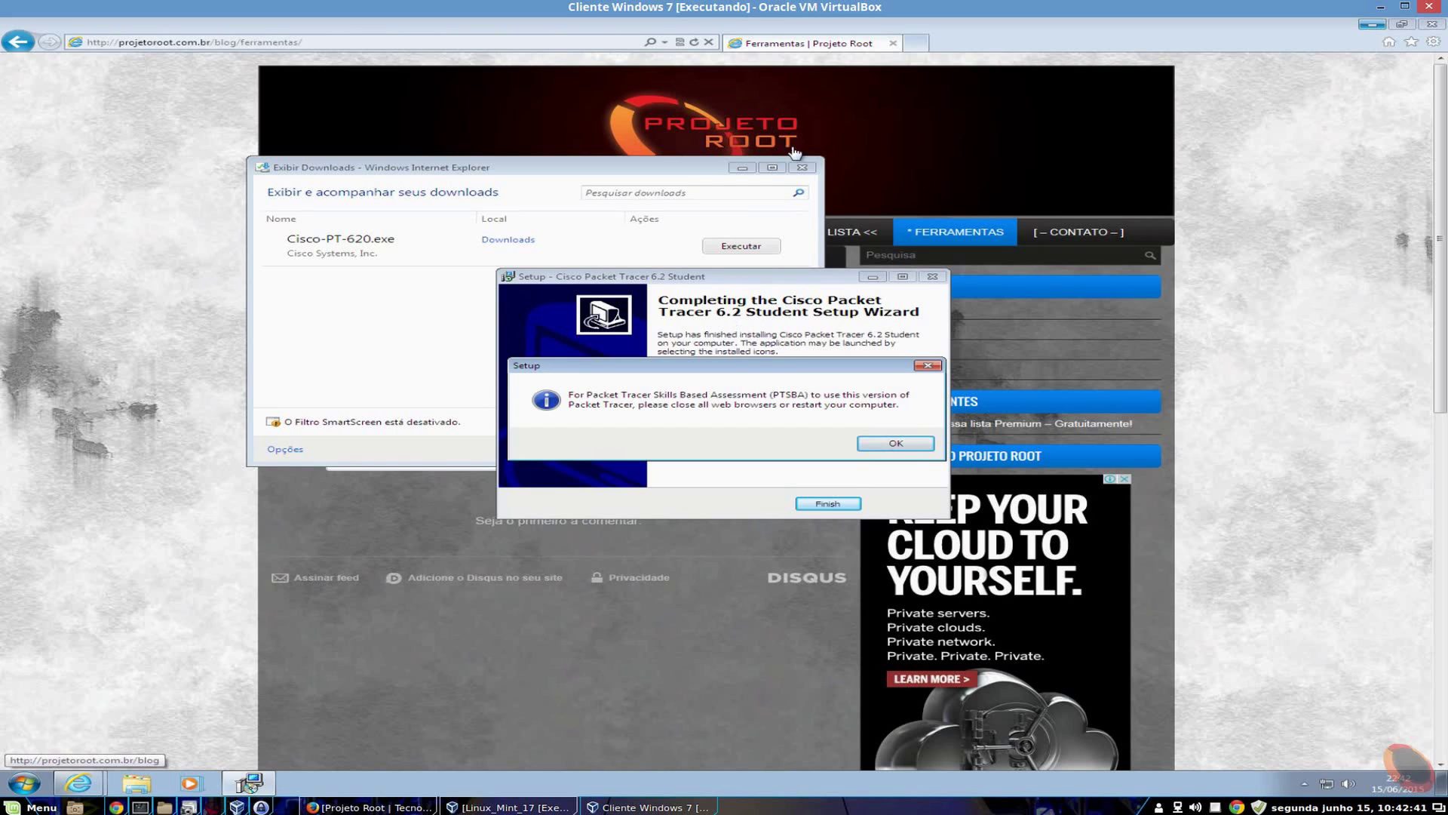
# Close the downloads list and the web browser, then finish the setup wizard with Launch Cisco Packet Tracer enabled.
pyautogui.click(802, 167)
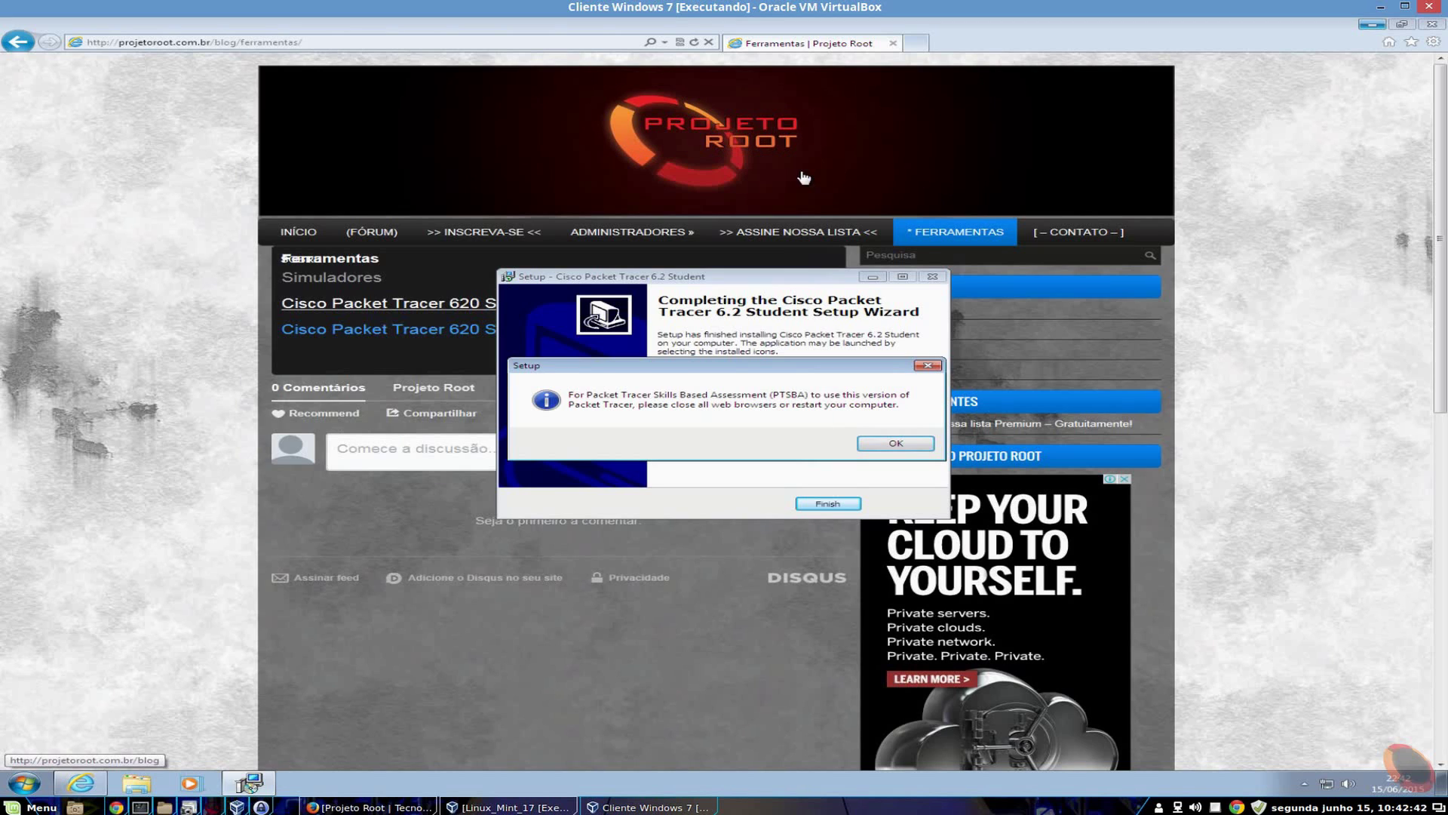
pyautogui.click(1432, 23)
pyautogui.click(902, 443)
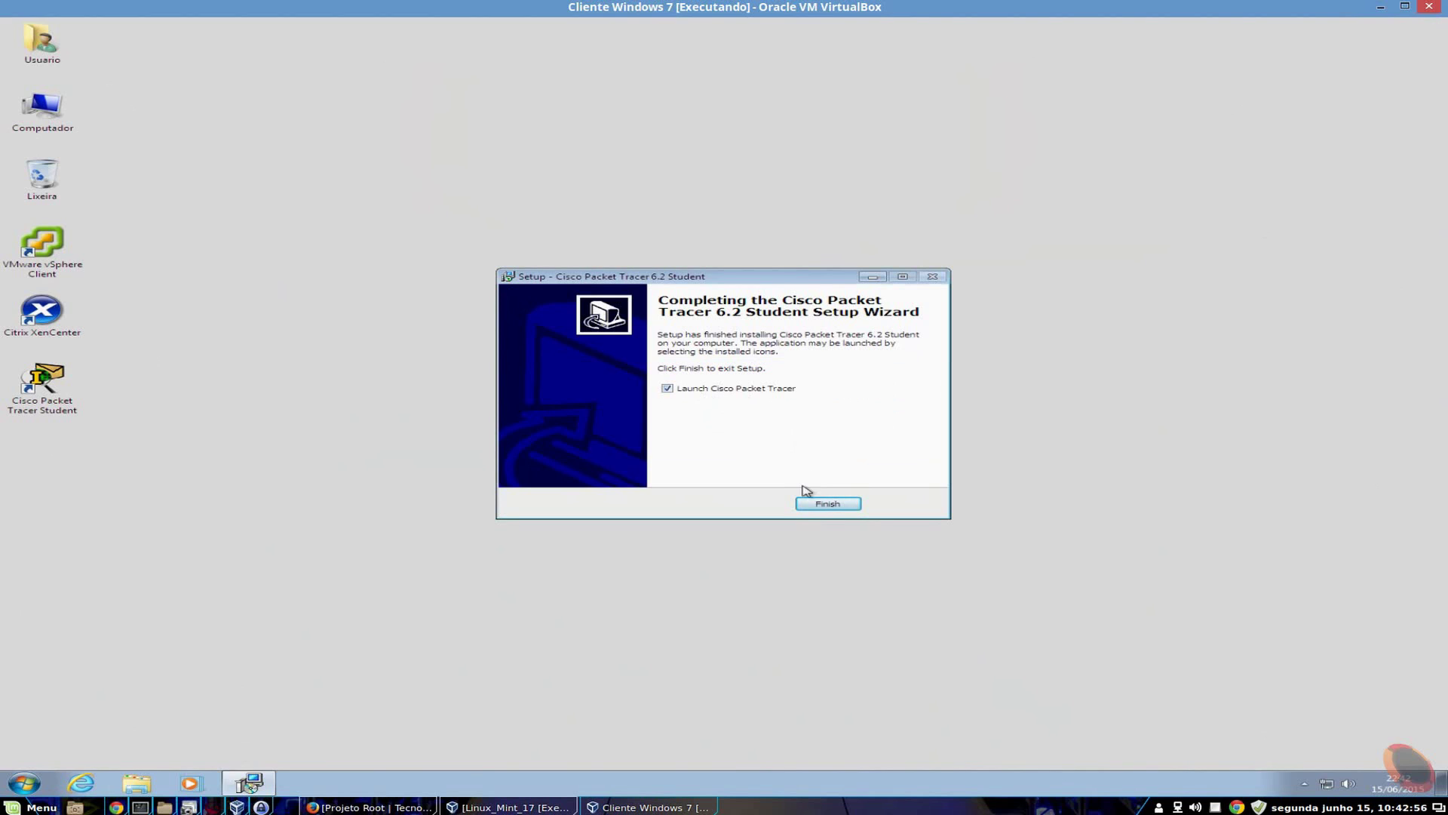
pyautogui.click(827, 504)
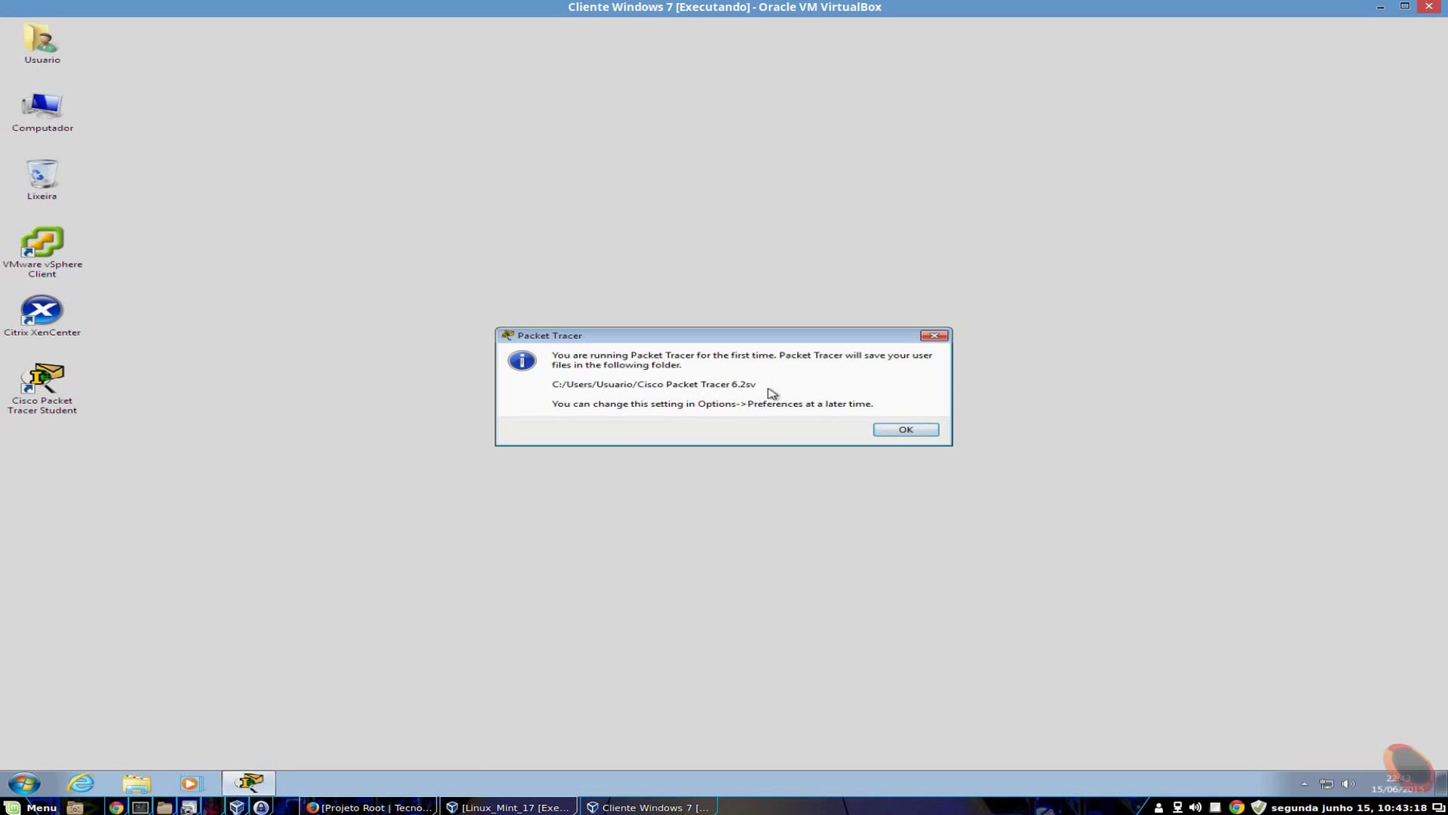
# Accept the default user files folder, allow PacketTracer6 through the Windows firewall on public networks, and maximize the Packet Tracer window.
pyautogui.click(904, 431)
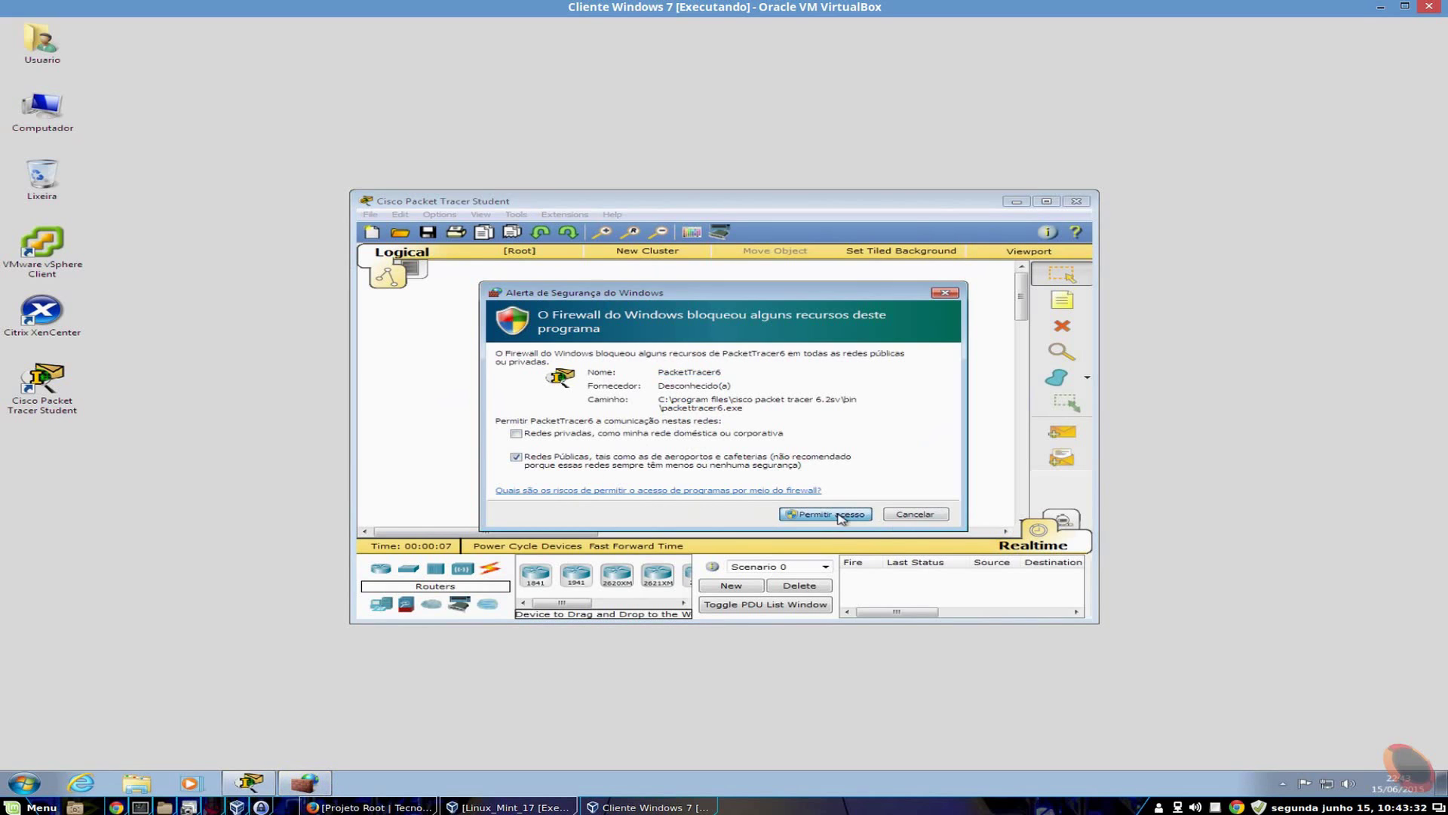
pyautogui.click(842, 516)
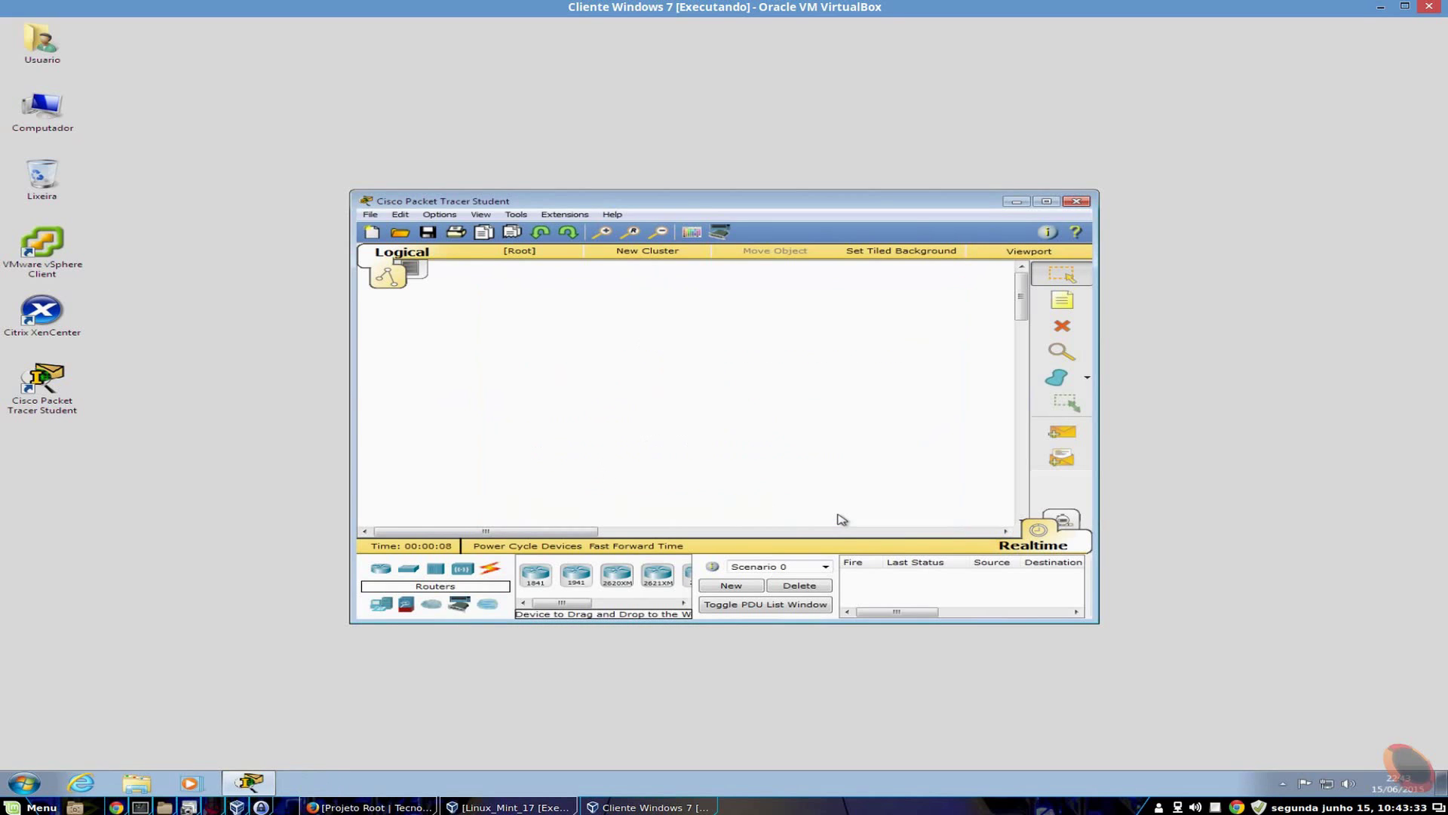
pyautogui.click(1047, 201)
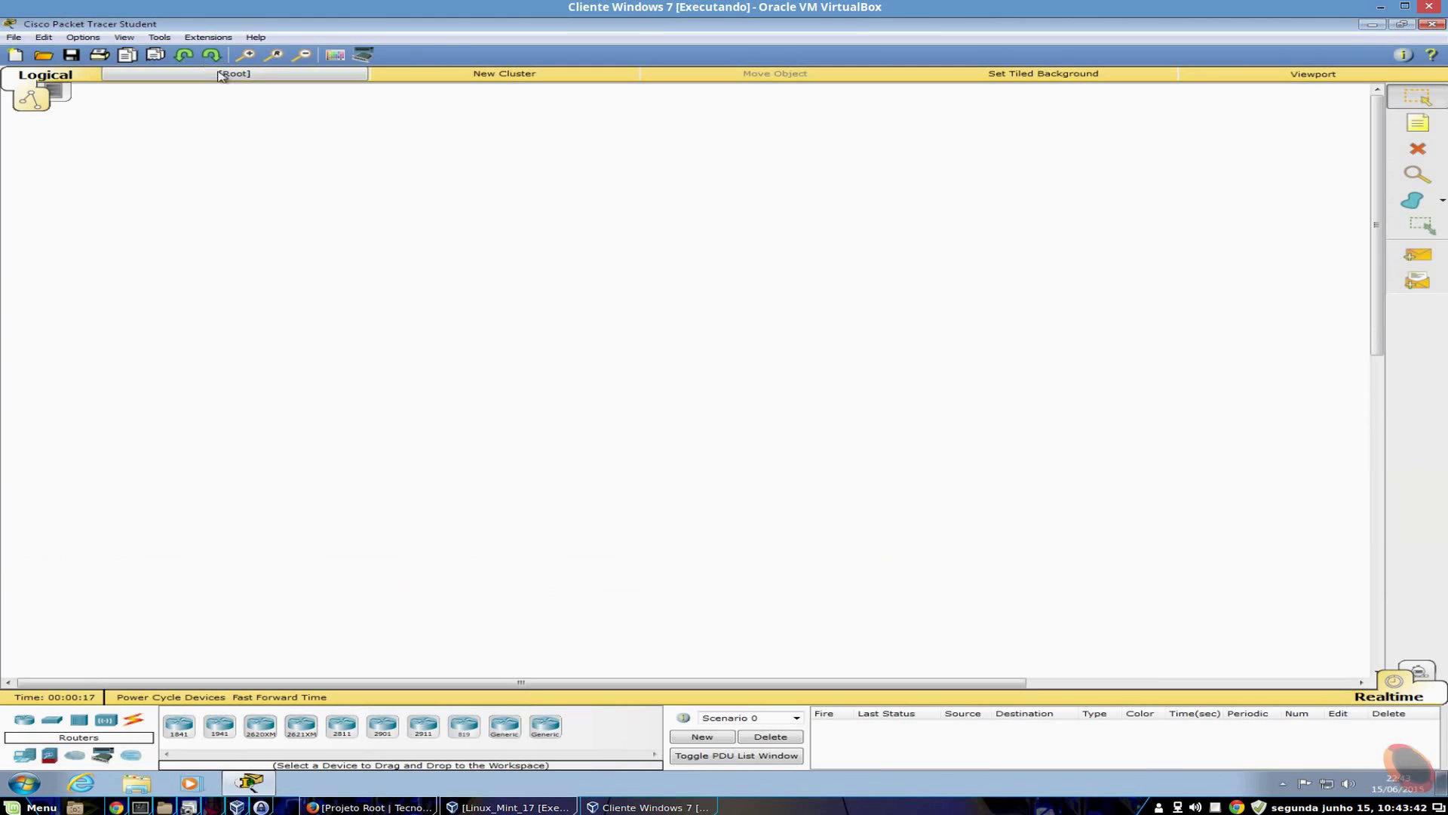
pyautogui.click(121, 37)
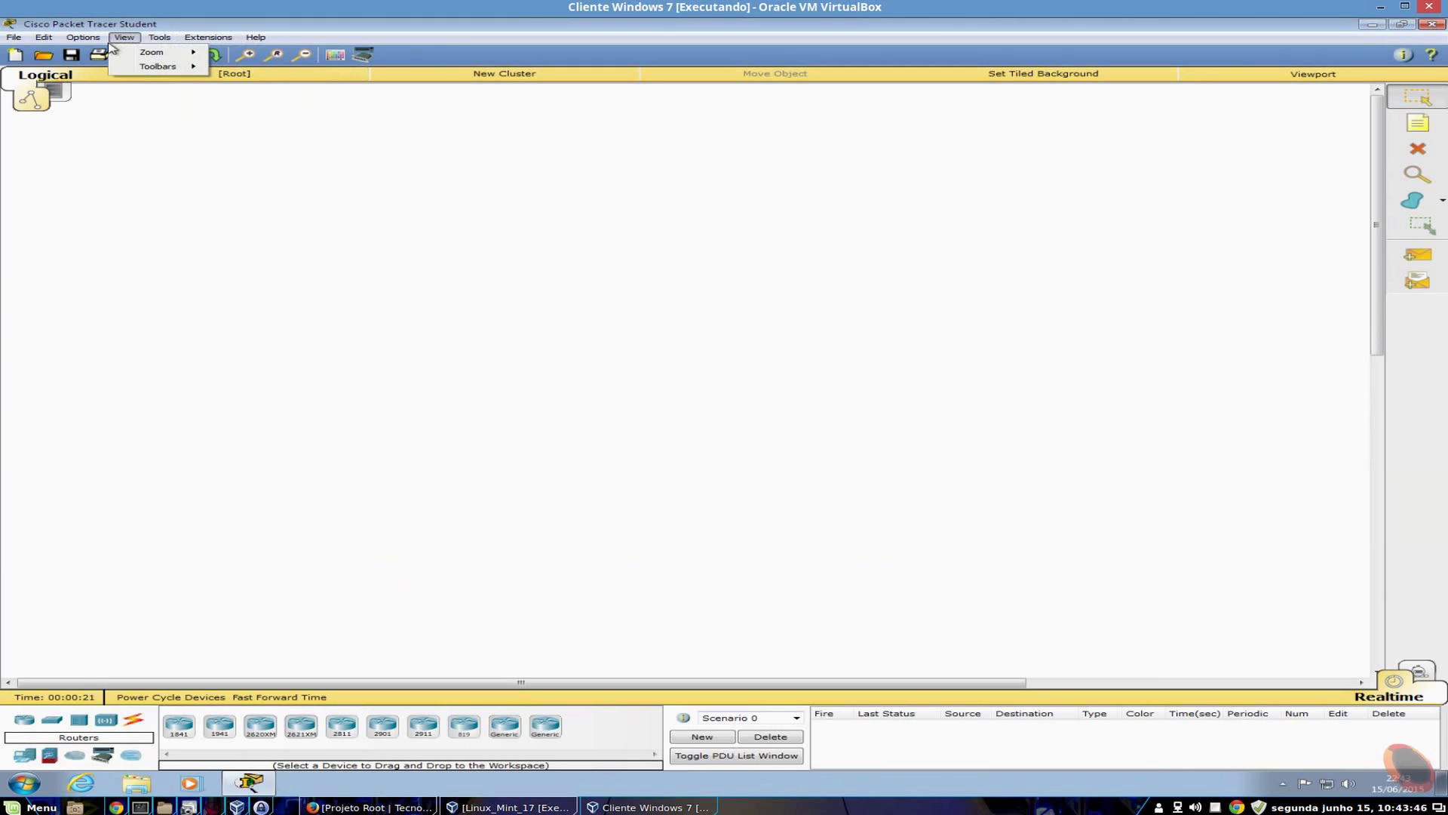
pyautogui.moveTo(83, 39)
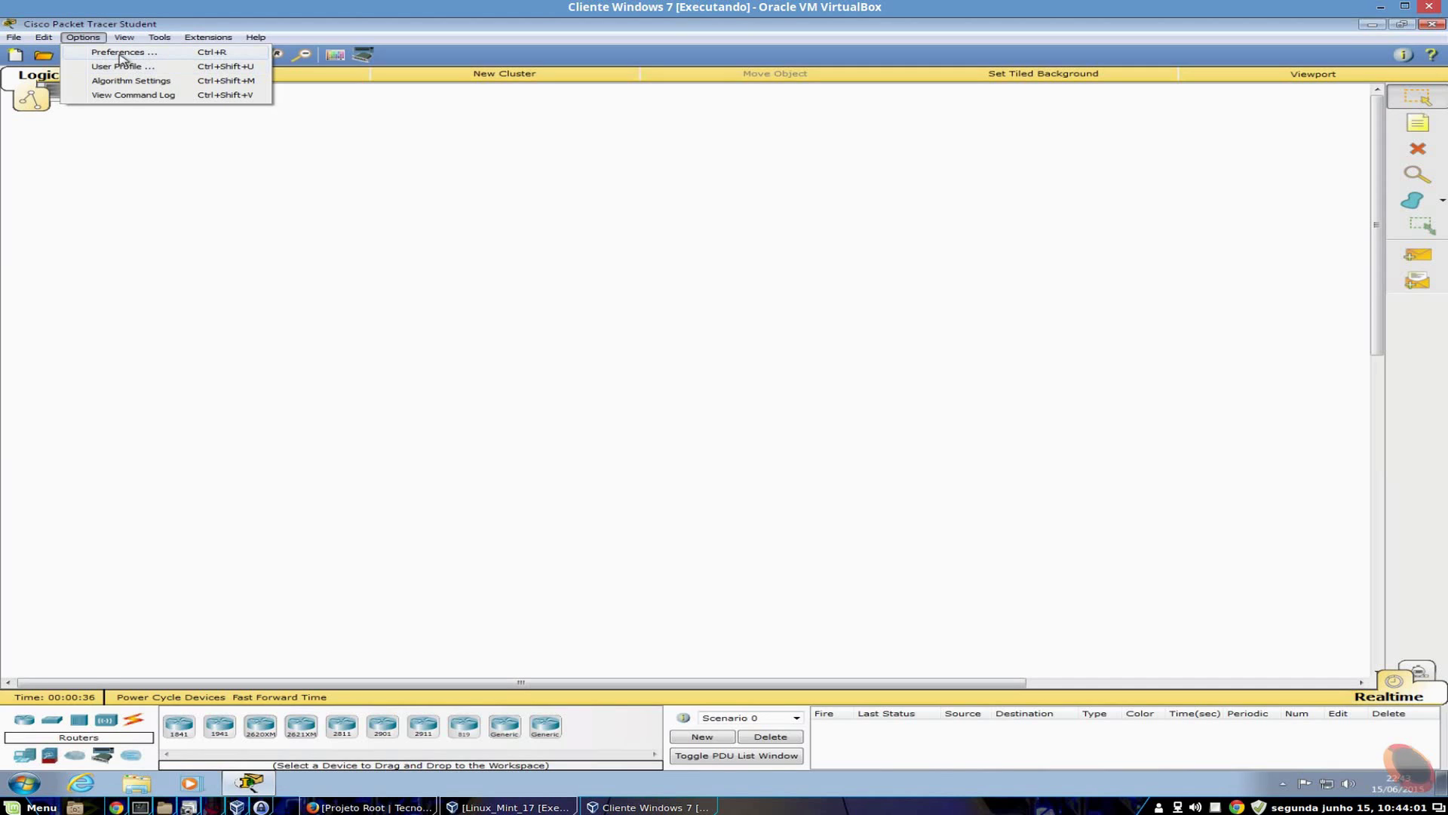
pyautogui.click(502, 261)
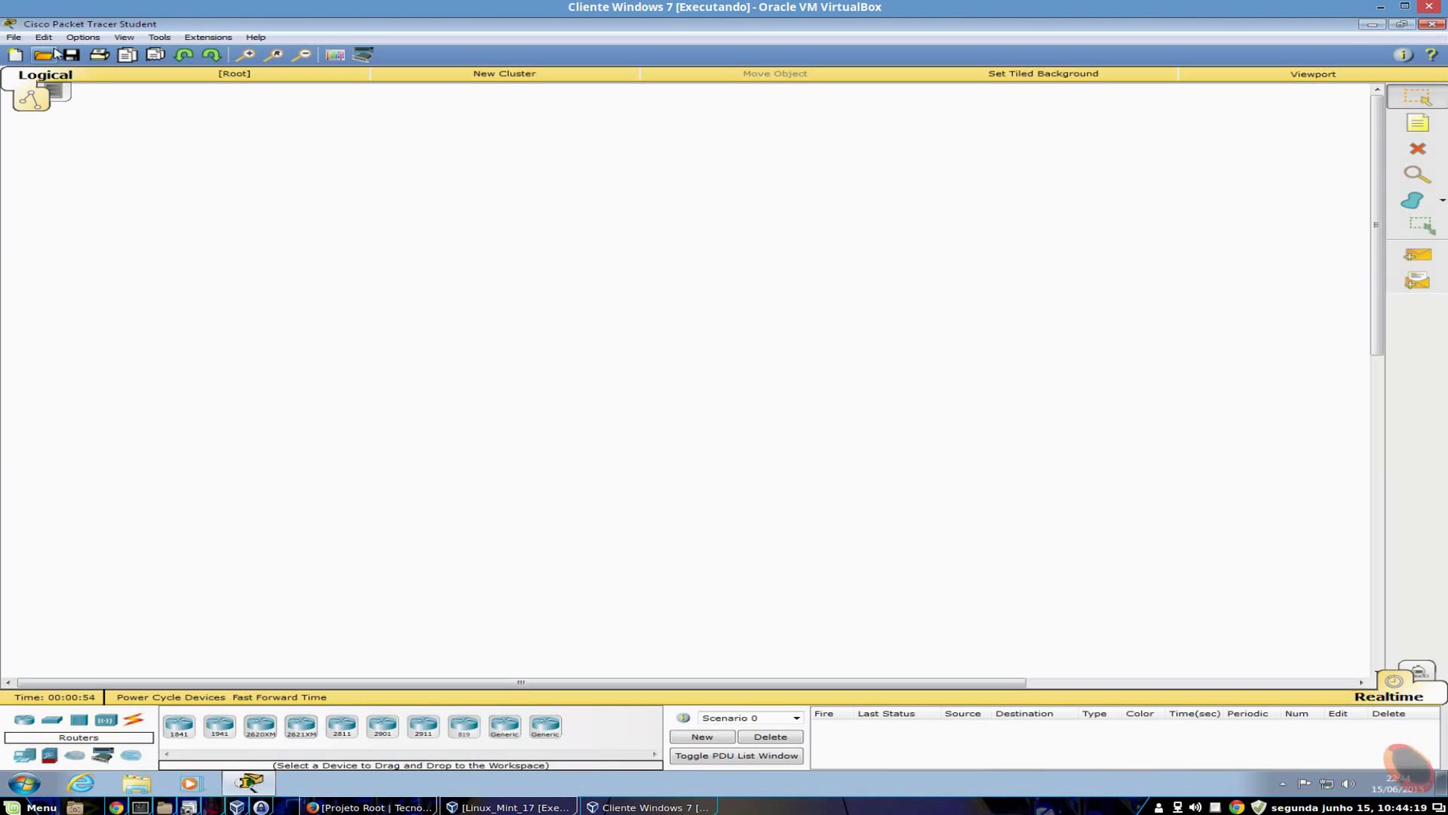
# Review the Packet Tracer preferences, covering the Administrative, Hide, Font, Miscellaneous, Custom Interfaces, Publishers and Interface settings.
pyautogui.click(13, 37)
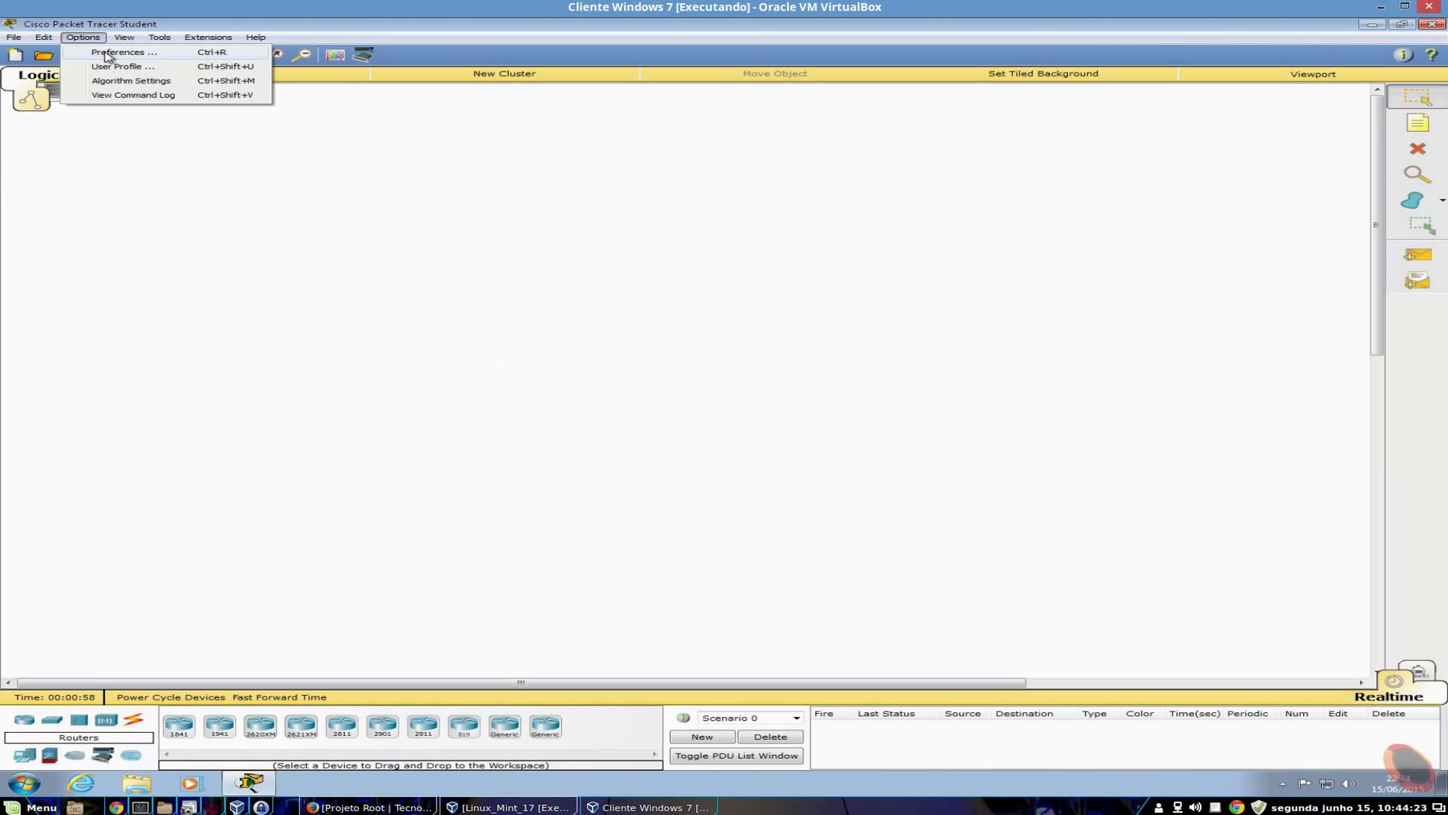
pyautogui.click(110, 54)
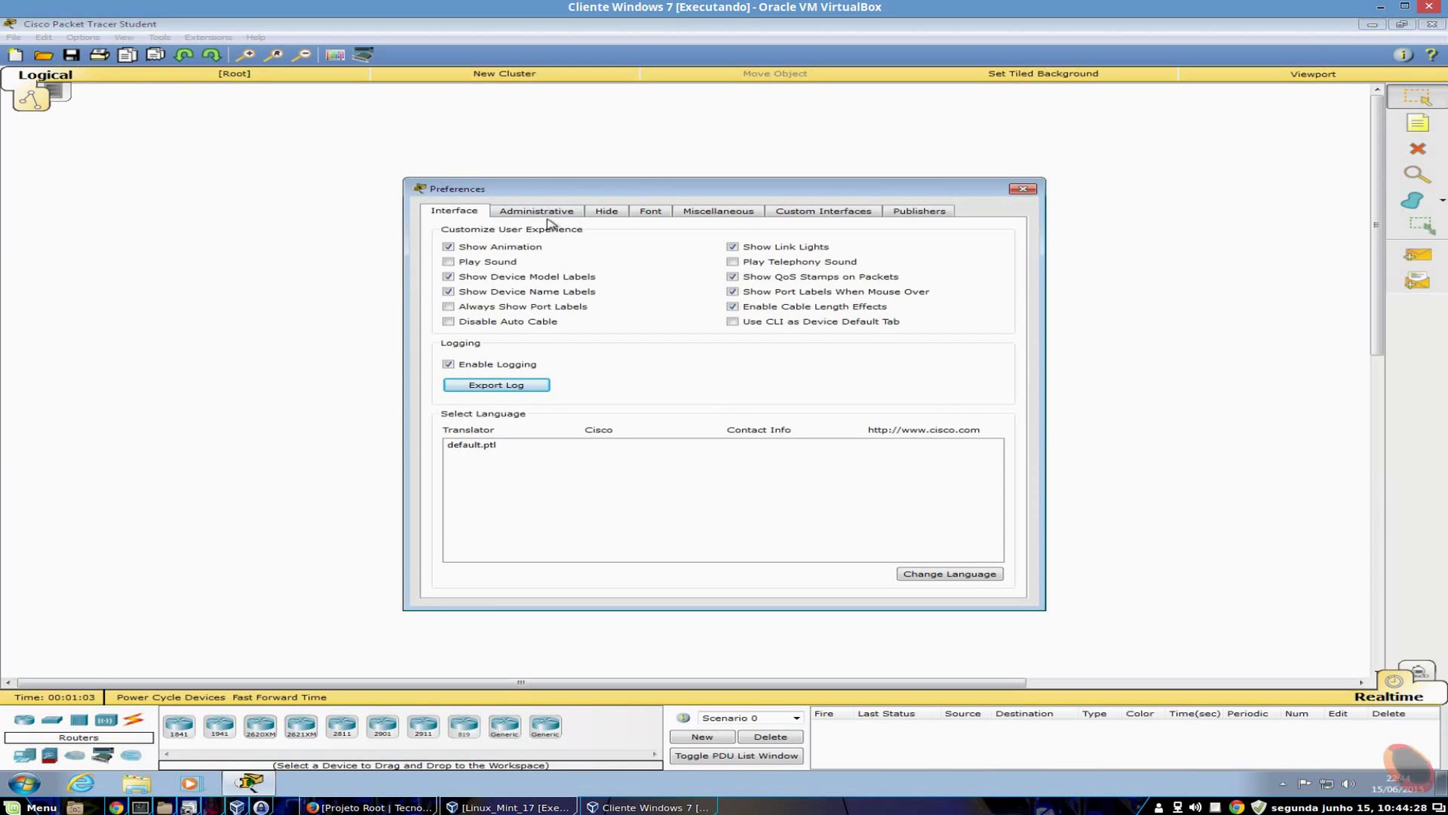
pyautogui.click(507, 215)
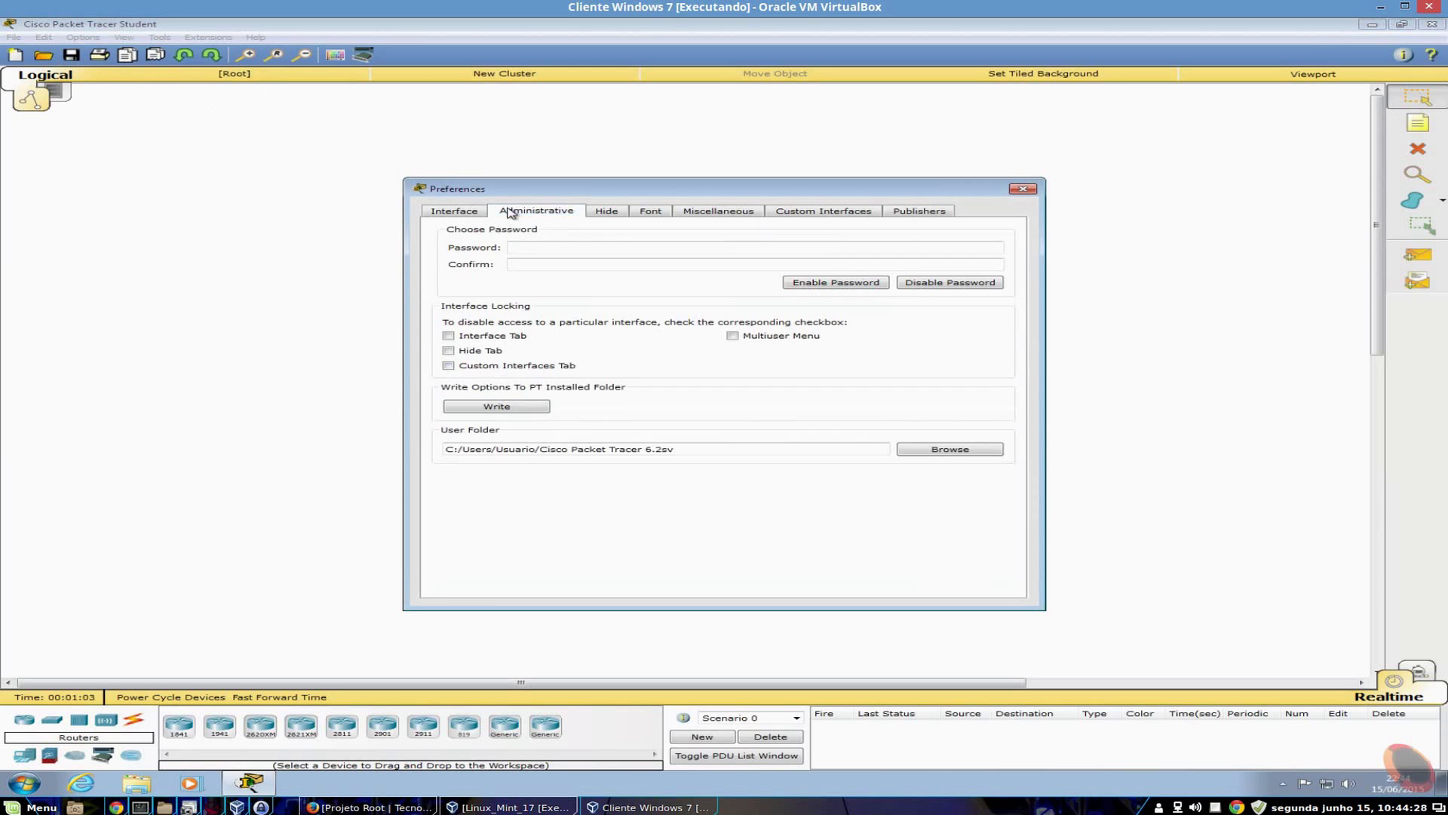
pyautogui.click(605, 212)
pyautogui.click(647, 213)
pyautogui.click(745, 214)
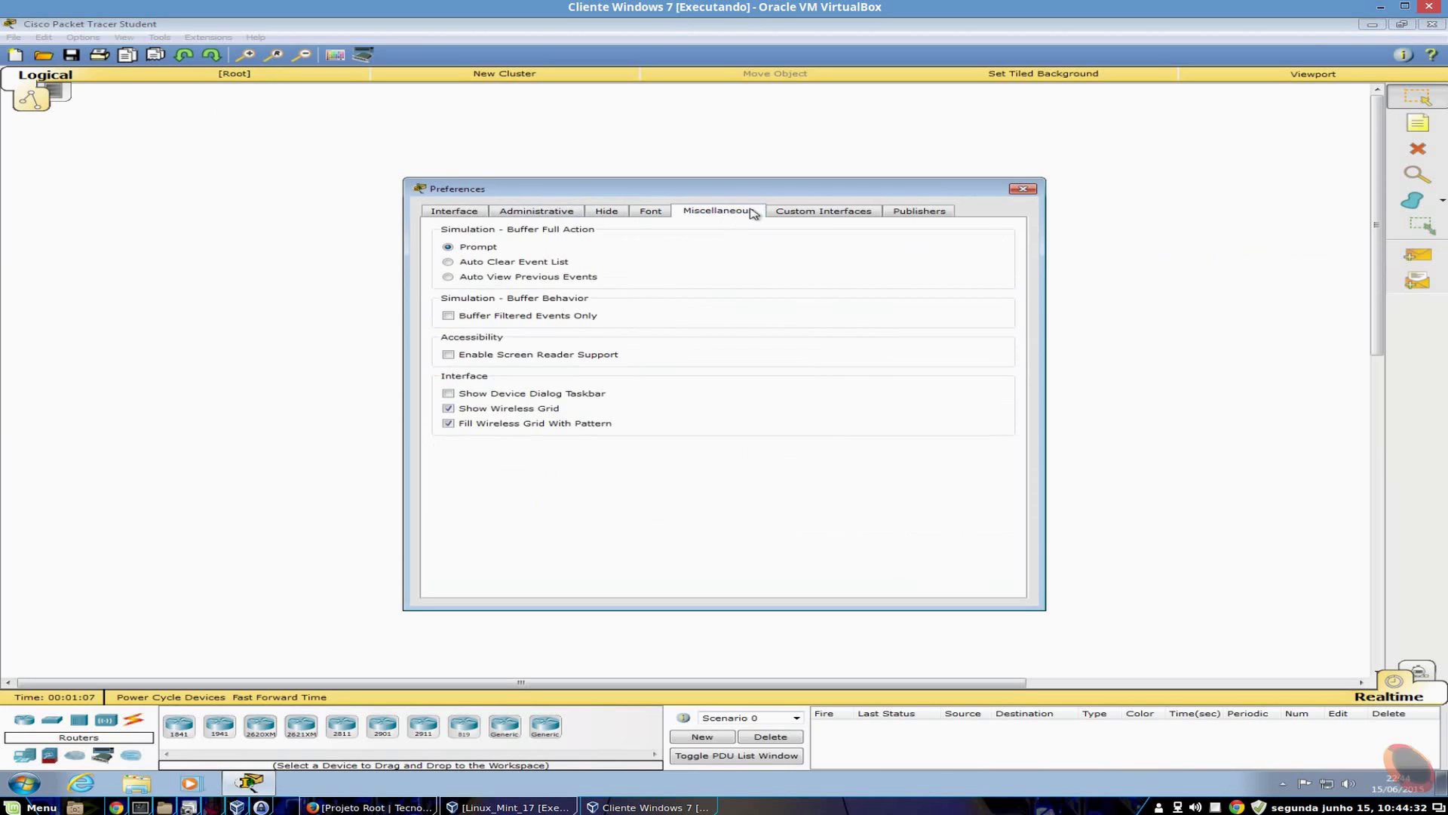
pyautogui.click(788, 211)
pyautogui.click(919, 211)
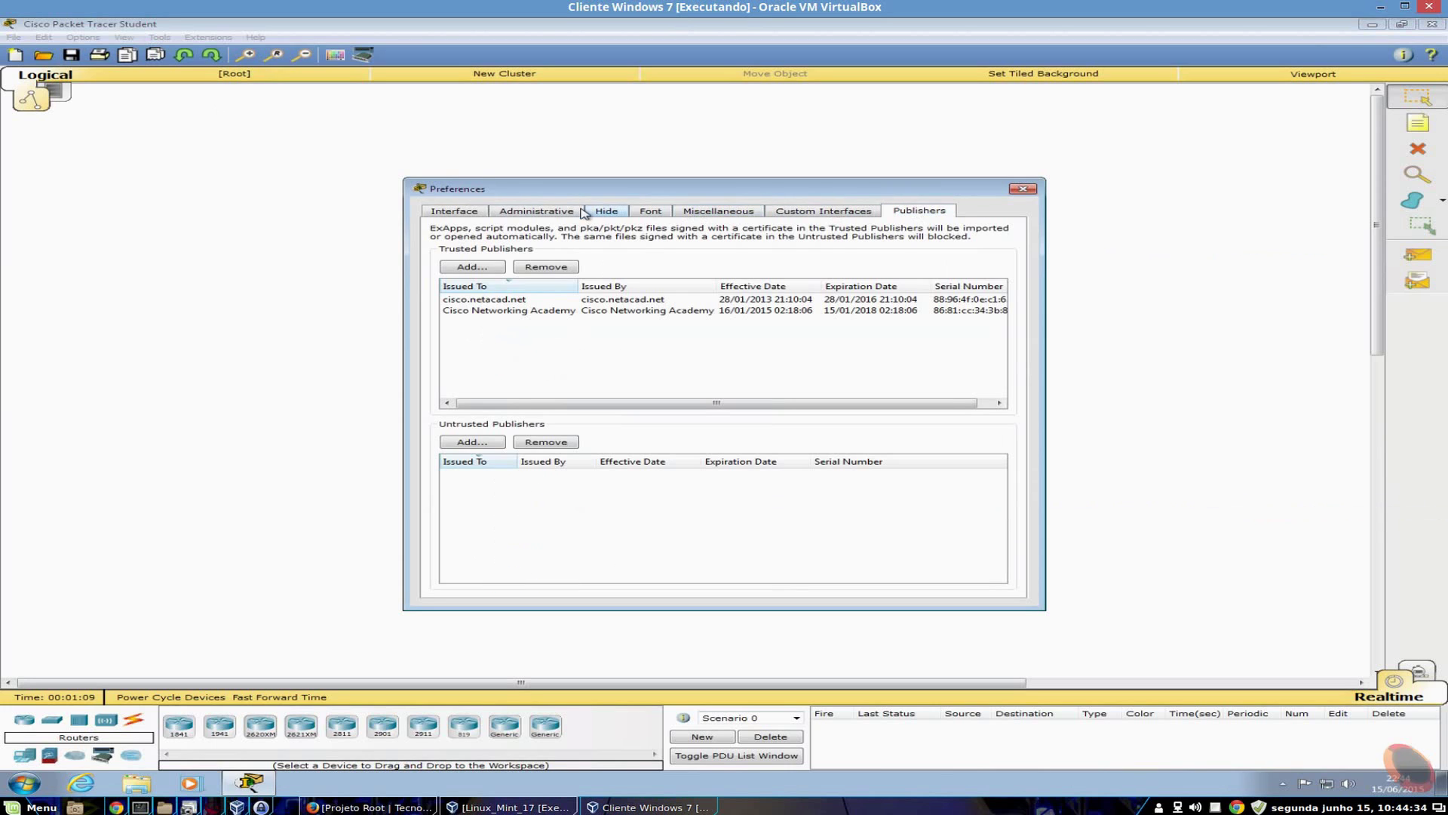
pyautogui.click(457, 212)
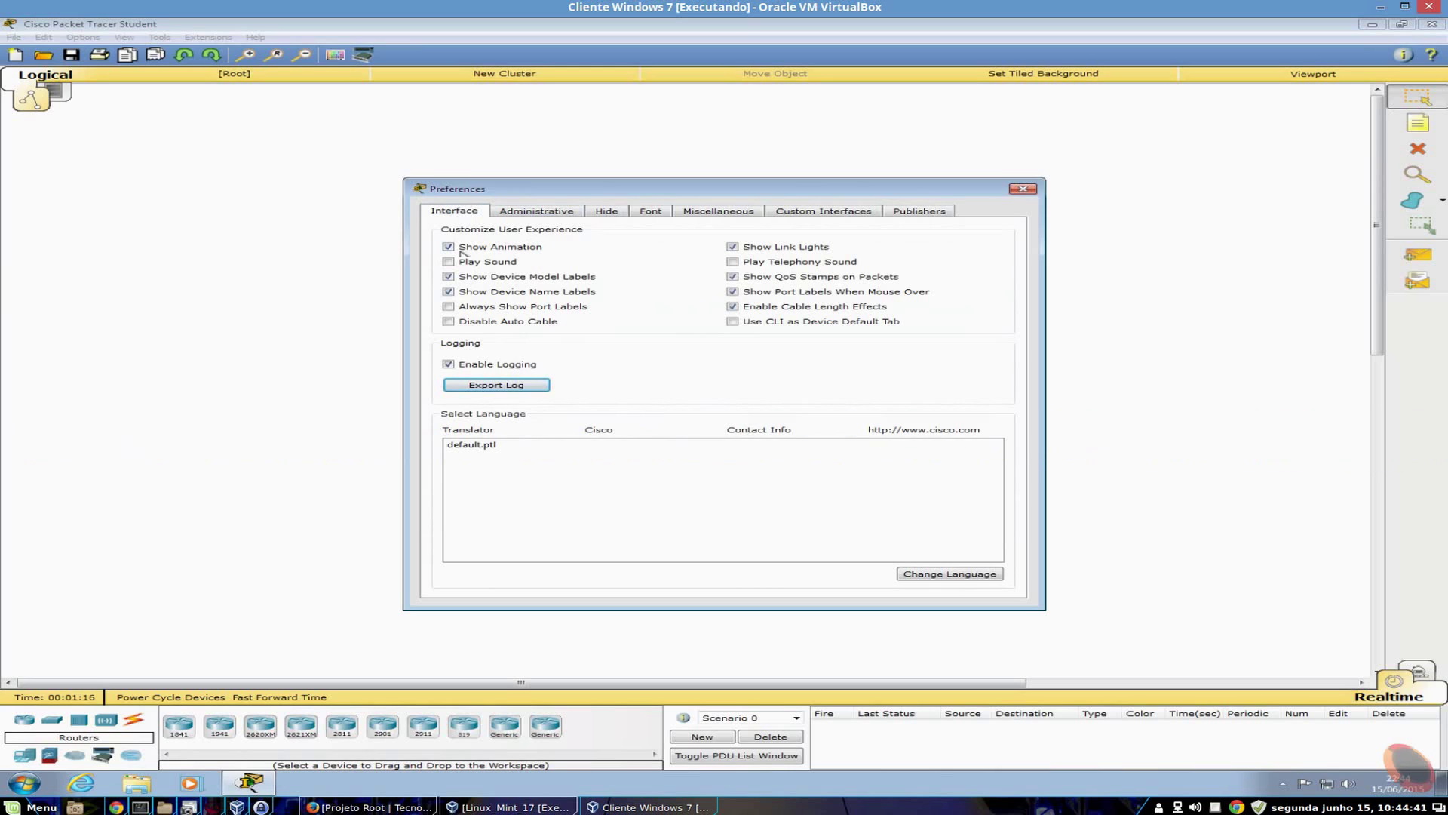
# Apply default.ptl as the interface language and close the preferences.
pyautogui.click(507, 448)
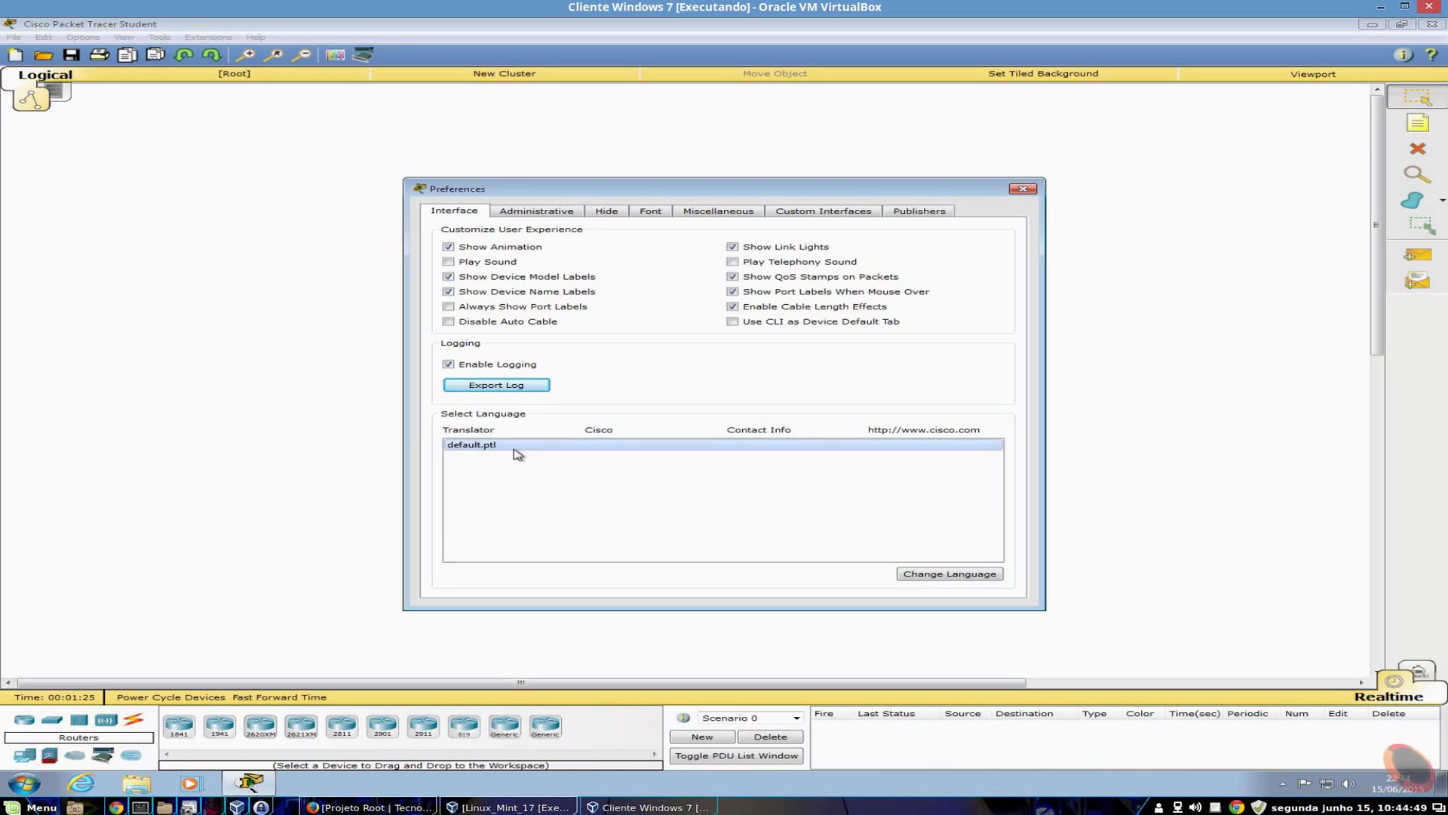
pyautogui.click(942, 574)
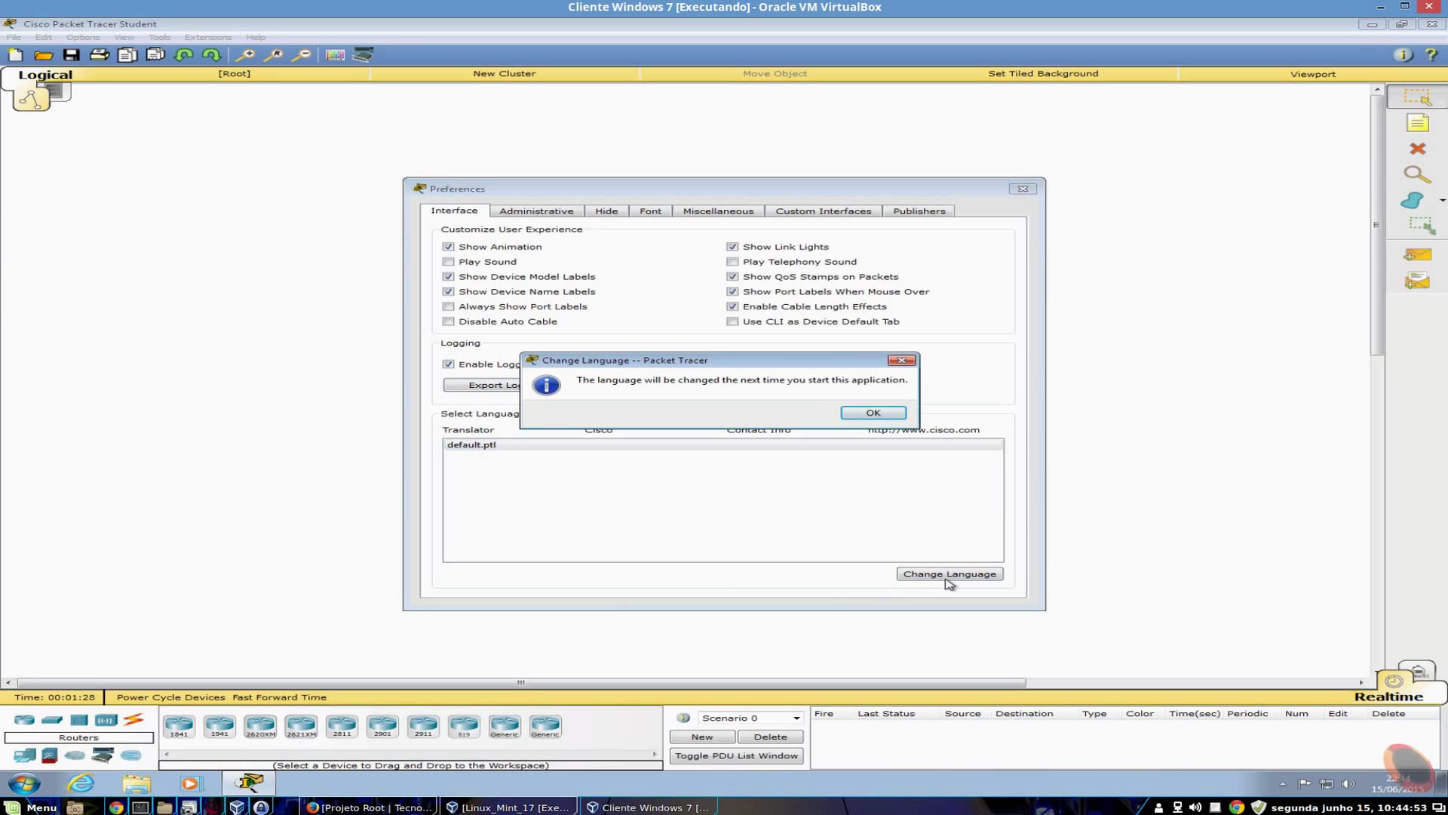
pyautogui.click(895, 417)
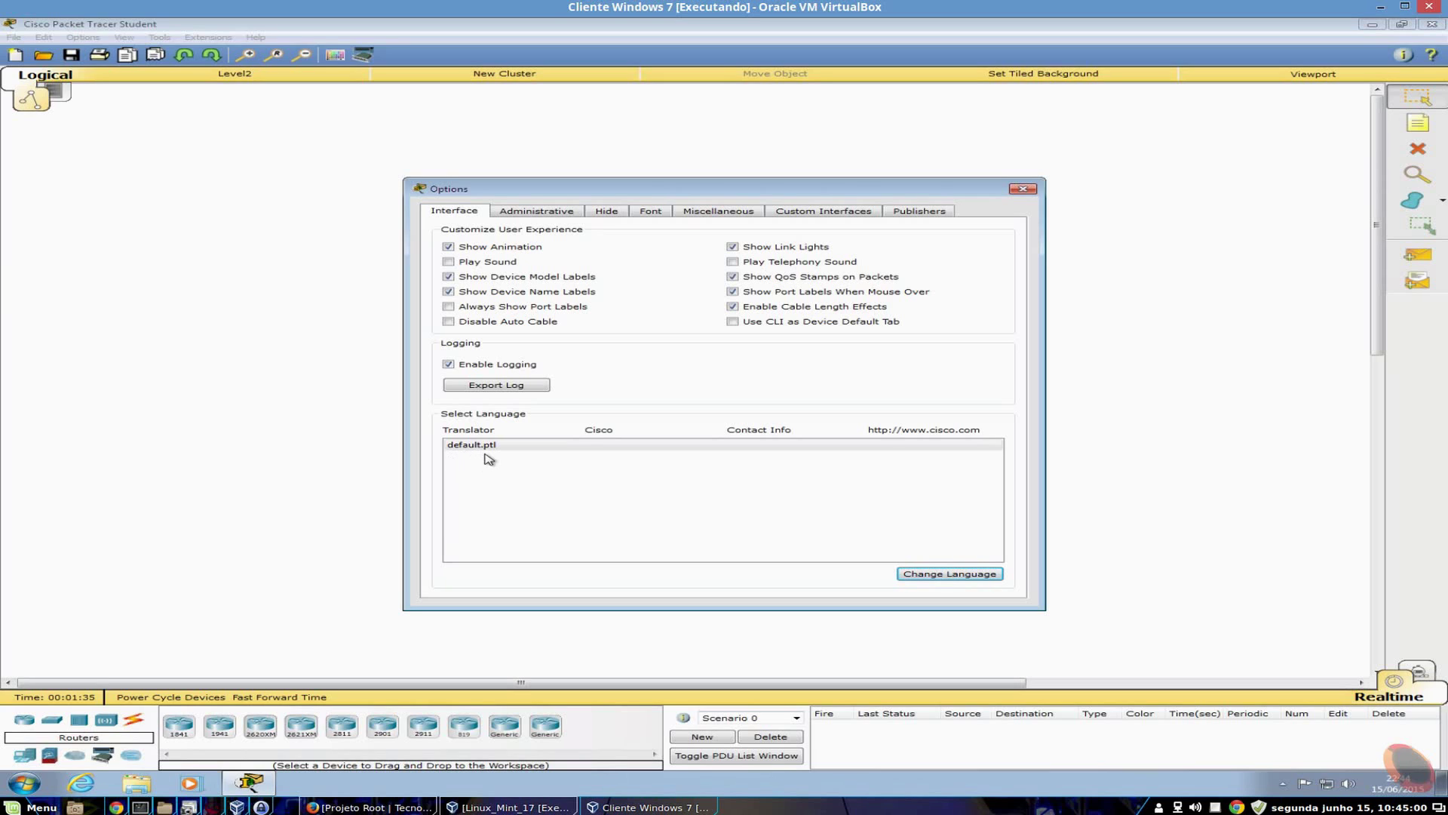
pyautogui.click(472, 474)
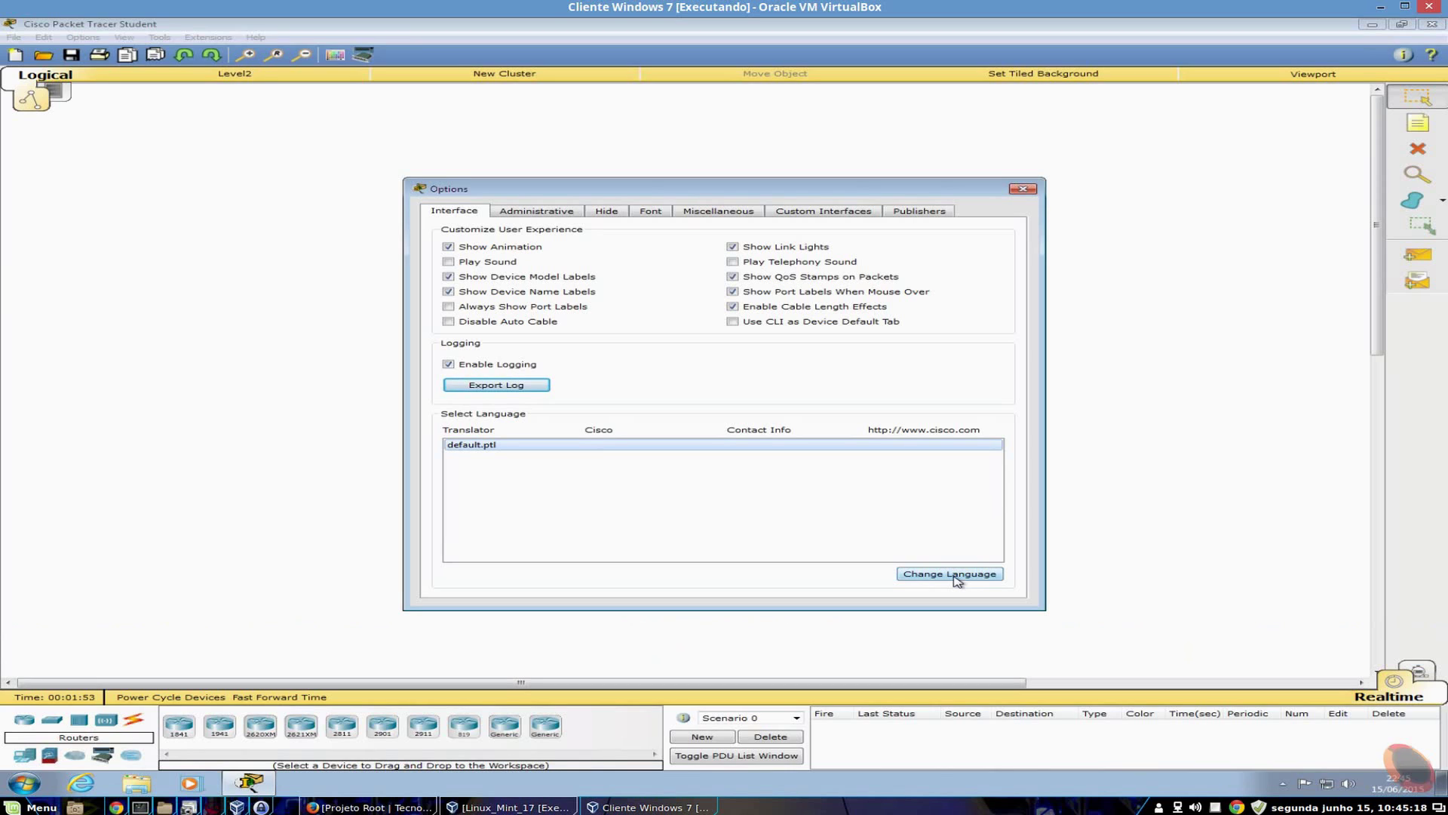
pyautogui.click(1024, 190)
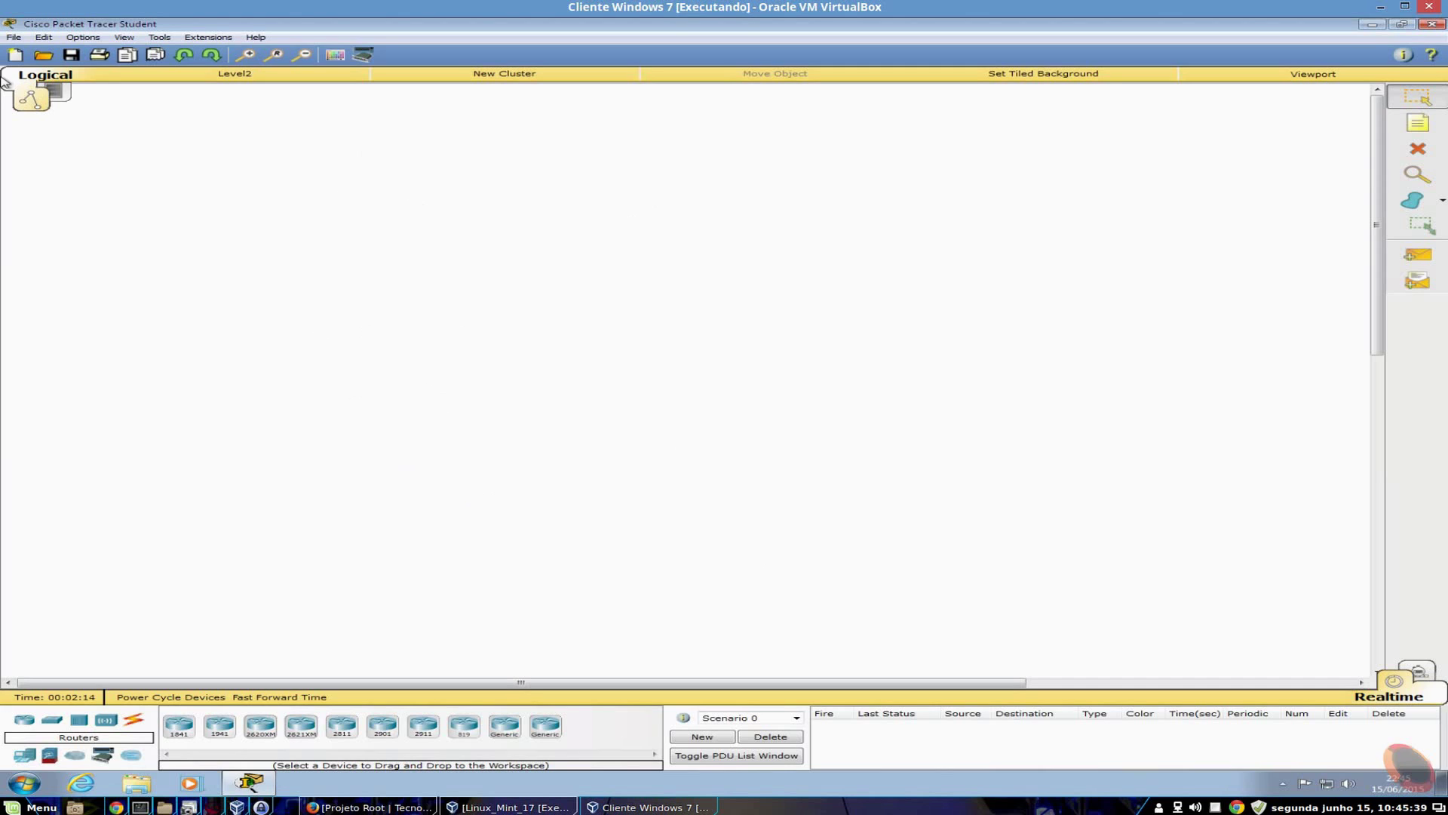
pyautogui.click(14, 37)
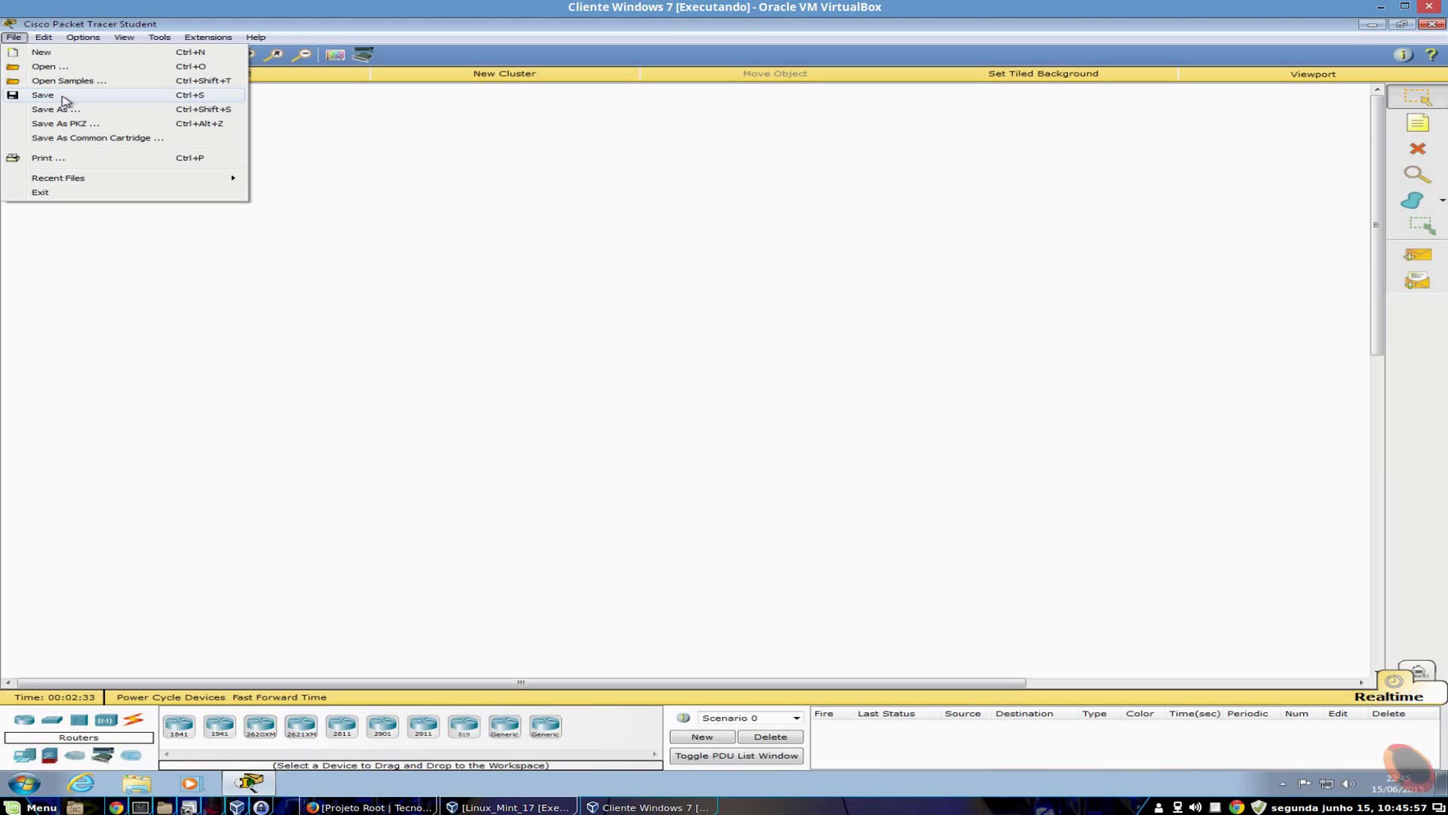
pyautogui.click(641, 308)
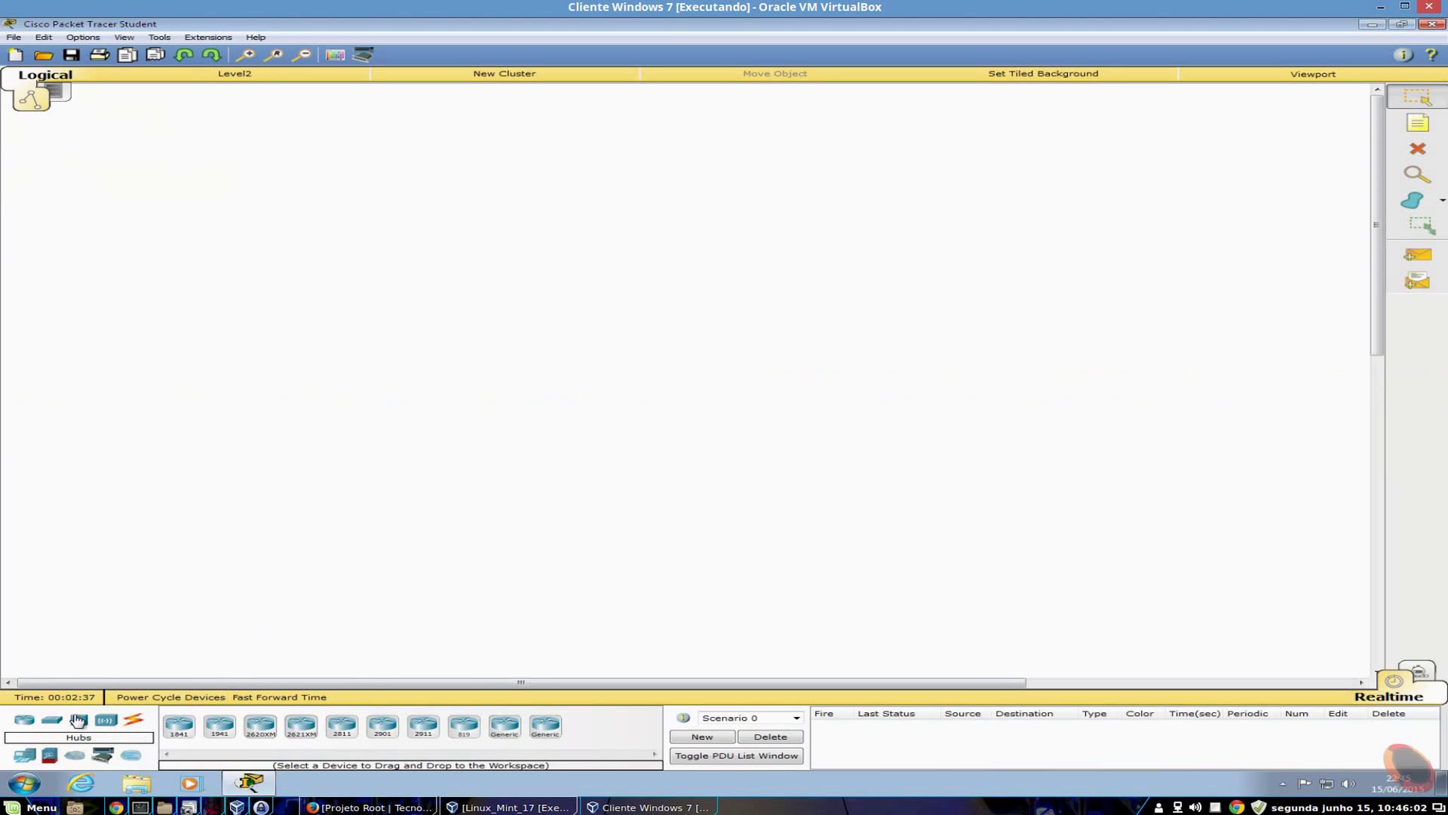
# Place a 2811 router in the upper part of the logical workspace.
pyautogui.click(51, 723)
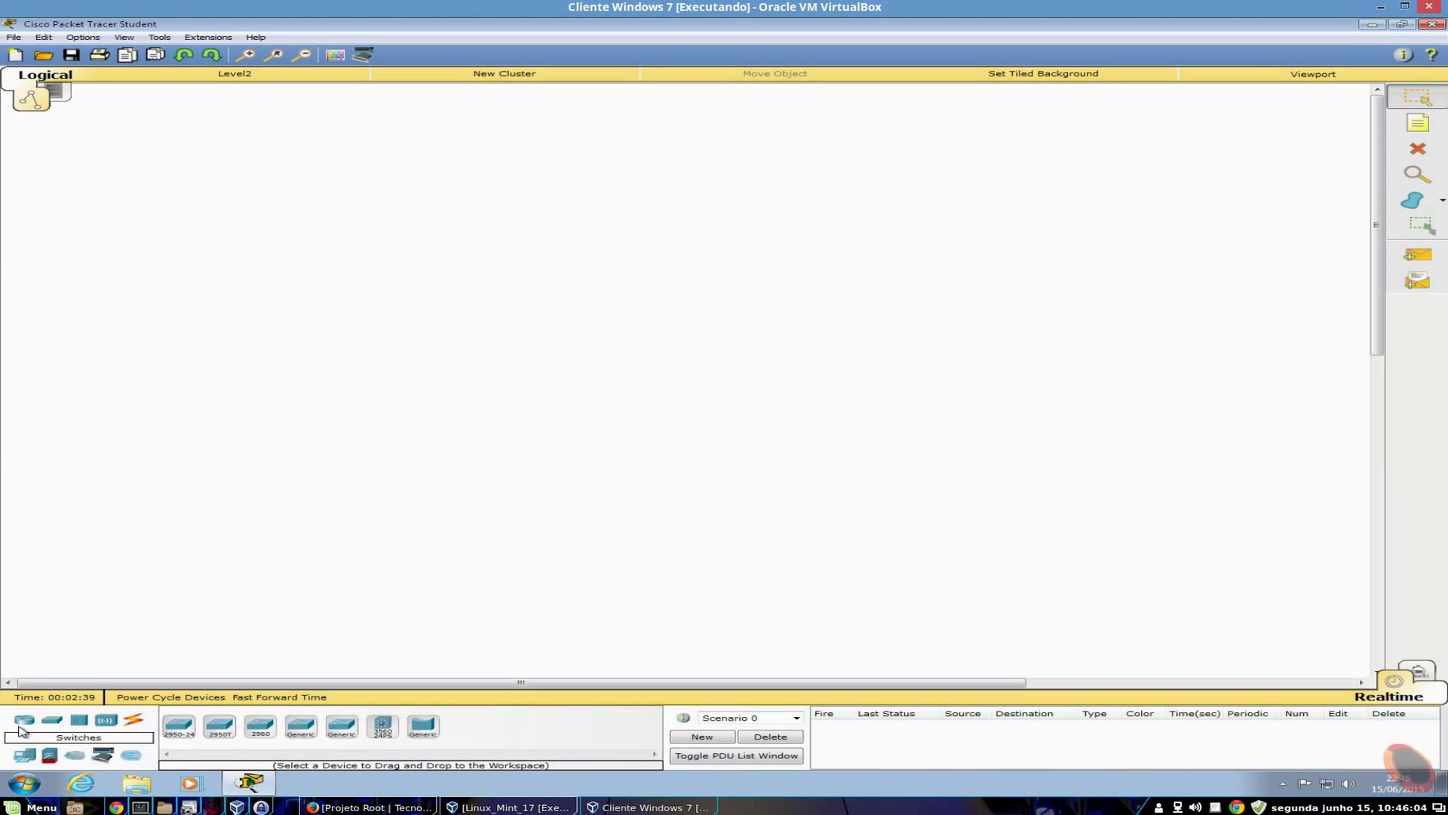
pyautogui.click(36, 722)
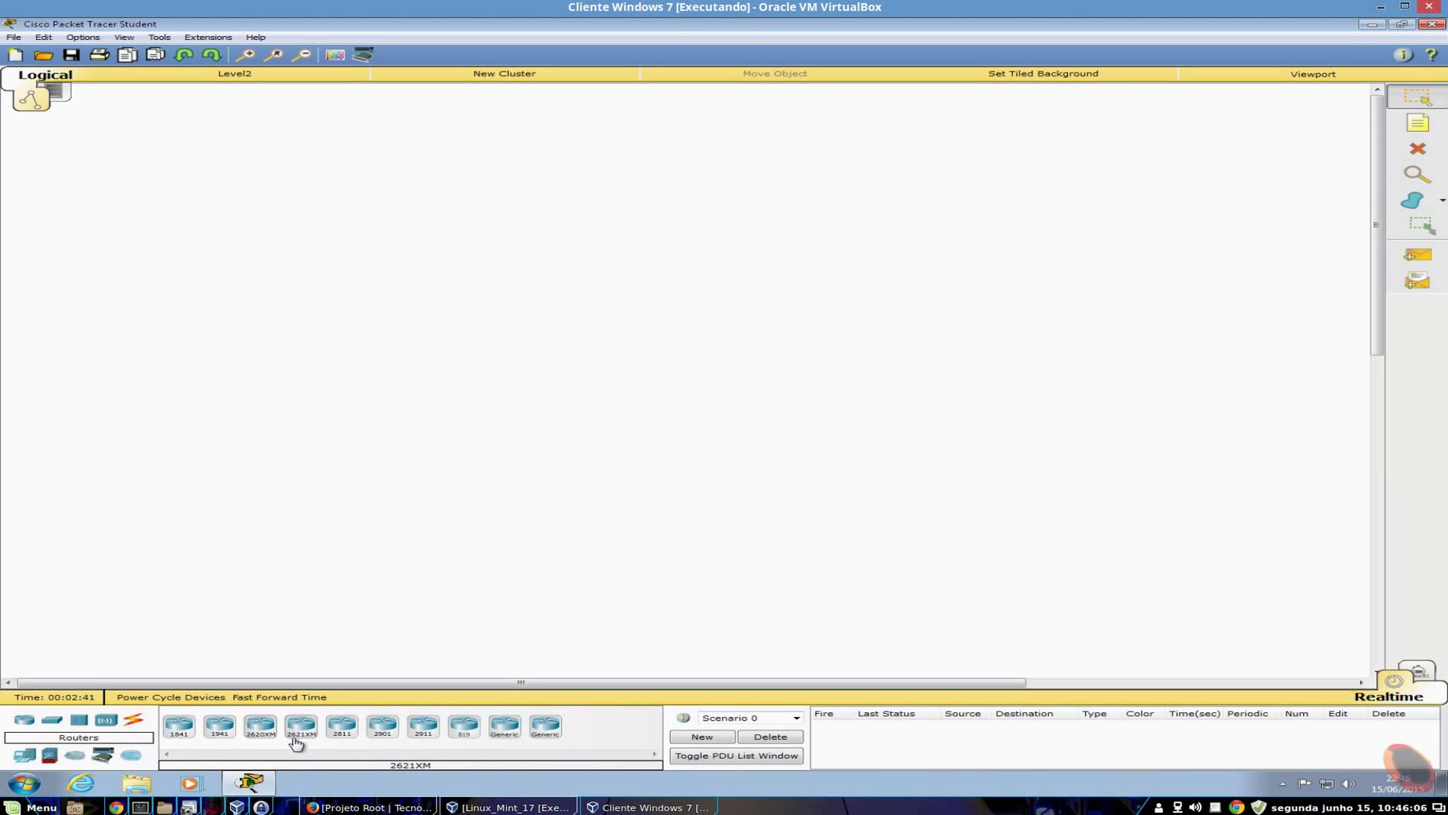
pyautogui.click(342, 726)
pyautogui.click(525, 314)
# Examine the 2811 router's physical modules and global configuration settings, then close its device window.
pyautogui.click(531, 317)
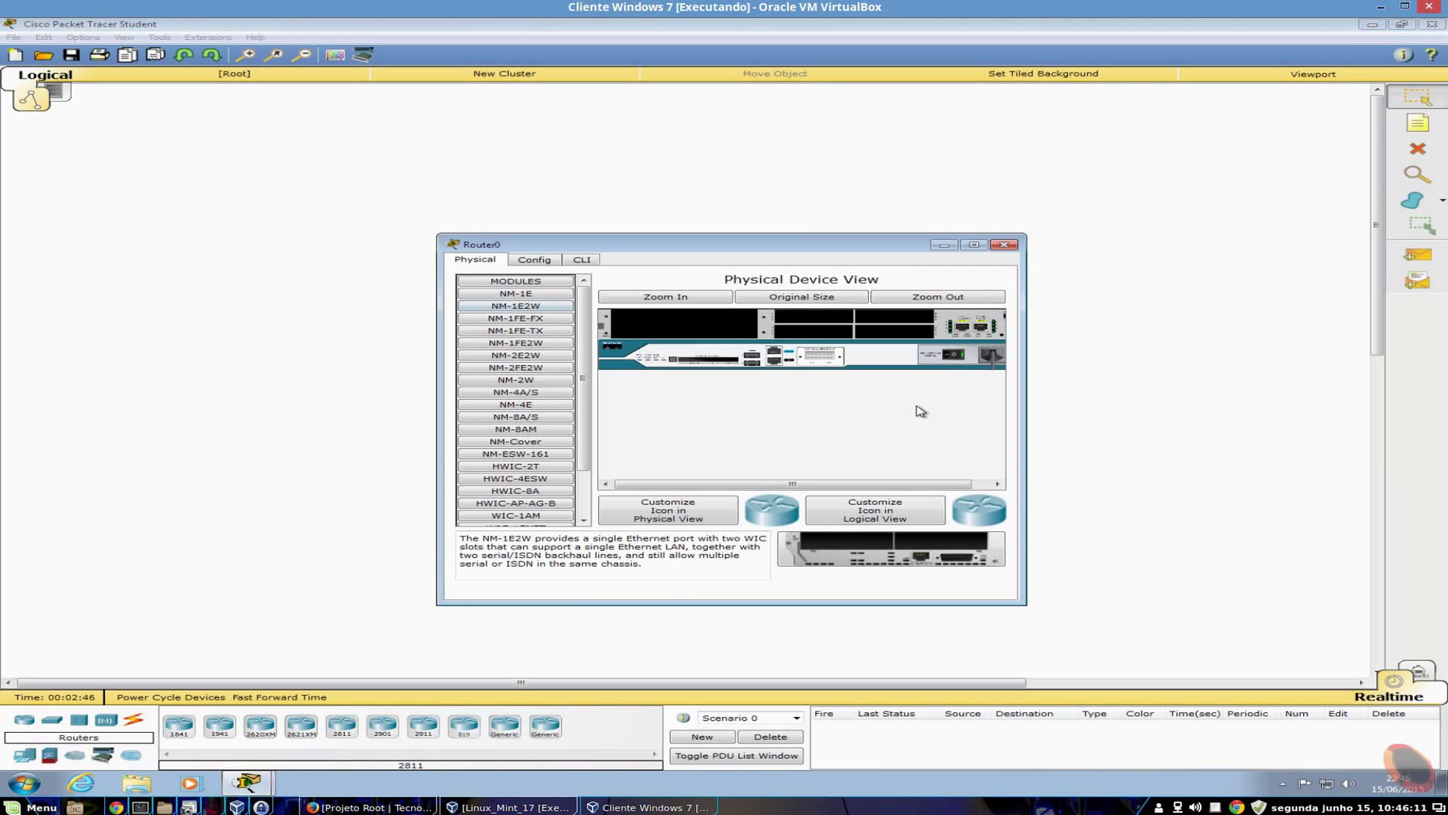
pyautogui.click(558, 259)
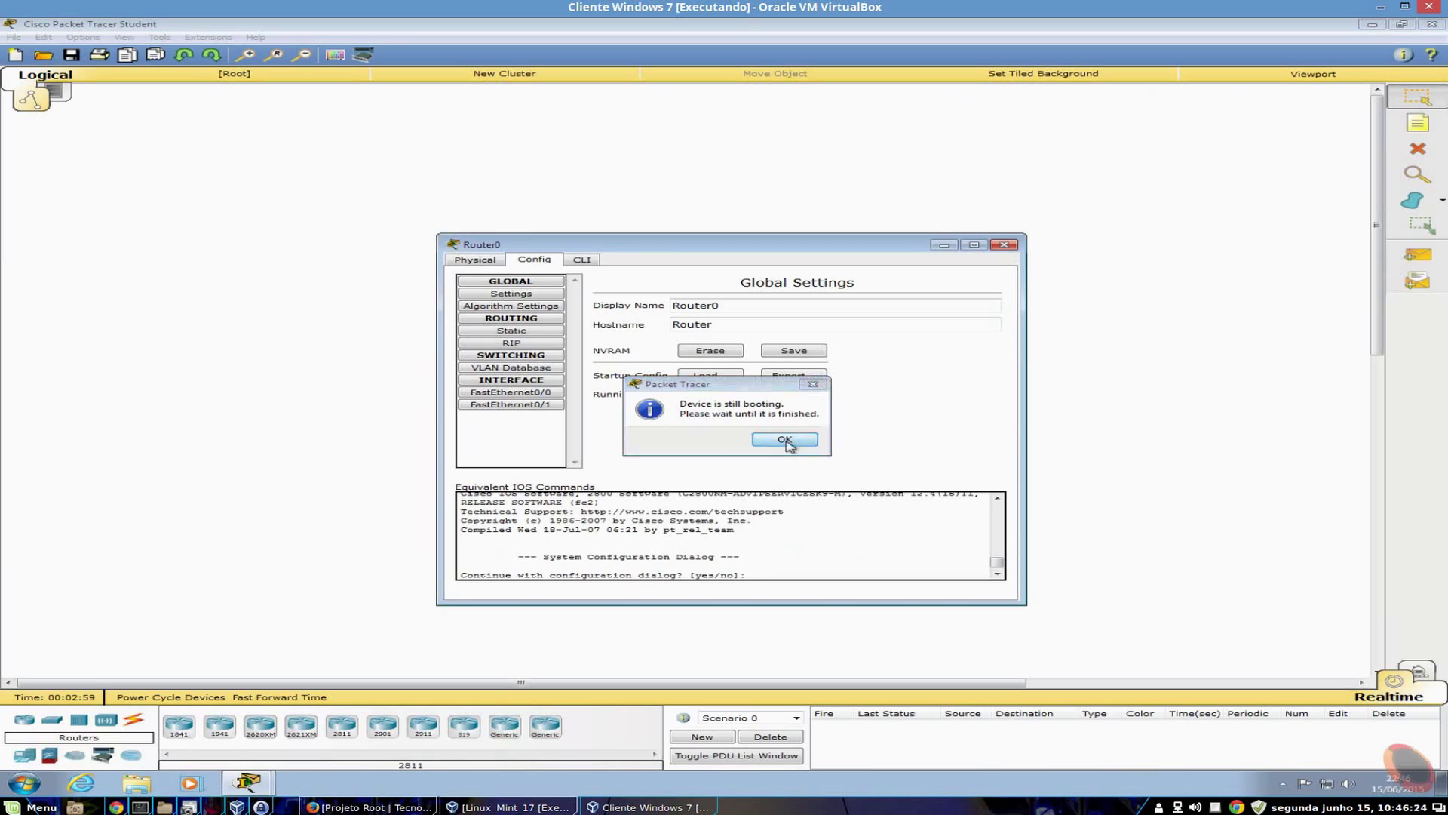
pyautogui.click(785, 439)
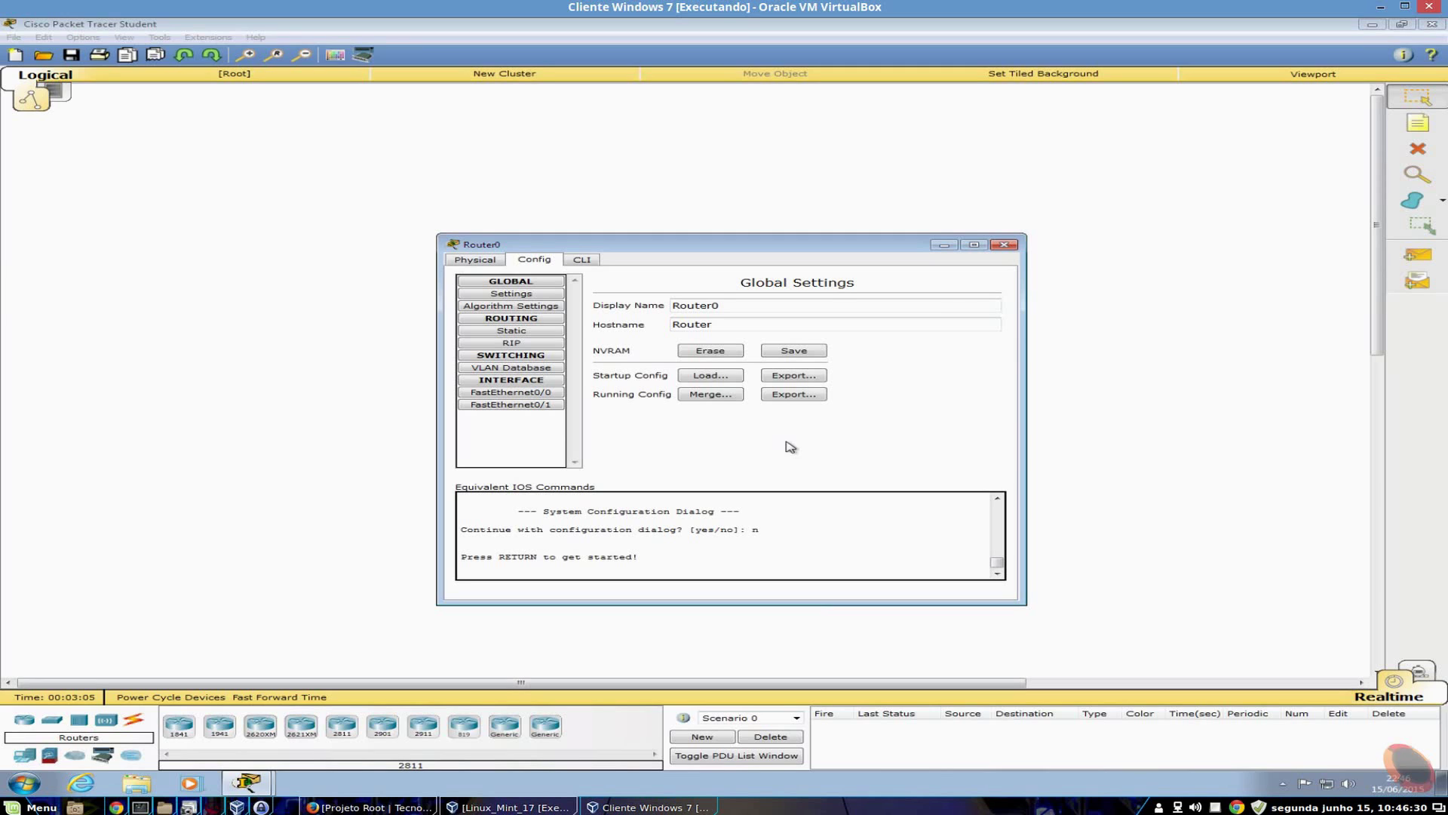
pyautogui.click(474, 261)
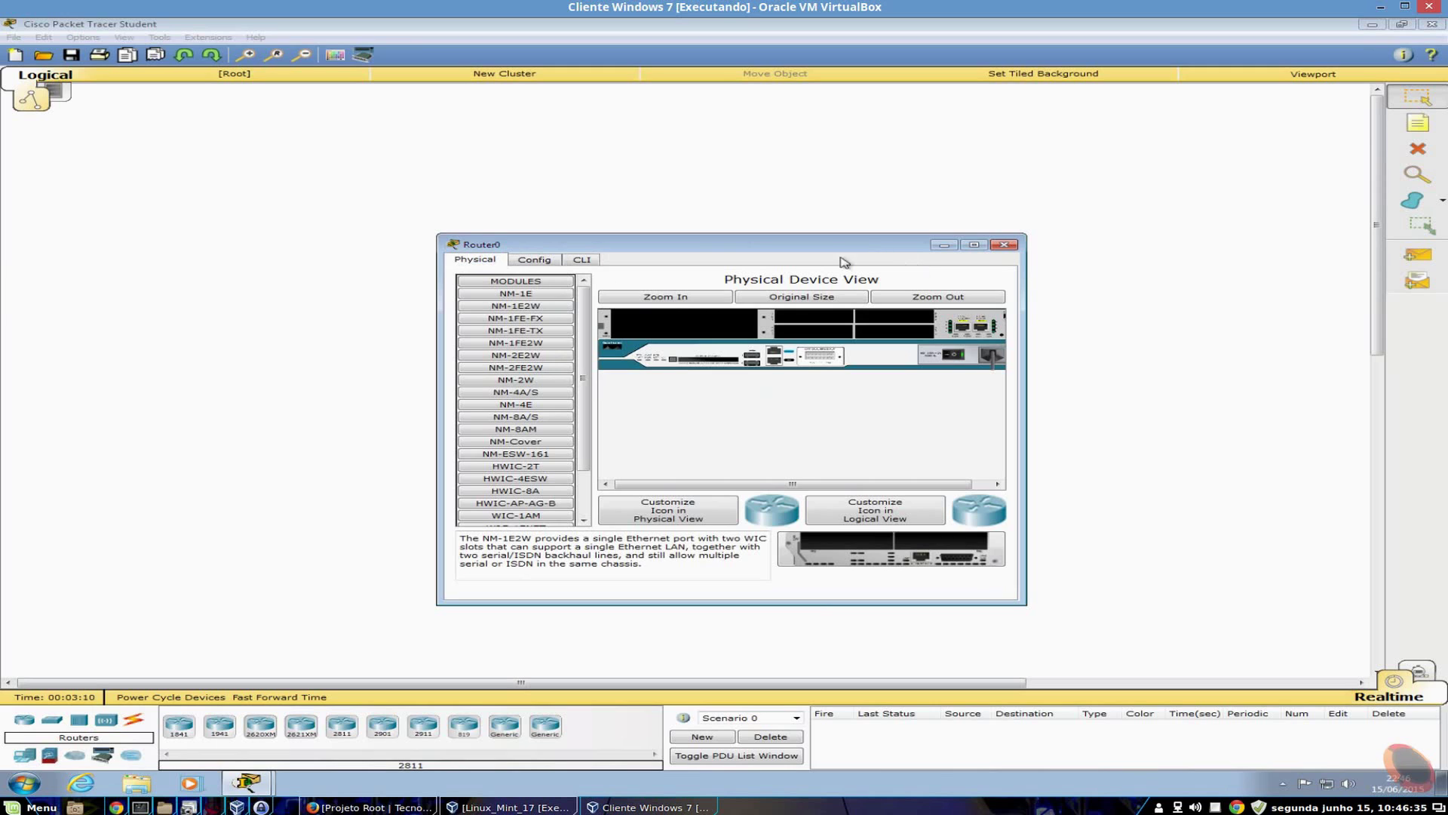
pyautogui.moveTo(851, 243); pyautogui.dragTo(800, 156)
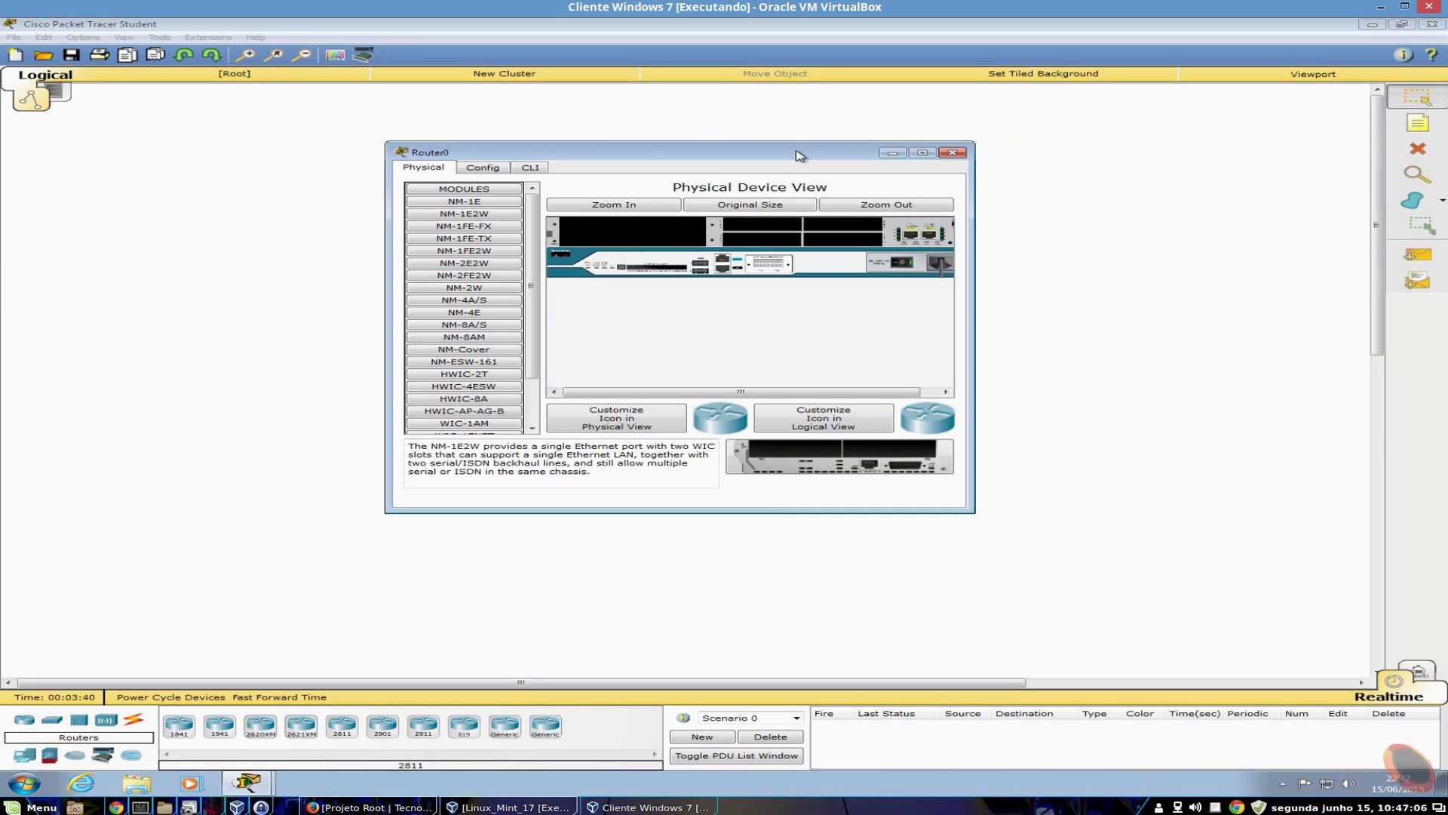
pyautogui.click(953, 154)
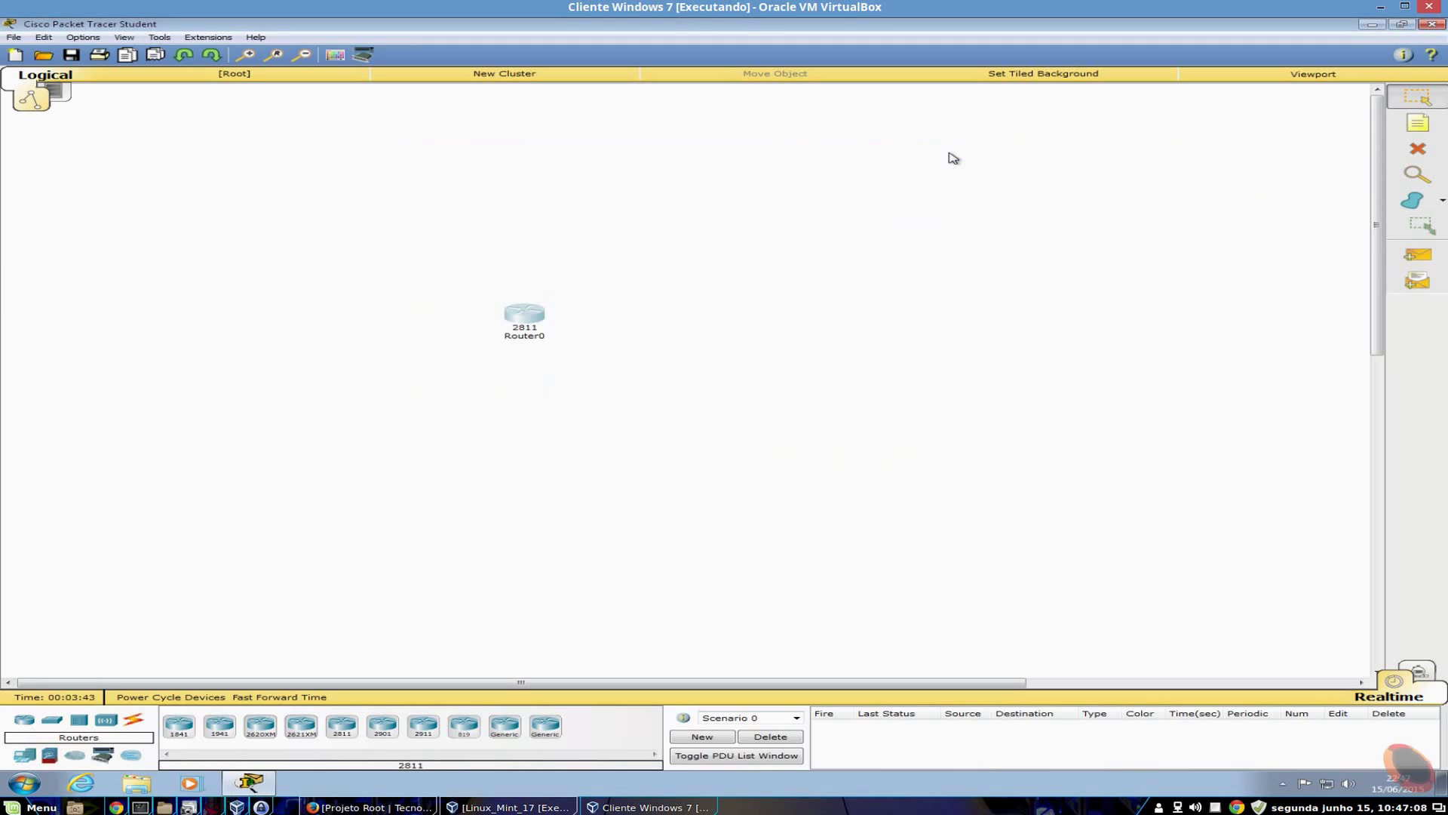